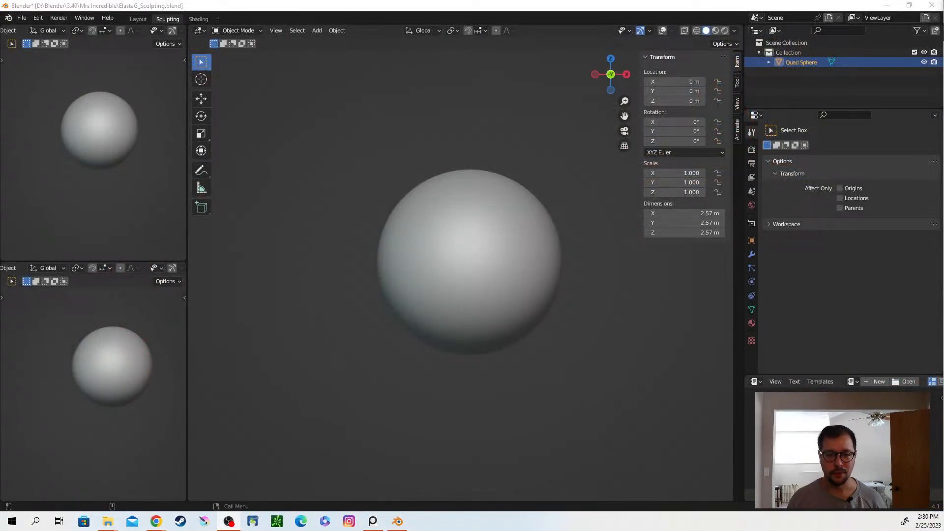
Change the main viewport's solid shading MatCap from the grey one to the red clay one.
left_click(734, 31)
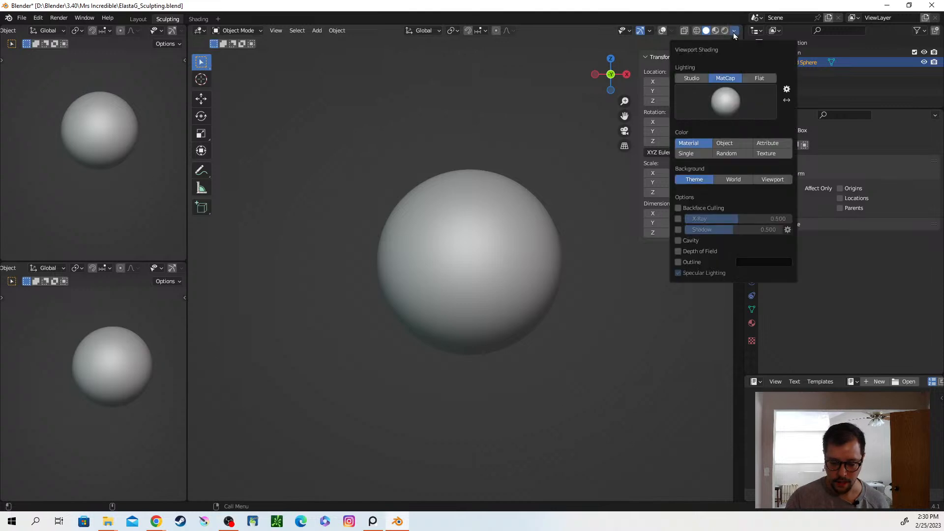
left_click(720, 104)
left_click(583, 166)
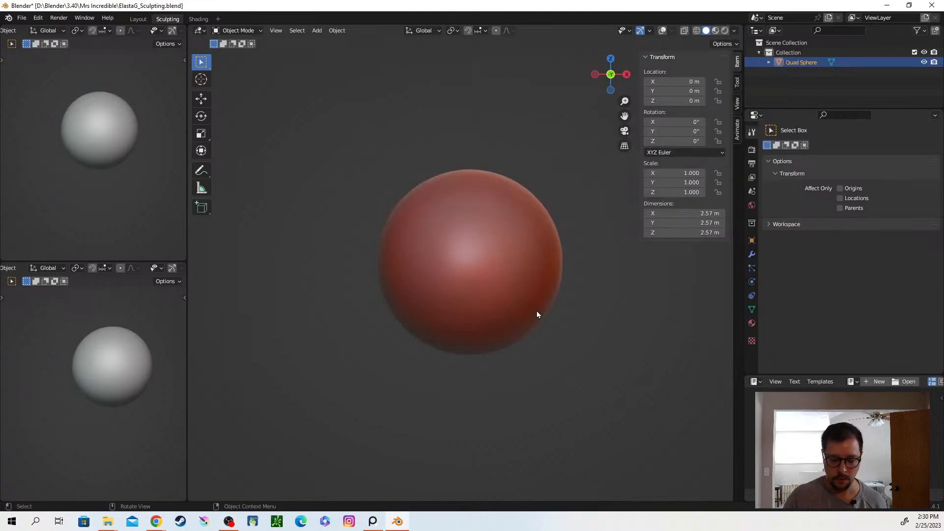
Apply the same red clay MatCap to both of the smaller 3D viewports.
scroll(172, 31, "down", 5)
left_click(181, 31)
left_click(168, 102)
left_click(179, 139)
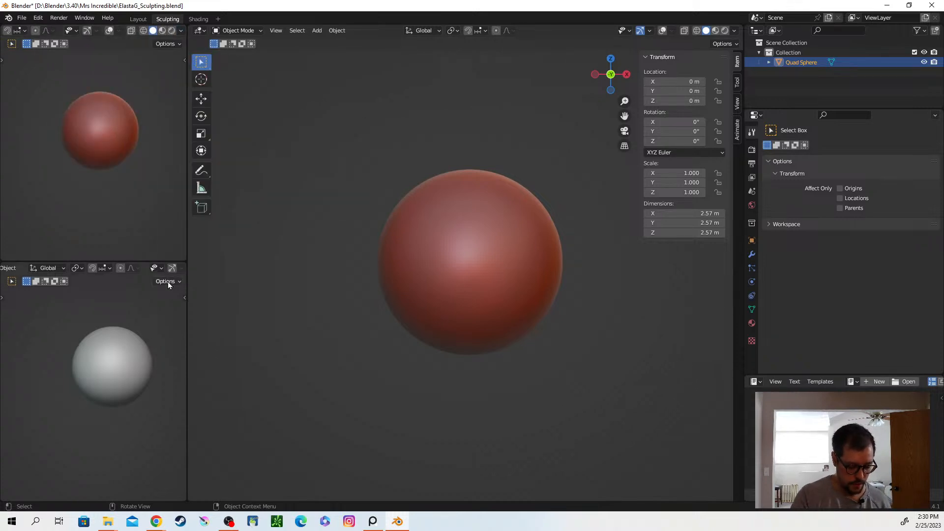
scroll(169, 269, "down", 5)
left_click(178, 269)
left_click(177, 269)
left_click(170, 77)
left_click(174, 140)
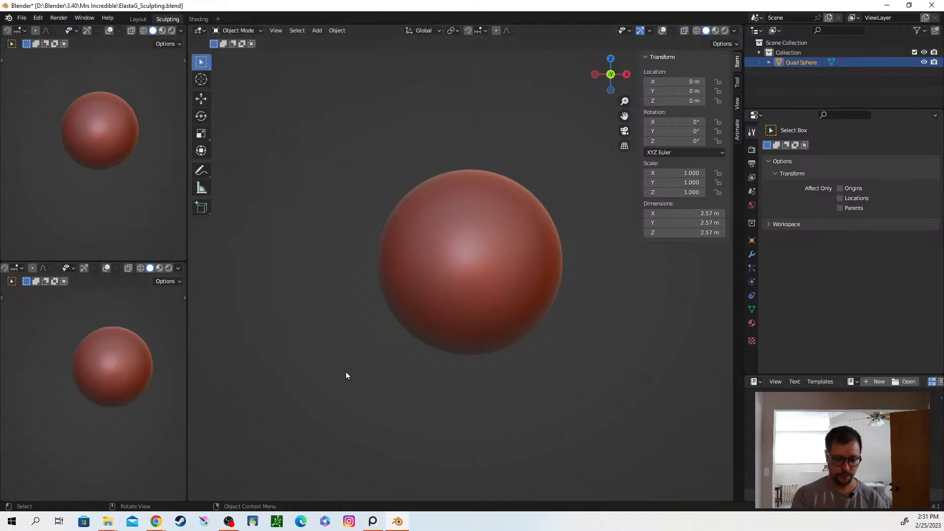
Deselect and reselect the Quad Sphere, and turn on the overlays in the main viewport.
left_click(577, 309)
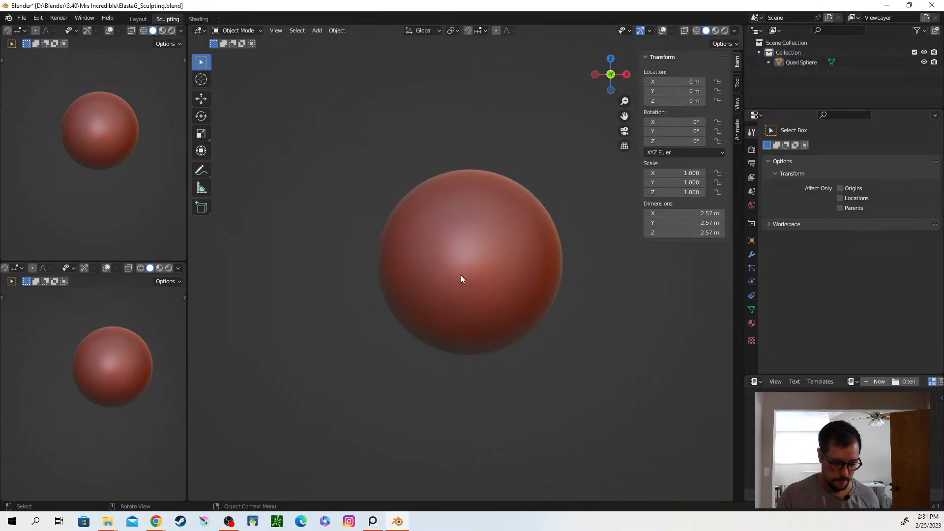
left_click(476, 246)
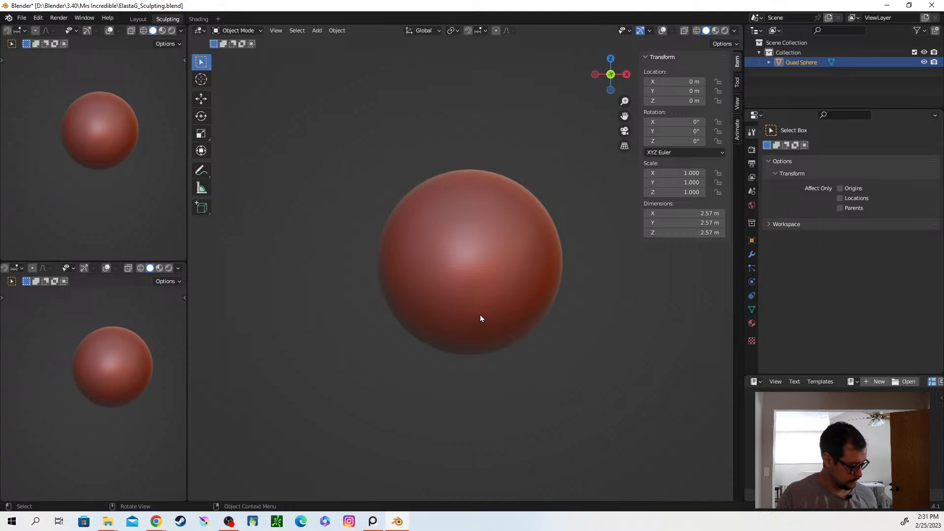
left_click(662, 31)
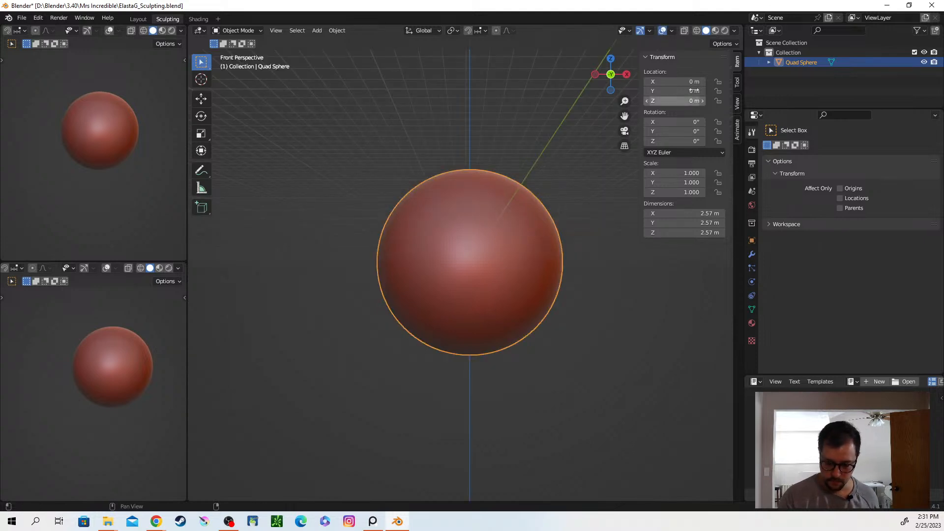
Hide the floor grid and the X, Y and Z axes in the main viewport's overlays.
left_click(672, 31)
left_click(728, 78)
left_click(725, 79)
left_click(727, 80)
left_click(726, 80)
left_click(654, 79)
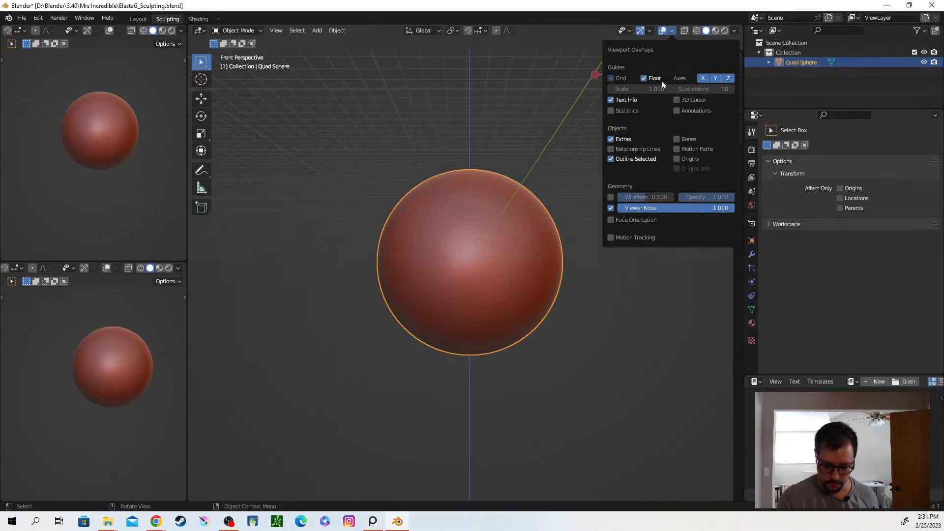
left_click(719, 80)
left_click(727, 78)
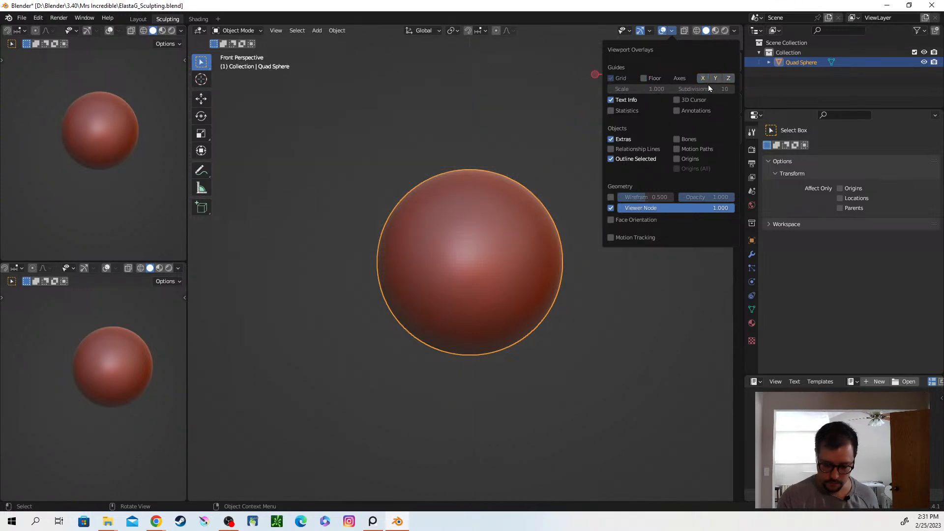
Switch the Quad Sphere from Object Mode to Sculpt Mode.
key("n")
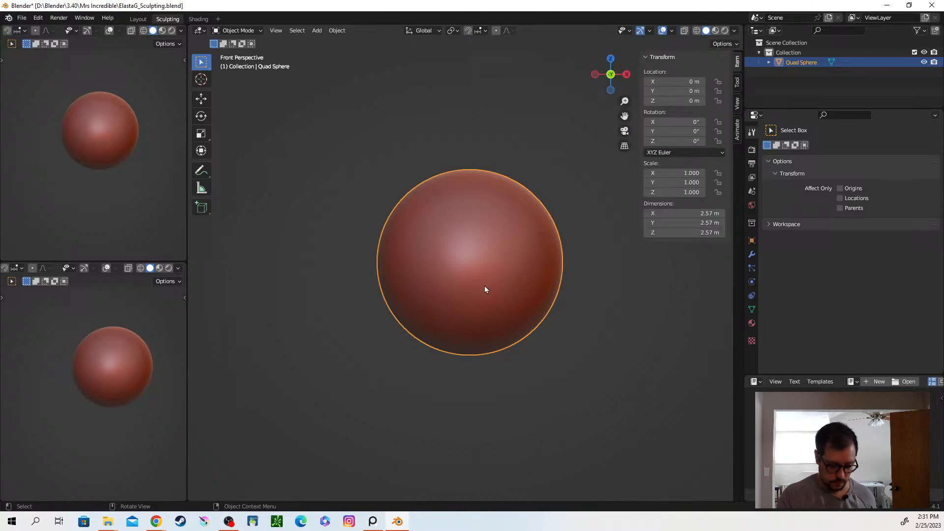
key("ctrl+Tab")
left_click(482, 354)
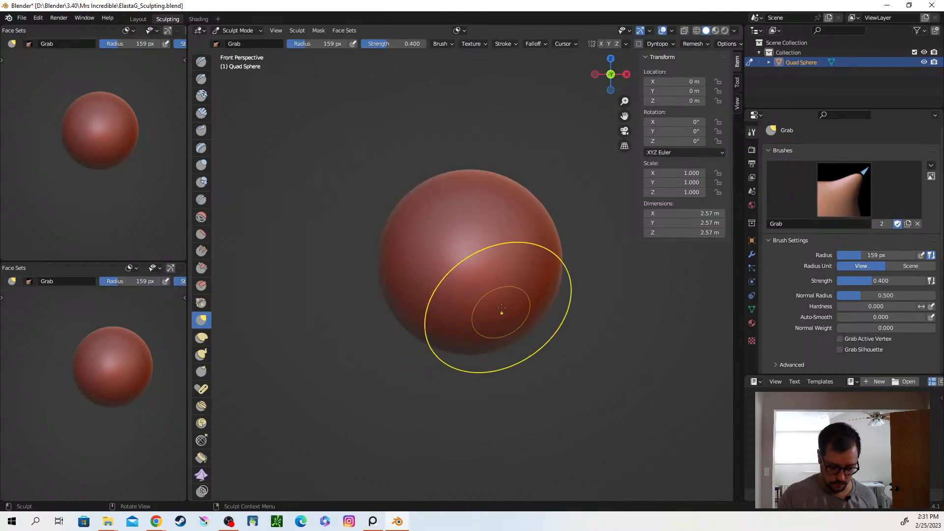
middle_click_drag(495, 300, 495, 295, "shift")
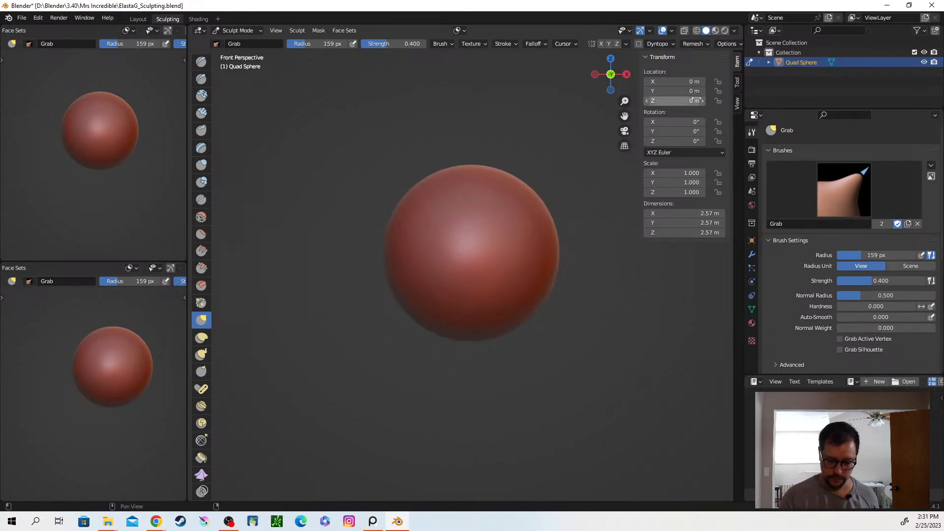
Show the floor grid and the X, Y and Z axes in the main viewport's overlays.
left_click(672, 30)
left_click(645, 78)
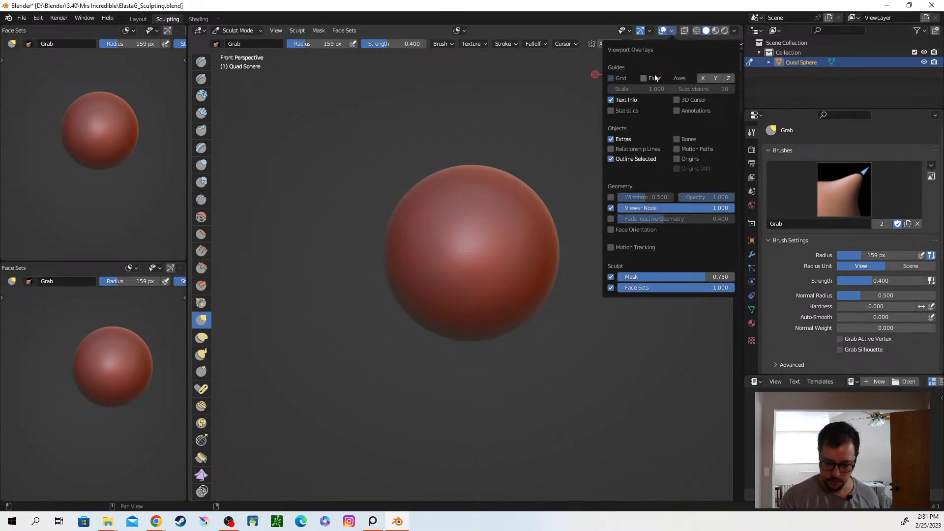
left_click(703, 78)
left_click(715, 78)
left_click(728, 78)
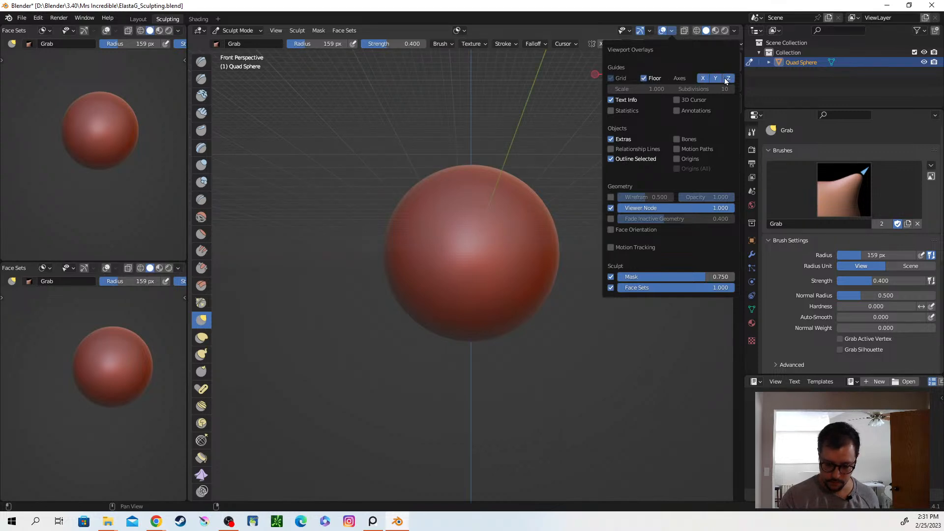
Switch the main viewport to the front orthographic view and set the Grab brush radius to 84 px.
key("grave")
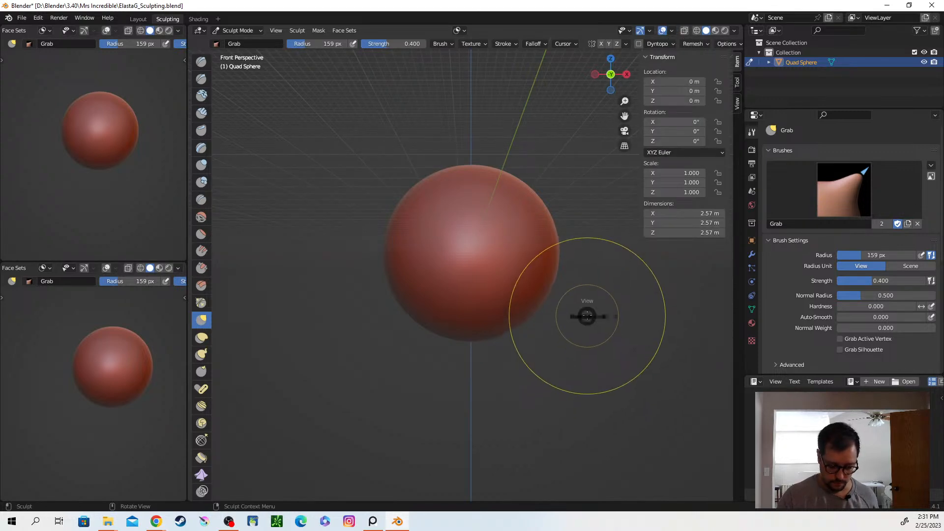
left_click(522, 281)
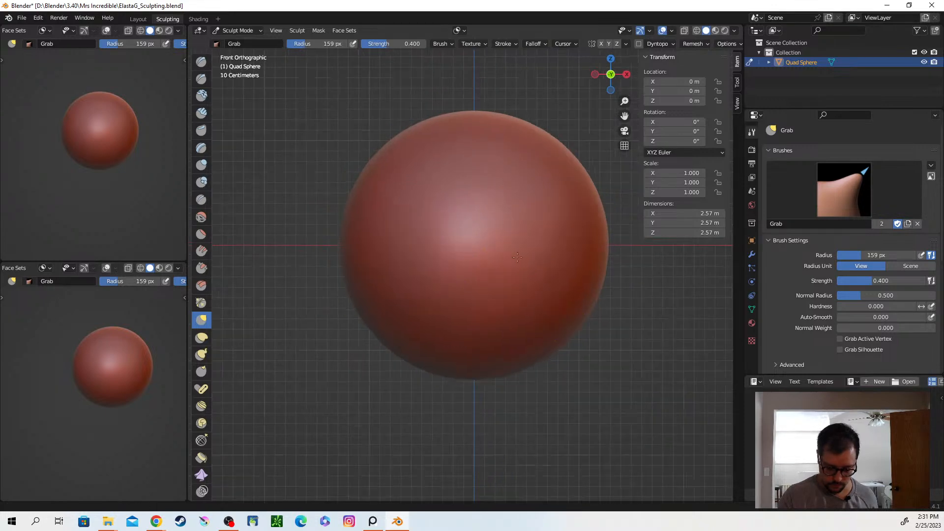
key("f")
left_click(502, 236)
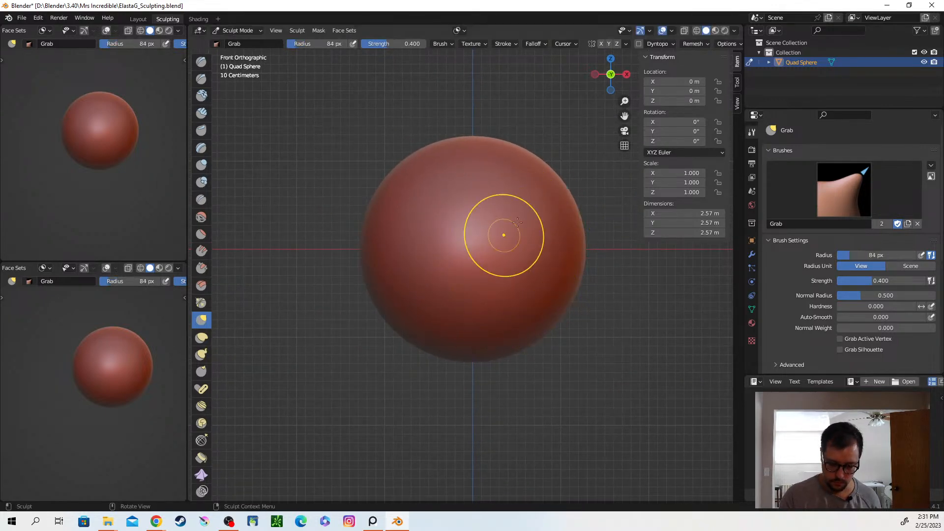
Enable mirrored sculpting across the X axis and check the symmetry options.
left_click(602, 44)
left_click(626, 43)
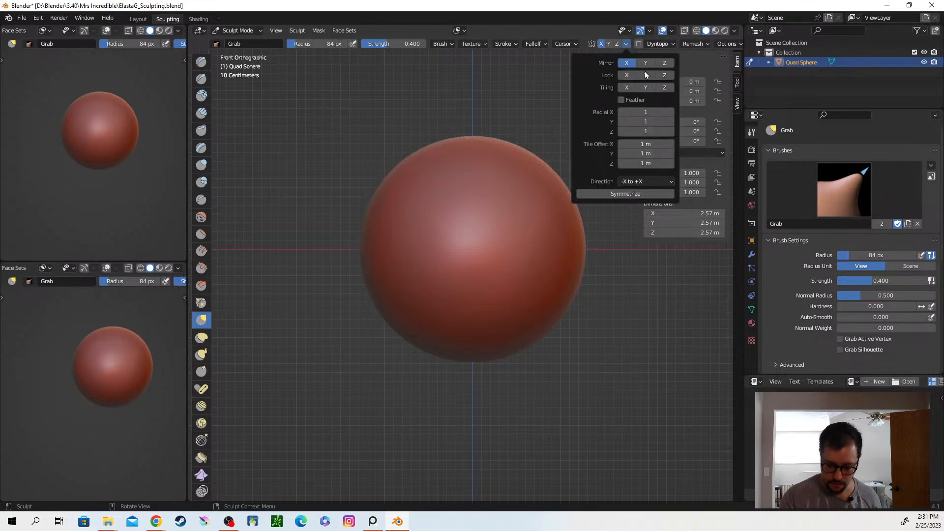
left_click(639, 101)
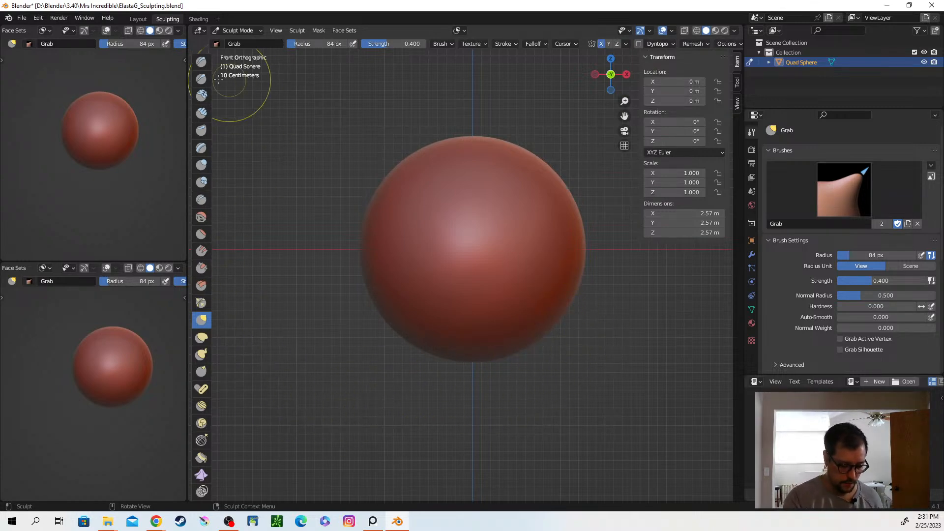
Use the Draw brush to carve two mirrored eye sockets and build up a nose between and below them.
left_click(204, 63)
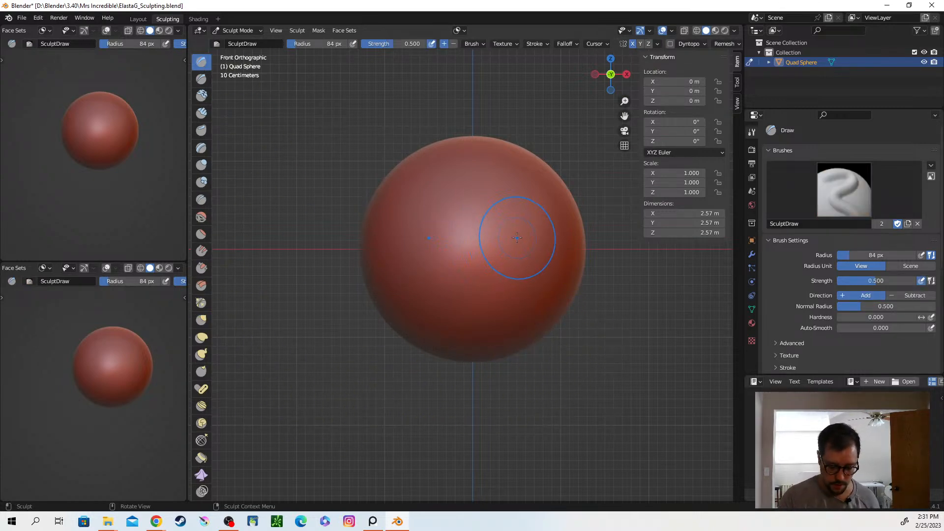
mouse_move(513, 226)
left_mouse_down()
mouse_move(506, 217)
mouse_move(507, 242)
left_mouse_up()
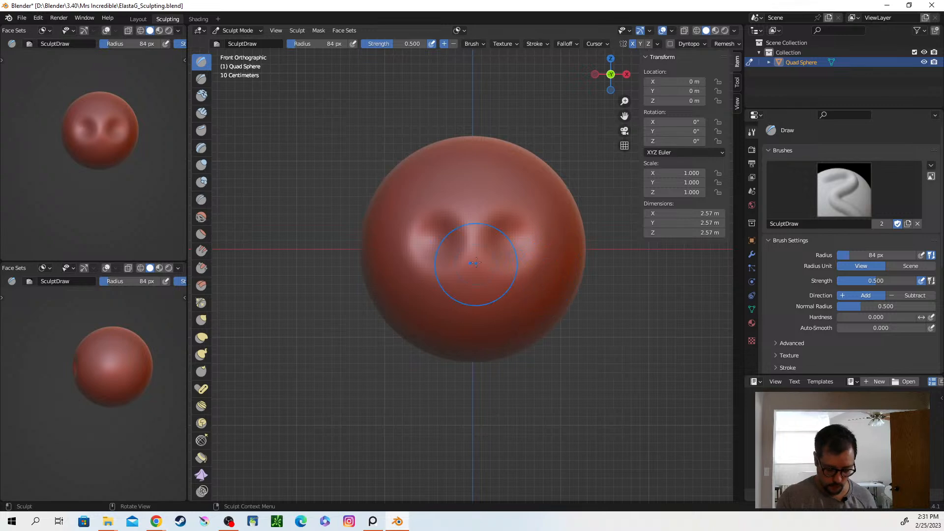
mouse_move(459, 278)
left_mouse_down()
mouse_move(471, 245)
mouse_move(471, 270)
left_mouse_up()
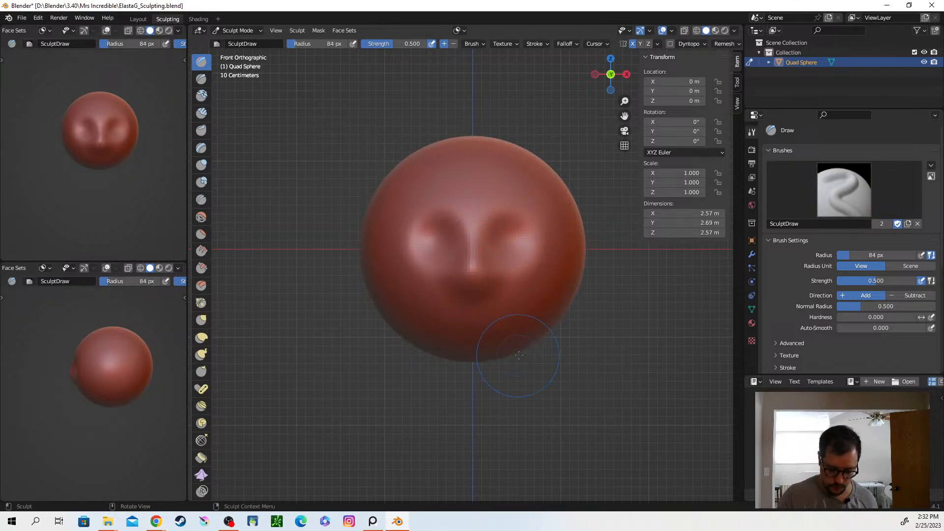
Use the Grab brush with a 236 px radius to pull the sphere's underside down into a tapered chin.
key("g")
key("f")
left_click(676, 349)
mouse_move(472, 359)
left_mouse_down()
mouse_move(472, 433)
mouse_move(473, 377)
left_mouse_up()
mouse_move(509, 350)
left_mouse_down()
mouse_move(525, 376)
mouse_move(516, 369)
mouse_move(497, 386)
left_mouse_up()
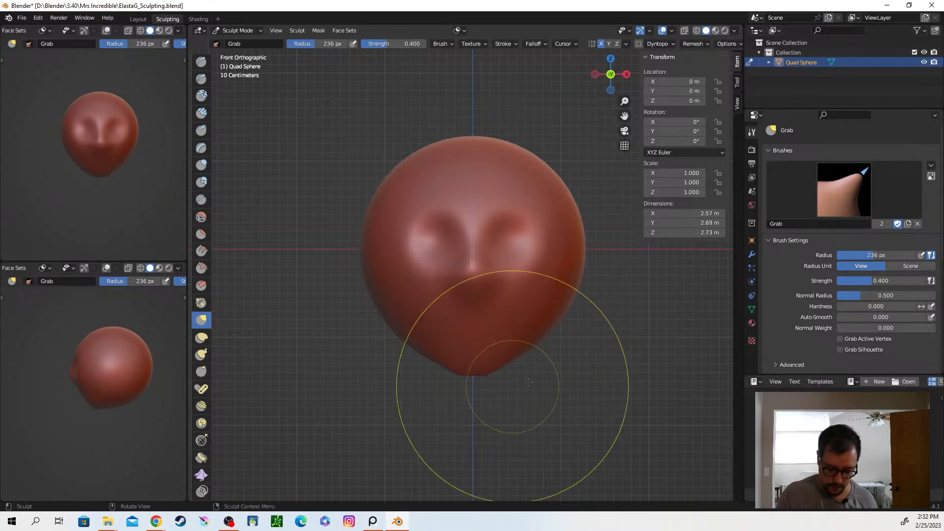
Push both sides of the head inward to narrow the skull, enlarging the Grab brush radius to 349 px.
mouse_move(584, 249)
left_mouse_down()
mouse_move(558, 247)
mouse_move(573, 241)
mouse_move(544, 186)
mouse_move(561, 205)
mouse_move(567, 198)
left_mouse_up()
key("f")
left_click(596, 255)
key("f")
left_click(600, 231)
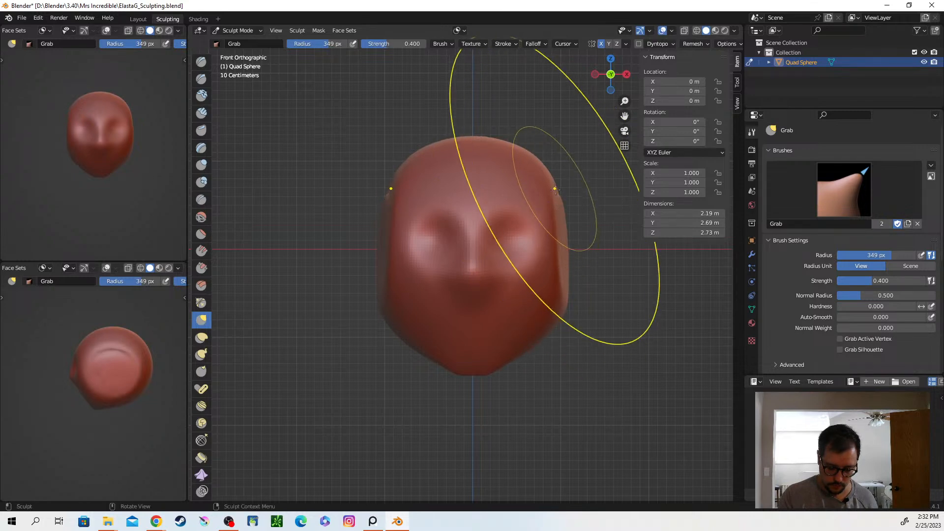
middle_click_drag(506, 400, 541, 269)
scroll(541, 270, "up", 2)
left_click_drag(548, 221, 546, 207)
Hide the sidebar and use the Grab brush to reshape the sides and lower back of the head.
mouse_move(552, 295)
middle_mouse_down()
mouse_move(442, 276)
mouse_move(358, 285)
middle_mouse_up()
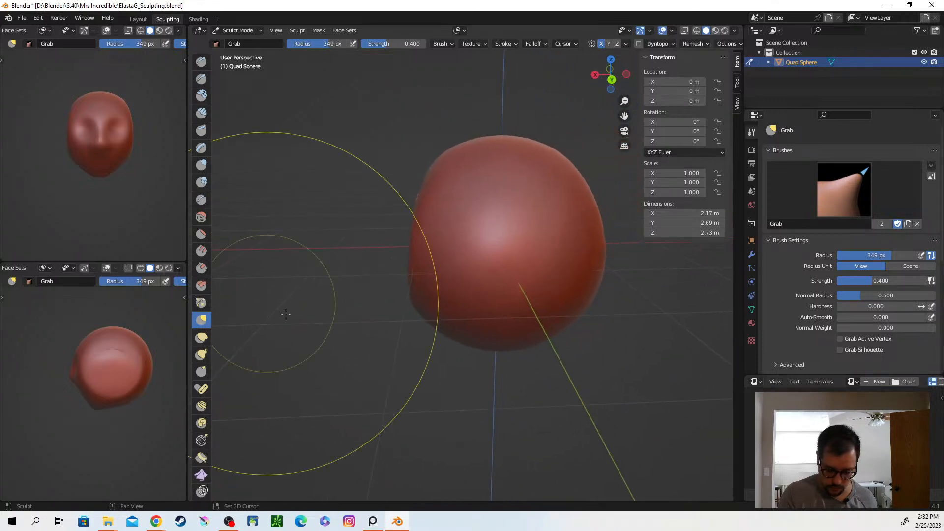
mouse_move(602, 293)
middle_mouse_down()
mouse_move(563, 263)
mouse_move(592, 315)
middle_mouse_up()
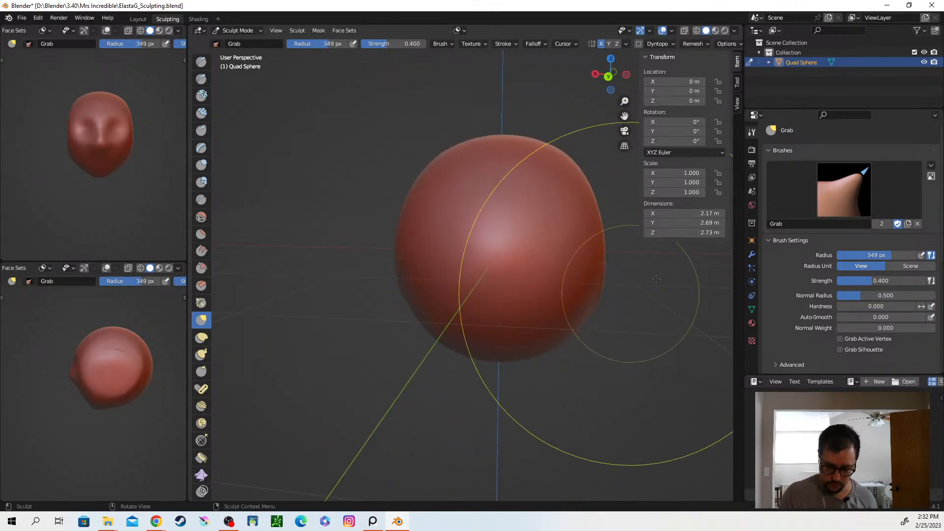
key("n")
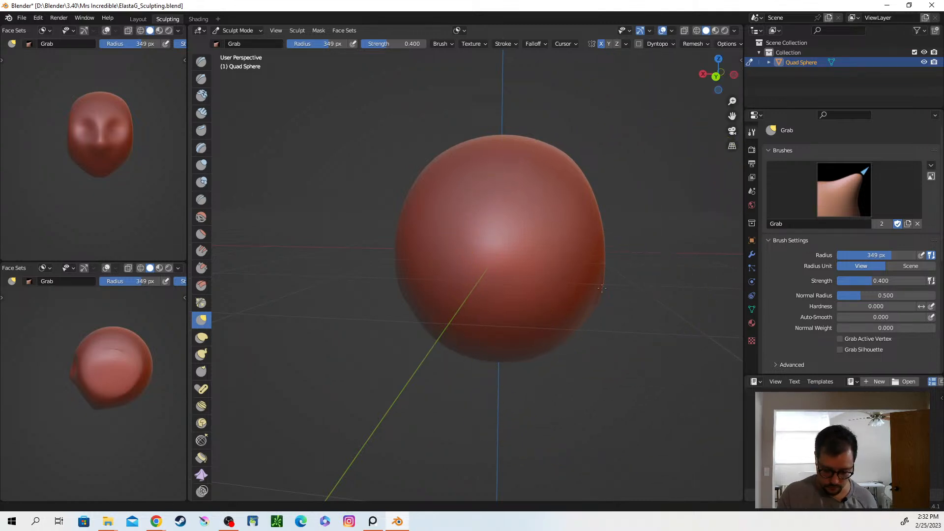
middle_click_drag(597, 268, 599, 233, "shift")
middle_click_drag(595, 291, 594, 271, "ctrl")
mouse_move(598, 264)
left_mouse_down()
mouse_move(590, 261)
mouse_move(610, 287)
left_mouse_up()
middle_click_drag(613, 290, 531, 310)
left_click_drag(602, 279, 608, 266)
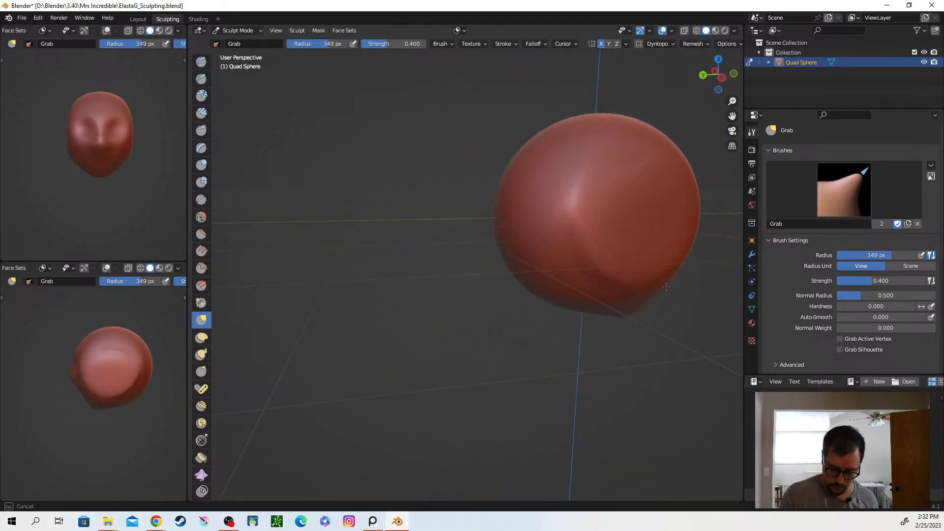
left_click_drag(671, 230, 670, 232)
Push the cheeks and jawline inward with the Grab brush to slim the lower face.
mouse_move(704, 277)
middle_mouse_down("shift")
mouse_move(651, 277)
mouse_move(503, 314)
middle_mouse_up("shift")
middle_click_drag(615, 283, 622, 256)
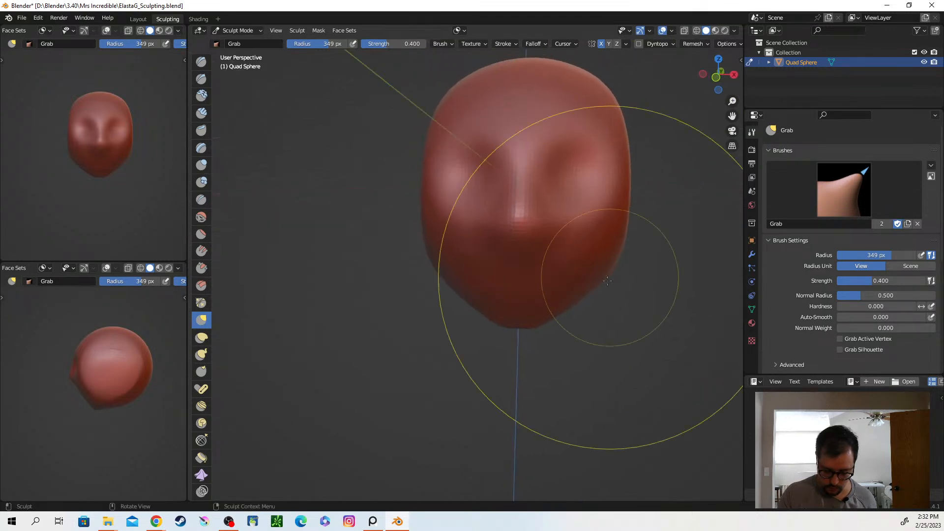
mouse_move(621, 256)
left_mouse_down()
mouse_move(594, 269)
mouse_move(614, 257)
mouse_move(600, 290)
left_mouse_up()
Set the Grab brush radius to 229 px and reshape the chin and underside of the jaw from the side.
middle_click_drag(600, 290, 480, 310)
key("f")
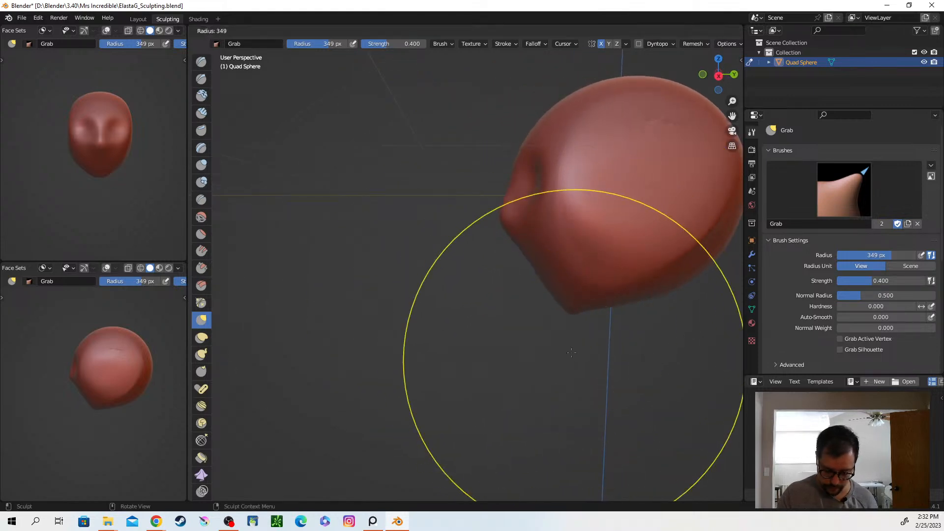
left_click(514, 339)
mouse_move(554, 293)
left_mouse_down()
mouse_move(523, 299)
mouse_move(555, 352)
mouse_move(565, 312)
mouse_move(594, 305)
left_mouse_up()
Narrow the lower and middle sides of the head from behind with the Grab brush.
mouse_move(597, 327)
middle_mouse_down()
mouse_move(600, 316)
mouse_move(684, 301)
mouse_move(601, 291)
mouse_move(569, 333)
mouse_move(609, 293)
mouse_move(687, 251)
middle_mouse_up()
left_click_drag(686, 250, 674, 252)
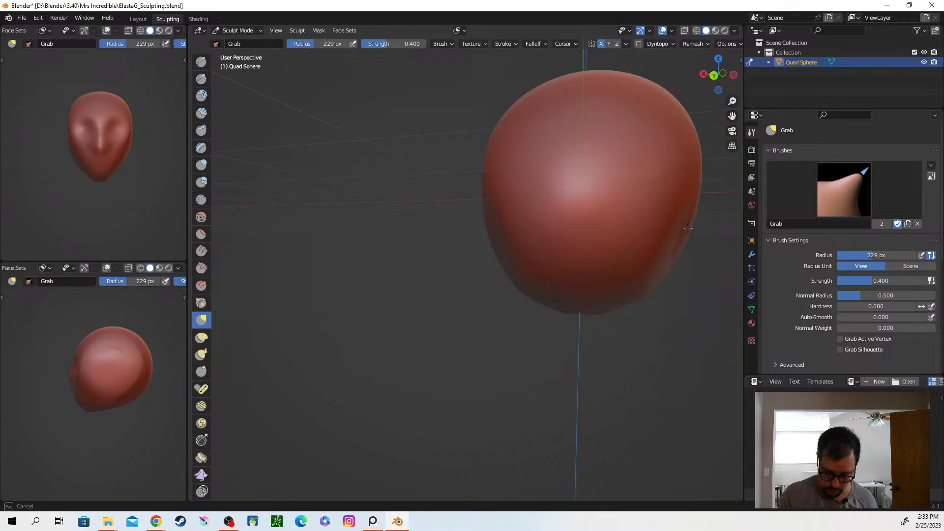
left_click_drag(686, 226, 681, 242)
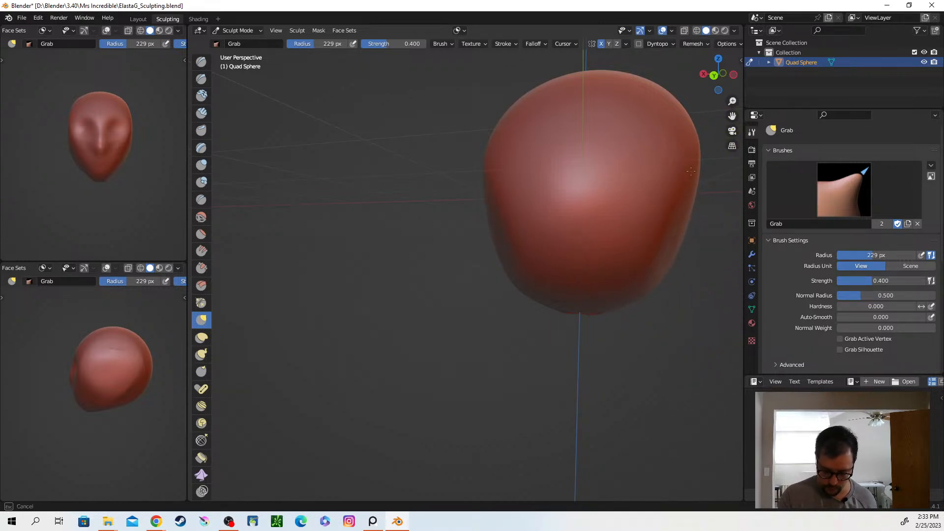
left_click_drag(694, 165, 692, 182)
Move the surface on the rear sides of the head with the Grab brush to reshape the back of the skull.
mouse_move(691, 187)
middle_mouse_down("ctrl")
mouse_move(634, 285)
mouse_move(547, 281)
middle_mouse_up("ctrl")
middle_click_drag(636, 256, 503, 318, "shift")
left_click_drag(481, 248, 514, 283)
mouse_move(563, 308)
middle_mouse_down()
mouse_move(590, 295)
mouse_move(577, 345)
mouse_move(611, 312)
mouse_move(580, 299)
middle_mouse_up()
left_click_drag(444, 225, 441, 255)
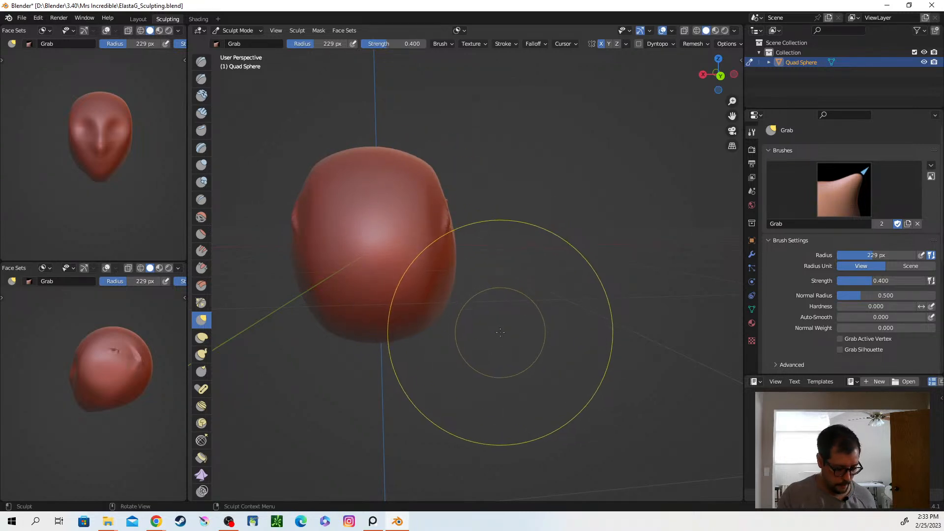
Remesh the head with a voxel size of 0.0435 m and bring up the Remesh settings.
mouse_move(501, 331)
middle_mouse_down()
mouse_move(457, 337)
mouse_move(527, 342)
middle_mouse_up()
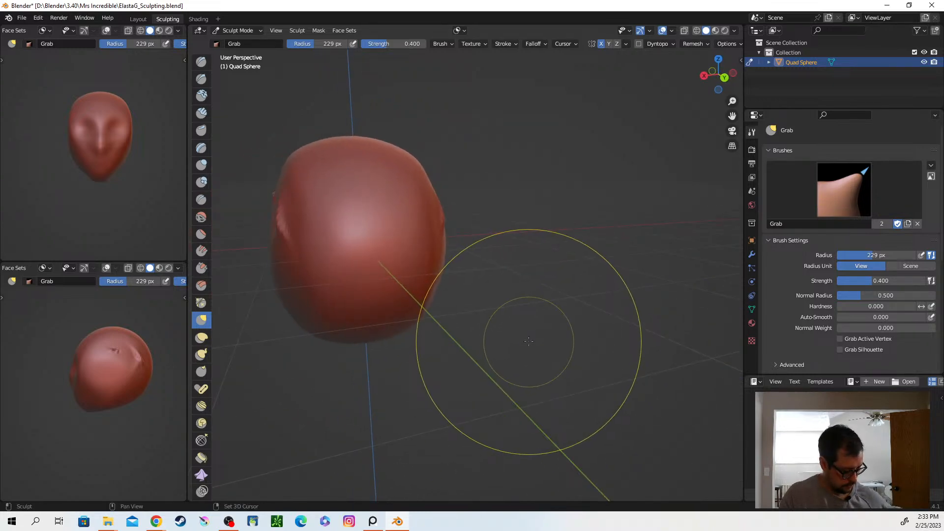
key("r")
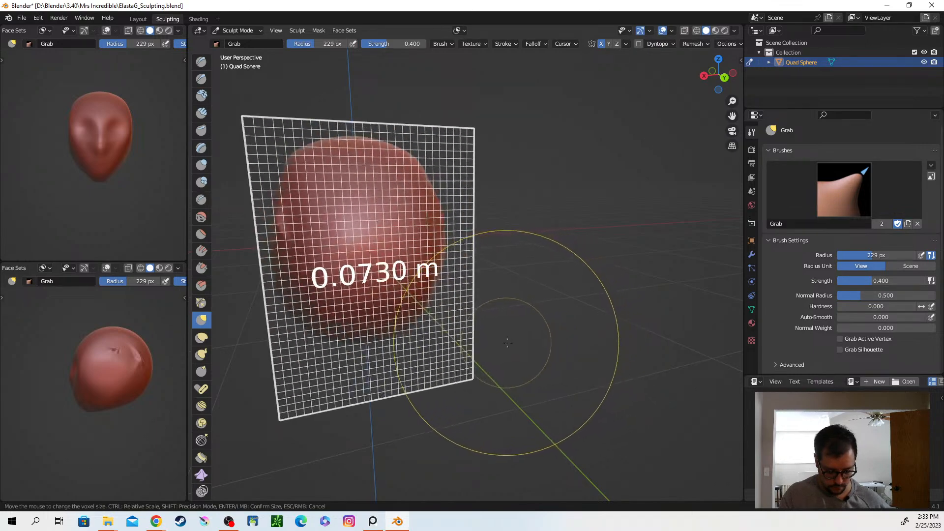
left_click(536, 343)
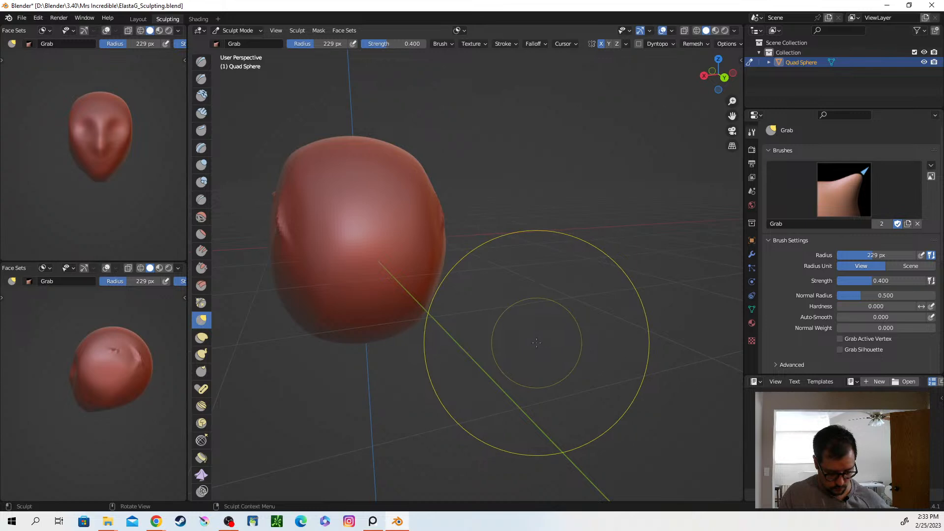
middle_click_drag(512, 337, 516, 401)
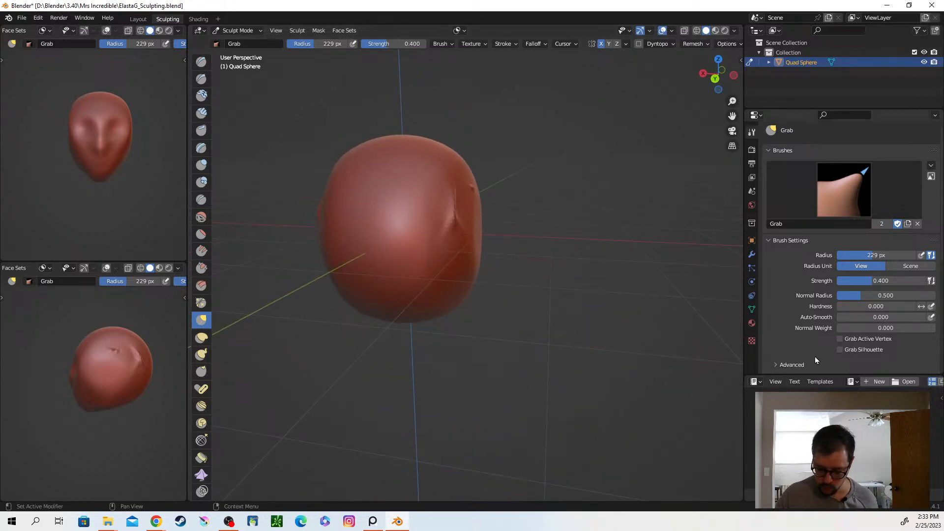
scroll(812, 359, "down", 10)
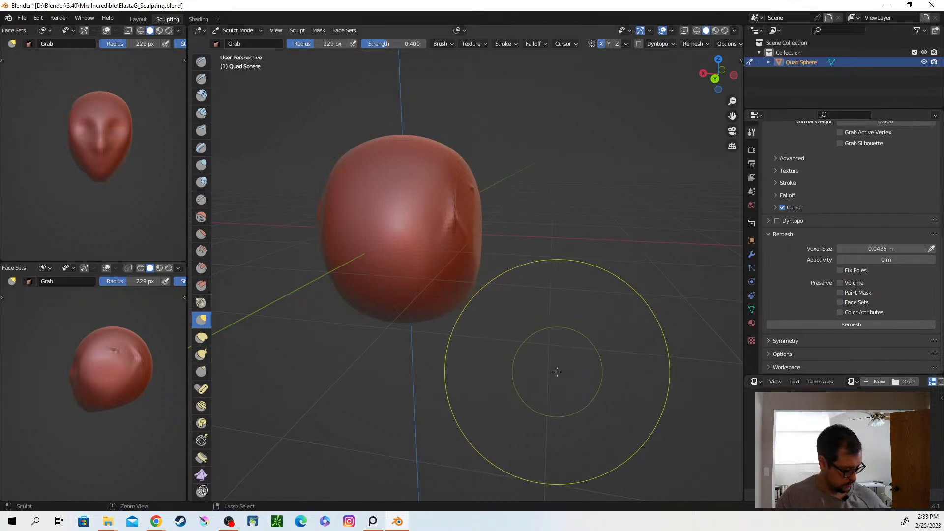
Smooth the creases on the sides of the head and soften the form under the chin.
middle_click_drag(552, 332, 486, 206)
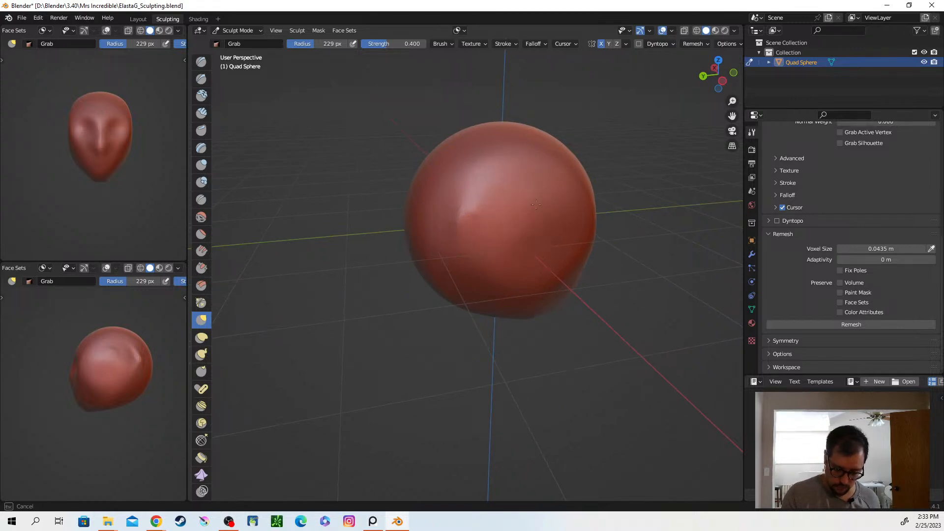
middle_click_drag(469, 233, 473, 236)
mouse_move(546, 290)
middle_mouse_down()
mouse_move(688, 289)
mouse_move(541, 274)
mouse_move(484, 303)
mouse_move(454, 261)
mouse_move(451, 189)
middle_mouse_up()
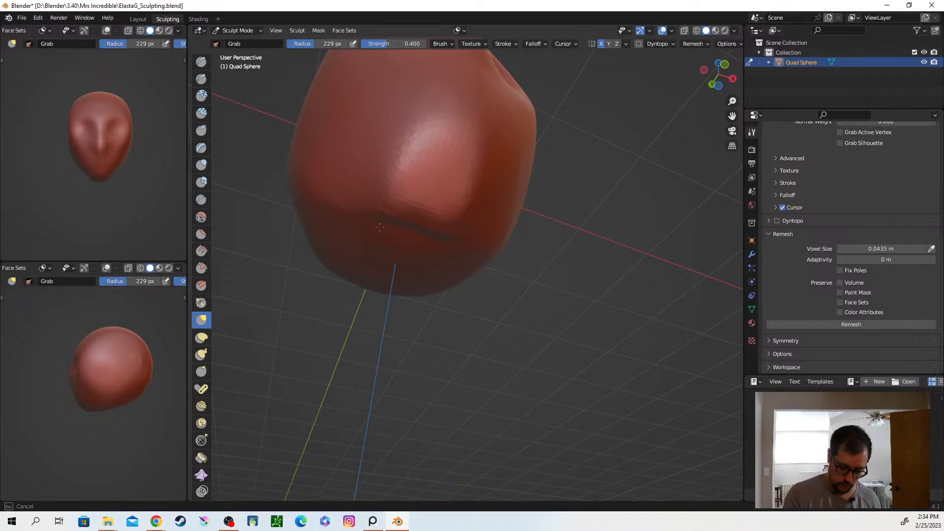
mouse_move(477, 229)
middle_mouse_down()
mouse_move(481, 221)
mouse_move(489, 287)
mouse_move(463, 233)
middle_mouse_up()
left_click_drag(468, 240, 469, 244)
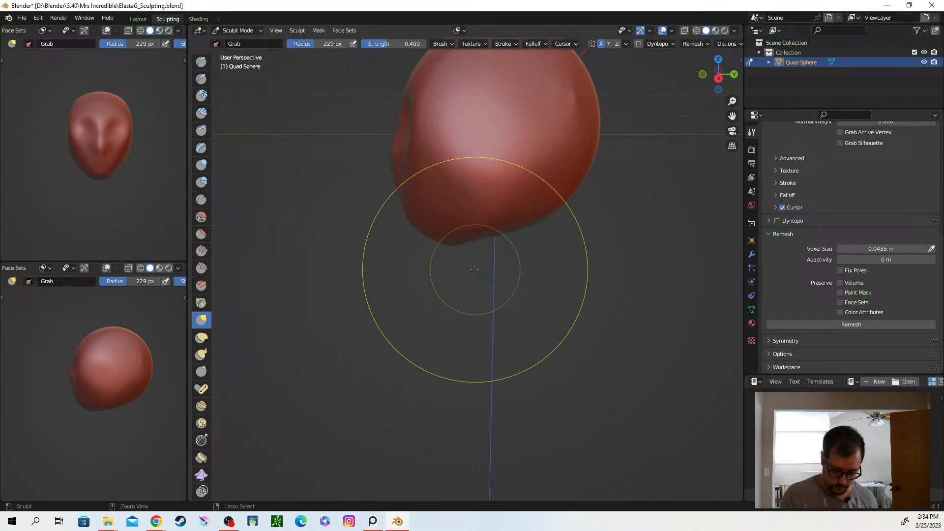
Set the Grab brush radius to 302 px and reshape the chin's underside in side view.
key("f")
left_click(494, 266)
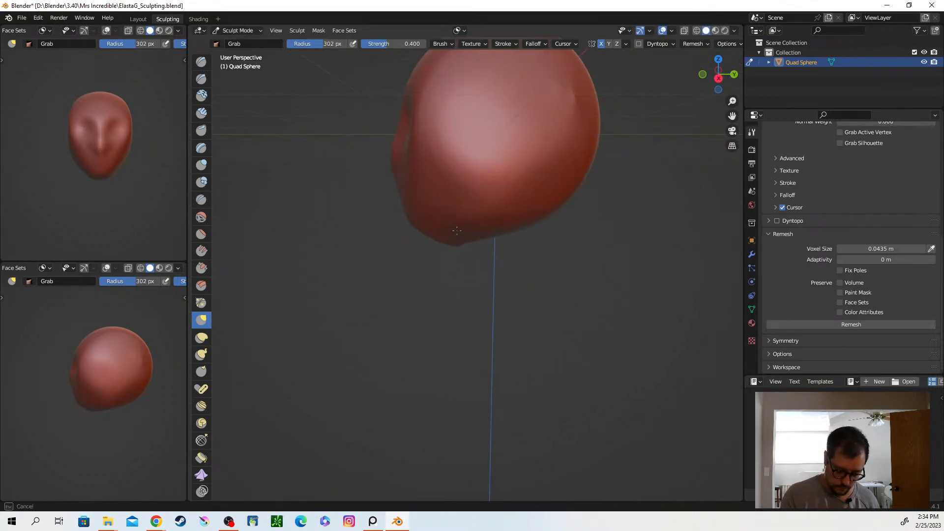
mouse_move(464, 274)
middle_mouse_down()
mouse_move(556, 199)
mouse_move(554, 209)
middle_mouse_up()
left_click_drag(491, 253, 497, 272)
middle_click_drag(497, 272, 460, 313)
Reduce the Grab brush radius, settling on 141 px, and refine the lower tip of the chin.
key("f")
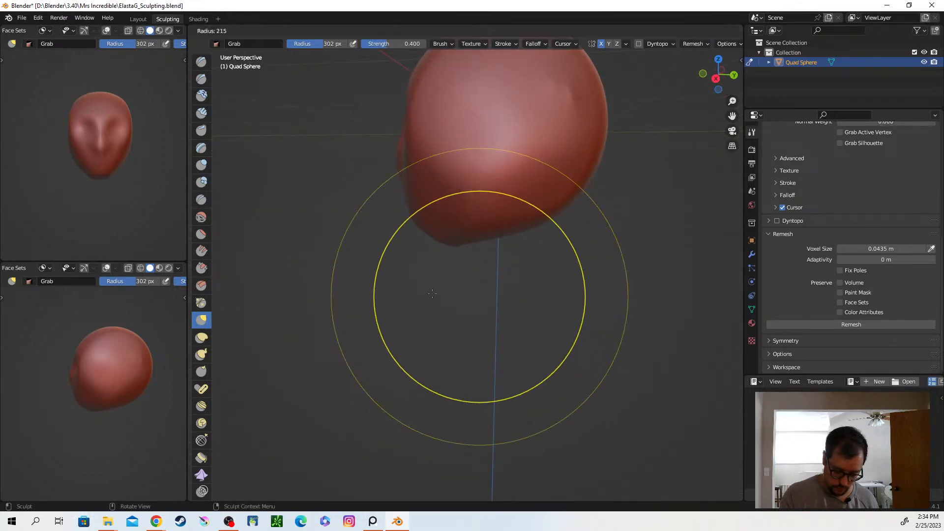
left_click(405, 293)
middle_click_drag(474, 262, 484, 243)
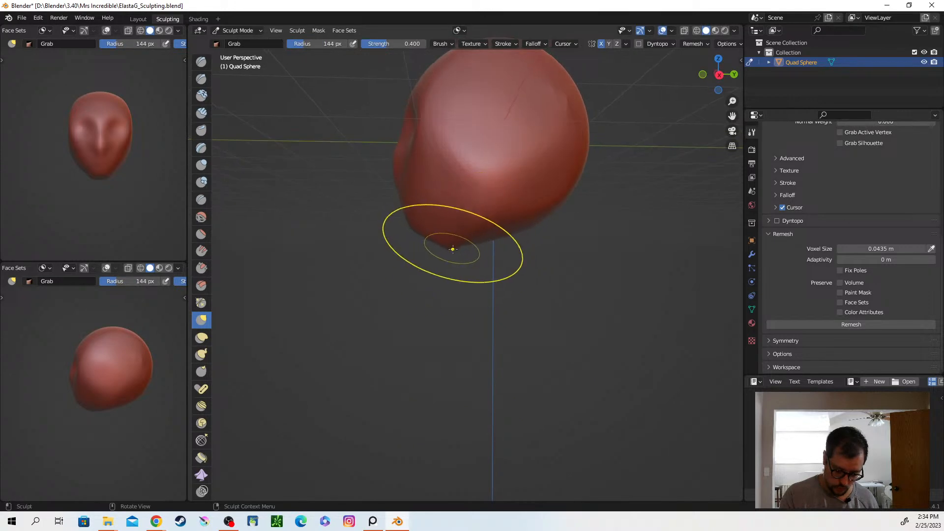
left_click(460, 243)
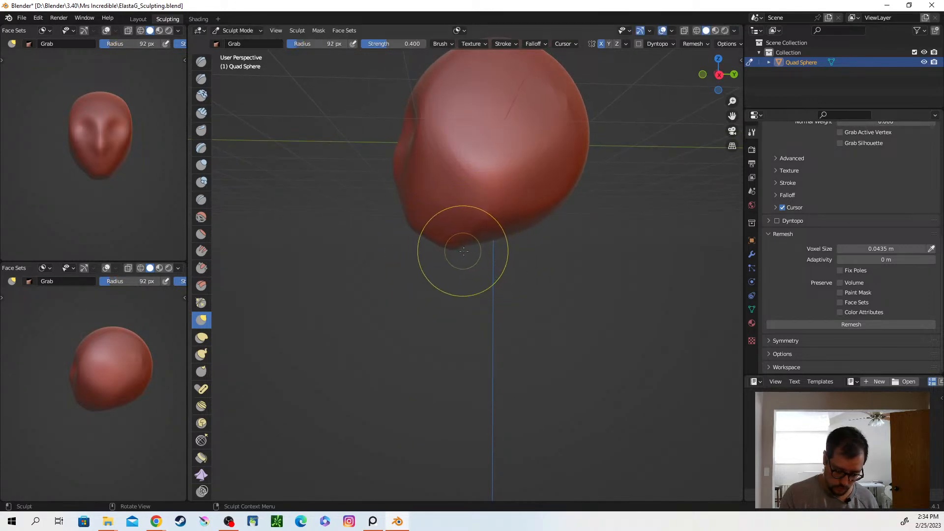
left_click(472, 253)
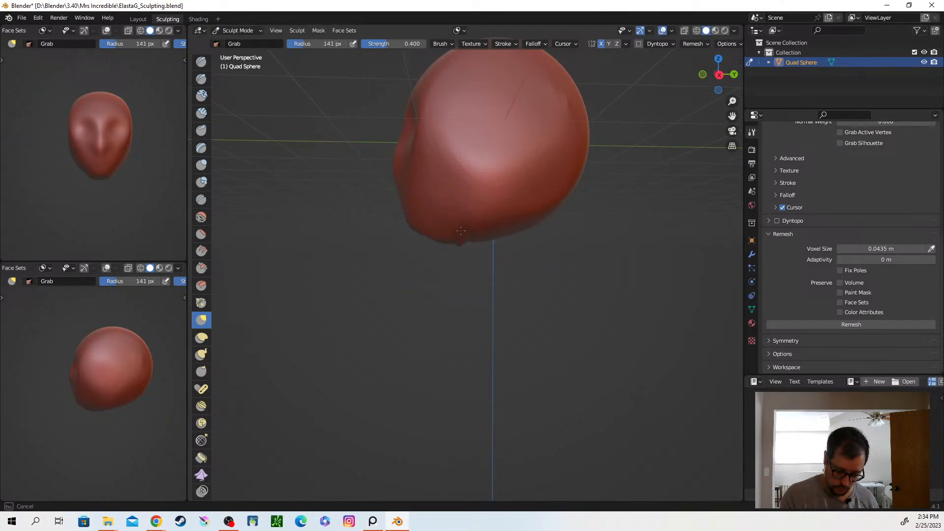
Set the Grab brush radius to 193 px and move the surface where the jaw's underside meets the neck area.
key("f")
left_click(458, 247)
left_click_drag(458, 238, 462, 246)
mouse_move(475, 276)
middle_mouse_down()
mouse_move(497, 238)
mouse_move(478, 221)
middle_mouse_up()
left_click_drag(452, 266, 435, 277)
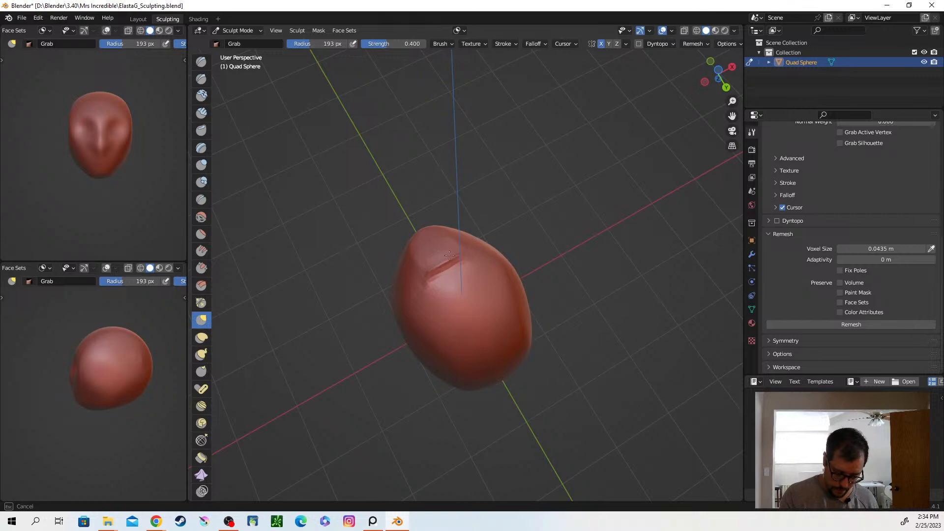
mouse_move(478, 296)
middle_mouse_down()
mouse_move(408, 335)
mouse_move(443, 324)
mouse_move(487, 284)
middle_mouse_up()
Switch to the Clay brush at 87 px, show the tool names, and even out the ridge under the chin.
left_click(203, 97)
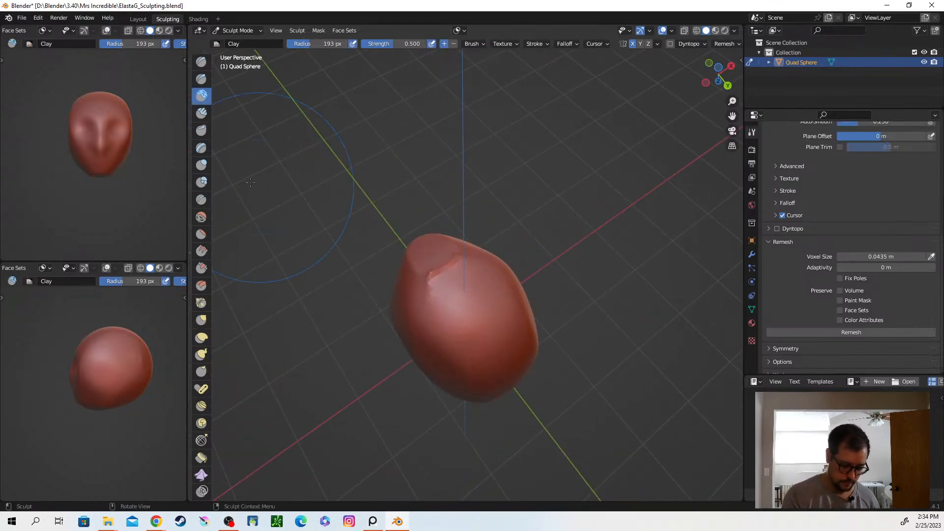
mouse_move(212, 151)
left_mouse_down()
mouse_move(291, 160)
mouse_move(272, 157)
left_mouse_up()
key("f")
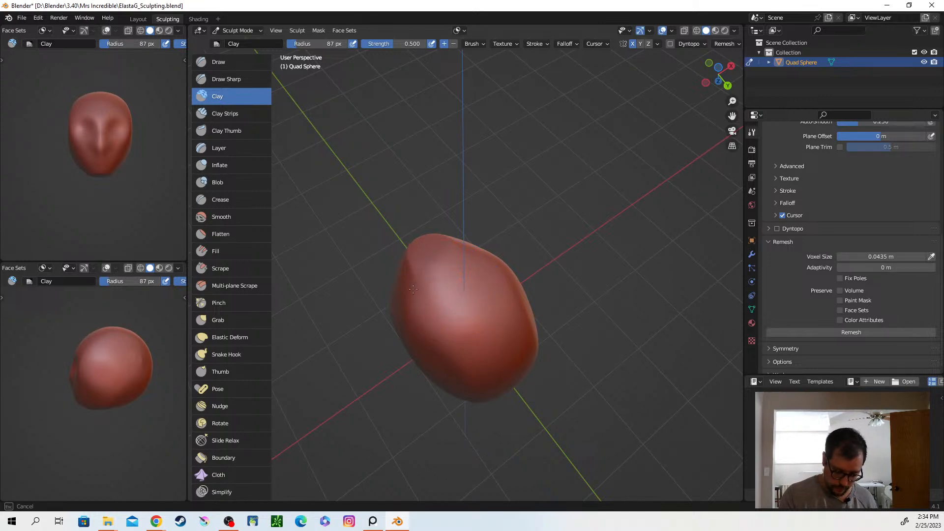
mouse_move(488, 332)
middle_mouse_down()
mouse_move(446, 293)
mouse_move(497, 263)
mouse_move(519, 230)
mouse_move(432, 312)
mouse_move(665, 315)
mouse_move(447, 312)
middle_mouse_up()
Set the Grab brush radius to 184 px and reshape the lower rear and sides of the skull.
left_click(237, 323)
mouse_move(554, 291)
middle_mouse_down()
mouse_move(585, 257)
mouse_move(638, 263)
mouse_move(615, 263)
middle_mouse_up()
key("f")
left_click(656, 269)
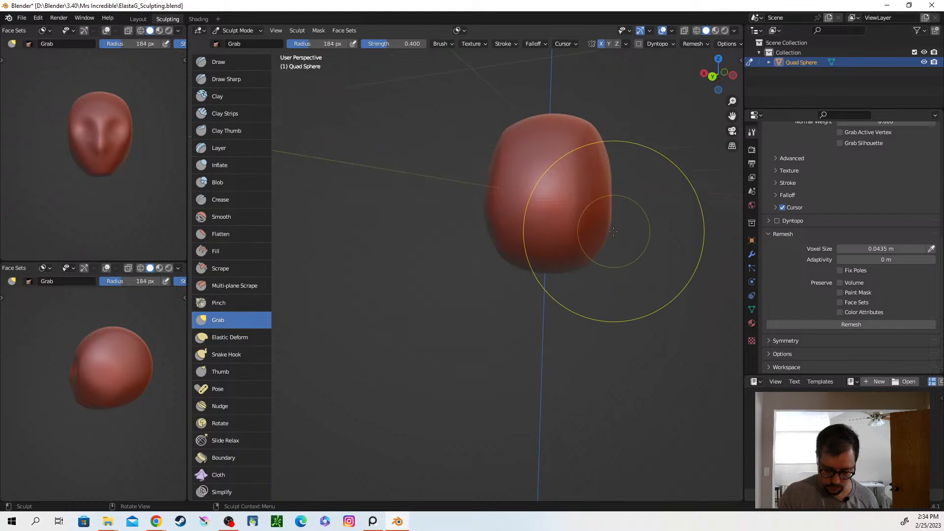
left_click_drag(607, 228, 572, 269)
mouse_move(608, 285)
middle_mouse_down()
mouse_move(592, 266)
mouse_move(559, 282)
middle_mouse_up()
left_click_drag(590, 225, 588, 204)
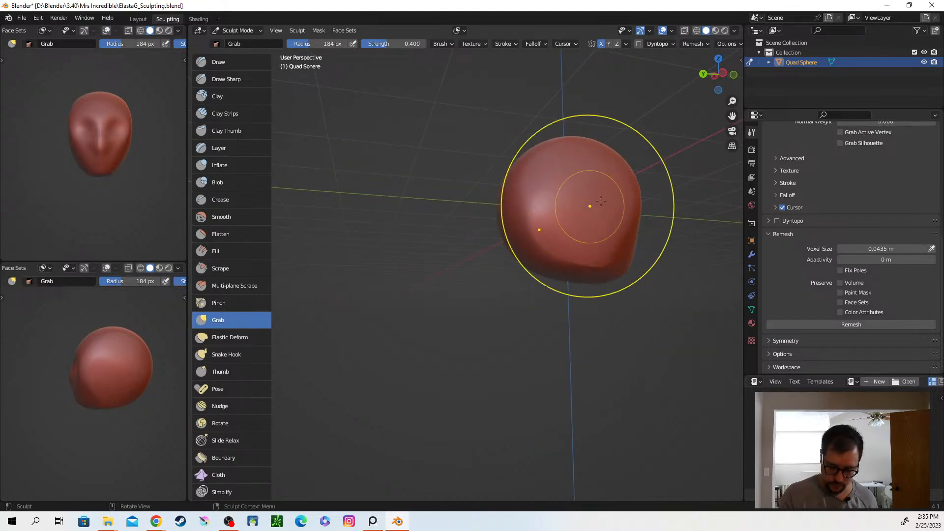
Check the symmetry options, try Grab strokes across the eyes and cheeks from the front, and undo the last change.
left_click(626, 44)
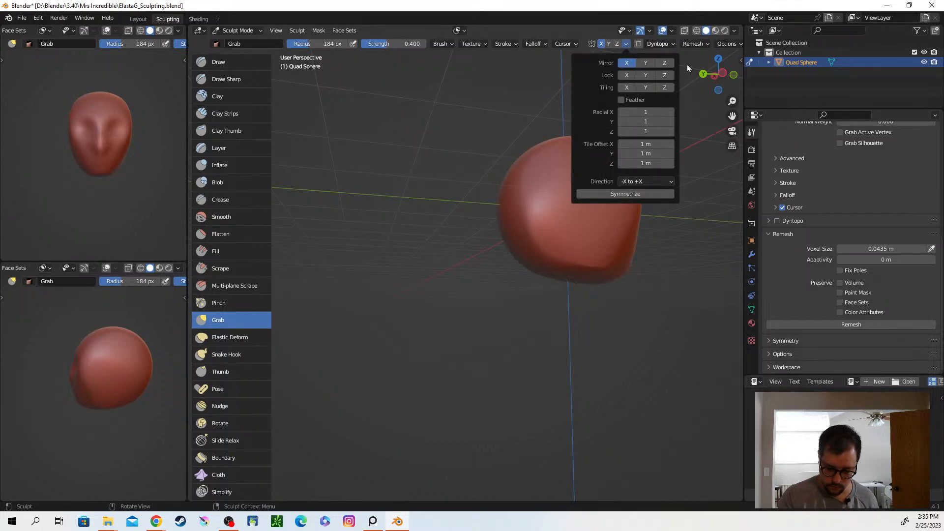
left_click(594, 43)
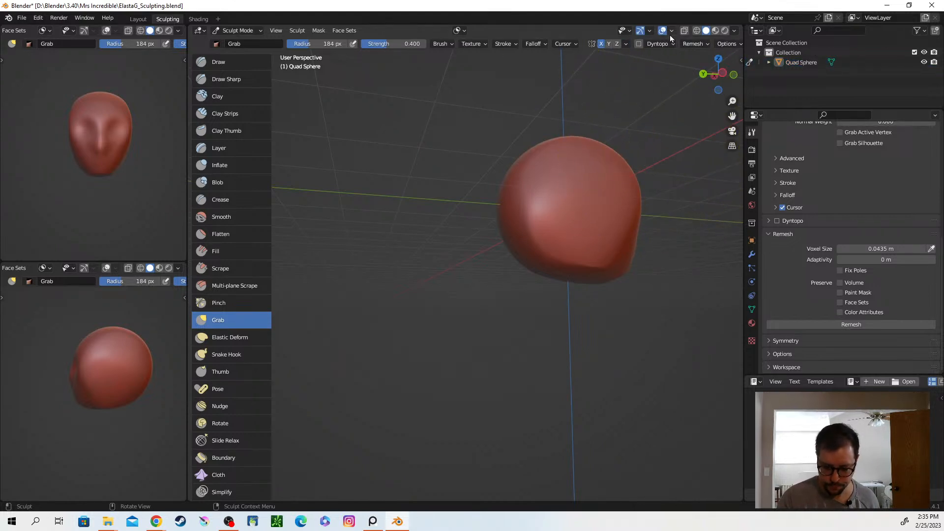
mouse_move(564, 274)
middle_mouse_down()
mouse_move(554, 264)
mouse_move(659, 263)
mouse_move(554, 324)
mouse_move(582, 297)
middle_mouse_up()
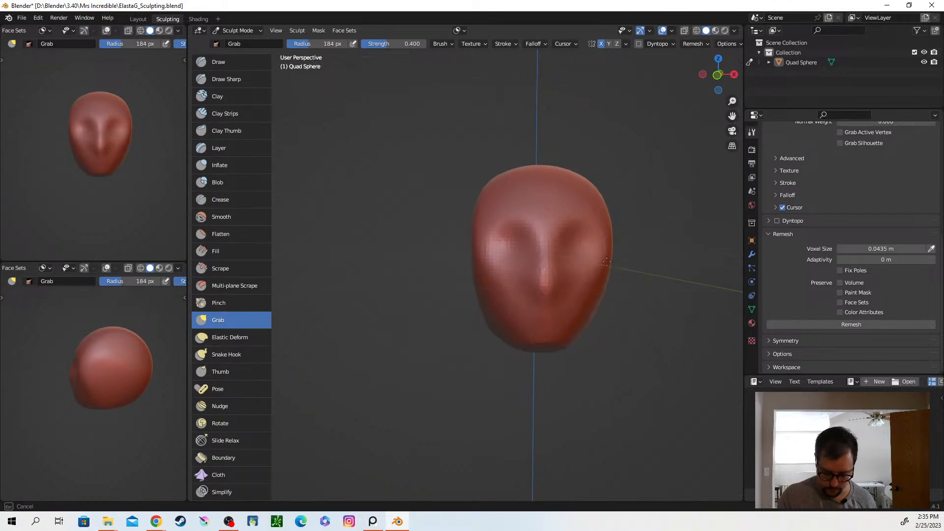
middle_click_drag(600, 263, 590, 266)
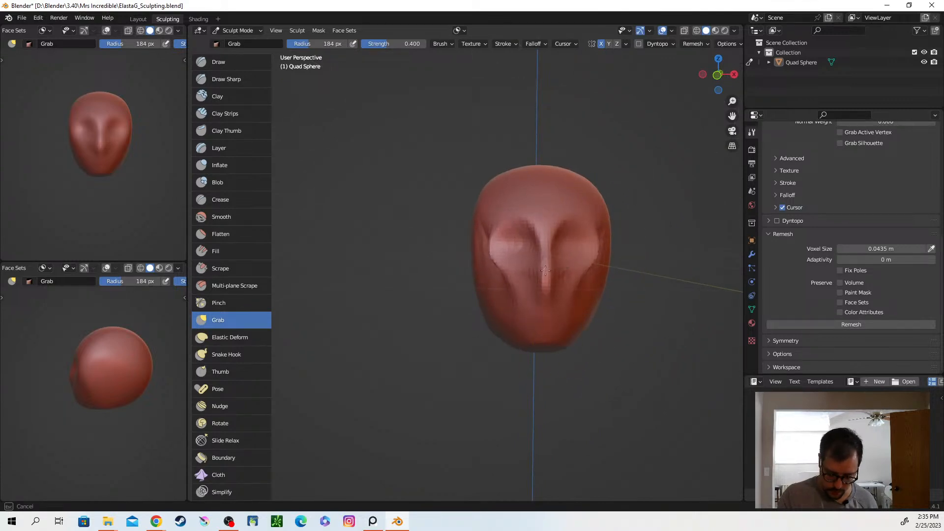
mouse_move(544, 270)
left_mouse_down()
mouse_move(598, 278)
mouse_move(571, 281)
mouse_move(602, 290)
mouse_move(590, 296)
mouse_move(598, 300)
left_mouse_up()
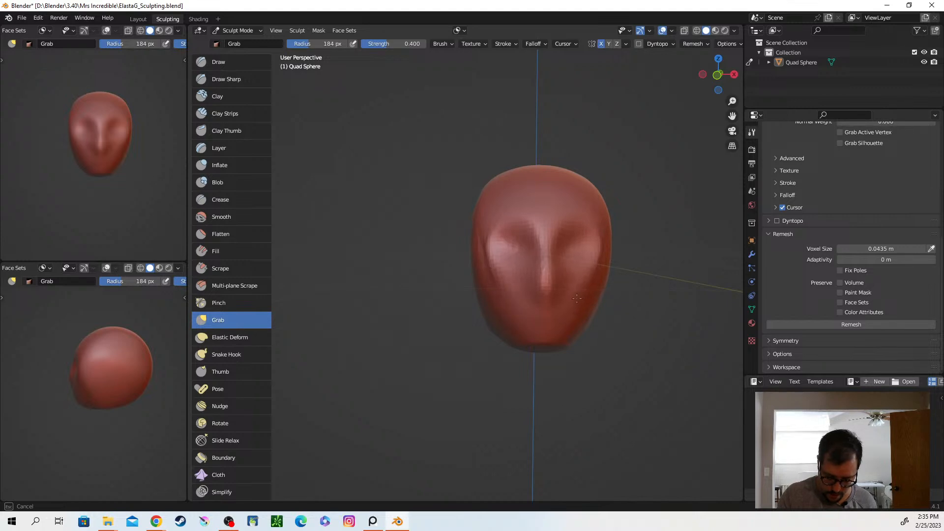
mouse_move(591, 304)
left_mouse_down()
mouse_move(600, 277)
mouse_move(646, 309)
mouse_move(581, 305)
mouse_move(682, 337)
left_mouse_up()
left_click(626, 44)
key("ctrl+z")
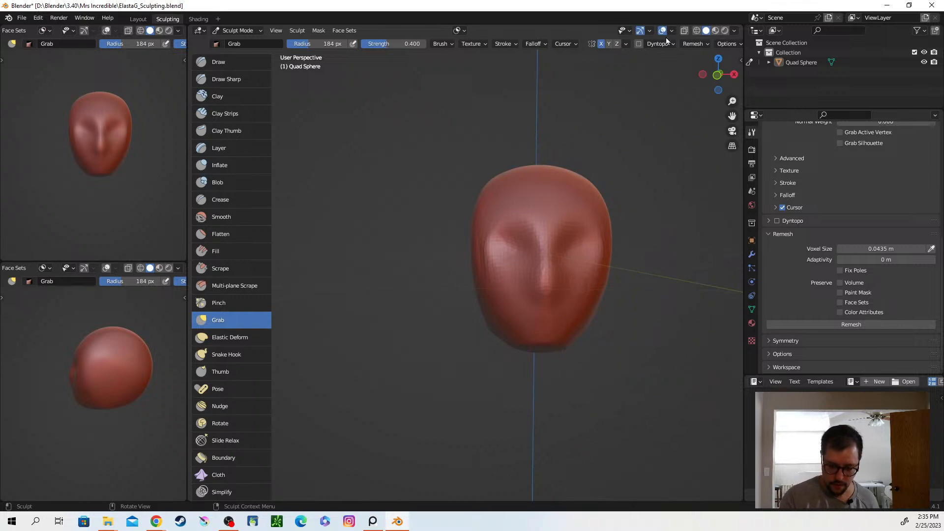
Symmetrize the head in the -X to +X direction and pull the cheek and side of the face with Grab.
left_click(625, 44)
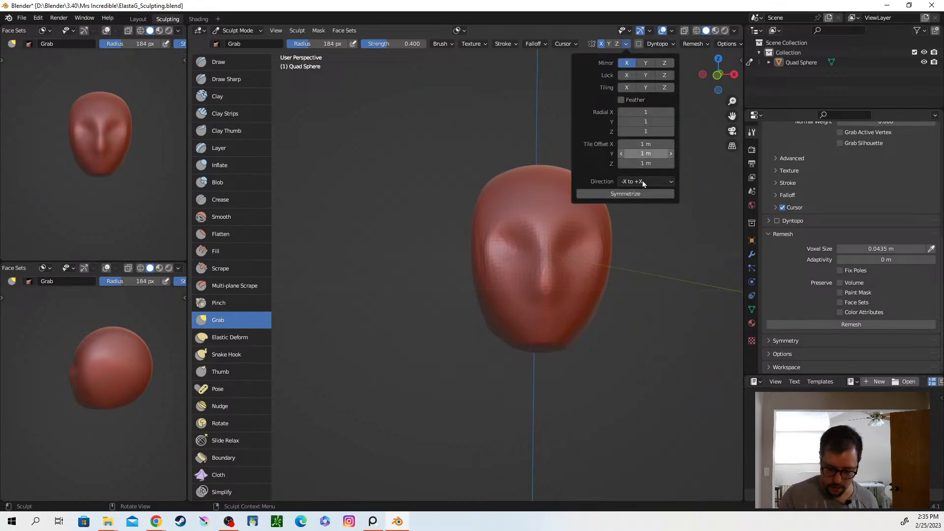
mouse_move(605, 276)
left_mouse_down()
mouse_move(639, 286)
mouse_move(608, 298)
mouse_move(630, 310)
mouse_move(602, 298)
mouse_move(614, 276)
left_mouse_up()
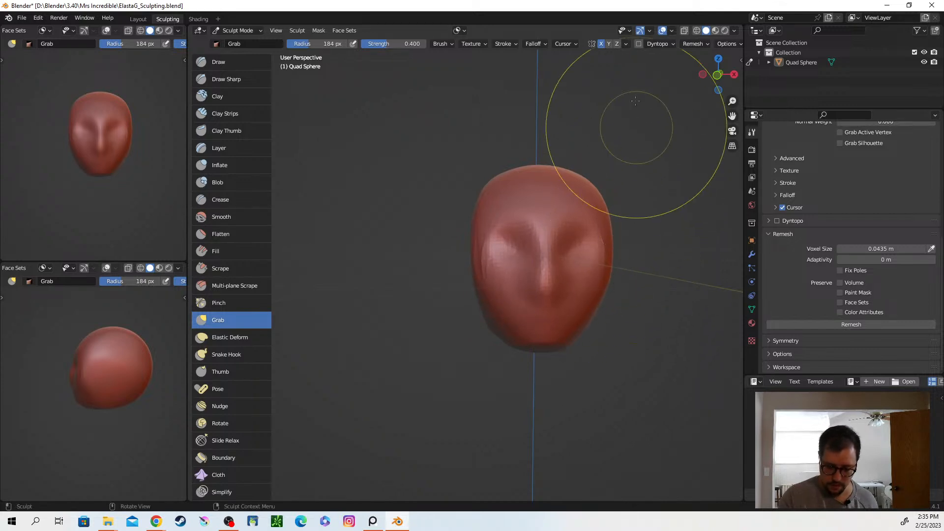
left_click(625, 44)
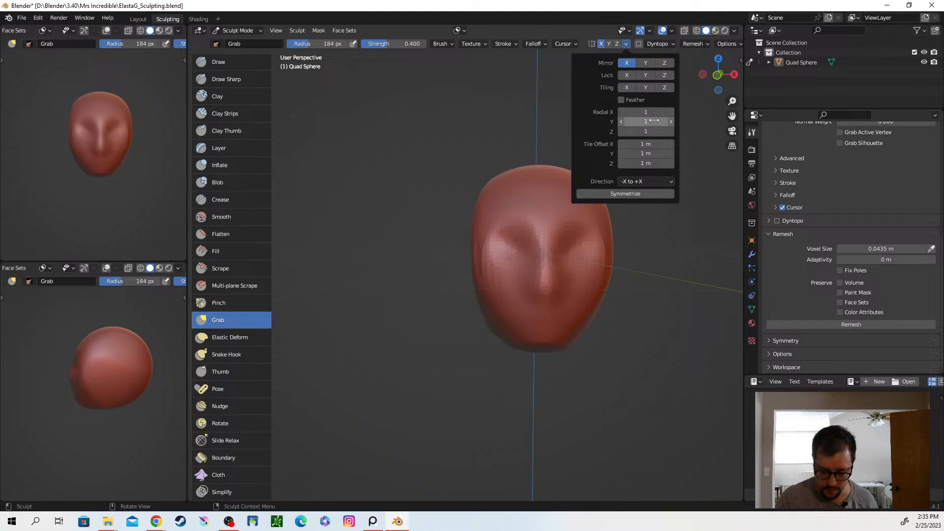
left_click(655, 193)
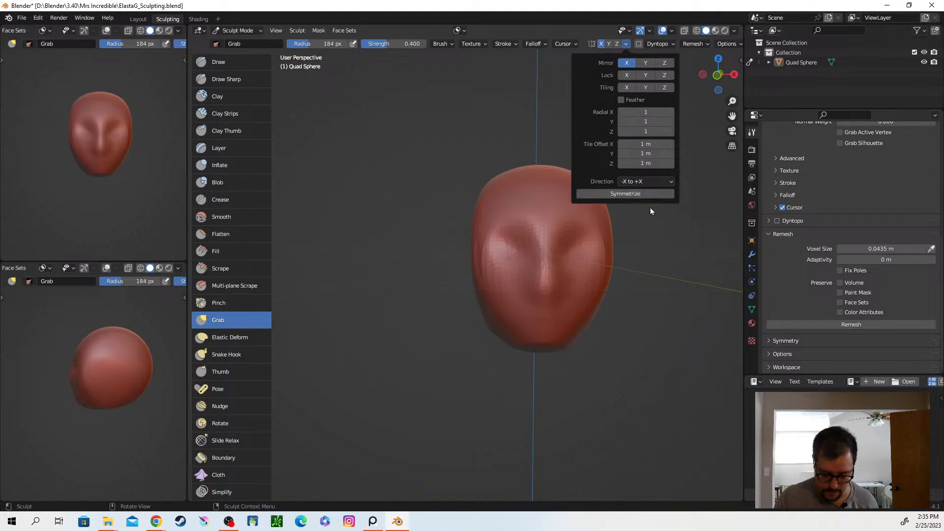
mouse_move(599, 271)
left_mouse_down()
mouse_move(594, 257)
mouse_move(609, 257)
left_mouse_up()
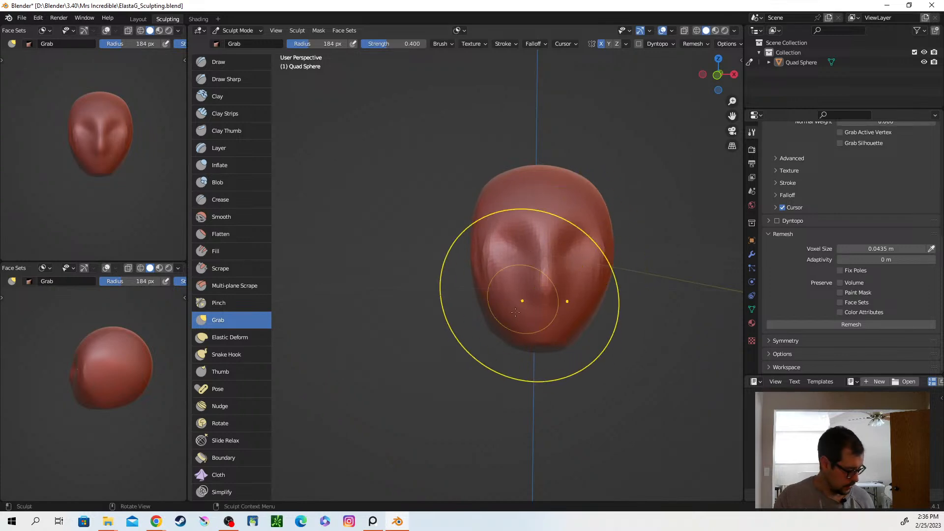
Switch to Object Mode and select the head.
key("ctrl+Tab")
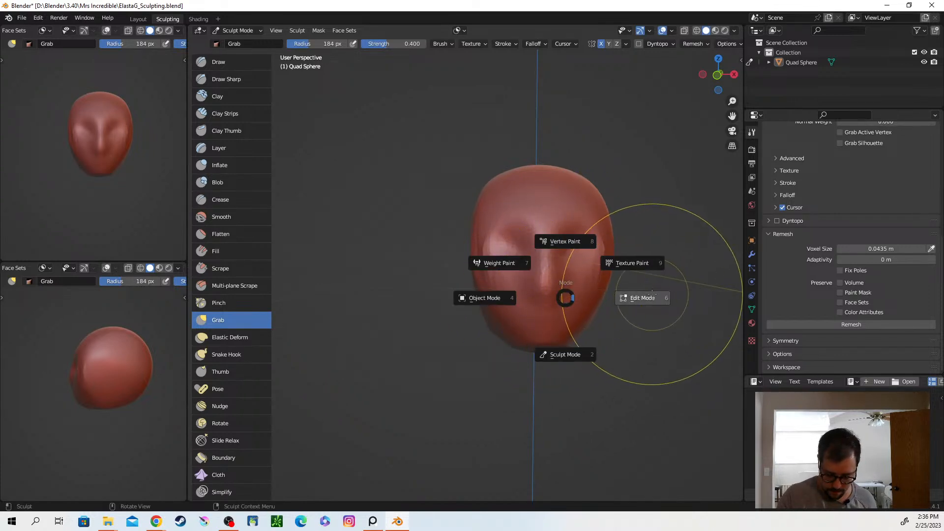
left_click(513, 297)
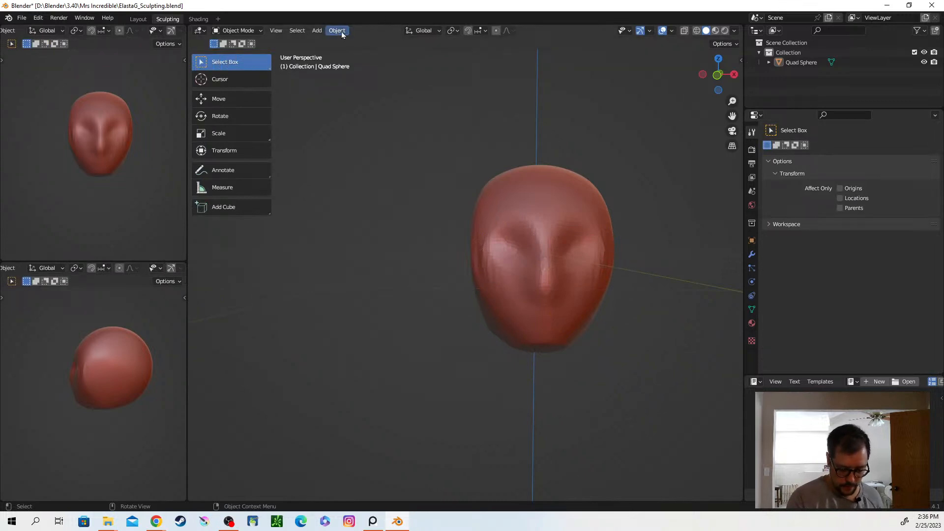
key("grave")
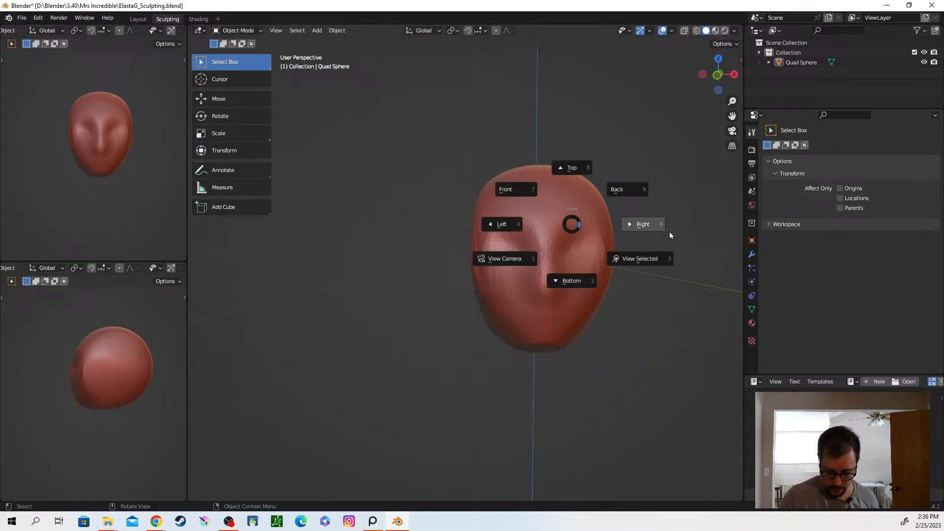
left_click(570, 237)
left_click(573, 241)
Switch the selected head to Edit Mode to show its mesh topology.
key("grave")
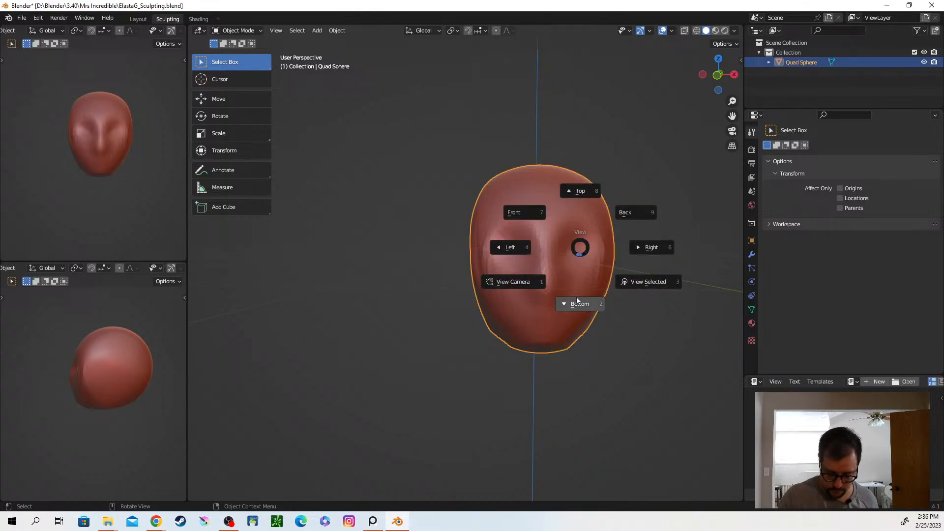
left_click(580, 255)
key("ctrl+Tab")
left_click(687, 257)
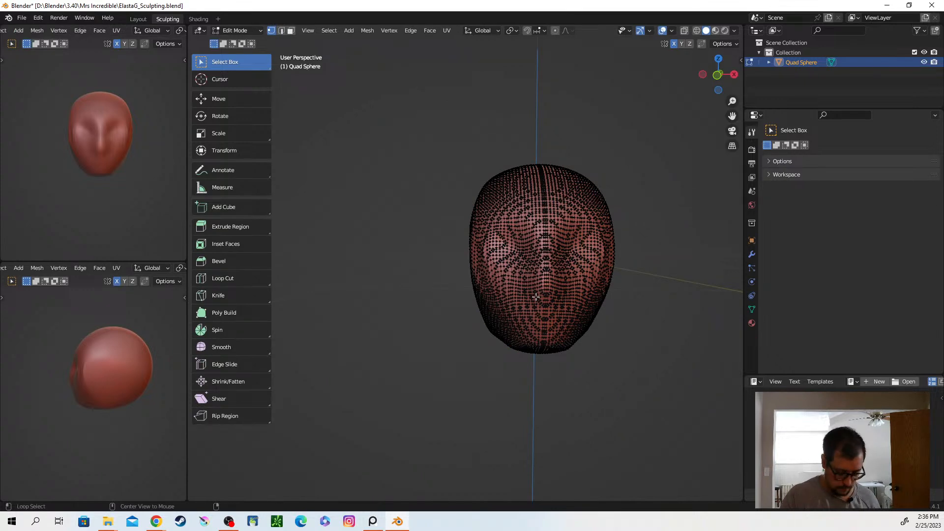
key("shift+a")
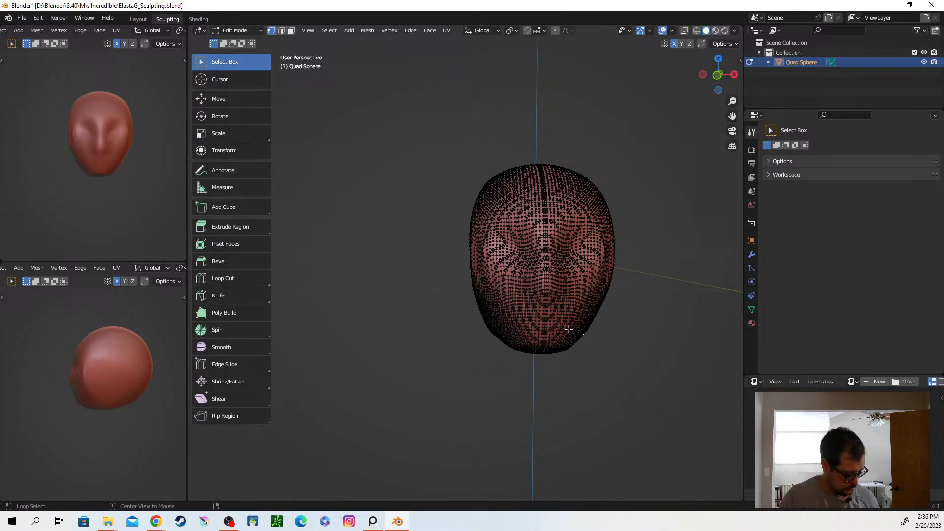
Select the head's entire mesh and recalculate its normals to the outside.
key("a")
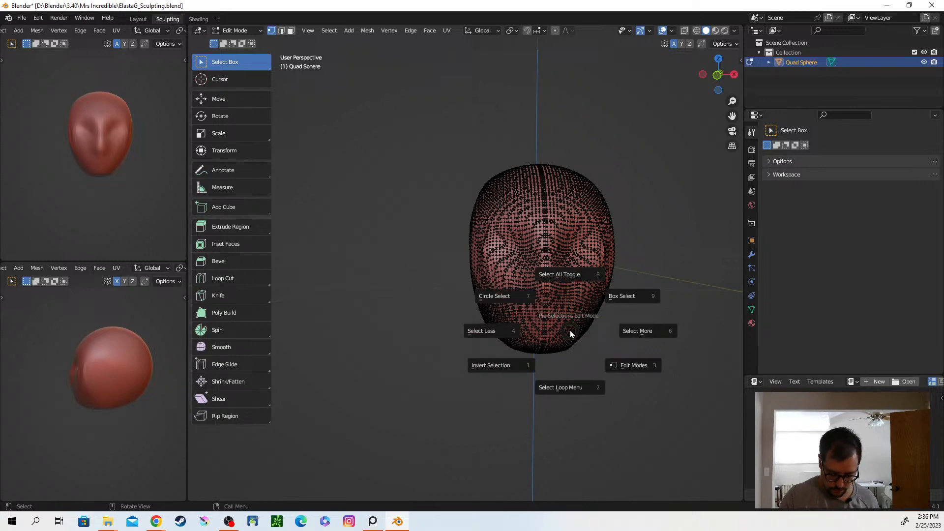
left_click(582, 291)
middle_click_drag(515, 313, 595, 308)
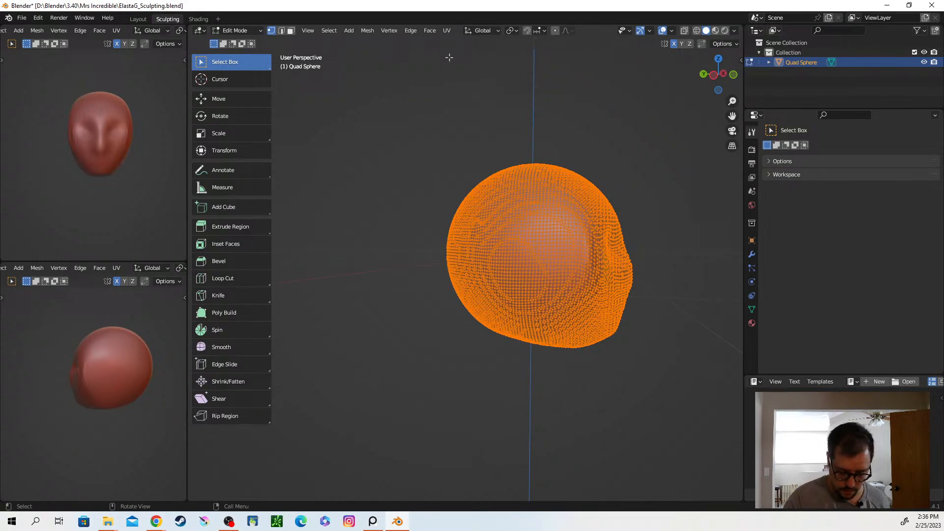
left_click(369, 30)
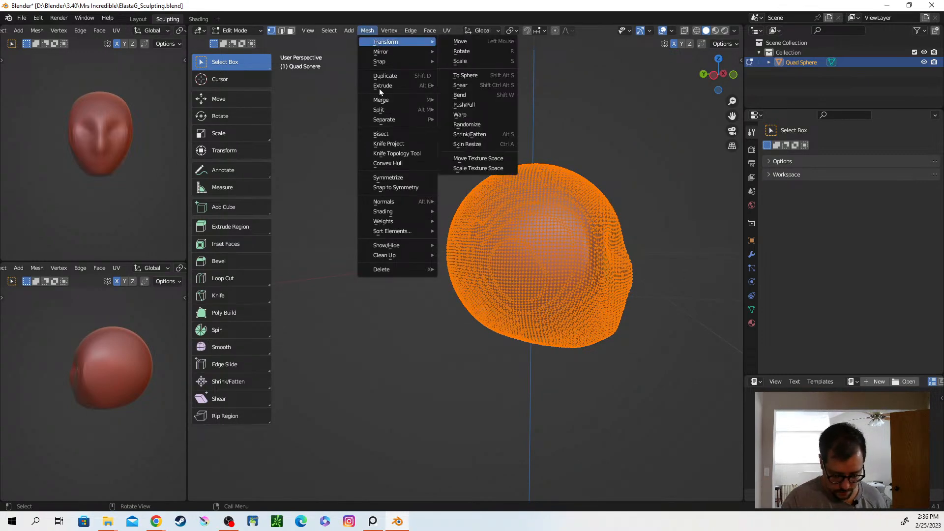
mouse_move(427, 206)
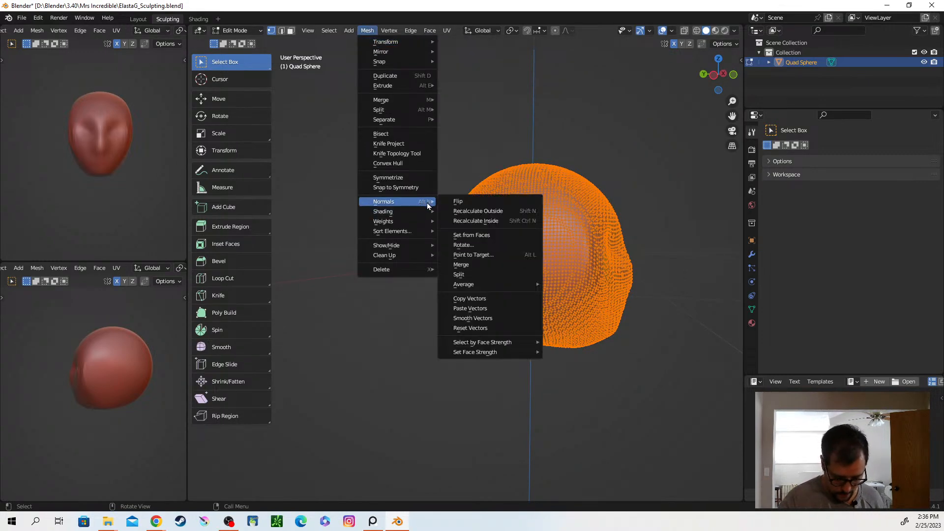
left_click(530, 212)
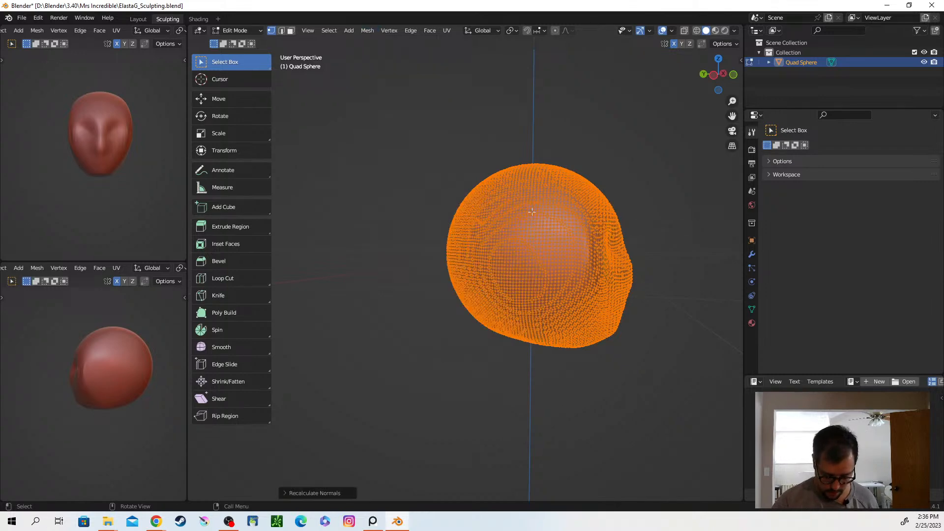
middle_click_drag(621, 330, 594, 373)
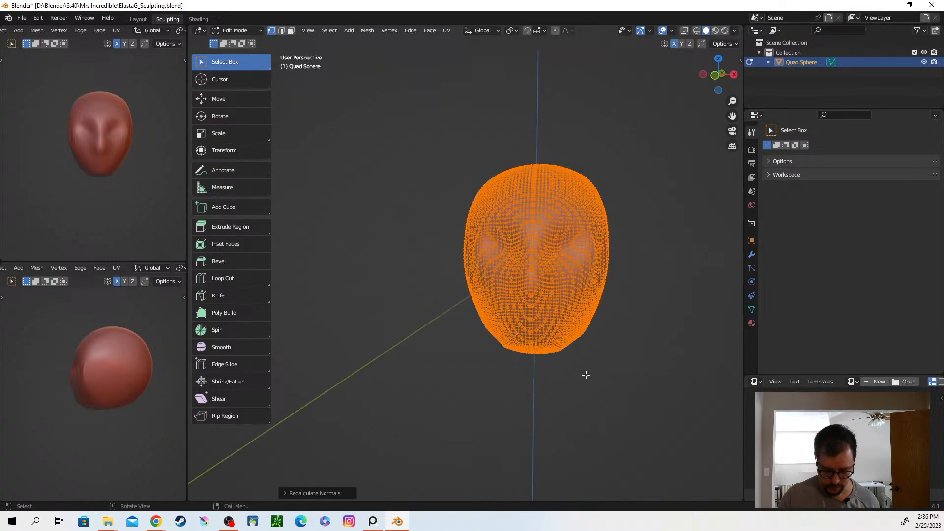
scroll(637, 335, "up", 4)
middle_click_drag(638, 336, 523, 301, "shift")
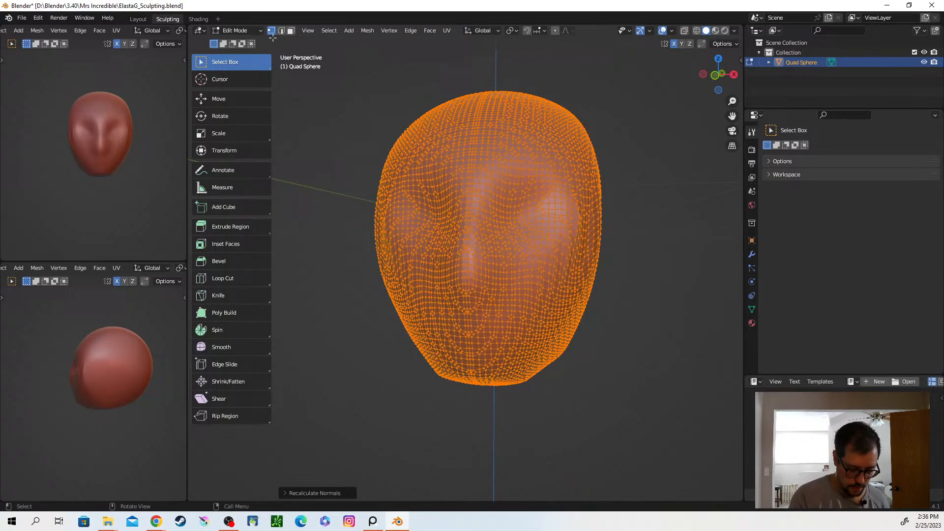
Leave Edit Mode for Object Mode and return the head to Sculpt Mode.
left_click(256, 31)
left_click(231, 42)
middle_click_drag(561, 294, 575, 322)
scroll(547, 337, "down", 3)
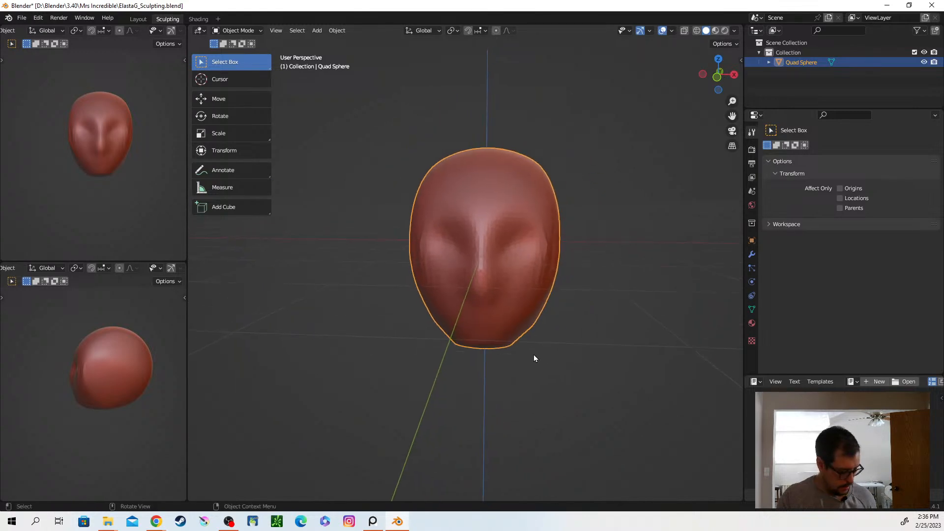
key("ctrl+Tab")
left_click(543, 393)
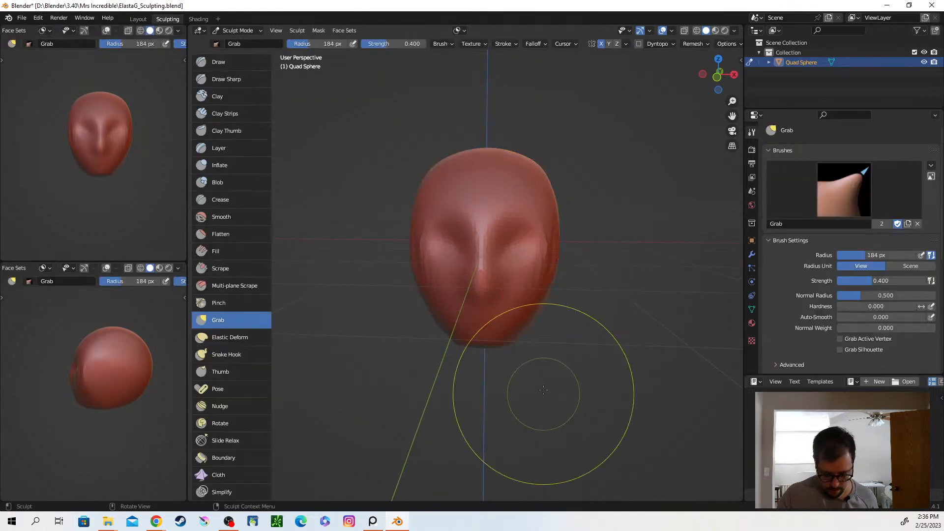
Switch the head to Object Mode and examine its shape and the viewport overlay options.
mouse_move(527, 363)
middle_mouse_down()
mouse_move(527, 319)
mouse_move(585, 290)
mouse_move(578, 319)
middle_mouse_up()
key("ctrl+Tab")
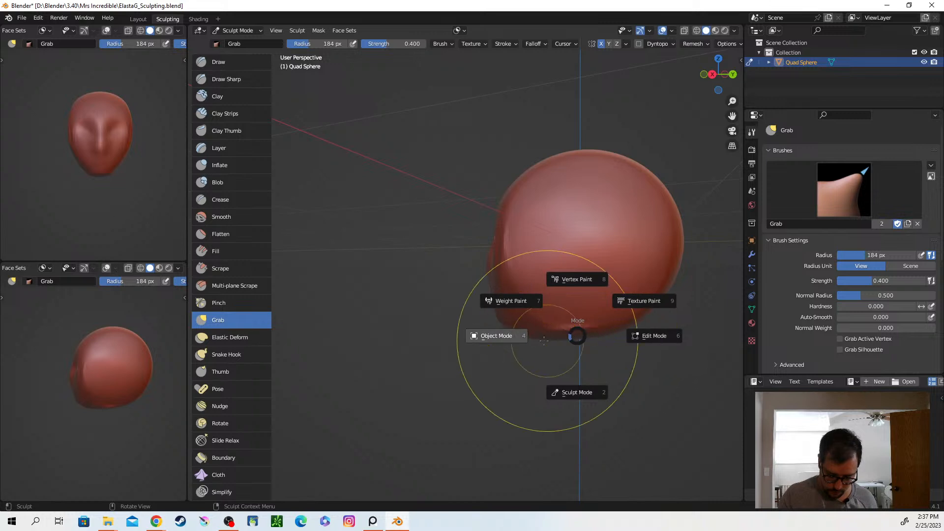
left_click(543, 341)
middle_click_drag(544, 336, 618, 349)
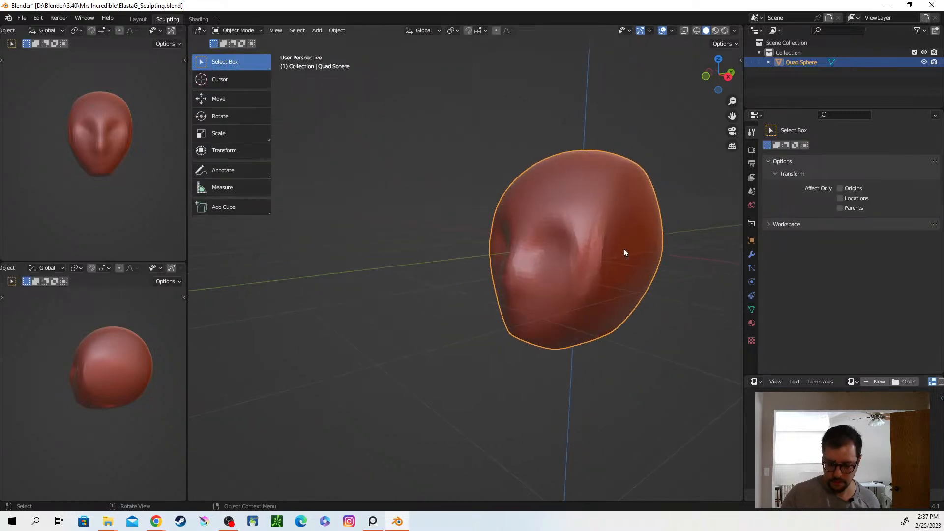
left_click(672, 30)
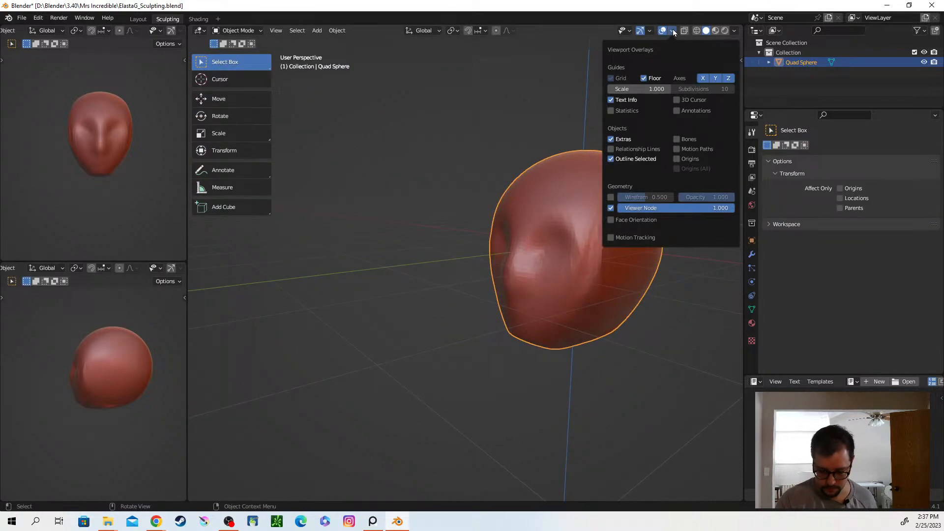
left_click(672, 31)
mouse_move(562, 335)
middle_mouse_down()
mouse_move(627, 332)
mouse_move(545, 476)
mouse_move(589, 378)
middle_mouse_up()
middle_click_drag(638, 308, 406, 183, "shift")
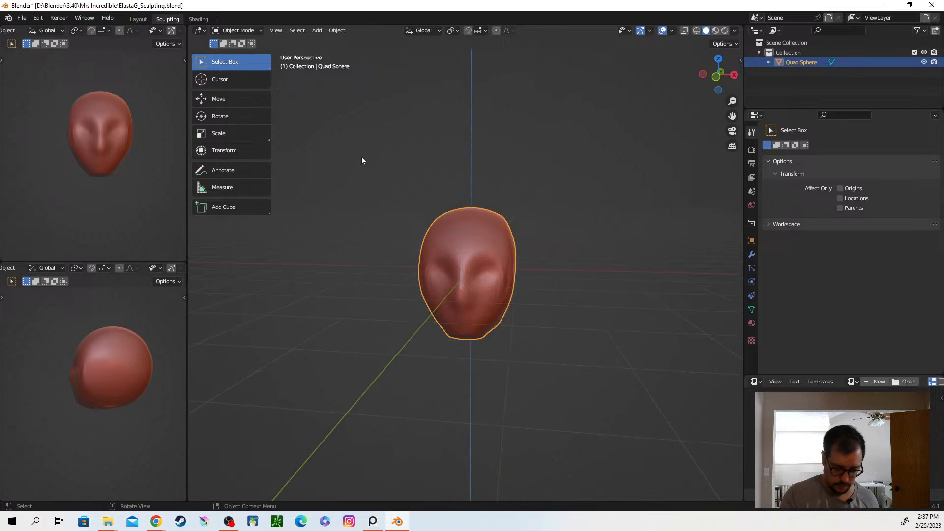
Inspect the head in the Layout workspace and return to the Sculpting workspace in Sculpt Mode.
left_click(138, 19)
mouse_move(524, 278)
middle_mouse_down()
mouse_move(586, 267)
mouse_move(581, 235)
mouse_move(605, 229)
mouse_move(520, 252)
mouse_move(565, 233)
mouse_move(606, 242)
mouse_move(574, 230)
mouse_move(595, 253)
middle_mouse_up()
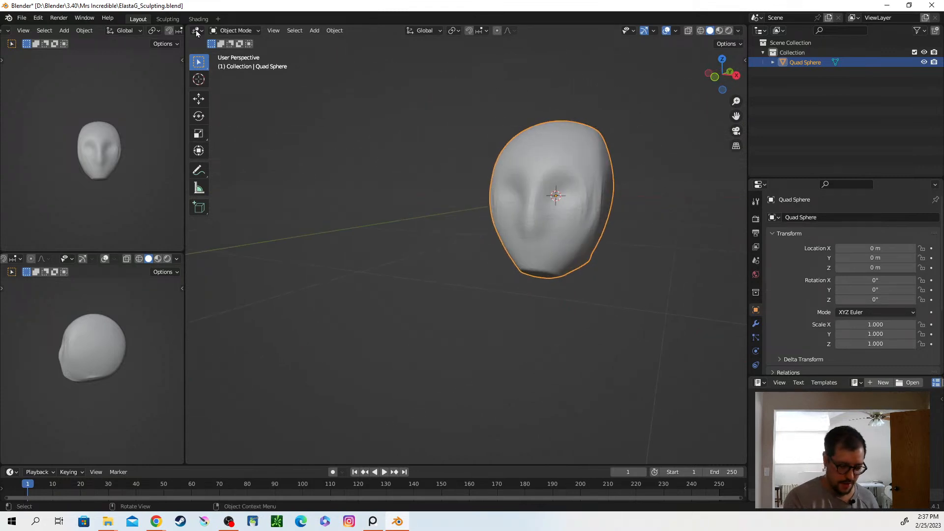
left_click(172, 20)
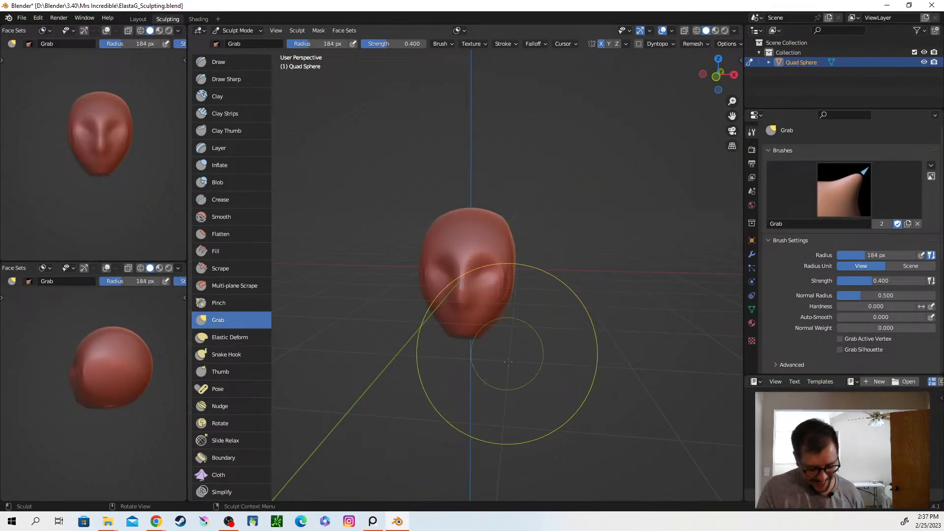
Push the lower back corners of the skull inward with a mirrored Grab stroke.
mouse_move(487, 341)
middle_mouse_down()
mouse_move(521, 344)
mouse_move(467, 362)
mouse_move(497, 318)
mouse_move(507, 335)
middle_mouse_up()
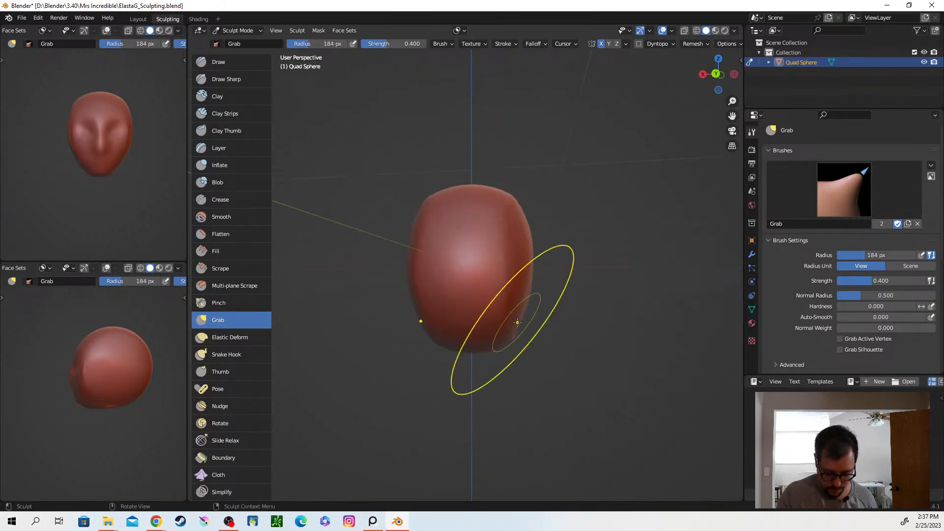
mouse_move(509, 338)
left_mouse_down()
mouse_move(489, 340)
mouse_move(488, 323)
left_mouse_up()
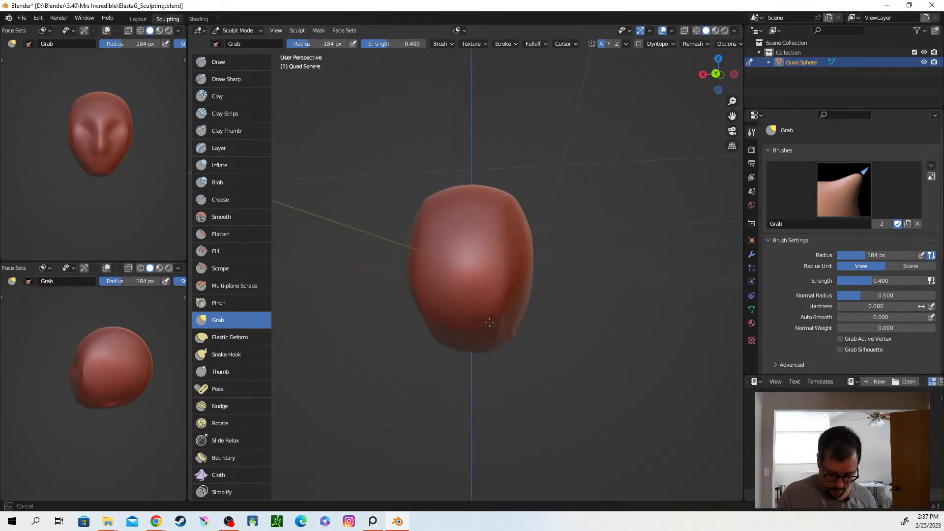
mouse_move(491, 313)
middle_mouse_down()
mouse_move(512, 334)
mouse_move(604, 352)
mouse_move(595, 347)
middle_mouse_up()
Remesh the head with a voxel size of 0.0435 m.
left_click(626, 44)
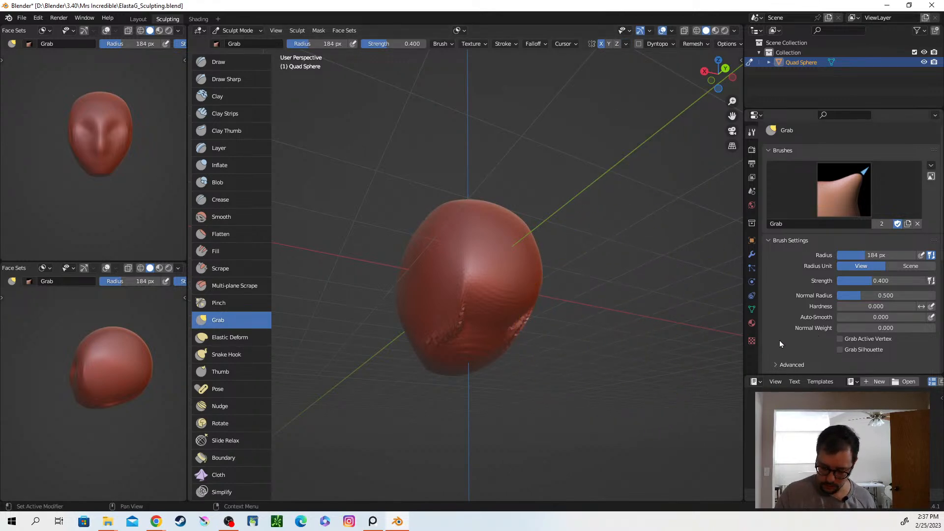
scroll(792, 348, "down", 10)
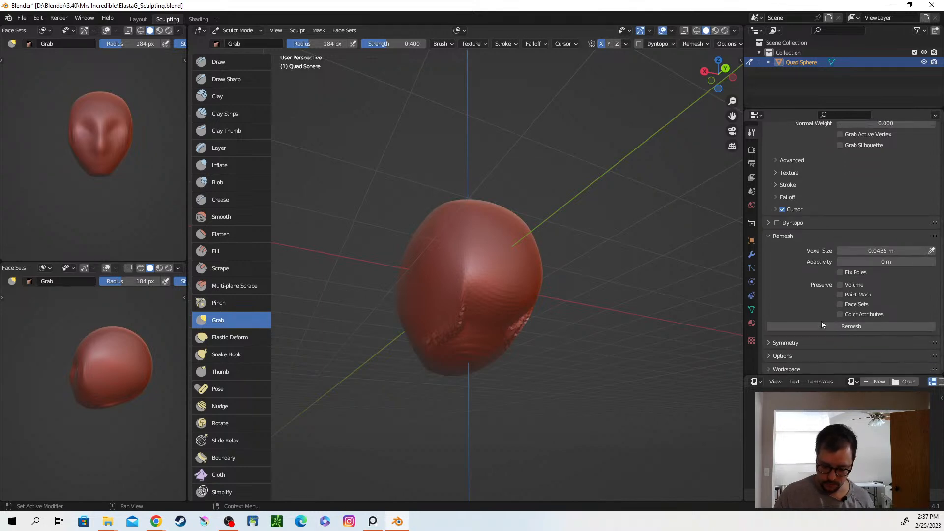
left_click(825, 323)
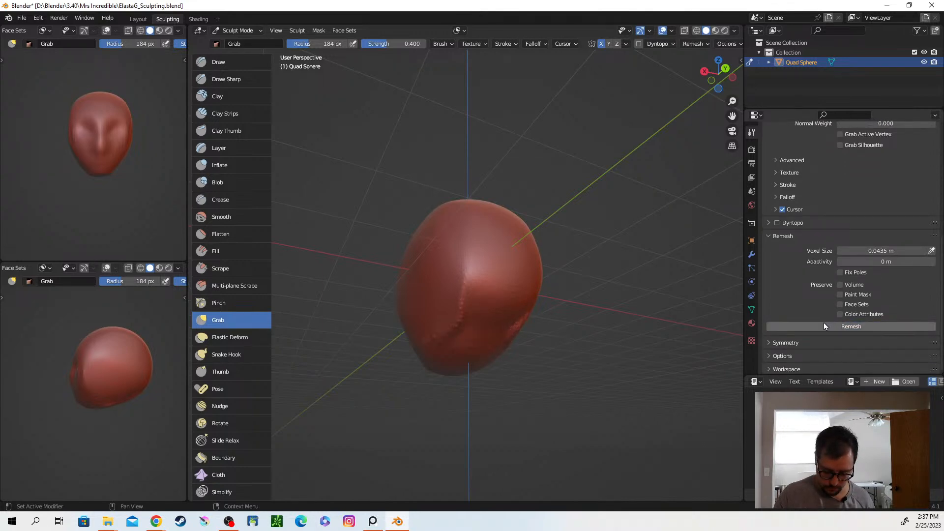
Even out the creases on the underside of the skull using the Clay brush.
mouse_move(564, 316)
middle_mouse_down()
mouse_move(498, 313)
mouse_move(479, 305)
mouse_move(468, 280)
middle_mouse_up()
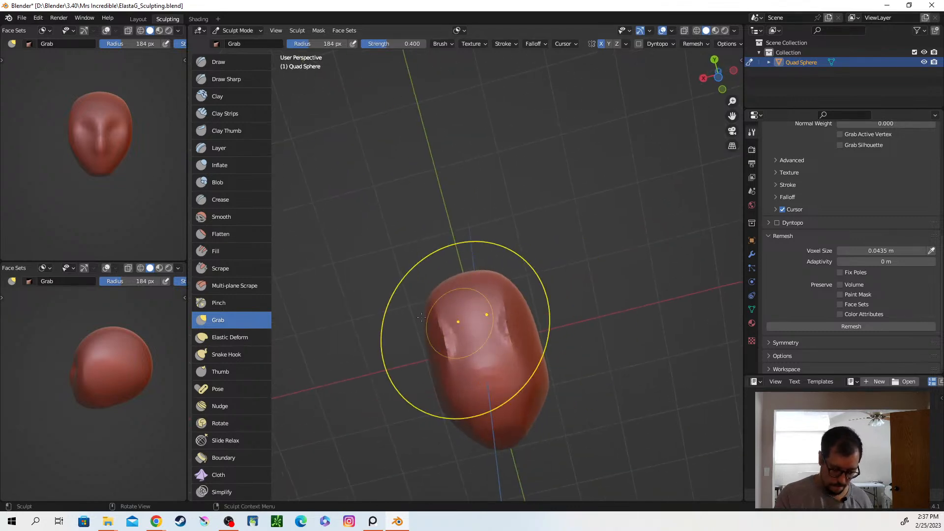
left_click(217, 96)
mouse_move(507, 332)
left_mouse_down()
mouse_move(503, 319)
mouse_move(505, 330)
mouse_move(511, 324)
mouse_move(464, 326)
left_mouse_up()
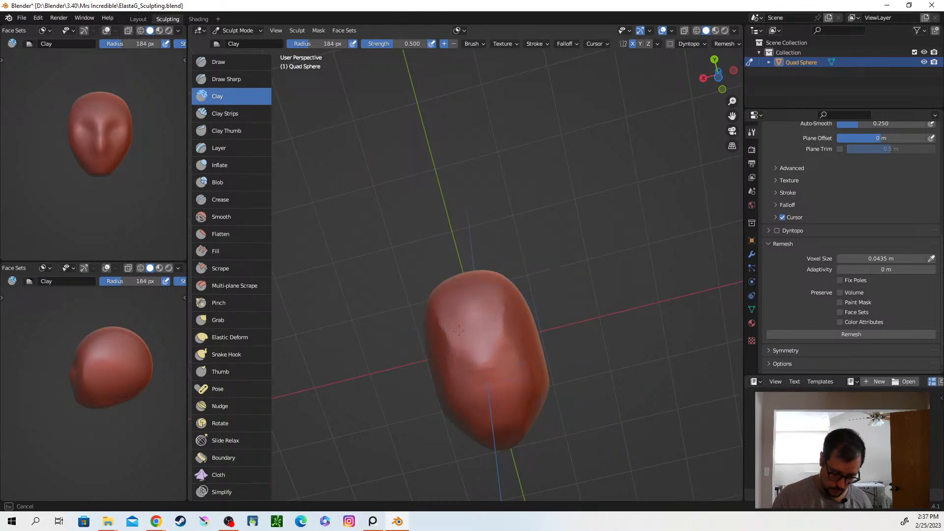
middle_click_drag(500, 330, 507, 337)
Set the Clay brush radius to 80 px and blend the edge along the skull's lower side.
key("f")
left_click(464, 349)
left_click_drag(482, 305, 477, 297)
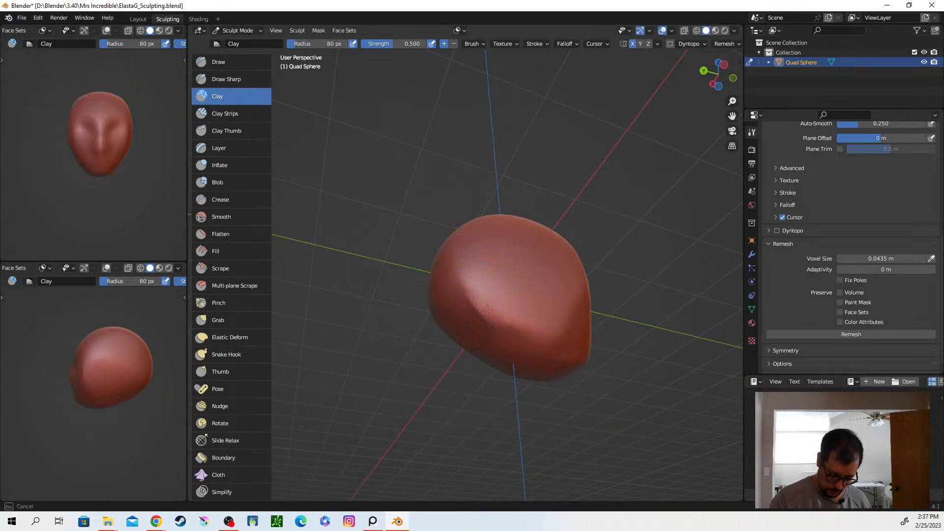
mouse_move(508, 341)
left_mouse_down()
mouse_move(493, 327)
mouse_move(508, 339)
left_mouse_up()
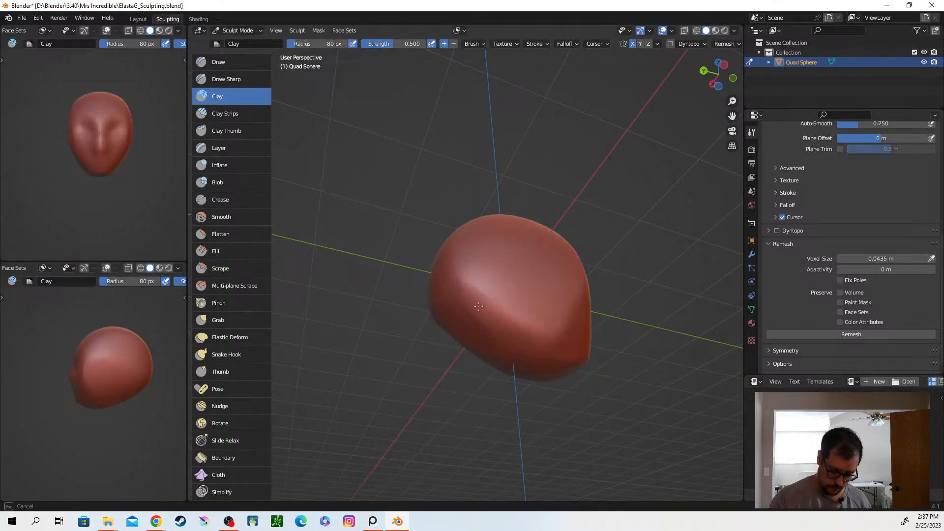
left_click_drag(488, 288, 486, 294)
mouse_move(487, 294)
middle_mouse_down()
mouse_move(569, 337)
mouse_move(627, 309)
mouse_move(514, 310)
mouse_move(501, 268)
middle_mouse_up()
mouse_move(502, 268)
left_mouse_down()
mouse_move(461, 293)
mouse_move(484, 295)
left_mouse_up()
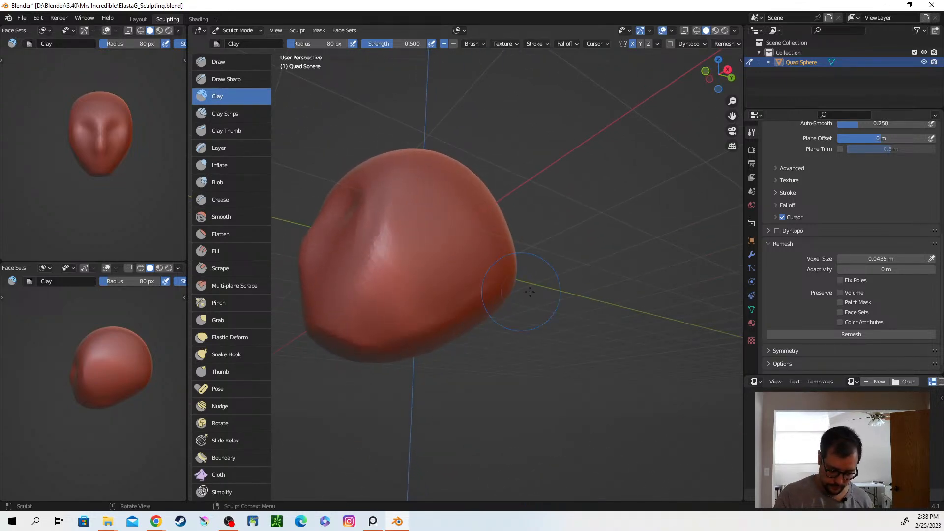
Refine the lower back of the skull and its underside with Clay strokes.
middle_click_drag(485, 295, 449, 295)
middle_click_drag(562, 286, 607, 268)
mouse_move(606, 268)
left_mouse_down()
mouse_move(613, 276)
mouse_move(586, 279)
left_mouse_up()
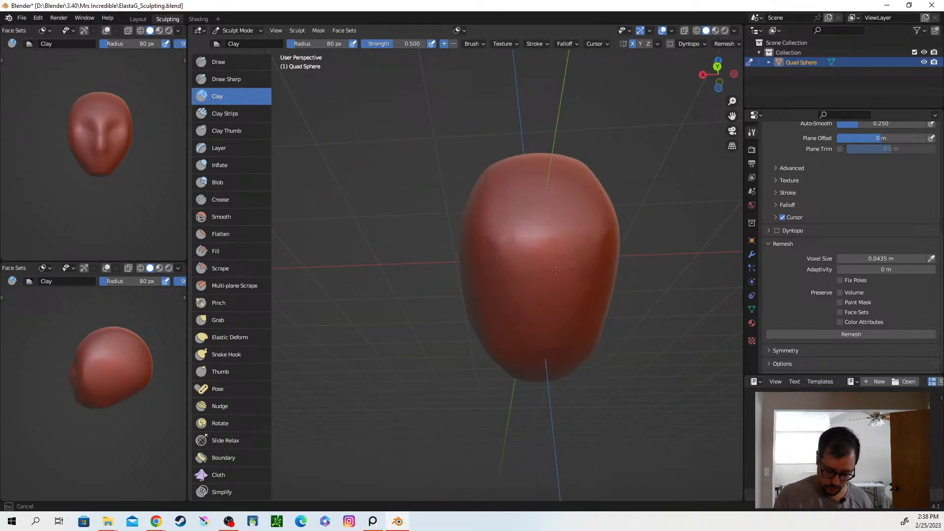
left_click_drag(545, 234, 559, 263)
mouse_move(559, 264)
middle_mouse_down()
mouse_move(588, 251)
mouse_move(569, 232)
middle_mouse_up()
Switch to Clay Strips and round out the back and lower side of the skull.
key("c")
mouse_move(569, 232)
left_mouse_down()
mouse_move(575, 239)
mouse_move(543, 254)
left_mouse_up()
middle_click_drag(543, 255, 579, 274)
left_click_drag(612, 247, 585, 228)
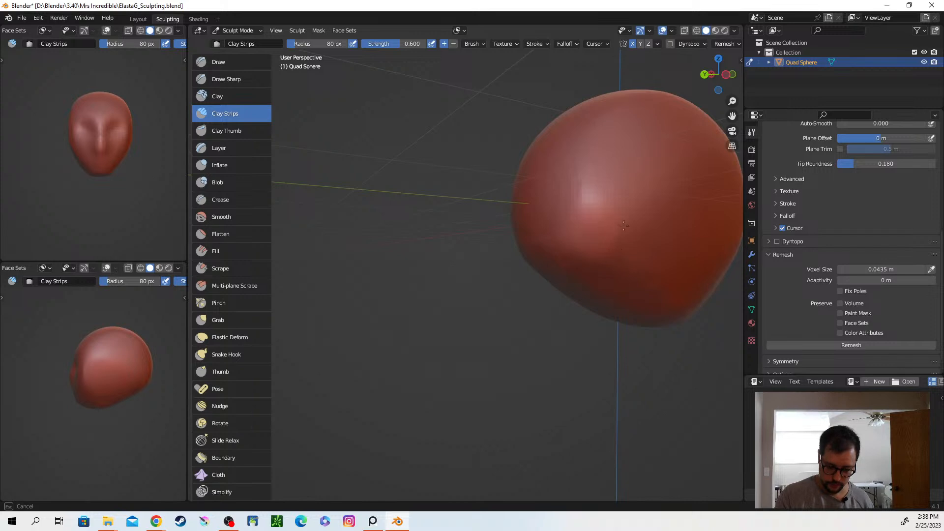
left_click_drag(547, 181, 621, 248)
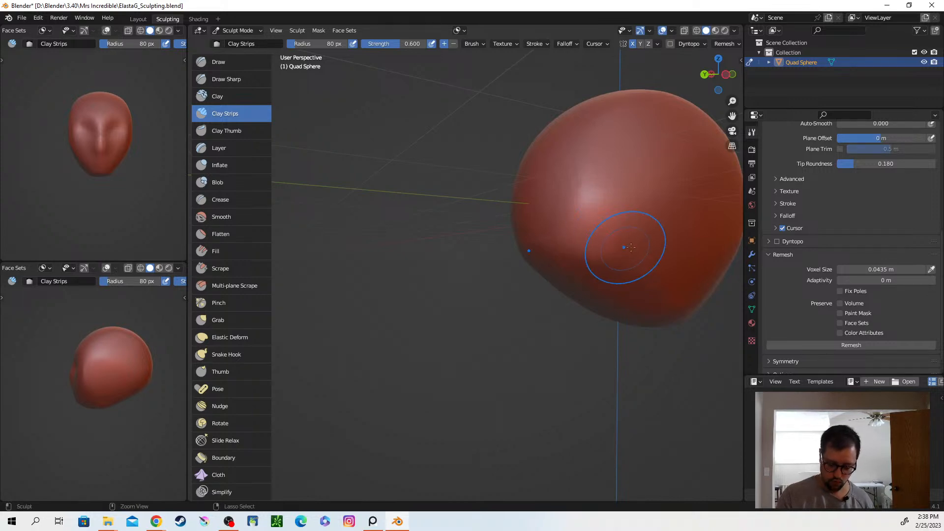
scroll(620, 258, "down", 3)
middle_click_drag(616, 278, 559, 283)
middle_click_drag(689, 267, 571, 312)
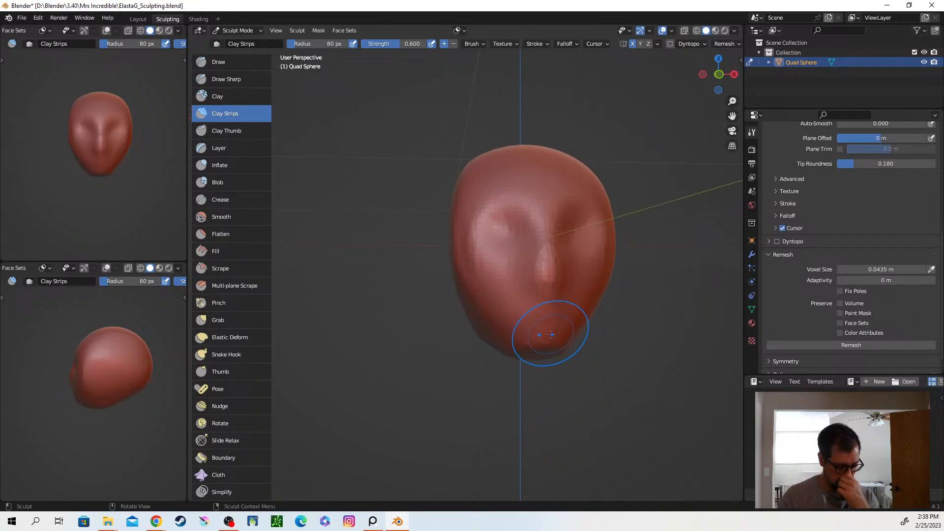
middle_click_drag(570, 280, 518, 319)
Open the preferences and examine the File Paths, Save & Load and System settings.
left_click(23, 19)
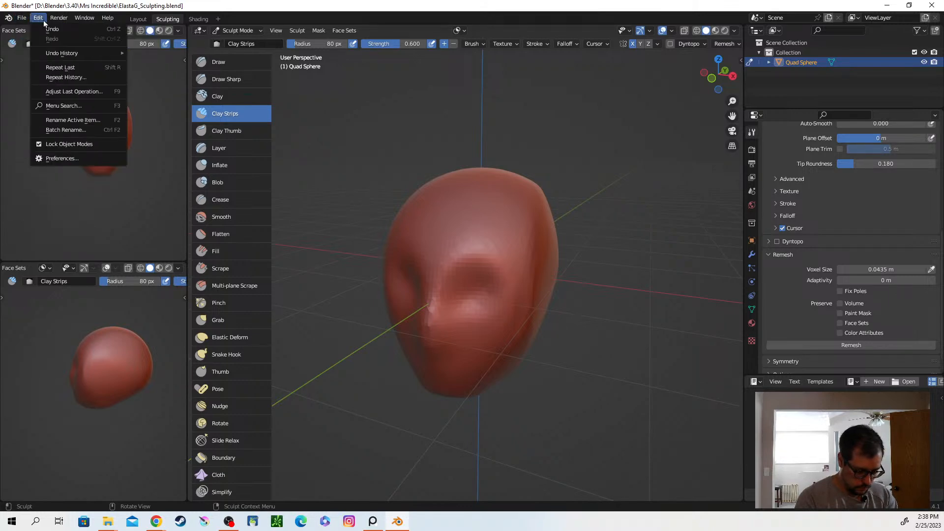
mouse_move(70, 20)
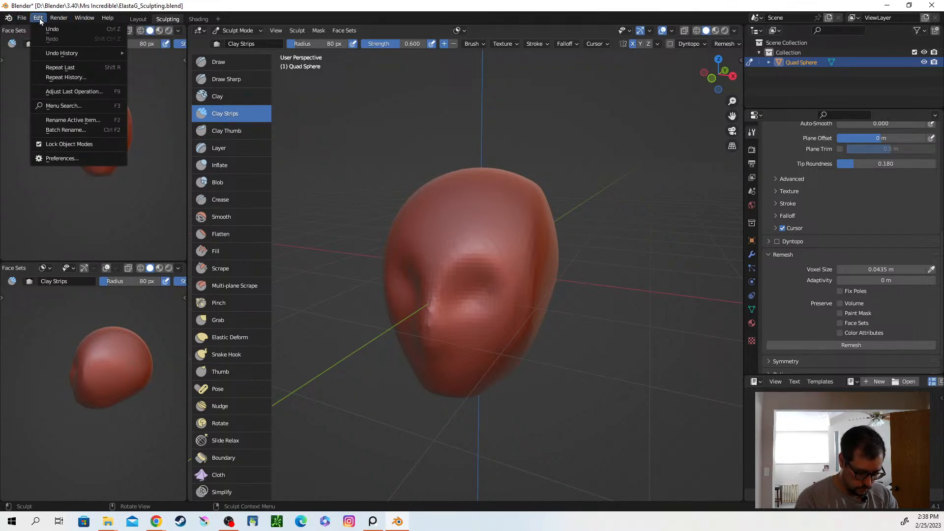
left_click(72, 159)
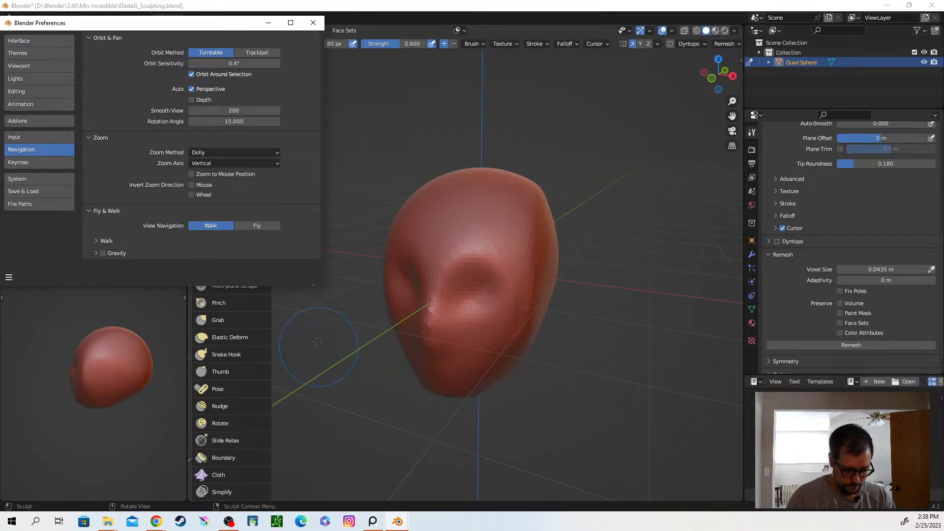
left_click(53, 207)
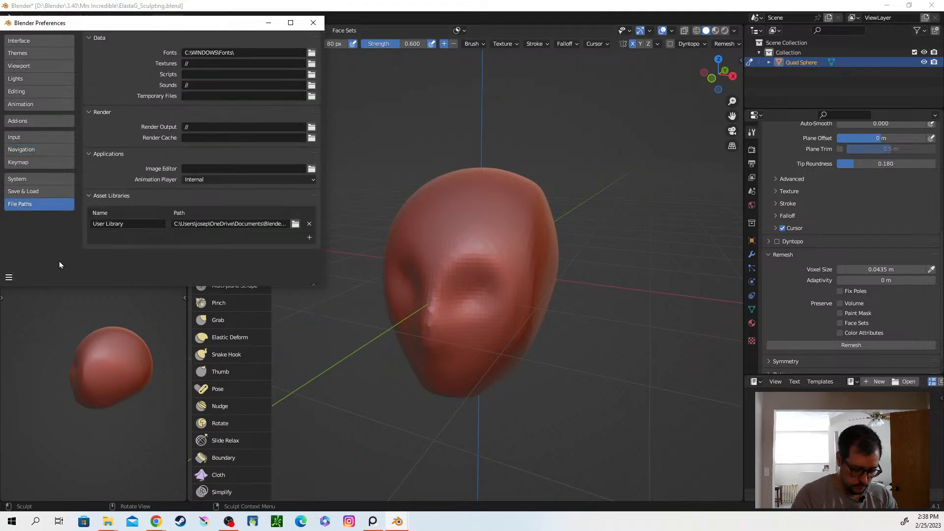
left_click(54, 196)
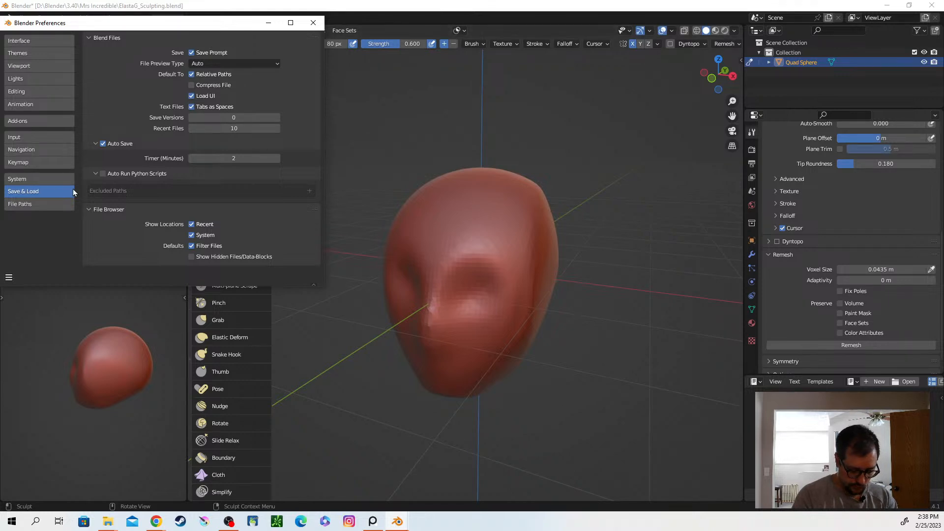
left_click(48, 181)
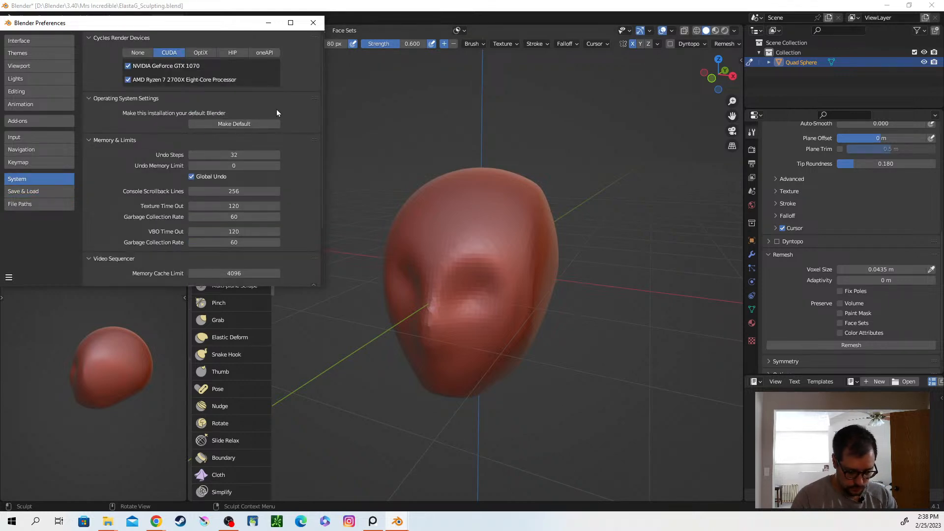
scroll(283, 114, "down", 4)
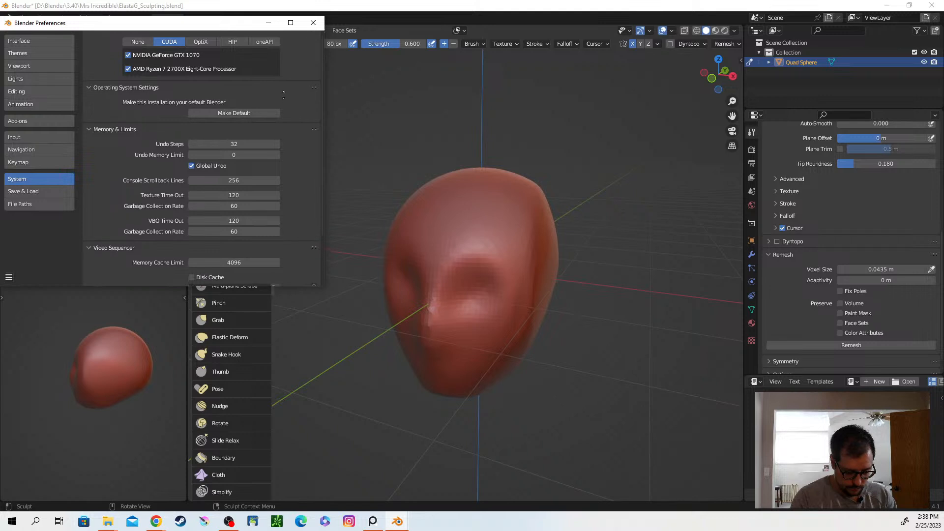
scroll(254, 156, "up", 4)
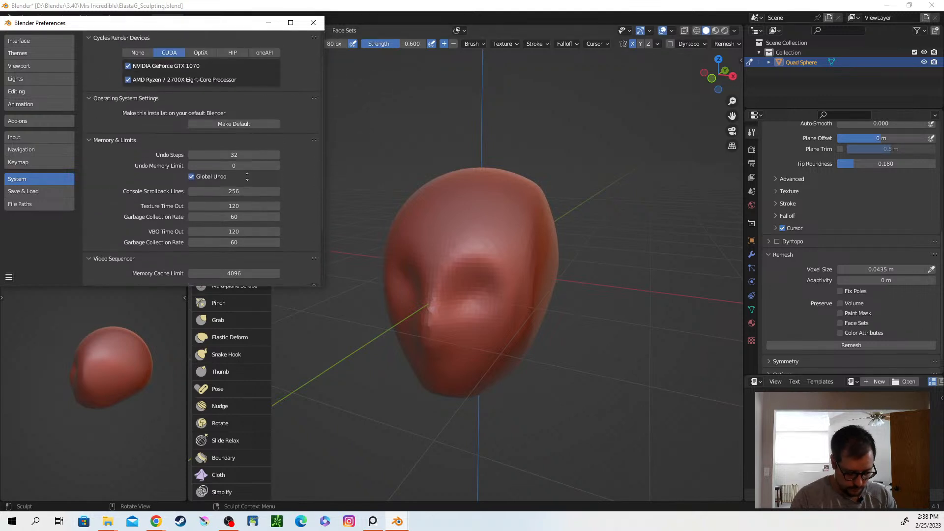
Look through the Input, Interface, Keymap, Navigation and Animation preferences.
left_click(44, 138)
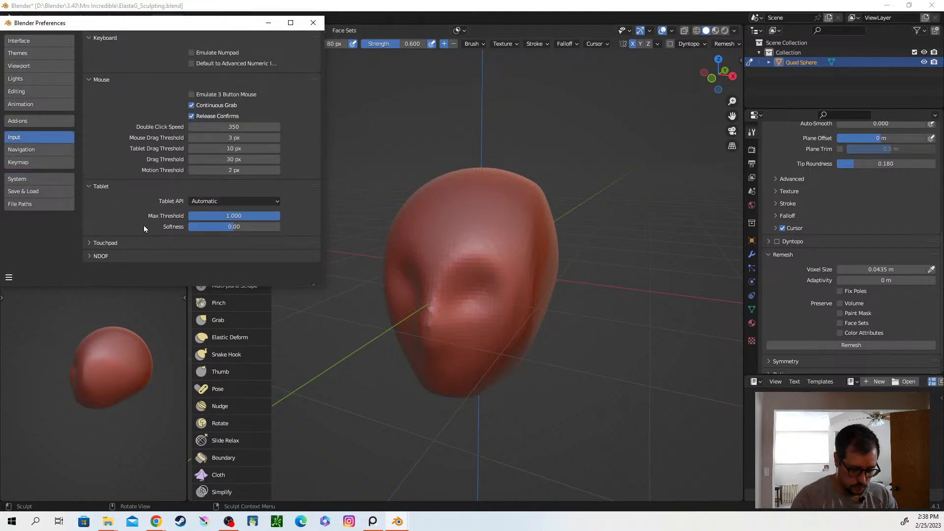
left_click(49, 41)
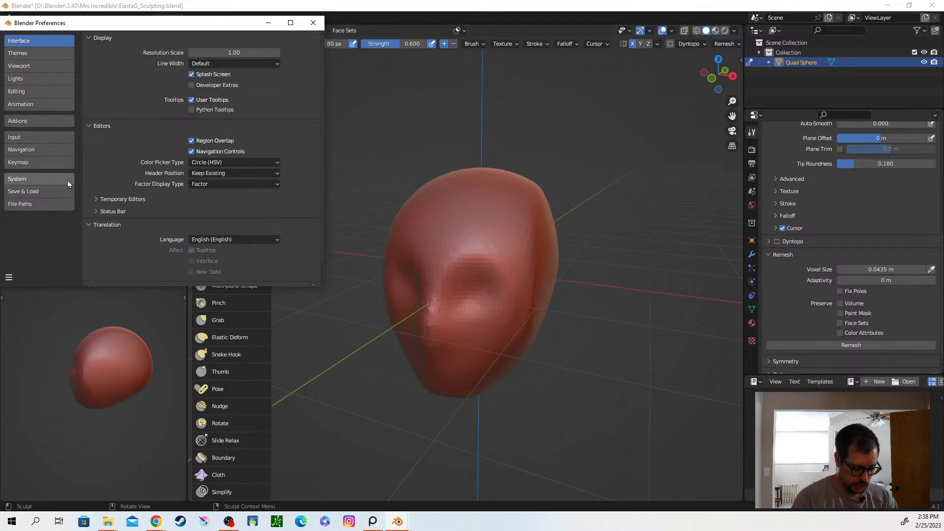
left_click(54, 179)
left_click(58, 162)
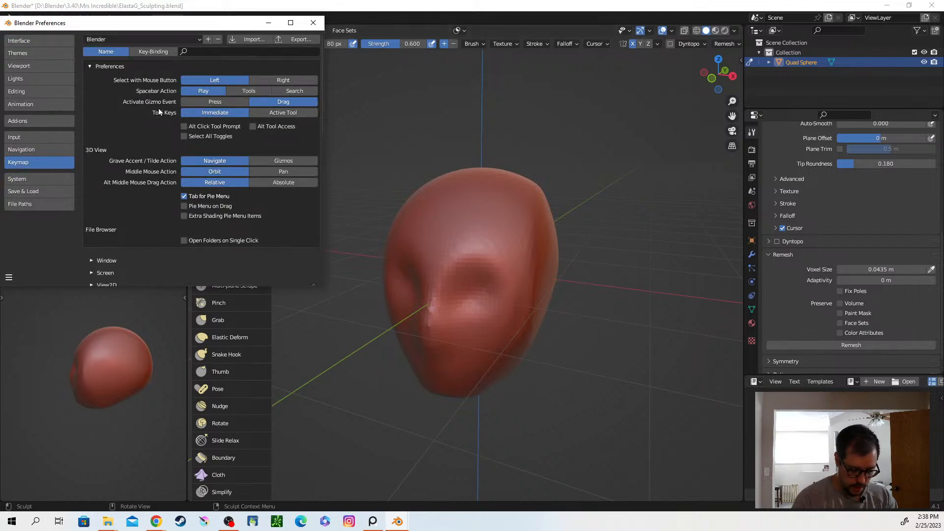
left_click(52, 149)
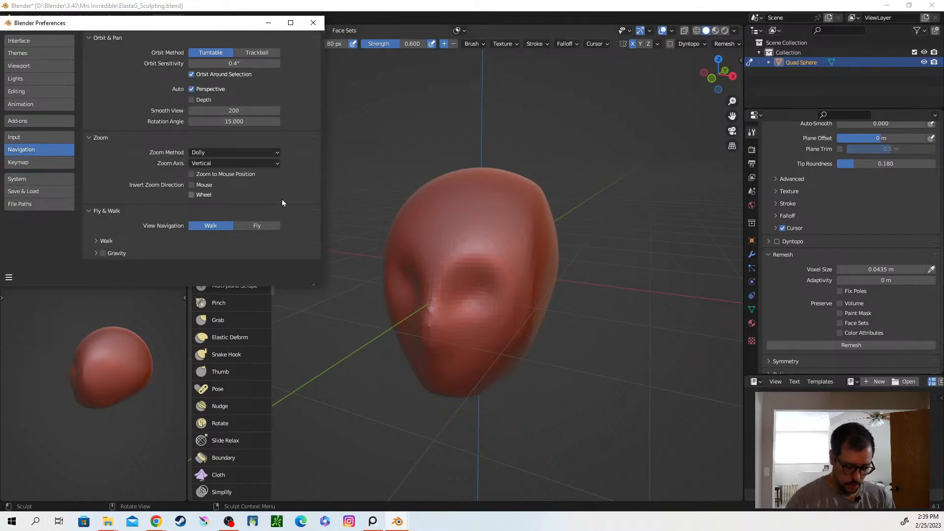
left_click(39, 138)
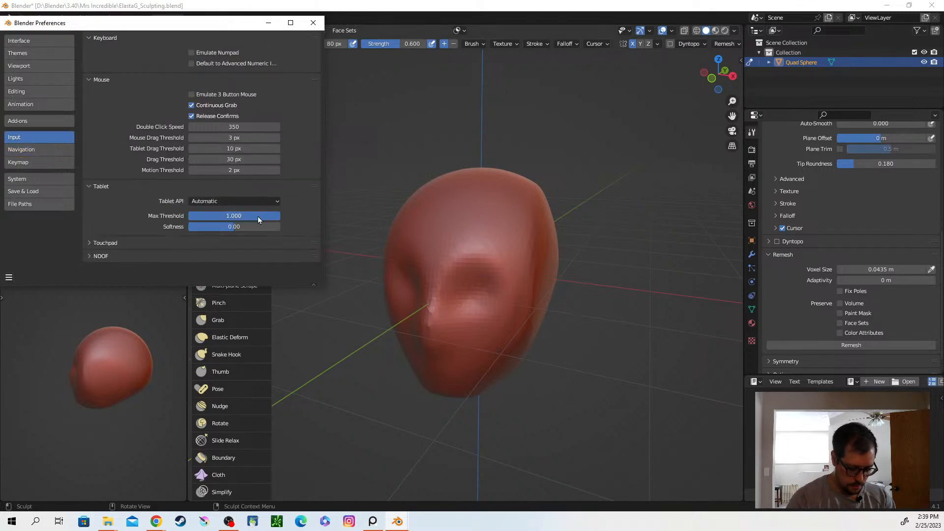
left_click(54, 120)
left_click(51, 104)
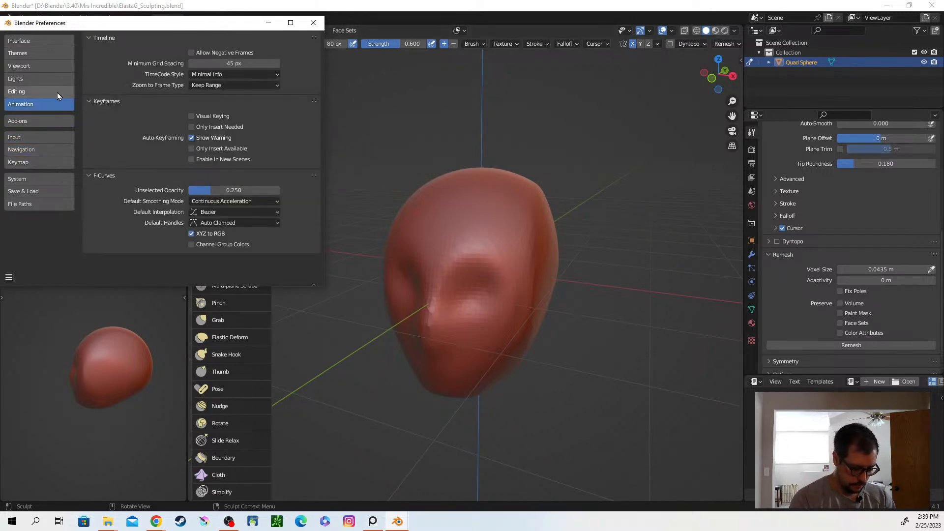
Check the auto-save options and the memory and undo limits in the preferences.
left_click(52, 204)
left_click(54, 192)
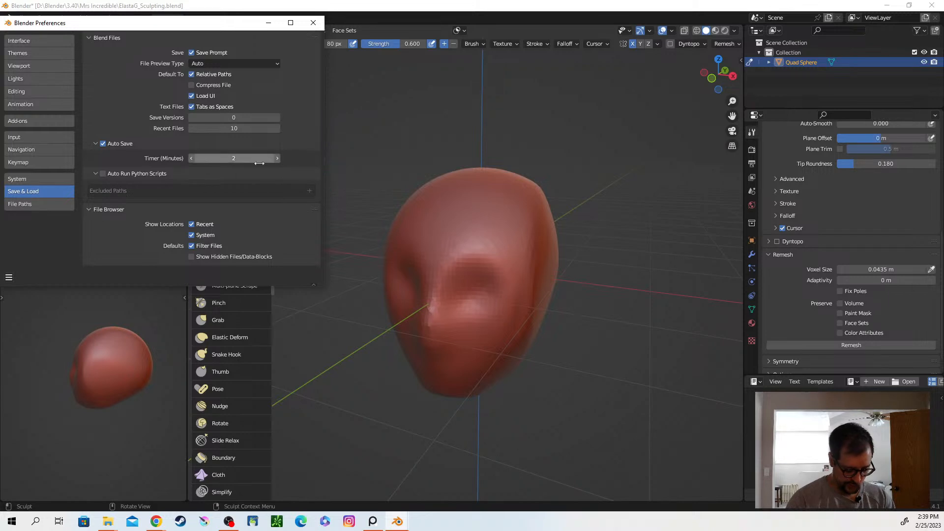
left_click(34, 179)
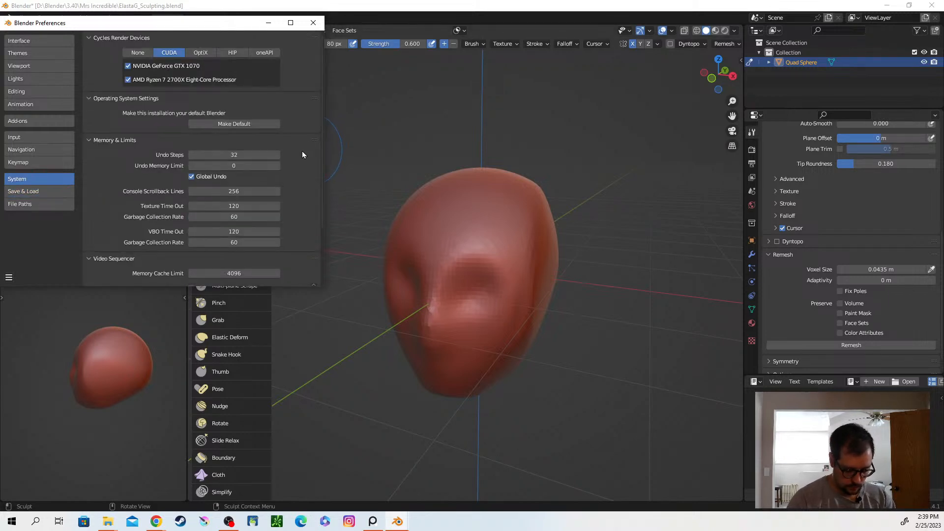
middle_click_drag(293, 165, 318, 68)
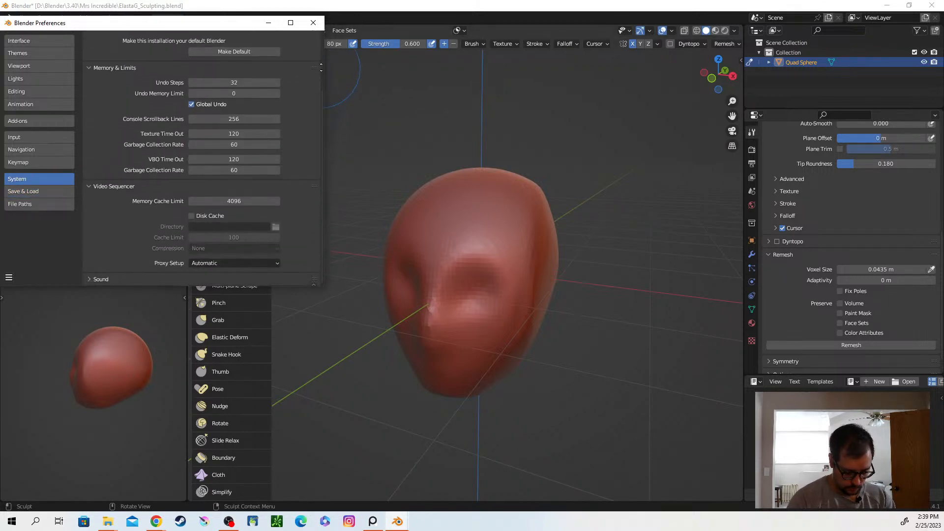
middle_click_drag(299, 144, 265, 285)
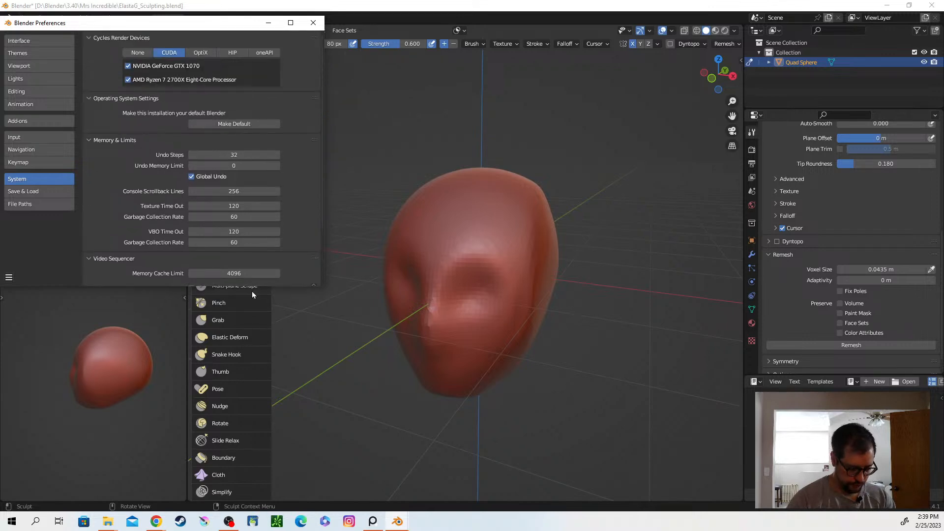
Review the Interface and System preferences and the preference-saving options once more, and close the preferences.
left_click(49, 41)
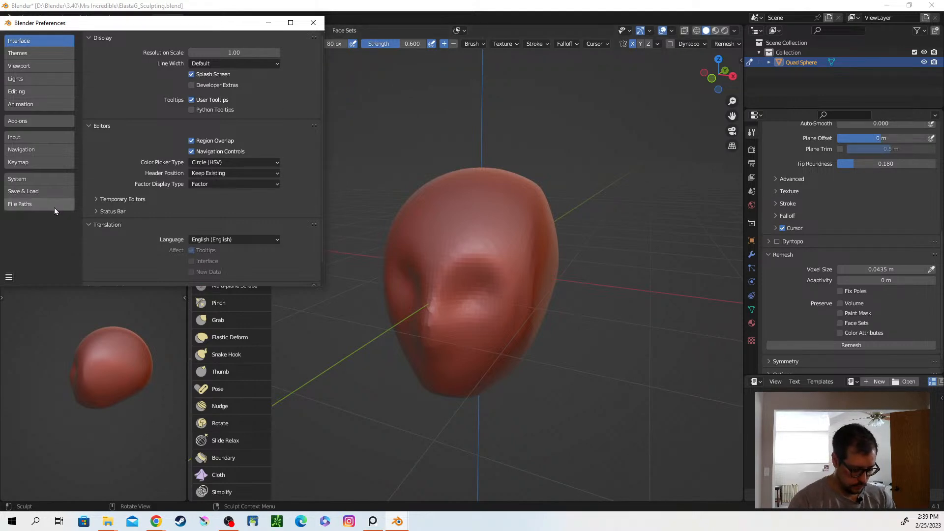
left_click(39, 191)
left_click(40, 179)
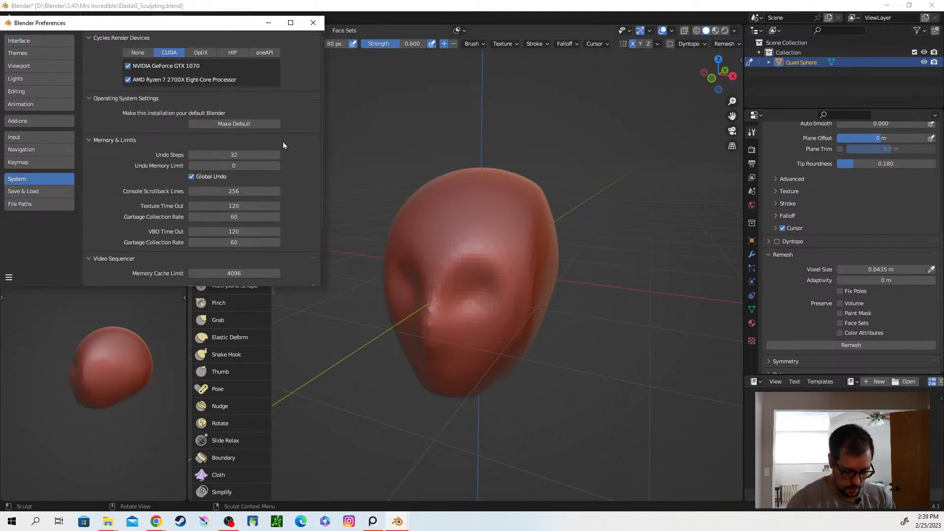
scroll(287, 163, "down", 5)
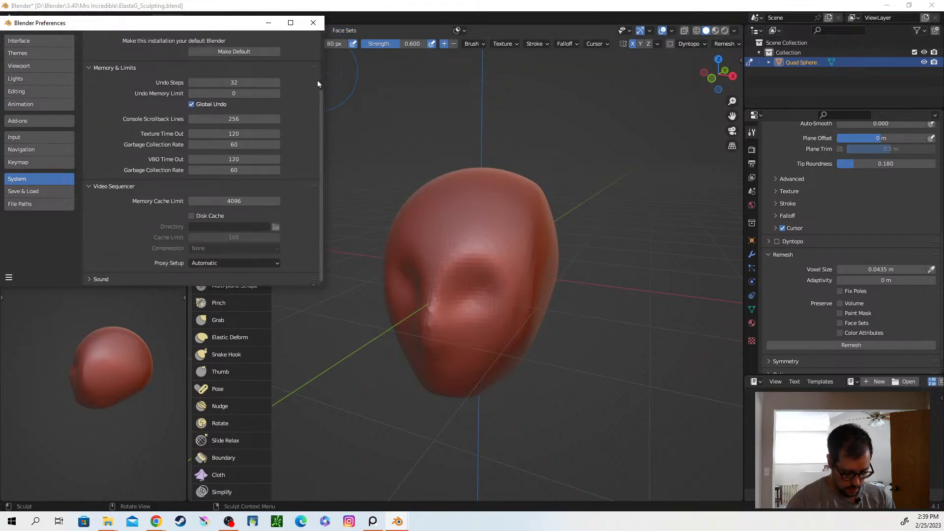
scroll(303, 139, "up", 5)
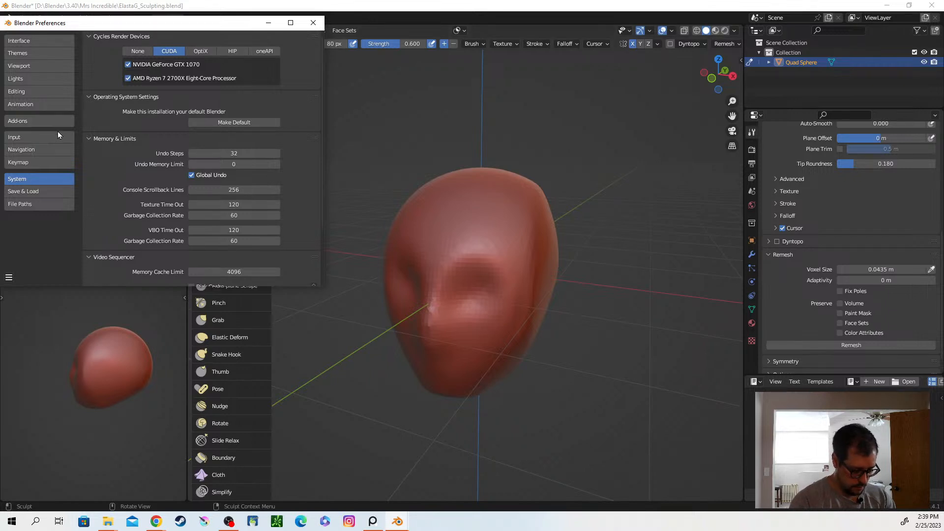
left_click(10, 277)
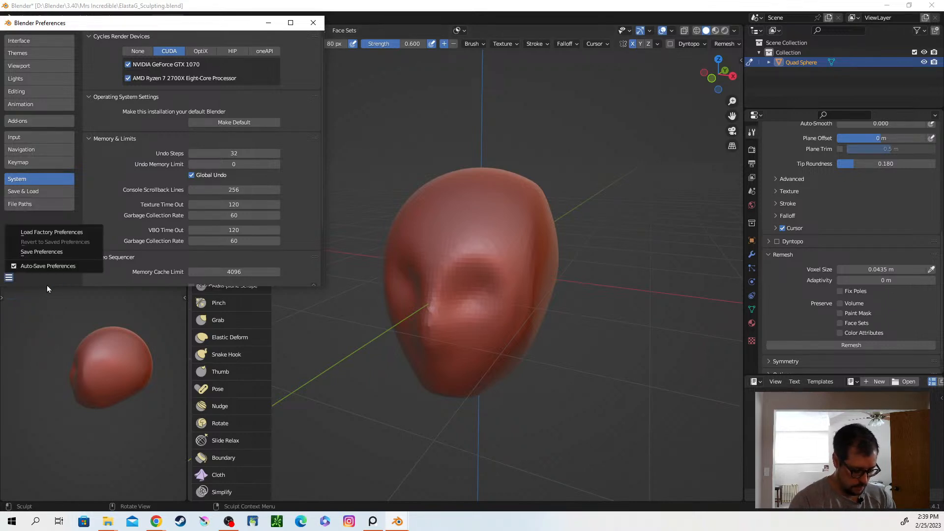
left_click(9, 278)
left_click(313, 23)
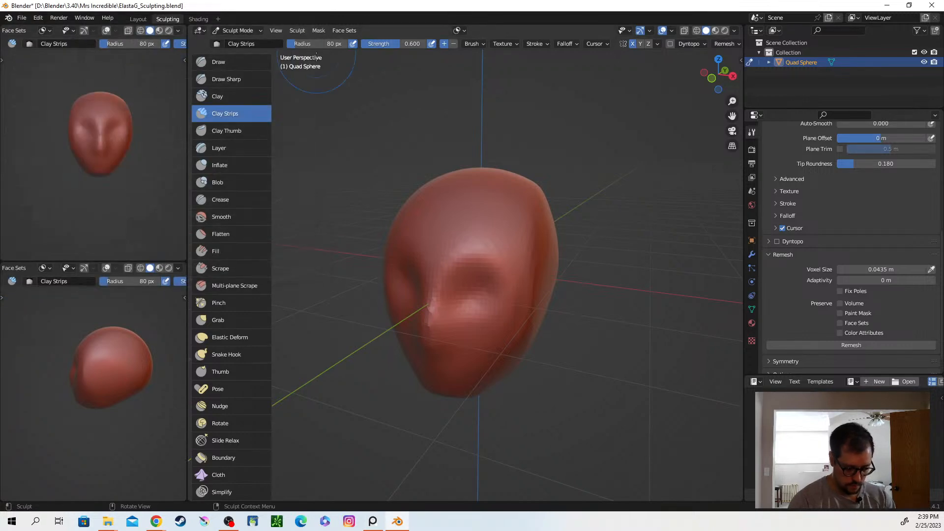
Build up a small round ear mound on the side of the head with Clay Strips, and switch to Object Mode.
middle_click_drag(497, 310, 477, 315)
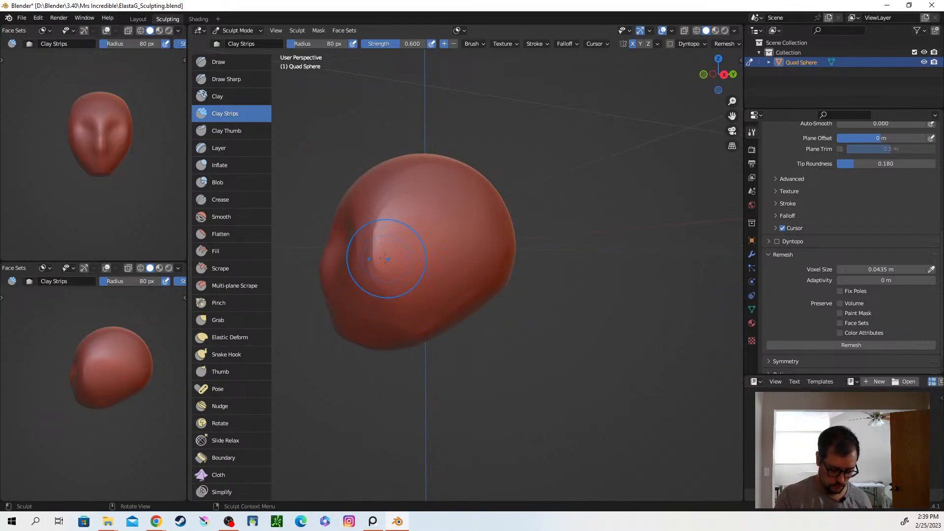
mouse_move(429, 250)
middle_mouse_down()
mouse_move(485, 262)
mouse_move(491, 300)
mouse_move(460, 309)
mouse_move(435, 295)
mouse_move(545, 291)
middle_mouse_up()
key("ctrl+Tab")
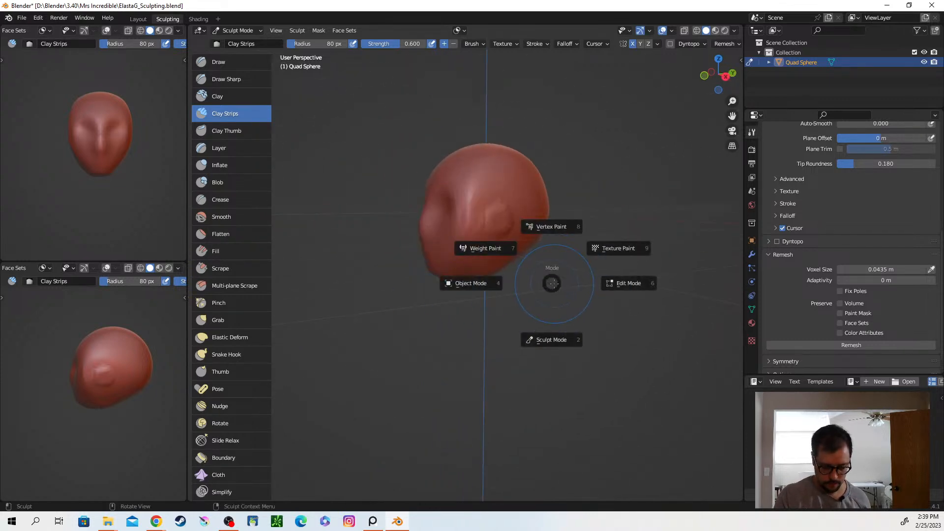
left_click(513, 296)
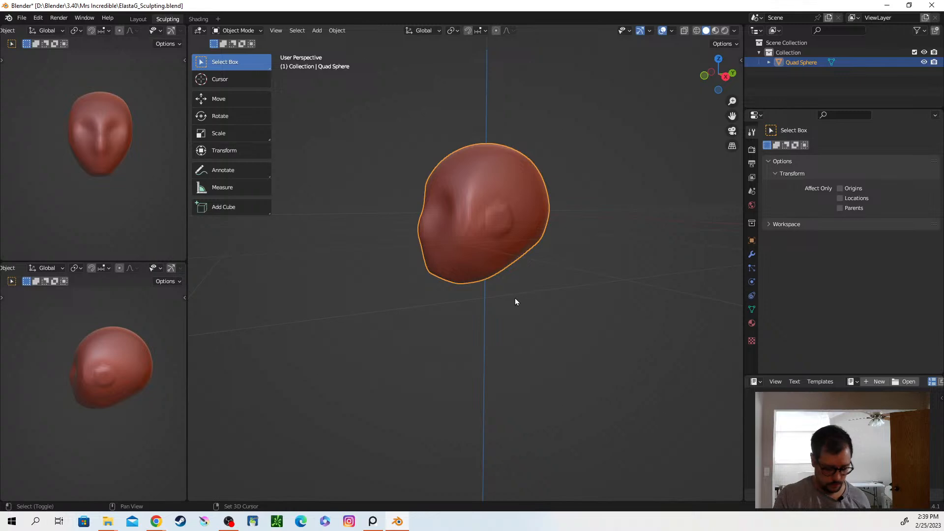
key("shift+a")
mouse_move(514, 299)
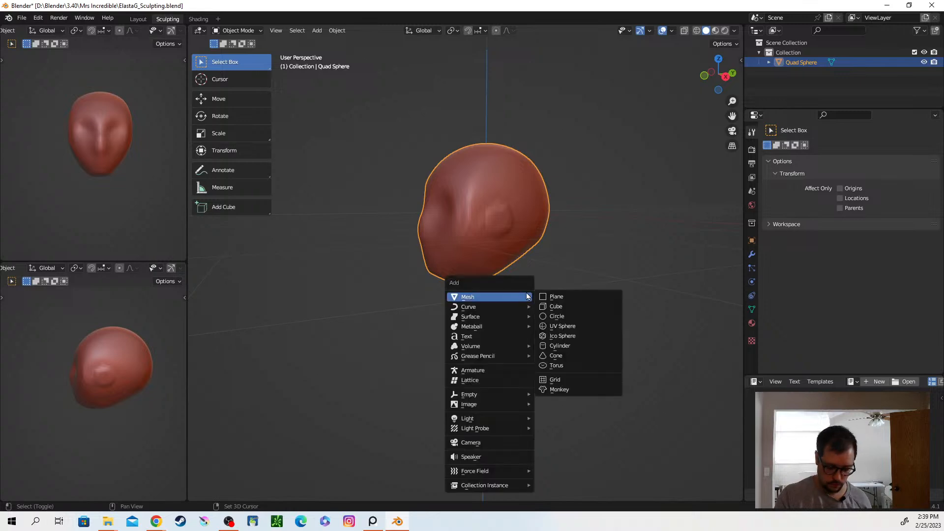
left_click(584, 318)
key("ctrl+z")
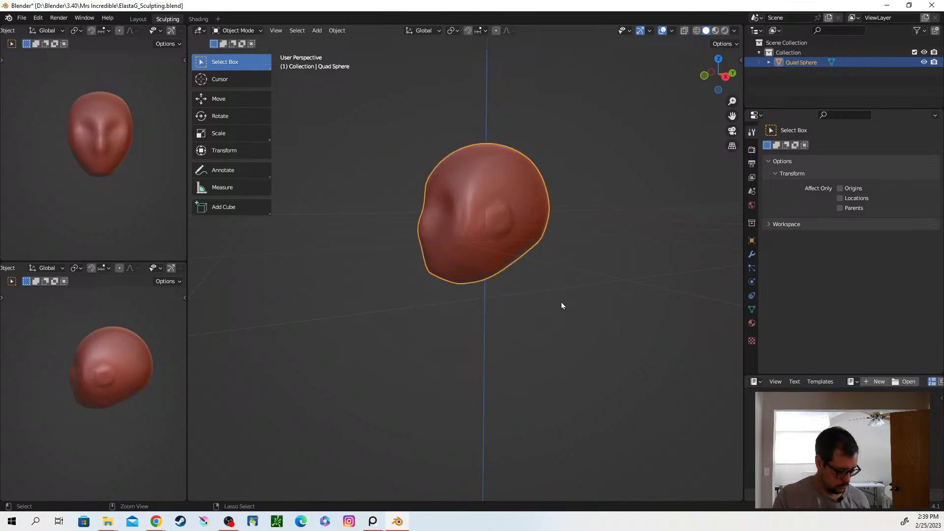
Add a UV sphere and move it down along the Z axis until it sits just below the head.
key("shift+a")
mouse_move(562, 302)
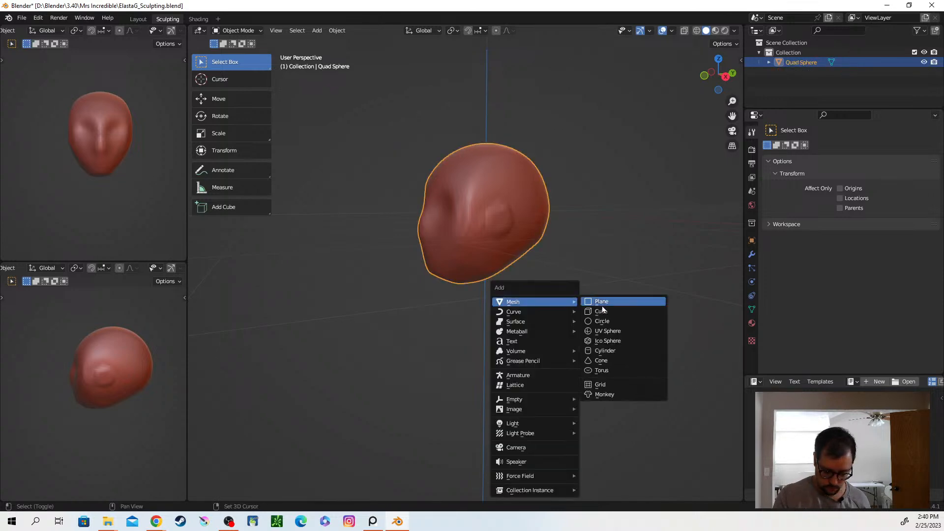
left_click(618, 329)
key("g")
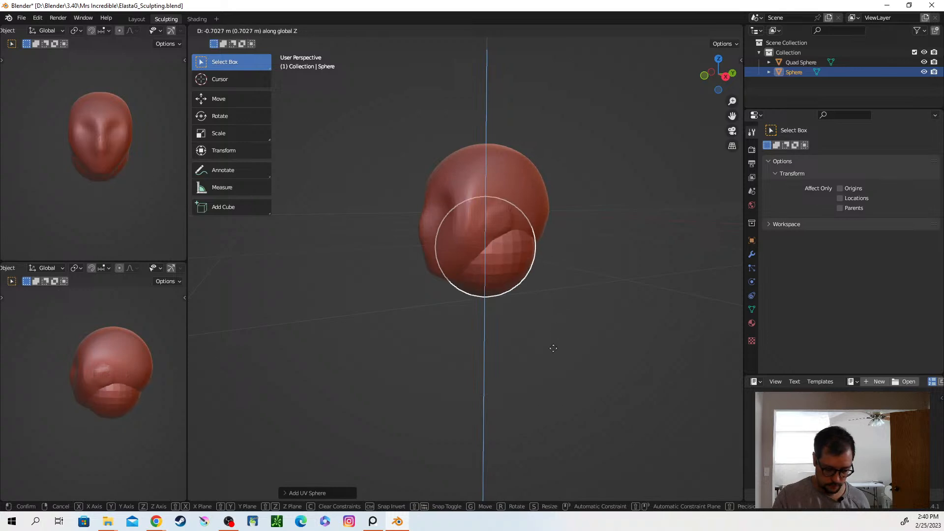
left_click(570, 417)
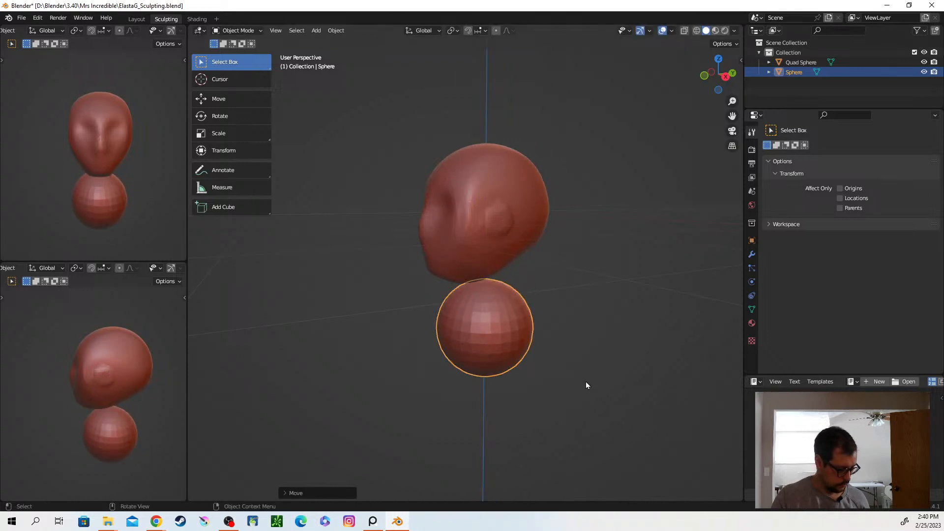
In the right side view, move the new sphere about 0.56 m back along Y and 0.30 m down.
key("grave")
left_click(657, 381)
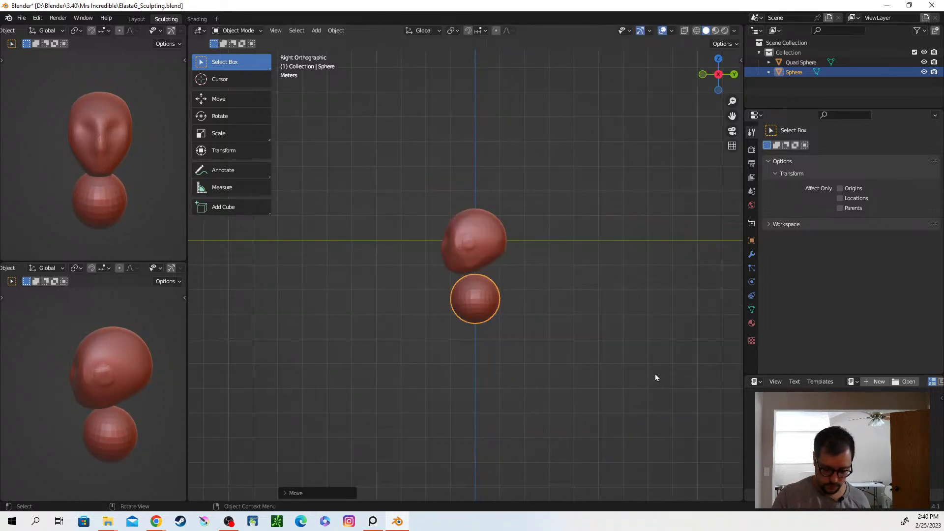
key("g")
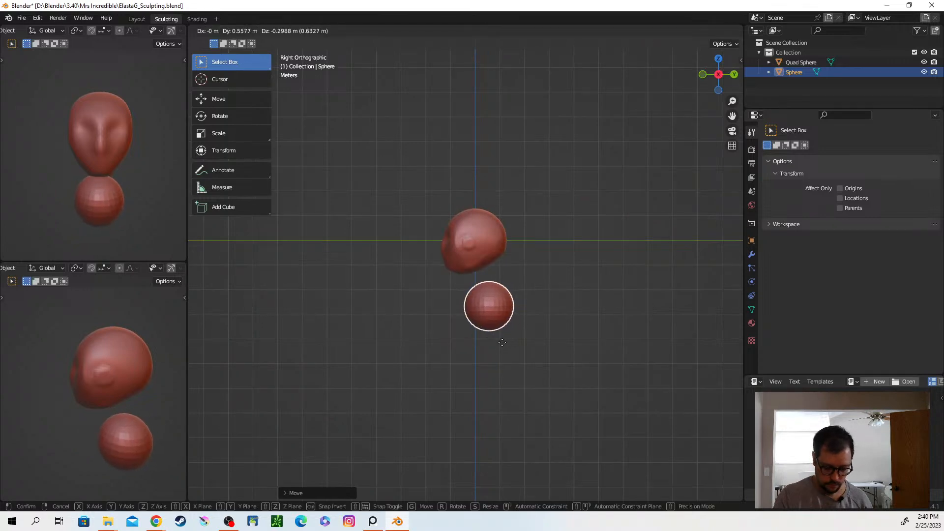
left_click(502, 342)
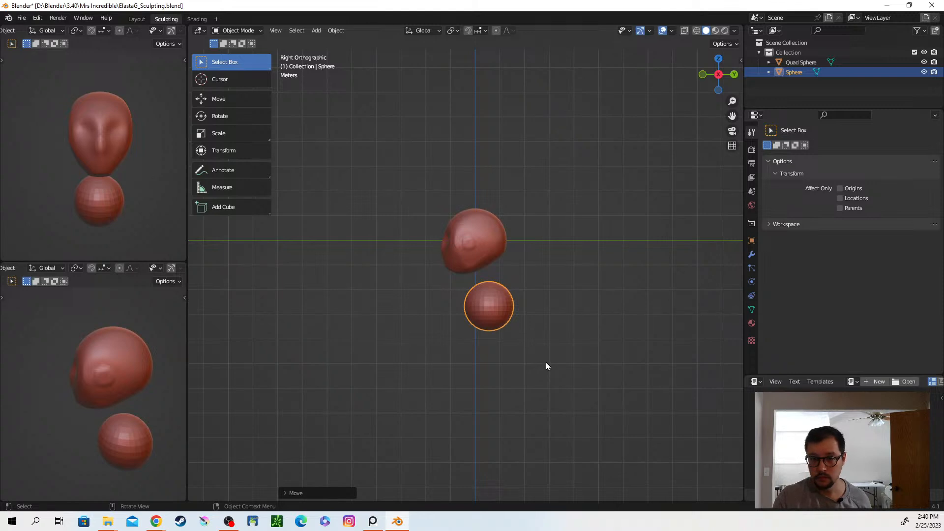
Put the new sphere in Sculpt Mode with the Grab brush at 214 px radius and mirror symmetry on X.
key("ctrl+Tab")
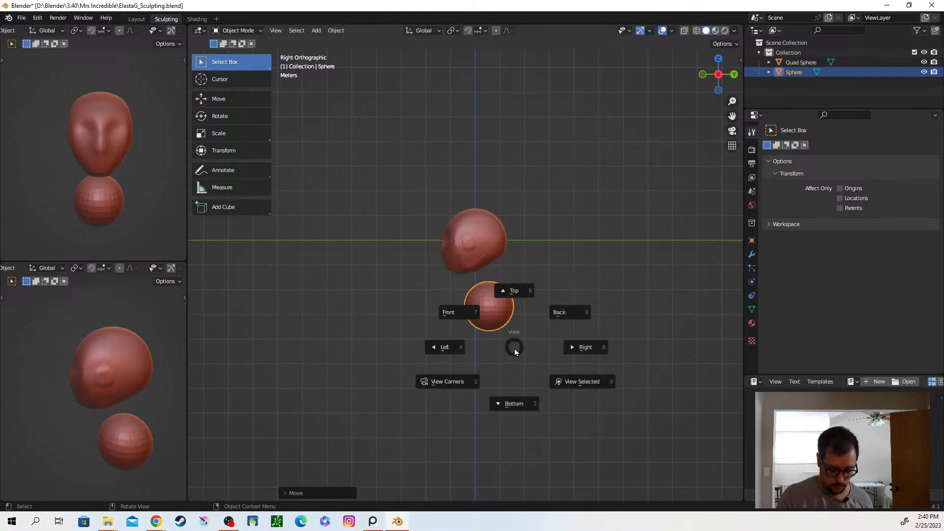
left_click(480, 348)
middle_click_drag(479, 347, 584, 350)
key("ctrl+Tab")
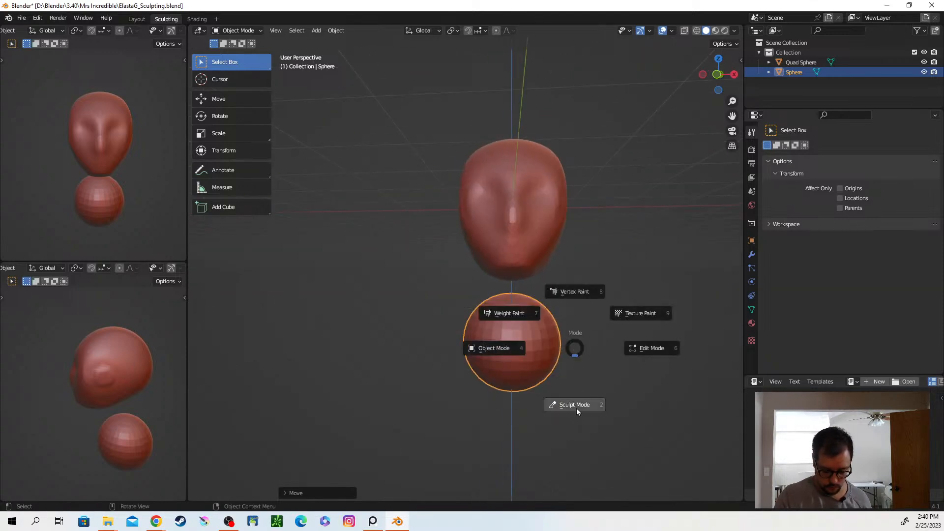
left_click(576, 400)
key("g")
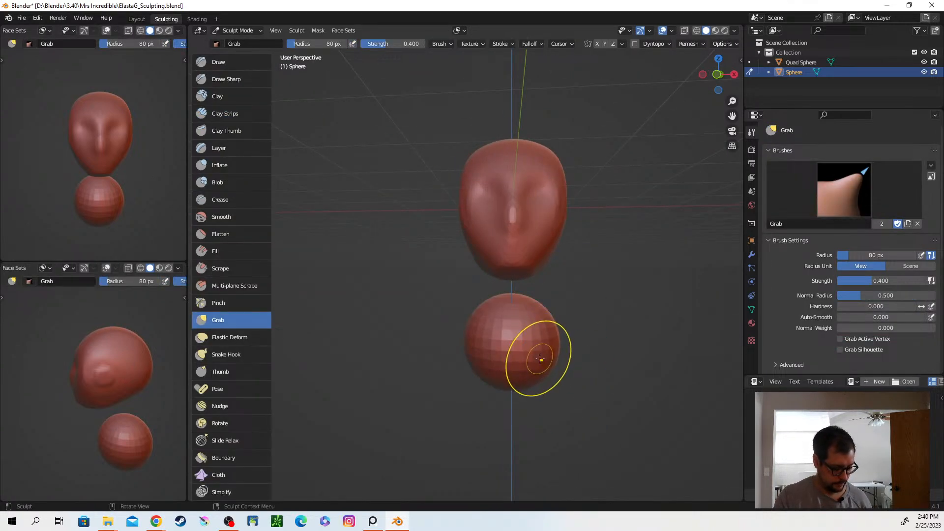
key("f")
left_click(600, 320)
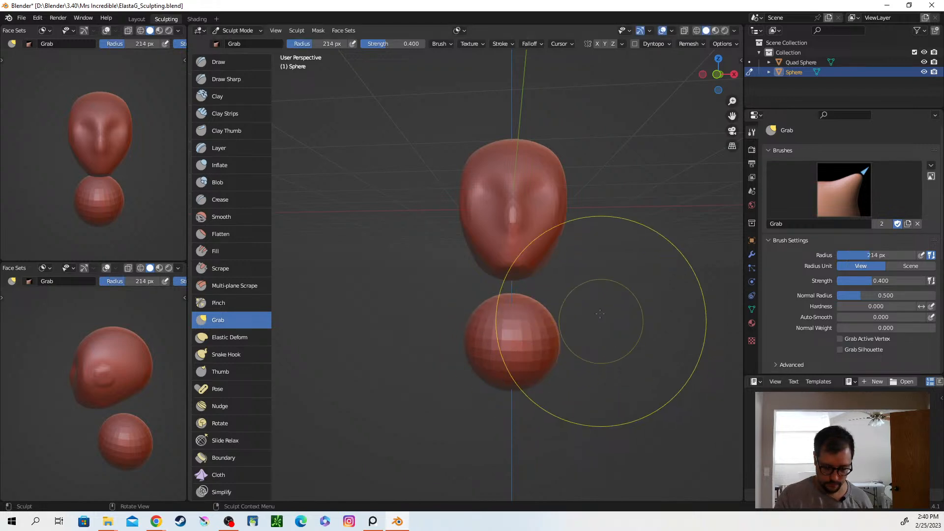
left_click(622, 44)
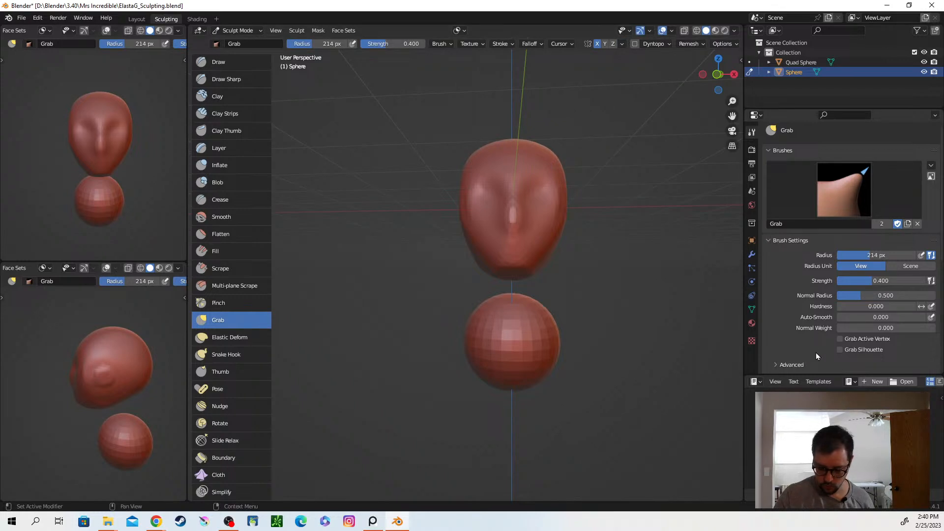
scroll(808, 356, "down", 8)
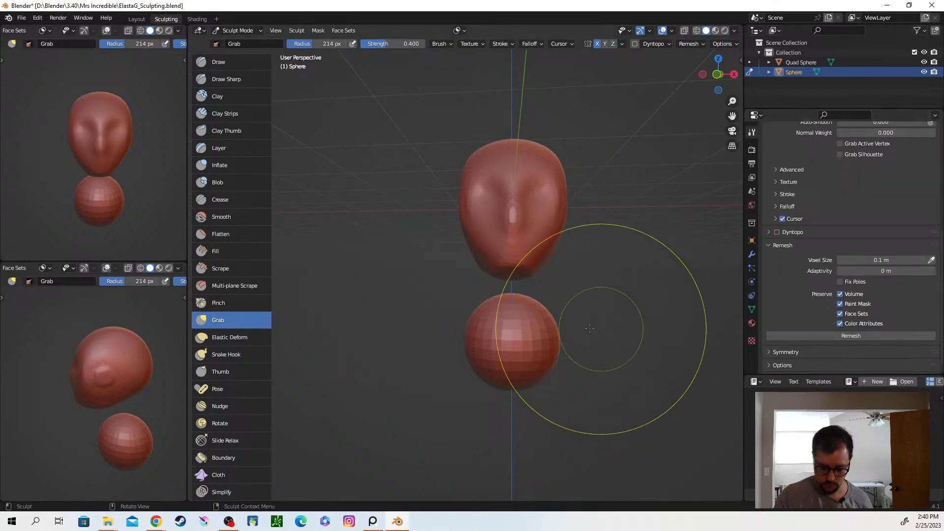
Pull the upper sides of the sphere outward into broad shoulders with Grab, and enlarge the brush radius to 338 px.
left_click_drag(552, 313, 588, 300)
mouse_move(582, 306)
middle_mouse_down()
mouse_move(578, 291)
mouse_move(546, 327)
mouse_move(589, 316)
mouse_move(499, 319)
mouse_move(585, 299)
mouse_move(602, 315)
mouse_move(571, 322)
middle_mouse_up()
scroll(571, 321, "up", 1)
mouse_move(590, 340)
left_mouse_down()
mouse_move(606, 333)
mouse_move(582, 332)
mouse_move(592, 322)
mouse_move(623, 314)
left_mouse_up()
key("f")
left_click(660, 349)
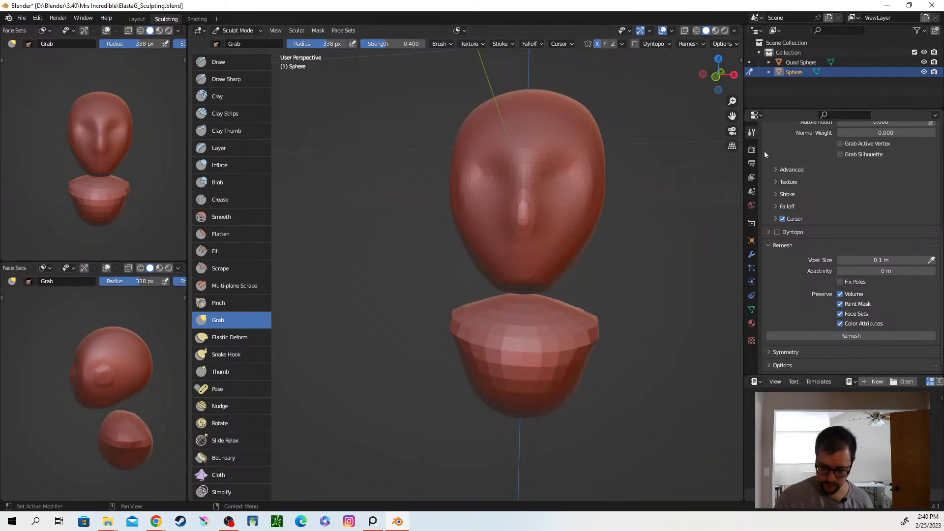
Review the Grab brush's Advanced, Cursor, Falloff and Stroke settings.
scroll(819, 295, "up", 8)
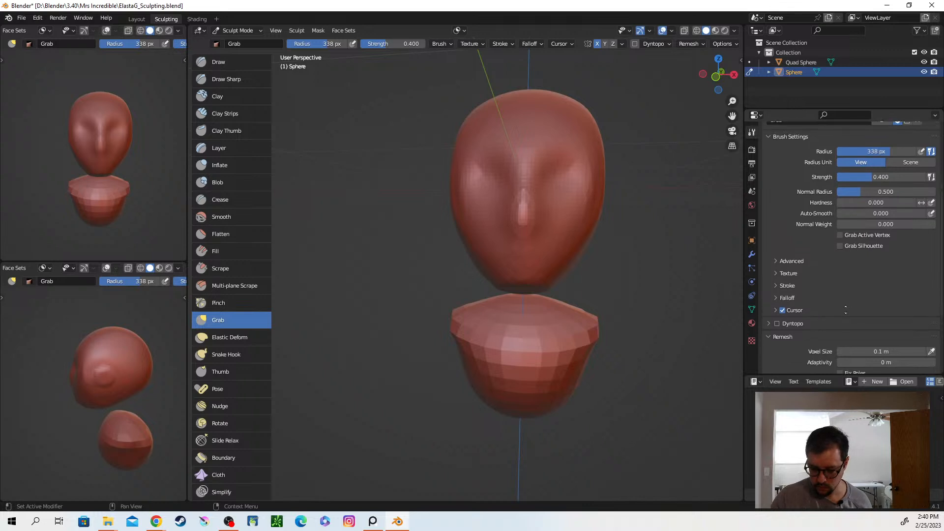
scroll(836, 246, "up", 2)
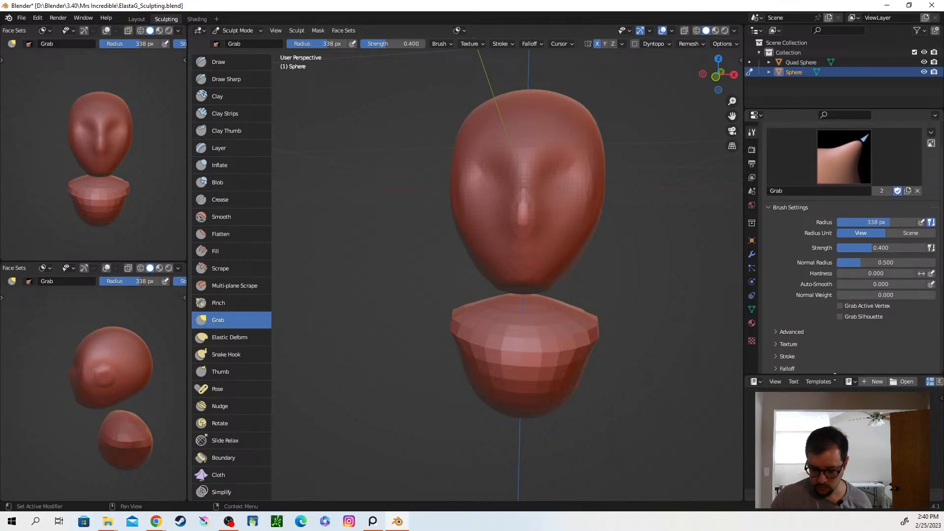
scroll(853, 286, "down", 6)
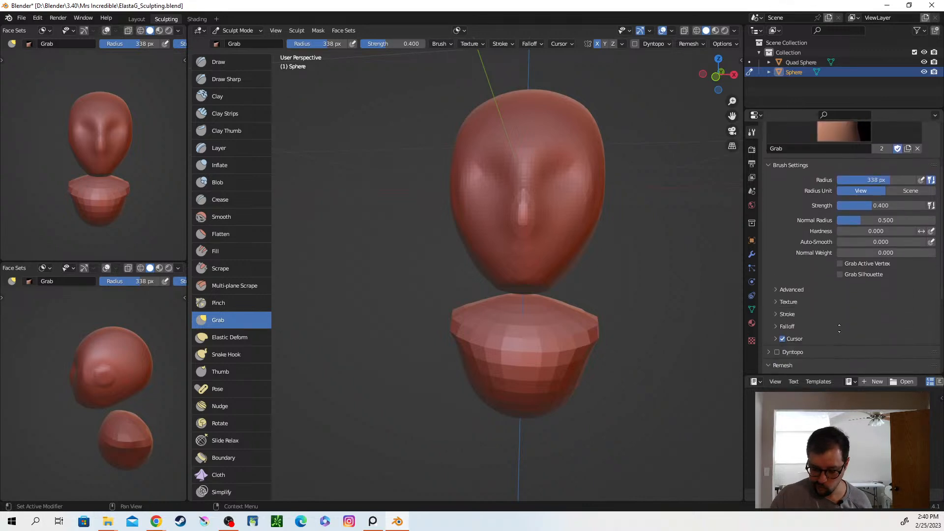
left_click(791, 227)
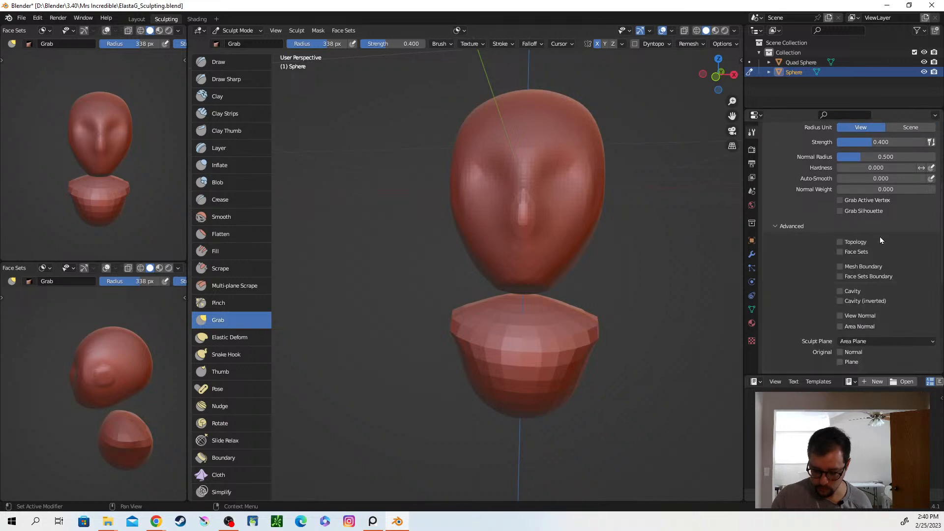
scroll(850, 292, "down", 3)
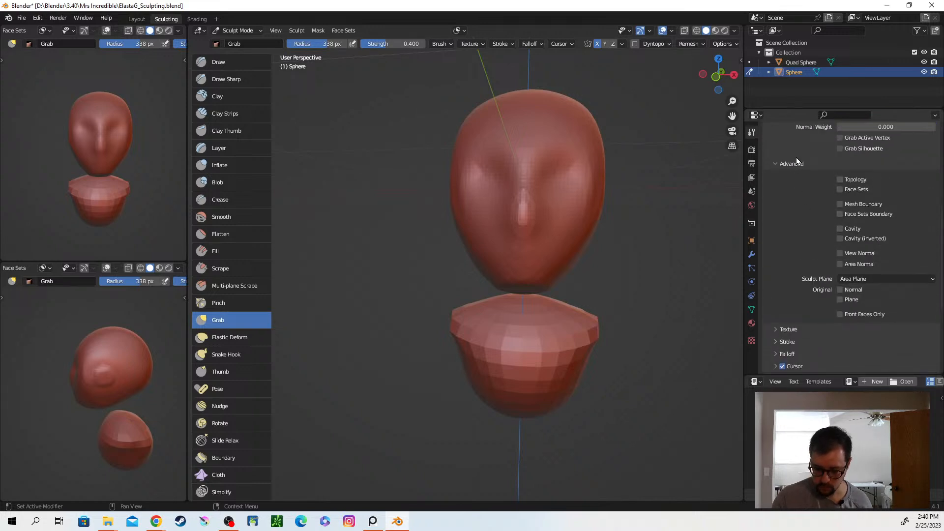
left_click(786, 164)
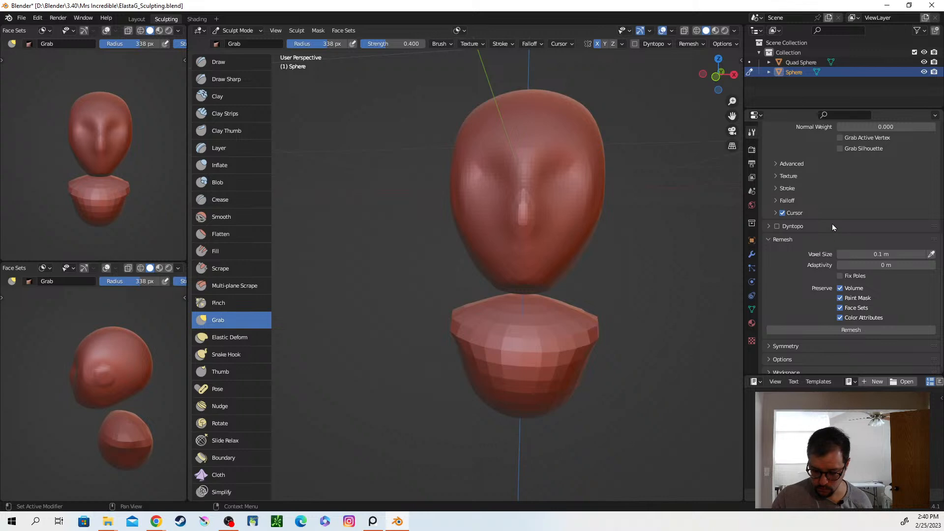
left_click(777, 212)
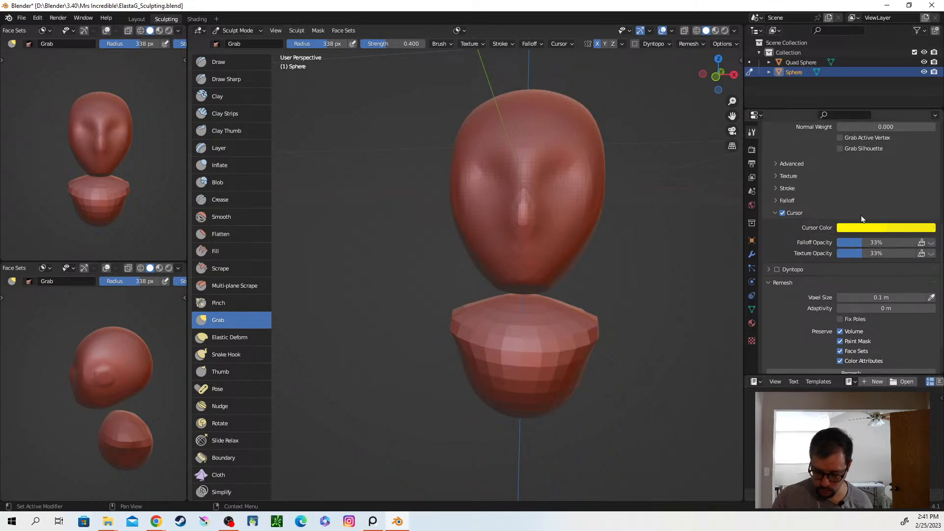
left_click(778, 216)
left_click(822, 197)
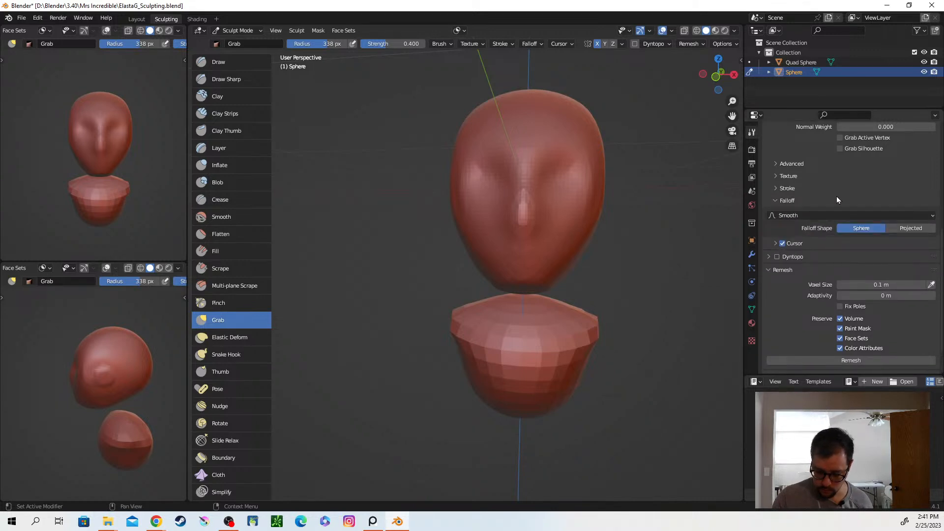
left_click(816, 199)
left_click(807, 187)
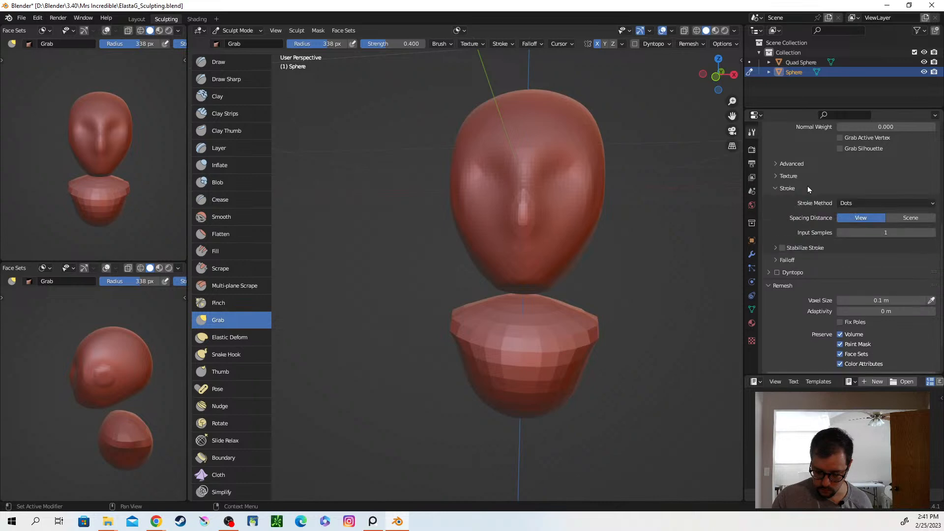
left_click(848, 188)
Reshape the shoulder area of the lower sphere from several angles with a resized Grab brush.
middle_click_drag(718, 275, 670, 321)
key("f")
left_click(600, 352)
left_click_drag(592, 350, 642, 352)
mouse_move(601, 362)
middle_mouse_down()
mouse_move(675, 357)
mouse_move(608, 350)
middle_mouse_up()
left_click_drag(602, 357, 616, 361)
mouse_move(674, 361)
middle_mouse_down()
mouse_move(575, 358)
mouse_move(593, 362)
middle_mouse_up()
left_click_drag(594, 362, 541, 368)
Set the Grab radius to 165 px and pull out the side of the shoulder further.
key("f")
left_click(653, 375)
middle_click_drag(605, 370, 639, 371)
left_click_drag(590, 372, 613, 377)
middle_click_drag(683, 372, 599, 359)
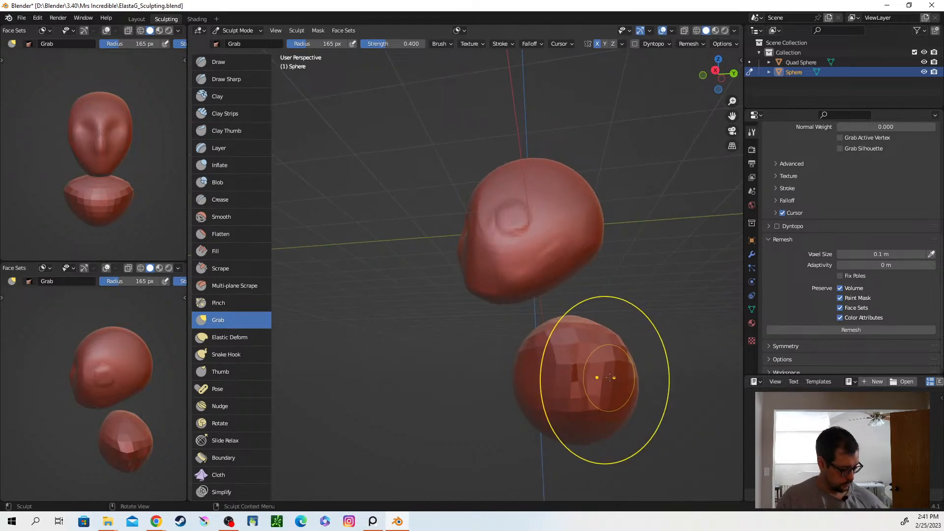
Remesh the torso at a 0.0565 m voxel size with preservation of Volume, Paint Mask, Face Sets and Color Attributes turned off.
key("shift+r")
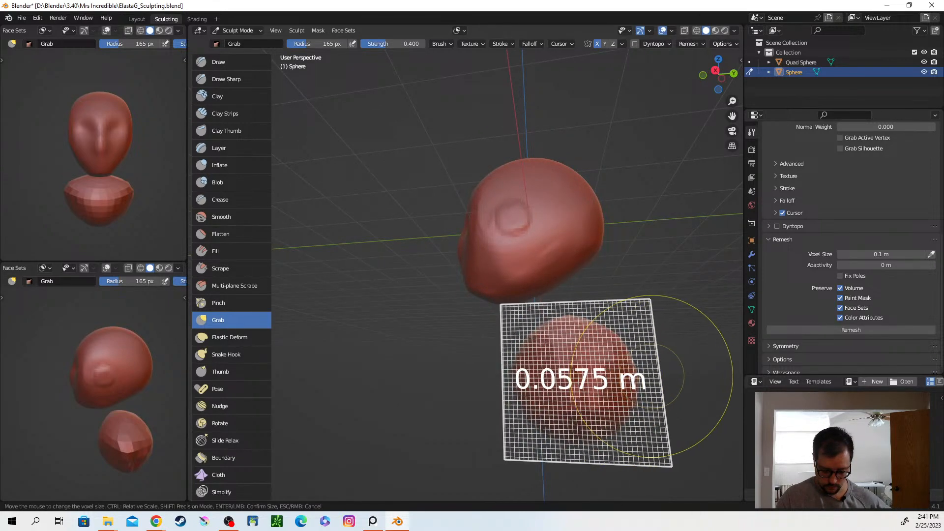
key("Escape")
key("ctrl+r")
middle_click_drag(653, 377, 580, 373)
scroll(843, 291, "down", 1)
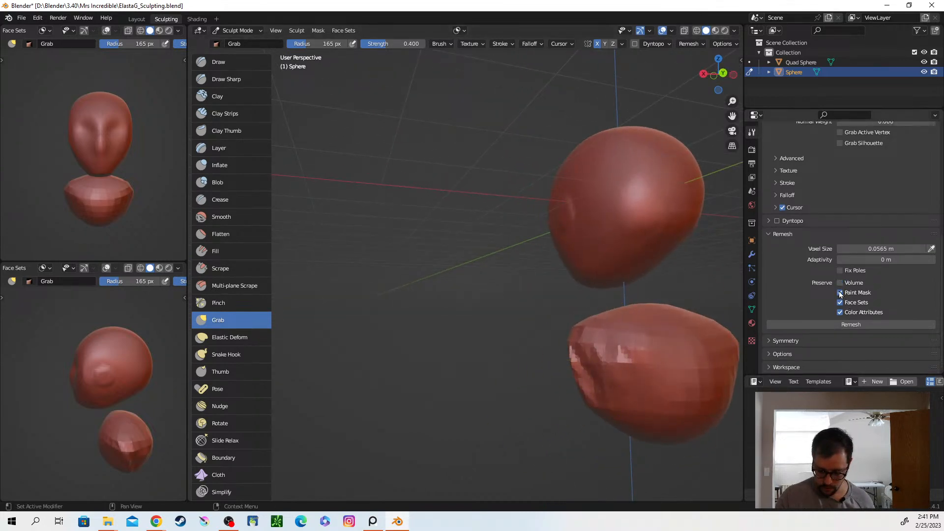
key("ctrl+z")
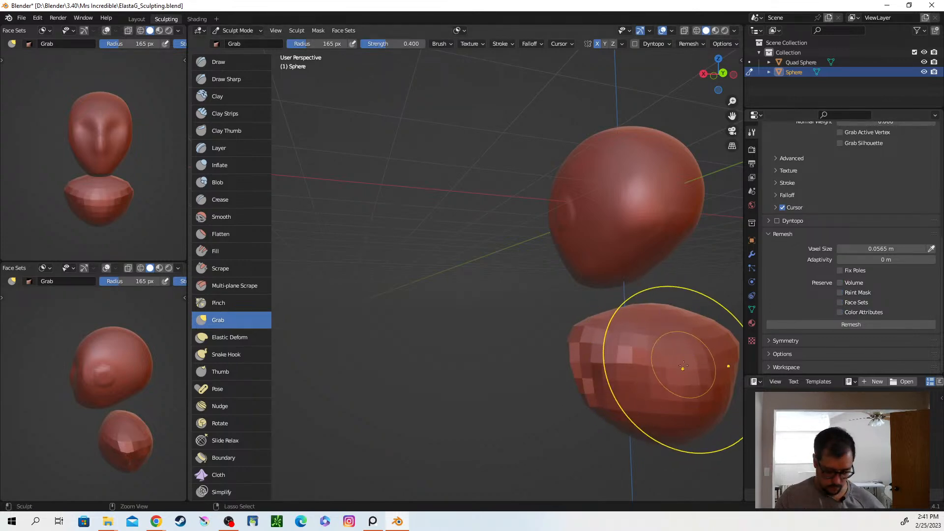
middle_click_drag(674, 384, 558, 369)
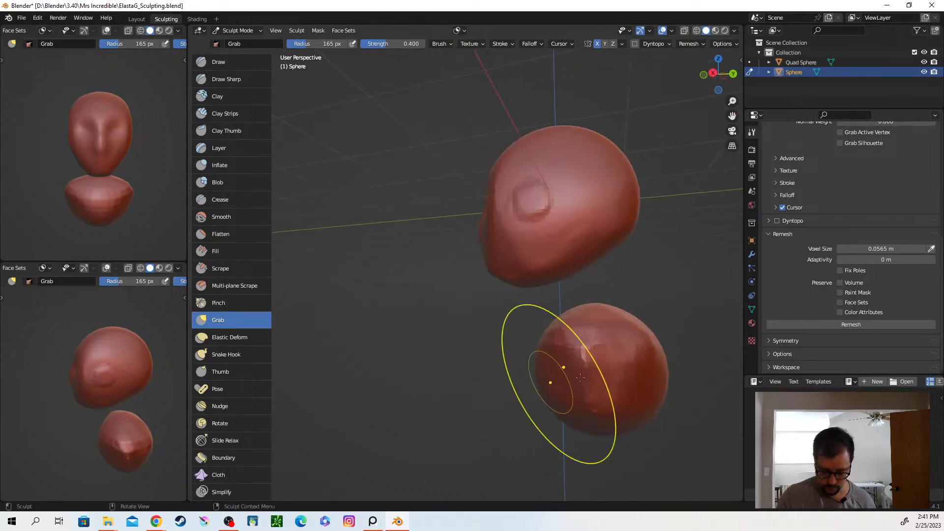
Stretch the shoulder tips outward with Grab at 117 px radius, and remesh the torso with Fix Poles on.
mouse_move(587, 403)
middle_mouse_down()
mouse_move(570, 372)
mouse_move(658, 389)
mouse_move(706, 379)
mouse_move(674, 388)
mouse_move(693, 393)
mouse_move(600, 398)
mouse_move(600, 375)
mouse_move(647, 368)
mouse_move(633, 359)
mouse_move(593, 399)
mouse_move(618, 394)
mouse_move(564, 422)
middle_mouse_up()
key("f")
left_click(625, 421)
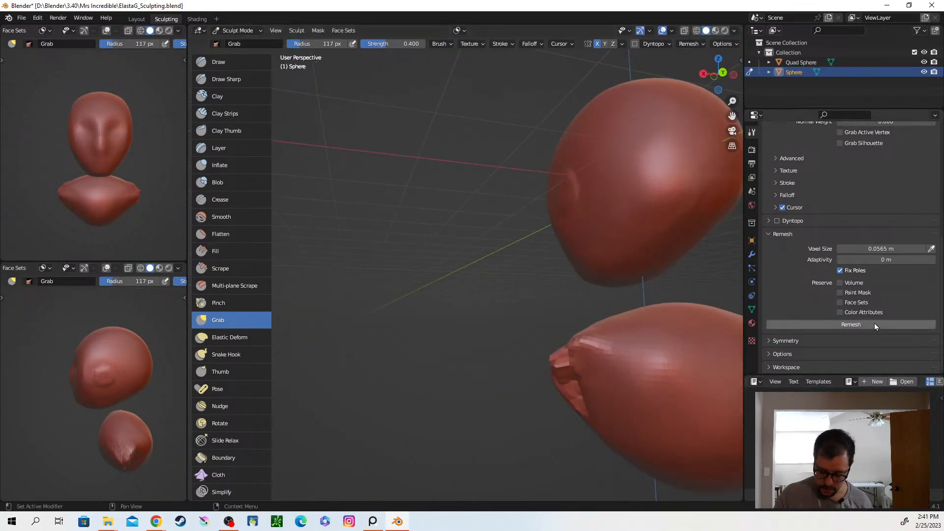
mouse_move(713, 378)
middle_mouse_down()
mouse_move(683, 393)
mouse_move(696, 386)
mouse_move(639, 388)
mouse_move(597, 364)
mouse_move(565, 425)
middle_mouse_up()
left_click_drag(600, 385, 617, 411)
middle_click_drag(618, 411, 577, 375)
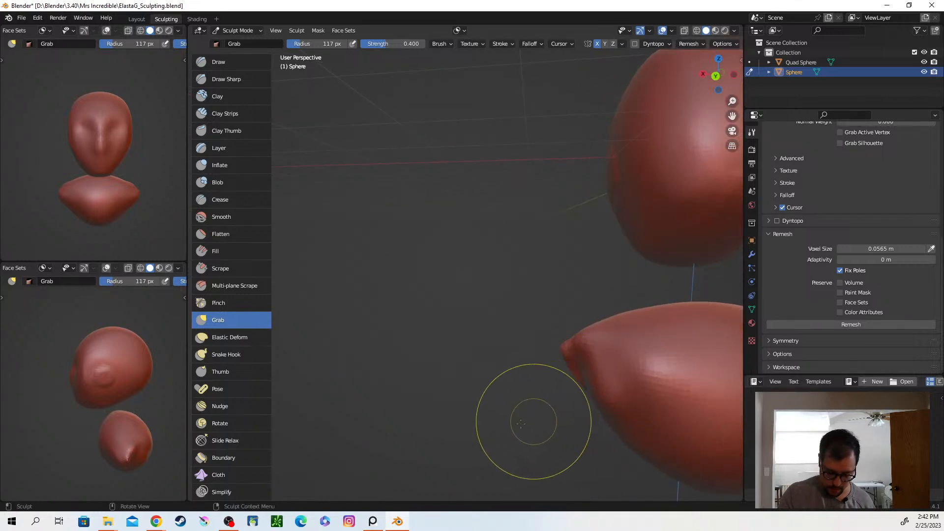
Reshape the underside of the shoulder tip with the Elastic Deform brush.
left_click(229, 337)
left_click_drag(586, 369, 553, 390)
mouse_move(570, 389)
middle_mouse_down()
mouse_move(588, 376)
mouse_move(586, 388)
mouse_move(588, 369)
middle_mouse_up()
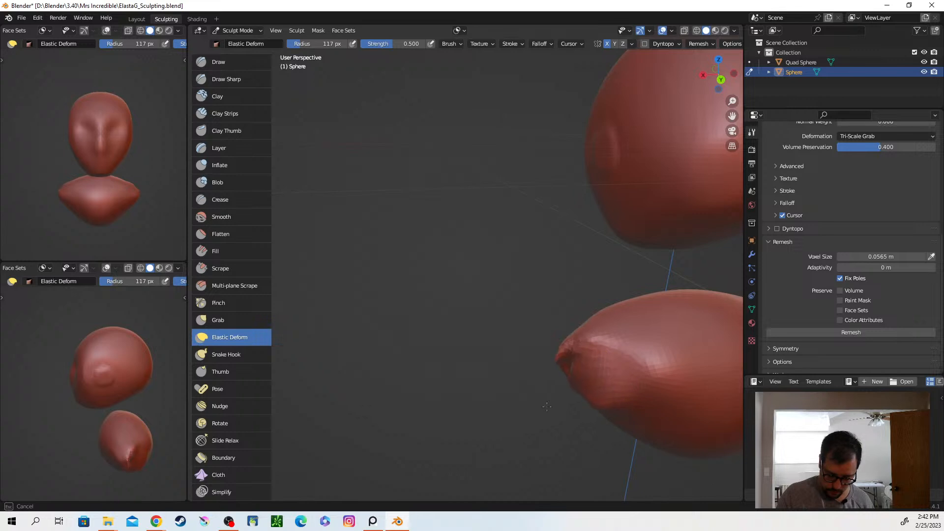
left_click_drag(545, 406, 560, 401)
middle_click_drag(586, 406, 590, 405)
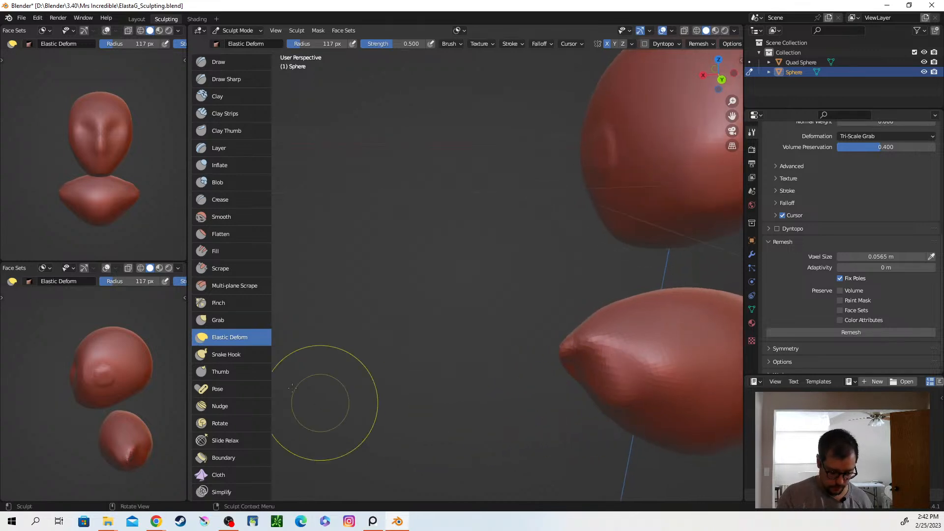
Try a Snake Hook pull on the shoulder tip, undo it, and remesh the torso.
left_click(225, 355)
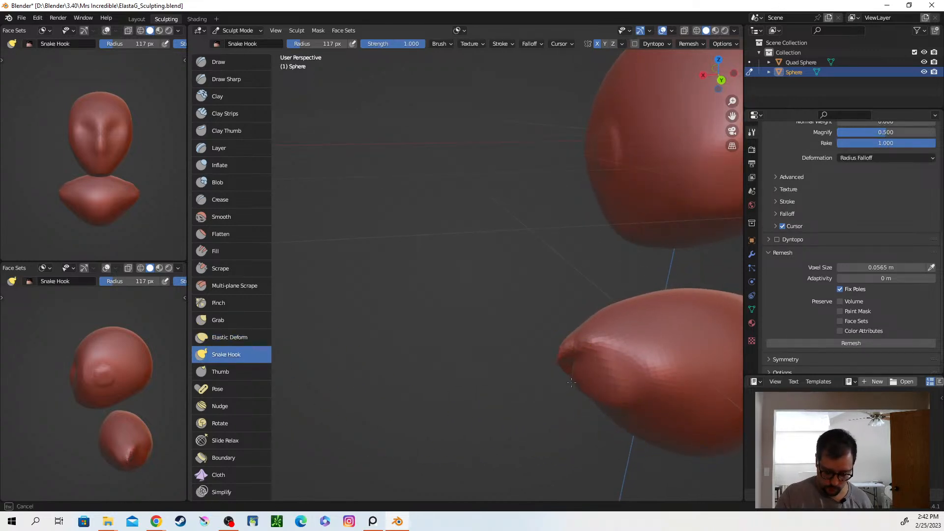
left_click_drag(566, 390, 563, 394)
middle_click_drag(563, 394, 683, 358)
key("ctrl+z")
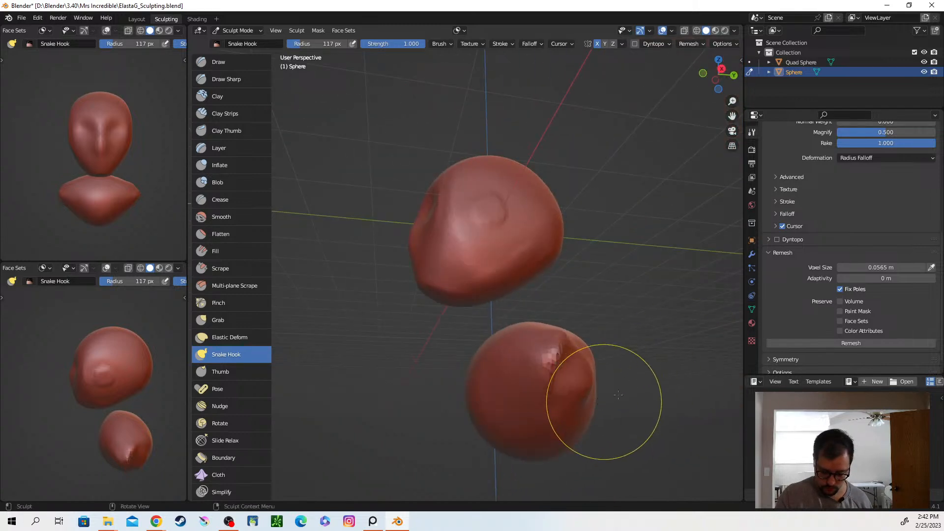
left_click(839, 346)
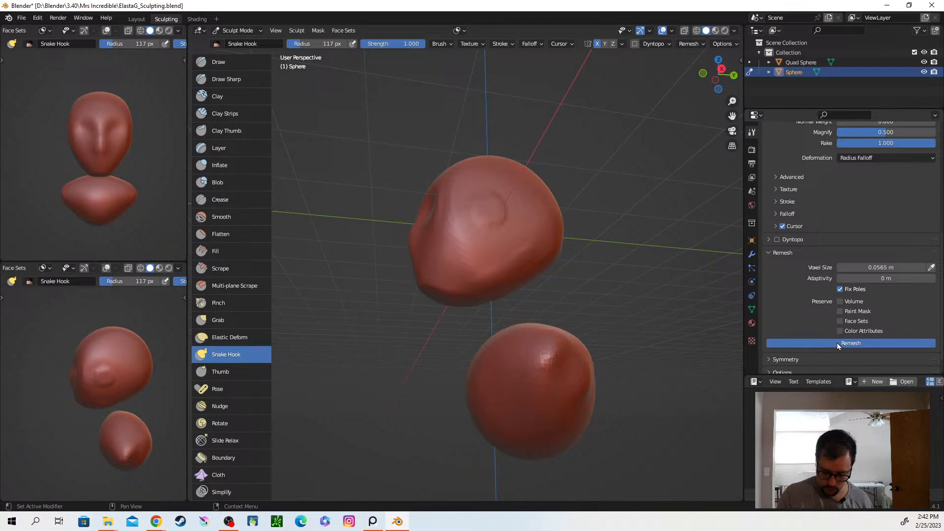
left_click(838, 341)
Try to pull an arm out of the shoulder with Snake Hook, enlarging the brush radius to 202 px.
mouse_move(614, 344)
middle_mouse_down()
mouse_move(531, 379)
mouse_move(639, 376)
mouse_move(646, 388)
middle_mouse_up()
mouse_move(569, 339)
left_mouse_down()
mouse_move(590, 350)
mouse_move(570, 351)
mouse_move(561, 364)
mouse_move(611, 390)
left_mouse_up()
key("ctrl+z")
key("f")
left_click(688, 363)
middle_click_drag(611, 389, 575, 284)
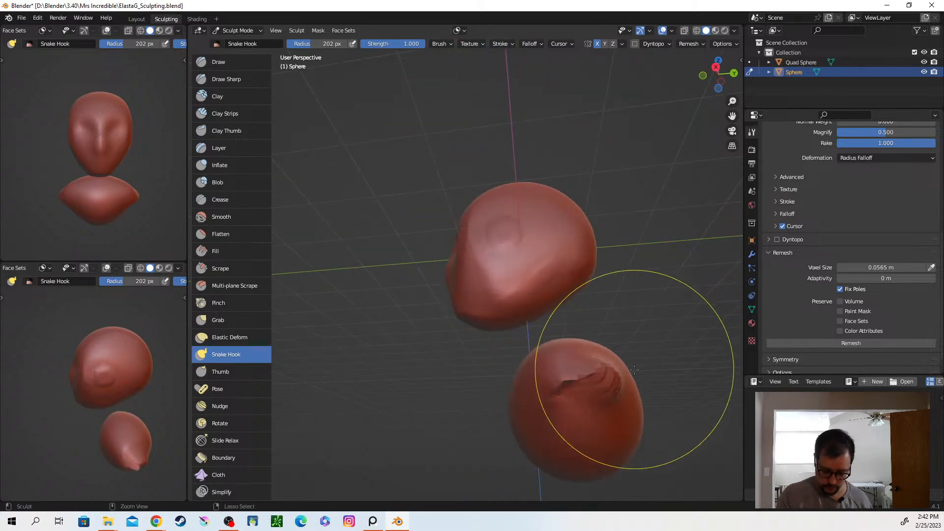
Pull the shoulder tips outward and down into pointed arm stubs with the Grab brush.
left_click(226, 320)
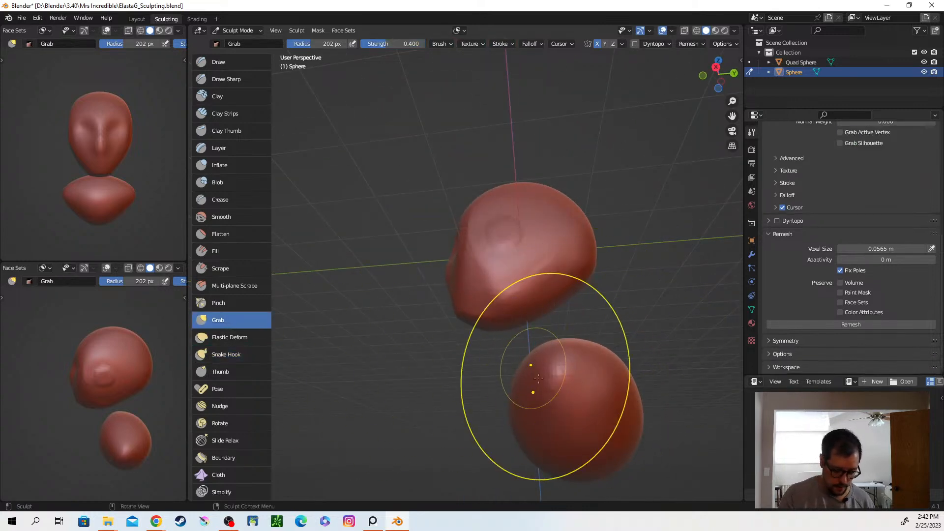
scroll(526, 374, "up", 3)
middle_click_drag(527, 373, 503, 422)
key("f")
left_click(682, 381)
left_click_drag(600, 372, 569, 394)
left_click_drag(491, 448, 491, 448)
middle_click_drag(573, 402, 581, 403)
middle_click_drag(631, 343, 577, 400)
left_click_drag(577, 400, 574, 424)
middle_click_drag(570, 458, 587, 413)
Reduce the brush radius to 94 px, review the symmetry options and examine the arm stub from several sides.
key("f")
left_click(559, 400)
left_click(622, 44)
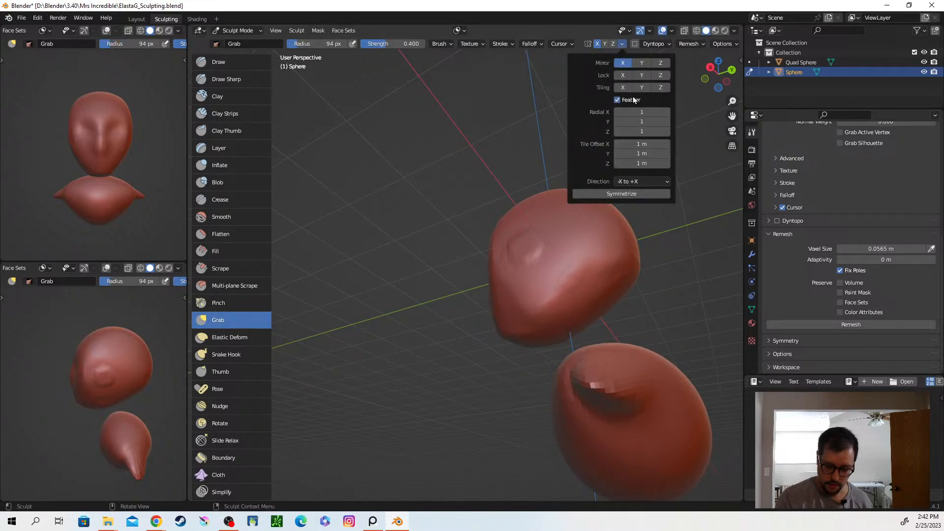
mouse_move(605, 415)
middle_mouse_down()
mouse_move(600, 447)
mouse_move(670, 411)
mouse_move(595, 407)
middle_mouse_up()
middle_click_drag(655, 483, 624, 400)
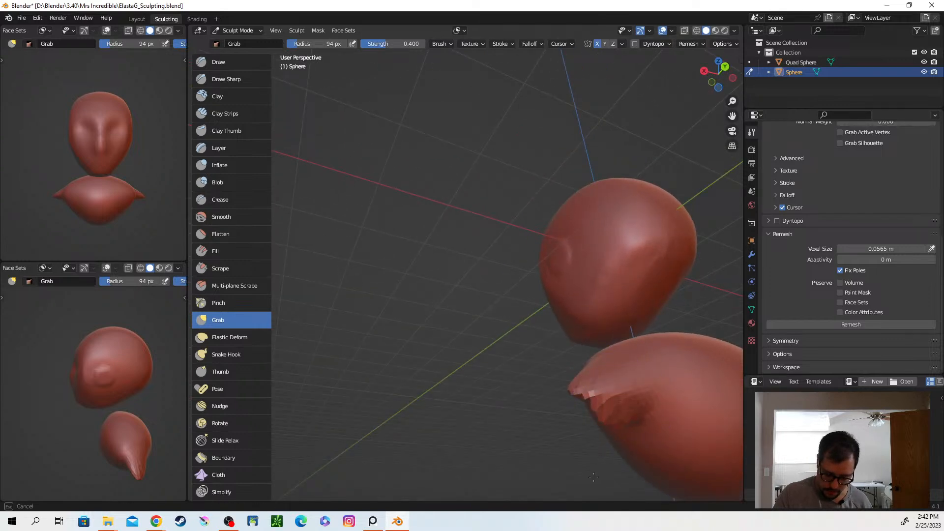
middle_click_drag(586, 488, 643, 446)
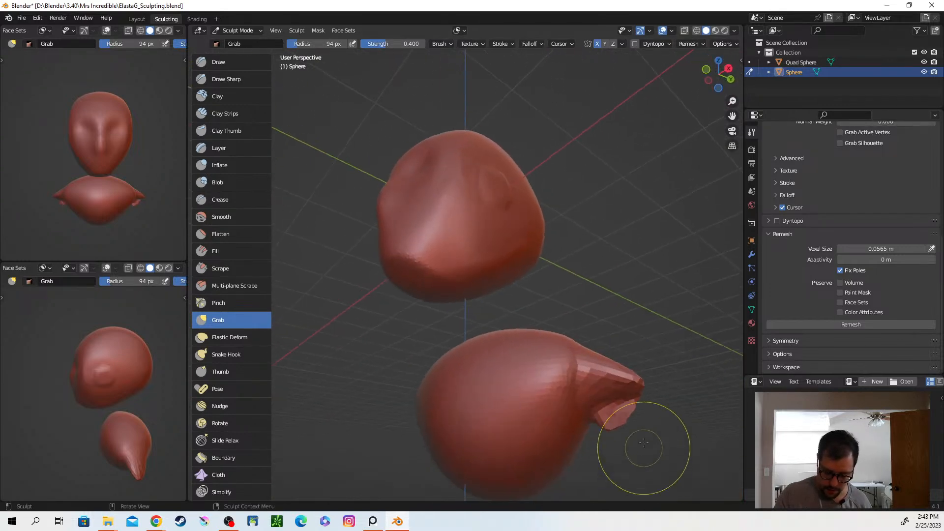
left_click(622, 44)
mouse_move(598, 417)
middle_mouse_down()
mouse_move(632, 447)
mouse_move(611, 410)
middle_mouse_up()
mouse_move(619, 493)
middle_mouse_down()
mouse_move(615, 390)
mouse_move(633, 400)
middle_mouse_up()
Enlarge the Grab brush radius to 187 px and try reshaping the arm stubs from several sides.
key("f")
left_click(613, 390)
left_click_drag(613, 390, 602, 436)
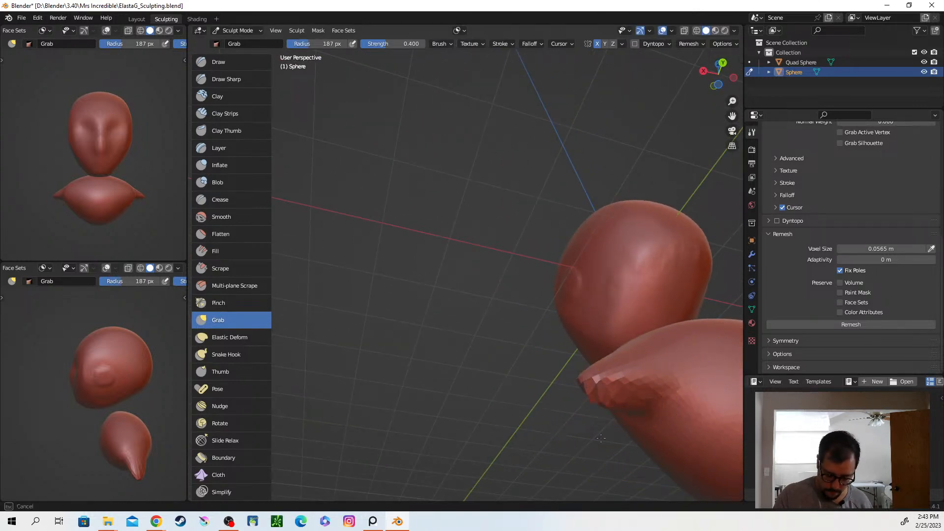
left_click_drag(590, 478, 590, 475)
mouse_move(592, 448)
middle_mouse_down()
mouse_move(627, 408)
mouse_move(591, 447)
mouse_move(592, 393)
middle_mouse_up()
left_click_drag(593, 391, 591, 388)
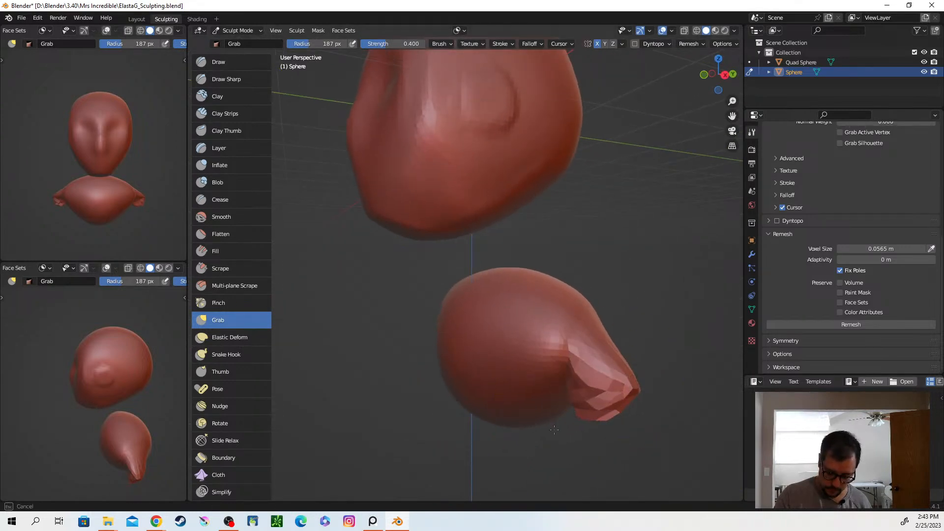
left_click_drag(555, 428, 557, 427)
mouse_move(557, 427)
middle_mouse_down()
mouse_move(622, 400)
mouse_move(605, 364)
middle_mouse_up()
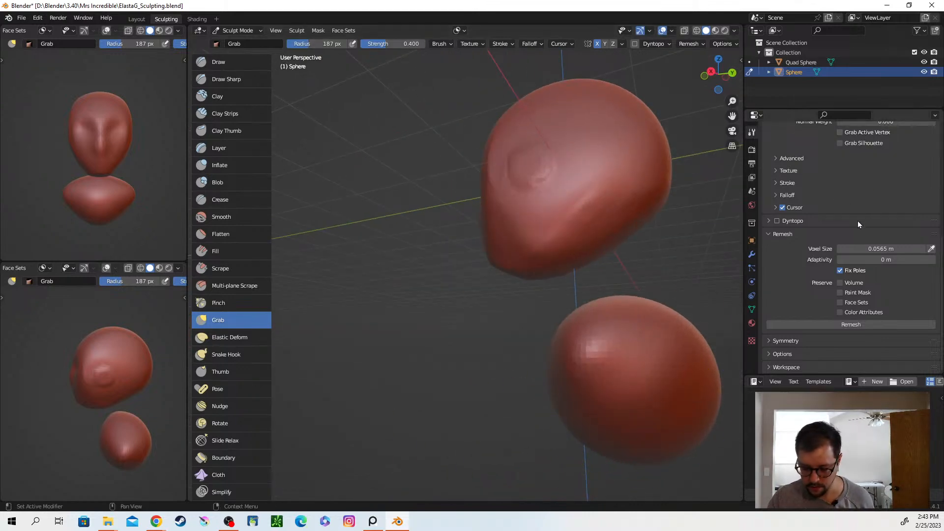
Turn on Grab Silhouette for the Grab brush, try it on the torso and undo the pull.
mouse_move(858, 227)
middle_mouse_down()
mouse_move(858, 339)
mouse_move(859, 315)
middle_mouse_up()
left_click(873, 273)
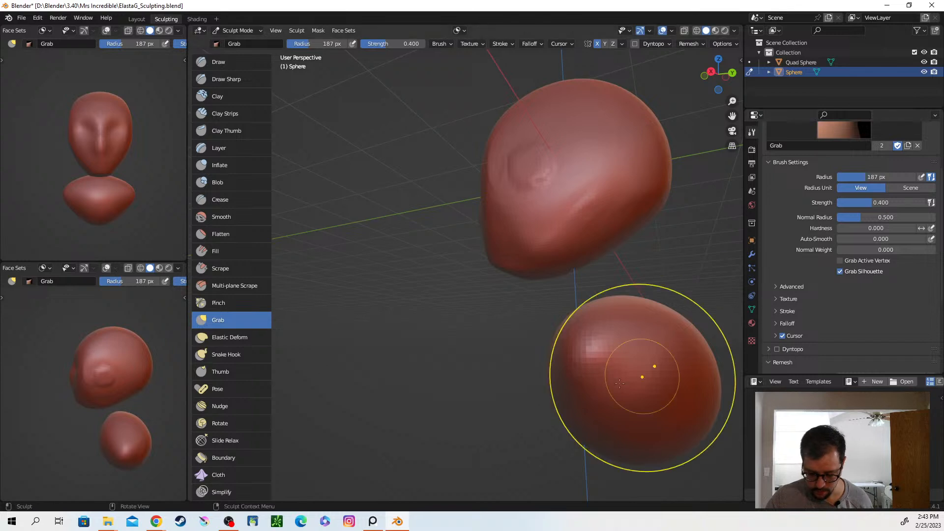
middle_click_drag(565, 451, 601, 386)
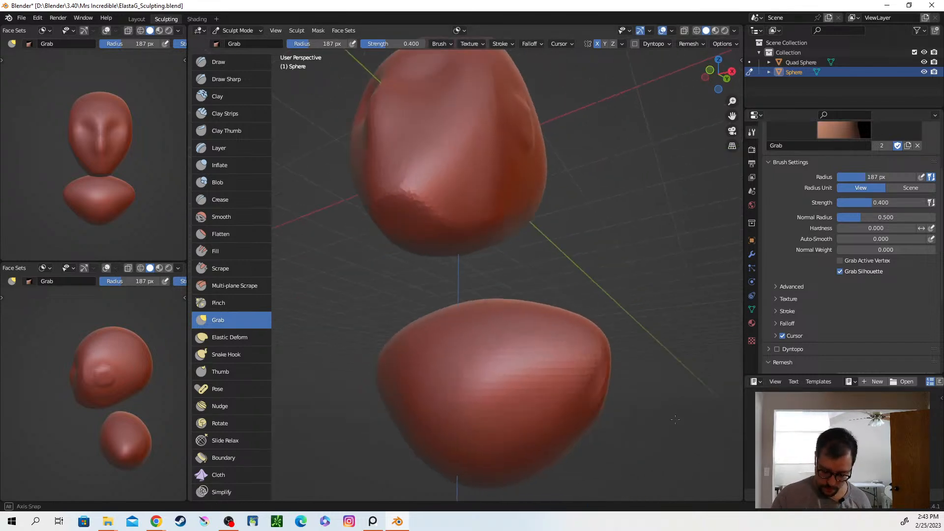
left_click_drag(703, 413, 693, 409)
key("ctrl+z")
Replace Grab Silhouette with Grab Active Vertex and try the Grab brush on the torso's side.
left_click(851, 273)
left_click_drag(601, 382, 686, 419)
middle_click_drag(686, 419, 647, 421)
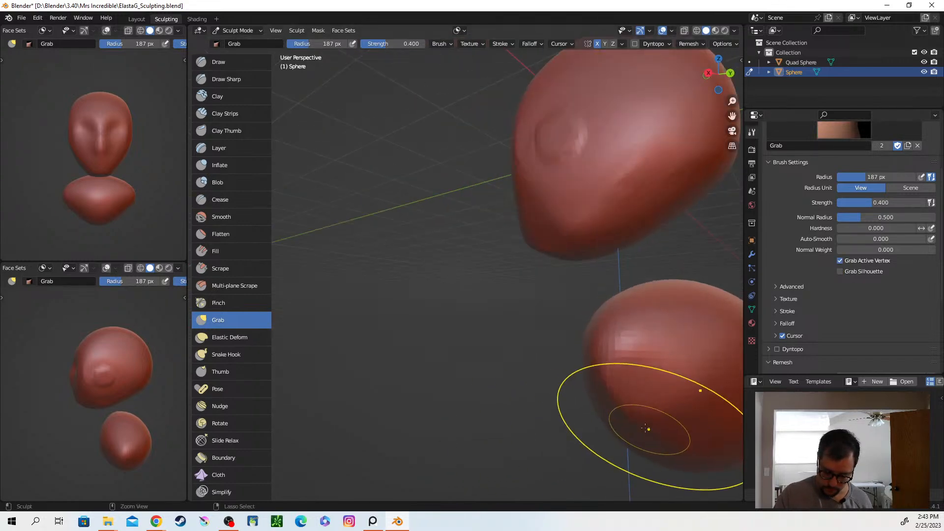
Expand the Grab brush's Advanced settings and review the remaining brush and remesh options.
mouse_move(840, 293)
middle_mouse_down()
mouse_move(836, 350)
mouse_move(839, 294)
middle_mouse_up()
left_click(843, 286)
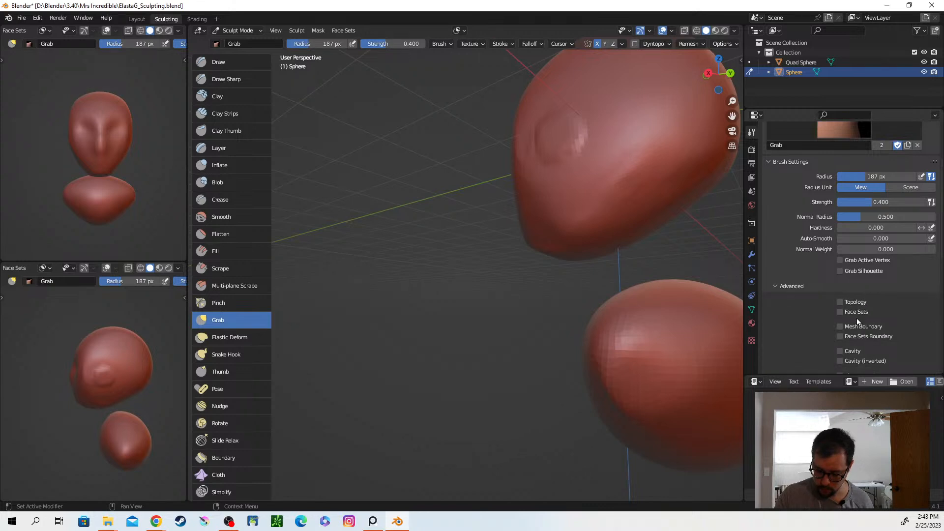
scroll(863, 317, "down", 4)
scroll(860, 326, "down", 5)
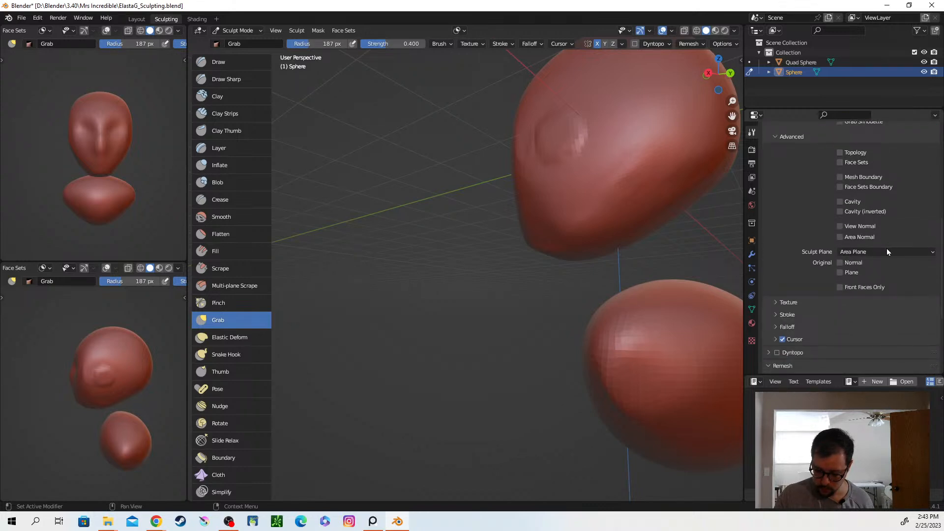
left_click(855, 302)
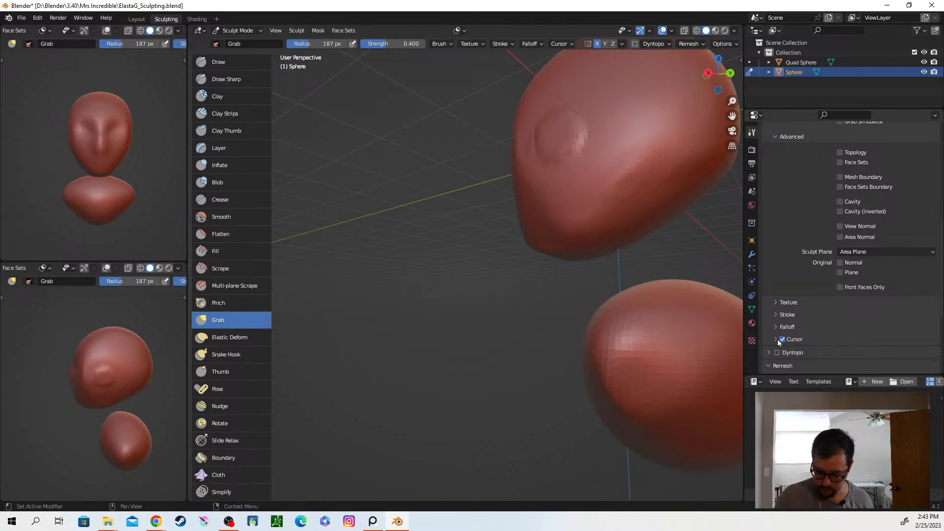
middle_click_drag(840, 305, 856, 262)
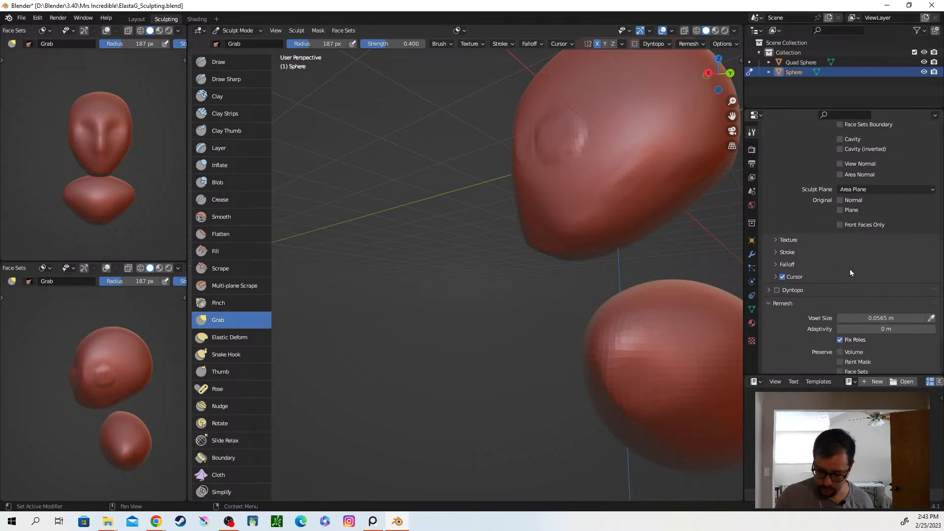
scroll(842, 338, "down", 3)
Set the Grab brush radius to 270 px and pull the tip of the shoulder downward.
mouse_move(678, 391)
middle_mouse_down()
mouse_move(611, 453)
mouse_move(641, 357)
mouse_move(536, 346)
middle_mouse_up()
mouse_move(438, 309)
left_mouse_down()
mouse_move(412, 333)
mouse_move(424, 342)
left_mouse_up()
key("f")
left_click(549, 347)
middle_click_drag(468, 347, 548, 311)
middle_click_drag(460, 330, 421, 356)
left_click_drag(411, 325, 408, 340)
left_click_drag(402, 375, 399, 378)
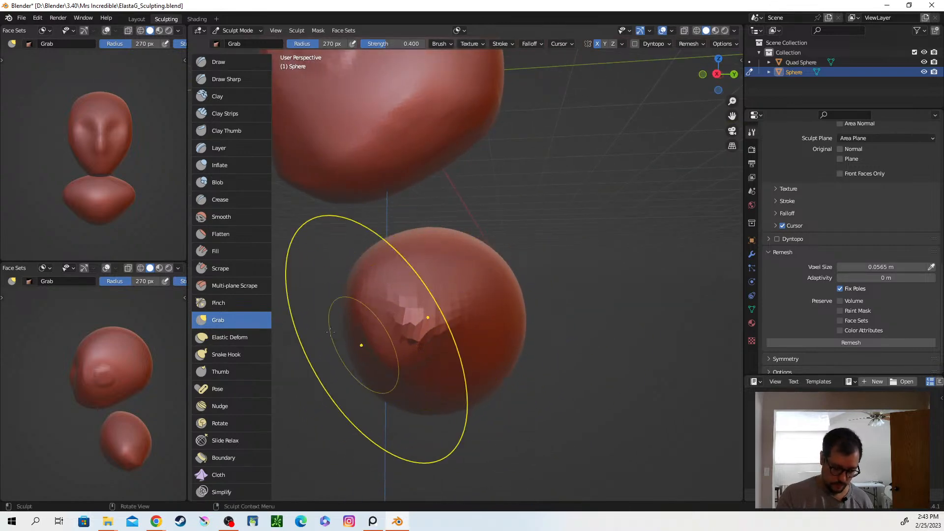
Build up the rough shoulder tip with the Clay Strips brush at a 139 px radius.
left_click(241, 118)
key("f")
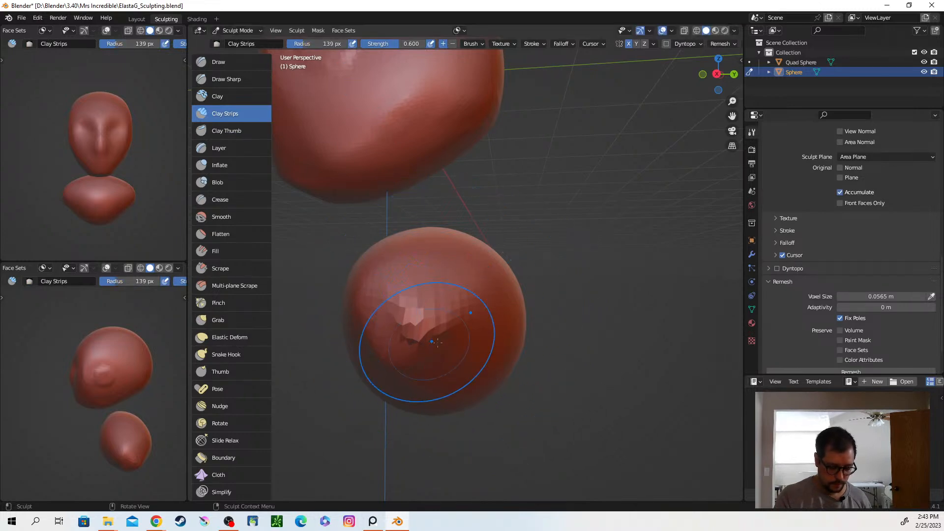
middle_click_drag(462, 371, 453, 369)
left_click_drag(453, 368, 441, 366)
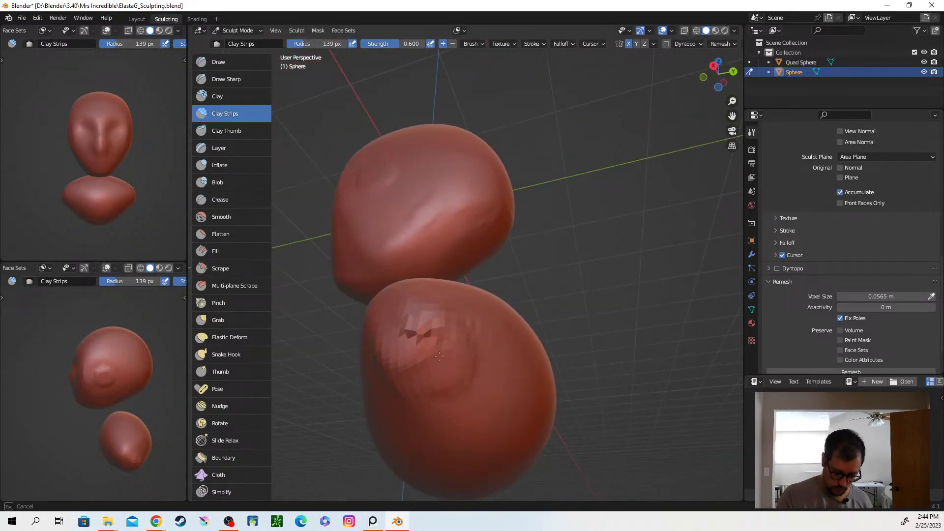
mouse_move(408, 329)
left_mouse_down()
mouse_move(426, 355)
mouse_move(414, 319)
mouse_move(439, 342)
mouse_move(456, 383)
left_mouse_up()
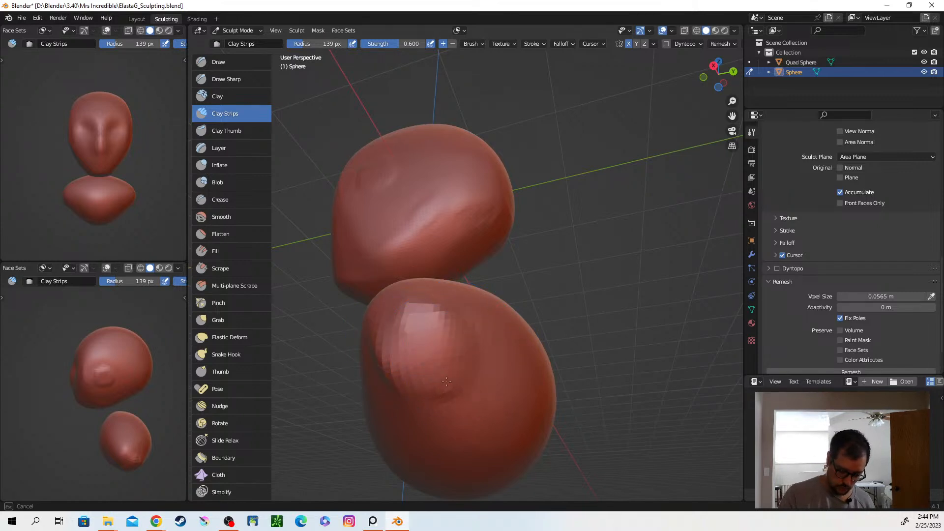
mouse_move(418, 341)
left_mouse_down()
mouse_move(401, 317)
mouse_move(381, 331)
mouse_move(397, 307)
mouse_move(435, 317)
left_mouse_up()
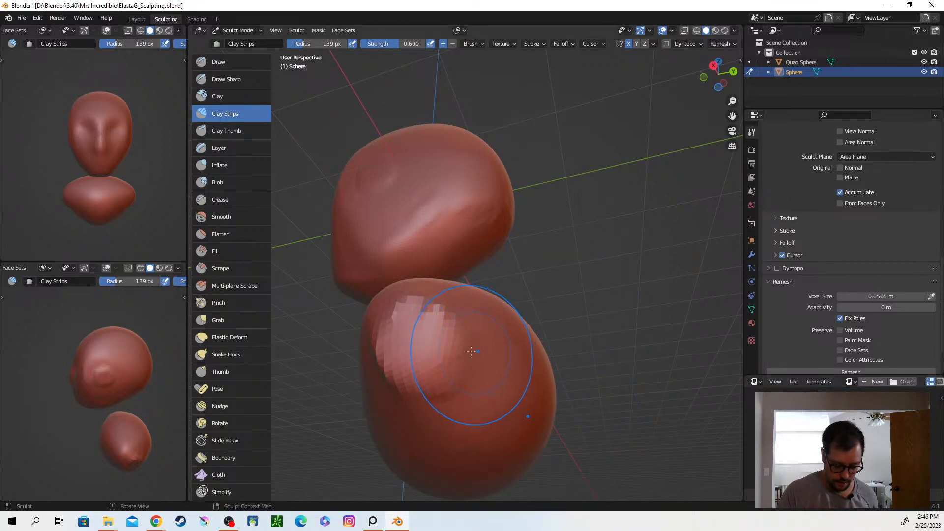
mouse_move(446, 382)
left_mouse_down()
mouse_move(454, 398)
mouse_move(435, 364)
mouse_move(430, 385)
left_mouse_up()
Add Clay Strips strokes to the outer end of the shoulder and smooth the surface from the side.
mouse_move(430, 386)
middle_mouse_down()
mouse_move(527, 411)
mouse_move(394, 391)
middle_mouse_up()
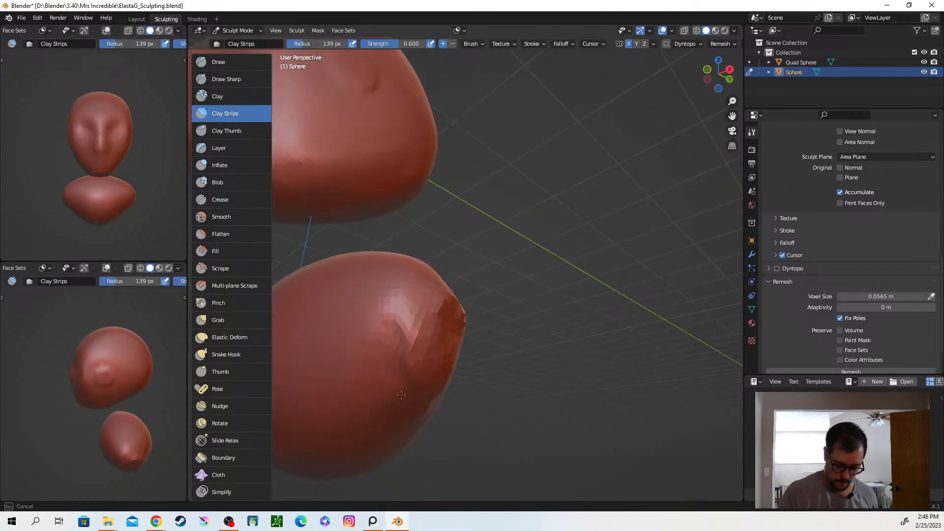
mouse_move(383, 403)
left_mouse_down()
mouse_move(429, 368)
mouse_move(404, 329)
mouse_move(437, 316)
mouse_move(450, 322)
left_mouse_up()
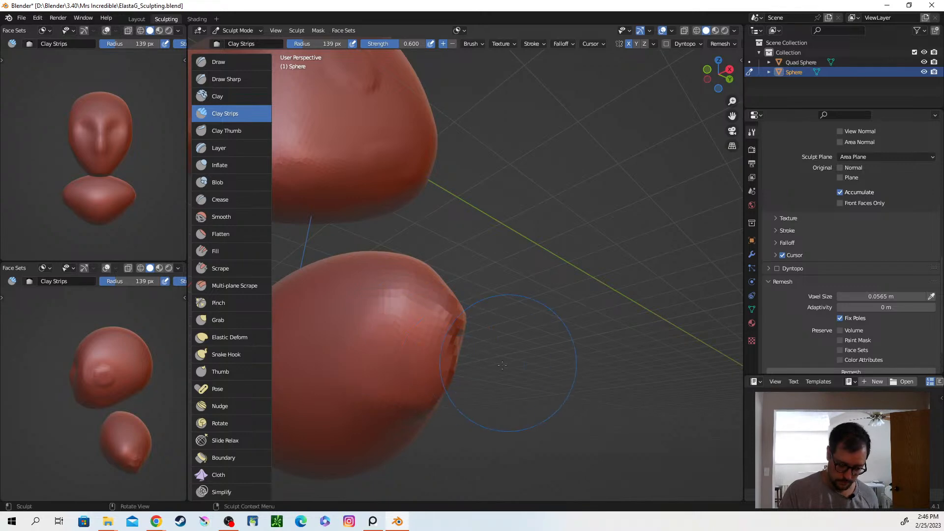
middle_click_drag(510, 363, 486, 348)
middle_click_drag(464, 399, 410, 292)
left_click_drag(410, 292, 422, 299, "shift")
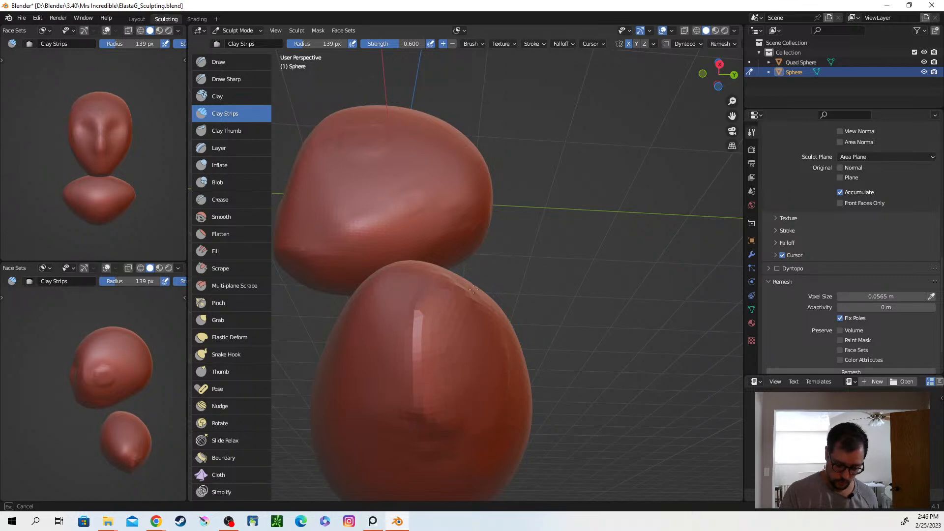
mouse_move(478, 299)
middle_mouse_down()
mouse_move(551, 371)
mouse_move(560, 341)
middle_mouse_up()
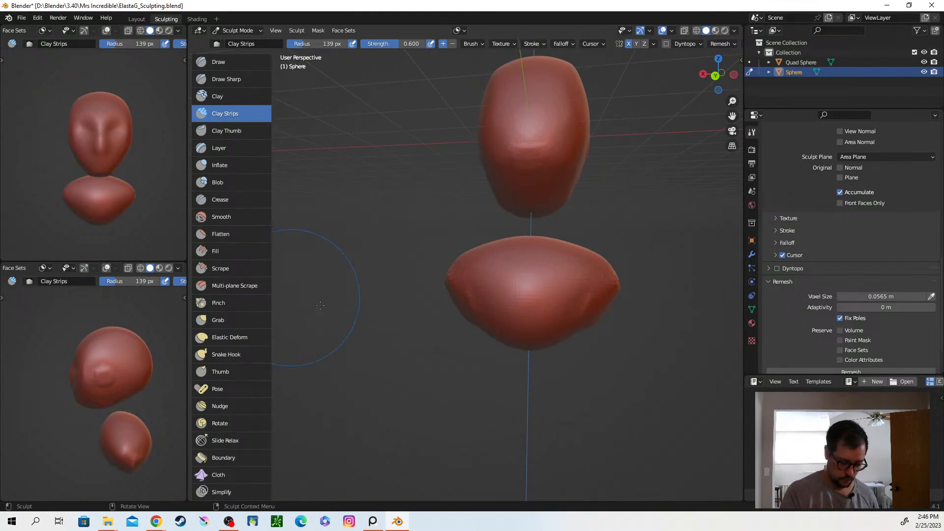
Pull the lower back edge of the torso downward with the Grab brush.
left_click(217, 319)
mouse_move(576, 331)
left_mouse_down()
mouse_move(594, 359)
mouse_move(571, 363)
left_mouse_up()
left_click_drag(519, 340, 523, 391)
left_click_drag(570, 350, 586, 366)
middle_click_drag(588, 368, 518, 339)
mouse_move(639, 356)
middle_mouse_down()
mouse_move(611, 343)
mouse_move(605, 375)
middle_mouse_up()
mouse_move(605, 369)
left_mouse_down()
mouse_move(615, 378)
mouse_move(619, 359)
left_mouse_up()
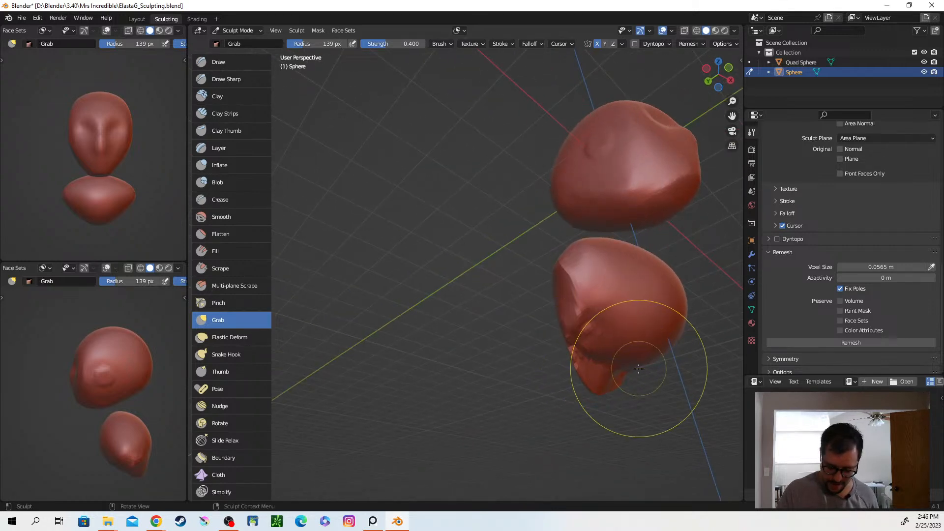
mouse_move(618, 359)
middle_mouse_down()
mouse_move(605, 331)
mouse_move(506, 260)
mouse_move(367, 395)
middle_mouse_up()
middle_click_drag(508, 277, 442, 280)
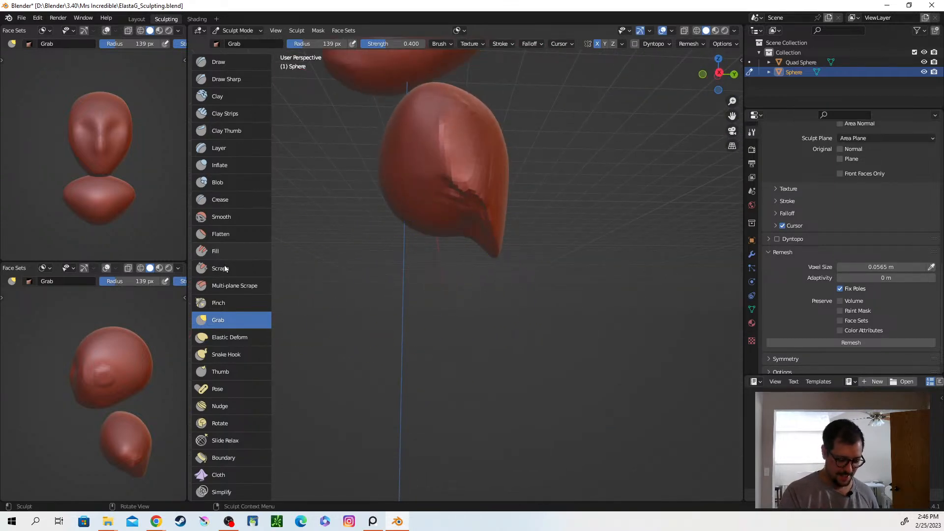
Fill the jagged crease under the torso's back with the Clay brush.
left_click(237, 97)
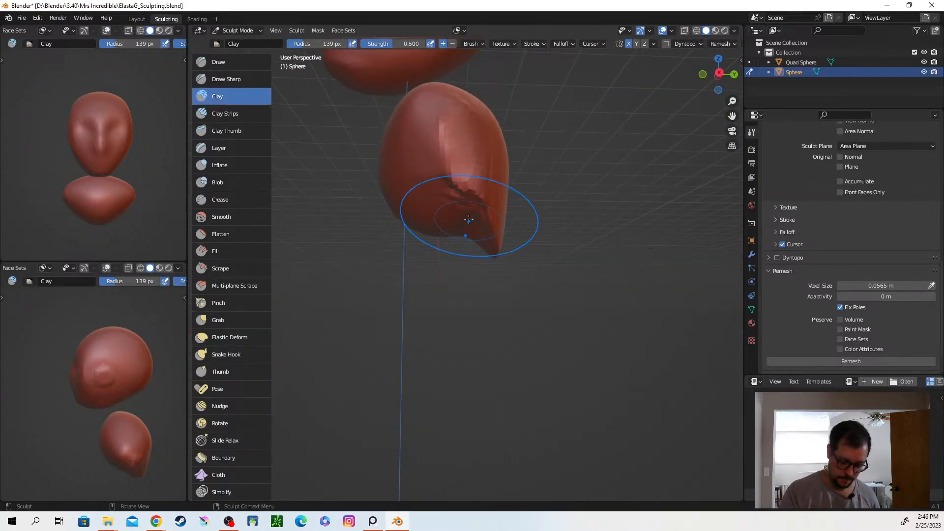
scroll(472, 216, "up", 3)
mouse_move(472, 217)
middle_mouse_down()
mouse_move(460, 154)
mouse_move(478, 162)
middle_mouse_up()
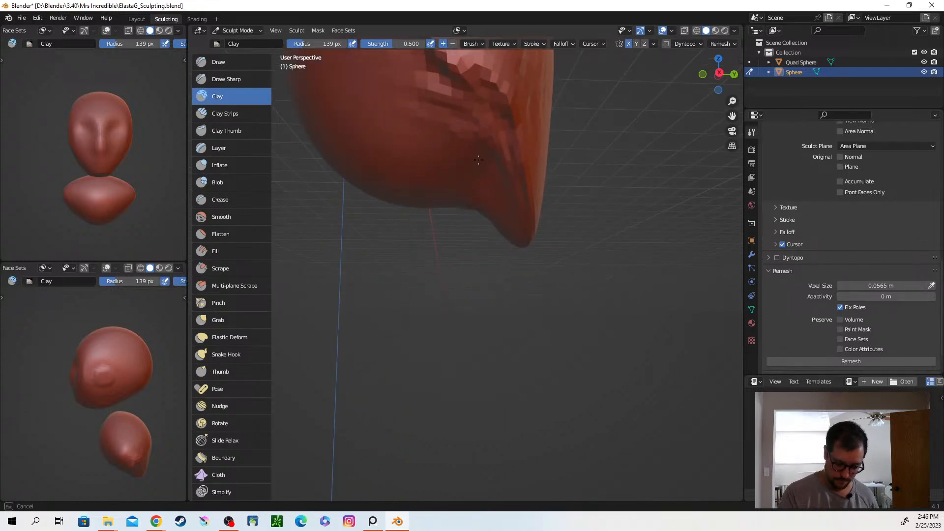
mouse_move(489, 221)
left_mouse_down()
mouse_move(477, 84)
mouse_move(429, 79)
left_mouse_up()
mouse_move(505, 160)
middle_mouse_down("ctrl")
mouse_move(509, 199)
mouse_move(493, 233)
mouse_move(590, 247)
middle_mouse_up("ctrl")
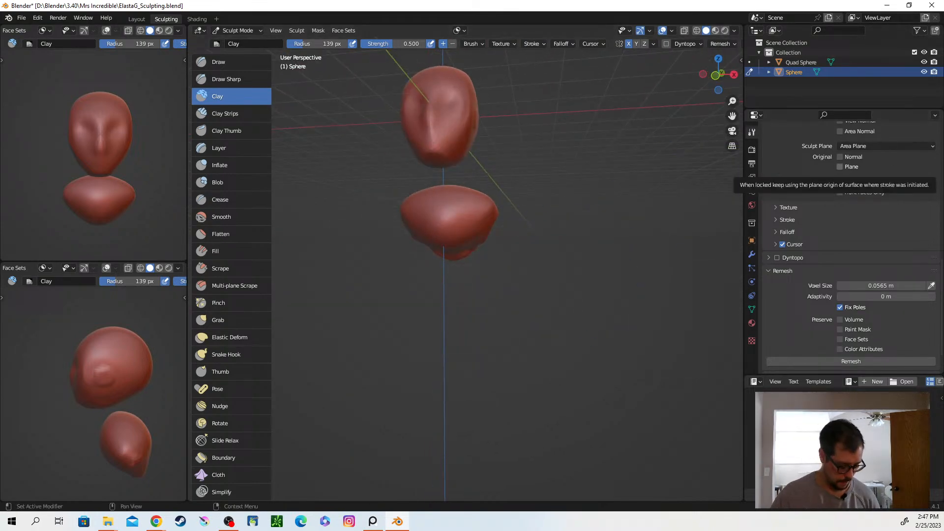
Look through the Windows app list for the installed Blender versions and open the system search.
left_click(11, 523)
key("Down")
key("Down")
key("Down")
key("Down")
key("Down")
key("Up")
key("Up")
key("Return")
key("Down")
key("Down")
key("Up")
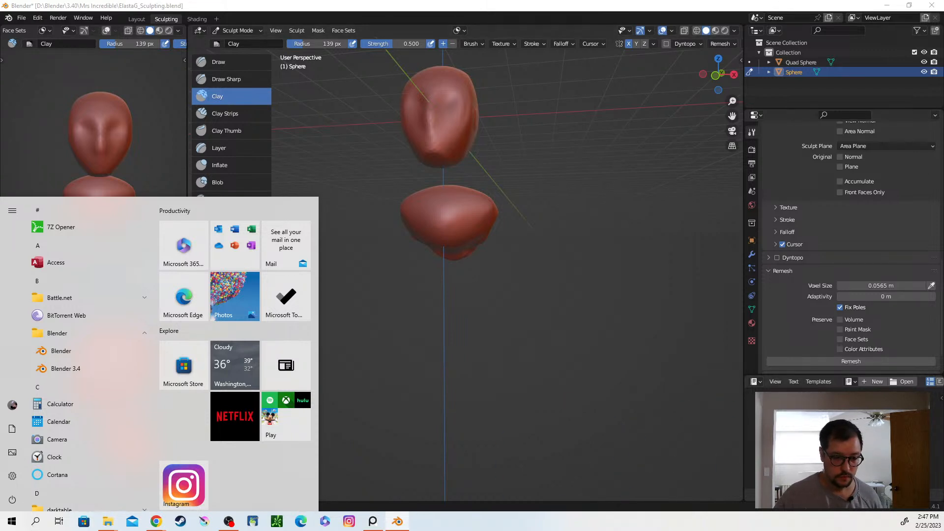
key("Escape")
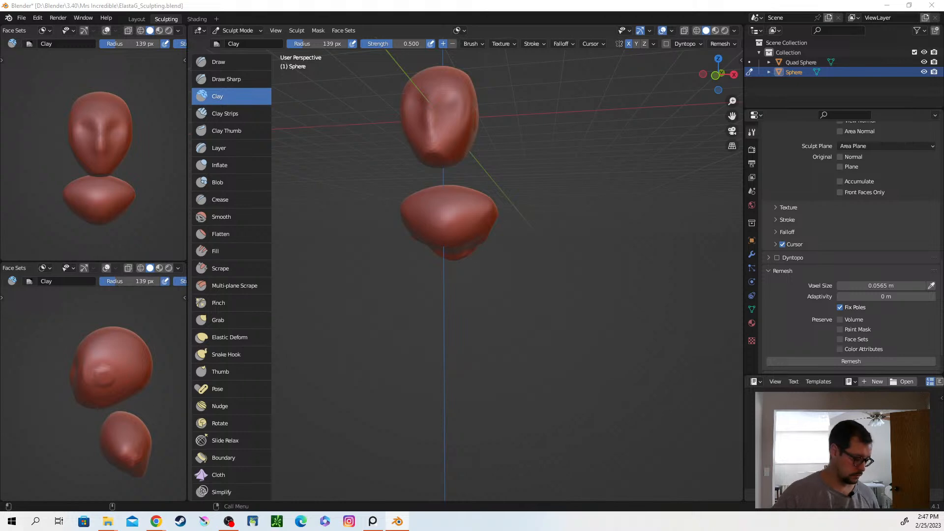
left_click(36, 519)
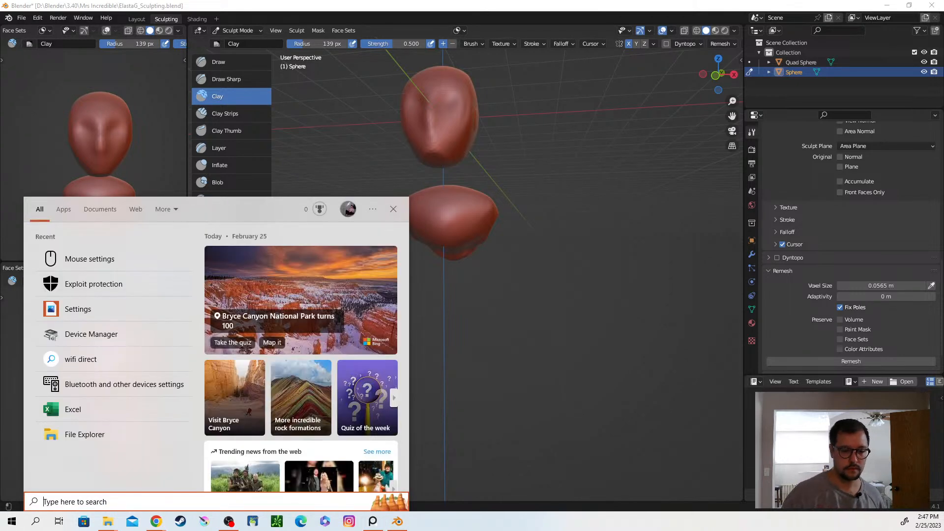
key("Escape")
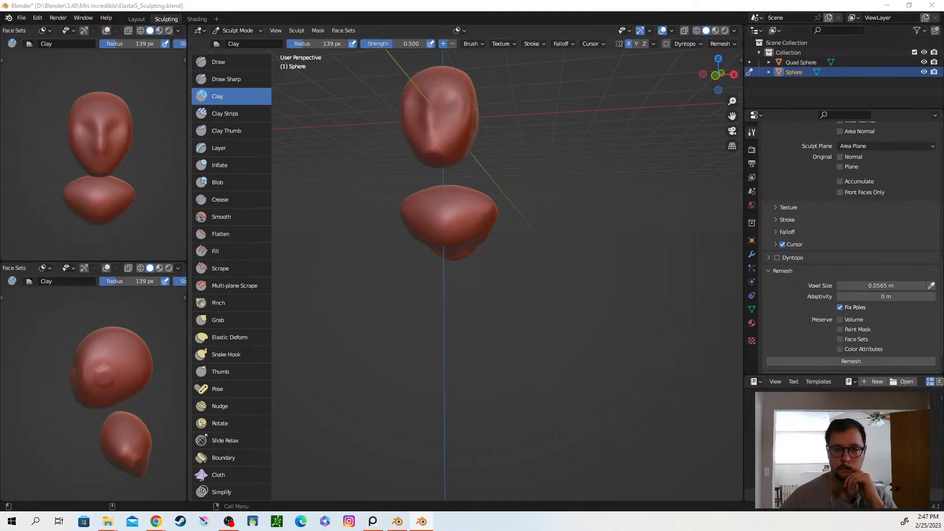
Switch to the second Blender window with a new sculpting scene and give the viewport a red clay MatCap.
left_click_drag(943, 266, 440, 4)
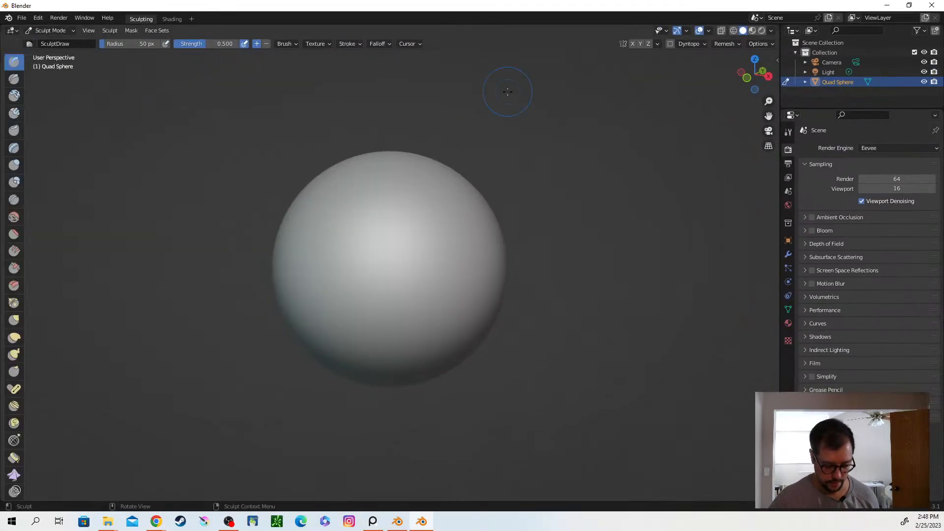
scroll(447, 248, "down", 1)
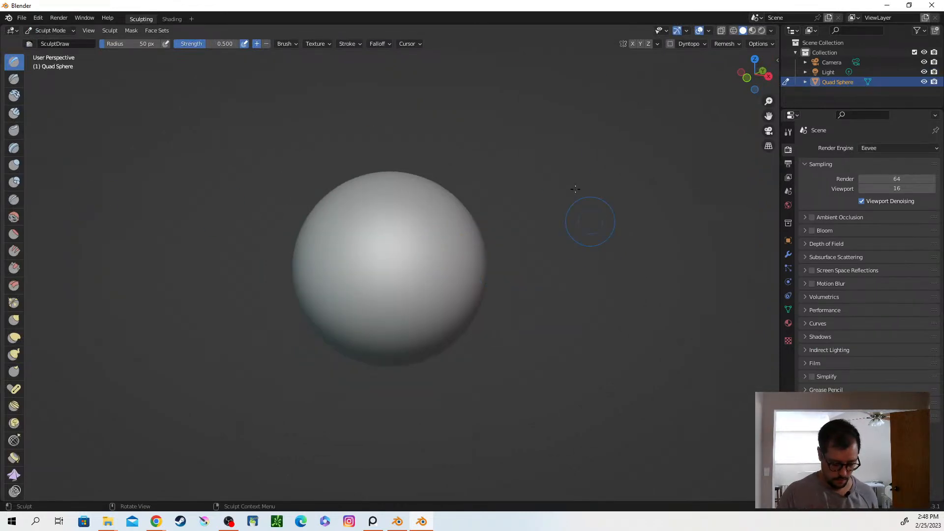
left_click(771, 30)
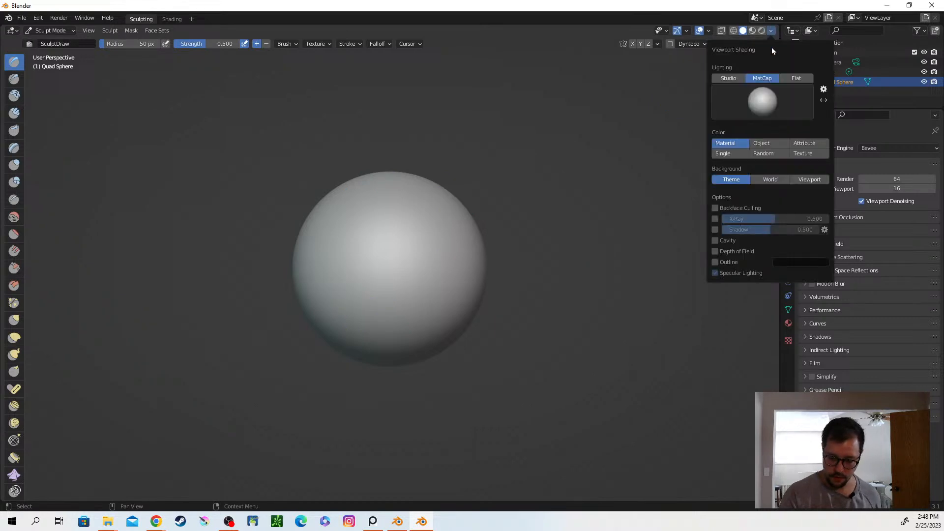
left_click(763, 98)
left_click(620, 168)
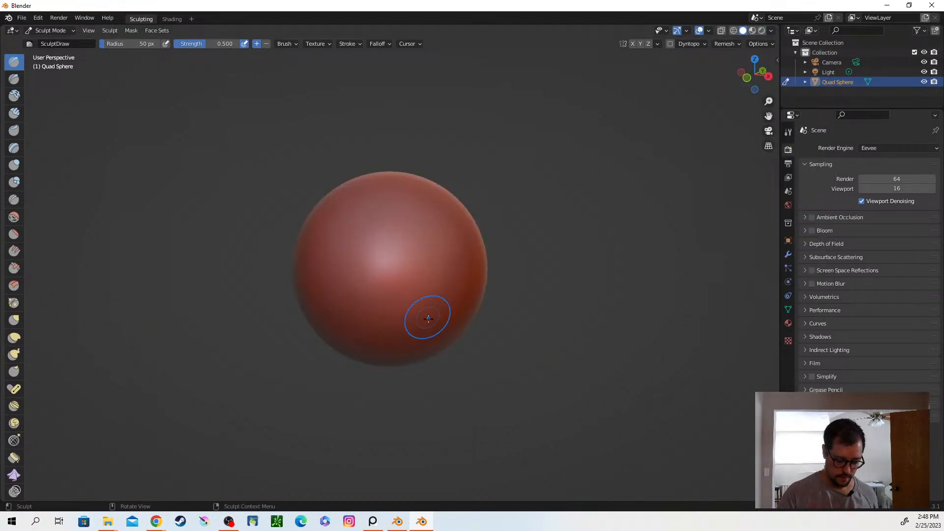
Set the brush radius to 216 px and pull the quad sphere's underside and one side outward with the Grab brush.
key("f")
left_click(553, 348)
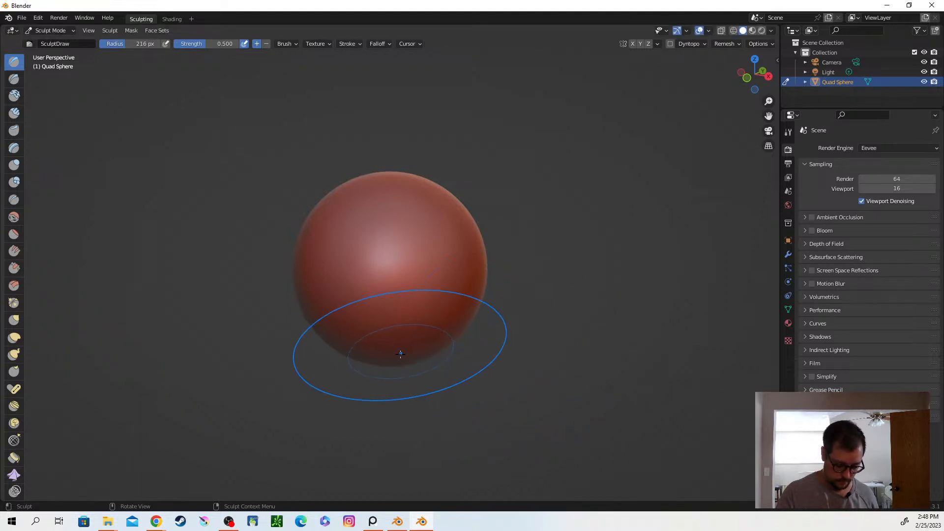
key("g")
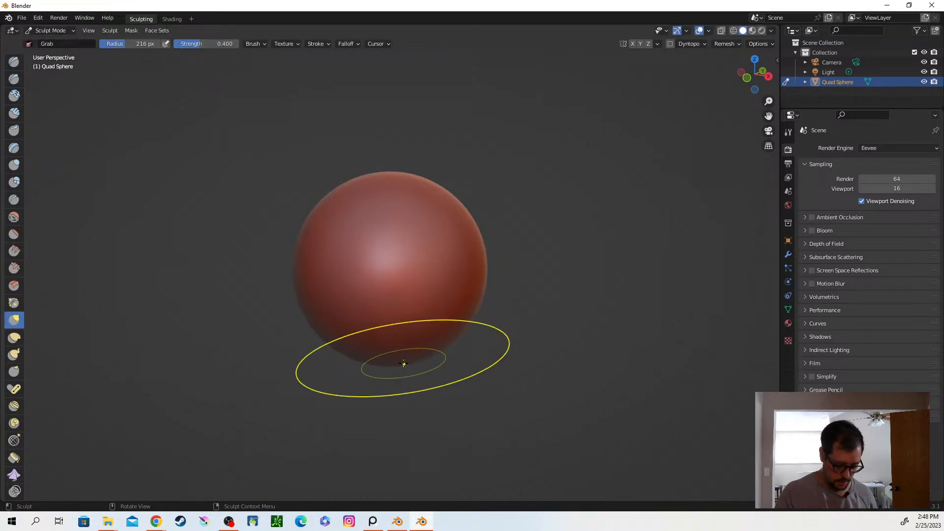
left_click_drag(400, 360, 401, 459)
mouse_move(448, 340)
left_mouse_down()
mouse_move(465, 331)
mouse_move(611, 373)
left_mouse_up()
left_click_drag(487, 259, 597, 213)
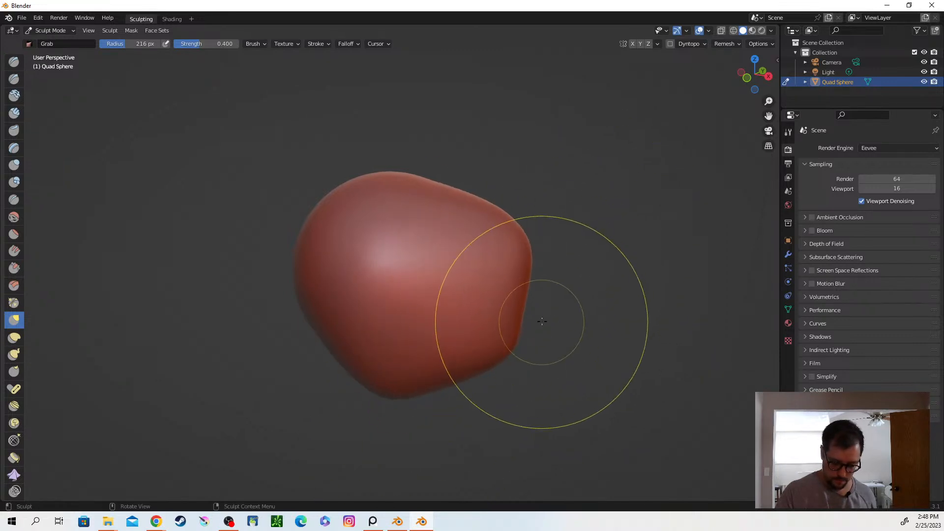
Undo the Grab strokes on the quad sphere and turn on X-axis symmetry.
key("ctrl+z")
key("ctrl+z")
key("ctrl+z")
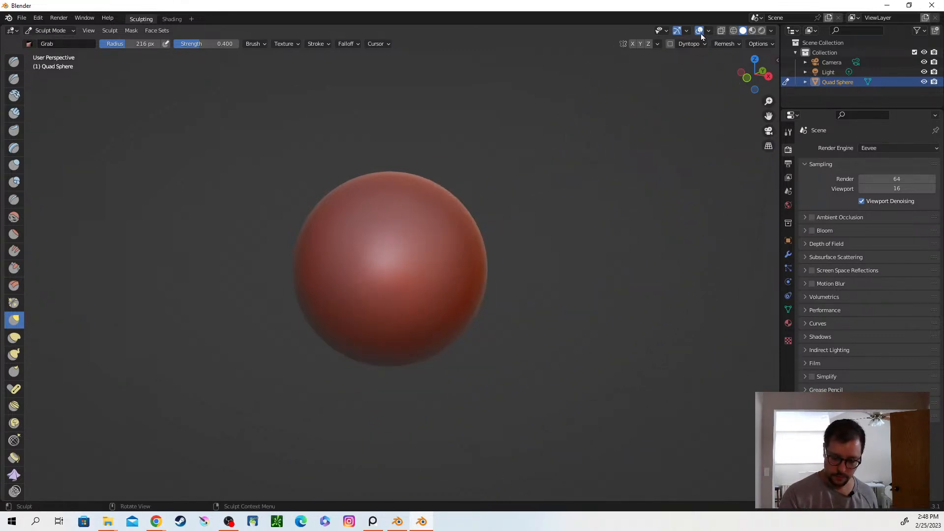
left_click(658, 44)
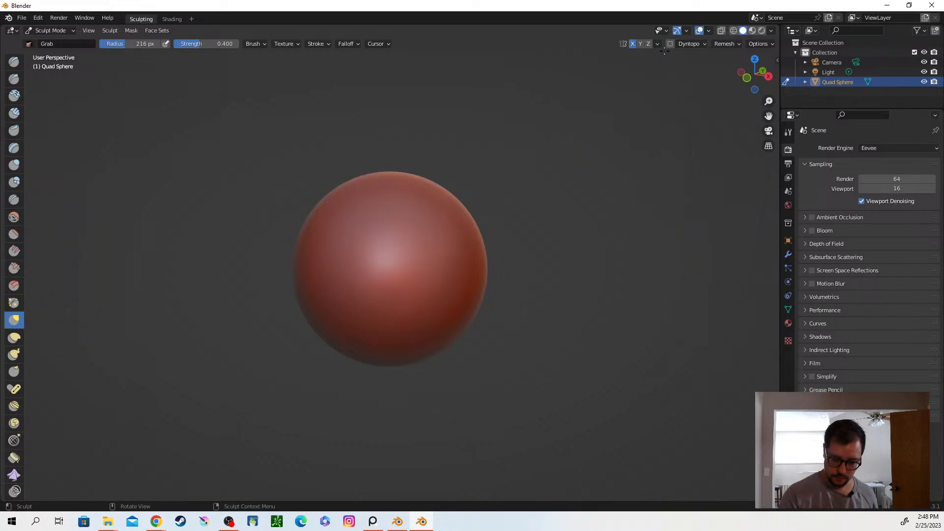
Try pulling the sphere's underside and both sides outward with the Grab brush under X symmetry.
left_click_drag(390, 354, 382, 473)
left_click_drag(414, 363, 458, 452)
mouse_move(442, 370)
left_mouse_down()
mouse_move(526, 352)
mouse_move(544, 368)
left_mouse_up()
mouse_move(541, 366)
middle_mouse_down()
mouse_move(529, 359)
mouse_move(621, 315)
mouse_move(438, 320)
middle_mouse_up()
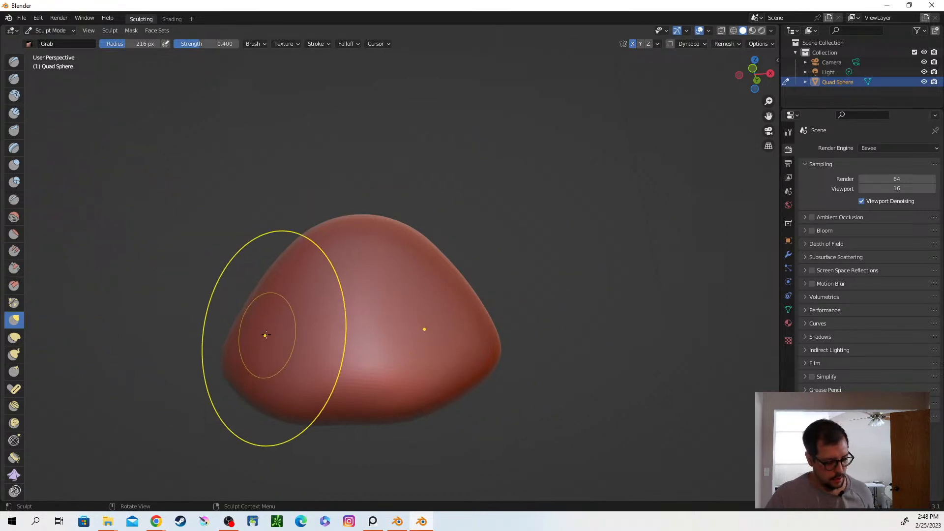
key("ctrl+z")
key("ctrl+z")
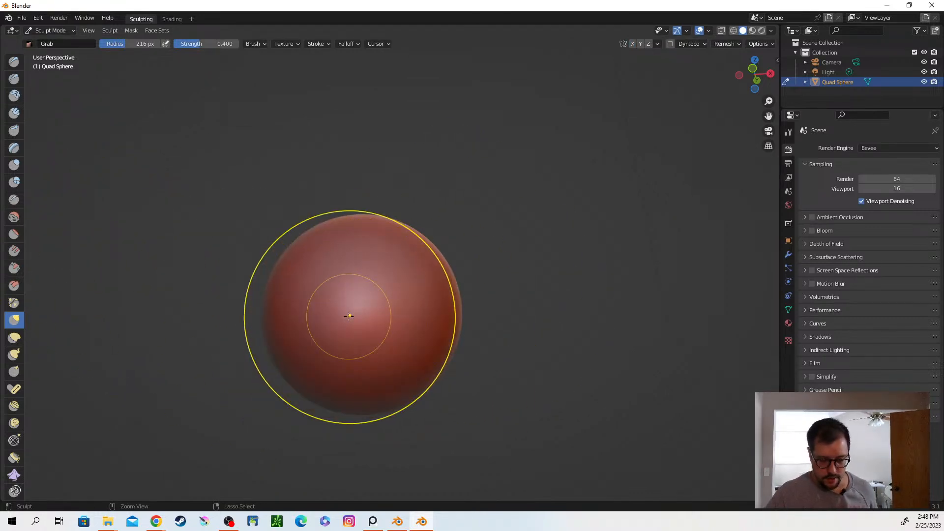
Close the Blender session with the test sphere without saving it.
scroll(368, 316, "down", 2)
scroll(362, 323, "up", 5)
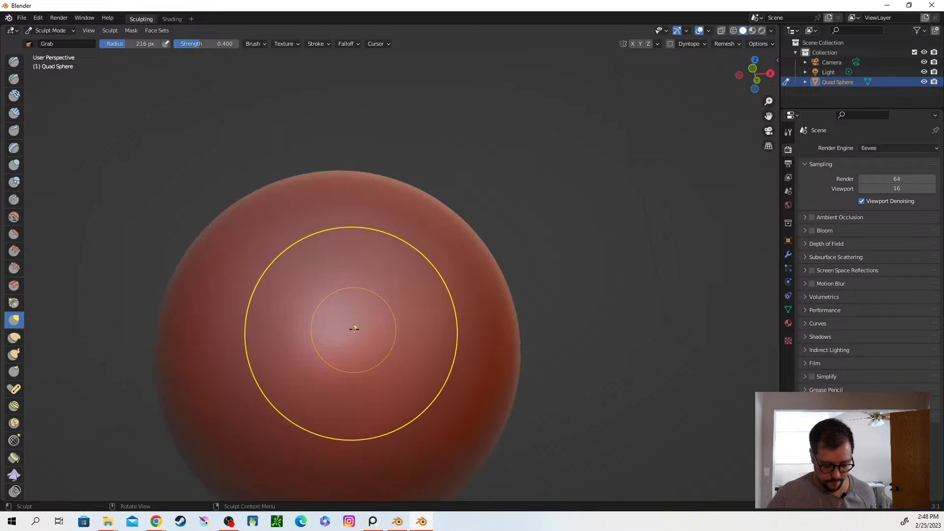
scroll(354, 329, "down", 5)
middle_click_drag(356, 330, 372, 293, "shift")
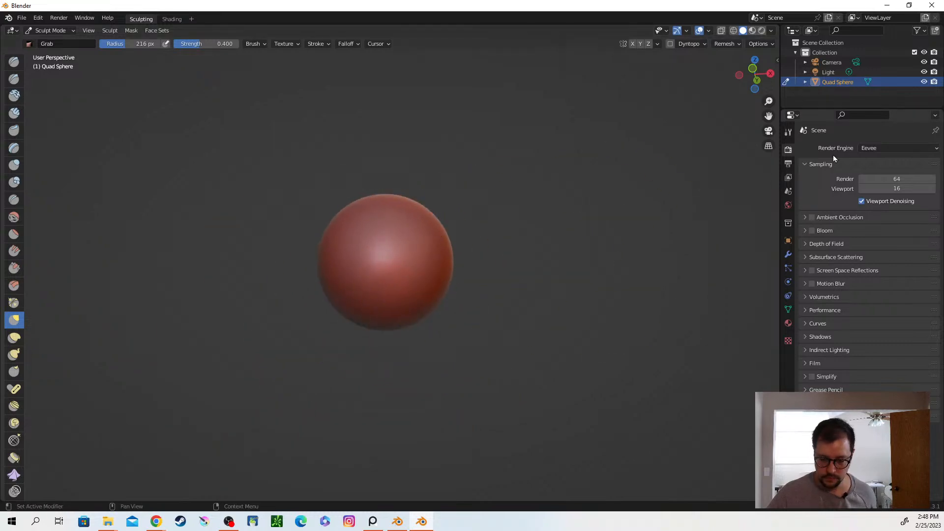
left_click(932, 5)
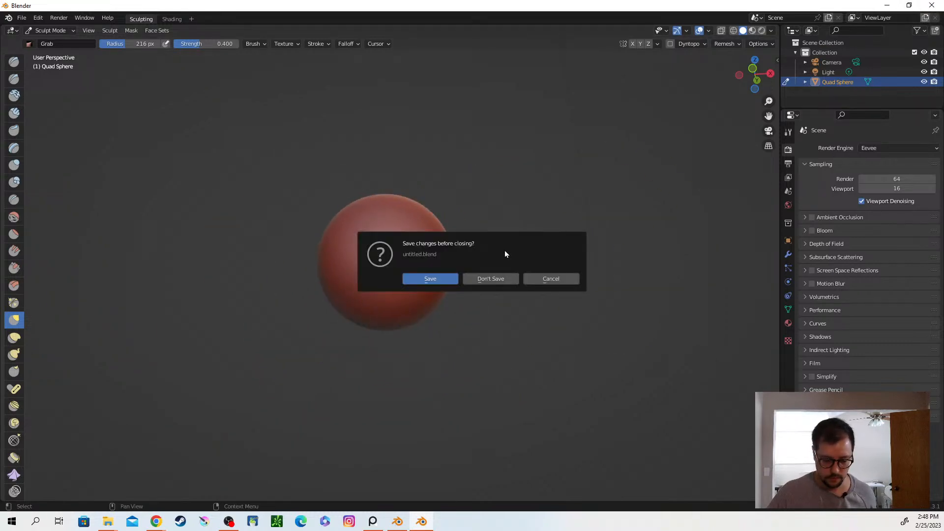
left_click(494, 283)
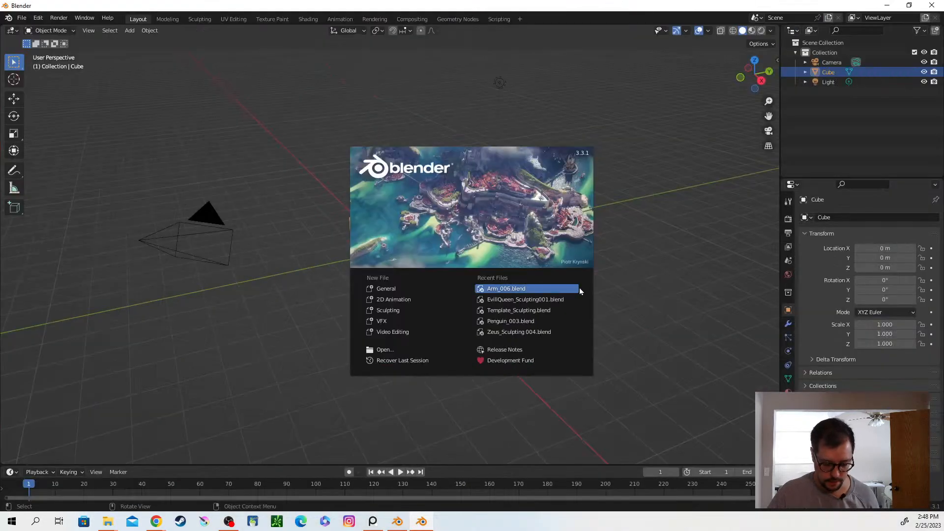
Switch to the ElastaG_Sculpting.blend session and close it without saving the changes.
left_click(402, 520)
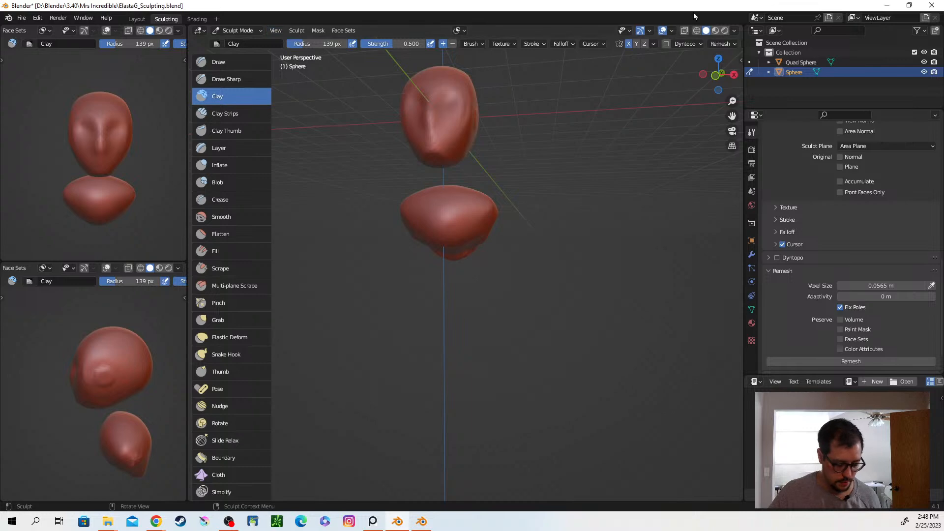
left_click(931, 6)
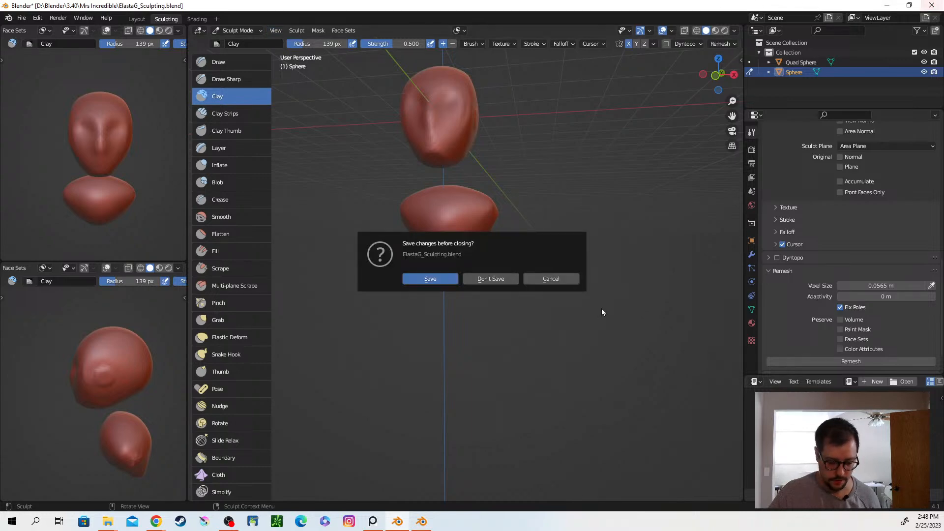
left_click(501, 276)
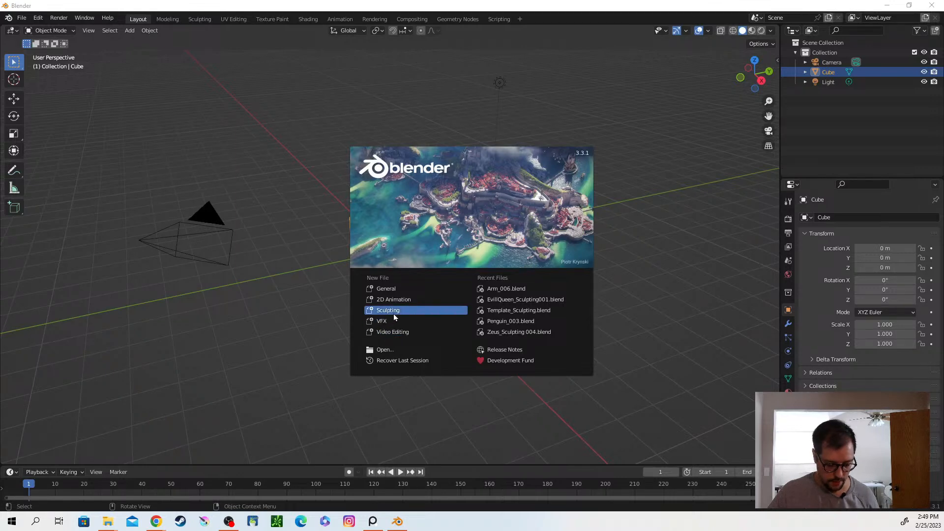
Create a new Sculpting file and split a Text Editor off the lower part of a widened Properties editor.
left_click(392, 312)
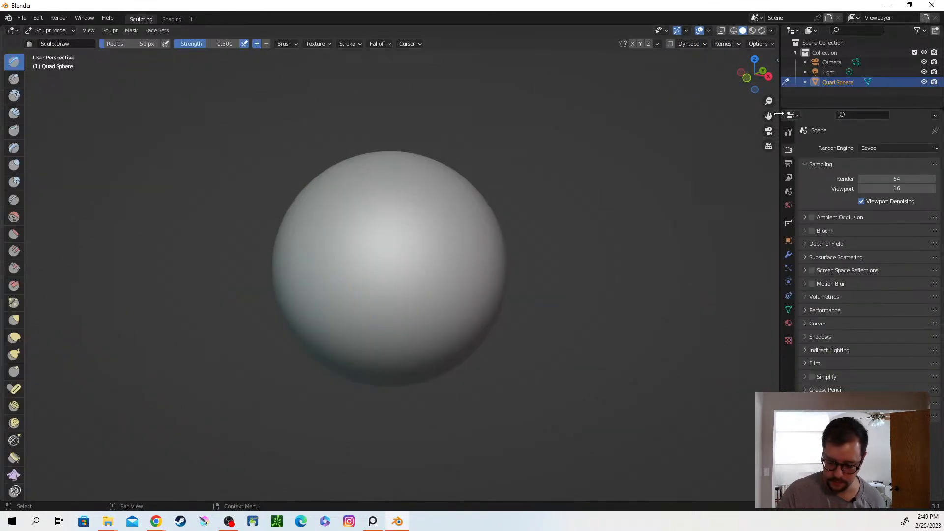
left_click_drag(779, 119, 737, 142)
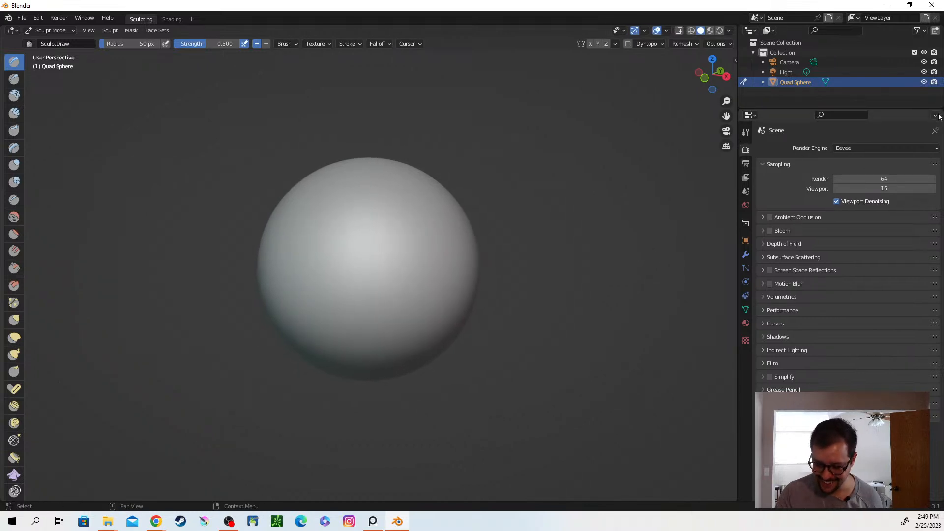
left_click_drag(938, 112, 908, 377)
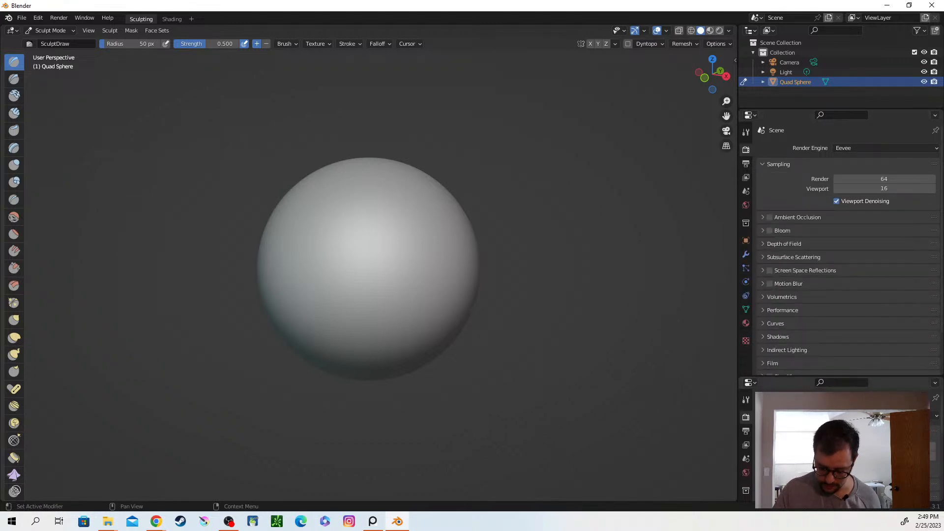
left_click(749, 382)
left_click(641, 411)
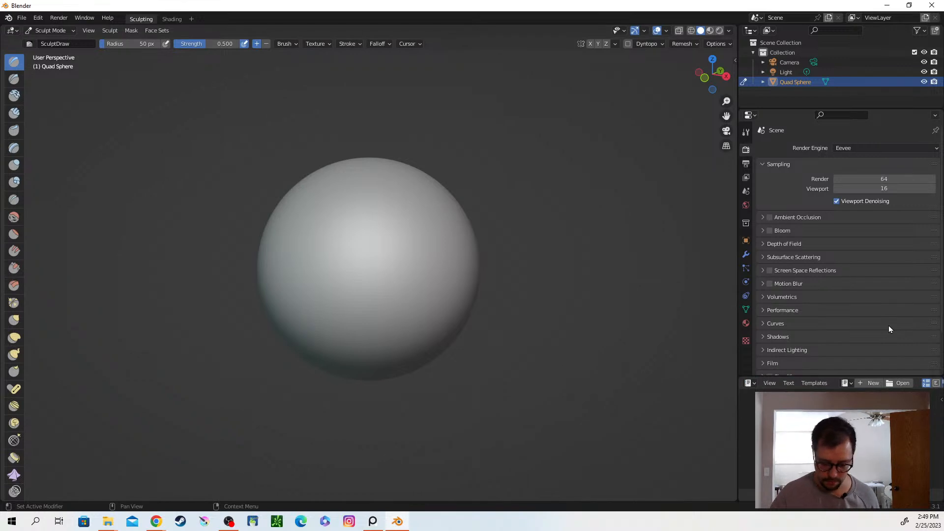
left_click_drag(739, 359, 749, 363)
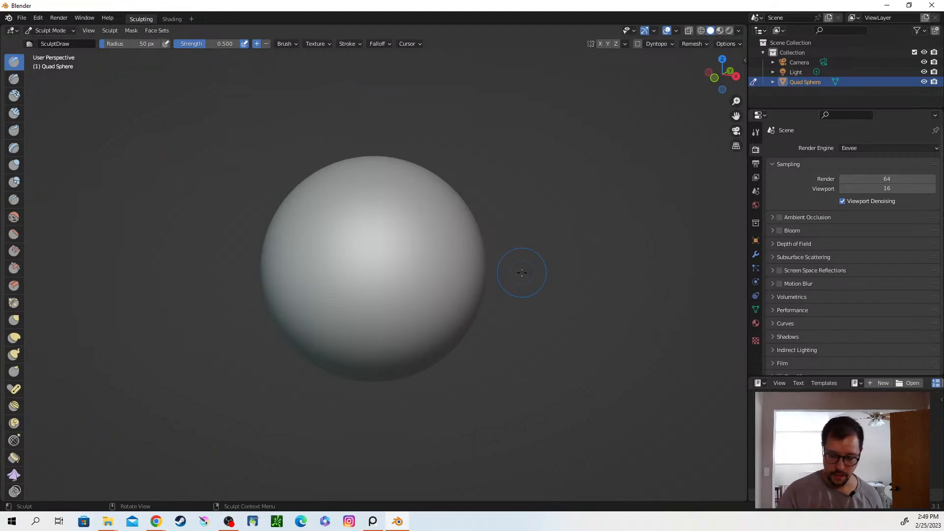
Shade the viewport with the red clay MatCap.
left_click(738, 31)
left_click(729, 101)
left_click(581, 164)
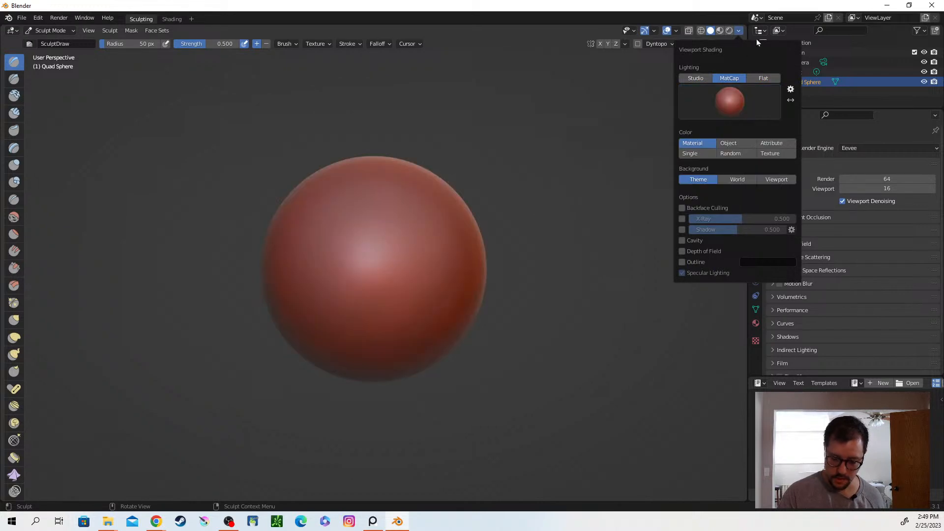
Split a narrow 3D viewport off the left part of the main one and divide it into upper and lower halves.
left_click_drag(743, 31, 190, 81)
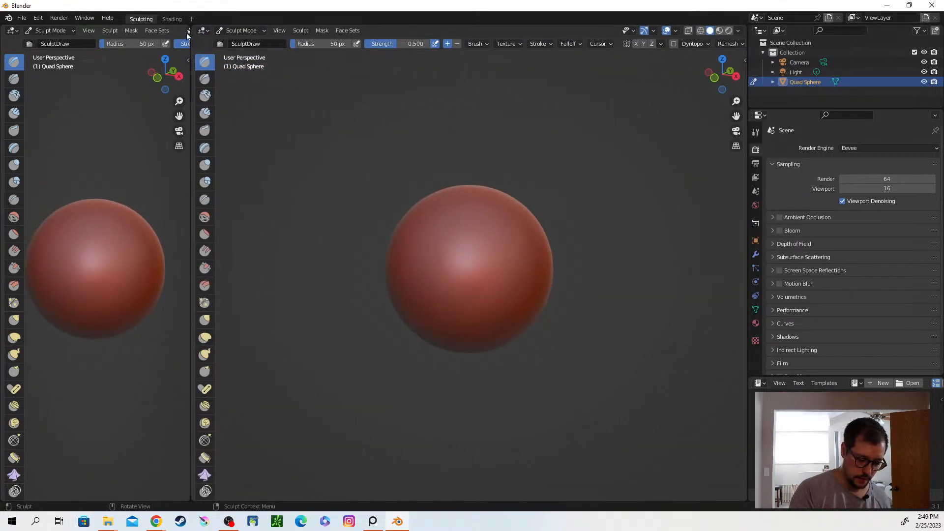
left_click_drag(187, 30, 187, 249)
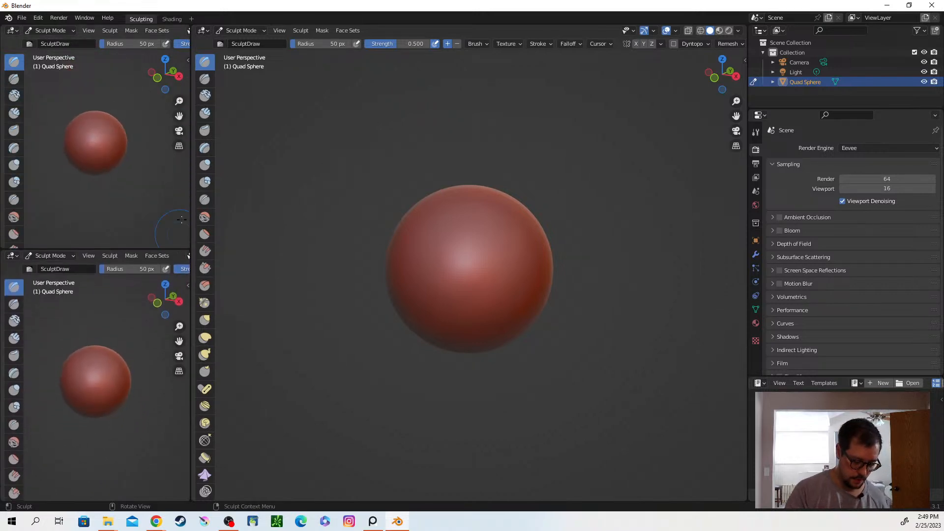
Hide the toolbars in the two narrow viewports and merge them back into one full-height viewport.
key("n")
key("n")
key("t")
key("t")
scroll(172, 36, "down", 5)
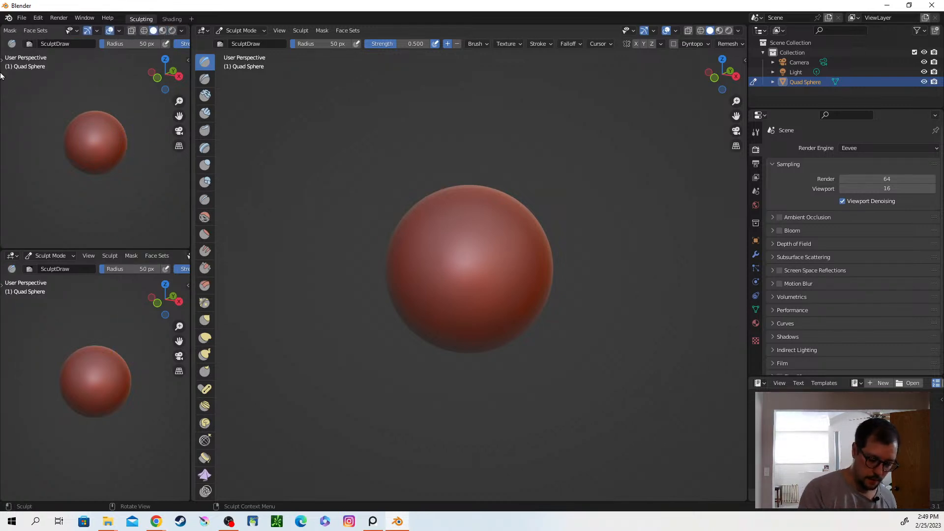
left_click_drag(187, 253, 172, 44)
middle_click_drag(171, 31, 1, 99)
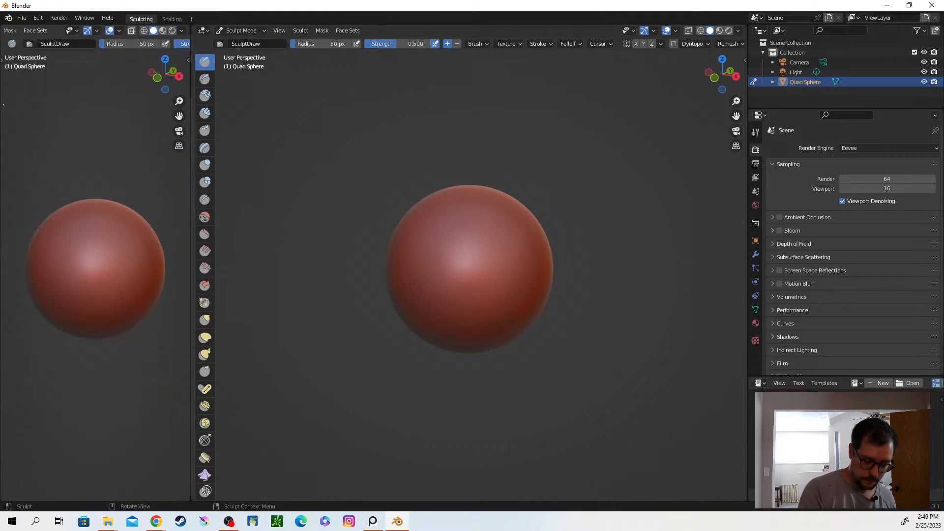
Show the floor grid and the axes in the narrow viewport's overlays.
left_click(114, 30)
left_click(119, 31)
left_click(98, 78)
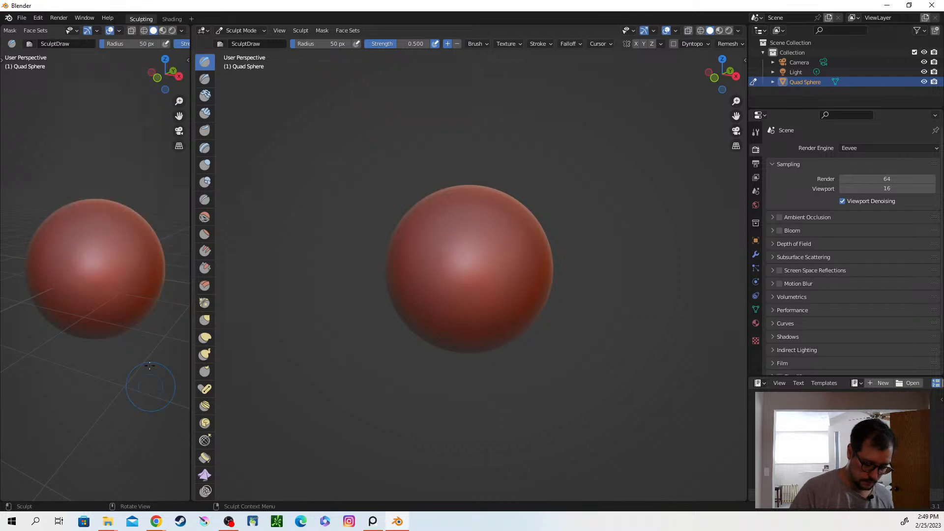
left_click(121, 31)
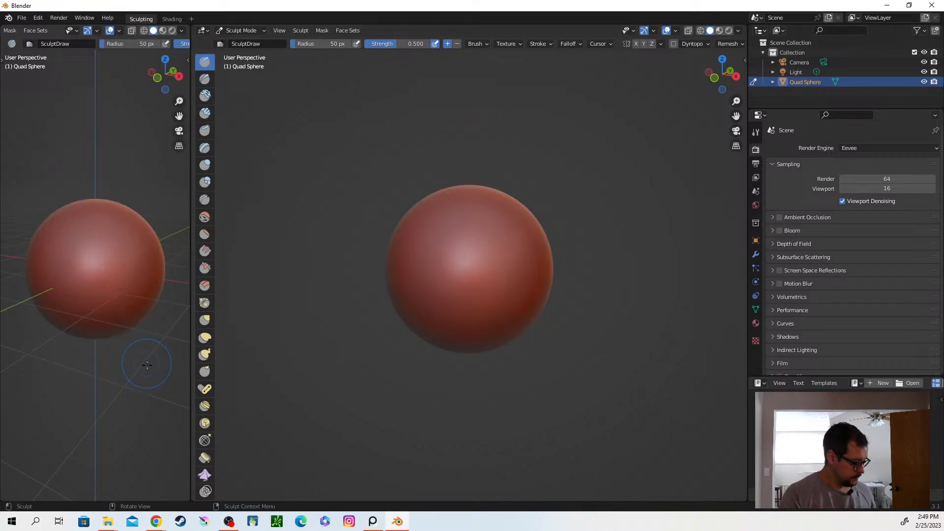
Align the narrow viewport to the front, switch it to perspective projection and tilt it slightly.
key("ctrl+Tab")
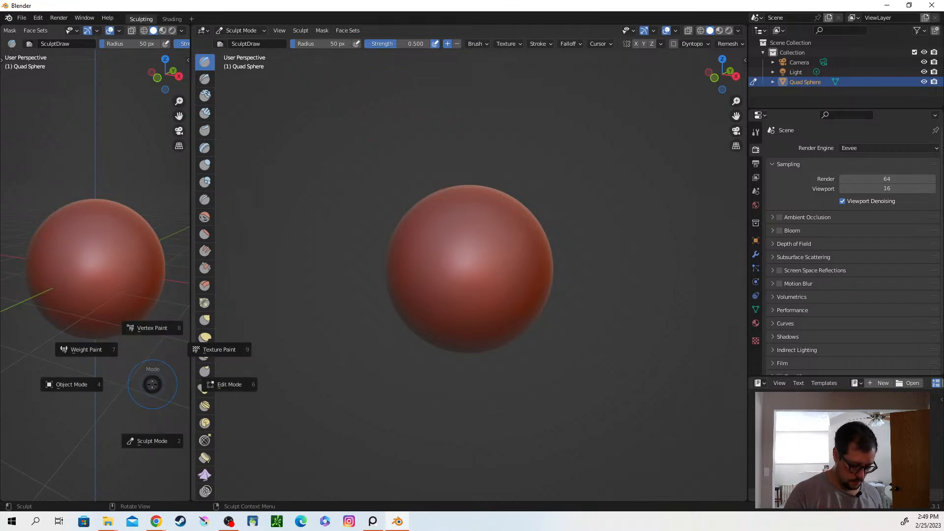
key("grave")
left_click(103, 351)
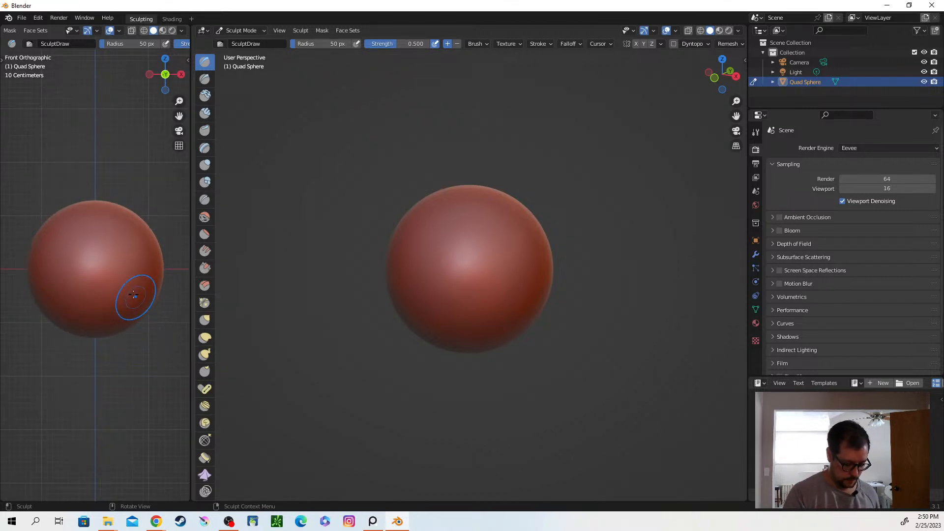
left_click(179, 146)
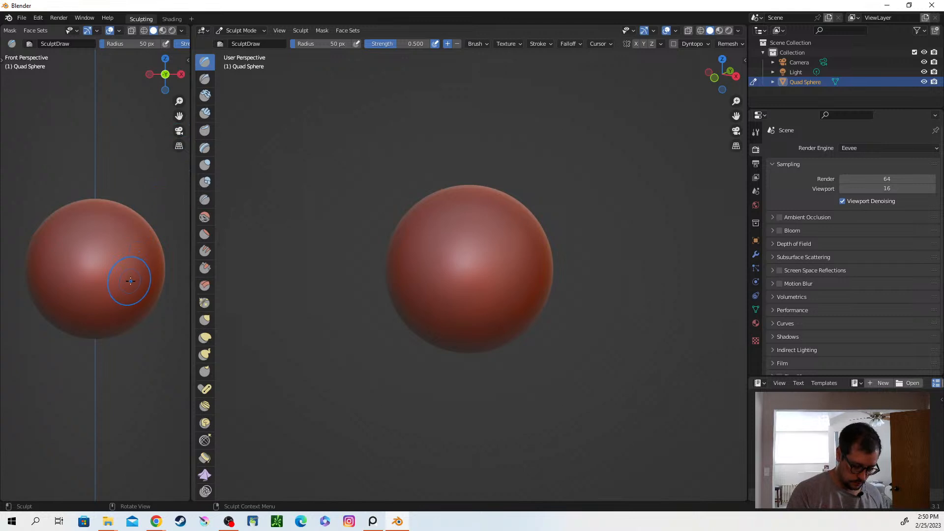
mouse_move(129, 307)
middle_mouse_down()
mouse_move(136, 231)
mouse_move(141, 297)
middle_mouse_up()
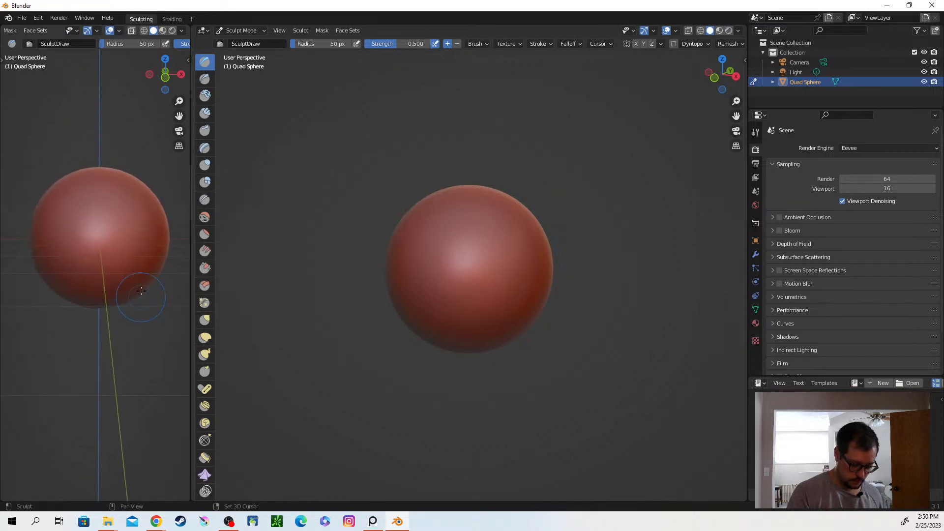
Divide the narrow viewport into two stacked halves and set the lower one to a right-side perspective view of the sphere.
left_click_drag(188, 30, 186, 245)
key("ctrl+Tab")
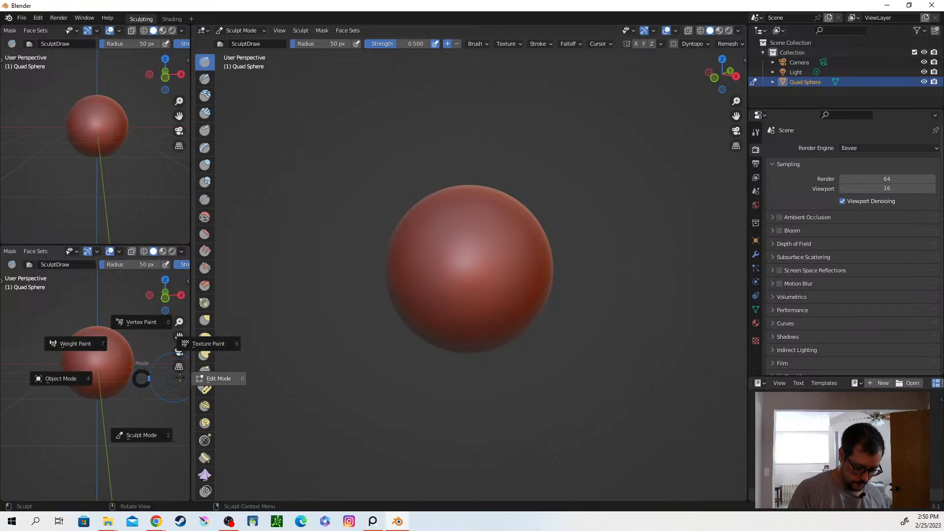
key("Escape")
key("grave")
left_click(224, 378)
key("KP_5")
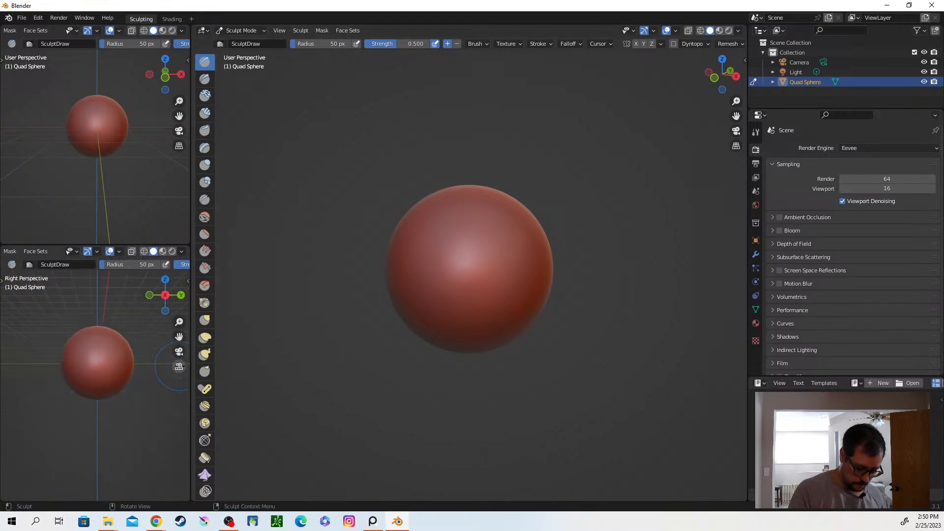
middle_click_drag(126, 393, 129, 404, "shift")
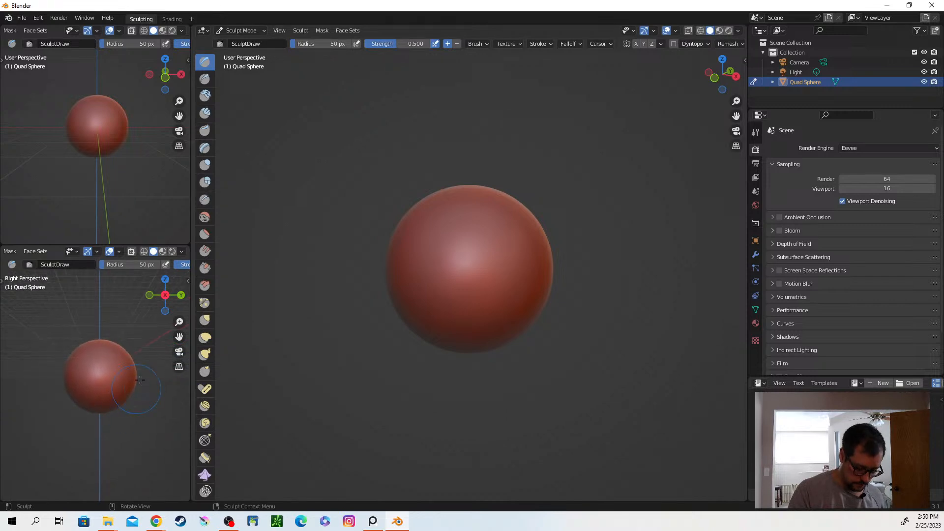
scroll(175, 266, "right", 1)
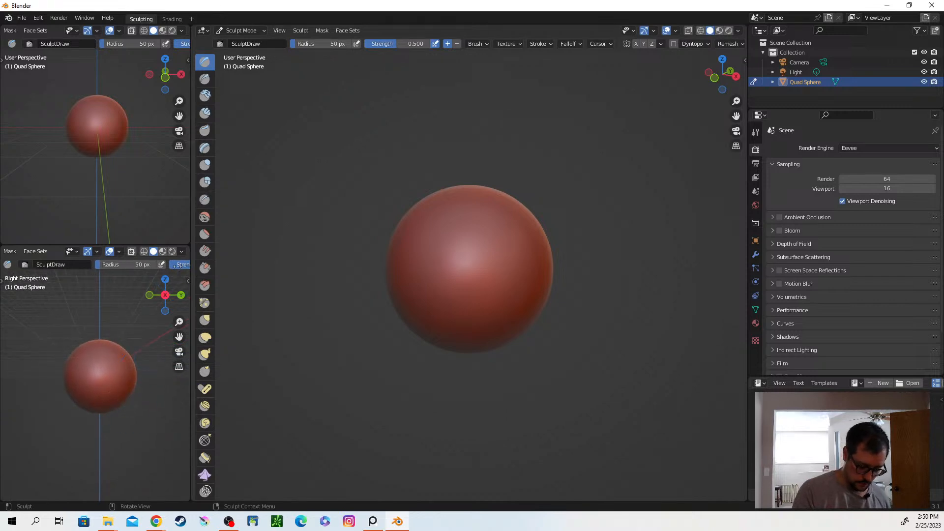
Hide the overlays and gizmos in both small viewports.
left_click(111, 252)
left_click(110, 30)
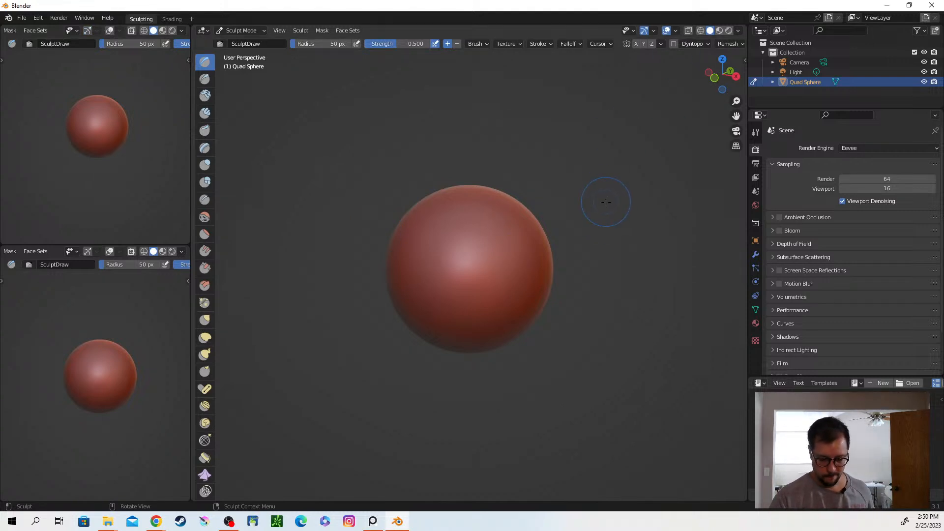
With the main viewport in front view and X symmetry on, carve paired eye sockets and raise a nose using the Draw brush.
key("grave")
left_click(592, 197)
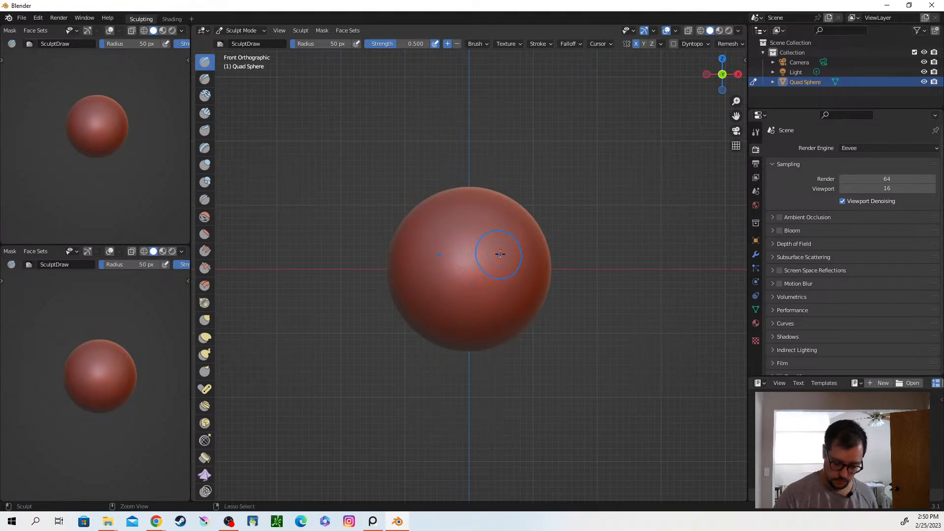
left_click_drag(497, 257, 470, 285, "ctrl")
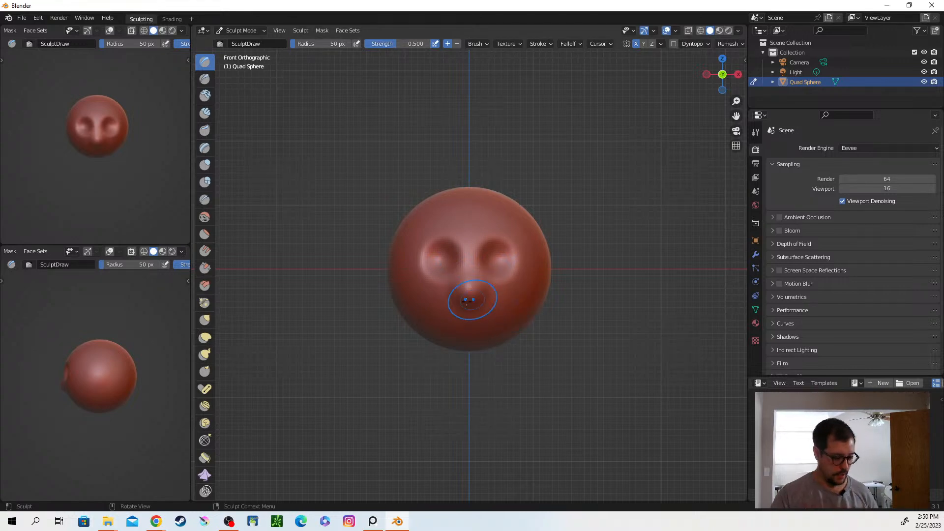
With the Grab brush at 148 px radius, pull the chin down and squeeze the sphere's sides into an egg-shaped head.
key("f")
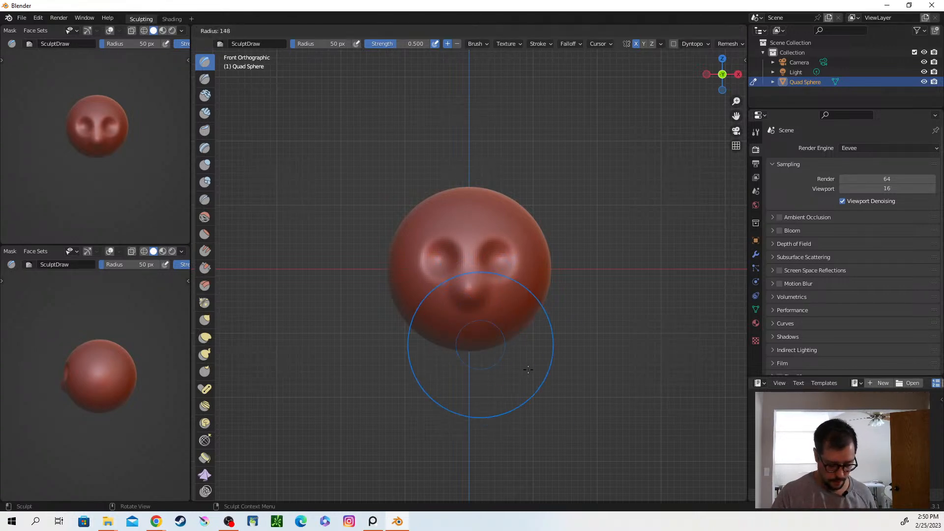
left_click(527, 368)
key("g")
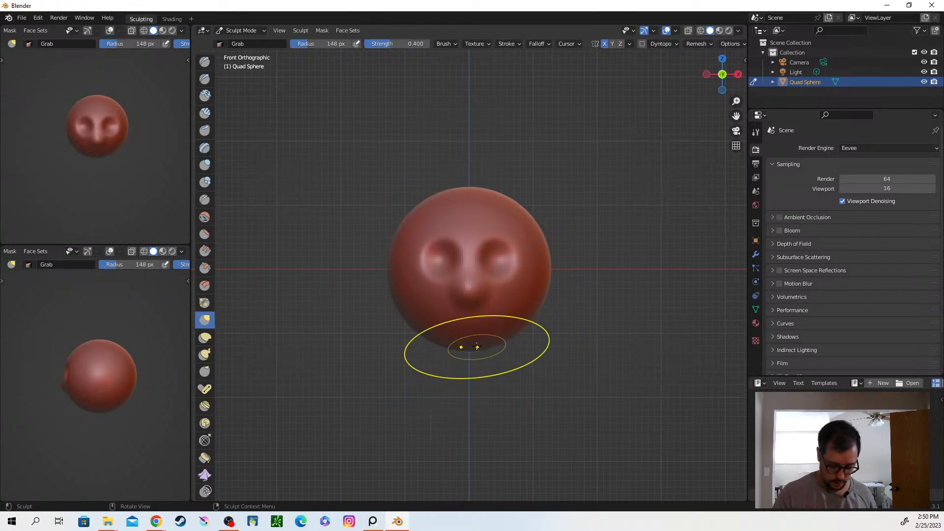
mouse_move(472, 340)
left_mouse_down()
mouse_move(472, 369)
mouse_move(515, 358)
mouse_move(525, 372)
left_mouse_up()
mouse_move(554, 265)
left_mouse_down()
mouse_move(534, 271)
mouse_move(535, 294)
left_mouse_up()
left_click_drag(528, 209, 519, 231)
mouse_move(405, 234)
left_mouse_down()
mouse_move(414, 243)
mouse_move(406, 237)
left_mouse_up()
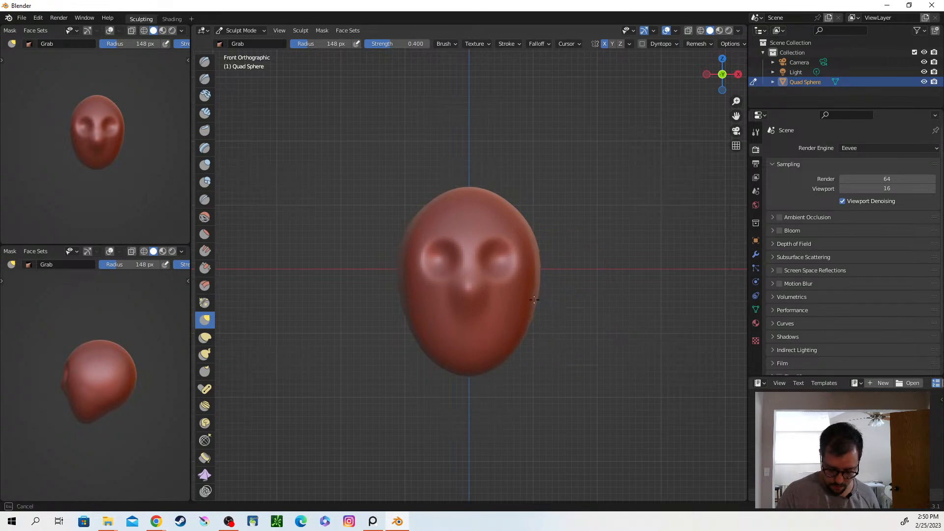
Narrow the lower jaw and raise the chin slightly with the Grab brush.
left_click_drag(523, 345, 508, 338)
left_click_drag(490, 368, 488, 359)
left_click_drag(463, 372, 465, 359)
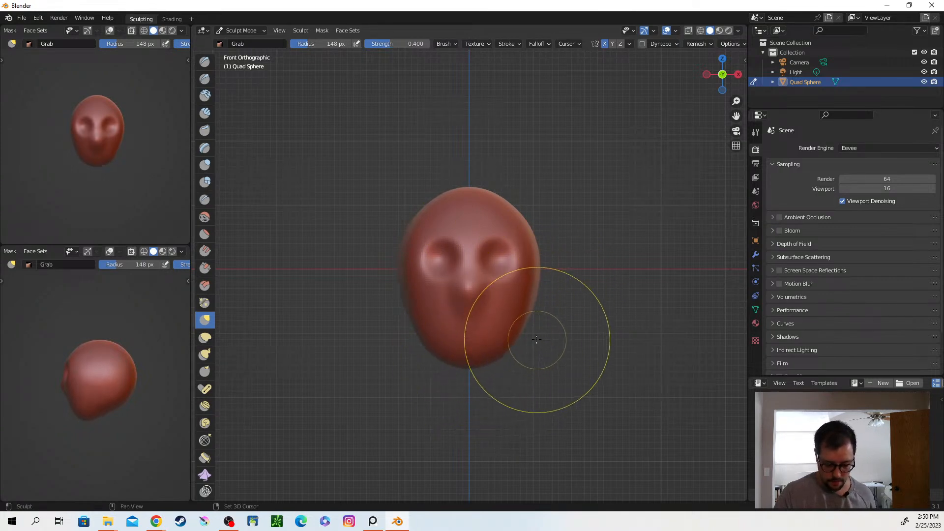
From the side, reshape the lower back of the skull with the Grab brush, enlarging its radius.
mouse_move(517, 335)
middle_mouse_down("shift")
mouse_move(521, 322)
mouse_move(482, 326)
middle_mouse_up("shift")
mouse_move(576, 316)
middle_mouse_down()
mouse_move(554, 316)
mouse_move(574, 319)
middle_mouse_up()
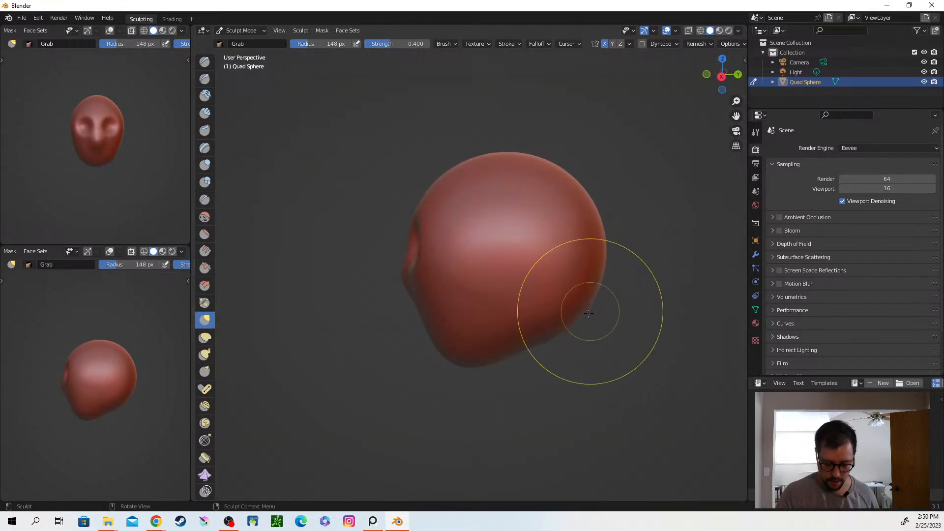
left_click_drag(581, 297, 595, 291)
key("f")
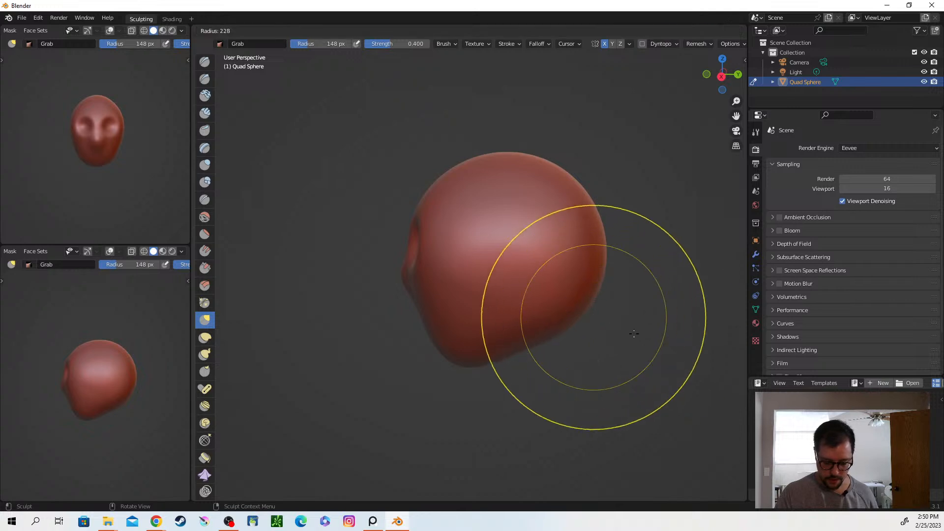
left_click(551, 323)
mouse_move(551, 323)
middle_mouse_down()
mouse_move(526, 319)
mouse_move(549, 305)
middle_mouse_up()
Refine the lower face and cheek area with small Grab strokes from a turned view, resizing the brush between strokes.
middle_click_drag(531, 343, 412, 297)
middle_click_drag(452, 324, 430, 315)
key("f")
left_click(403, 323)
left_click_drag(417, 301, 412, 311)
key("f")
left_click(436, 278)
mouse_move(387, 237)
left_mouse_down()
mouse_move(395, 226)
mouse_move(394, 257)
mouse_move(411, 250)
left_mouse_up()
With the Grab brush at 125 px radius, pull the brow down over the eye sockets and adjust the area beneath them.
key("f")
left_click(372, 206)
mouse_move(410, 203)
left_mouse_down()
mouse_move(398, 206)
mouse_move(407, 231)
mouse_move(410, 223)
left_mouse_up()
left_click_drag(398, 271, 404, 279)
mouse_move(420, 219)
left_mouse_down()
mouse_move(429, 233)
mouse_move(438, 225)
mouse_move(449, 260)
mouse_move(432, 261)
mouse_move(427, 249)
mouse_move(478, 255)
mouse_move(487, 269)
mouse_move(492, 249)
left_mouse_up()
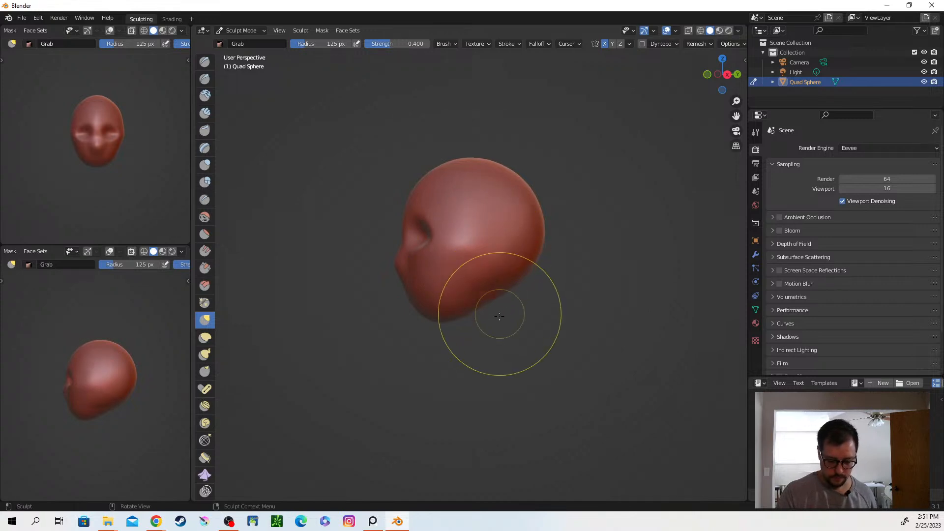
Refine the middle of the face around the nose with the Grab brush at 92 px radius.
mouse_move(497, 345)
middle_mouse_down()
mouse_move(493, 310)
mouse_move(584, 312)
middle_mouse_up()
left_click_drag(445, 258, 445, 260)
mouse_move(421, 356)
middle_mouse_down()
mouse_move(438, 301)
mouse_move(423, 315)
middle_mouse_up()
key("f")
left_click(462, 312)
left_click_drag(396, 281, 396, 279)
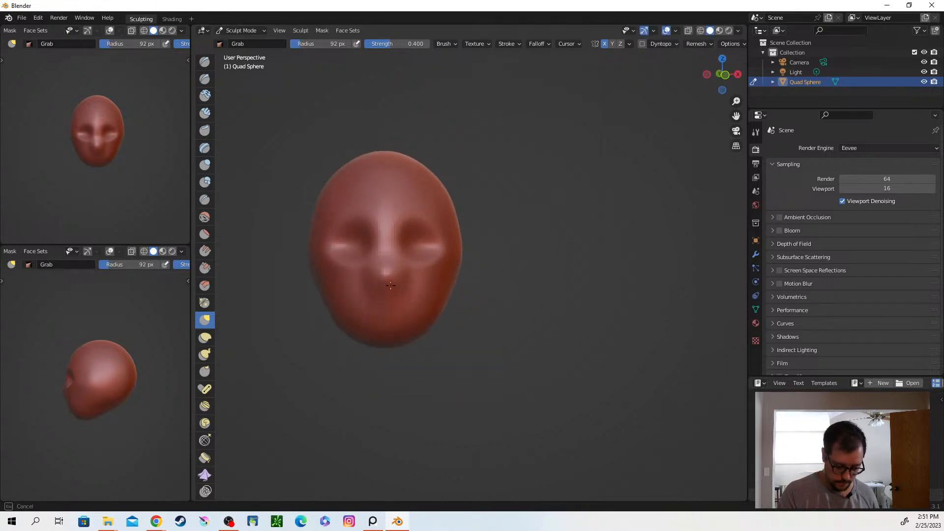
Slim the jaw, then the sides of the head, with the Grab brush, using a 198 px radius for the sides.
middle_click_drag(442, 328, 461, 301, "shift")
key("f")
left_click(485, 309)
left_click_drag(453, 295, 449, 297)
mouse_move(500, 320)
middle_mouse_down()
mouse_move(402, 318)
mouse_move(588, 326)
middle_mouse_up()
key("f")
left_click(485, 242)
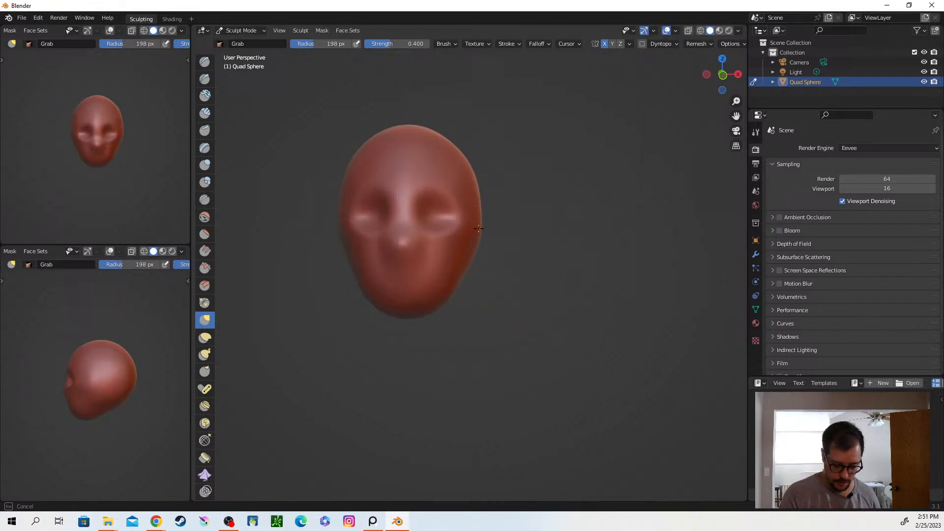
mouse_move(465, 301)
middle_mouse_down()
mouse_move(516, 316)
mouse_move(553, 310)
mouse_move(505, 302)
mouse_move(538, 320)
middle_mouse_up()
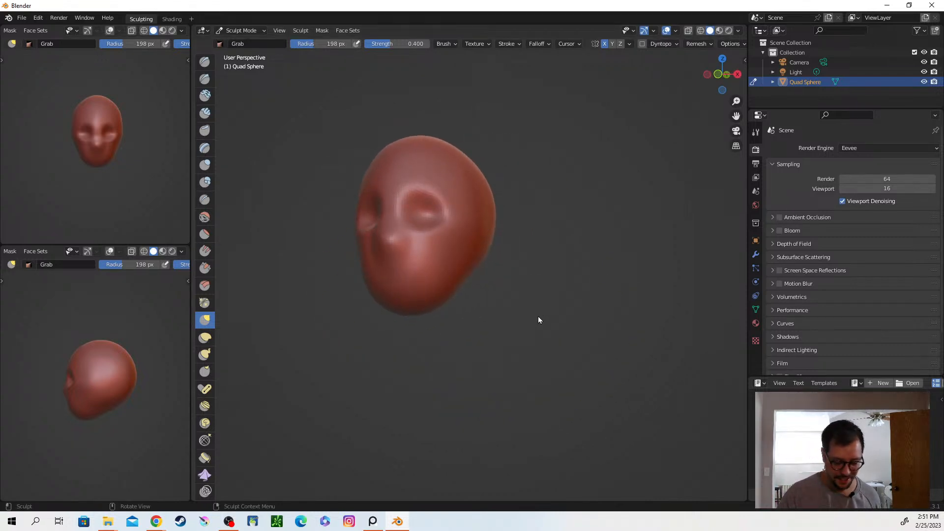
mouse_move(473, 347)
middle_mouse_down()
mouse_move(490, 363)
mouse_move(480, 344)
middle_mouse_up()
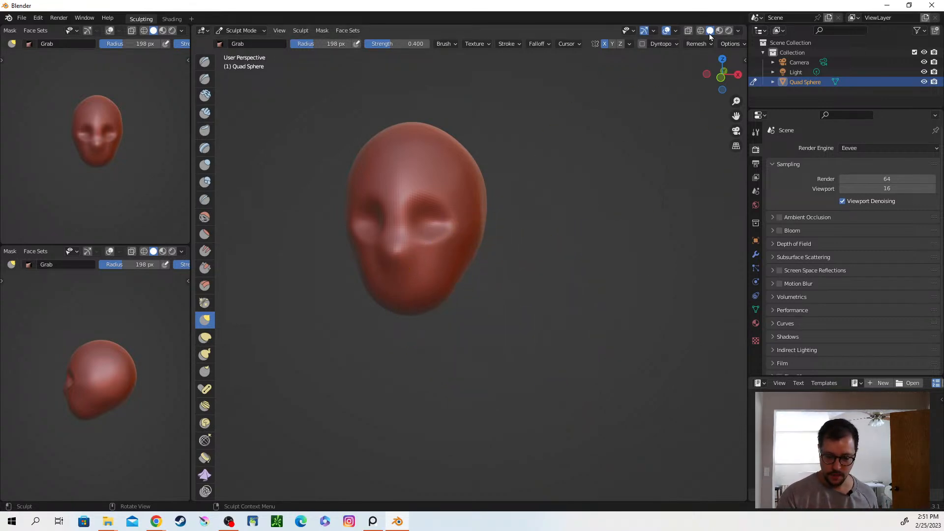
Show the floor grid and the axis lines in the main viewport's overlays.
left_click(676, 30)
left_click(652, 78)
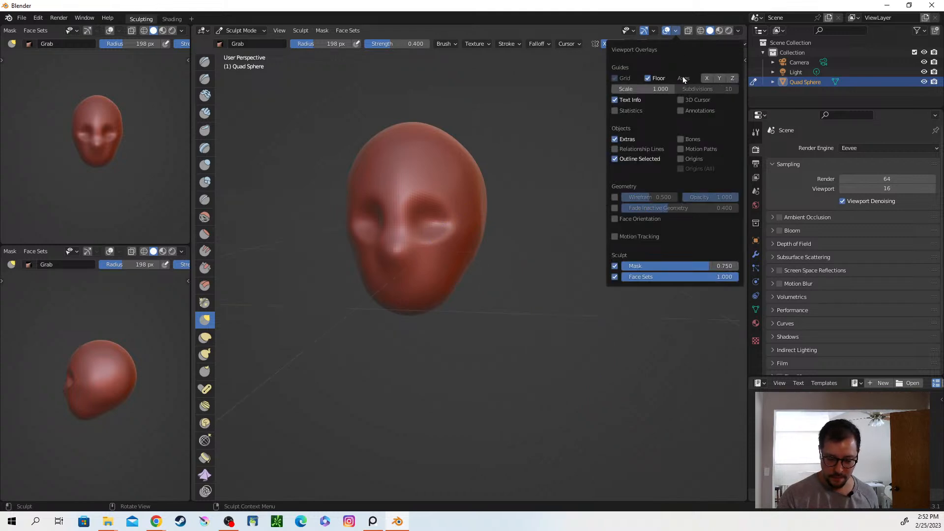
left_click(718, 78)
left_click(728, 78)
key("grave")
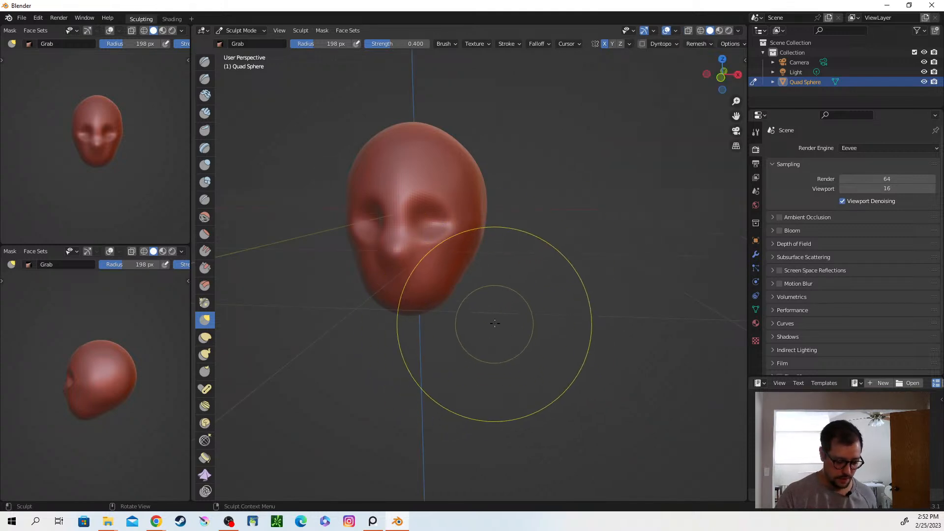
key("Escape")
In Object Mode, add a UV sphere for the torso and move it straight down along Z to below the head.
key("ctrl+Tab")
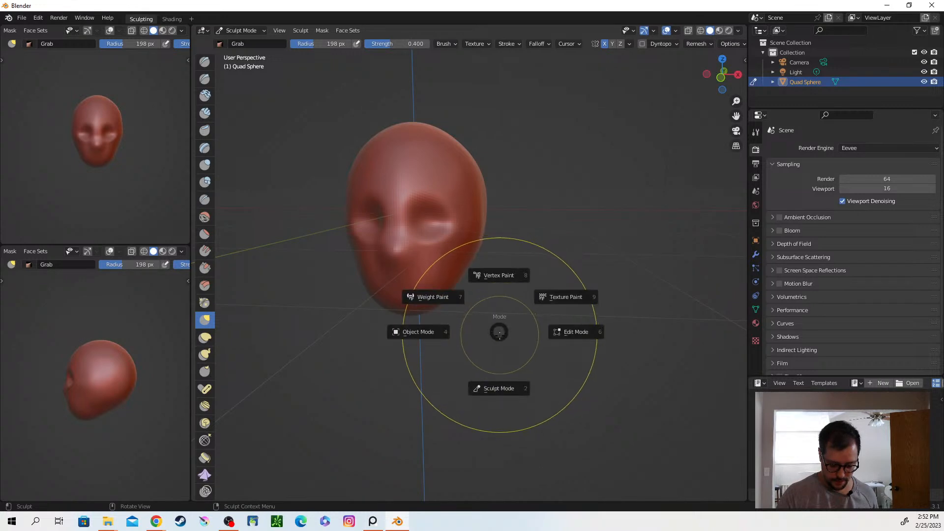
left_click(432, 339)
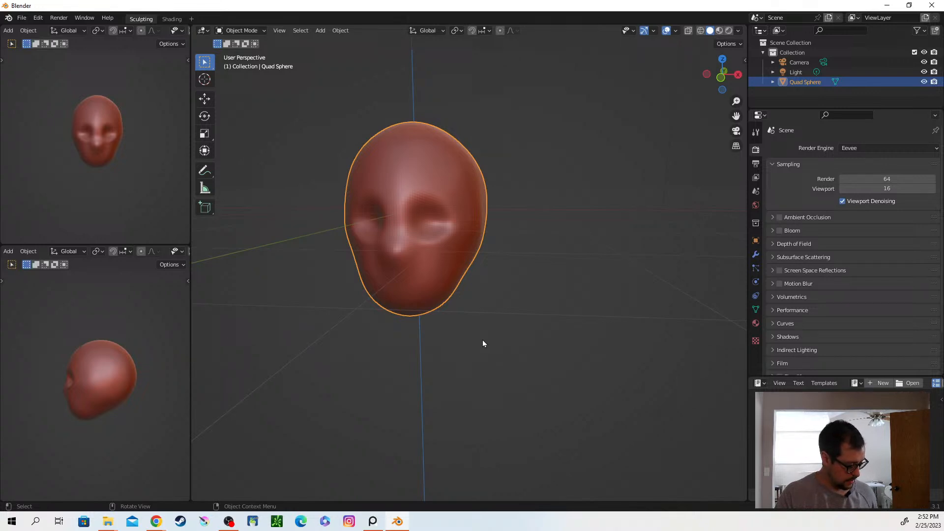
key("shift+a")
mouse_move(482, 311)
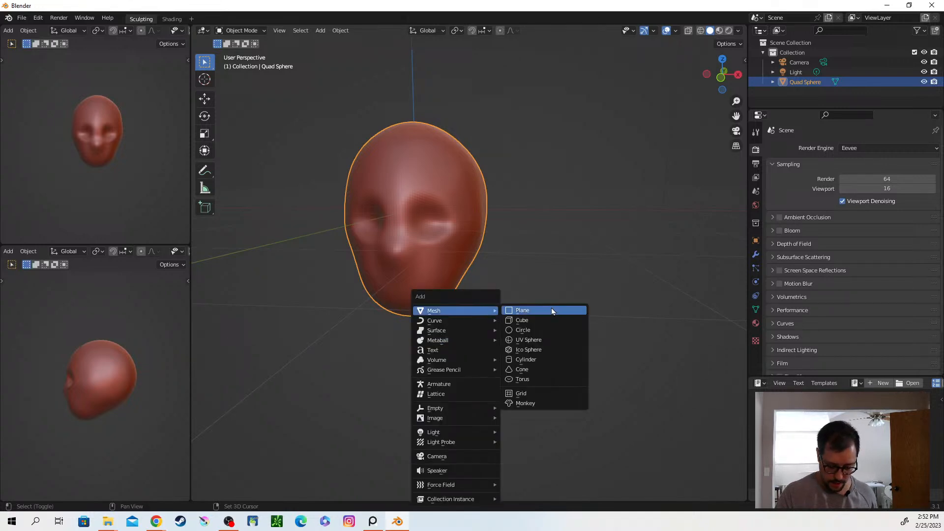
left_click(549, 336)
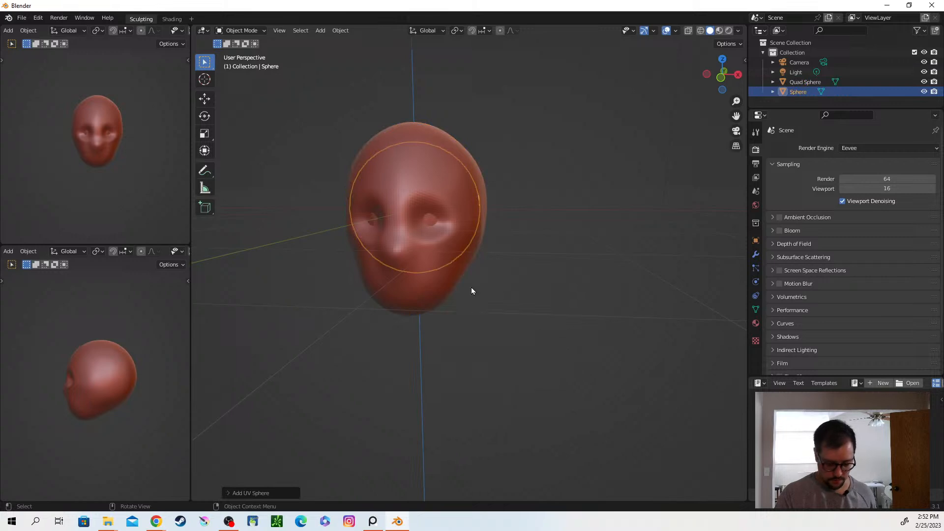
key("g")
key("z")
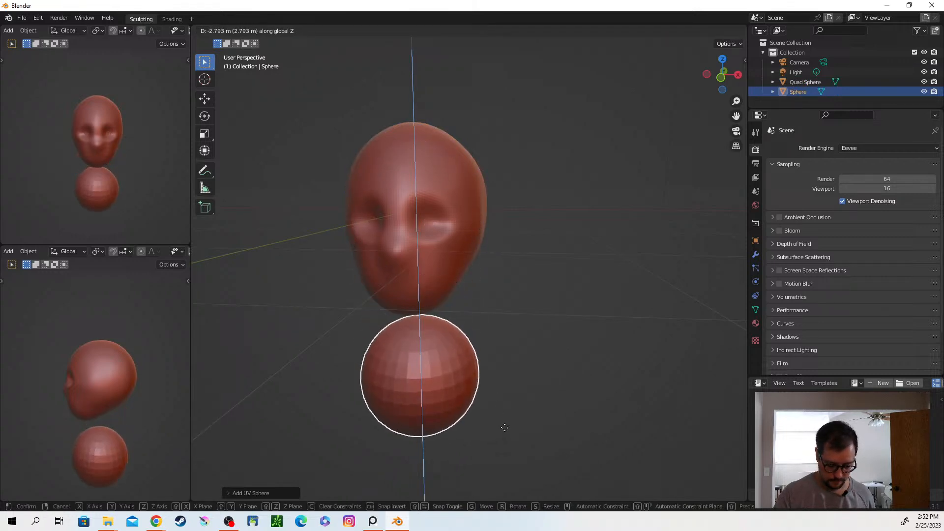
left_click(507, 439)
Enter Sculpt Mode on the new UV sphere.
middle_click_drag(535, 382, 467, 356)
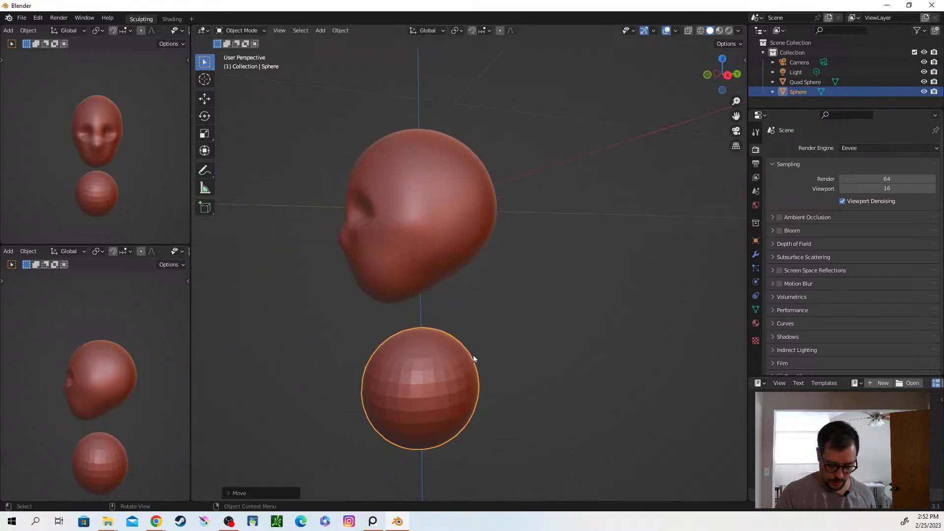
key("ctrl+Tab")
left_click(488, 370)
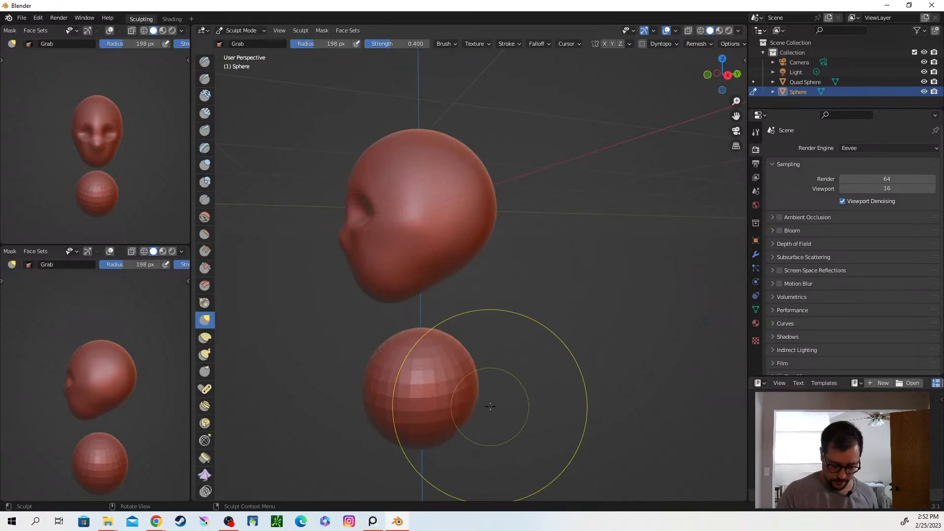
Try to pull the torso sphere's upper side outward with the Grab brush without symmetry, enlarging the radius to 290 px.
middle_click_drag(488, 370, 486, 284, "shift")
left_click_drag(465, 273, 501, 262)
mouse_move(531, 257)
middle_mouse_down()
mouse_move(459, 295)
mouse_move(540, 307)
middle_mouse_up()
left_click_drag(506, 274, 524, 267)
key("f")
left_click(544, 309)
middle_click_drag(544, 309, 489, 306)
left_click_drag(527, 276, 565, 260)
middle_click_drag(512, 289, 560, 303)
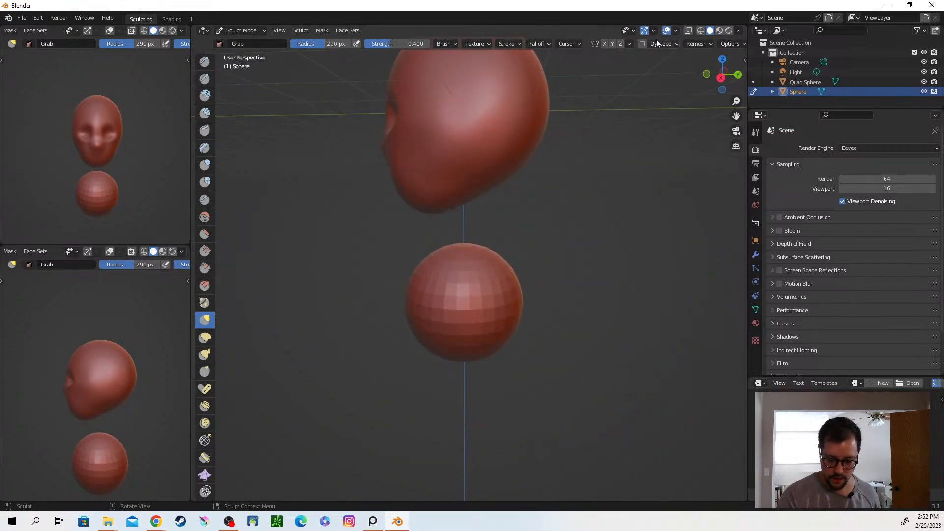
Turn on X symmetry for the torso sphere and pull its upper back outward with the Grab brush.
left_click(604, 43)
middle_click_drag(506, 99, 511, 206)
middle_click_drag(507, 268, 534, 268)
left_click_drag(535, 268, 547, 266)
middle_click_drag(708, 302, 650, 294)
With the Grab brush at 136 px radius, pull paired shoulders out of the torso sphere's upper sides.
key("f")
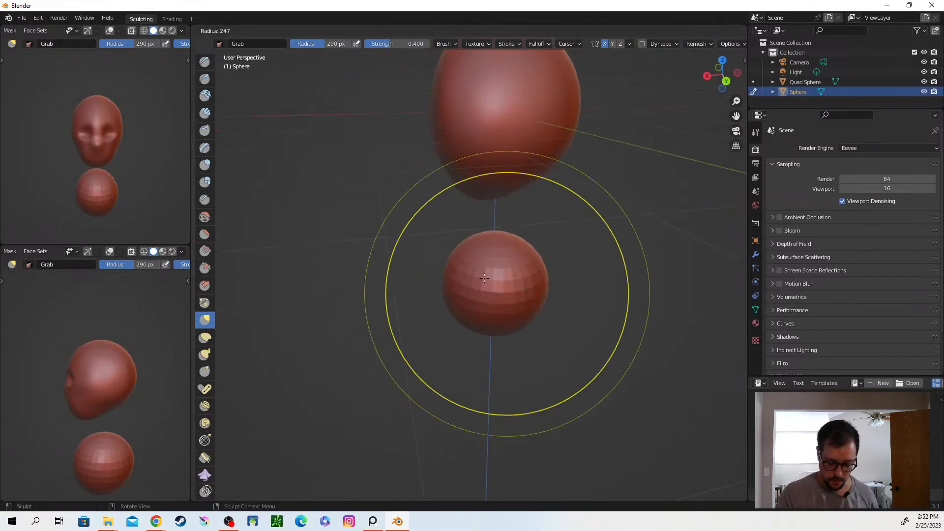
left_click(574, 294)
left_click_drag(537, 270, 563, 275)
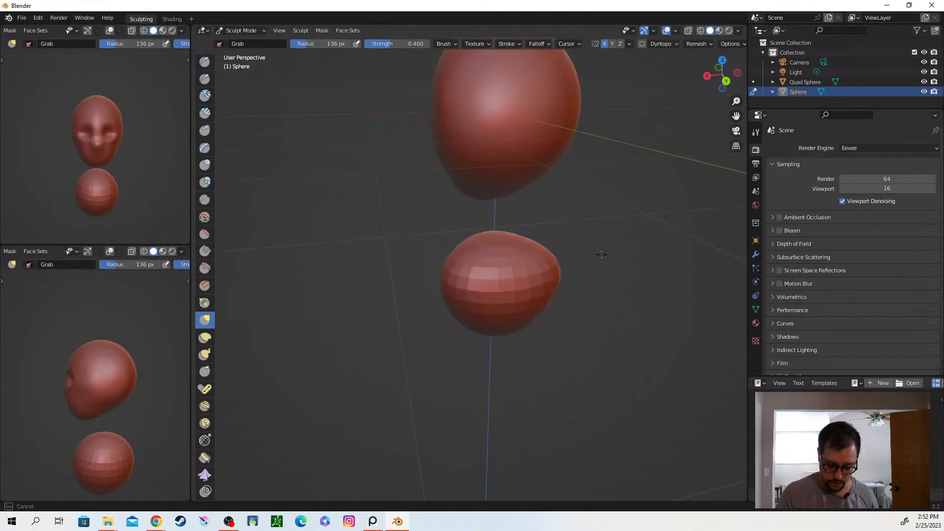
middle_click_drag(550, 280, 594, 288)
left_click_drag(568, 268, 574, 266)
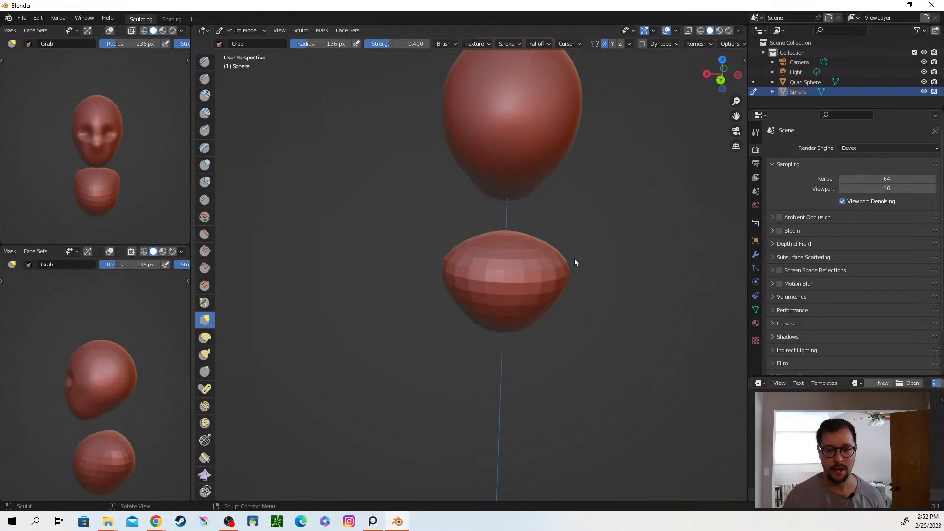
From the side, push the torso's front inward with the Grab brush at 213 px radius.
mouse_move(521, 295)
middle_mouse_down()
mouse_move(608, 299)
mouse_move(573, 312)
mouse_move(600, 295)
middle_mouse_up()
key("f")
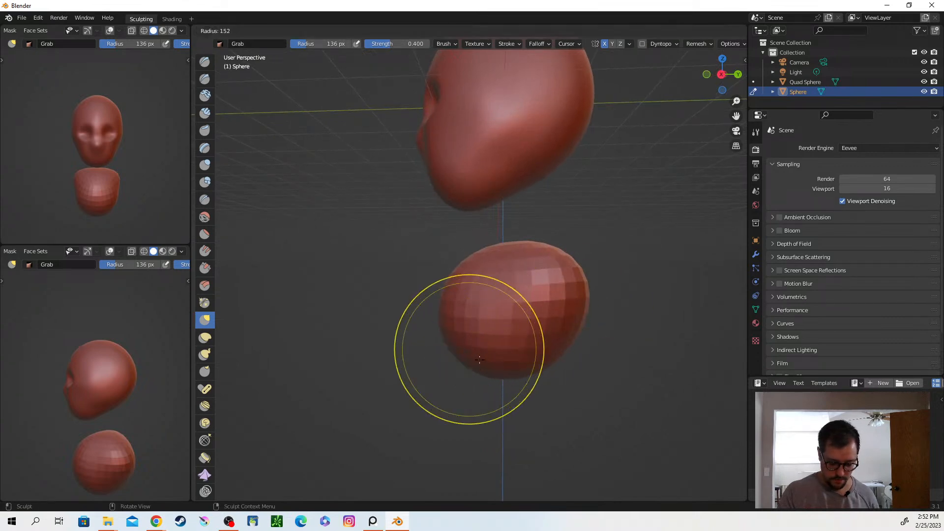
left_click(449, 347)
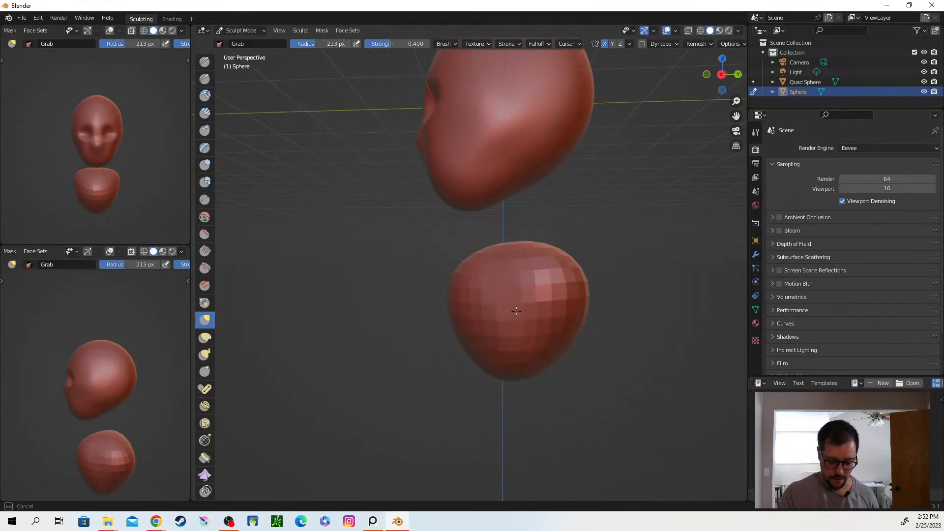
middle_click_drag(478, 327, 481, 365)
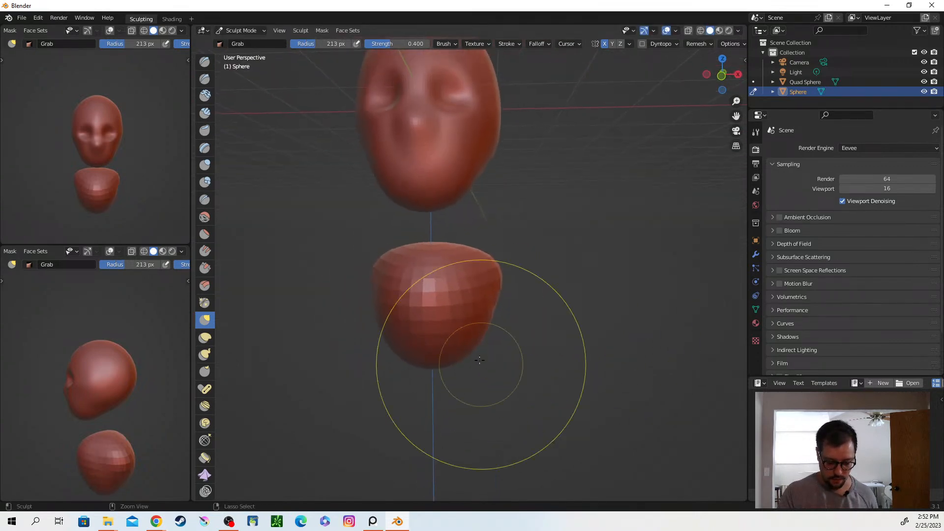
Widen the upper torso at the shoulders and stretch its lower end downward into a tapered shape.
mouse_move(451, 247)
left_mouse_down()
mouse_move(456, 233)
mouse_move(507, 266)
left_mouse_up()
middle_click_drag(533, 288, 560, 279)
left_click_drag(558, 279, 567, 280)
middle_click_drag(603, 299, 497, 305)
middle_click_drag(639, 329, 577, 219, "shift")
left_click_drag(547, 251, 545, 381)
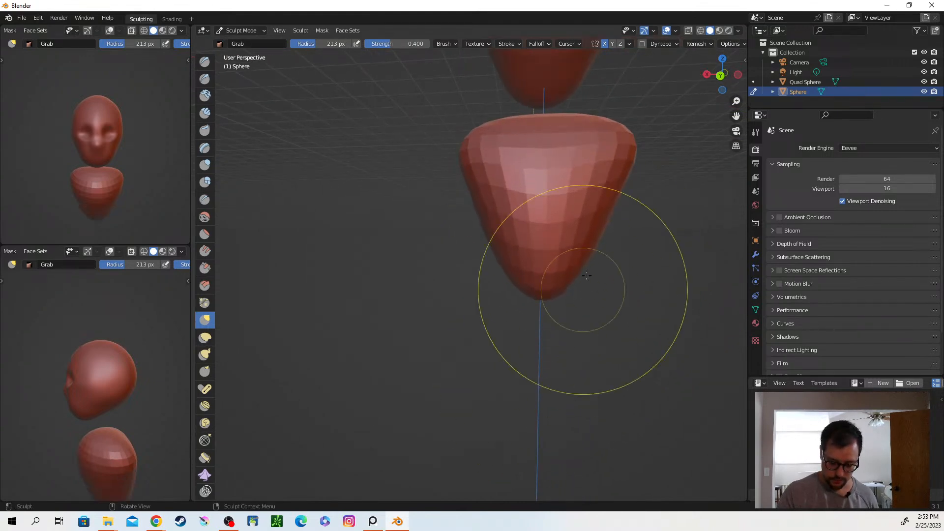
From the side, shift the front of the torso's lower end toward the back with the Grab brush.
middle_click_drag(602, 267, 578, 288)
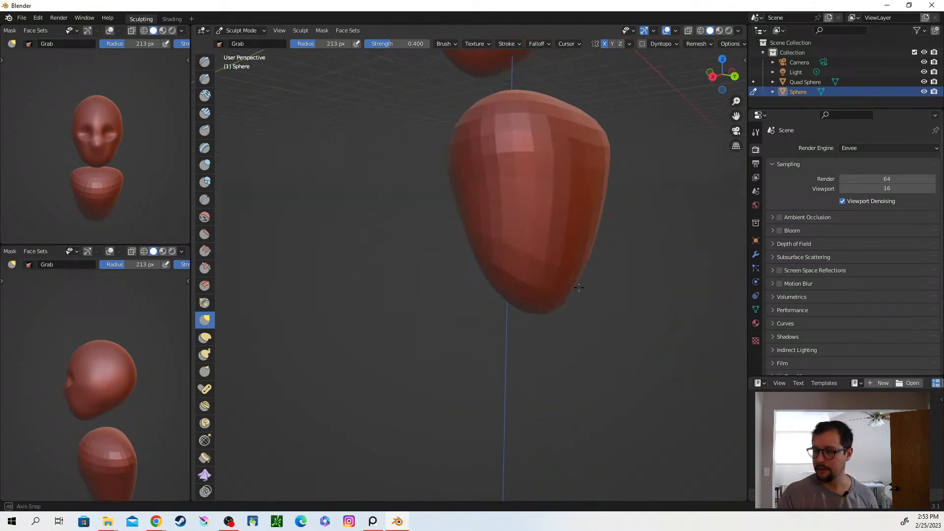
middle_click_drag(573, 327, 561, 304)
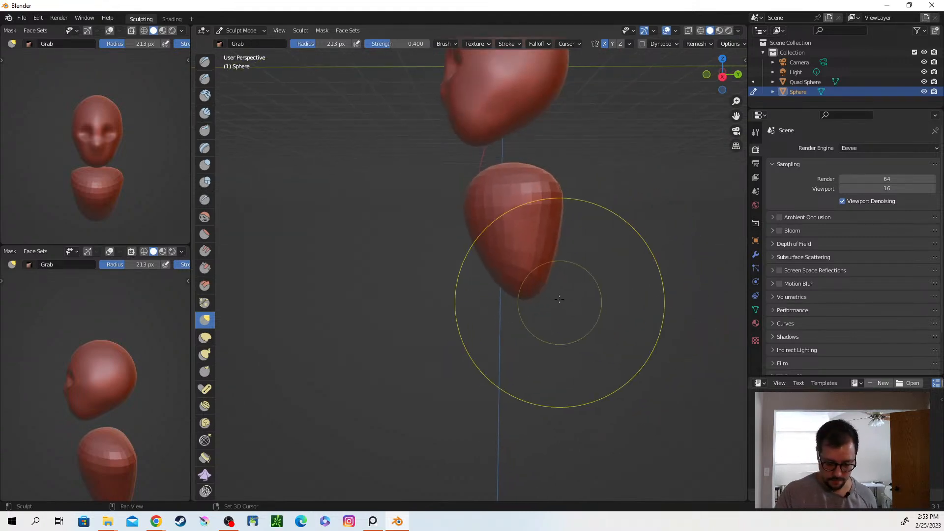
middle_click_drag(570, 259, 516, 284, "shift")
left_click_drag(485, 288, 524, 281)
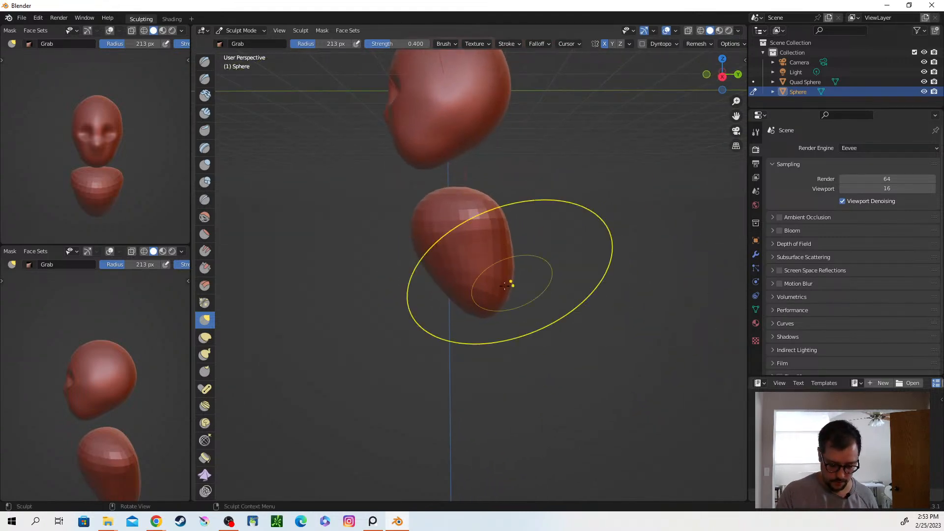
With the Grab brush at 129 px radius, raise the torso's top toward the neck and pull the shoulders farther out.
middle_click_drag(486, 248, 487, 259)
key("f")
left_click(463, 241)
middle_click_drag(523, 234, 501, 215)
mouse_move(501, 215)
left_mouse_down()
mouse_move(496, 159)
mouse_move(509, 160)
left_mouse_up()
middle_click_drag(550, 236, 512, 236)
left_click_drag(544, 211, 599, 209)
left_click_drag(555, 229, 563, 228)
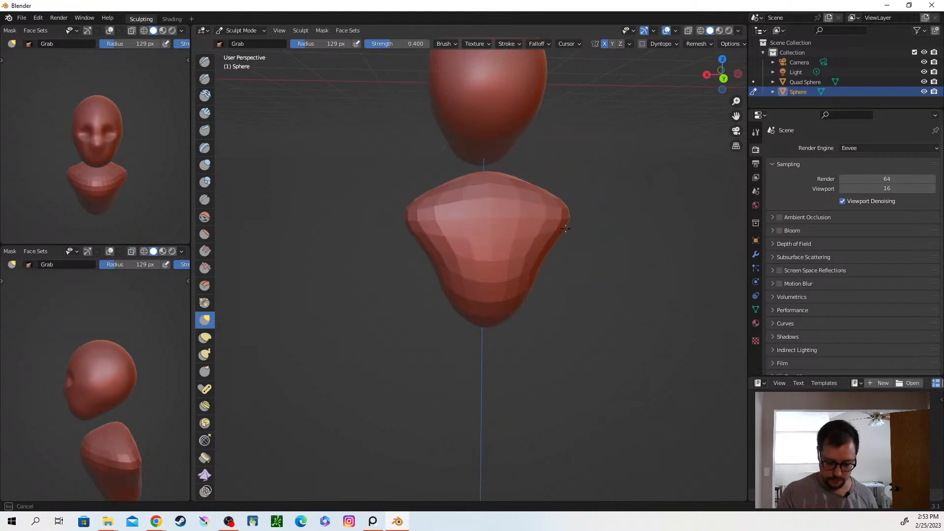
Refine the shoulders and the torso's side contour with short Grab strokes.
middle_click_drag(486, 253, 592, 293)
left_click_drag(605, 245, 605, 246)
left_click_drag(522, 261, 525, 279)
mouse_move(561, 294)
middle_mouse_down()
mouse_move(625, 293)
mouse_move(492, 317)
mouse_move(538, 330)
mouse_move(512, 309)
middle_mouse_up()
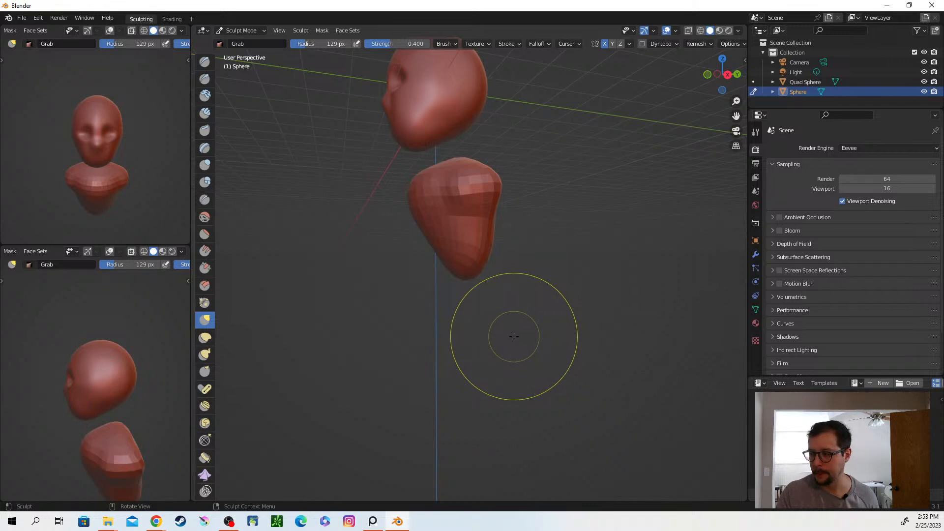
mouse_move(510, 326)
middle_mouse_down()
mouse_move(529, 273)
mouse_move(481, 284)
mouse_move(500, 343)
middle_mouse_up()
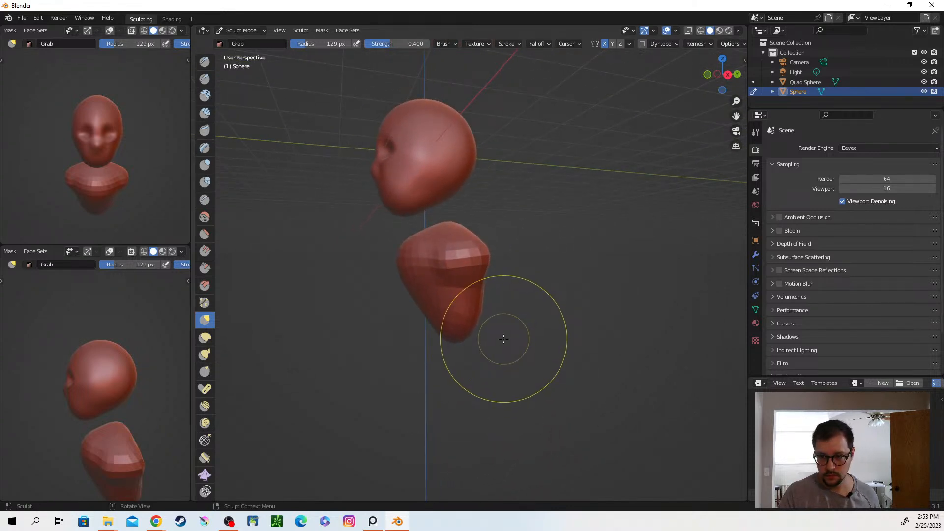
key("ctrl+q")
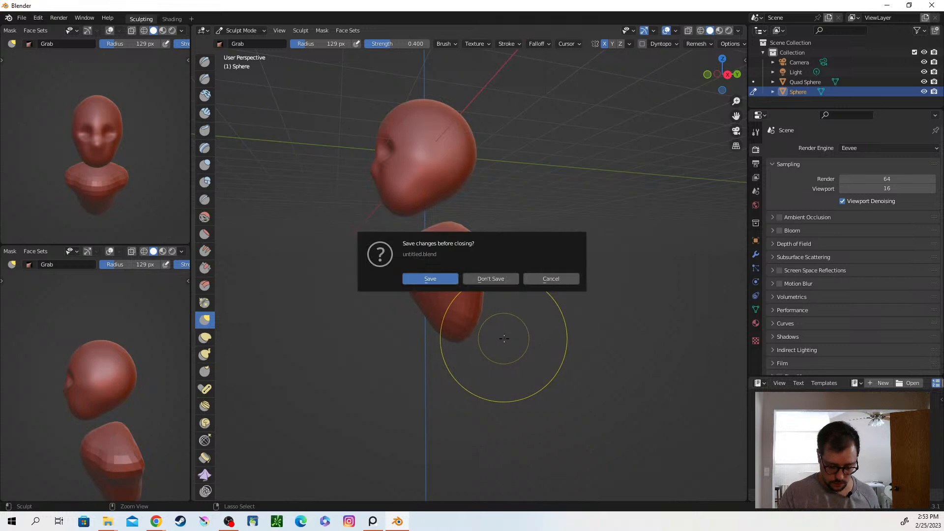
key("Escape")
key("ctrl+q")
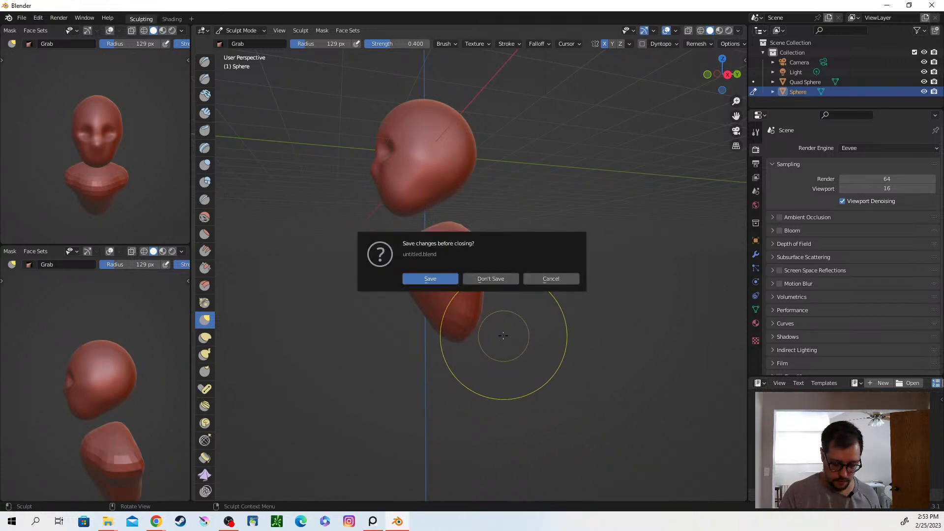
key("Escape")
Start saving the scene as a new file and add a new folder in D:\Blender\3.31.
left_click(22, 18)
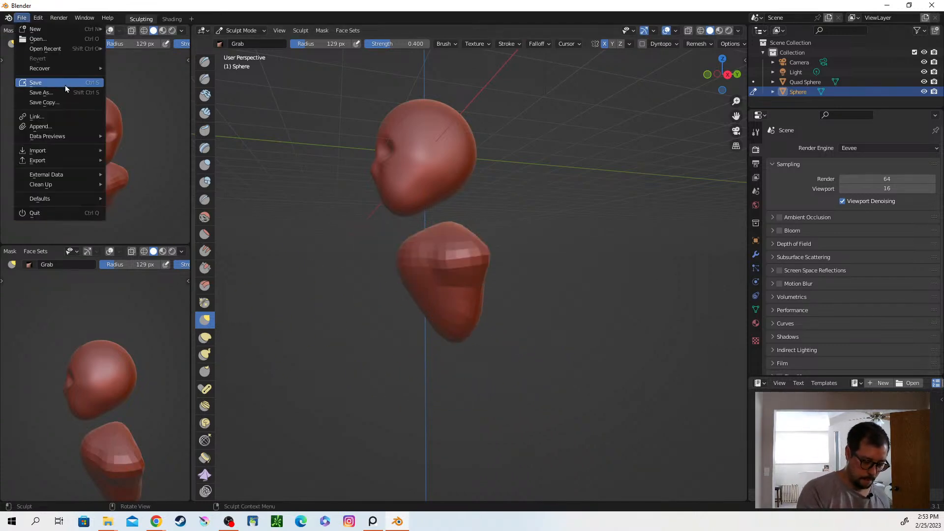
left_click(66, 95)
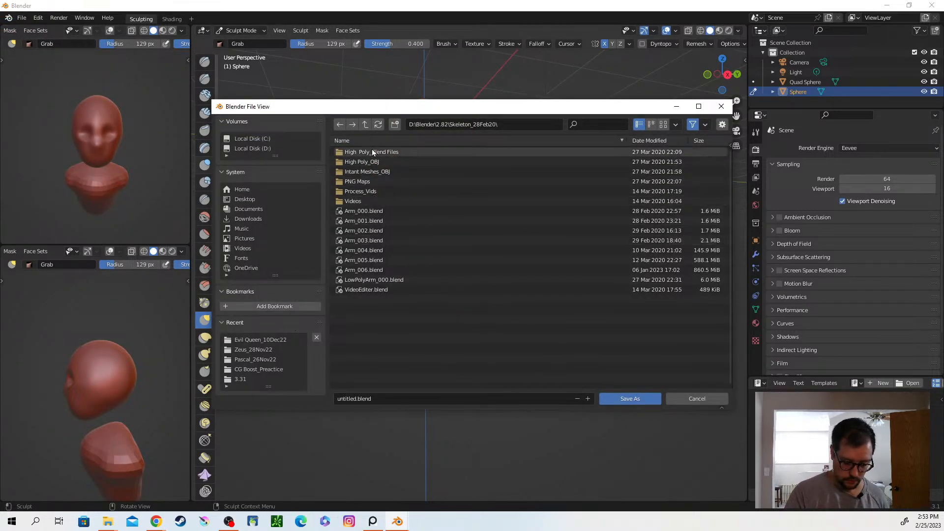
left_click(365, 124)
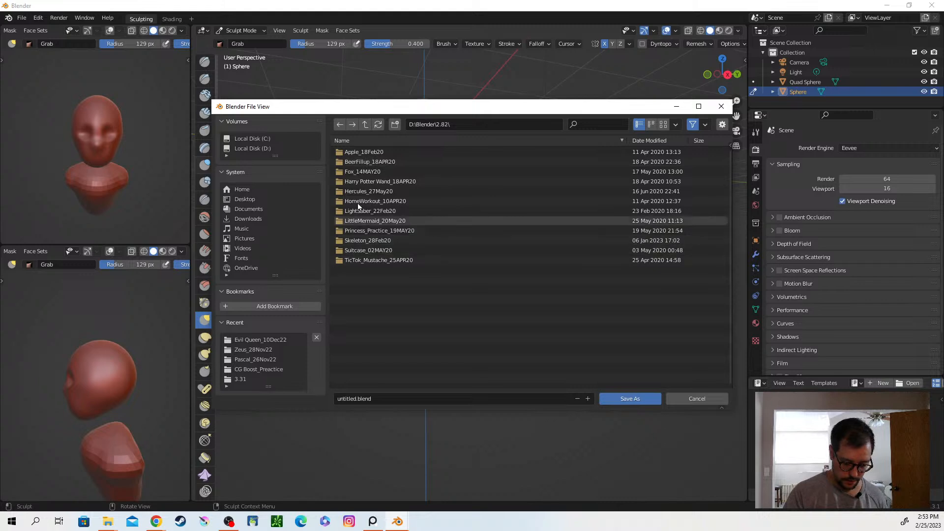
left_click(365, 124)
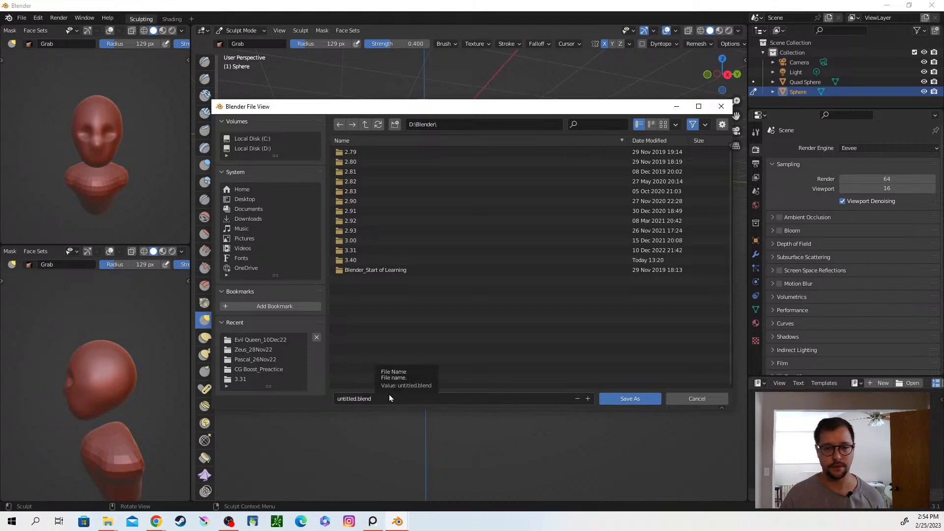
double_click(386, 250)
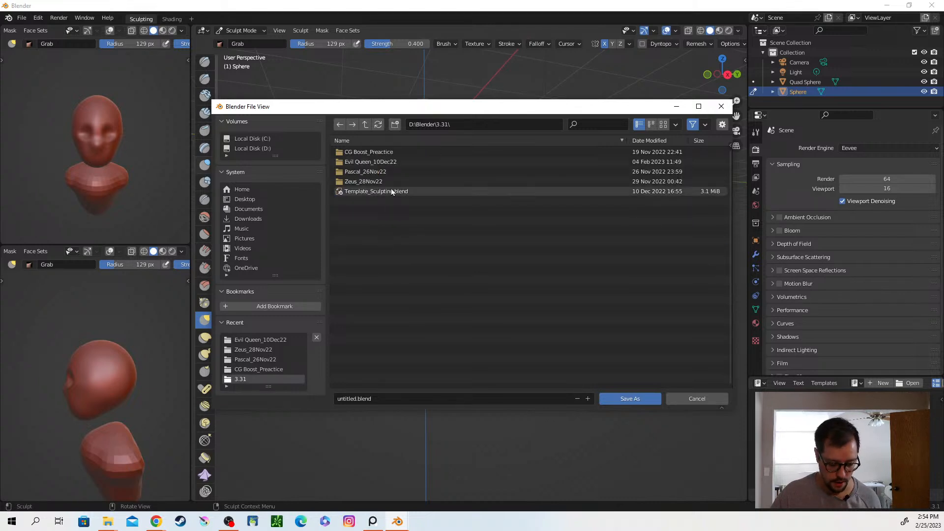
left_click(394, 124)
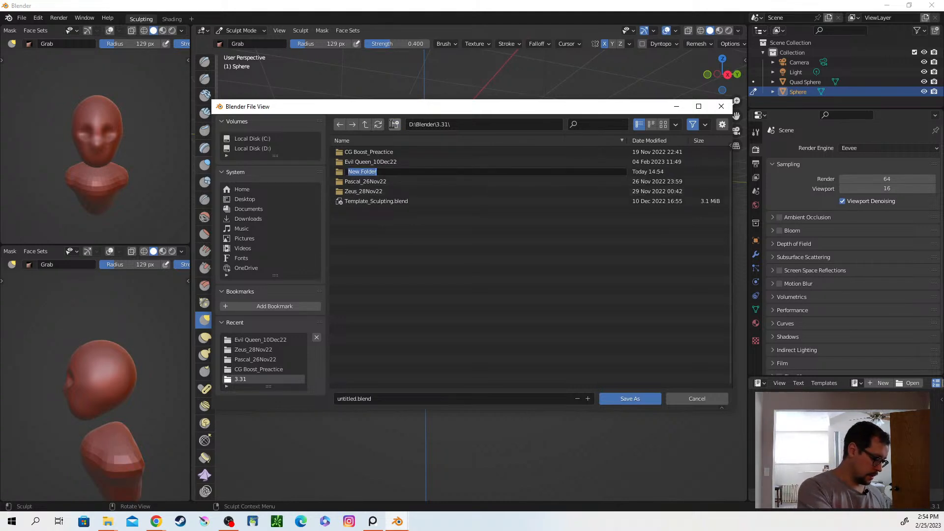
type("eLAS")
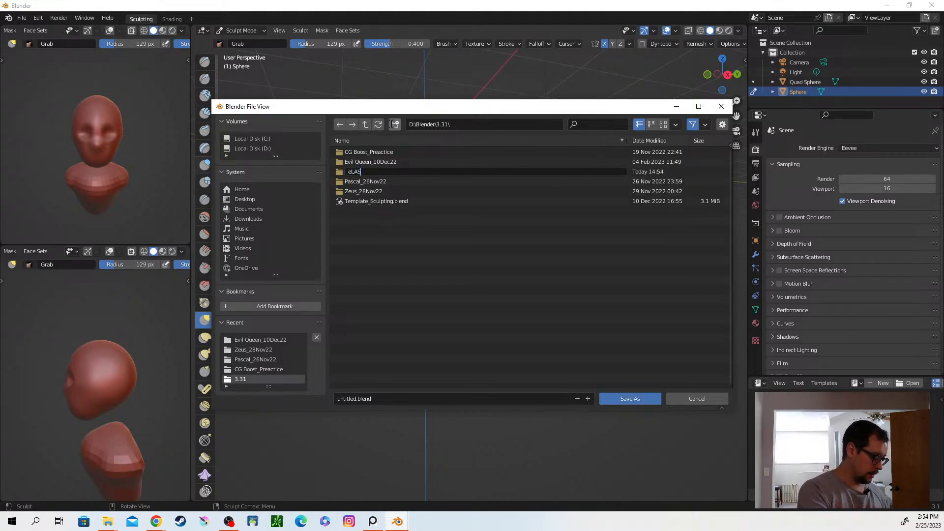
type("TIGIRL")
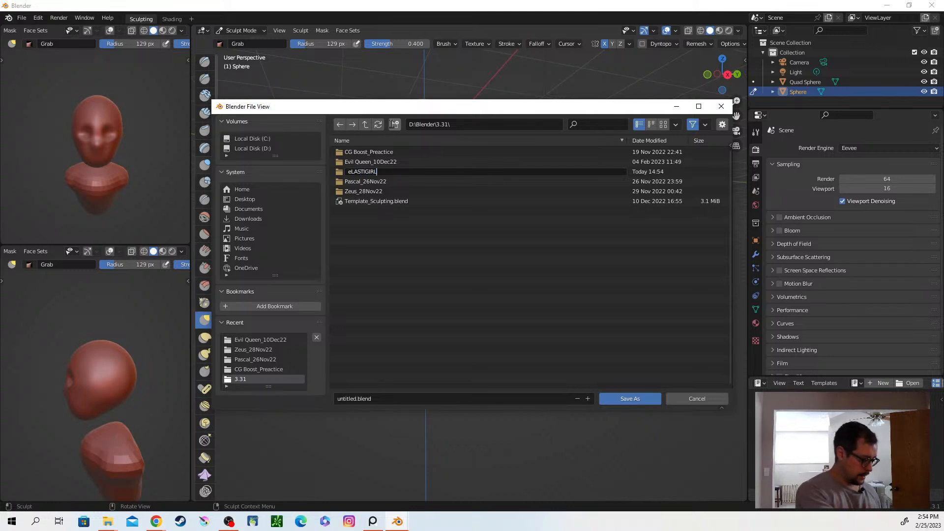
key("BackSpace")
key("BackSpace")
key("BackSpace")
key("BackSpace")
key("BackSpace")
key("BackSpace")
key("BackSpace")
key("BackSpace")
key("BackSpace")
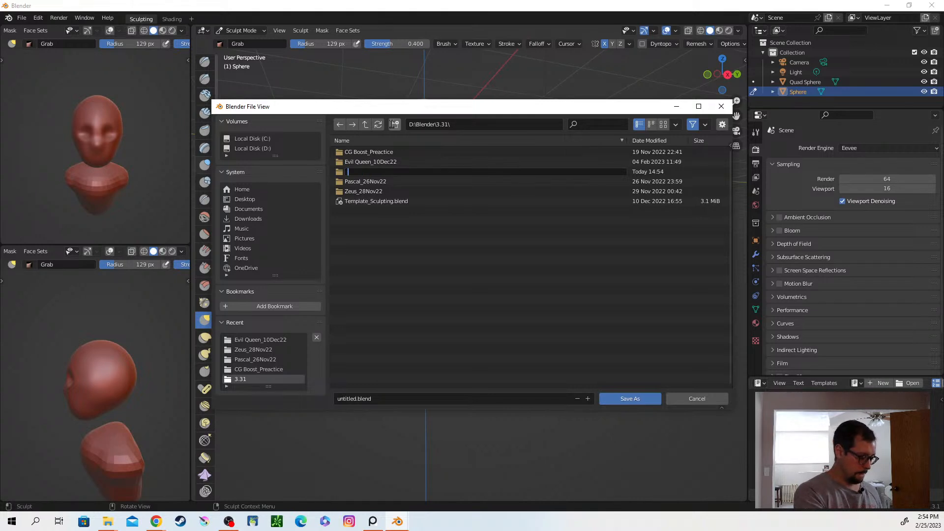
Name the new folder Elastigirl_25Feb23 and open it as the save location.
type("Ela")
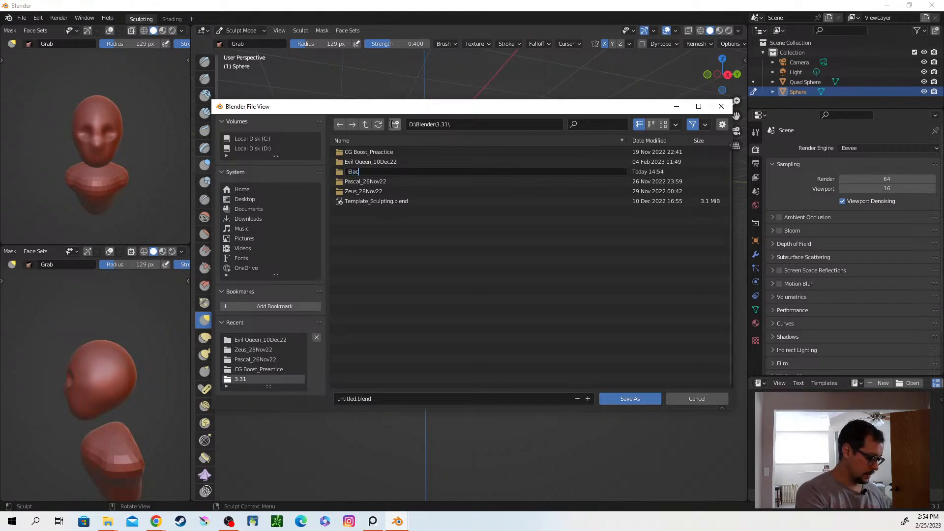
type("stigir")
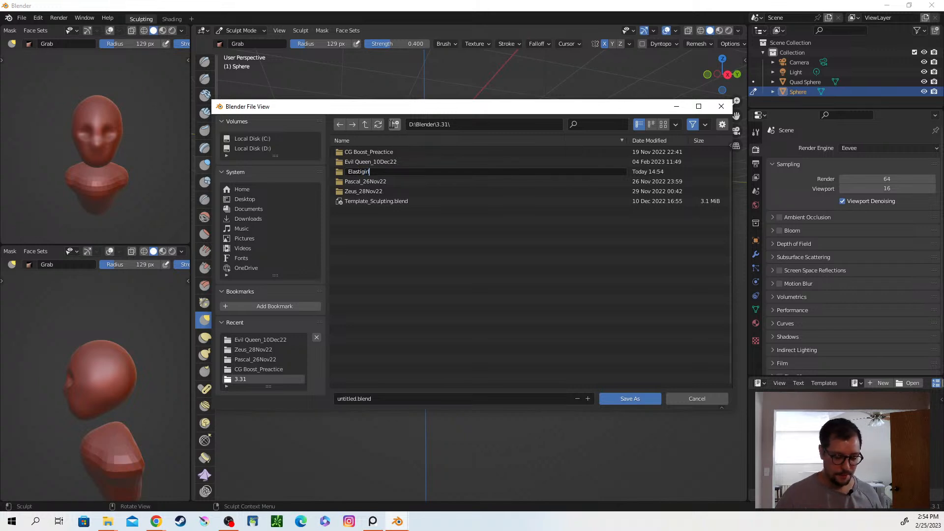
type("l")
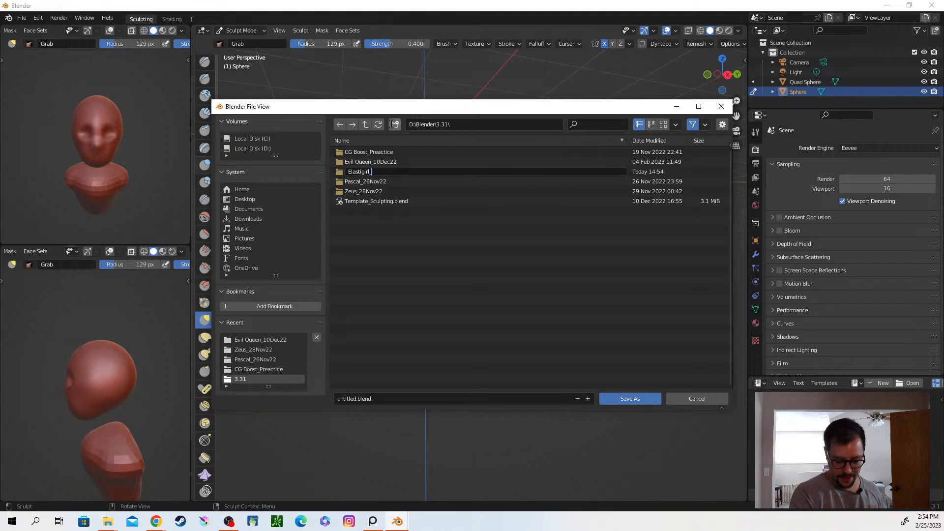
type("_25Feb23")
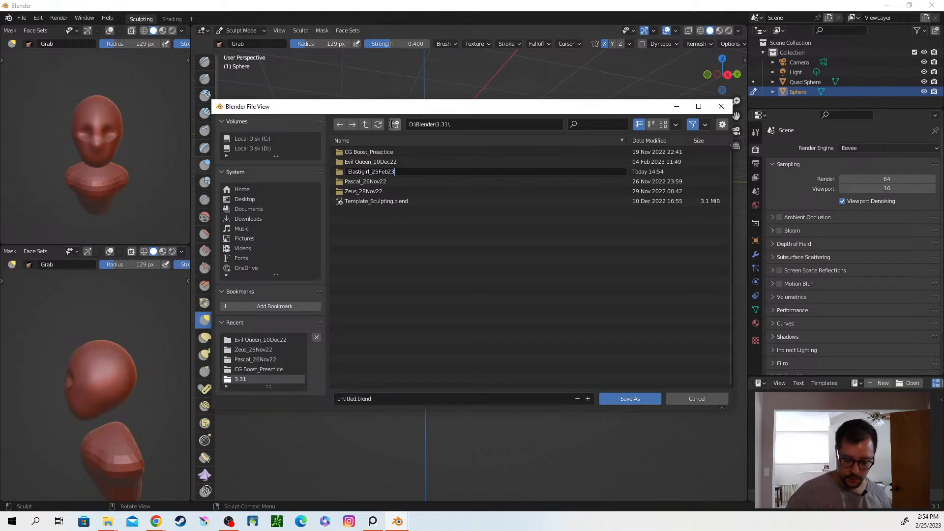
key("Return")
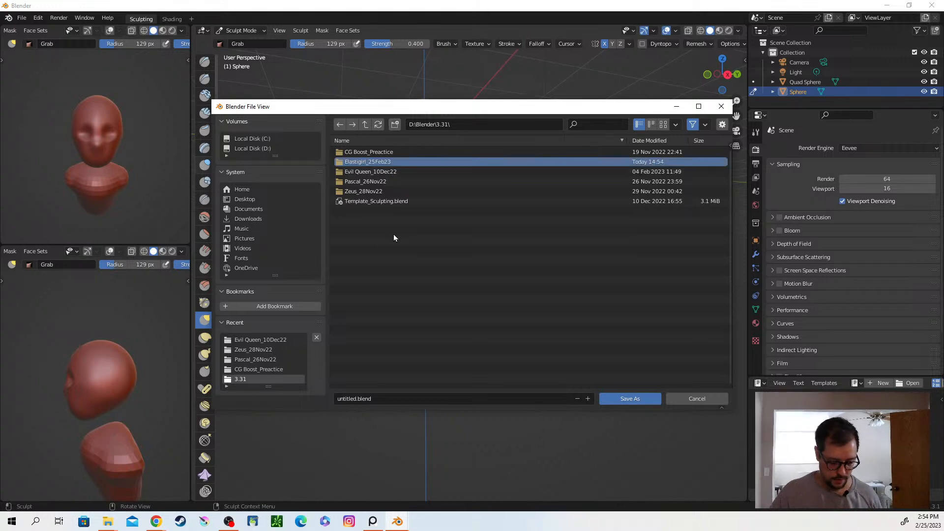
double_click(380, 168)
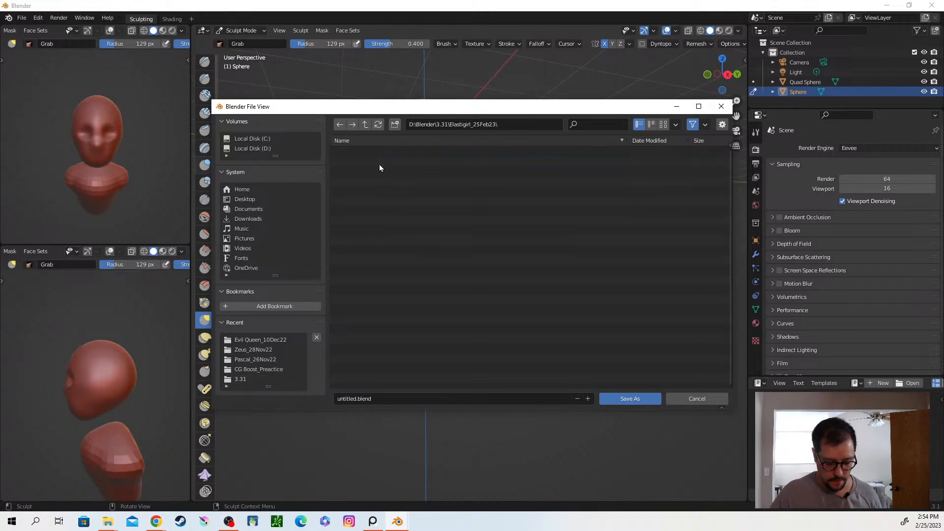
Name the file Elastigirl_000.blend and save it in the Elastigirl_25Feb23 folder.
left_click(366, 398)
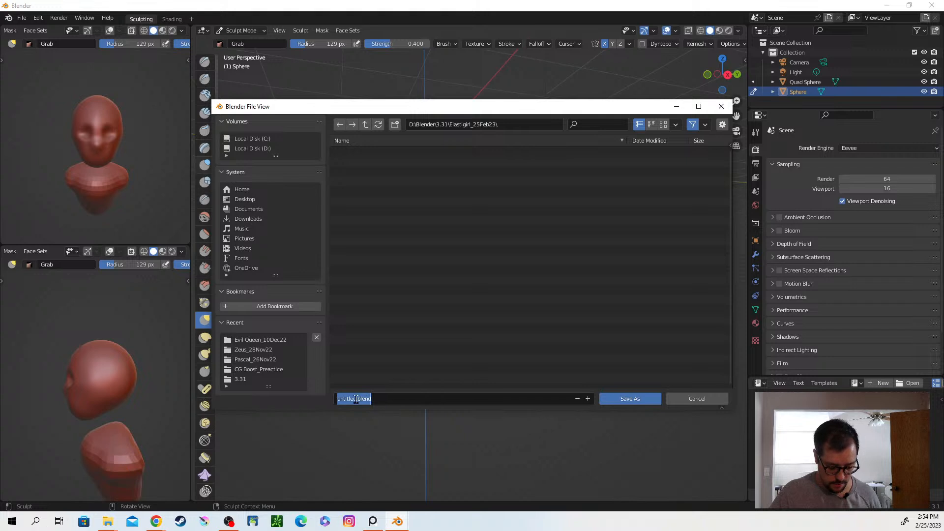
left_click(355, 398)
left_click_drag(355, 399, 326, 402)
key("BackSpace")
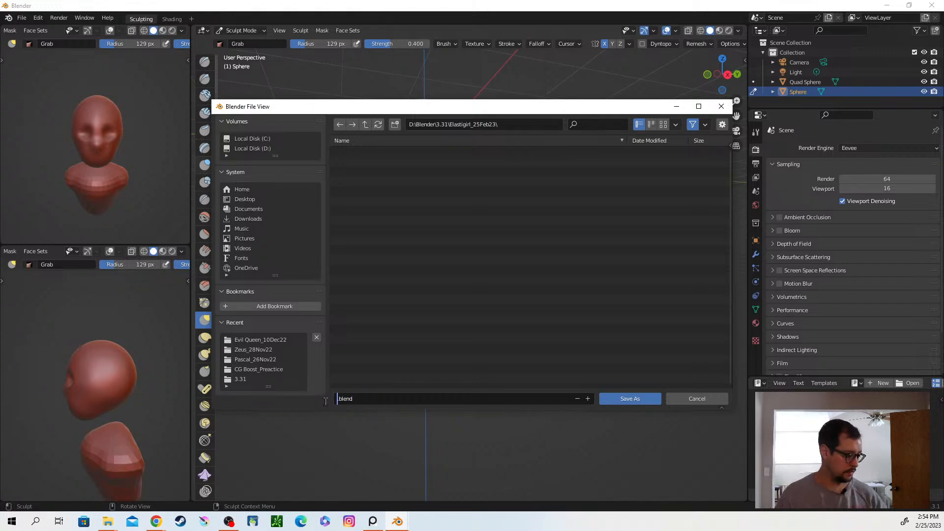
type("Elastic")
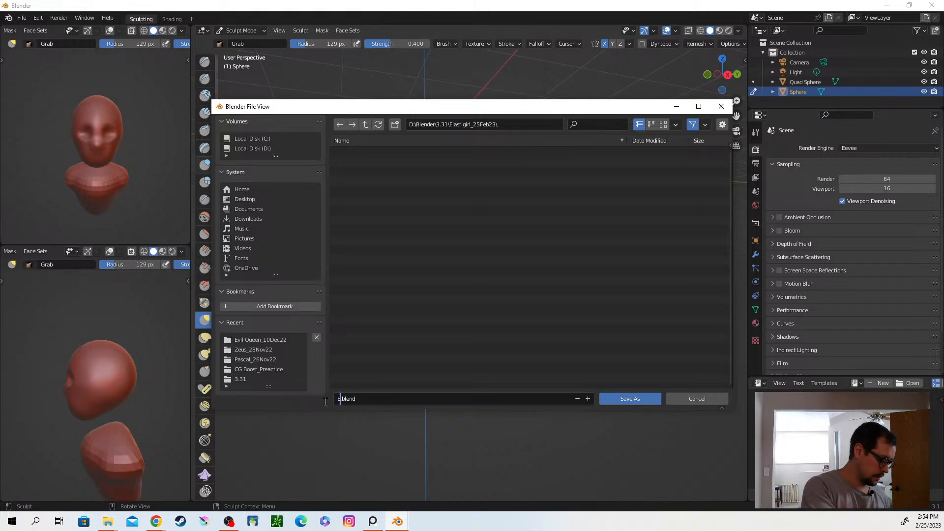
type("irl")
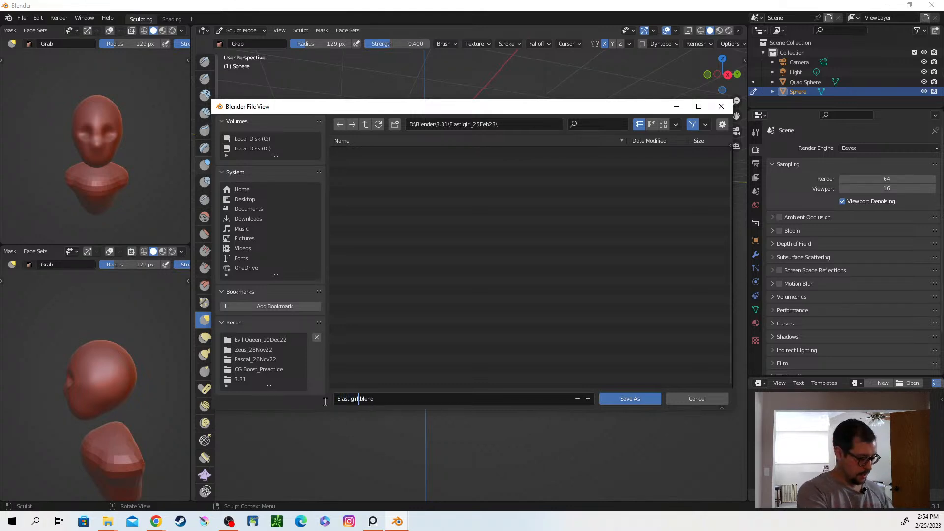
type("_0")
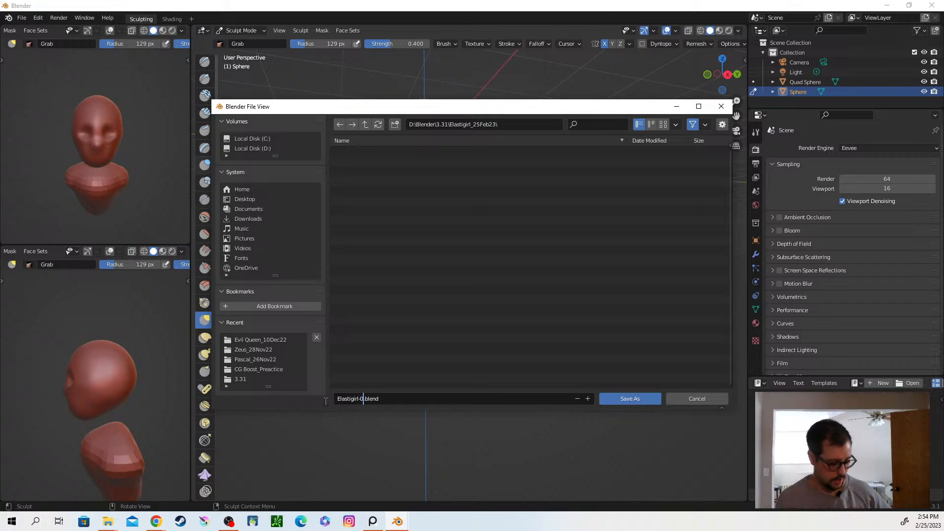
key("BackSpace")
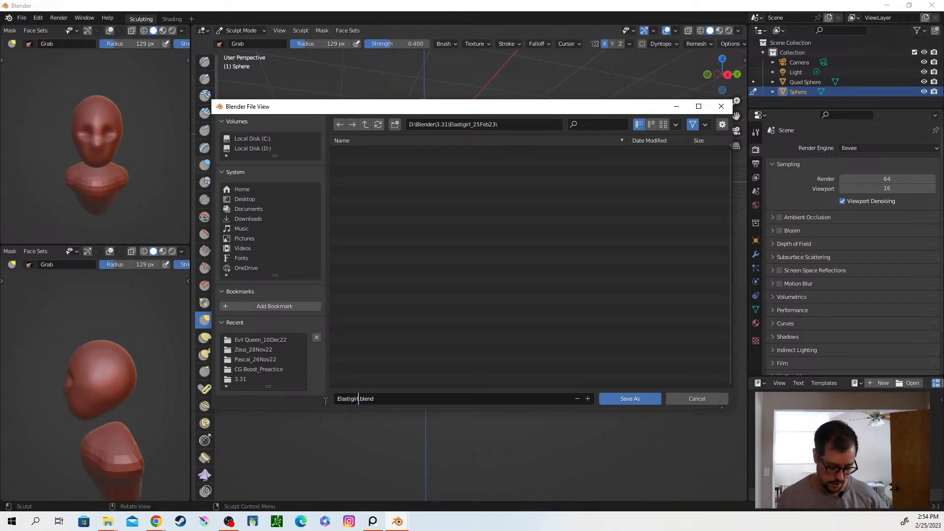
type("_")
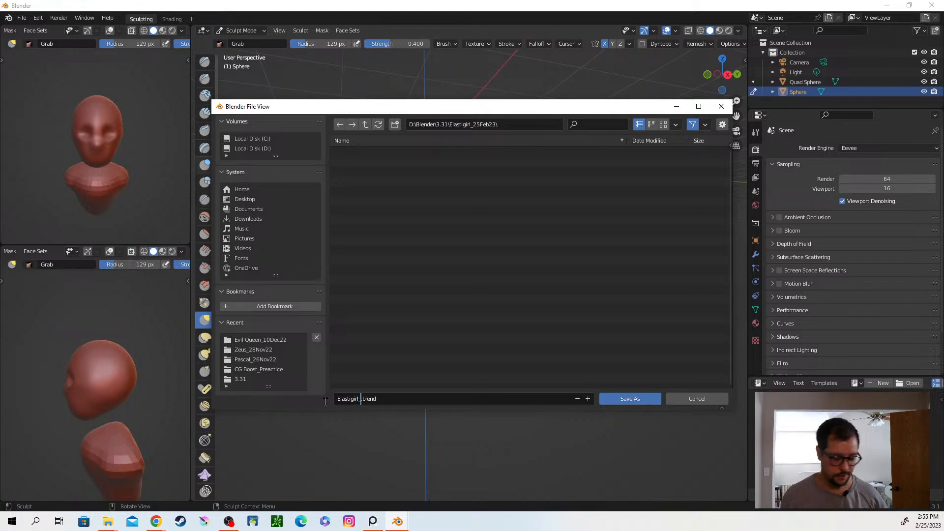
type("000")
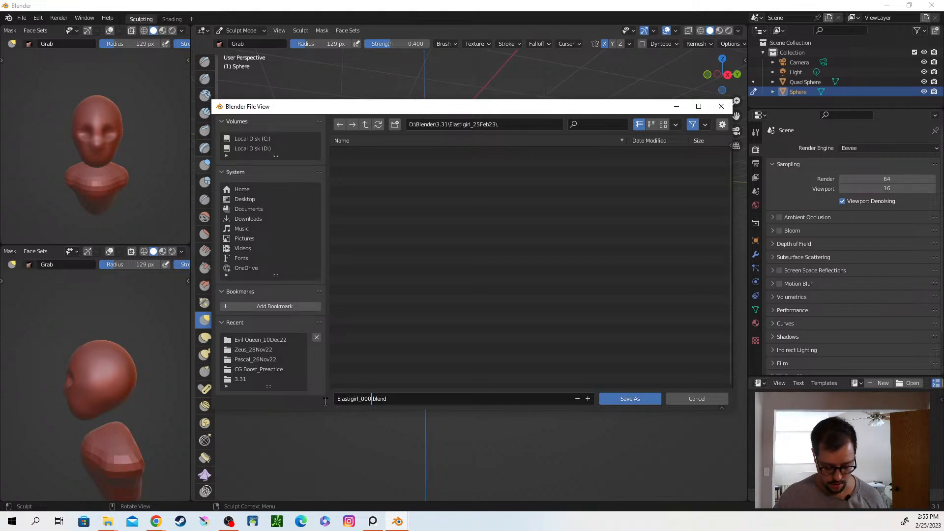
left_click(652, 399)
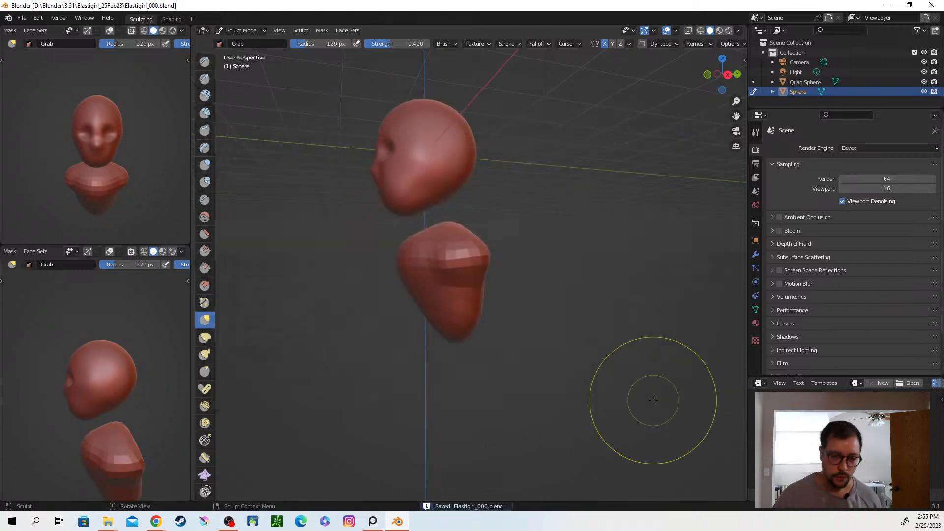
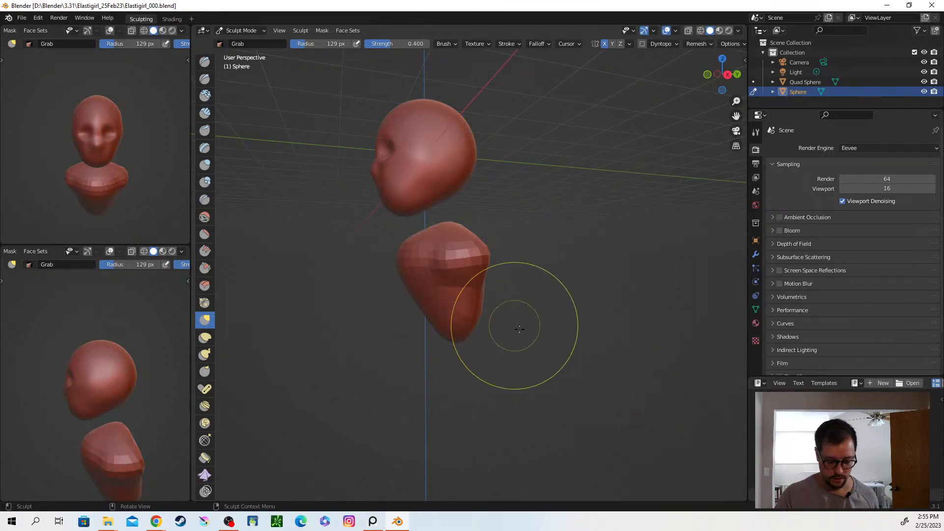
Widen the main viewport's sculpting tool list to show the brush names beside their icons.
mouse_move(485, 305)
middle_mouse_down()
mouse_move(497, 266)
mouse_move(446, 267)
middle_mouse_up()
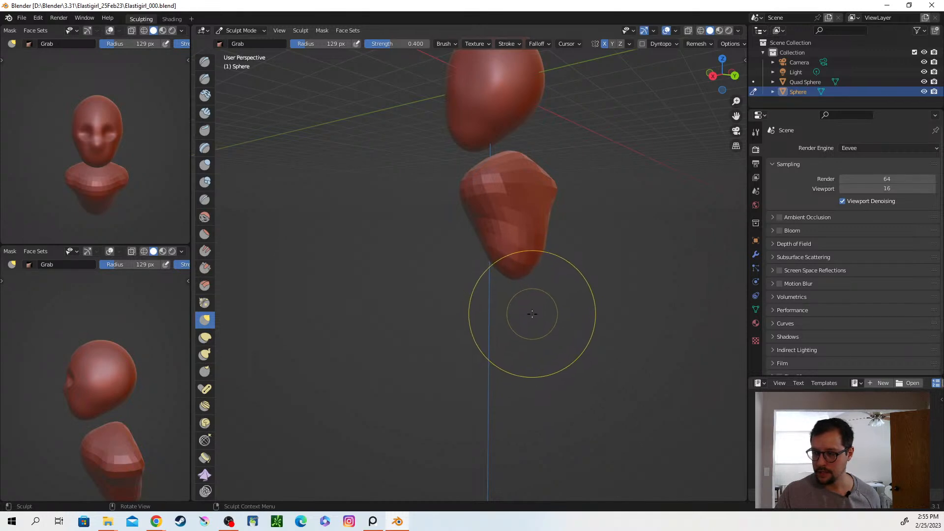
mouse_move(565, 289)
middle_mouse_down()
mouse_move(541, 295)
mouse_move(569, 305)
middle_mouse_up()
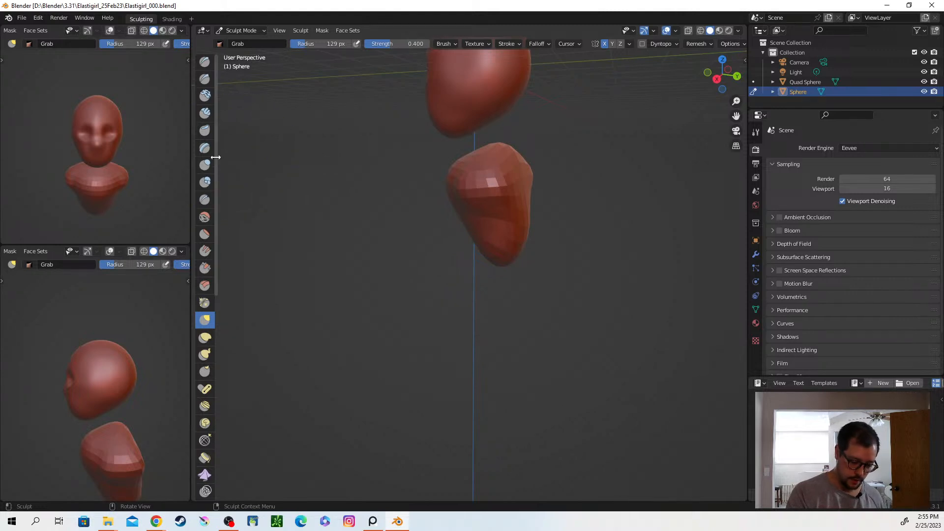
left_click_drag(217, 158, 267, 156)
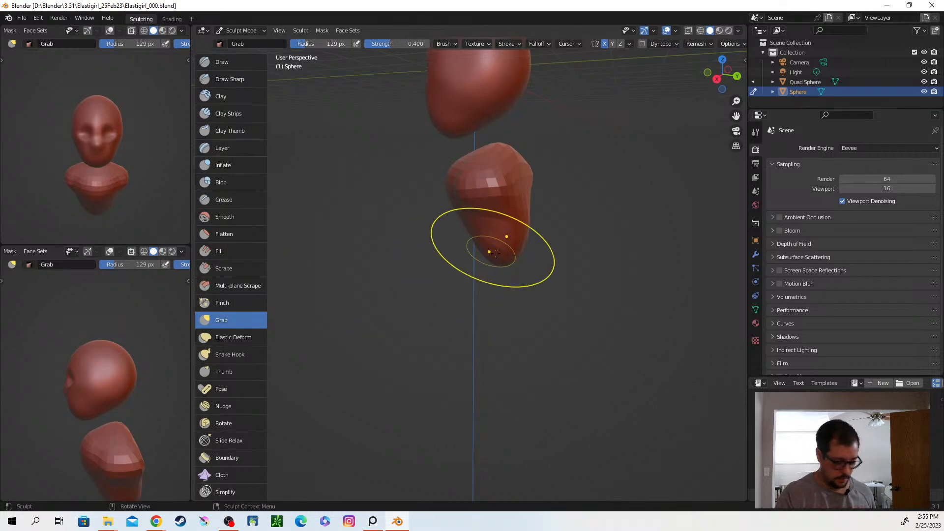
middle_click_drag(511, 289, 506, 295)
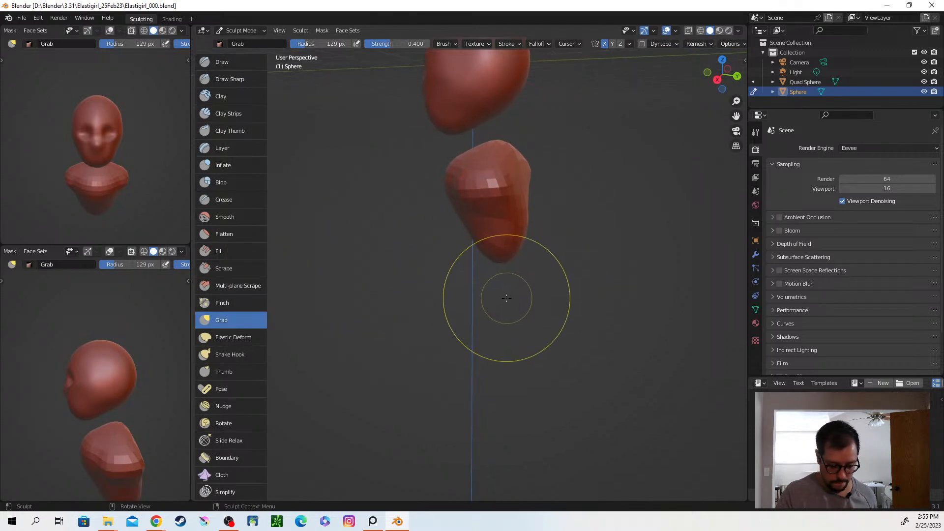
key("shift+a")
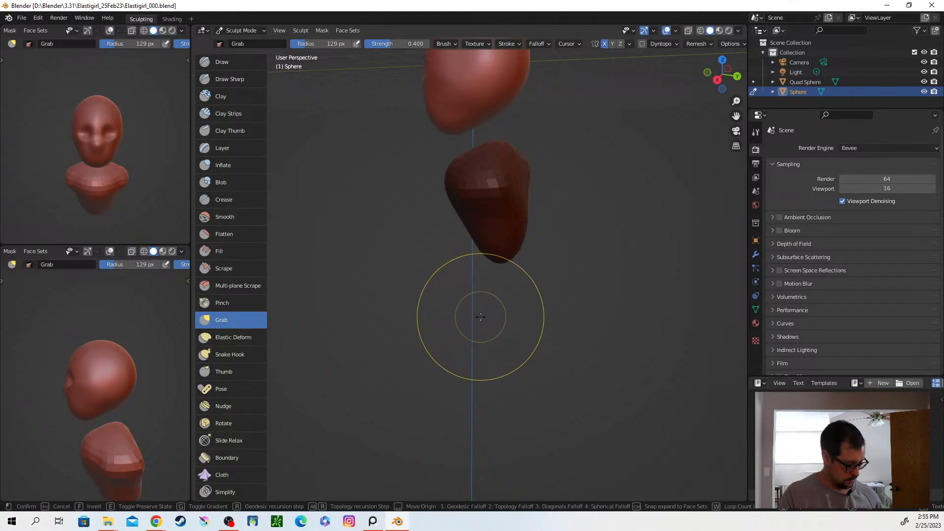
left_click(544, 214)
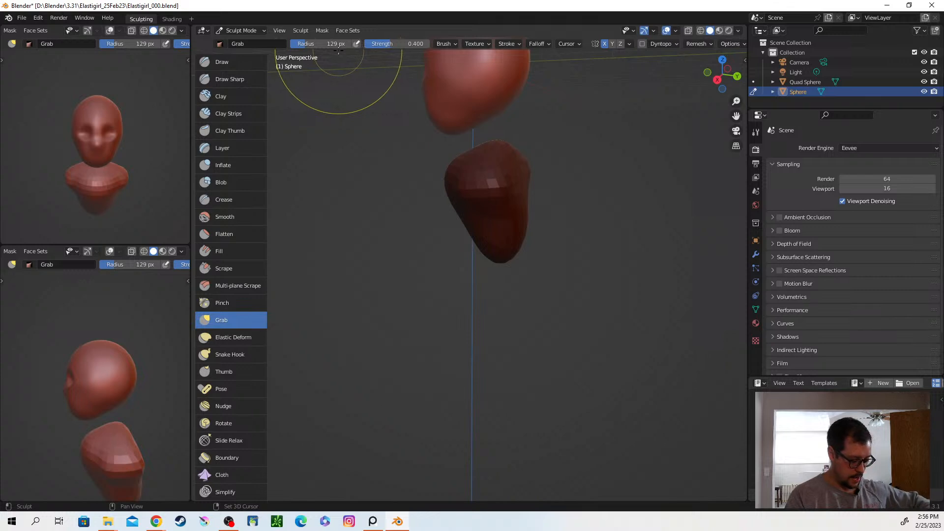
key("alt+m")
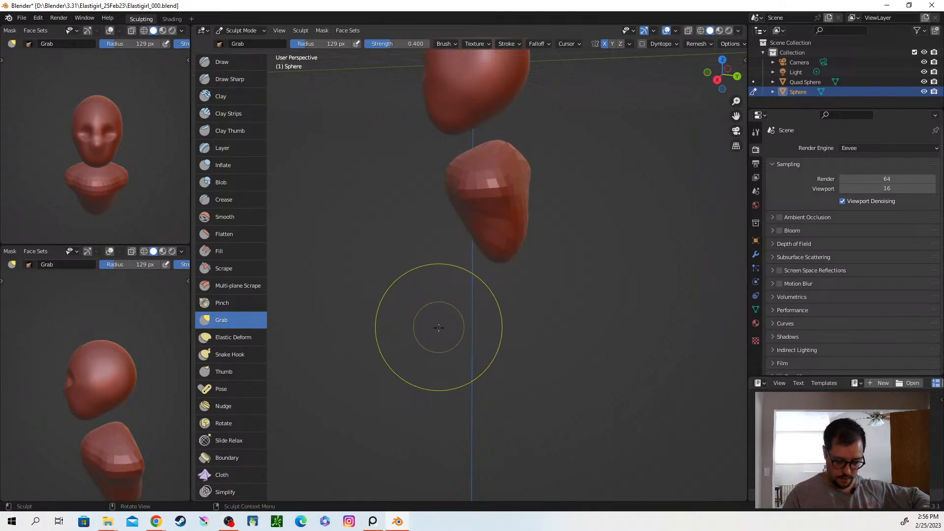
mouse_move(526, 304)
middle_mouse_down("shift")
mouse_move(511, 297)
mouse_move(480, 310)
mouse_move(487, 326)
middle_mouse_up("shift")
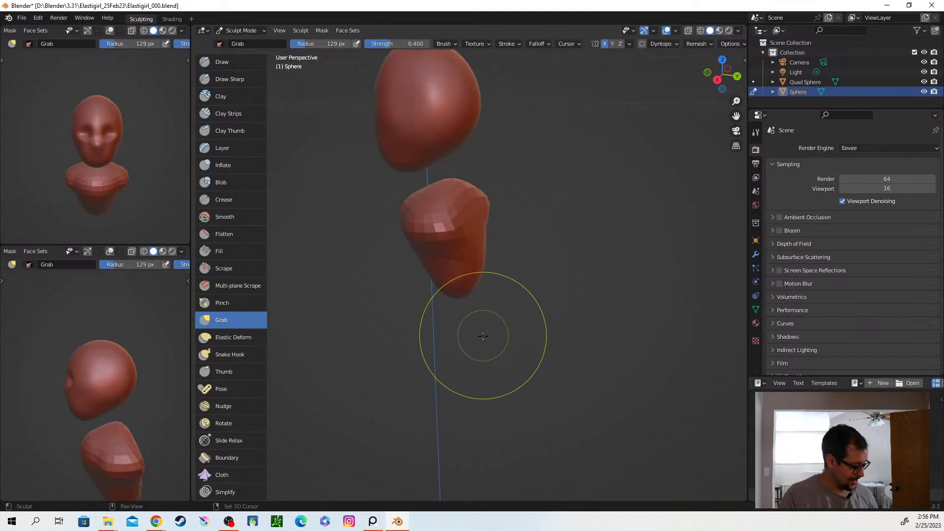
Switch to Object Mode, add a UV sphere and move it down below the torso.
key("ctrl+Tab")
left_click(402, 332)
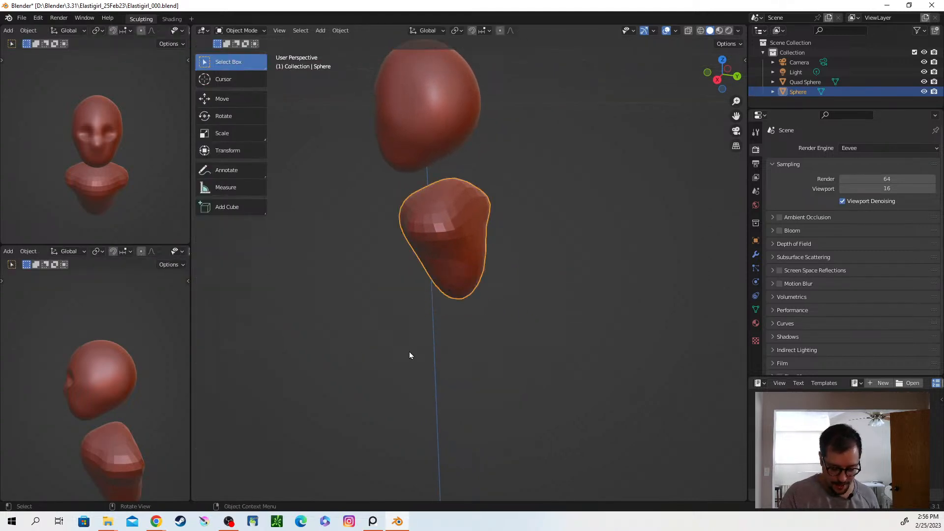
key("shift+a")
mouse_move(474, 310)
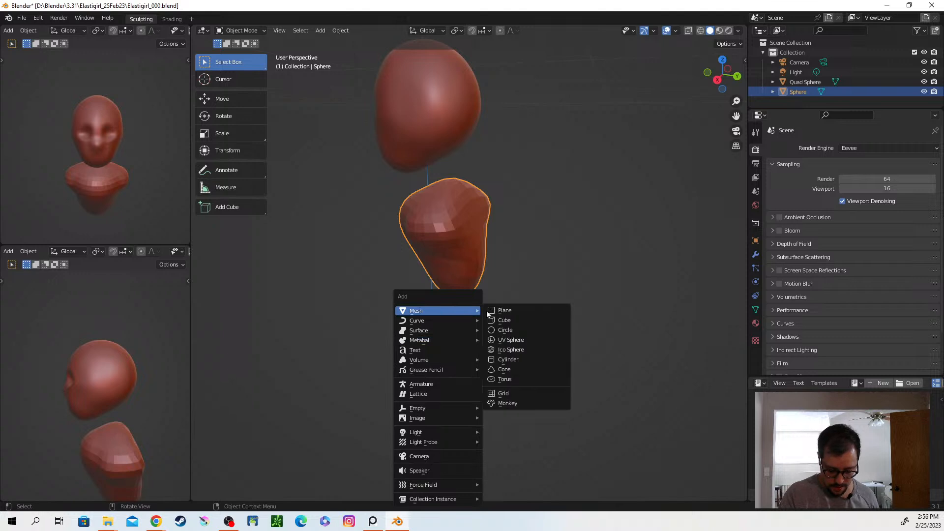
left_click(537, 340)
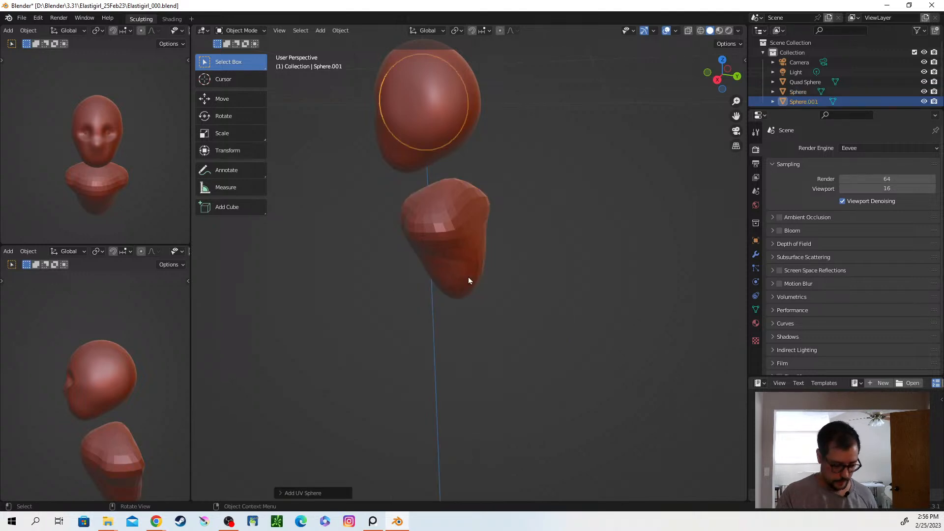
key("g")
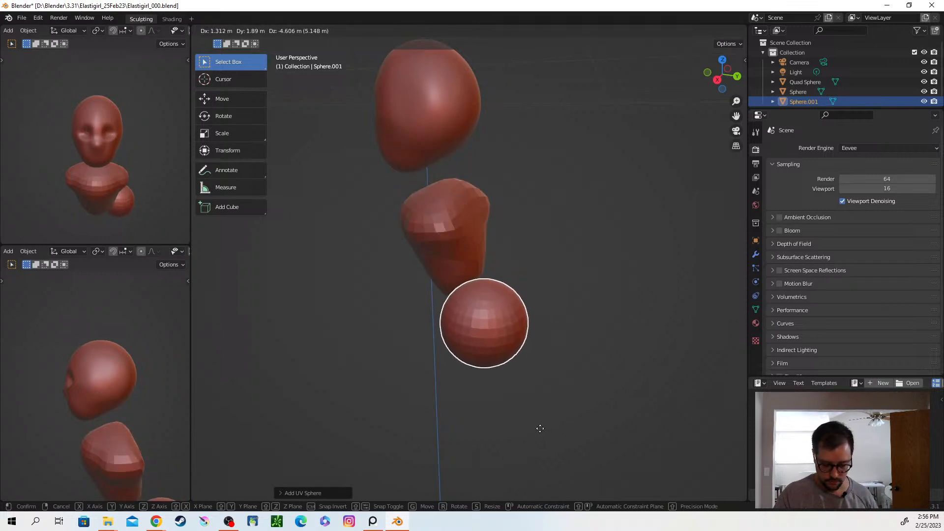
left_click(534, 430)
In the back orthographic view, move the new sphere directly beneath the torso, slightly off the centre line.
middle_click_drag(556, 404, 497, 373)
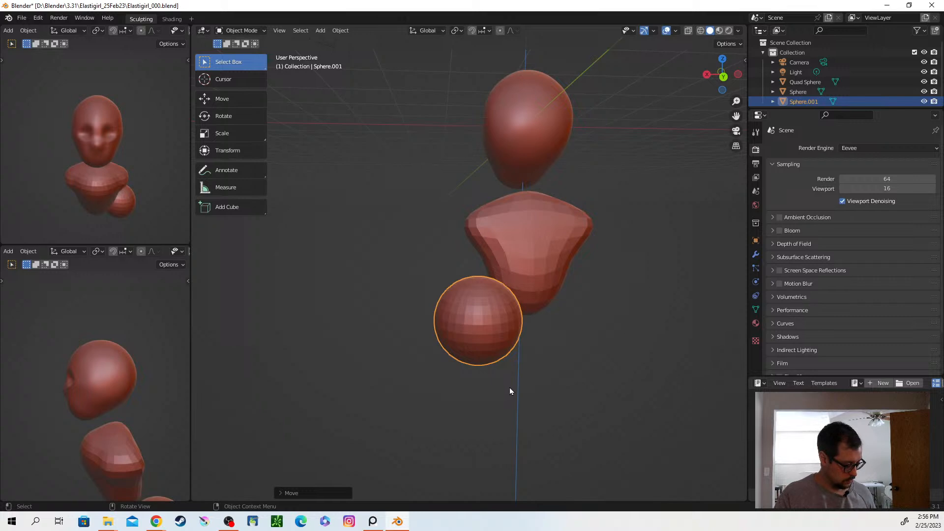
key("grave")
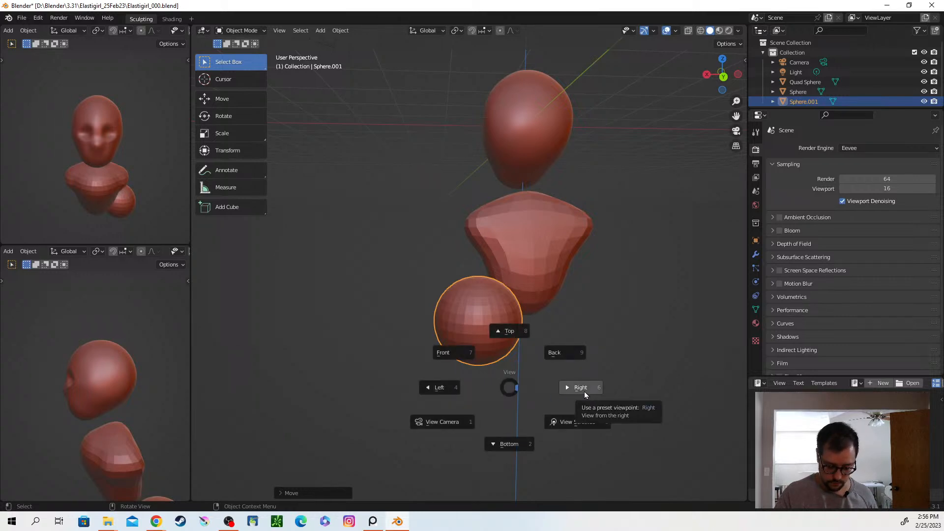
left_click(548, 353)
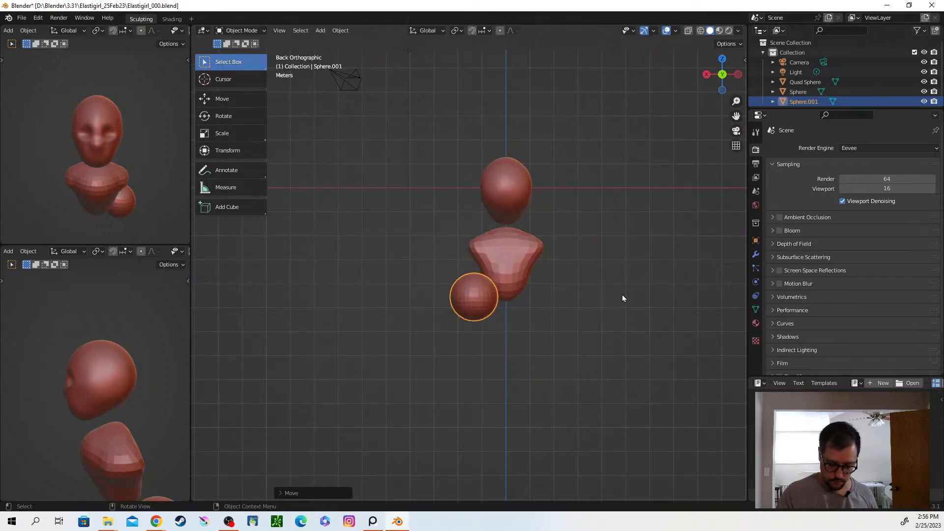
left_click(735, 146)
middle_click_drag(532, 333, 506, 314, "shift")
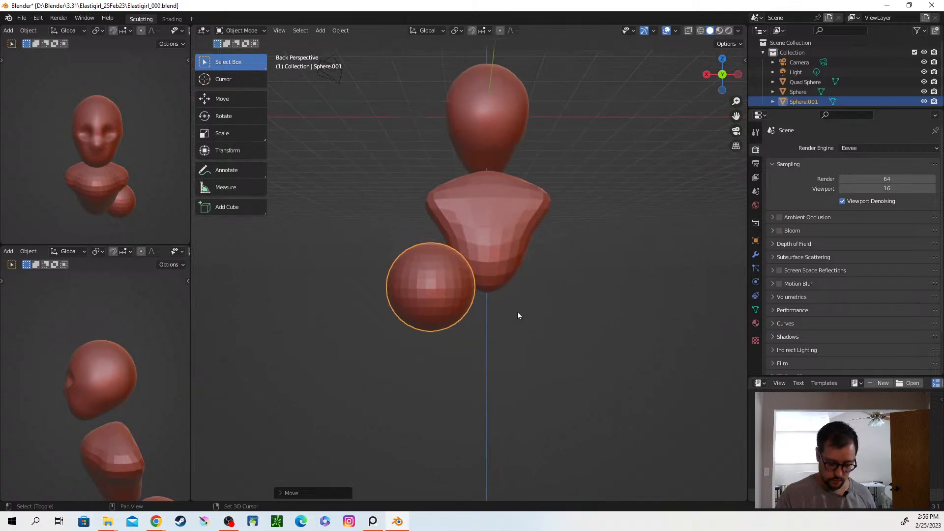
left_click(736, 146)
key("g")
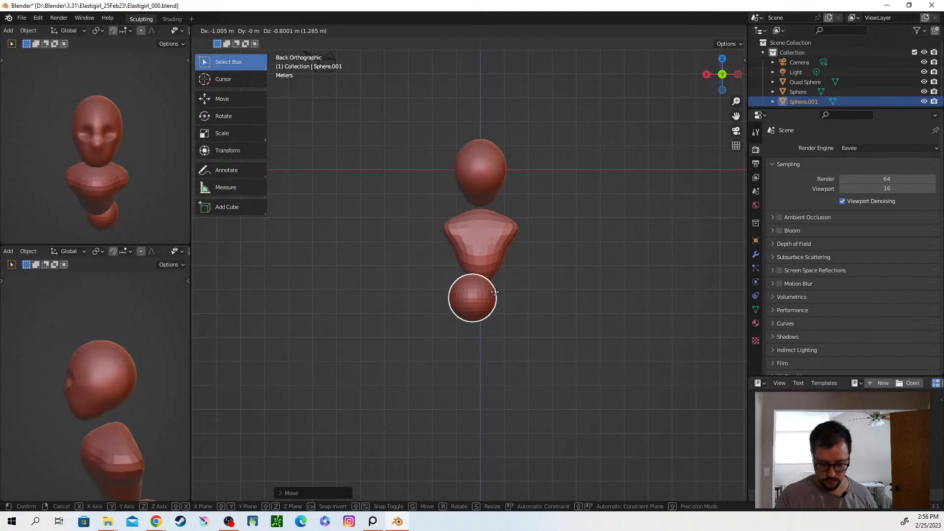
left_click(493, 293)
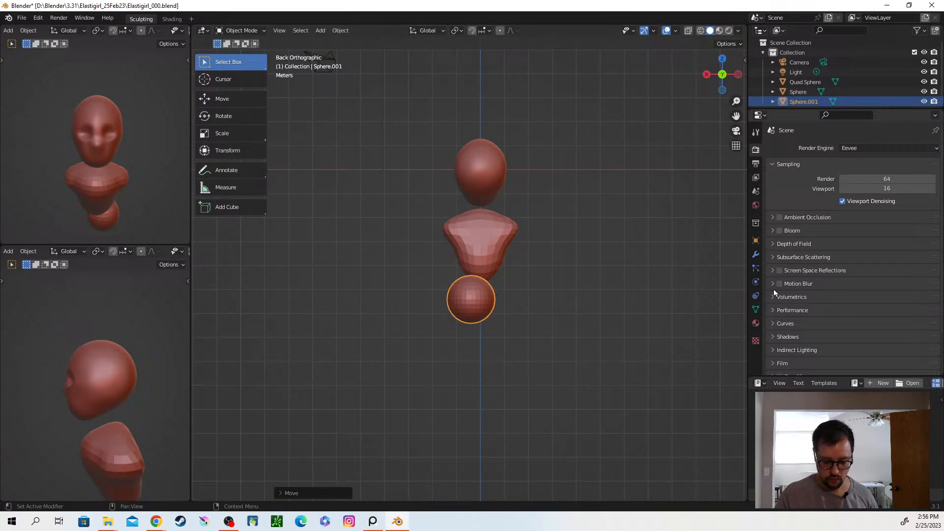
Raise the head, torso and lower sphere together about 5.3 m along the Z axis, then deselect everything.
left_click_drag(413, 119, 535, 392)
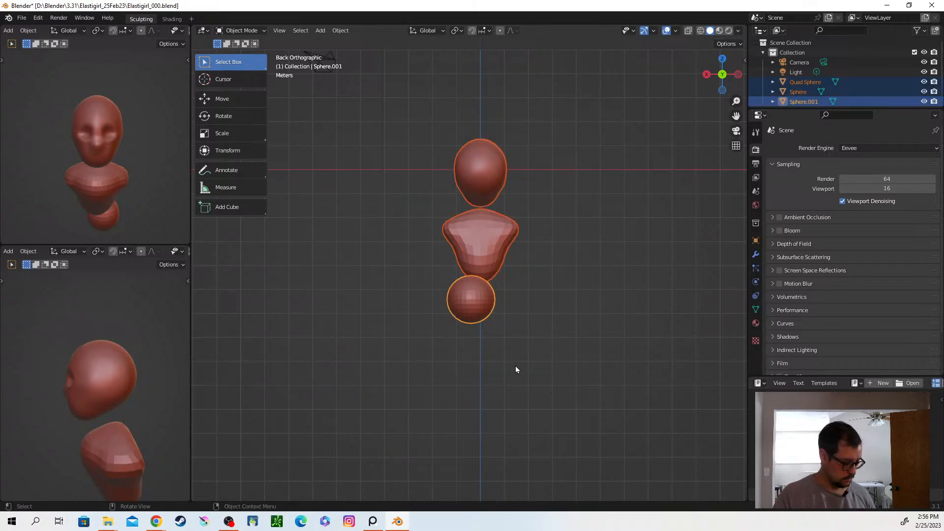
key("g")
key("z")
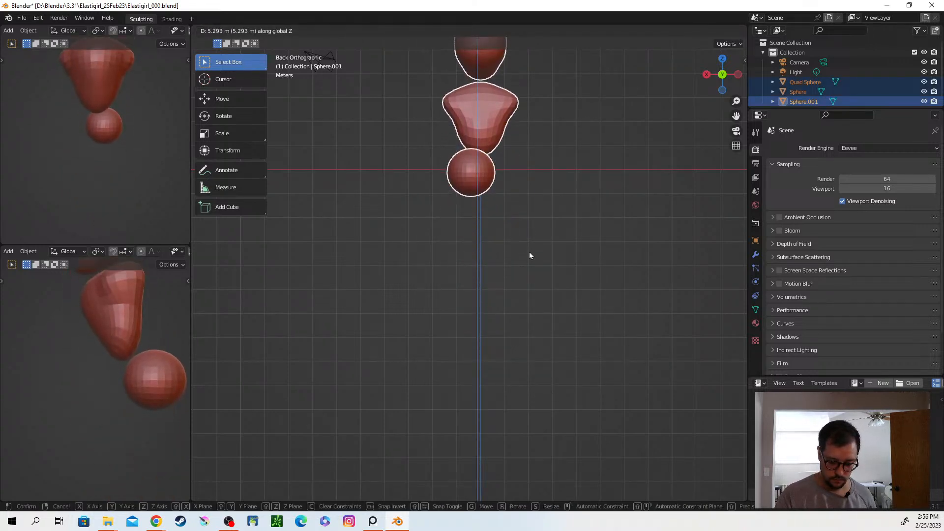
left_click(529, 250)
middle_click_drag(134, 132, 132, 215, "shift")
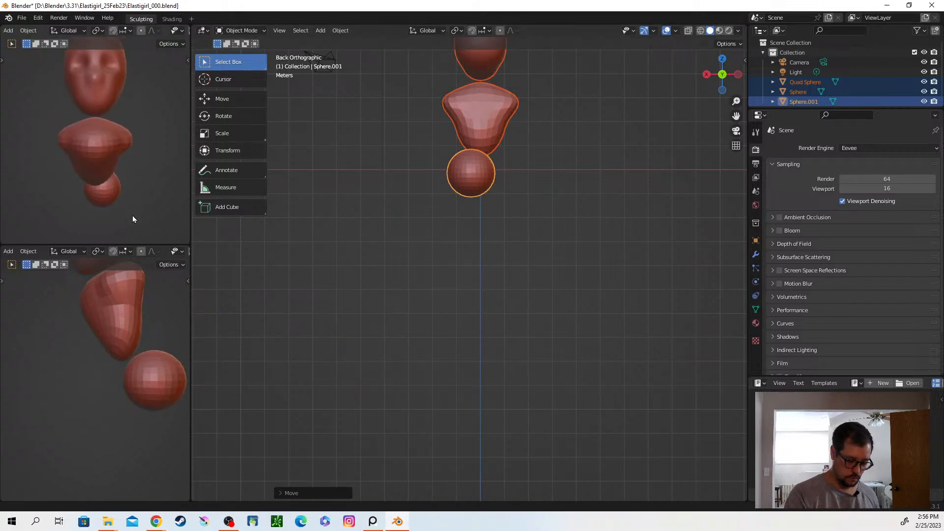
middle_click_drag(140, 315, 139, 388, "shift")
middle_click_drag(524, 192, 494, 311, "shift")
key("alt+a")
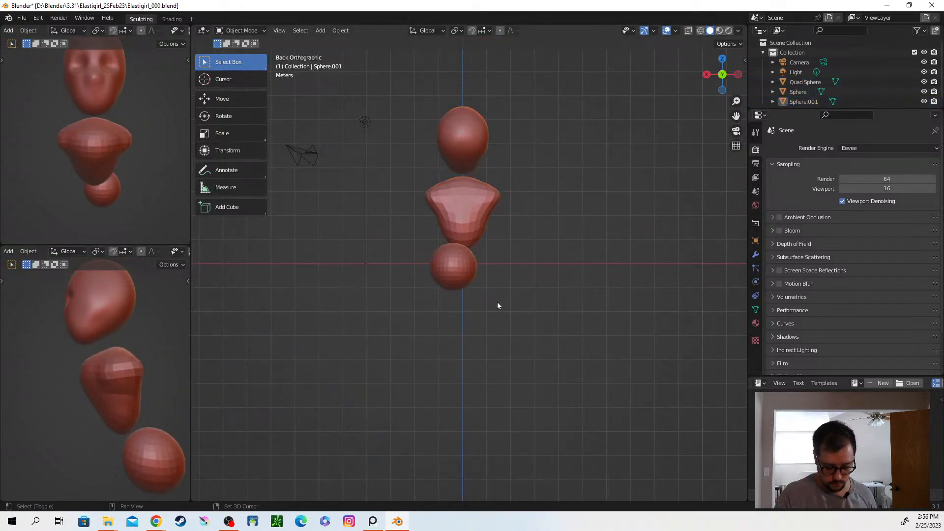
Add a Plain Axes empty at the world origin and rename it Mirror.
key("shift+a")
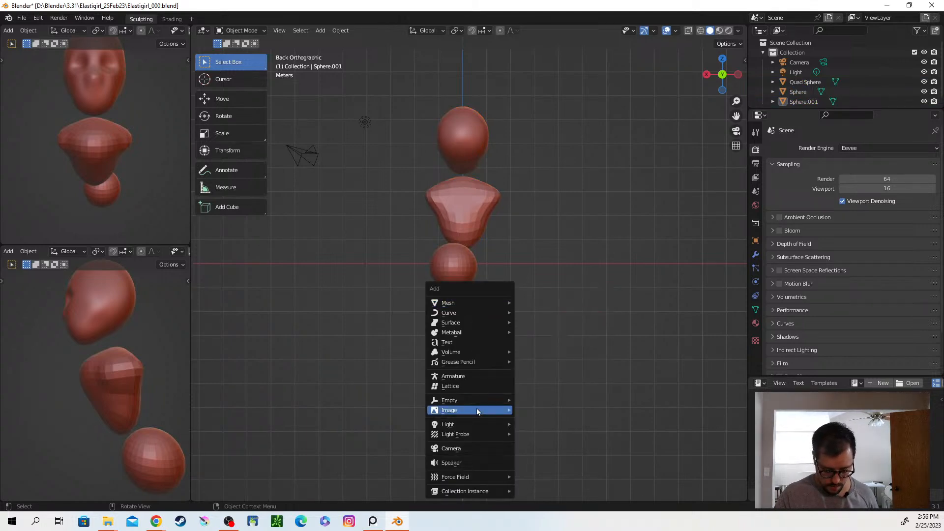
mouse_move(507, 400)
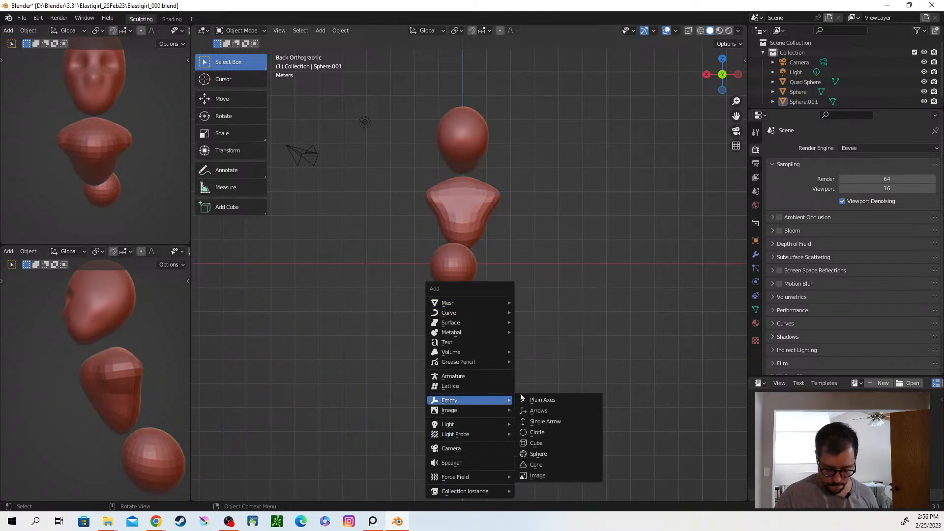
left_click(565, 400)
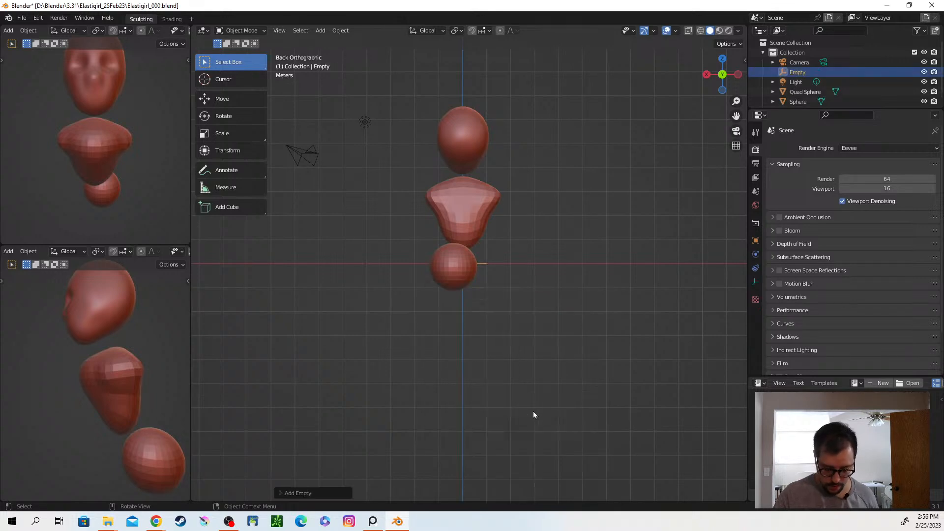
double_click(804, 72)
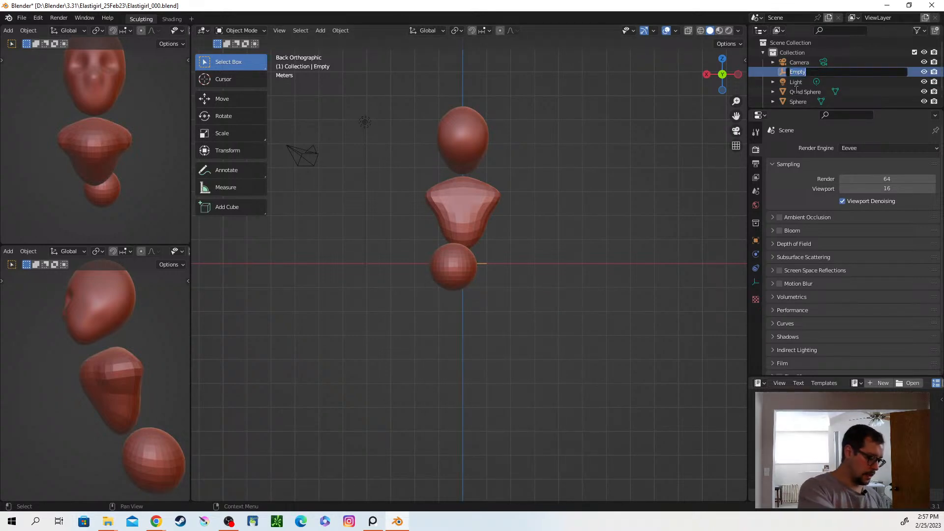
type("Mirror")
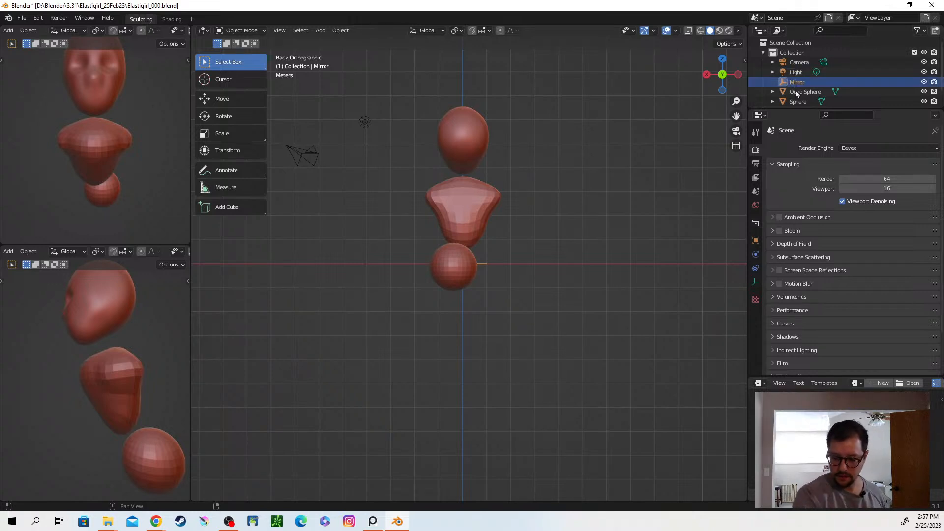
left_click(532, 287)
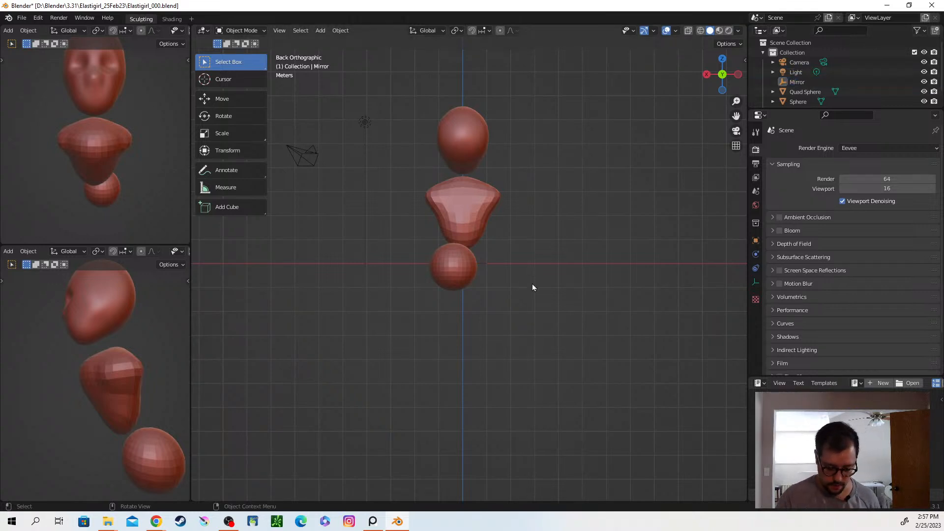
left_click(486, 265)
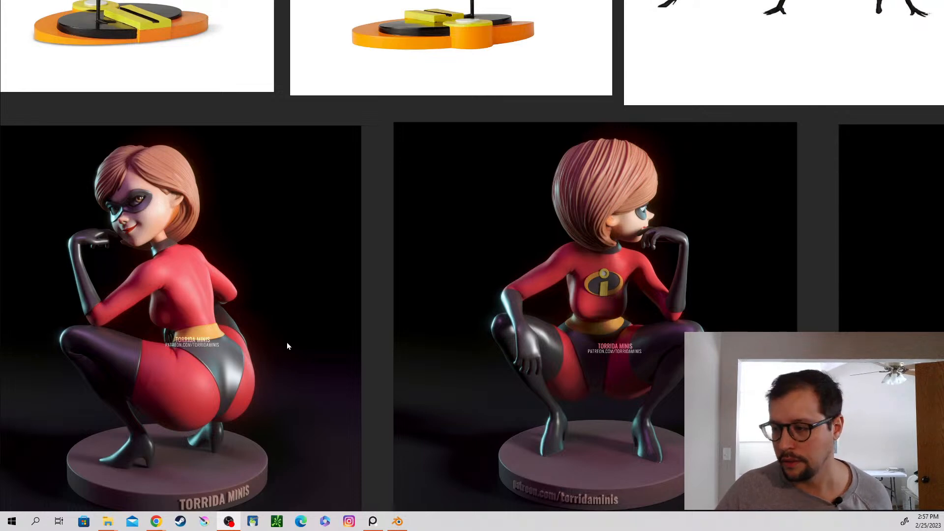
Switch to the reference images and examine the waist and hip shapes of the crouching figure.
scroll(212, 360, "up", 5)
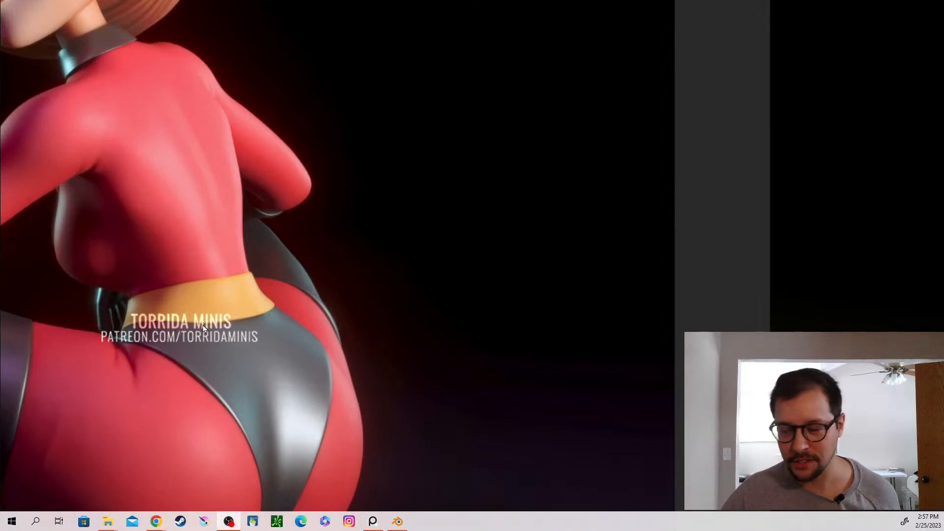
scroll(203, 328, "down", 5)
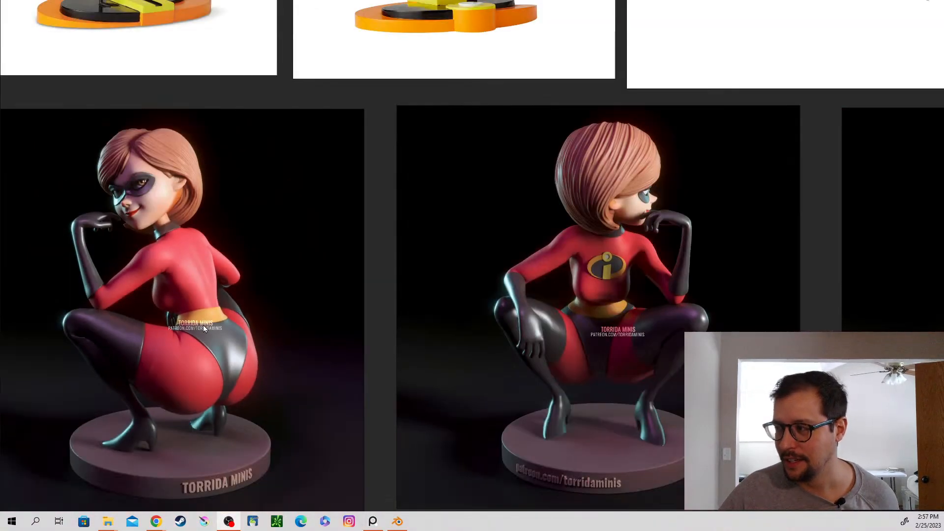
middle_click_drag(284, 328, 316, 302)
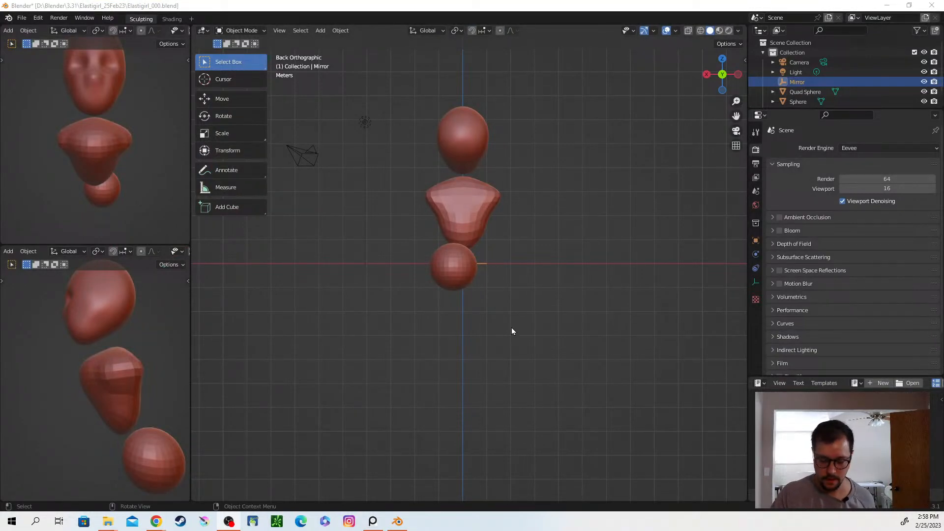
Back in Blender, add a Mirror modifier to the sphere beneath the torso.
left_click(462, 281)
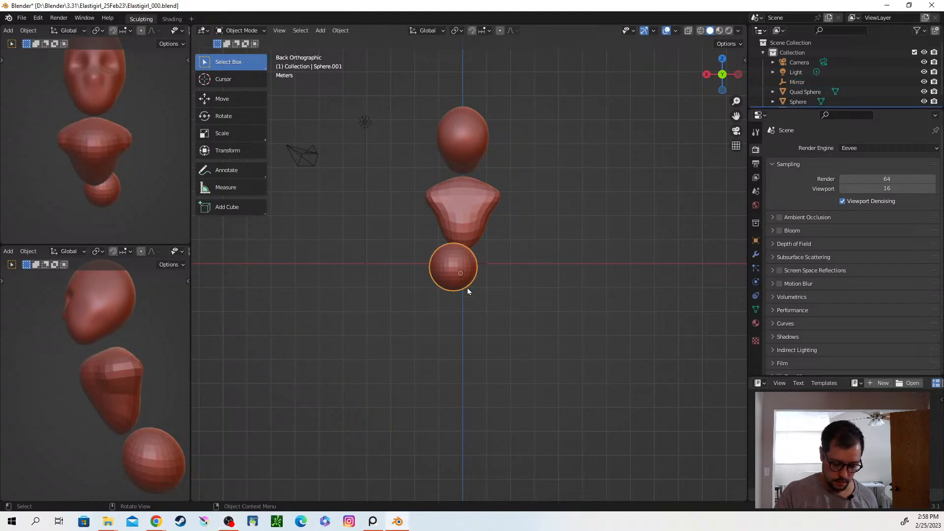
left_click(756, 254)
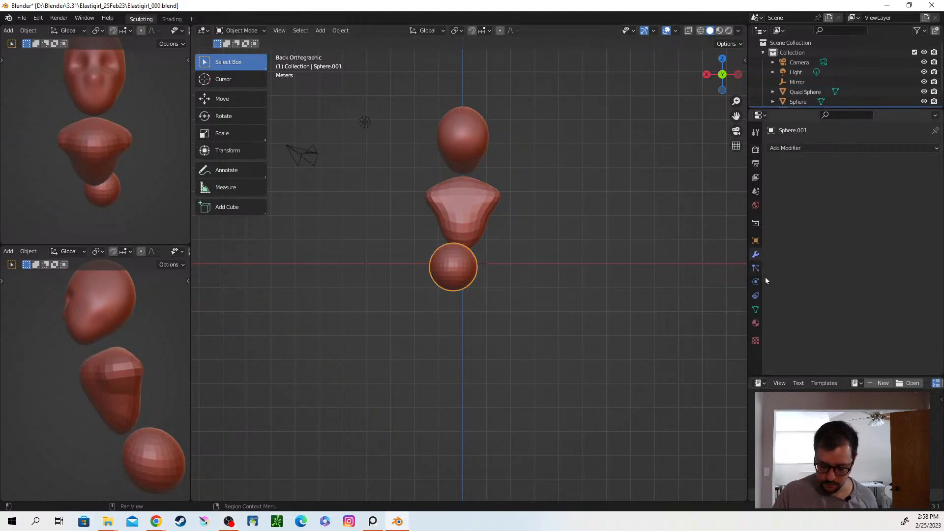
left_click(810, 148)
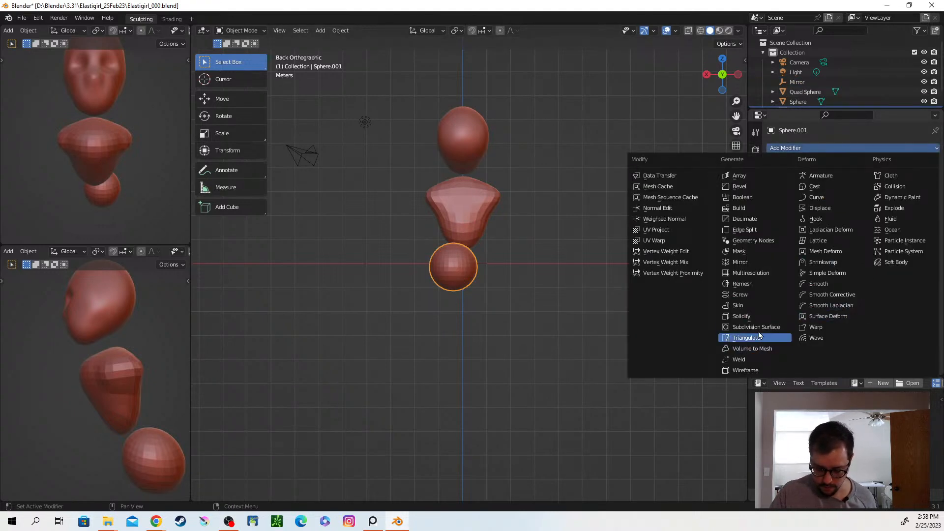
left_click(754, 263)
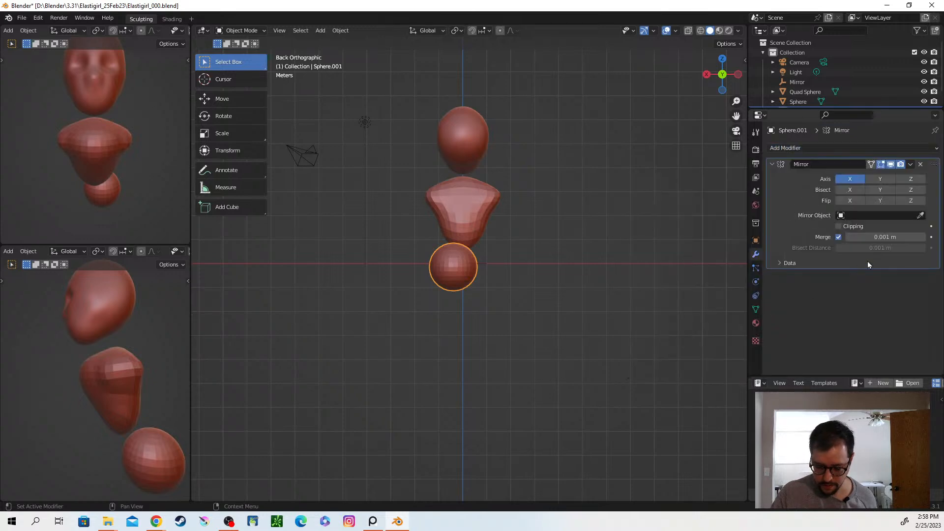
left_click(920, 215)
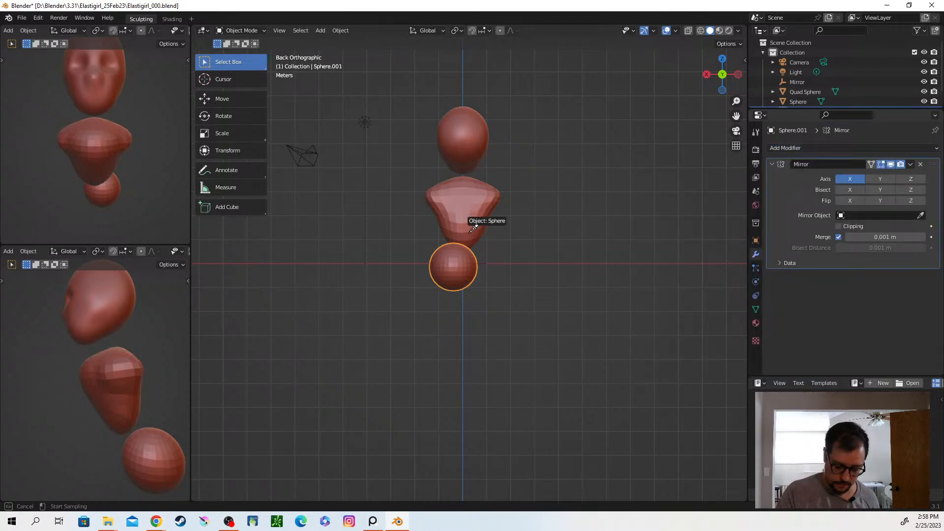
key("Escape")
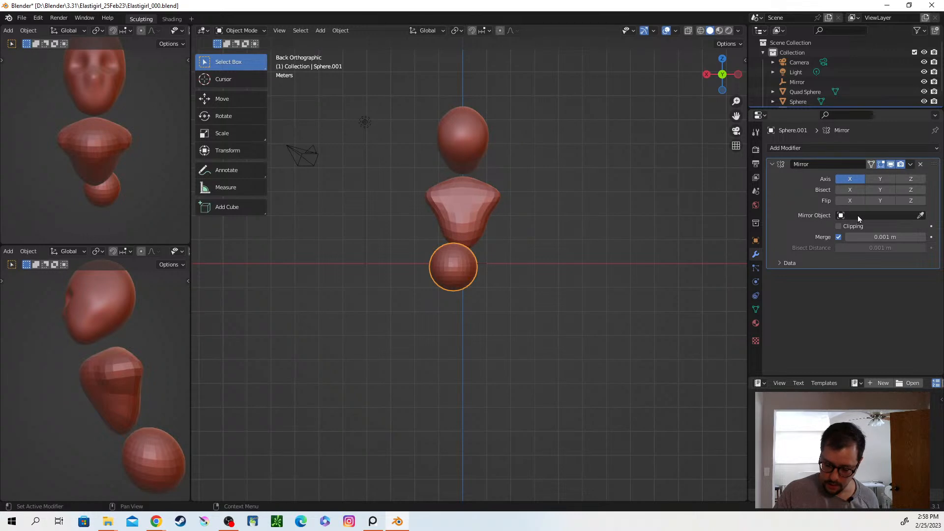
left_click(920, 215)
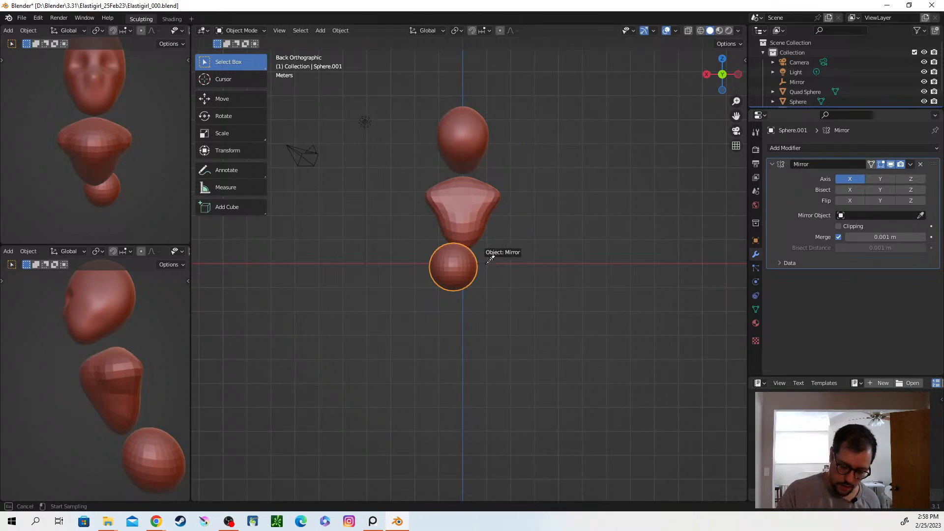
key("Escape")
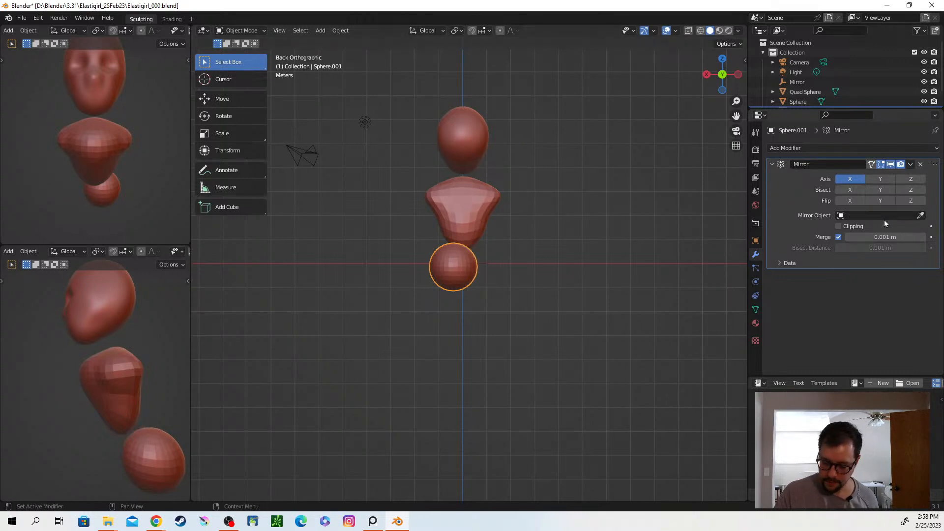
Set the Mirror modifier's mirror object to the Mirror empty and move the sphere outward and slightly up to form two hips.
left_click(887, 217)
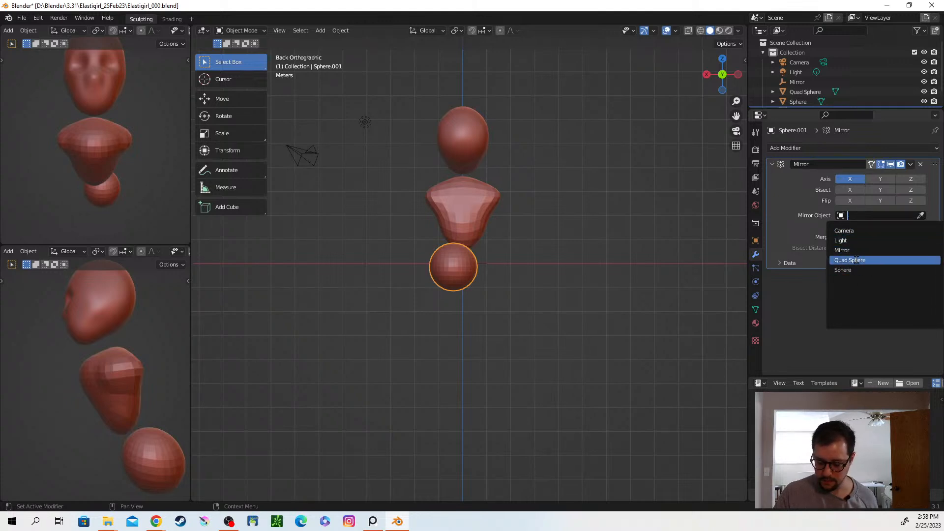
left_click(860, 250)
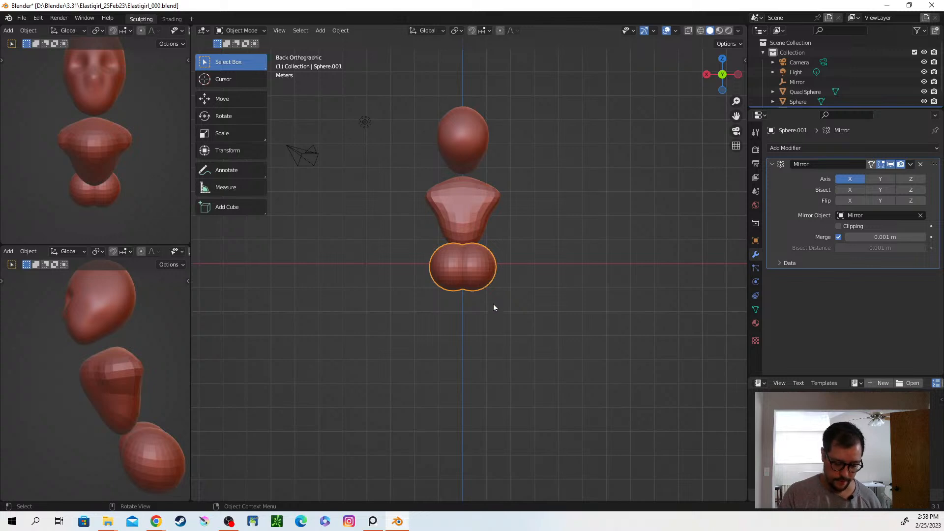
key("g")
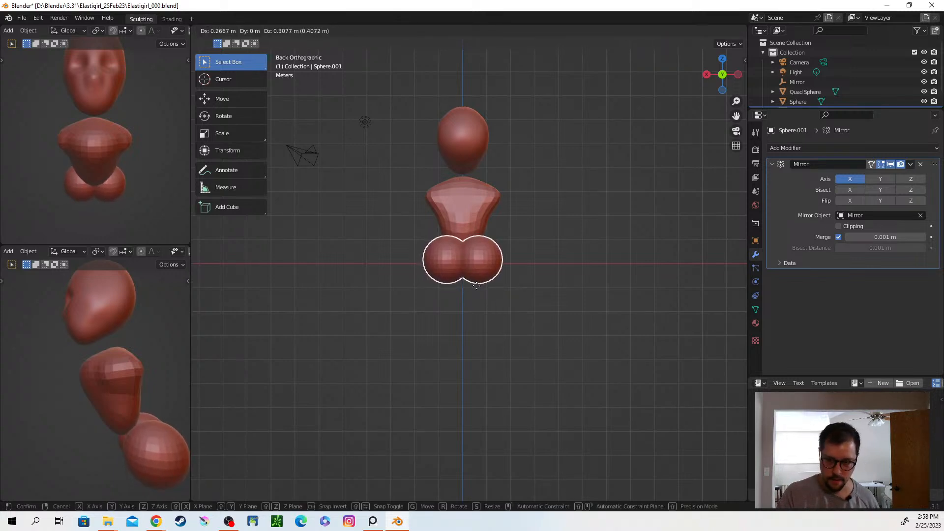
left_click(480, 290)
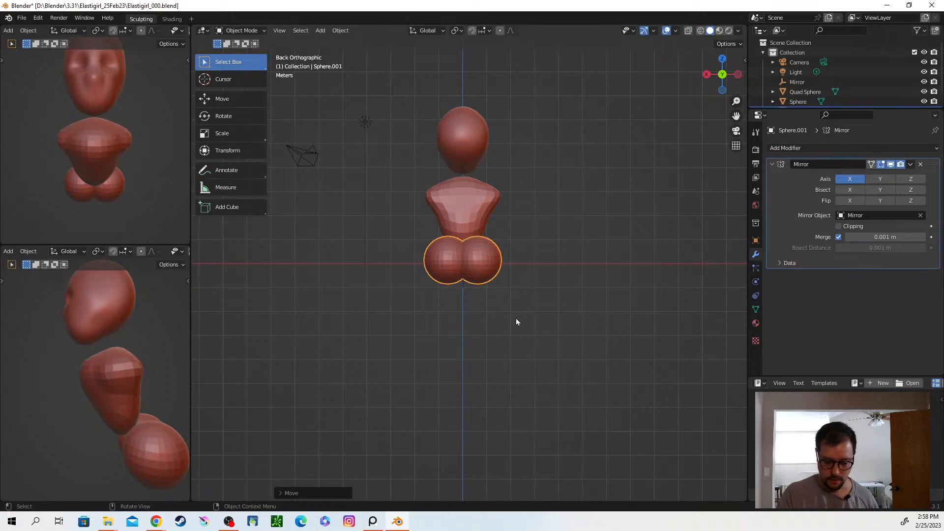
Duplicate the mirrored hip spheres and place the copy in front of them, beneath the torso.
middle_click_drag(435, 333, 528, 336)
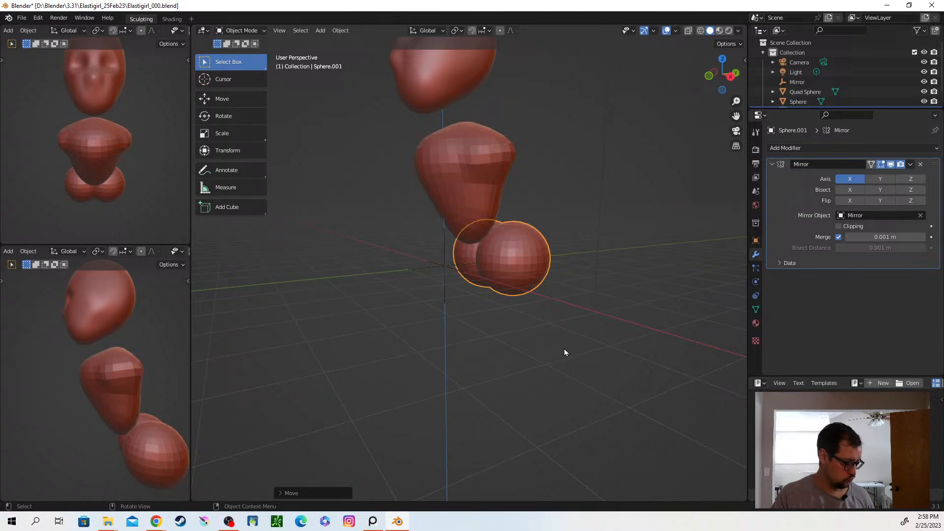
left_click(340, 30)
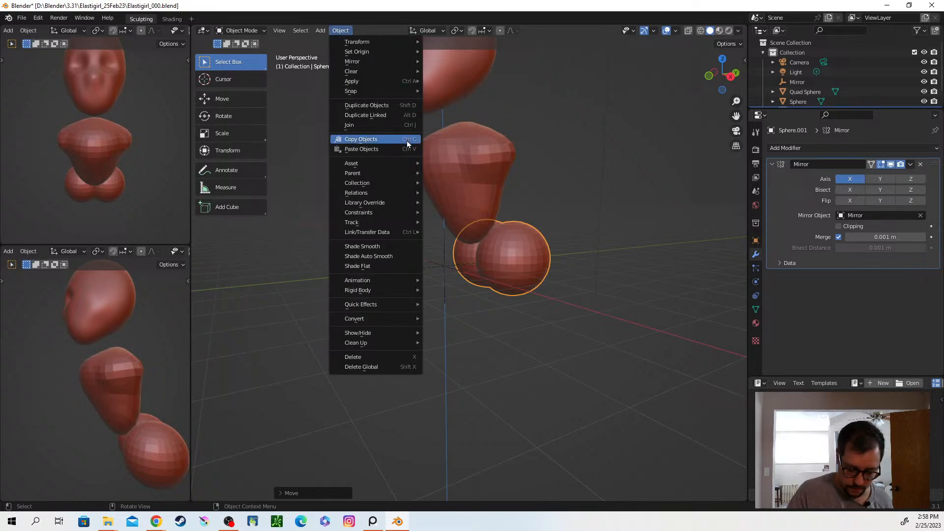
mouse_move(404, 308)
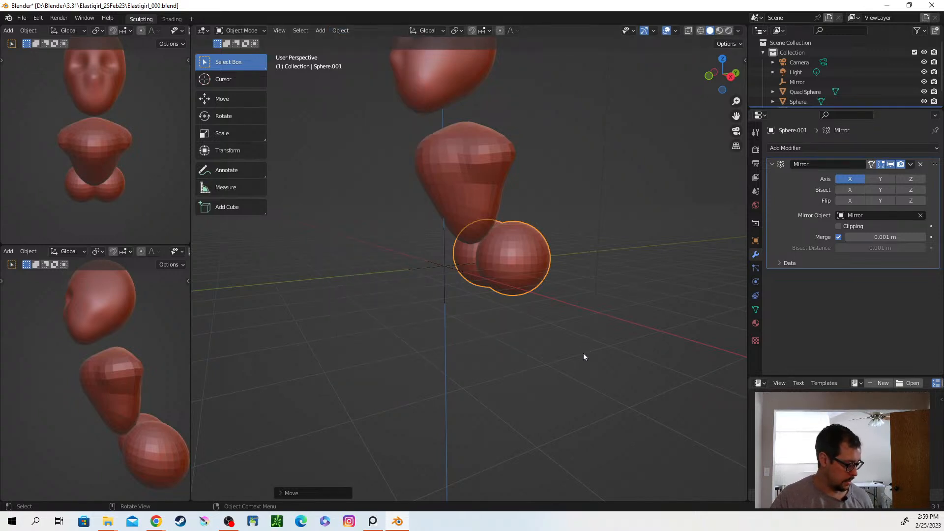
key("shift+d")
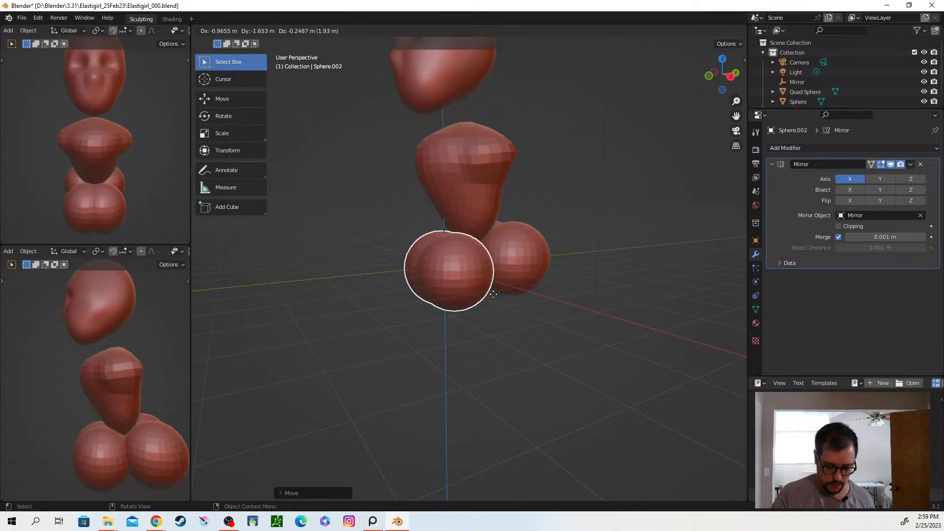
left_click(462, 287)
middle_click_drag(433, 334, 498, 330)
middle_click_drag(523, 339, 416, 329)
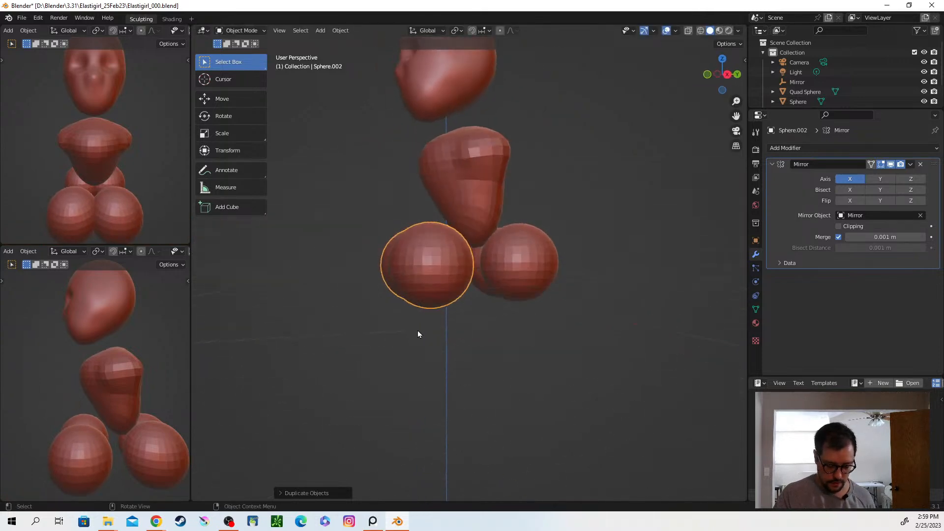
Move the duplicated front spheres sideways so the mirrored pair sits apart as the starting shapes for the thighs.
left_click(471, 316)
middle_click_drag(470, 315, 495, 341)
key("g")
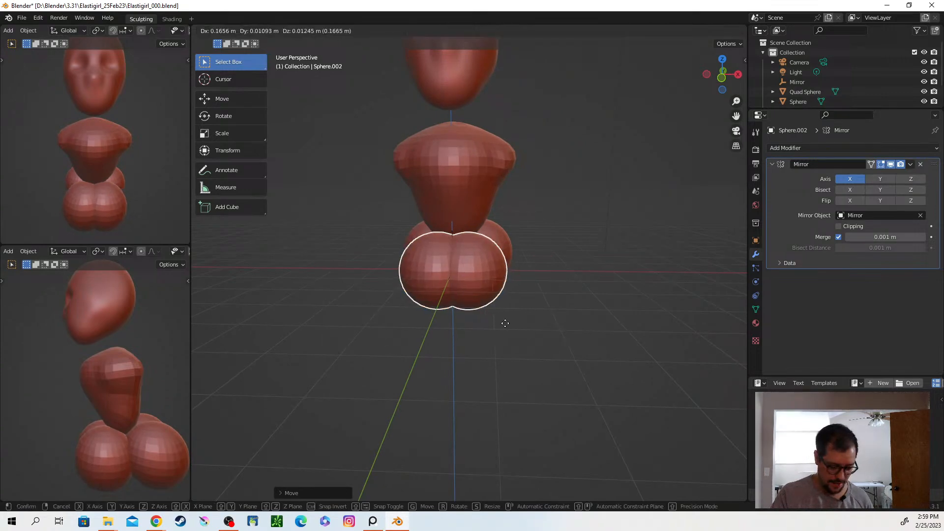
left_click(471, 318)
mouse_move(501, 341)
middle_mouse_down()
mouse_move(476, 323)
mouse_move(499, 344)
middle_mouse_up()
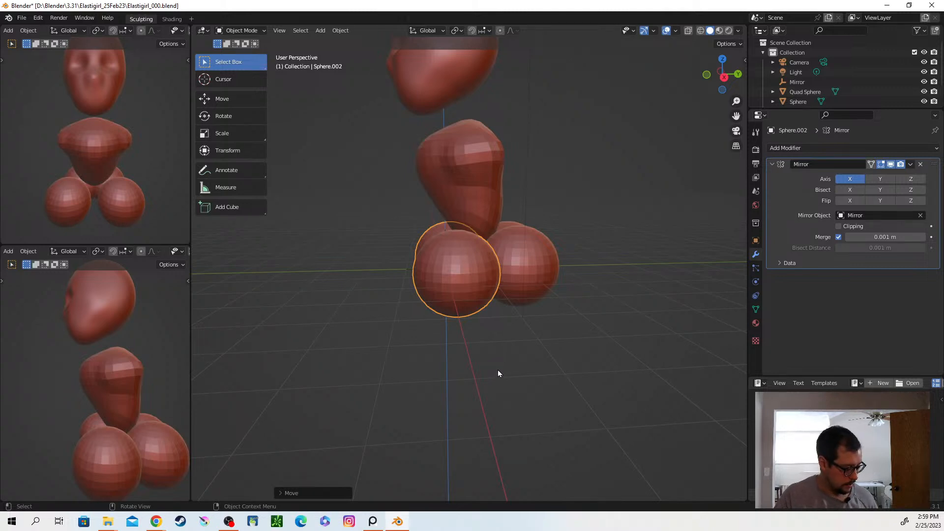
Try a linked duplicate of the thigh spheres placed farther forward, and undo it.
key("alt+d")
left_click(456, 371)
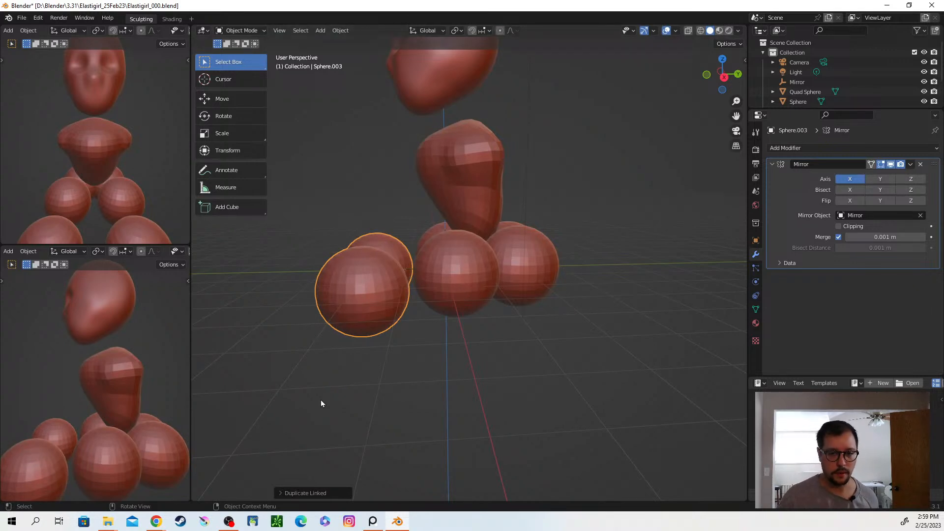
key("ctrl+z")
Move the front thigh spheres down slightly, below the level of the hip spheres.
middle_click_drag(483, 304, 509, 290)
key("g")
key("z")
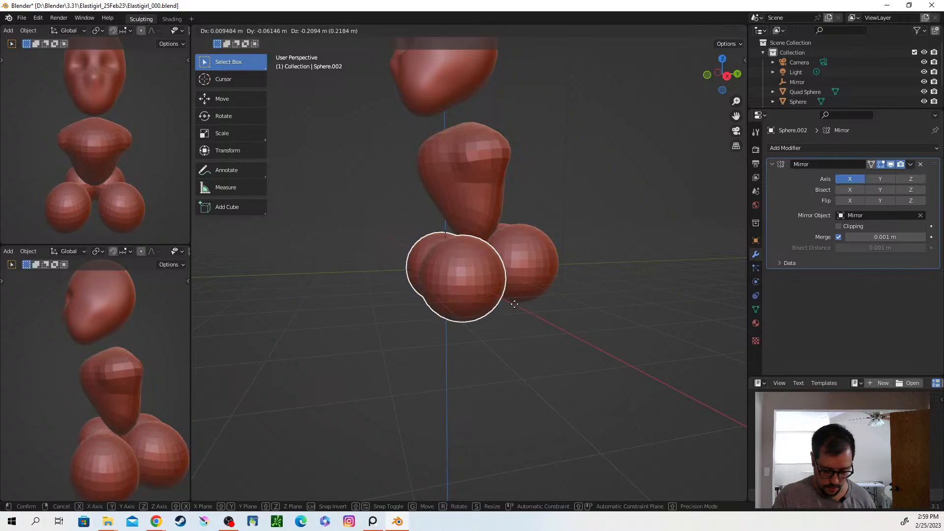
left_click(491, 321)
Enter Sculpt Mode on the thigh spheres, try pulling them with the Grab brush, and undo the stroke.
mouse_move(434, 382)
middle_mouse_down()
mouse_move(484, 370)
mouse_move(517, 348)
mouse_move(544, 358)
middle_mouse_up()
key("ctrl+Tab")
left_click(521, 410)
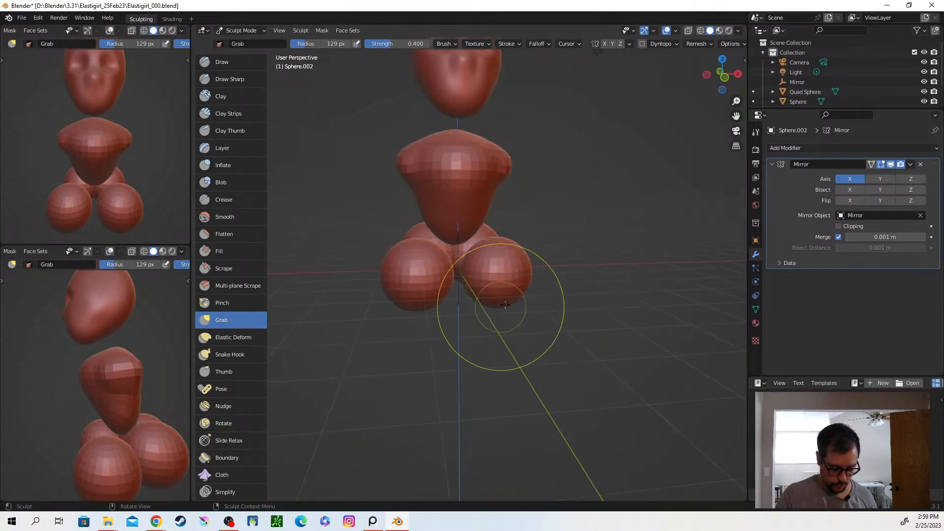
middle_click_drag(501, 278, 498, 251)
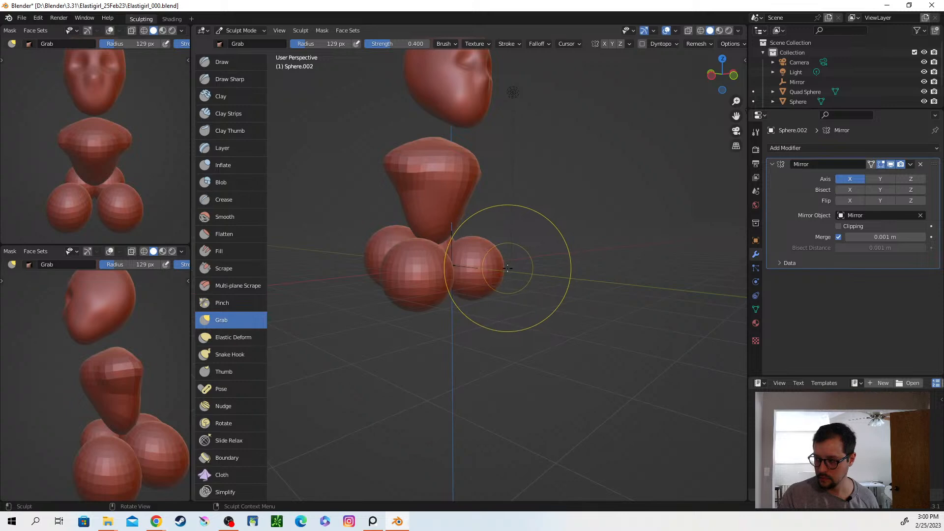
mouse_move(525, 266)
middle_mouse_down()
mouse_move(485, 267)
mouse_move(485, 259)
mouse_move(505, 263)
mouse_move(496, 278)
middle_mouse_up()
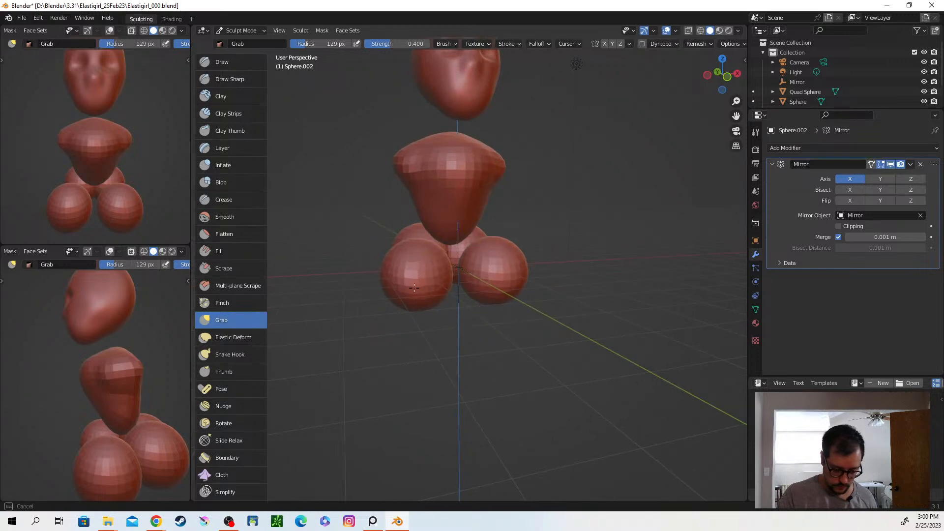
middle_click_drag(477, 333, 432, 298, "ctrl")
left_click_drag(390, 291, 404, 290)
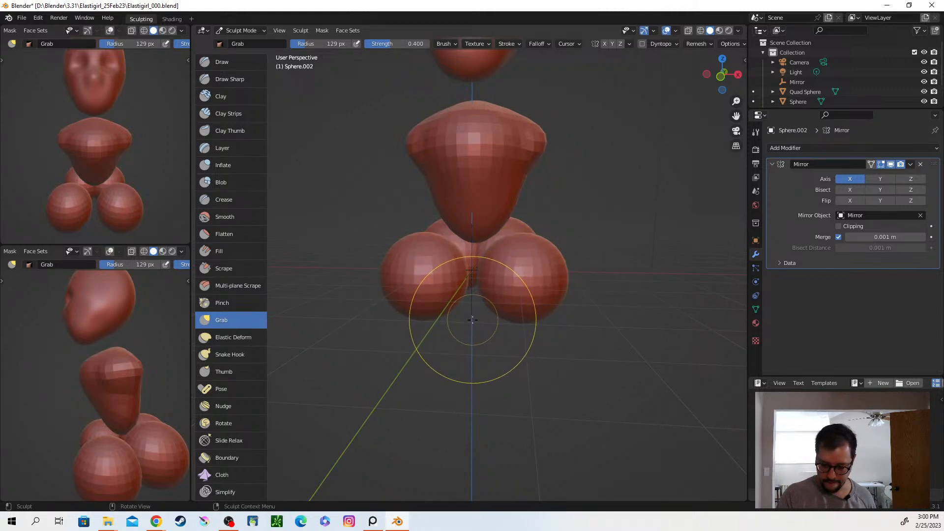
scroll(472, 320, "down", 3)
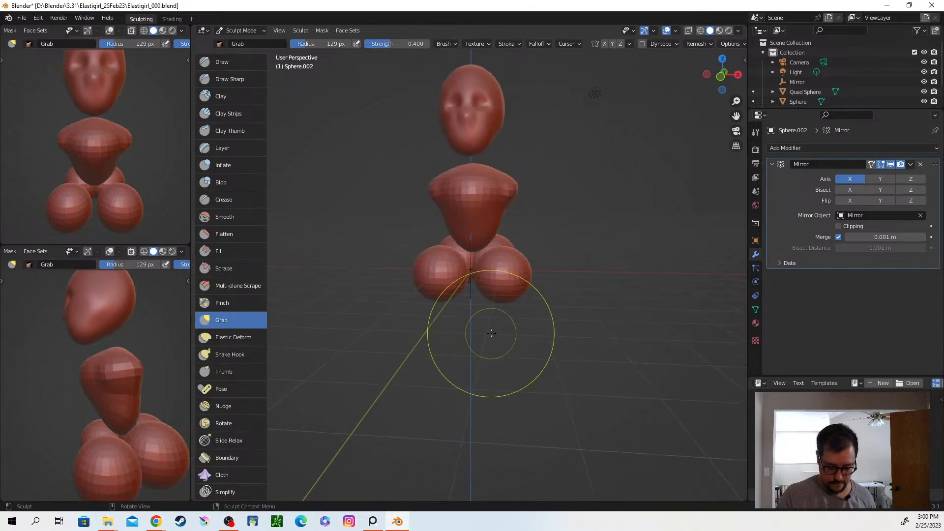
mouse_move(435, 274)
left_mouse_down()
mouse_move(411, 298)
mouse_move(427, 326)
left_mouse_up()
key("ctrl+z")
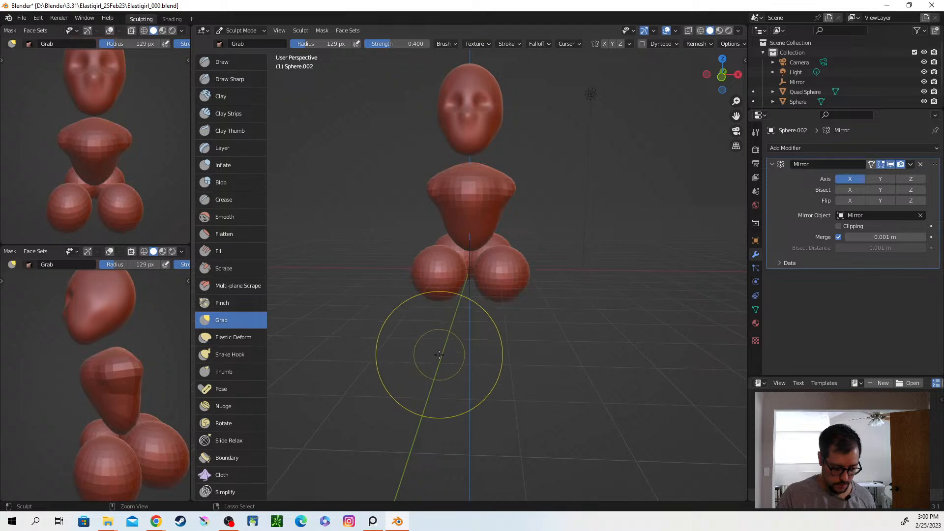
Return to Object Mode and move the mirrored thigh spheres slightly farther apart.
key("ctrl+Tab")
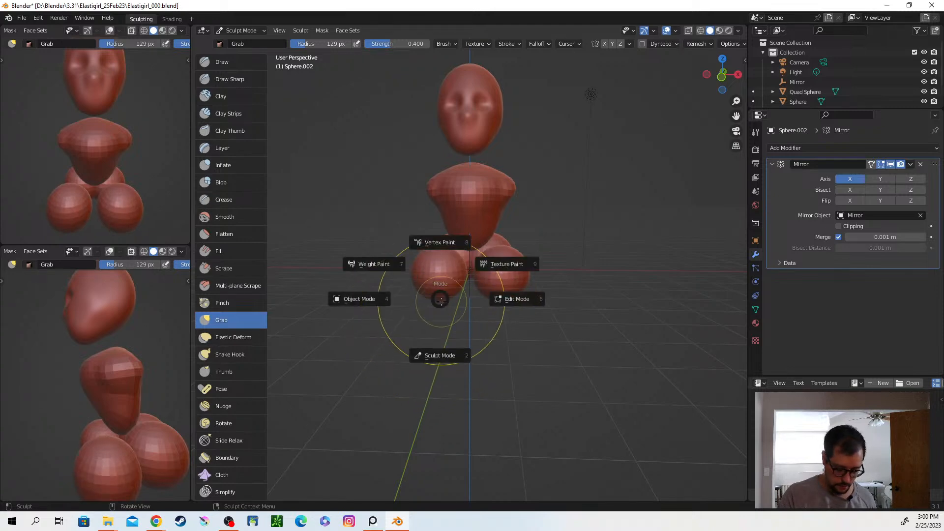
left_click(436, 305)
key("ctrl+Tab")
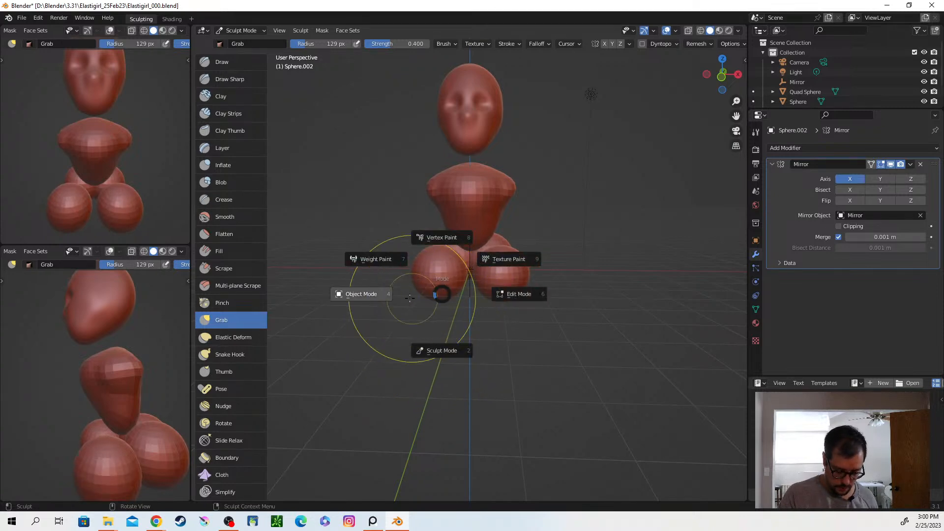
left_click(440, 297)
key("g")
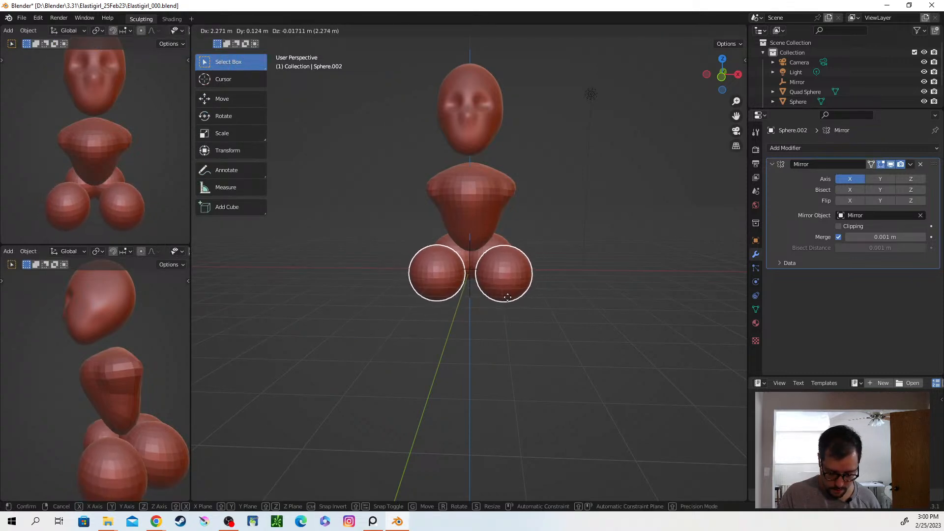
left_click(509, 301)
Try a Grab stroke on the rear hip spheres in Sculpt Mode, revert it, and return to Object Mode.
left_click(489, 248)
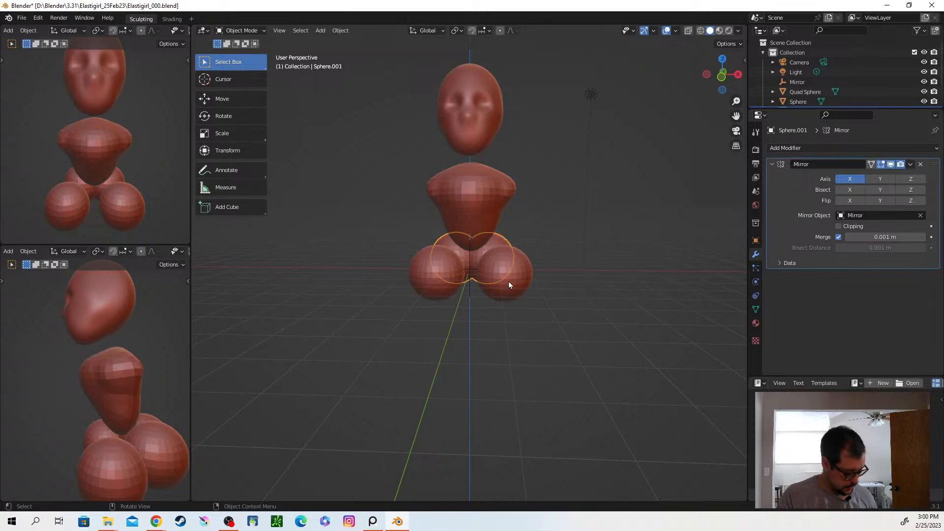
key("ctrl+Tab")
left_click(506, 243)
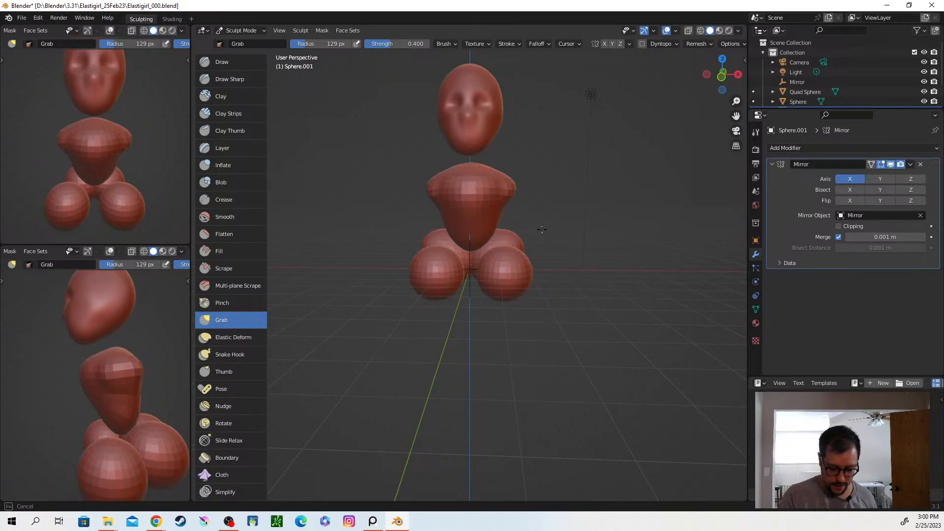
key("ctrl+Tab")
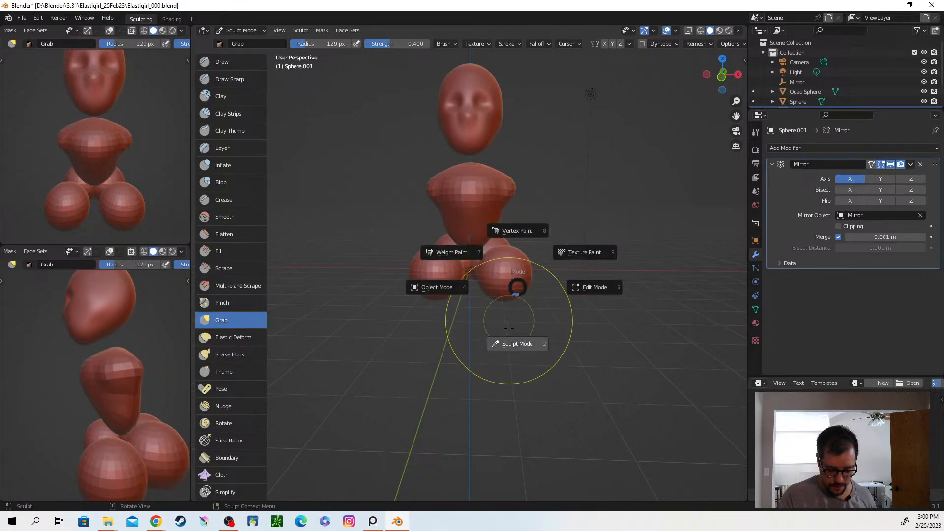
left_click(461, 290)
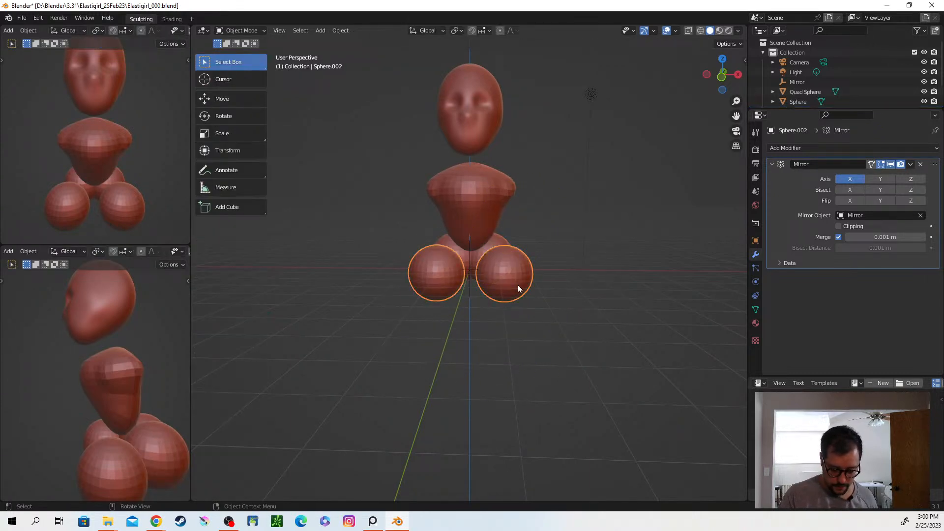
Enter Sculpt Mode on the front thigh spheres and stretch their outer ends sideways into ovals with the Grab brush.
left_click(522, 351)
middle_click_drag(535, 282, 592, 276)
middle_click_drag(547, 305, 568, 286)
mouse_move(525, 258)
left_mouse_down()
mouse_move(600, 222)
mouse_move(604, 235)
left_mouse_up()
middle_click_drag(604, 235, 580, 257)
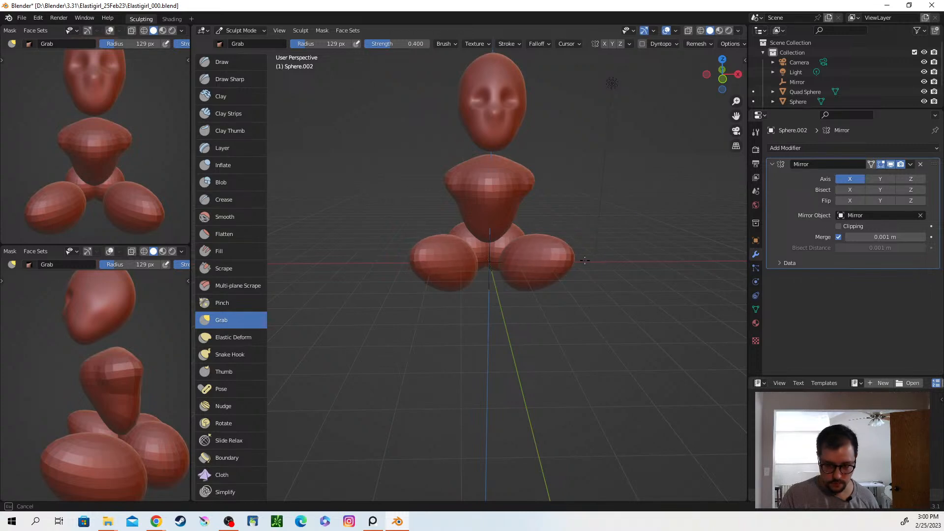
Pull the thighs' outer ends forward with the Grab brush to lengthen them toward the knees.
middle_click_drag(600, 327, 677, 357)
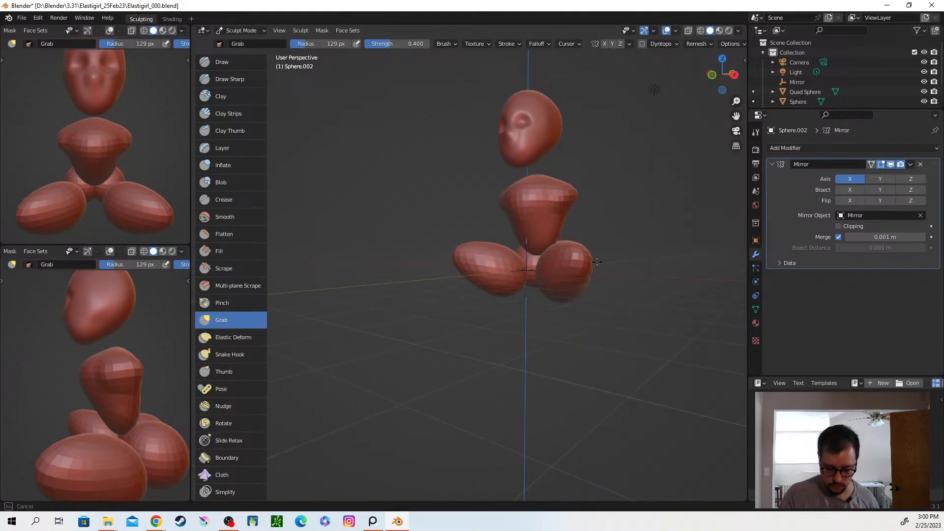
mouse_move(594, 264)
middle_mouse_down()
mouse_move(574, 270)
mouse_move(594, 272)
mouse_move(613, 330)
mouse_move(556, 282)
mouse_move(583, 283)
mouse_move(564, 286)
mouse_move(580, 303)
mouse_move(611, 306)
mouse_move(612, 332)
middle_mouse_up()
middle_click_drag(501, 294, 498, 287)
mouse_move(543, 320)
middle_mouse_down()
mouse_move(565, 305)
mouse_move(549, 307)
mouse_move(560, 324)
mouse_move(552, 358)
mouse_move(543, 326)
mouse_move(505, 338)
mouse_move(506, 362)
mouse_move(550, 357)
mouse_move(556, 390)
mouse_move(515, 328)
mouse_move(498, 405)
middle_mouse_up()
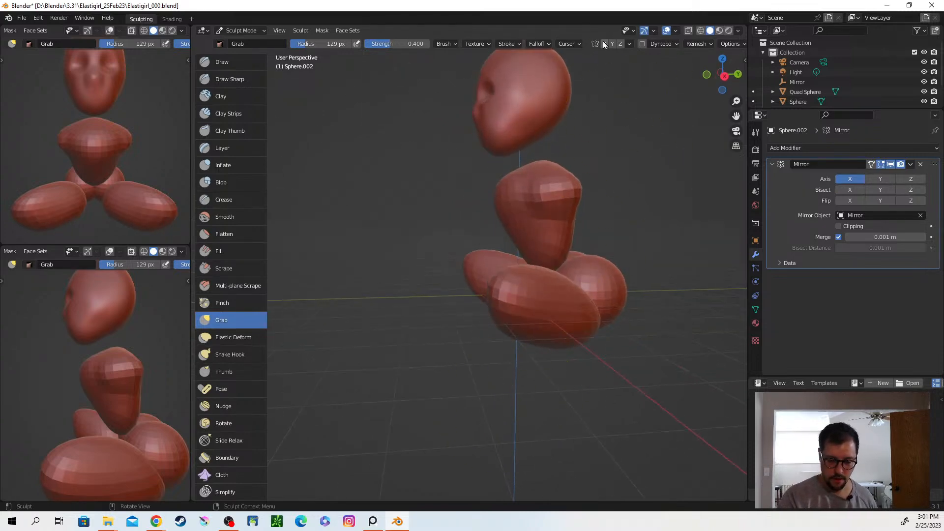
mouse_move(516, 333)
middle_mouse_down()
mouse_move(500, 291)
mouse_move(528, 306)
middle_mouse_up()
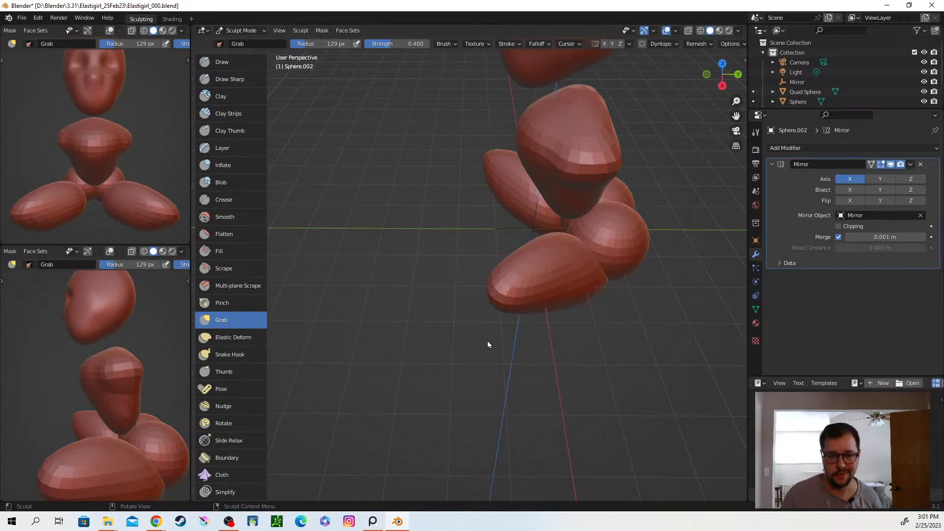
middle_click_drag(605, 291, 608, 302)
mouse_move(609, 232)
left_mouse_down()
mouse_move(595, 228)
mouse_move(623, 214)
left_mouse_up()
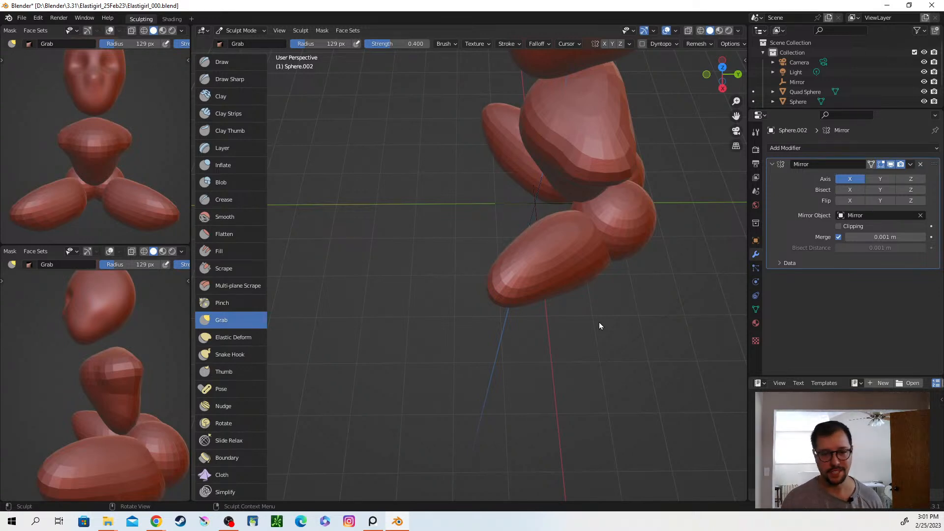
Refine the thighs' sides and undersides with the Grab brush into longer, smoother forms.
mouse_move(599, 324)
middle_mouse_down()
mouse_move(599, 286)
mouse_move(565, 297)
mouse_move(585, 332)
mouse_move(552, 326)
mouse_move(554, 270)
middle_mouse_up()
mouse_move(580, 300)
middle_mouse_down()
mouse_move(556, 265)
mouse_move(585, 295)
mouse_move(586, 278)
middle_mouse_up()
left_click_drag(582, 298, 586, 283)
left_click_drag(585, 327, 573, 261)
left_click_drag(618, 316, 567, 270)
left_click_drag(612, 322, 608, 321)
mouse_move(576, 264)
middle_mouse_down()
mouse_move(613, 320)
mouse_move(609, 331)
mouse_move(603, 302)
middle_mouse_up()
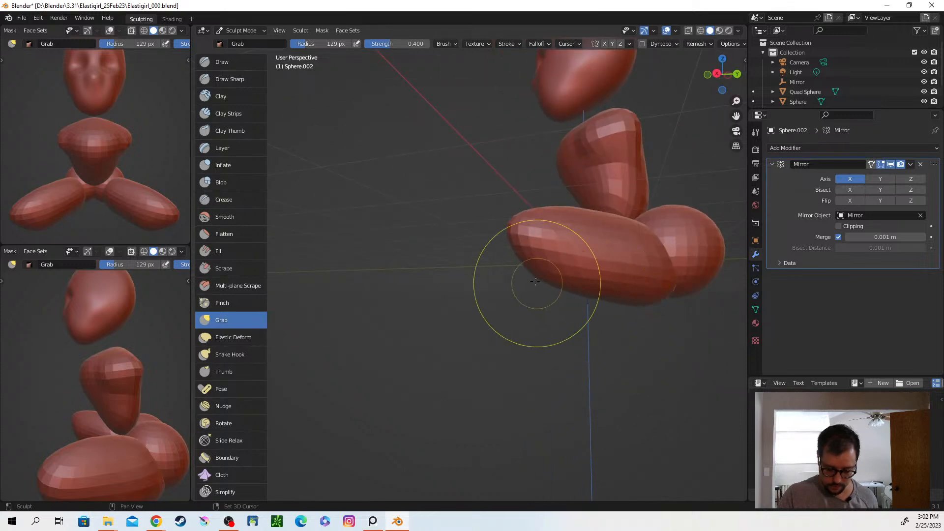
Adjust the thighs' upper contours with the Grab brush so they taper from the hips toward the knees.
middle_click_drag(552, 323, 676, 368)
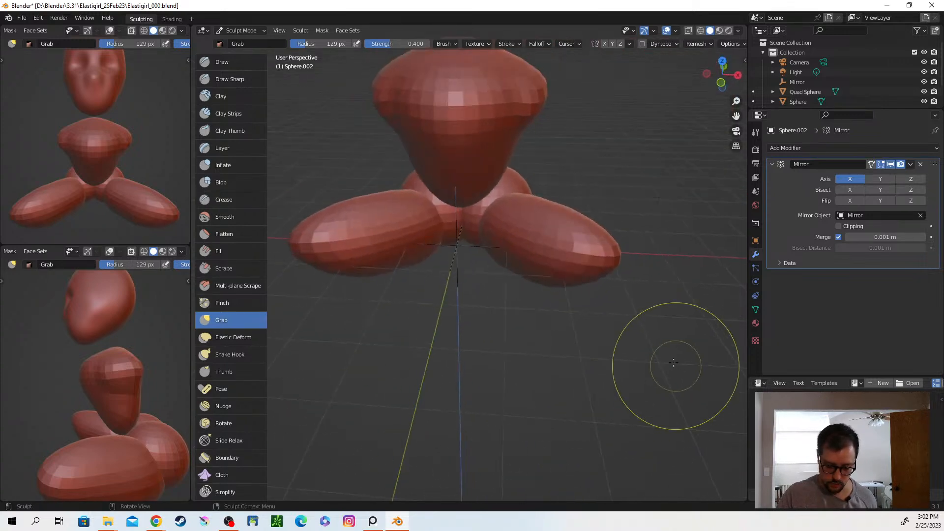
middle_click_drag(561, 242, 537, 249)
middle_click_drag(555, 312, 548, 308)
mouse_move(600, 334)
middle_mouse_down()
mouse_move(506, 339)
mouse_move(544, 368)
mouse_move(585, 364)
mouse_move(543, 380)
mouse_move(639, 286)
mouse_move(625, 216)
middle_mouse_up()
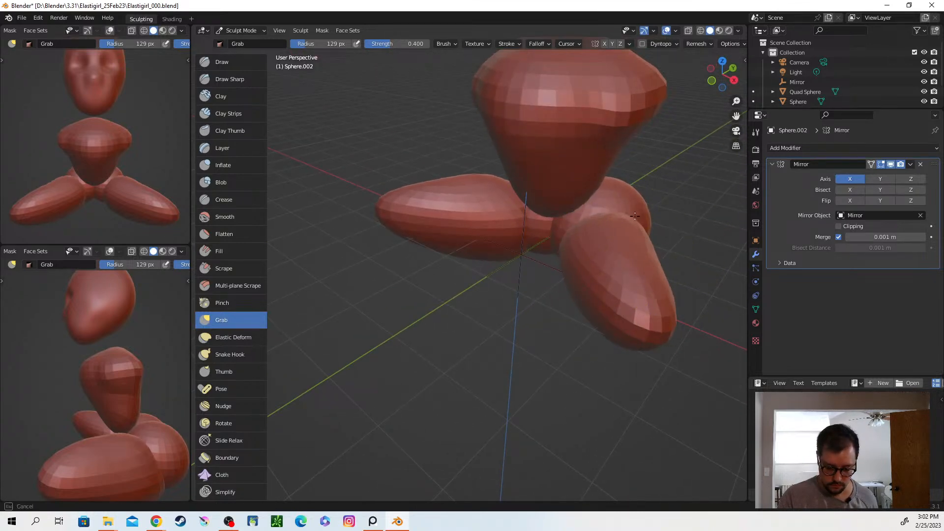
mouse_move(627, 251)
middle_mouse_down()
mouse_move(634, 260)
mouse_move(651, 241)
mouse_move(545, 331)
mouse_move(592, 263)
mouse_move(562, 281)
middle_mouse_up()
middle_click_drag(112, 141, 112, 150, "ctrl")
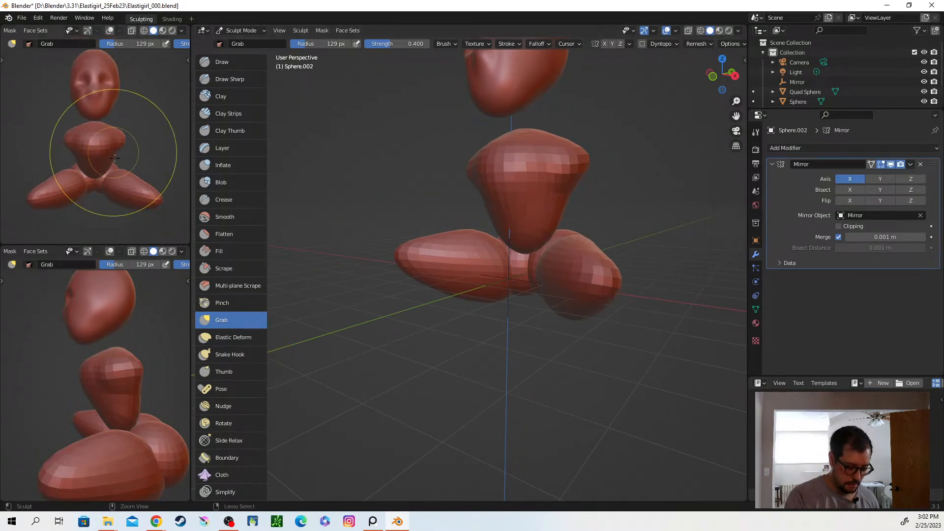
Return to Object Mode, duplicate the mirrored hip spheres, and place the copies in front of the thighs.
mouse_move(135, 358)
middle_mouse_down("shift")
mouse_move(131, 339)
mouse_move(133, 365)
middle_mouse_up("shift")
middle_click_drag(231, 365, 231, 303)
mouse_move(601, 333)
middle_mouse_down()
mouse_move(537, 316)
mouse_move(550, 331)
middle_mouse_up()
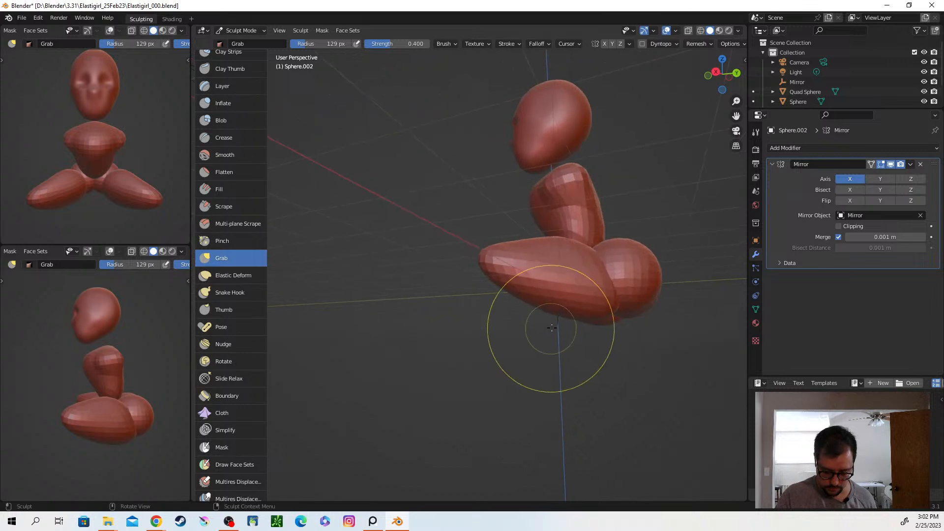
middle_click_drag(543, 298, 516, 306)
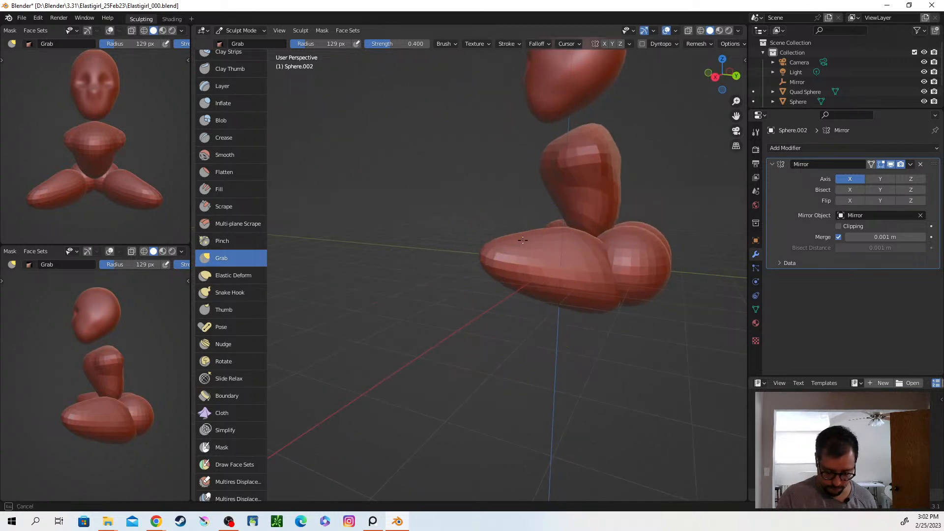
mouse_move(539, 348)
middle_mouse_down()
mouse_move(568, 323)
mouse_move(662, 318)
middle_mouse_up()
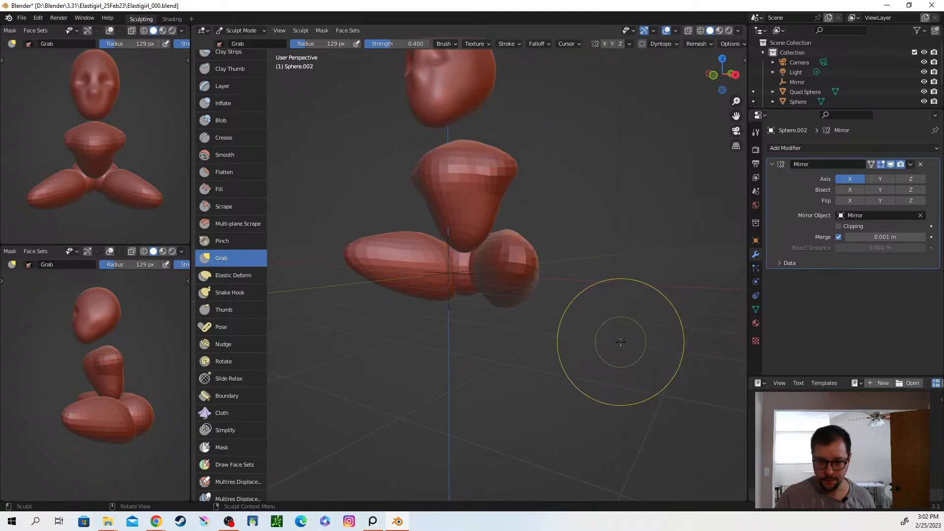
middle_click_drag(582, 344, 495, 357)
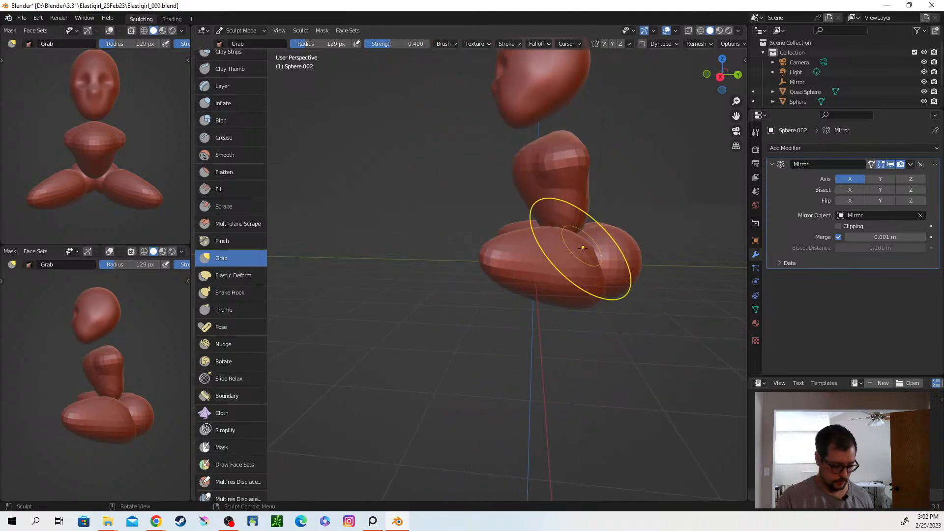
key("ctrl+Tab")
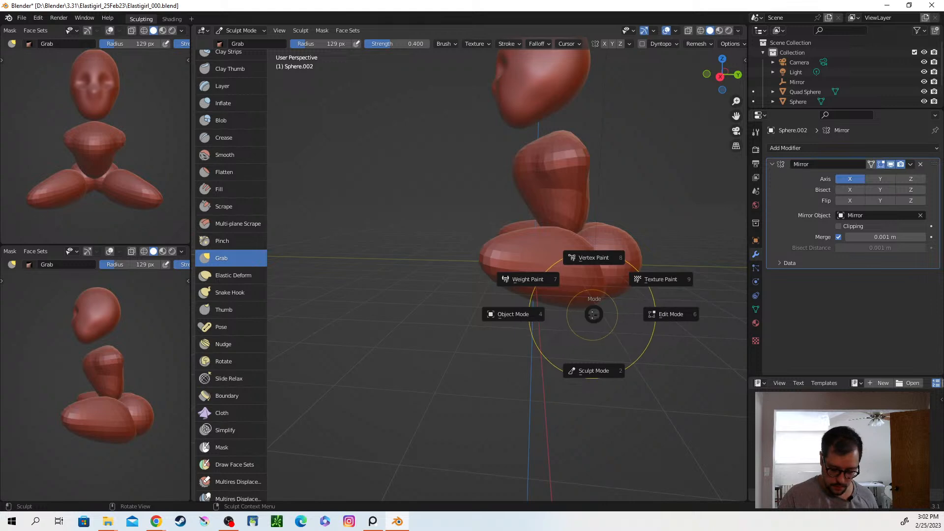
left_click(554, 336)
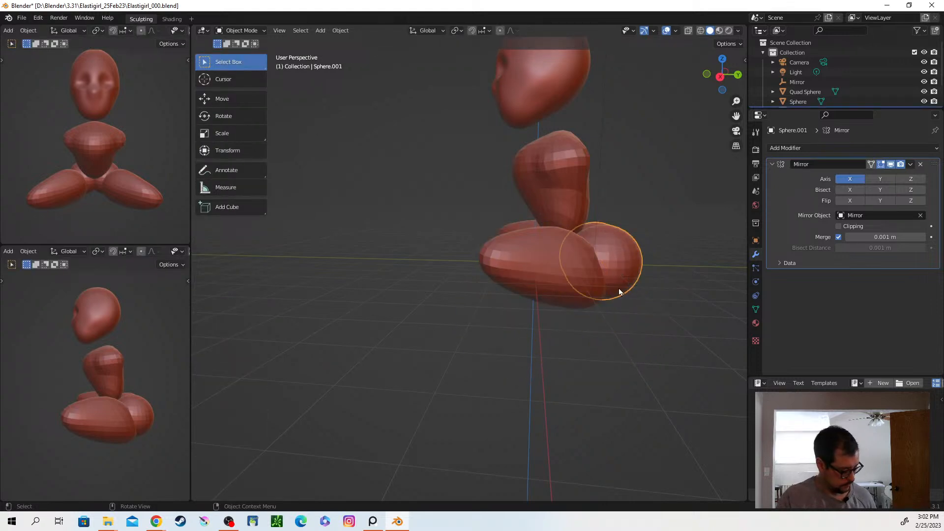
key("shift+d")
left_click(515, 301)
middle_click_drag(499, 303, 528, 294)
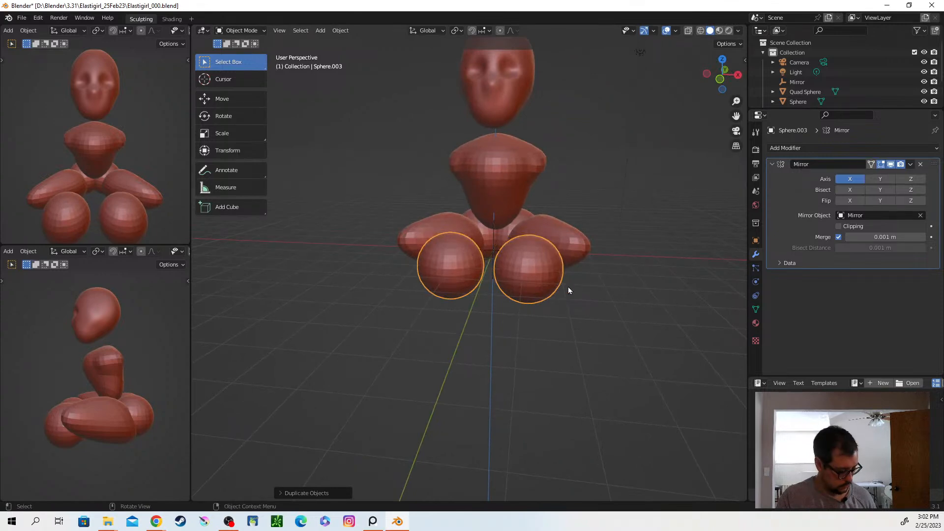
Move the duplicated spheres outward and slightly down onto the front ends of the thighs as knees.
key("g")
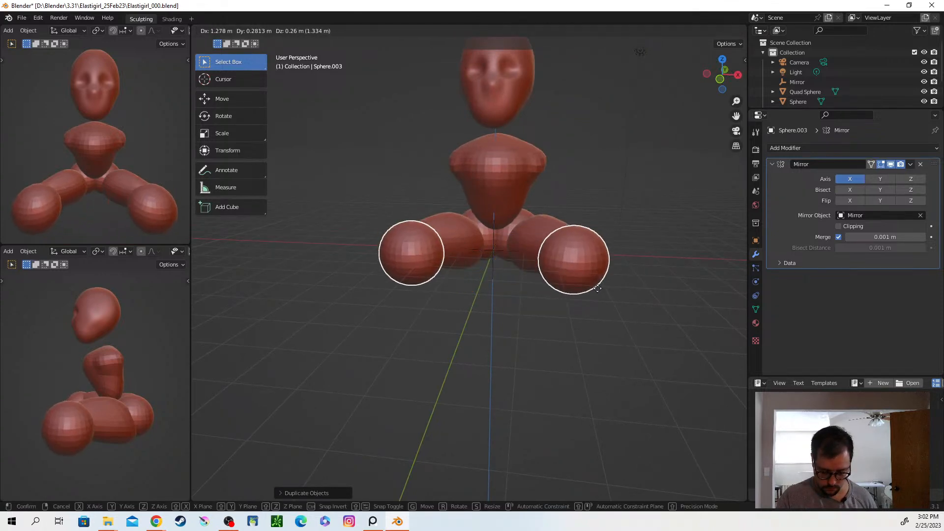
left_click(597, 293)
middle_click_drag(596, 293, 515, 303)
key("g")
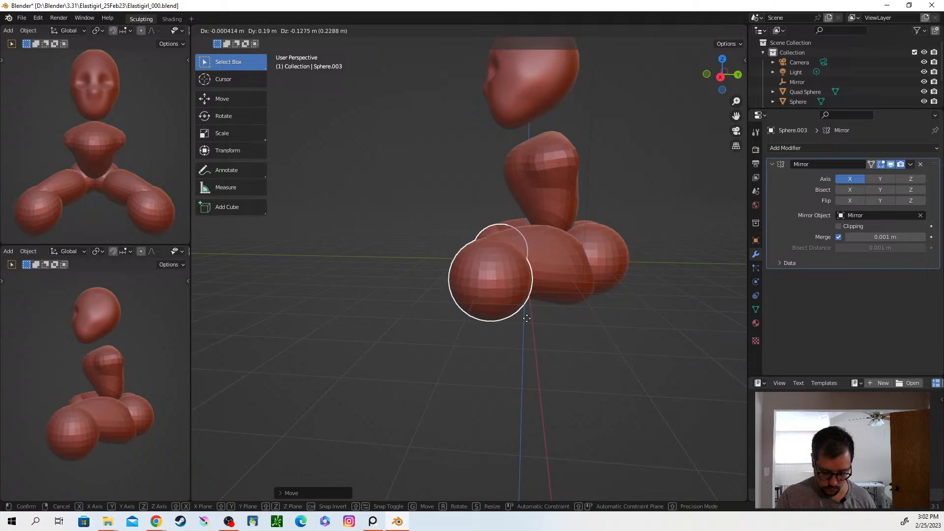
left_click(522, 321)
middle_click_drag(500, 349, 607, 349)
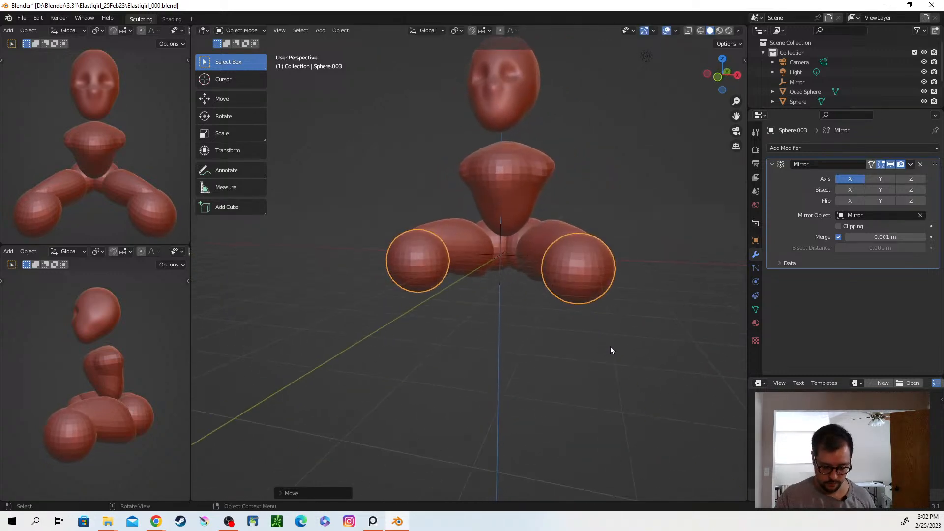
Enter Sculpt Mode on the knee spheres and pull their undersides down and inward into lower legs with the Grab brush.
key("ctrl+Tab")
left_click(606, 402)
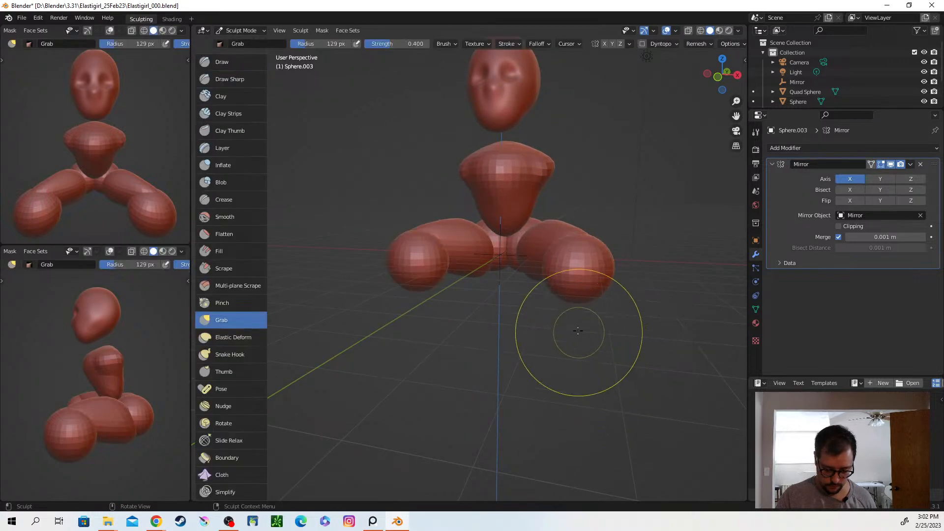
middle_click_drag(581, 338, 588, 299)
left_click_drag(575, 296, 527, 374)
mouse_move(476, 453)
middle_mouse_down()
mouse_move(502, 385)
mouse_move(582, 350)
mouse_move(615, 314)
middle_mouse_up()
Undo a trial pull on the lower legs and drag their forms backward beneath the thighs with the Grab brush.
left_click_drag(601, 358, 647, 370)
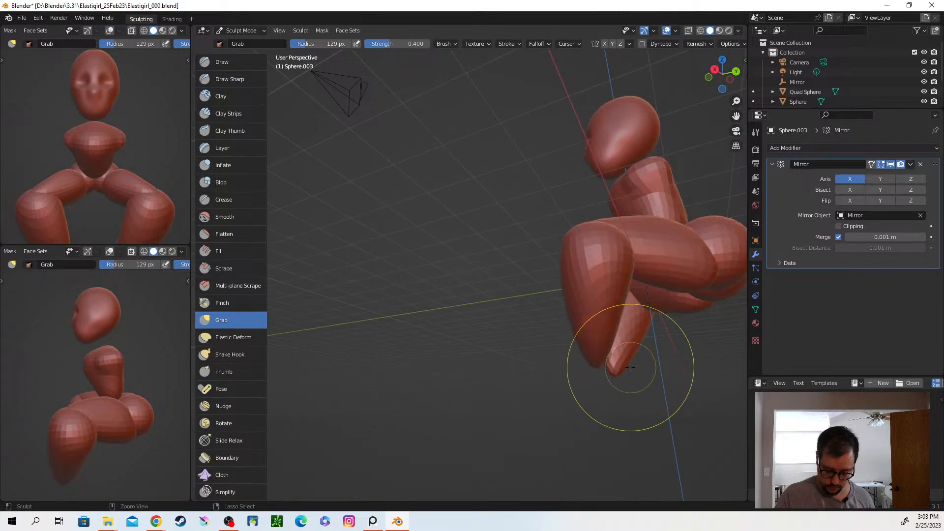
key("ctrl+z")
middle_click_drag(581, 301, 615, 318)
mouse_move(552, 288)
left_mouse_down()
mouse_move(723, 423)
mouse_move(637, 344)
mouse_move(643, 360)
left_mouse_up()
mouse_move(561, 275)
left_mouse_down()
mouse_move(570, 248)
mouse_move(566, 277)
left_mouse_up()
middle_click_drag(527, 345, 645, 362)
Smooth the knees and lower legs from several sides to slim them into tapered forms.
middle_click_drag(580, 261, 546, 245)
left_click_drag(547, 246, 527, 244, "shift")
middle_click_drag(549, 340, 545, 327)
mouse_move(546, 327)
left_mouse_down("shift")
mouse_move(517, 346)
mouse_move(535, 339)
left_mouse_up("shift")
middle_click_drag(535, 339, 611, 347)
mouse_move(524, 290)
left_mouse_down("shift")
mouse_move(527, 283)
mouse_move(499, 305)
left_mouse_up("shift")
left_click_drag(477, 339, 485, 346, "shift")
Smooth the front of the knees and nudge their contour with the Grab brush to blend them into the thighs.
middle_click_drag(575, 337, 498, 293)
left_click_drag(480, 299, 472, 276, "shift")
mouse_move(495, 349)
middle_mouse_down()
mouse_move(626, 370)
mouse_move(544, 354)
mouse_move(598, 330)
middle_mouse_up()
mouse_move(522, 277)
left_mouse_down()
mouse_move(512, 250)
mouse_move(529, 281)
left_mouse_up()
mouse_move(550, 322)
middle_mouse_down()
mouse_move(565, 309)
mouse_move(524, 339)
mouse_move(588, 334)
mouse_move(489, 322)
mouse_move(619, 326)
mouse_move(525, 317)
mouse_move(516, 352)
mouse_move(634, 454)
mouse_move(541, 344)
mouse_move(599, 340)
middle_mouse_up()
middle_click_drag(464, 354, 565, 366)
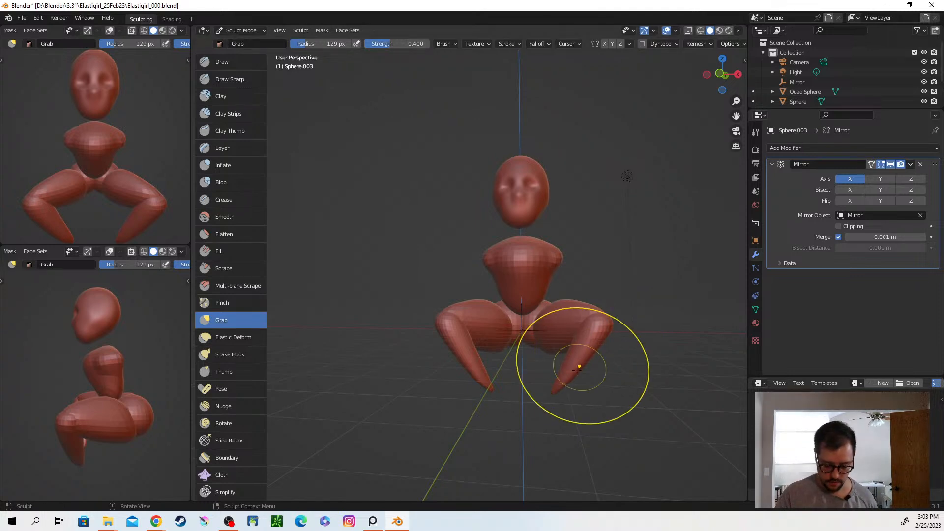
Return to Object Mode, duplicate the mirrored hip spheres again, and place the copies below the hips between the lower legs.
middle_click_drag(565, 375, 541, 421)
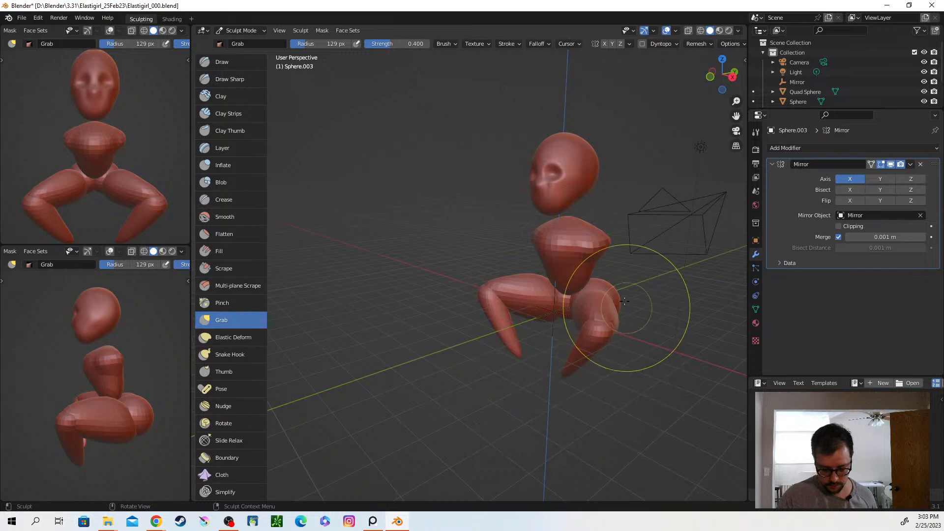
key("ctrl+Tab")
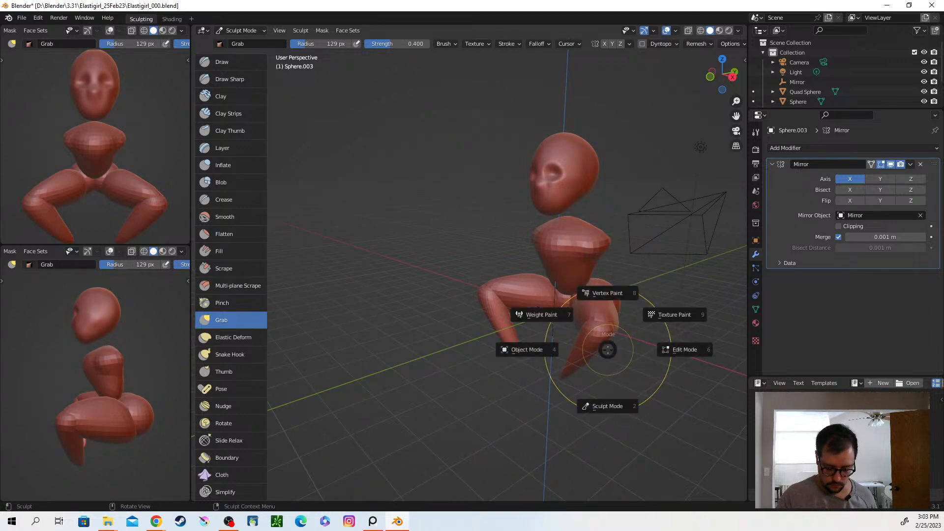
key("4")
left_click(610, 299)
left_click(610, 299)
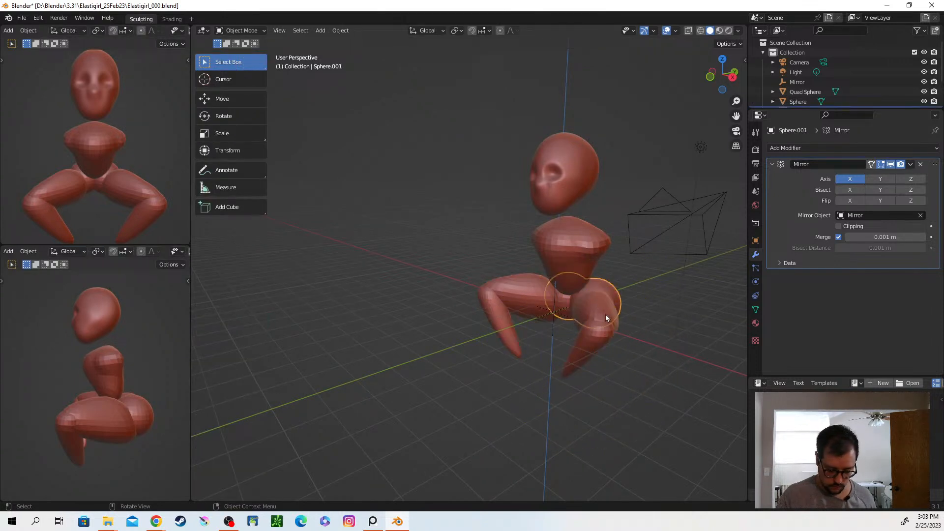
key("shift+d")
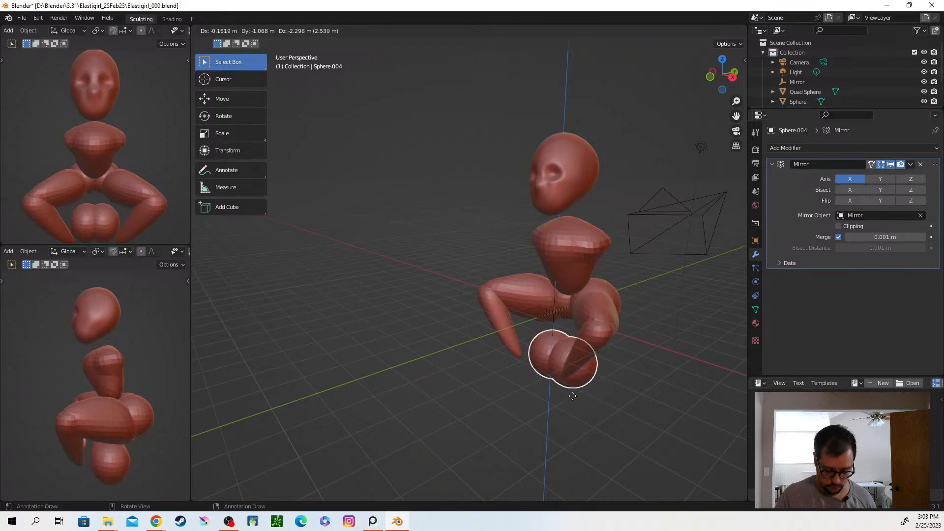
left_click(568, 416)
middle_click_drag(567, 417, 588, 335)
scroll(620, 374, "up", 1)
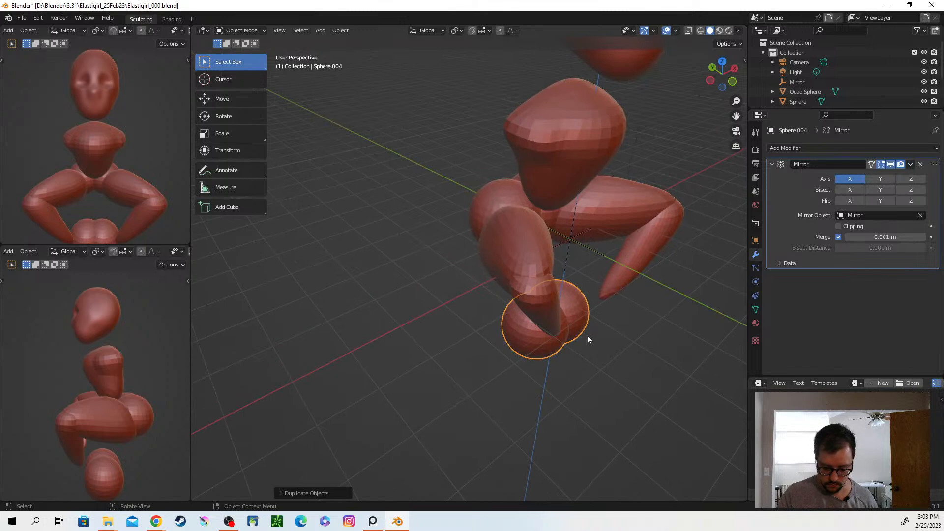
Shrink the duplicated mirrored spheres and place them at the lower ends of both legs as feet.
key("g")
left_click(670, 327)
middle_click_drag(669, 326, 668, 382)
key("g")
left_click(624, 353)
key("s")
left_click(626, 385)
key("g")
left_click(636, 379)
key("g")
left_click(665, 386)
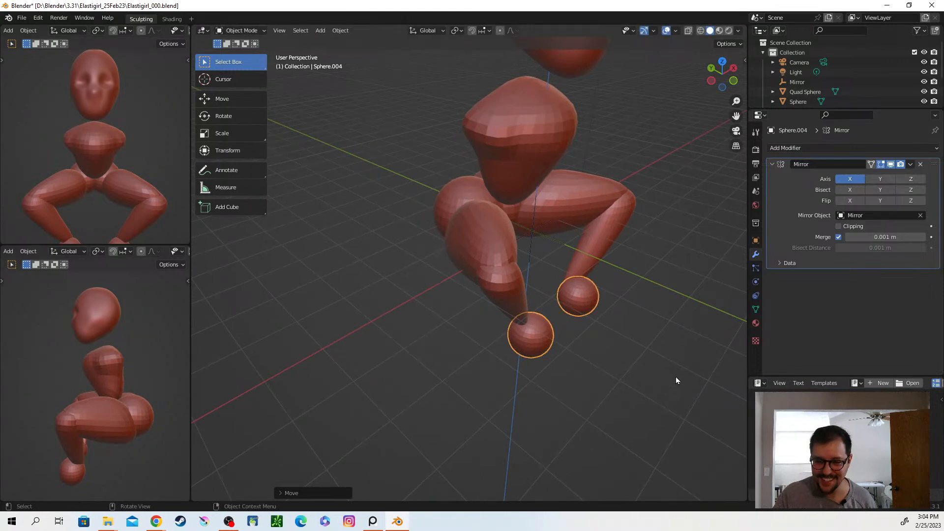
middle_click_drag(628, 363, 657, 370)
key("ctrl+Tab")
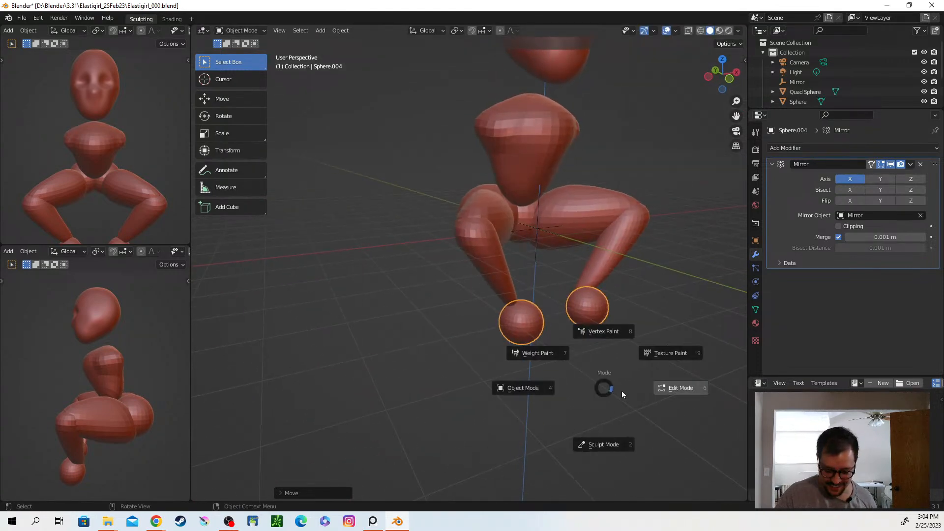
left_click(604, 395)
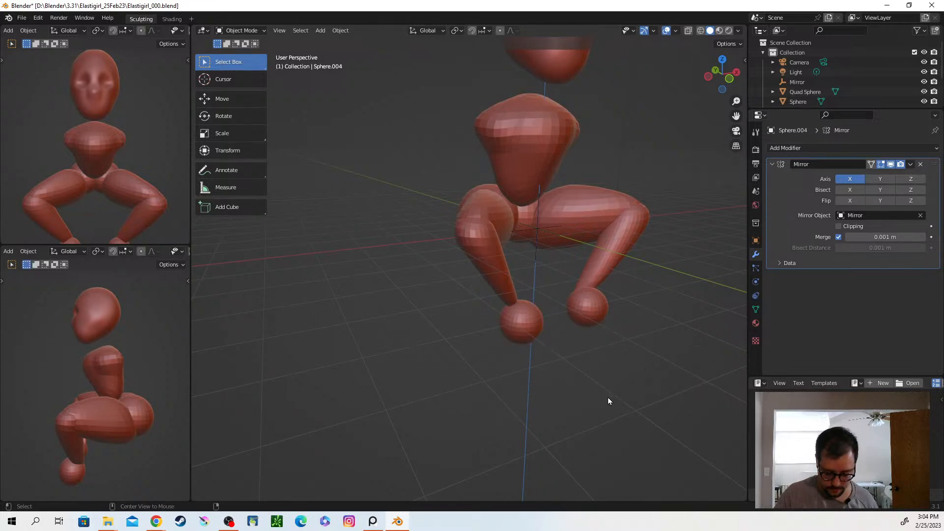
key("ctrl+a")
key("Escape")
key("ctrl+z")
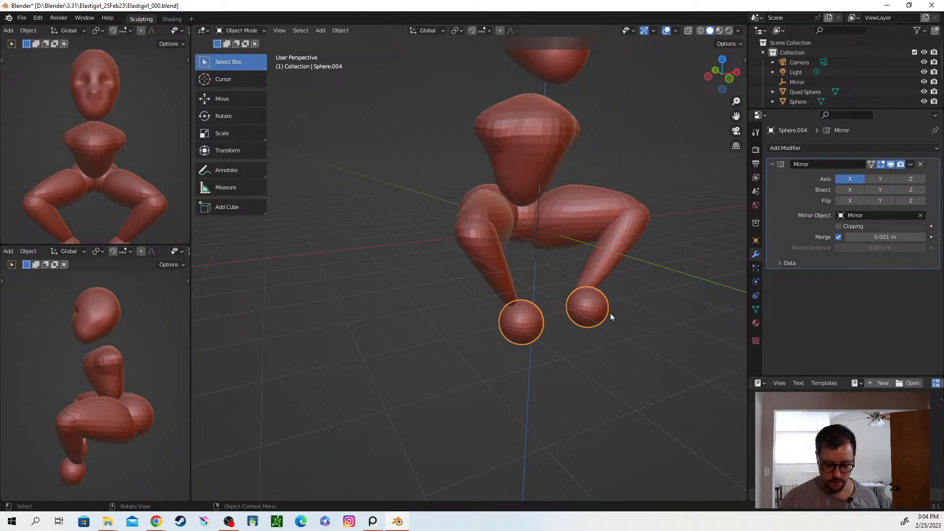
Try to shape the foot spheres with the Grab brush in Sculpt Mode, undo it and return to Object Mode.
key("ctrl+Tab")
left_click(618, 370)
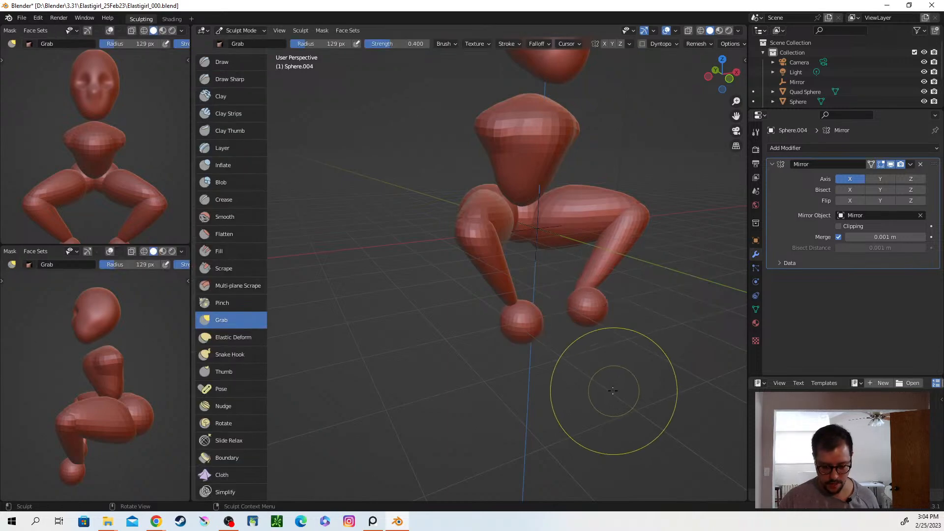
mouse_move(589, 309)
left_mouse_down()
mouse_move(621, 335)
mouse_move(589, 298)
left_mouse_up()
middle_click_drag(599, 313, 578, 355)
key("ctrl+z")
key("ctrl+z")
key("ctrl+z")
middle_click_drag(620, 304, 623, 255)
key("ctrl+Tab")
left_click(565, 315)
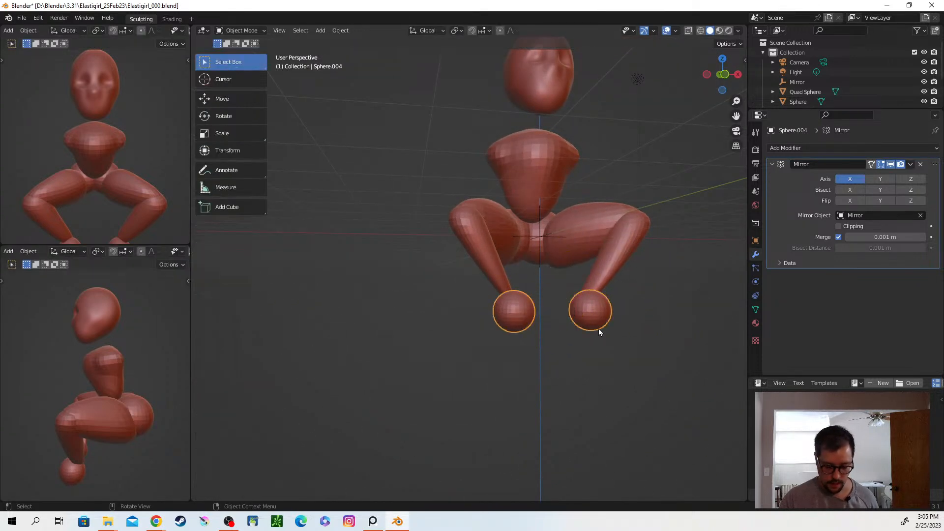
Apply the scale of the foot spheres and switch them to Sculpt Mode.
key("ctrl+a")
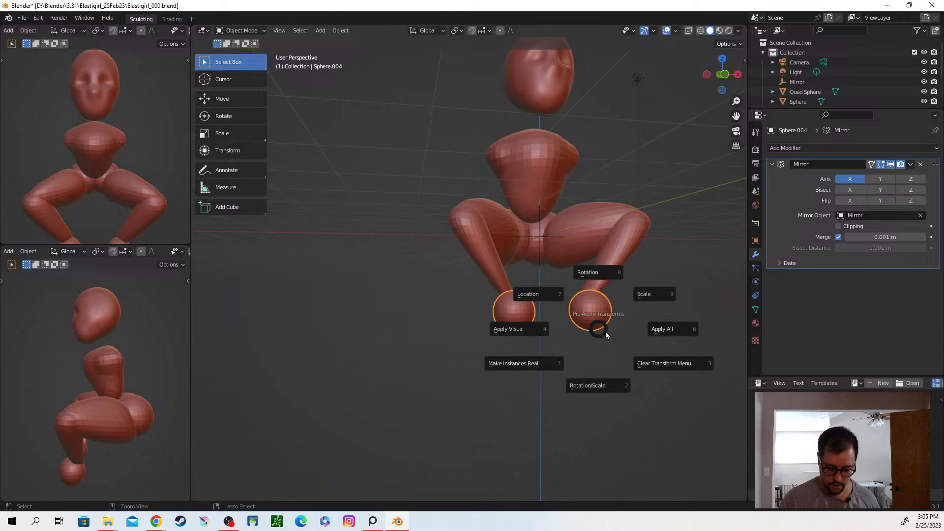
left_click(664, 295)
middle_click_drag(589, 339, 626, 367)
key("ctrl+Tab")
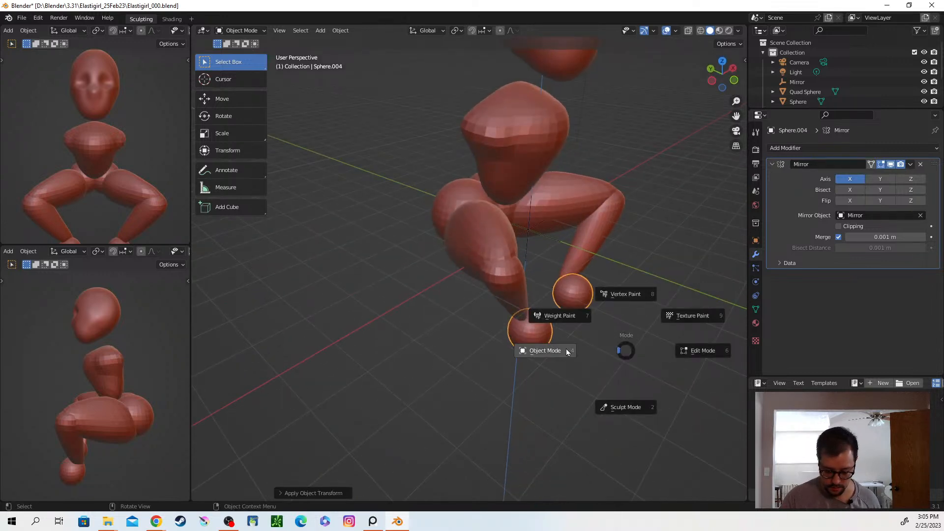
left_click(621, 420)
Stretch the foot spheres forward into elongated feet using the Grab brush with a 54 px radius.
mouse_move(565, 296)
left_mouse_down()
mouse_move(582, 315)
mouse_move(617, 320)
mouse_move(561, 301)
mouse_move(564, 285)
left_mouse_up()
key("f")
left_click(632, 328)
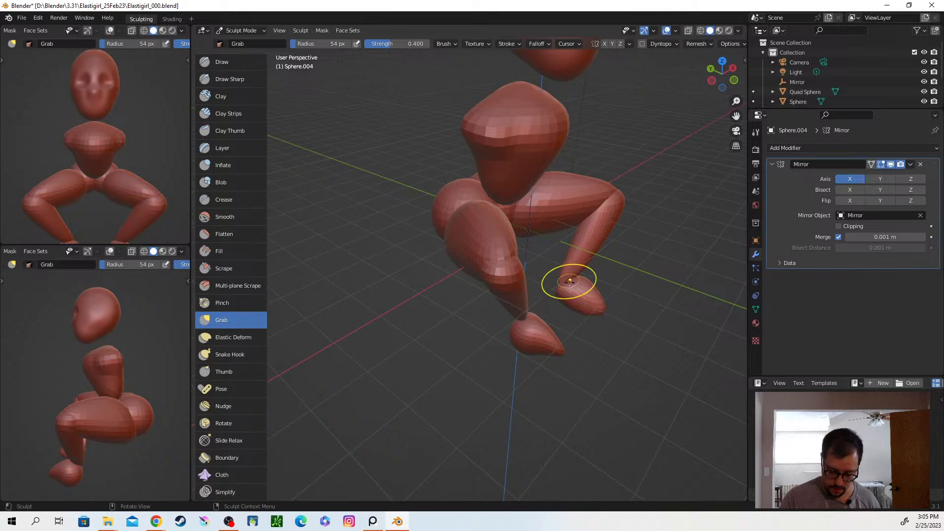
mouse_move(564, 285)
middle_mouse_down()
mouse_move(601, 295)
mouse_move(596, 316)
mouse_move(610, 344)
mouse_move(581, 190)
middle_mouse_up()
key("ctrl+z")
mouse_move(598, 255)
middle_mouse_down()
mouse_move(576, 318)
mouse_move(583, 329)
middle_mouse_up()
left_click_drag(579, 313, 580, 346)
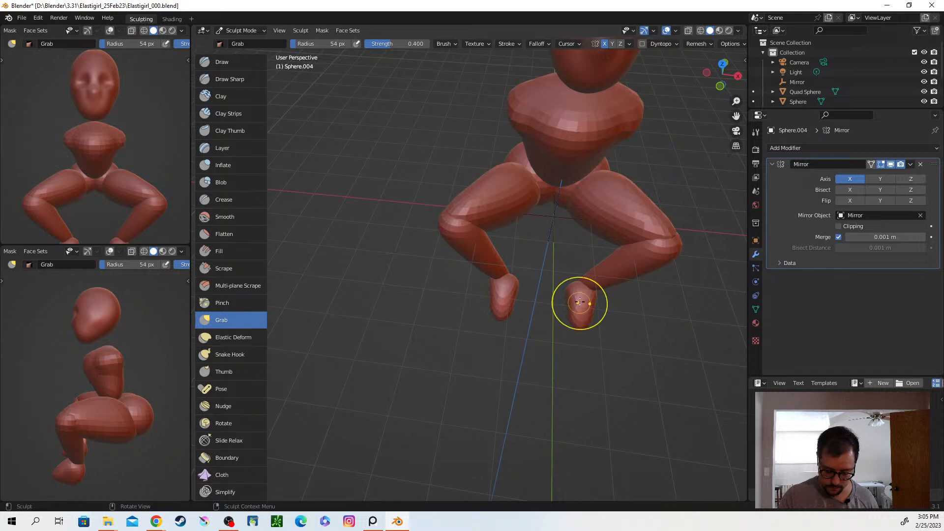
mouse_move(559, 303)
middle_mouse_down()
mouse_move(595, 299)
mouse_move(586, 321)
mouse_move(634, 351)
middle_mouse_up()
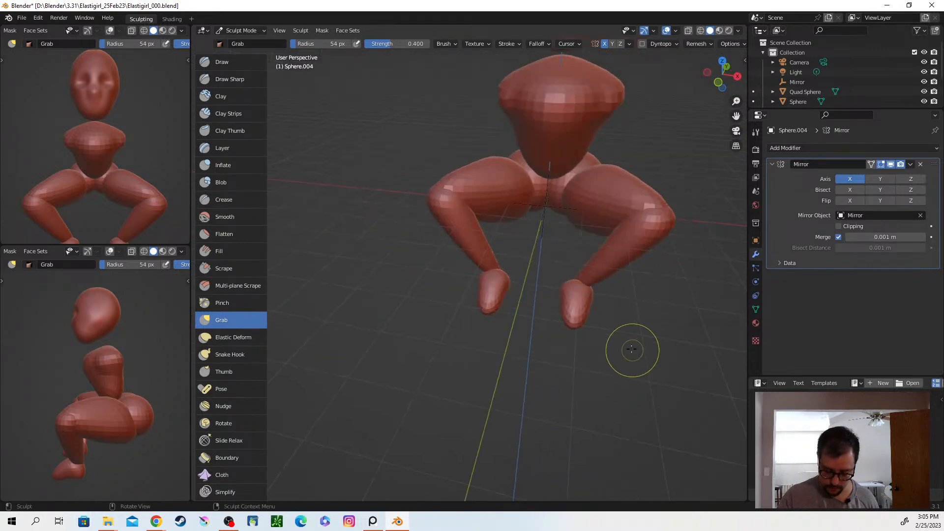
mouse_move(570, 287)
left_mouse_down()
mouse_move(585, 289)
mouse_move(577, 300)
mouse_move(582, 284)
left_mouse_up()
mouse_move(582, 284)
middle_mouse_down()
mouse_move(602, 289)
mouse_move(615, 312)
mouse_move(580, 336)
mouse_move(588, 324)
middle_mouse_up()
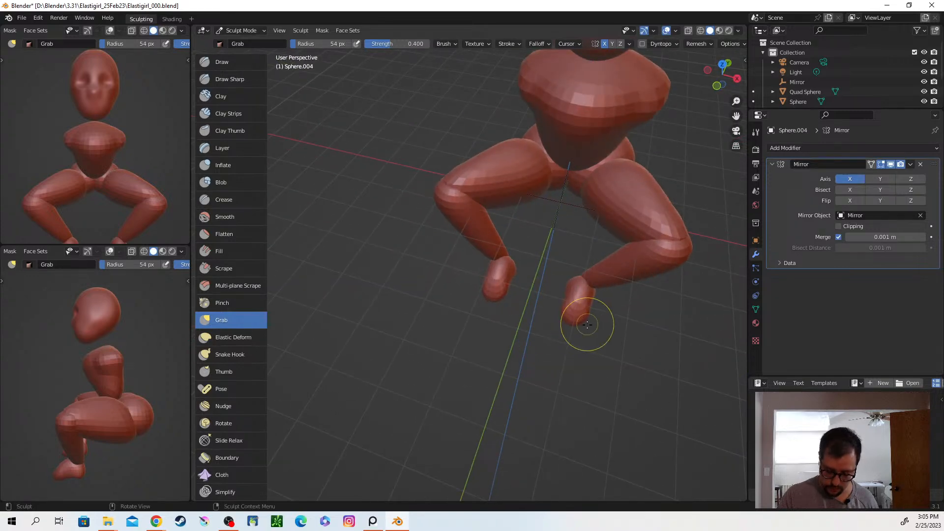
Slim the feet and turn their toes outward using the Grab brush with a 97 px radius.
key("f")
left_click(576, 324)
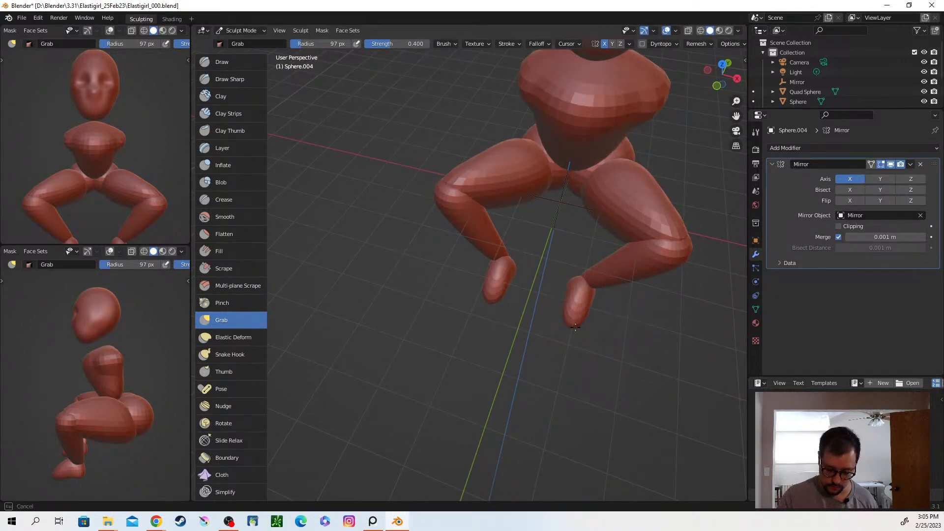
middle_click_drag(588, 294, 596, 293)
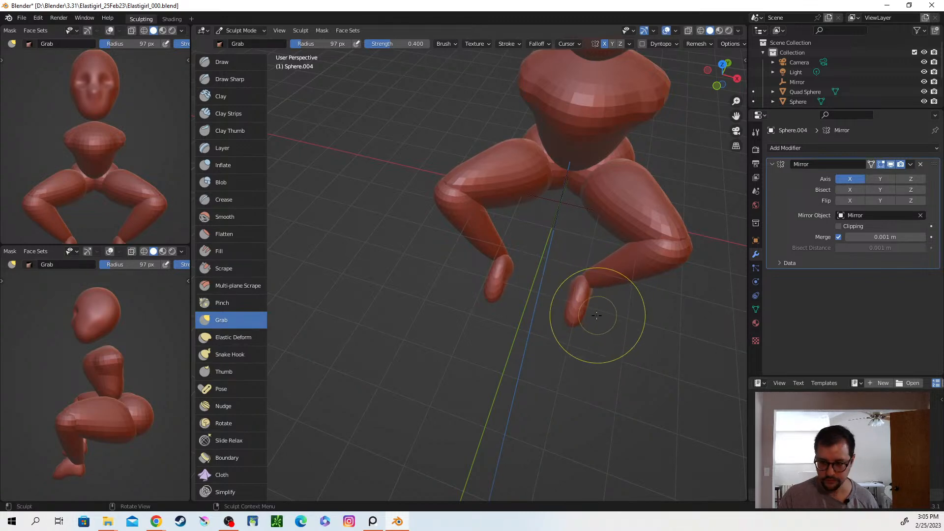
middle_click_drag(599, 361, 595, 313)
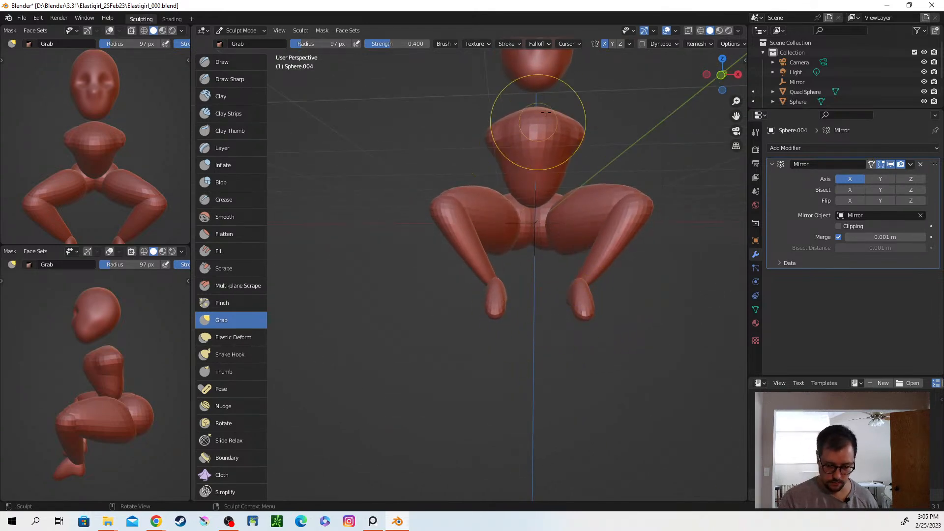
left_click_drag(586, 315, 612, 315)
middle_click_drag(612, 314, 600, 329)
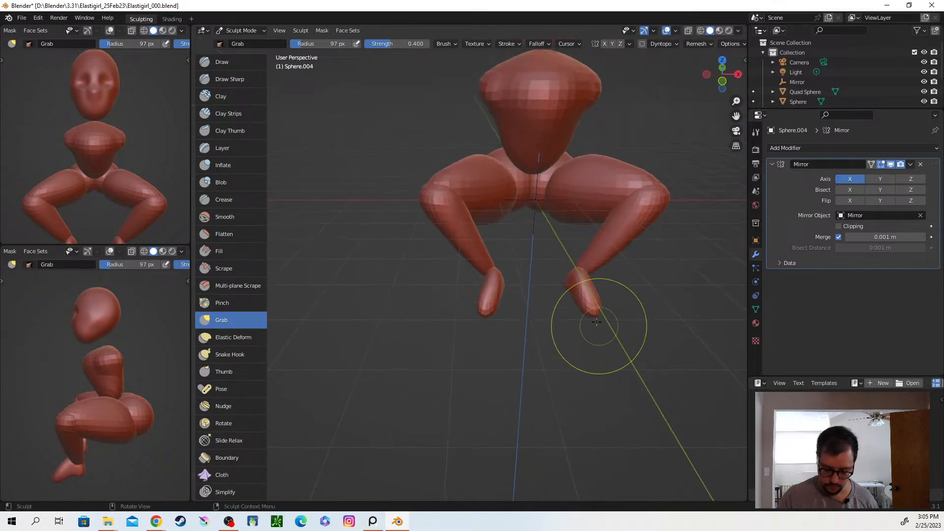
Refine the toe ends and sides of the feet with further Grab strokes from several angles.
middle_click_drag(588, 274, 600, 281)
left_click_drag(605, 283, 584, 315)
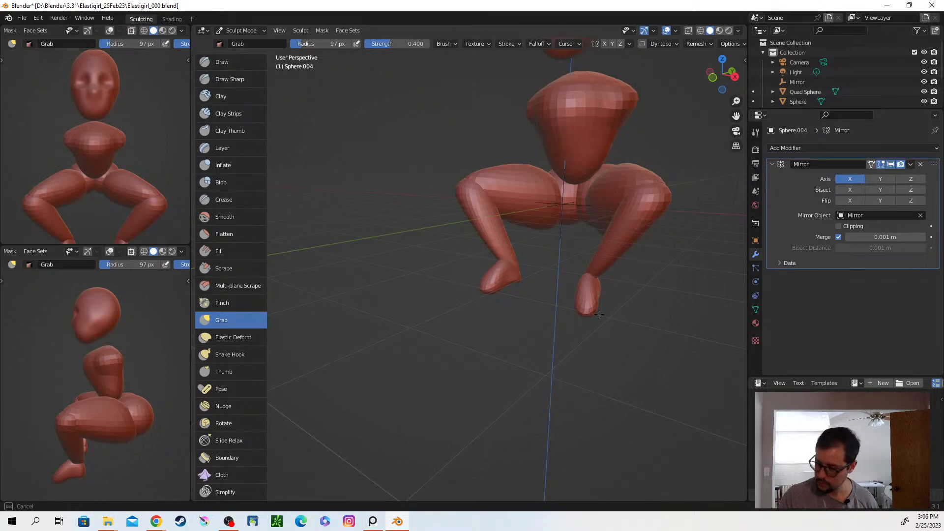
left_click_drag(596, 314, 594, 316)
middle_click_drag(582, 337, 691, 342)
left_click_drag(577, 318, 586, 309)
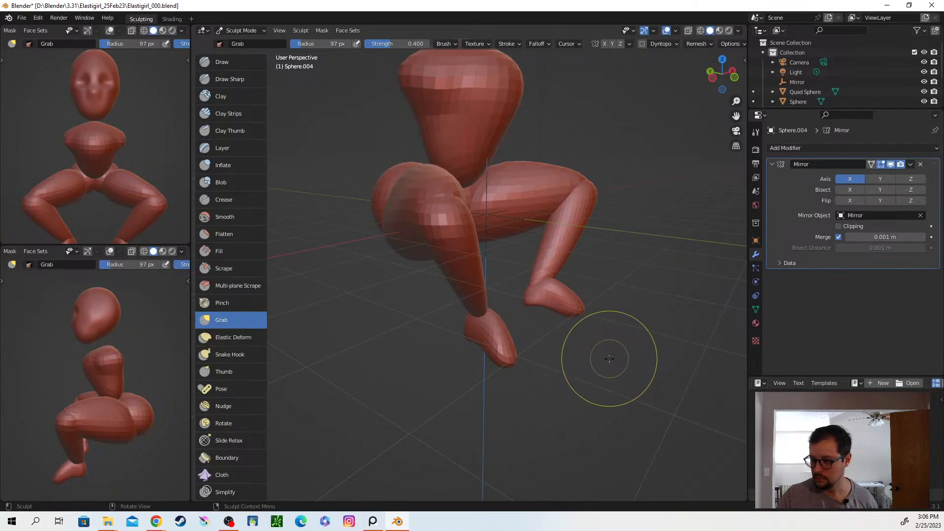
mouse_move(605, 351)
middle_mouse_down()
mouse_move(669, 310)
mouse_move(658, 355)
mouse_move(590, 337)
mouse_move(454, 340)
mouse_move(618, 317)
mouse_move(613, 328)
mouse_move(624, 332)
mouse_move(615, 318)
mouse_move(560, 319)
middle_mouse_up()
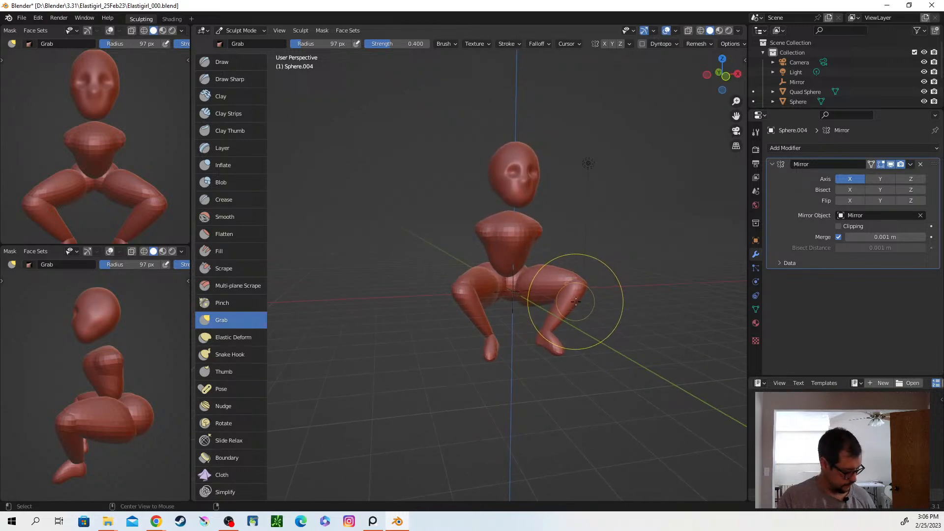
Switch sculpting to the lower legs and then the thighs, pulling both at the knees with the Grab brush.
key("alt+q")
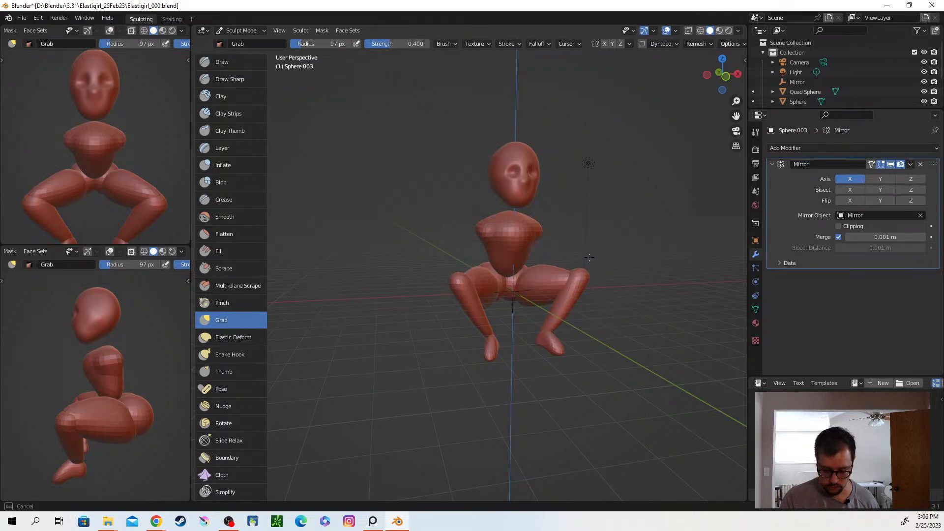
left_click_drag(589, 258, 589, 255)
key("alt+q")
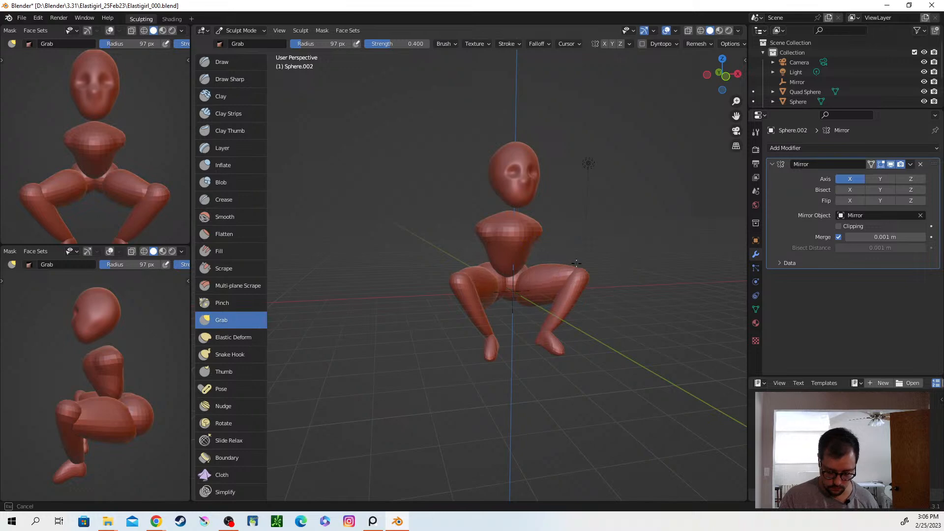
middle_click_drag(587, 281, 586, 329)
middle_click_drag(540, 375, 604, 282)
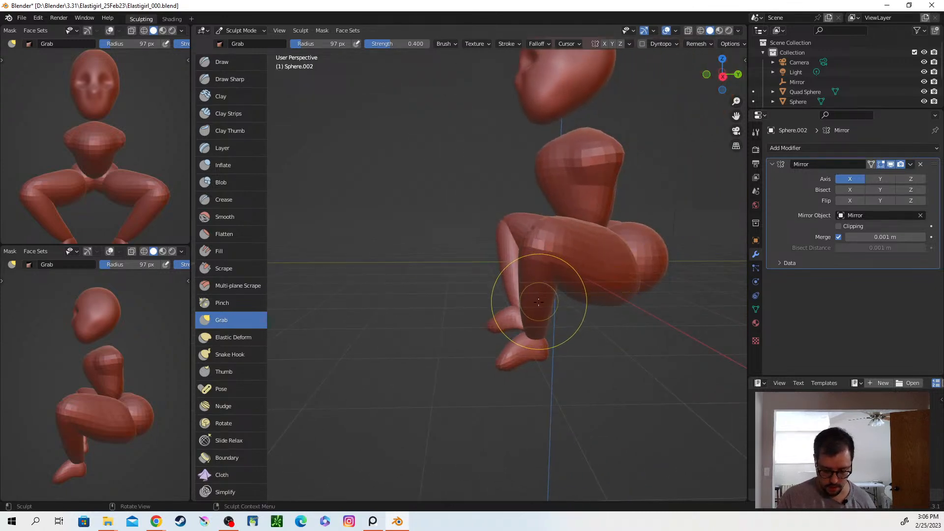
Switch sculpting to the lower legs and tilt them so the ankles sit farther back, using the Pose brush at 171 px radius.
key("alt+q")
key("alt+q")
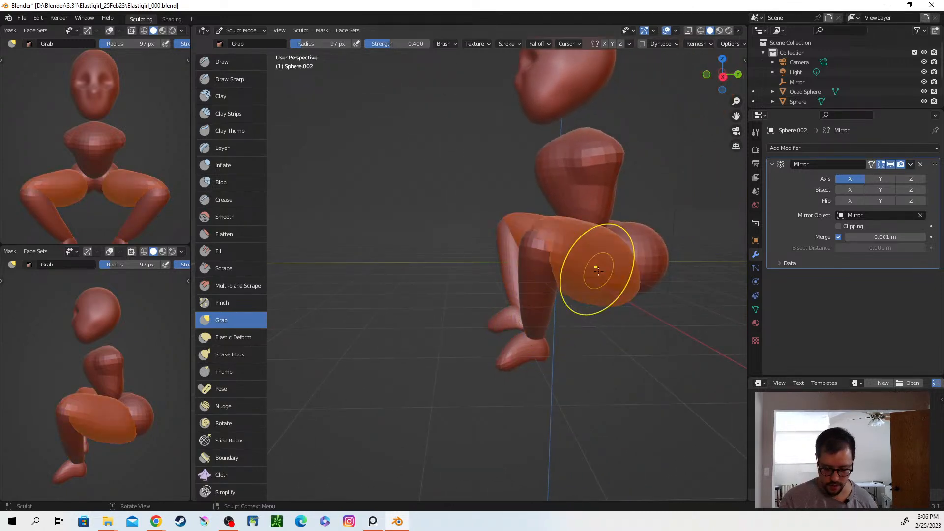
key("alt+q")
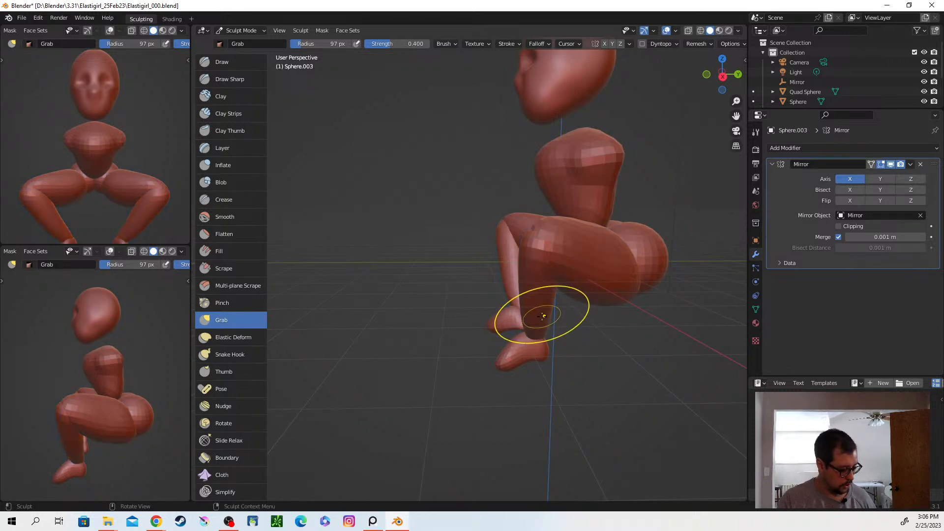
middle_click_drag(543, 342, 556, 354)
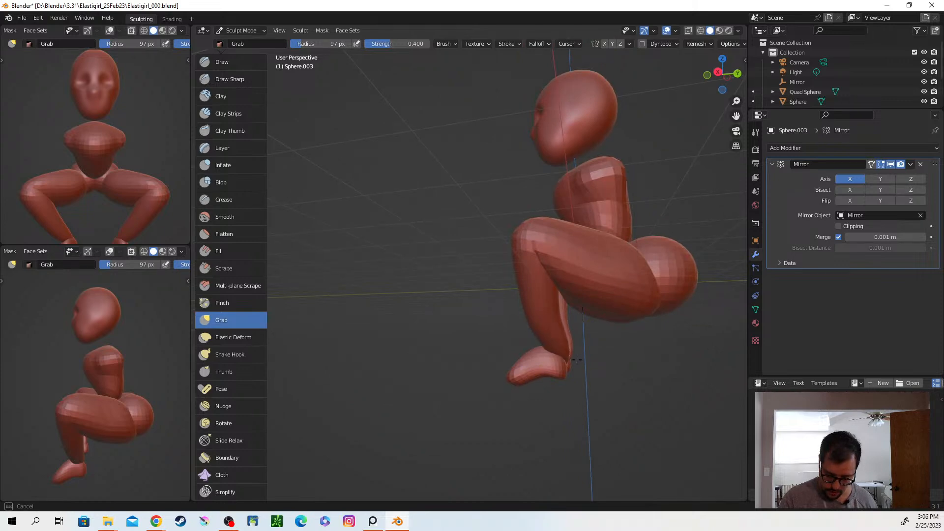
left_click(261, 393)
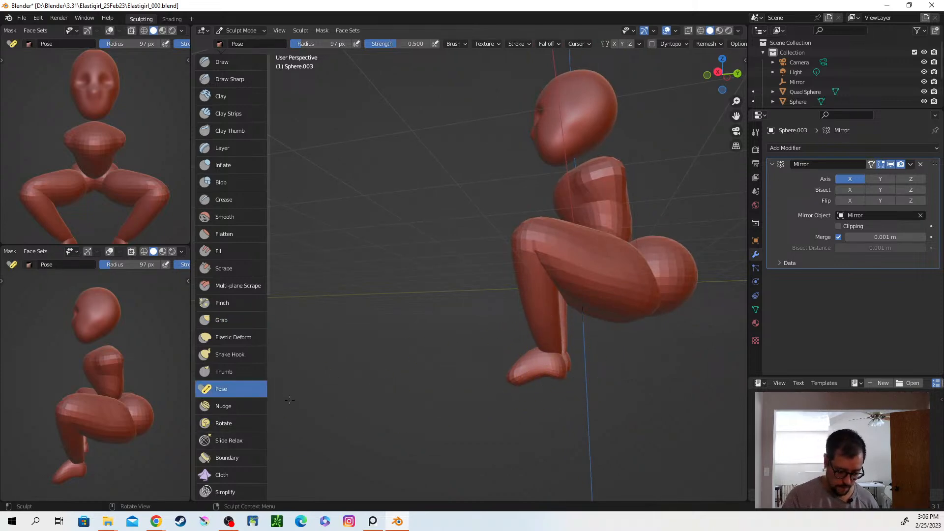
key("f")
left_click(616, 328)
left_click_drag(536, 260, 533, 265)
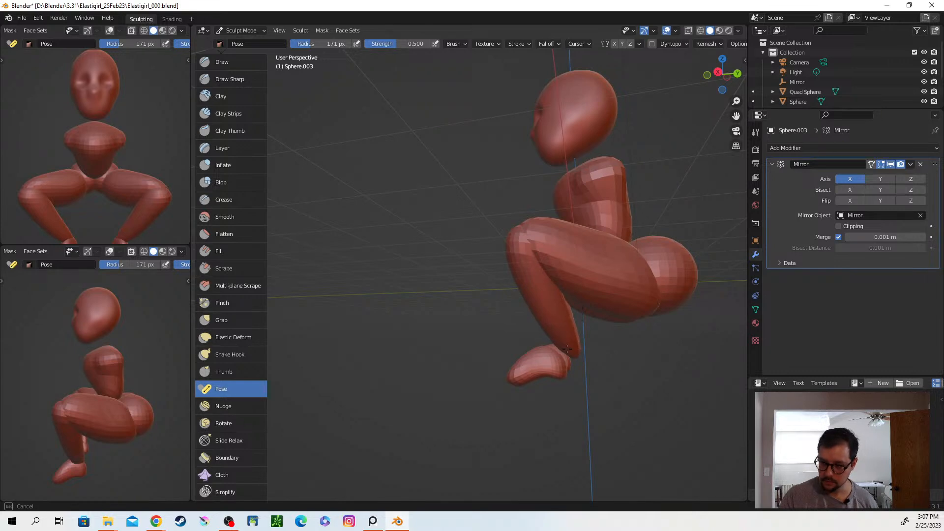
middle_click_drag(571, 349, 516, 368)
Switch sculpting to the feet and check the Pose brush settings, including its Deformation options.
key("alt+q")
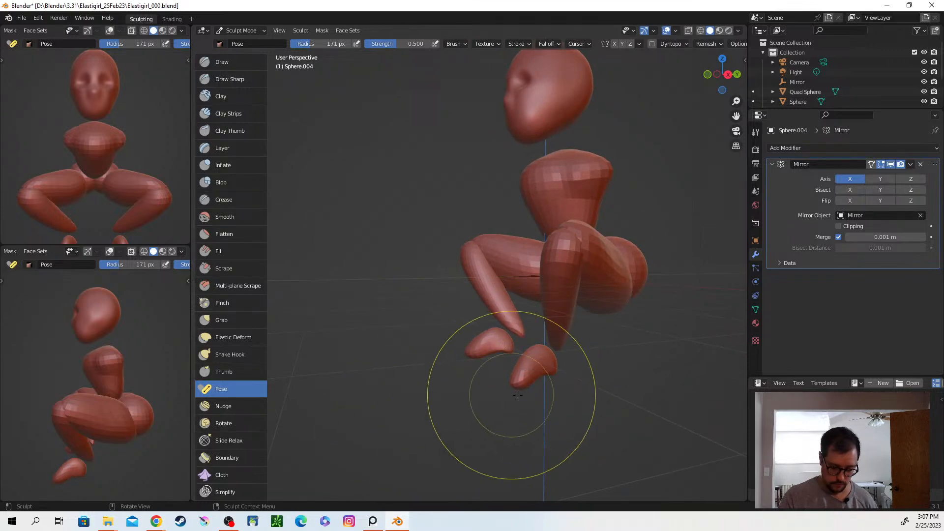
middle_click_drag(537, 379, 540, 384)
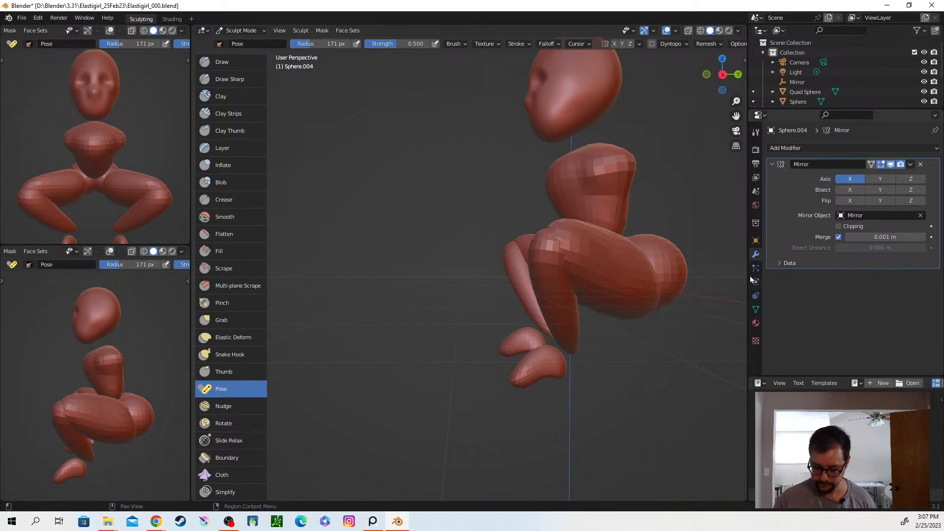
left_click(756, 132)
scroll(836, 216, "down", 6)
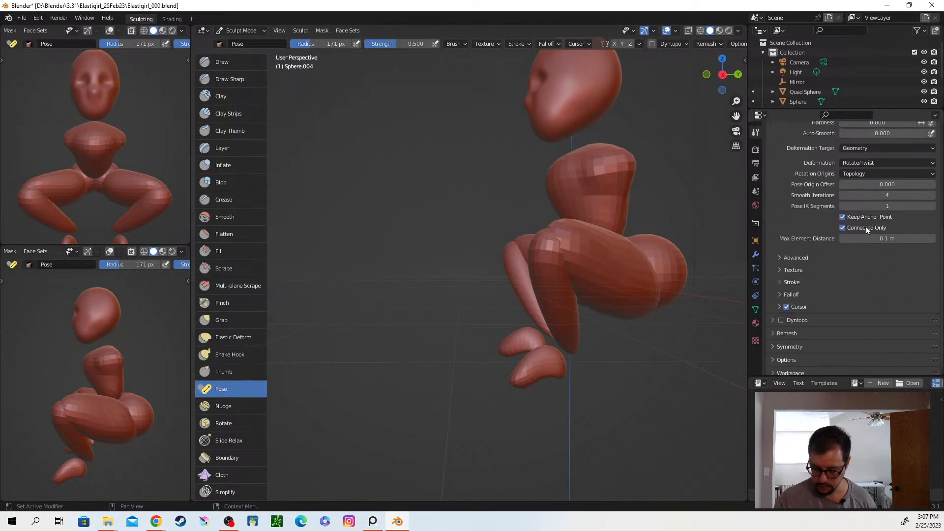
scroll(838, 251, "up", 2)
left_click(914, 199)
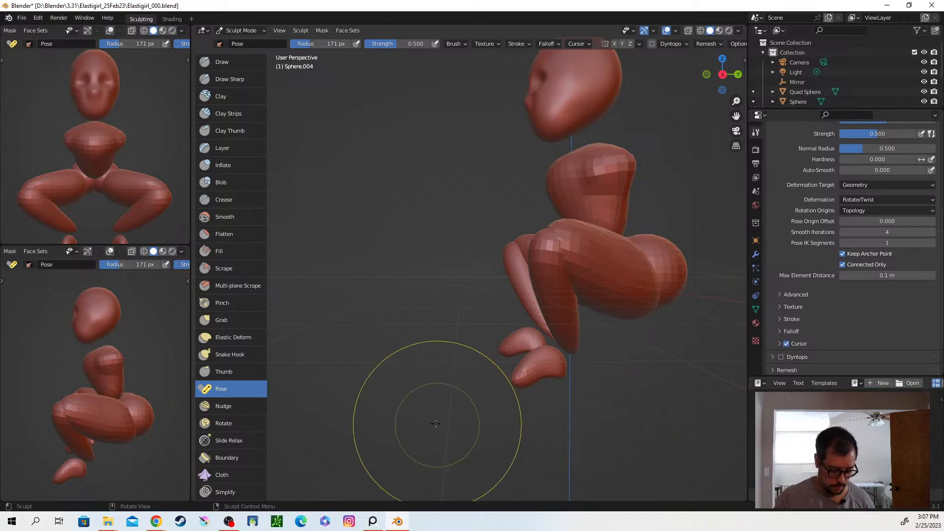
Return to Object Mode and move the feet backward about 0.67 m, under the ankles.
key("ctrl+Tab")
key("4")
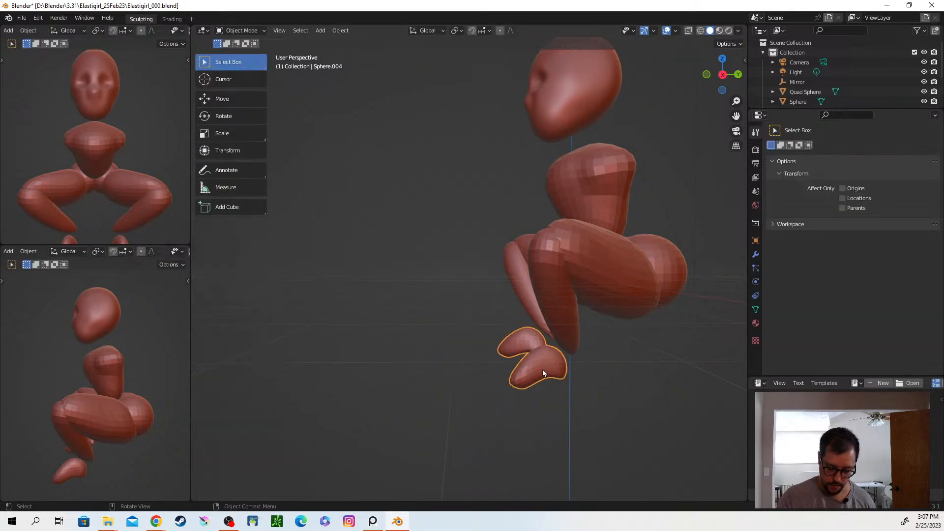
key("g")
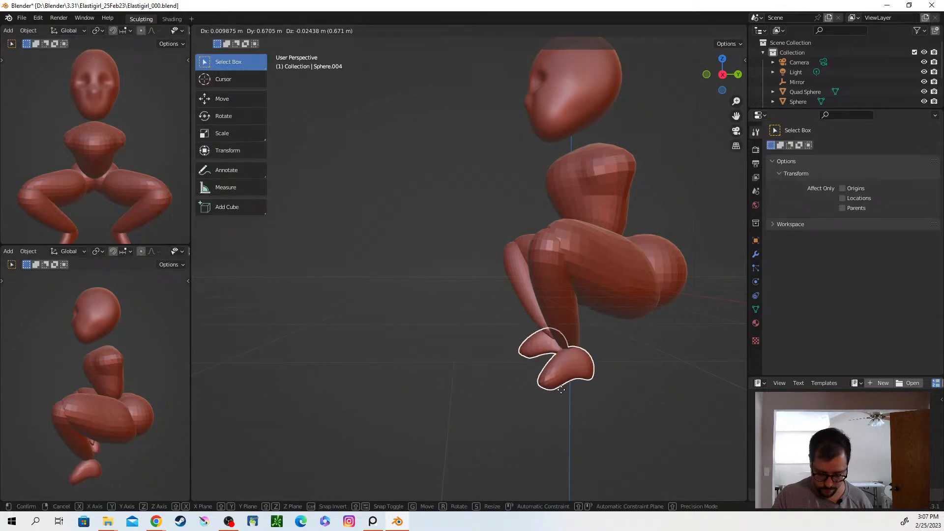
left_click(561, 389)
Select the mirrored buttock spheres and switch them to Sculpt Mode, ready to shape from behind.
middle_click_drag(561, 389, 635, 335)
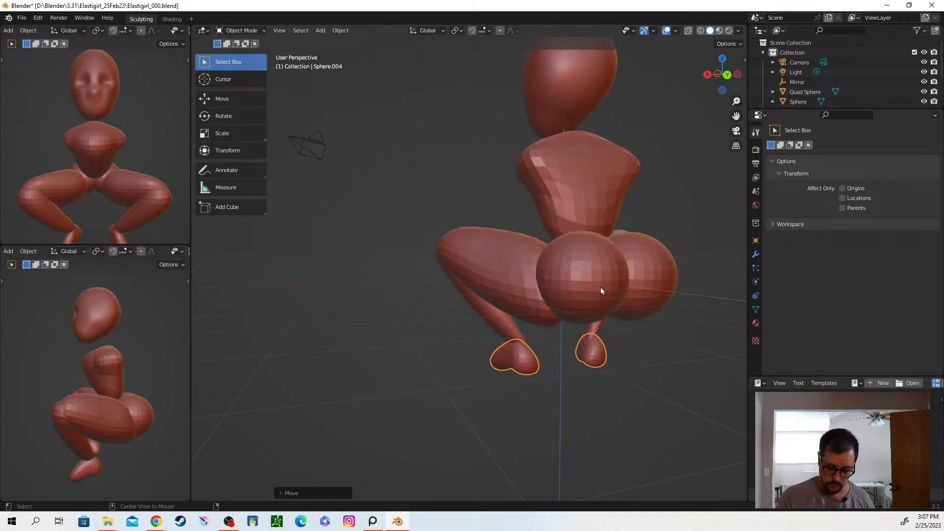
key("grave")
key("4")
middle_click_drag(544, 318, 521, 327)
left_click(470, 308)
middle_click_drag(470, 308, 539, 334)
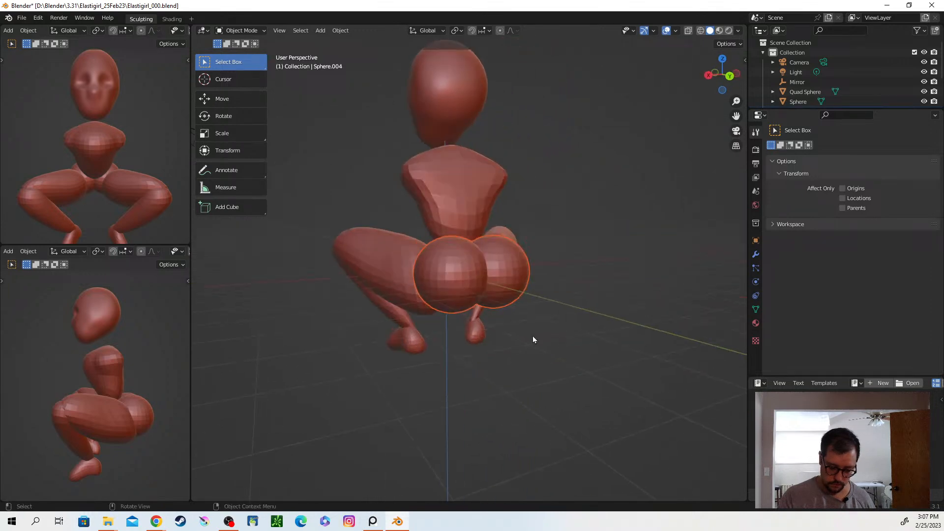
key("ctrl+Tab")
key("Escape")
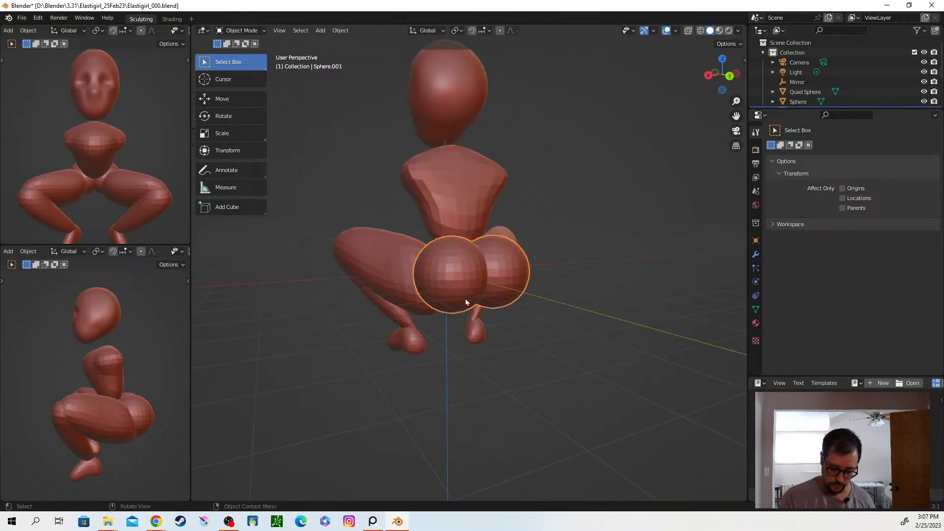
key("ctrl+Tab")
left_click(468, 372)
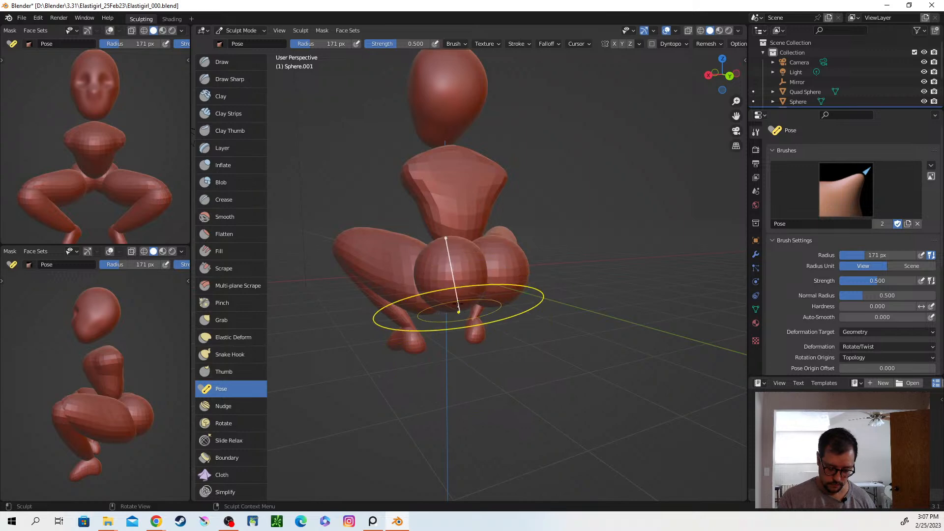
middle_click_drag(464, 311, 445, 308)
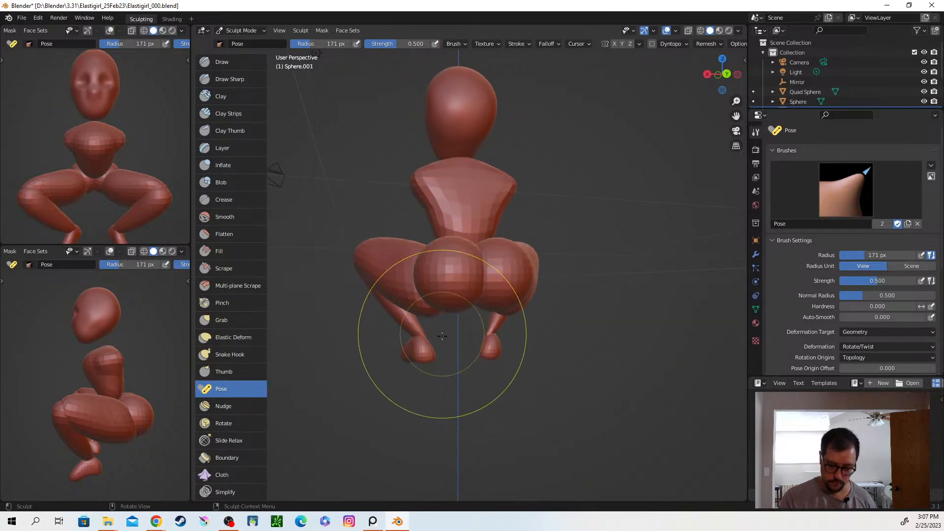
middle_click_drag(478, 364, 453, 337)
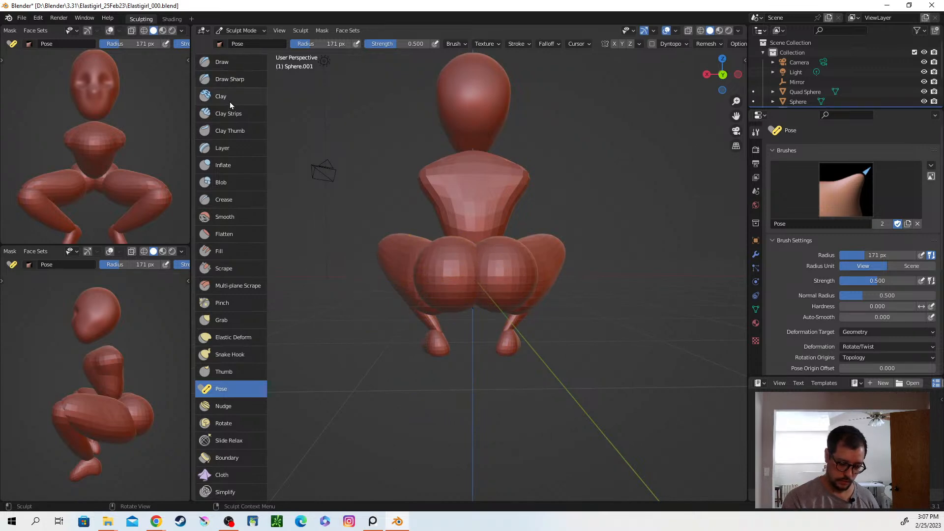
Pull the buttock spheres into a taller, less spherical shape using the Grab brush at 105 px radius.
key("g")
key("f")
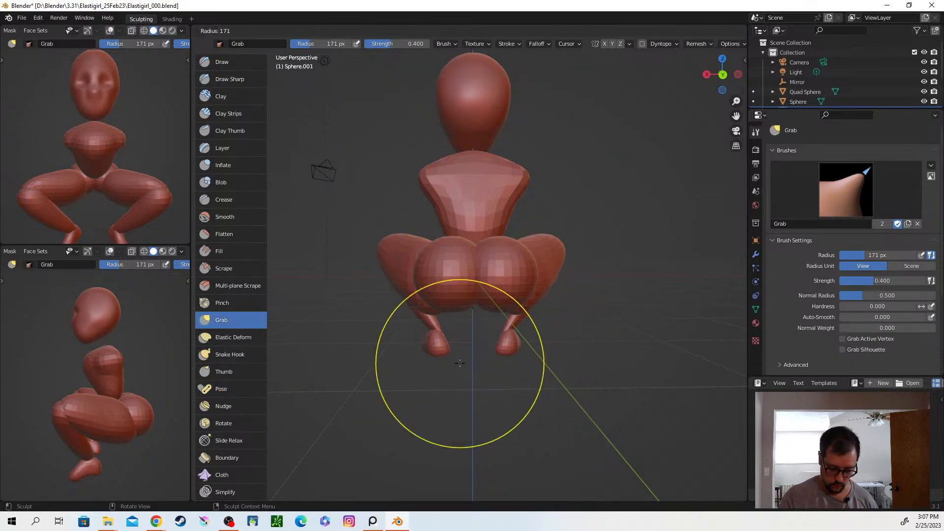
left_click(426, 361)
mouse_move(427, 361)
middle_mouse_down()
mouse_move(444, 306)
mouse_move(508, 343)
middle_mouse_up()
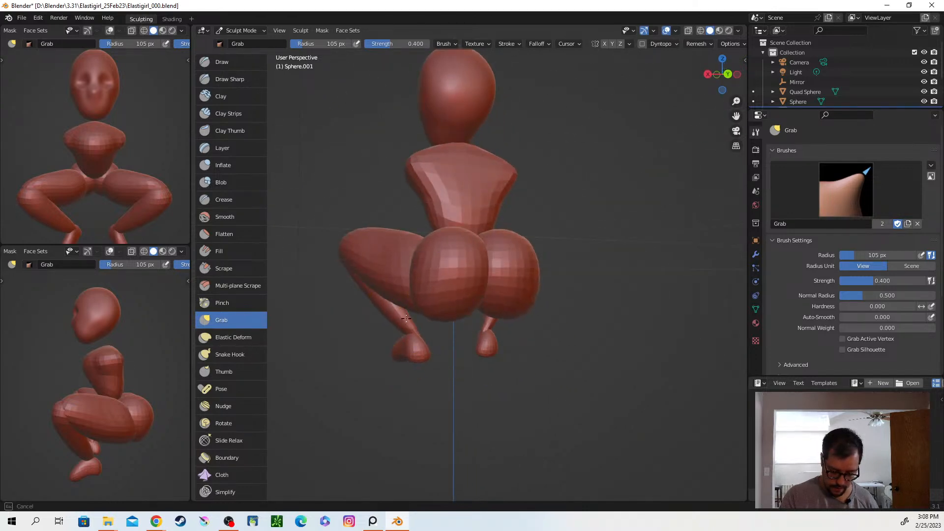
middle_click_drag(438, 327, 507, 332)
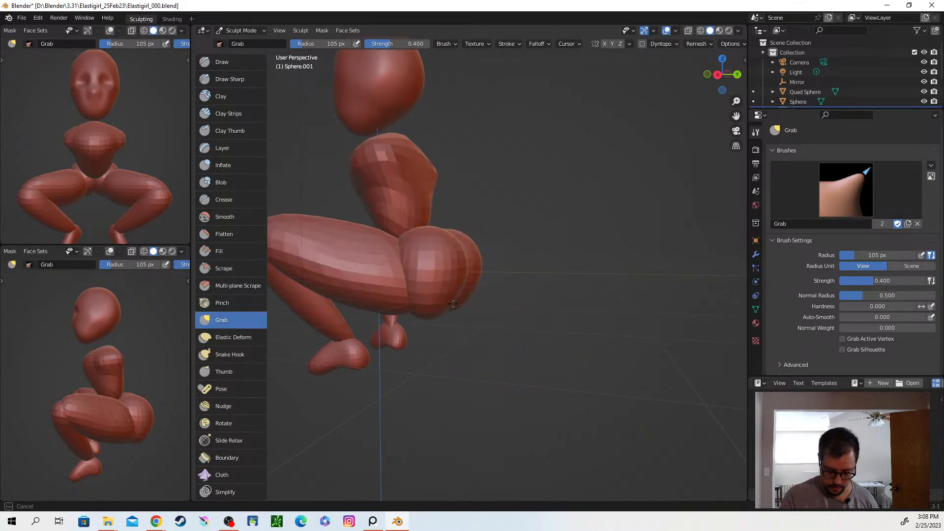
middle_click_drag(470, 315, 436, 263)
Enlarge the Grab brush to 196 px radius and pull the buttocks fuller and lower toward the thighs.
key("f")
left_click_drag(414, 245, 407, 253)
left_click_drag(408, 257, 401, 265)
middle_click_drag(462, 275, 390, 290)
middle_click_drag(513, 278, 487, 279)
left_click_drag(487, 279, 487, 331)
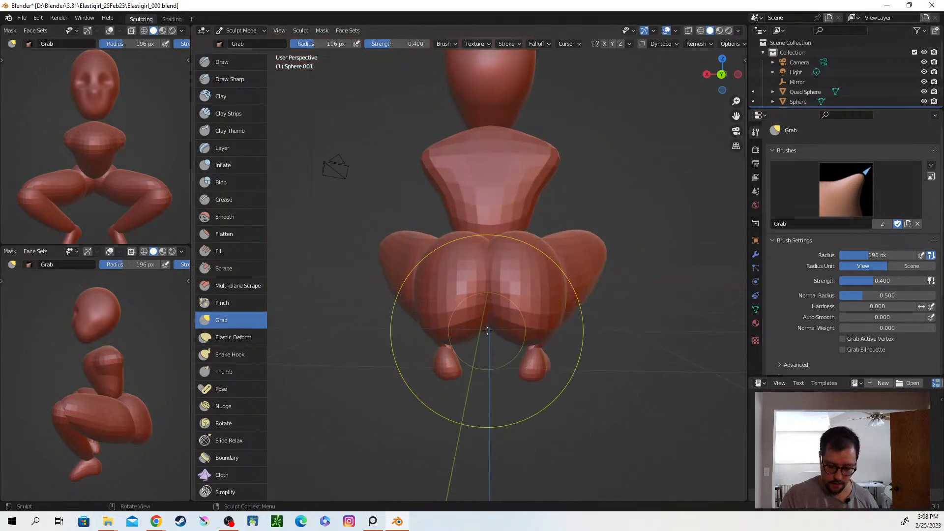
middle_click_drag(493, 346, 490, 341)
mouse_move(485, 341)
left_mouse_down()
mouse_move(476, 332)
mouse_move(443, 400)
left_mouse_up()
middle_click_drag(442, 401, 415, 329)
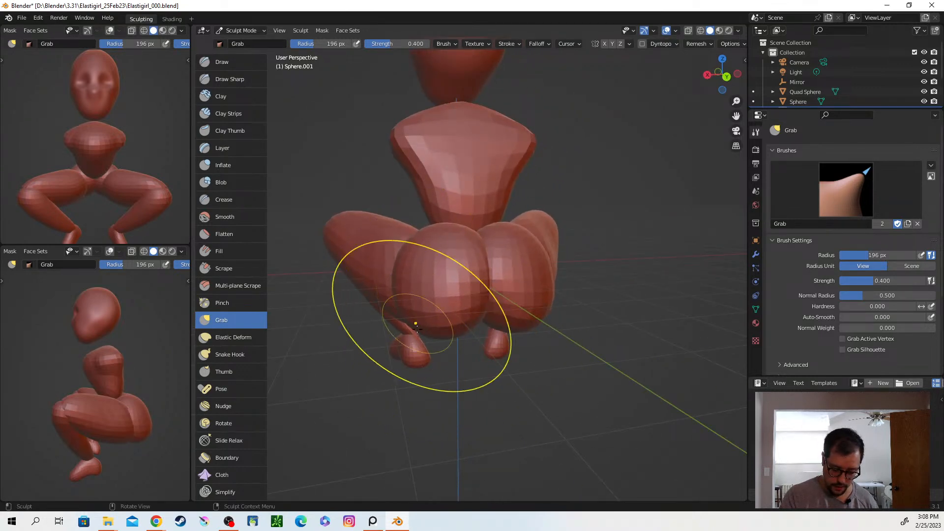
Examine how the buttocks meet the thighs and torso from behind, above, below and the front.
middle_click_drag(406, 321, 411, 326)
mouse_move(529, 374)
middle_mouse_down()
mouse_move(480, 354)
mouse_move(516, 353)
mouse_move(577, 388)
mouse_move(406, 340)
mouse_move(386, 348)
middle_mouse_up()
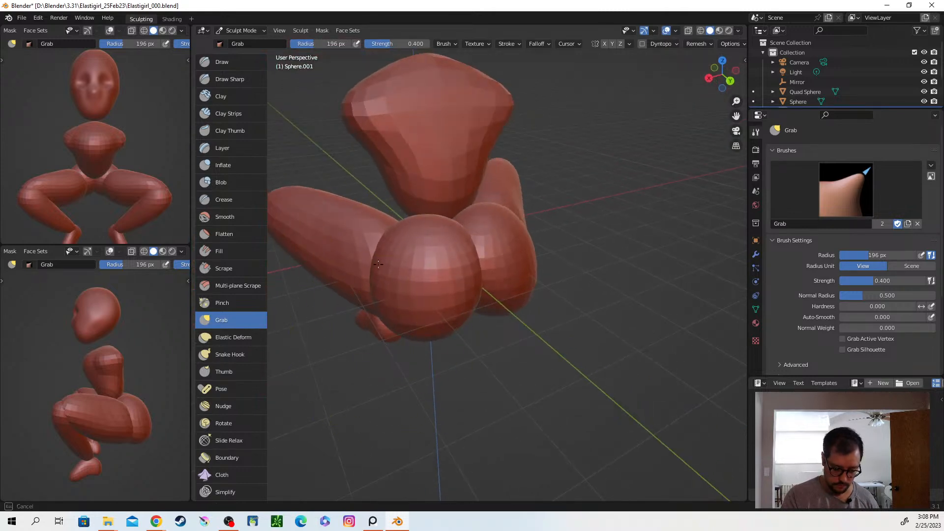
mouse_move(493, 290)
middle_mouse_down()
mouse_move(453, 287)
mouse_move(409, 231)
mouse_move(445, 266)
mouse_move(548, 324)
mouse_move(552, 383)
mouse_move(343, 316)
mouse_move(451, 361)
mouse_move(442, 379)
mouse_move(457, 405)
mouse_move(500, 328)
mouse_move(491, 301)
mouse_move(491, 319)
middle_mouse_up()
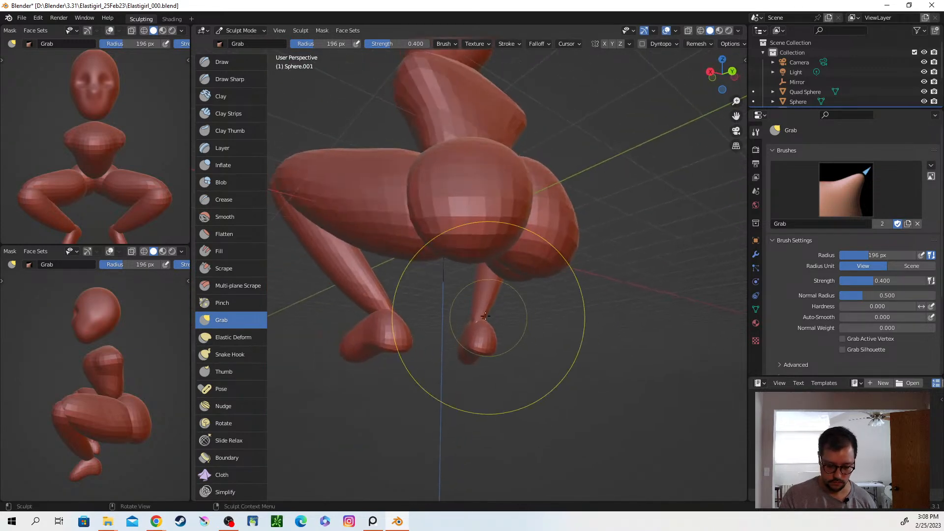
middle_click_drag(445, 286, 554, 283)
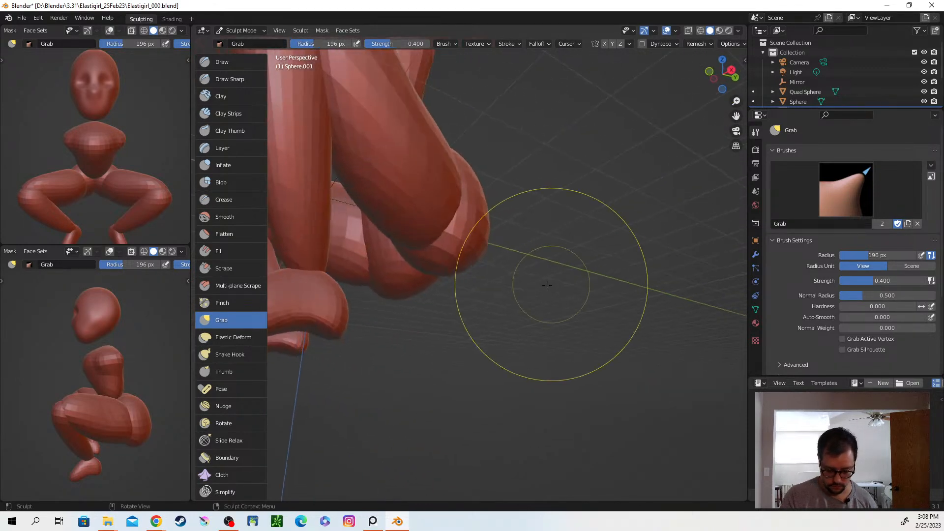
middle_click_drag(423, 260, 429, 320)
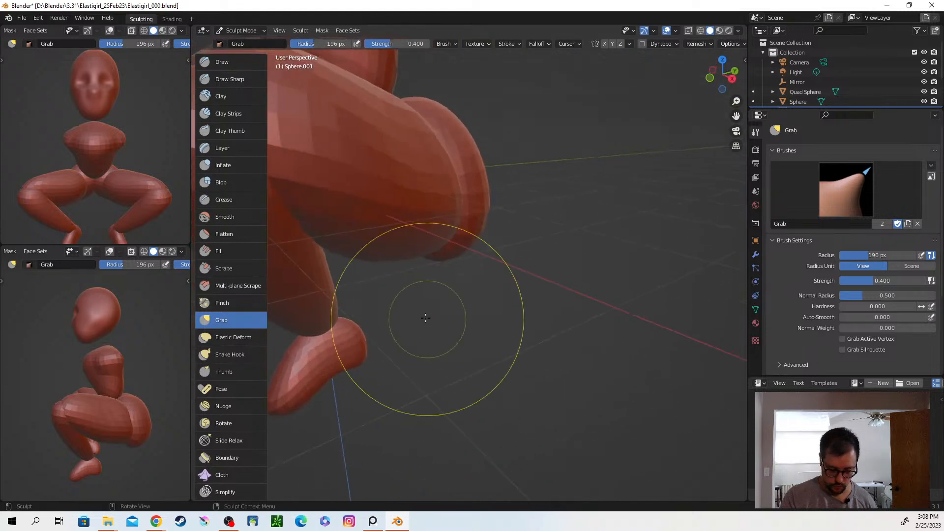
middle_click_drag(399, 262, 378, 269)
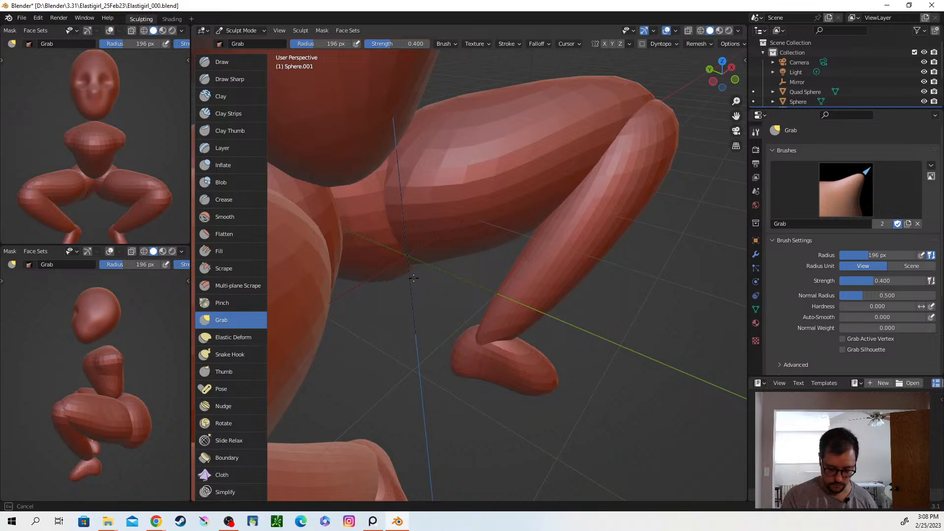
mouse_move(445, 332)
middle_mouse_down()
mouse_move(436, 285)
mouse_move(390, 279)
mouse_move(490, 265)
mouse_move(453, 305)
mouse_move(447, 338)
mouse_move(488, 327)
middle_mouse_up()
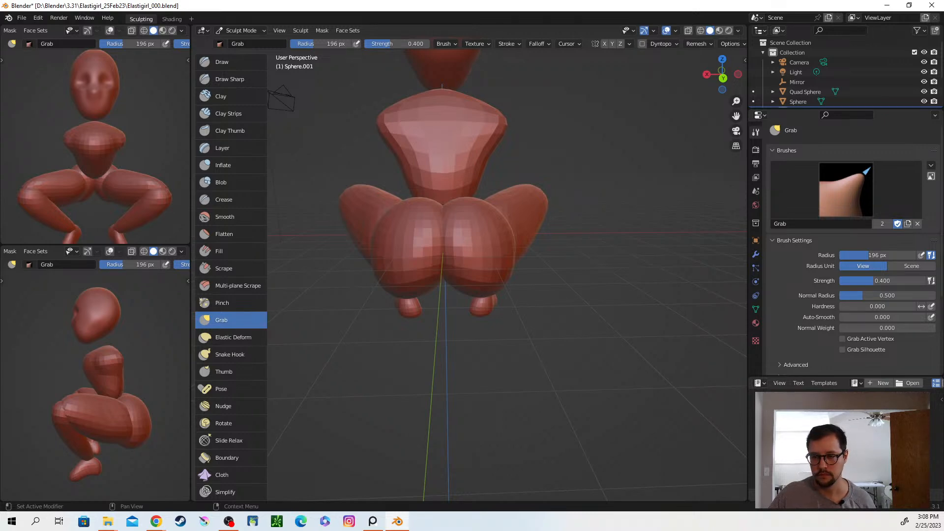
mouse_move(513, 300)
middle_mouse_down()
mouse_move(516, 293)
mouse_move(526, 356)
middle_mouse_up()
Switch sculpting to the torso and adjust its form with the Grab brush at 196 px radius.
key("alt+q")
middle_click_drag(480, 276, 589, 295)
left_click_drag(457, 261, 463, 269)
left_click_drag(456, 261, 464, 270)
middle_click_drag(501, 288, 438, 282)
middle_click_drag(498, 265, 408, 297)
middle_click_drag(507, 293, 491, 268)
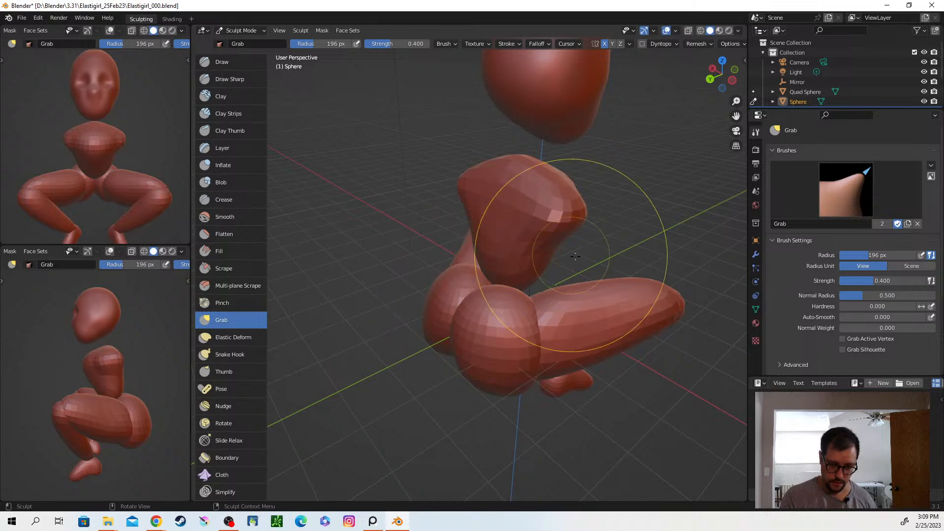
Build up the chest and belly on the torso's front with the Clay brush at 196 px radius and 0.500 strength.
middle_click_drag(573, 253, 567, 294)
key("ctrl+Tab")
left_click(476, 278)
key("ctrl+Tab")
left_click(501, 338)
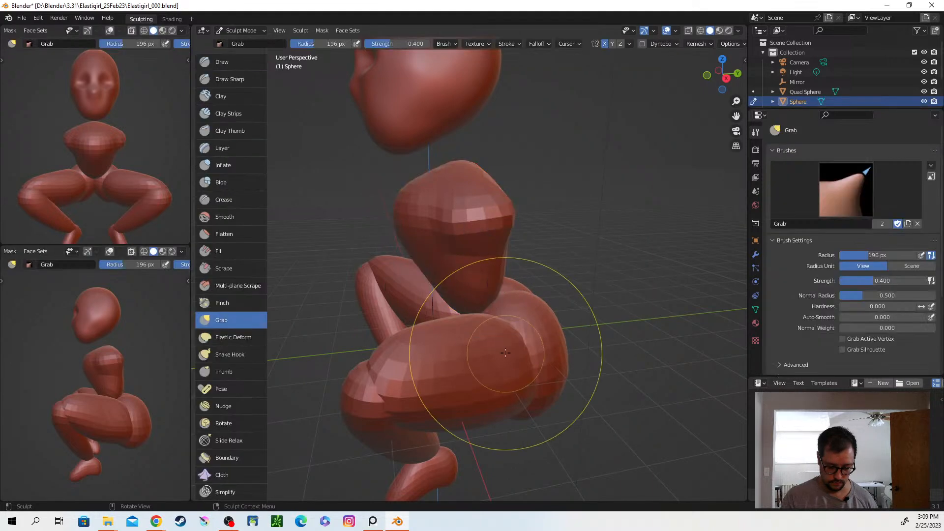
middle_click_drag(506, 295, 442, 338)
left_click(244, 98)
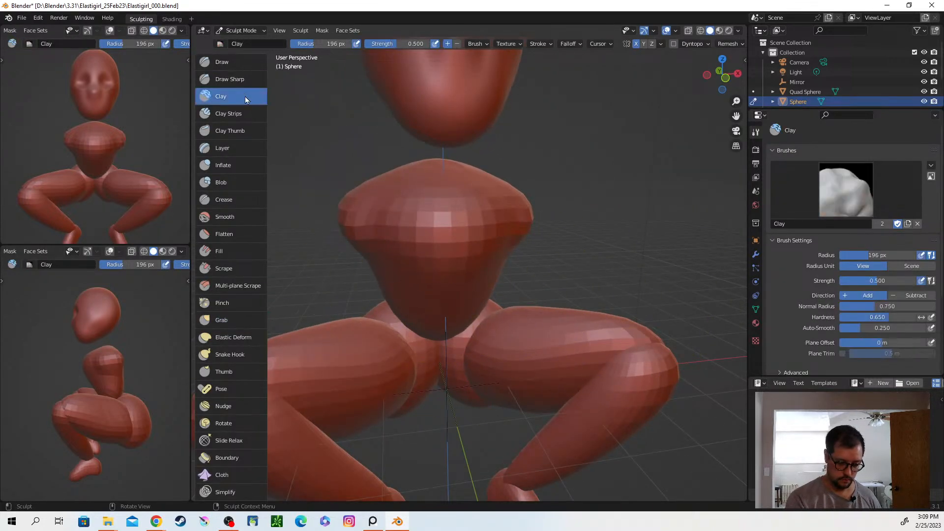
left_click_drag(430, 233, 474, 221)
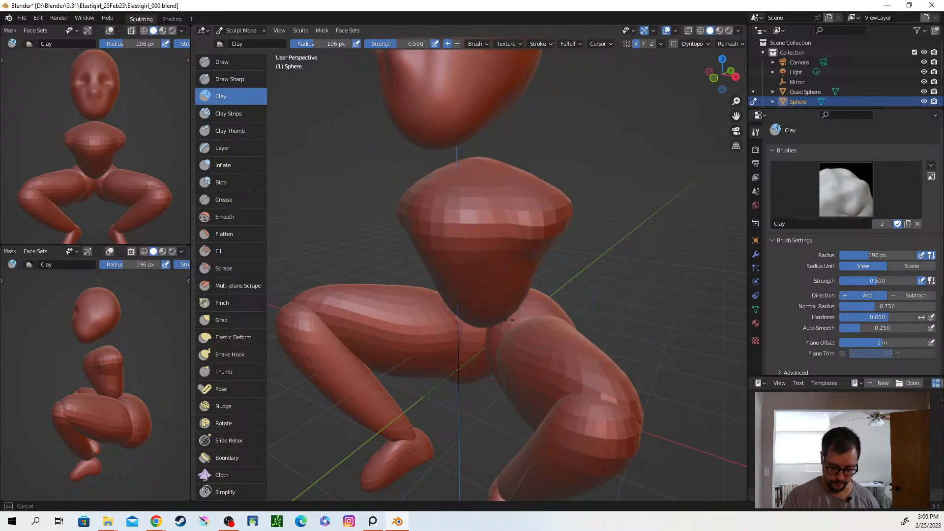
middle_click_drag(511, 290, 489, 282, "ctrl")
mouse_move(489, 282)
left_mouse_down()
mouse_move(461, 290)
mouse_move(467, 321)
left_mouse_up()
mouse_move(457, 334)
middle_mouse_down()
mouse_move(607, 302)
mouse_move(443, 350)
mouse_move(460, 368)
middle_mouse_up()
Switch sculpting to the buttocks with the Grab brush and back to the torso, checking both from several angles.
key("alt+q")
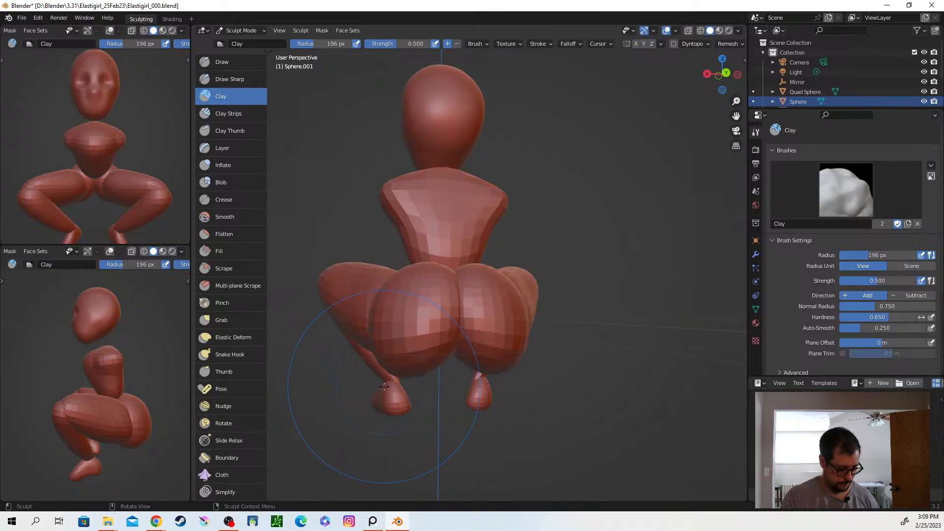
key("g")
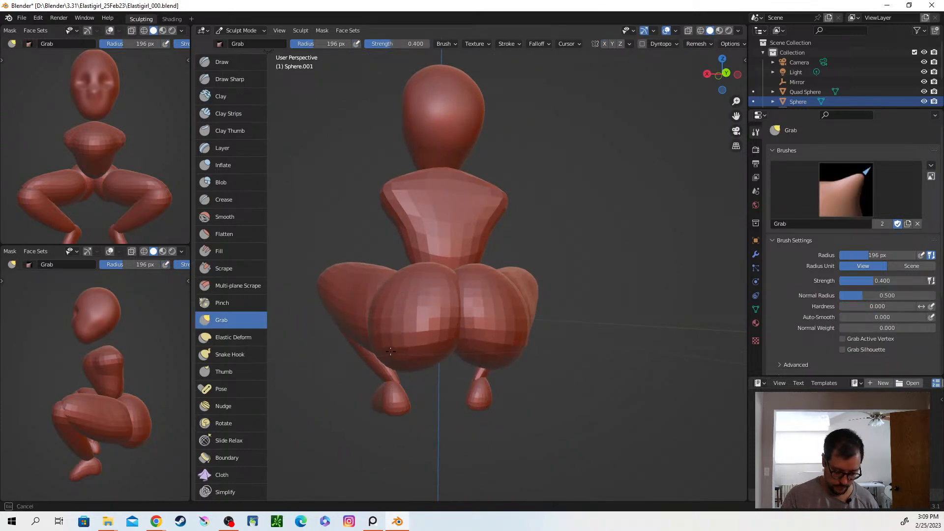
middle_click_drag(386, 350, 443, 311)
key("alt+q")
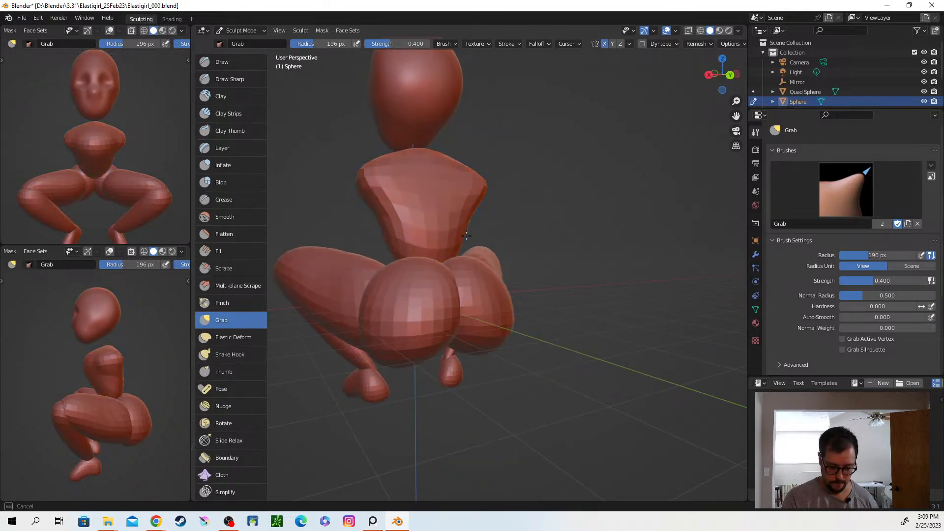
mouse_move(452, 230)
middle_mouse_down()
mouse_move(480, 284)
mouse_move(548, 320)
mouse_move(569, 346)
mouse_move(618, 315)
mouse_move(552, 316)
mouse_move(541, 341)
mouse_move(608, 333)
mouse_move(601, 340)
middle_mouse_up()
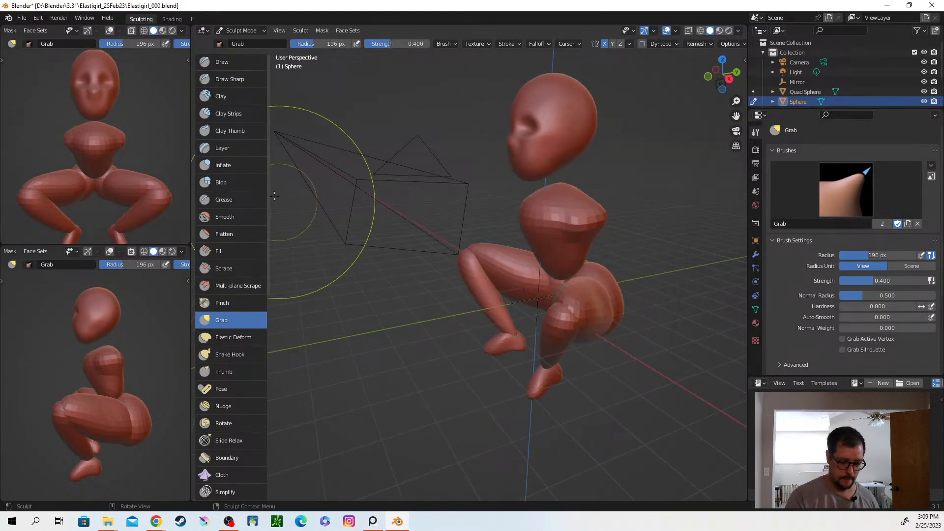
Return the torso to Object Mode and add a general Layout workspace.
key("ctrl+Tab")
left_click(343, 246)
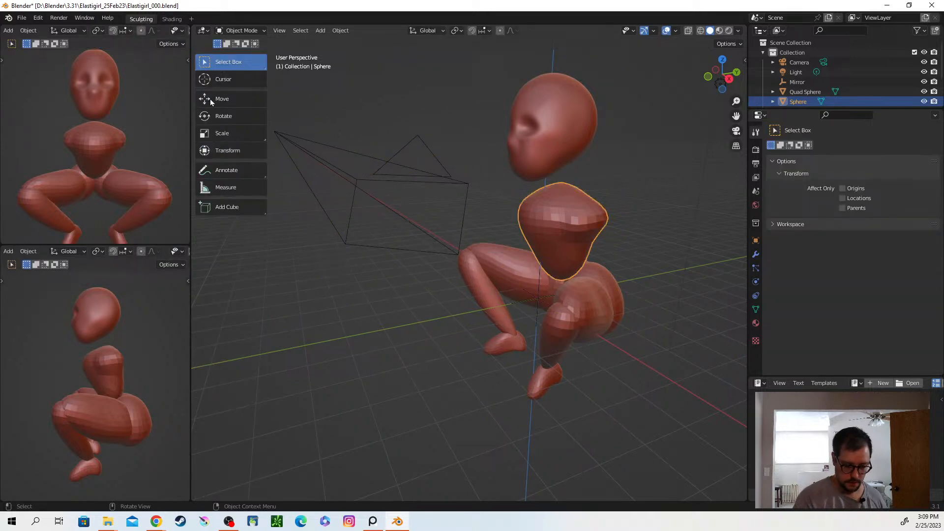
left_click(197, 19)
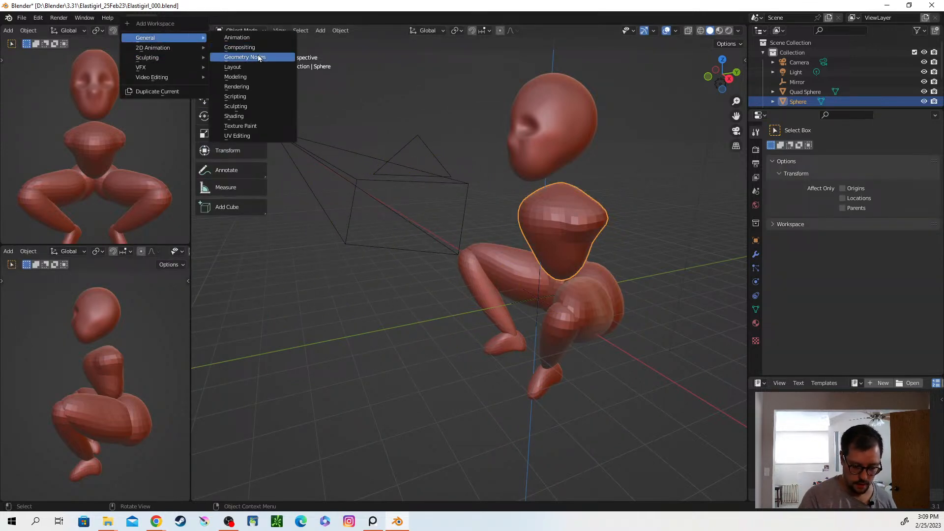
left_click(262, 69)
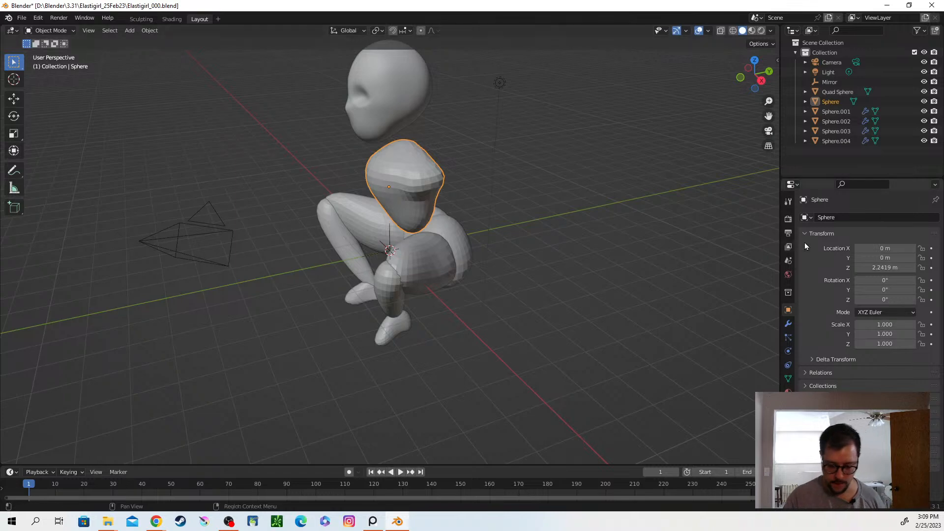
Widen the Outliner and Properties column, split off an area below the Properties editor, and turn it into a Text Editor.
left_click_drag(779, 189, 744, 202)
left_click(936, 185)
left_click_drag(940, 180, 891, 358)
left_click_drag(746, 287, 729, 290)
left_click_drag(902, 358, 901, 376)
left_click_drag(727, 313, 737, 315)
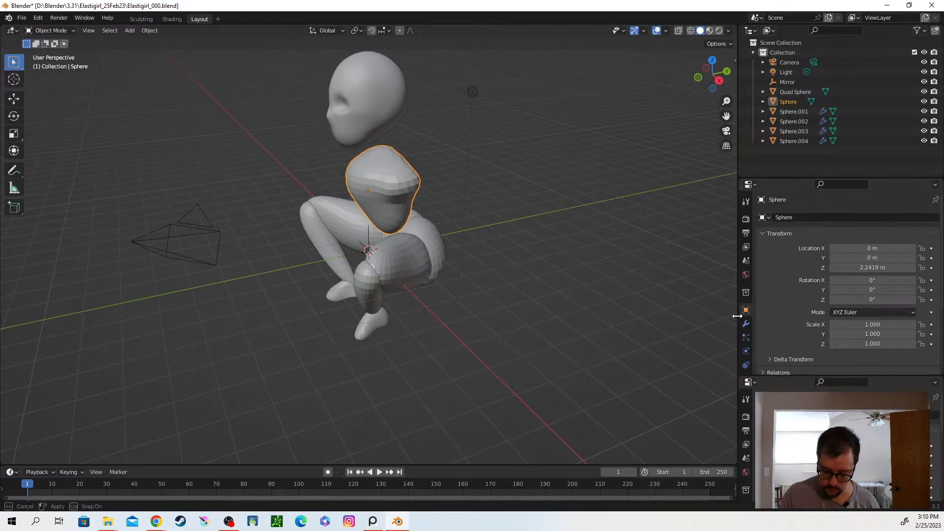
left_click(750, 382)
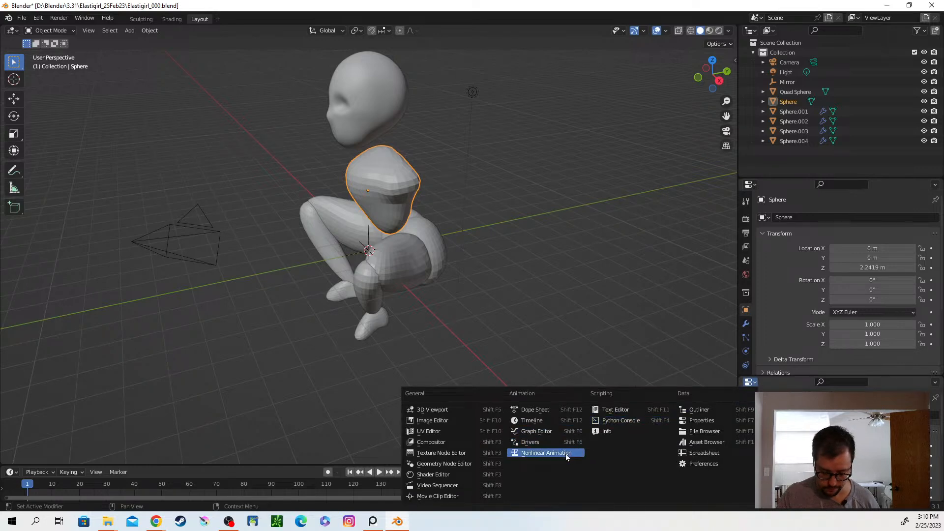
left_click(615, 409)
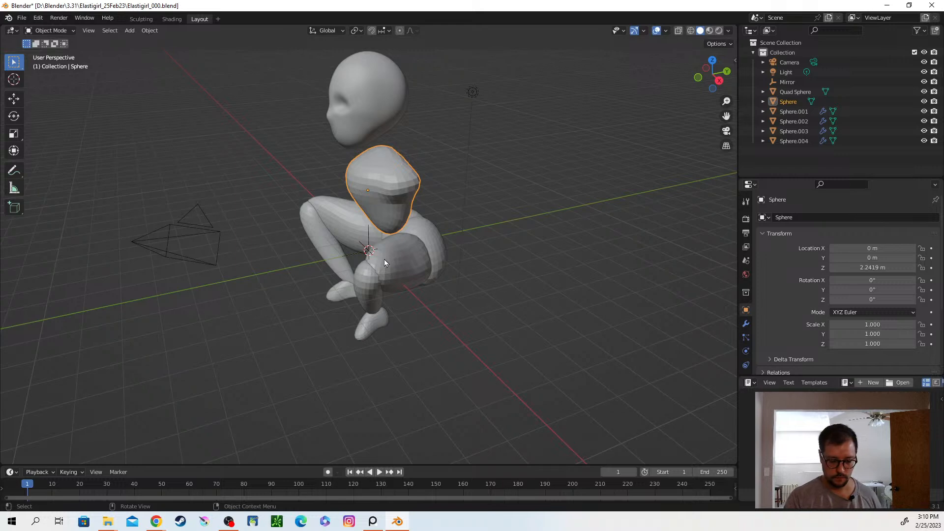
Delete the camera and the light from the scene.
left_click(203, 239)
key("x")
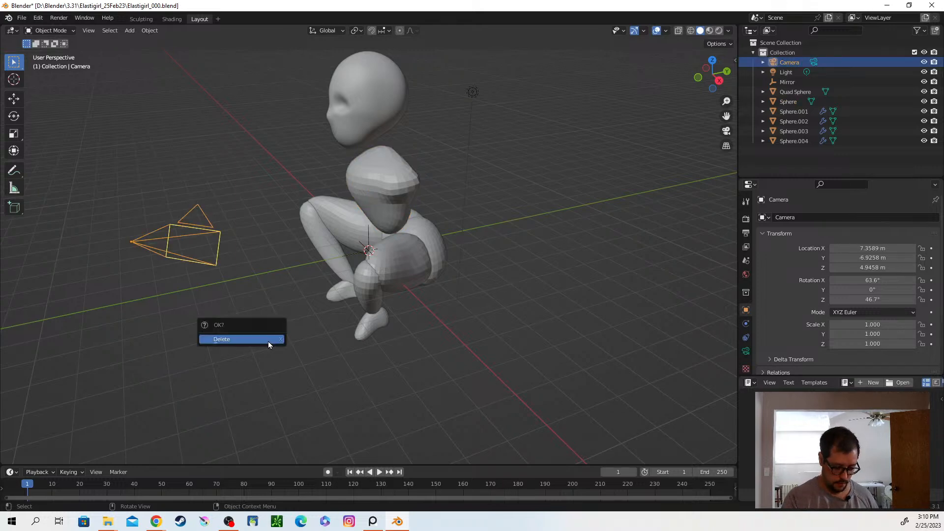
left_click(269, 339)
left_click(472, 93)
key("x")
left_click(436, 233)
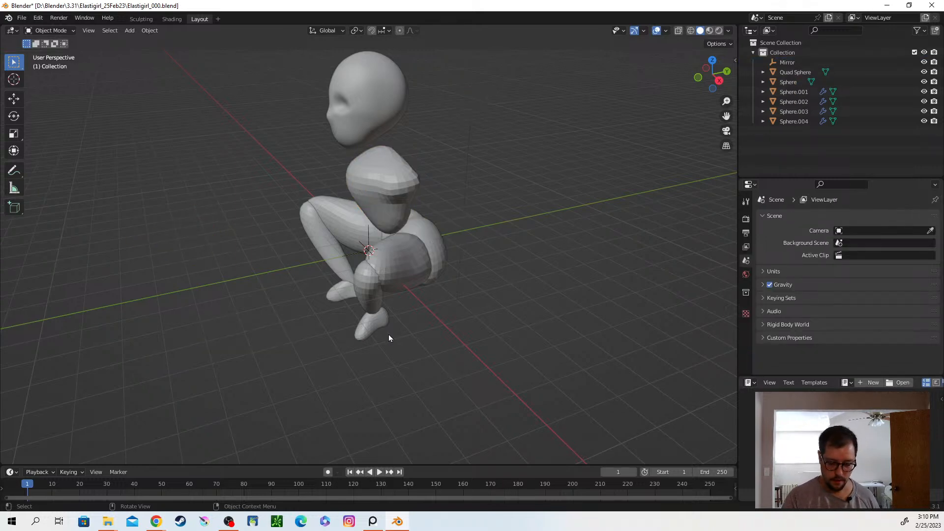
Set the viewport shading to MatCap lighting with Random colours so each body part gets its own colour.
middle_click_drag(516, 266, 561, 267)
left_click(728, 31)
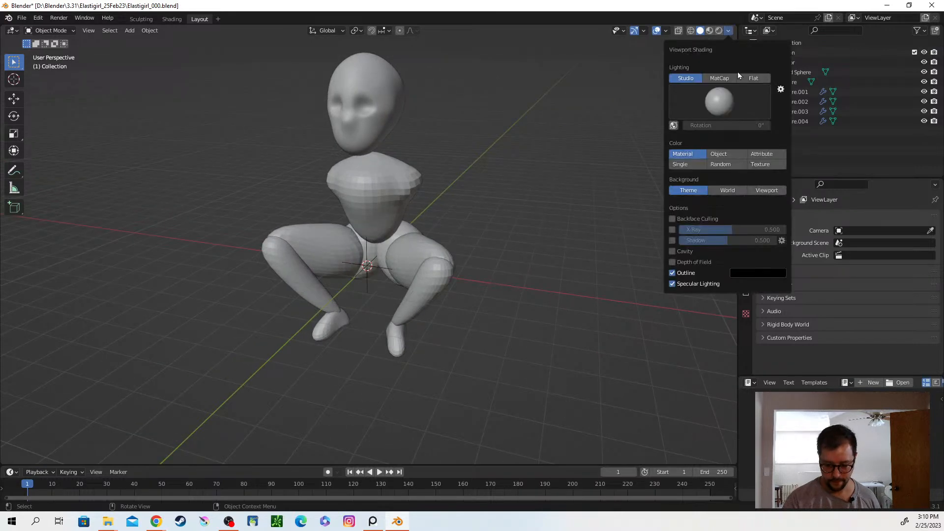
left_click(722, 78)
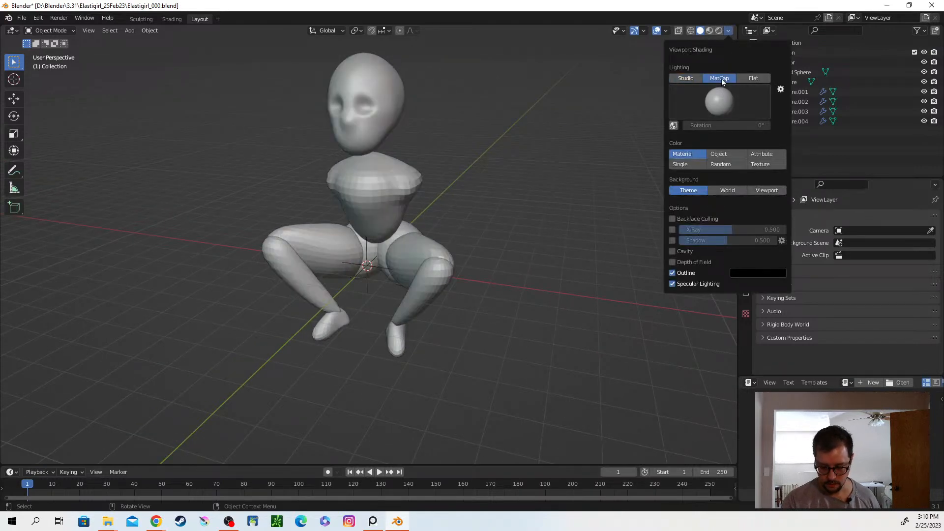
left_click(721, 96)
left_click(696, 79)
left_click(721, 101)
left_click(721, 95)
left_click(725, 78)
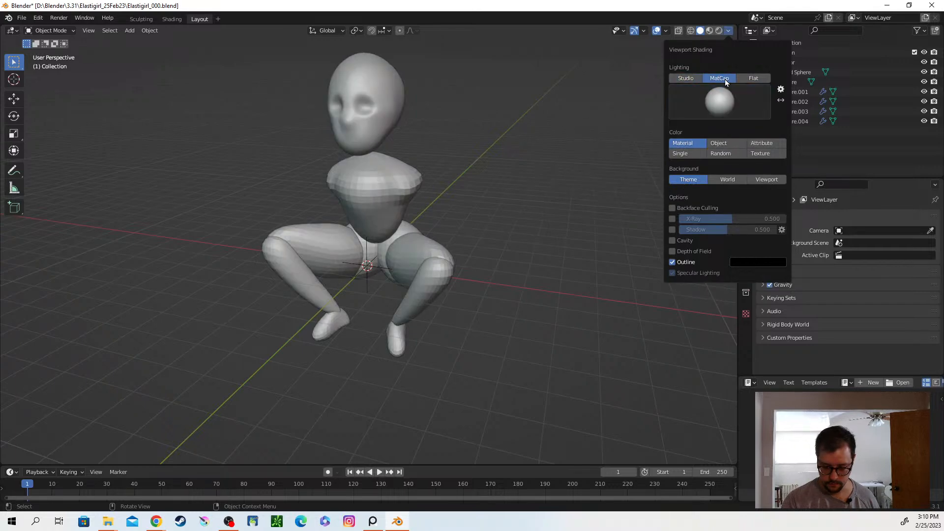
left_click(715, 155)
Put the torso in Sculpt Mode, widen the brush list to choose Grab, and return to Object Mode.
middle_click_drag(420, 253, 411, 320, "shift")
left_click(532, 289)
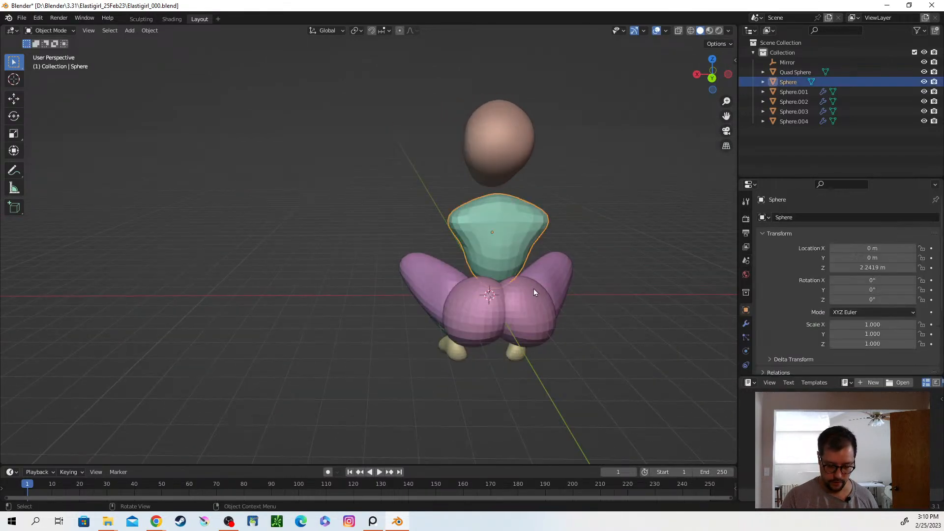
key("ctrl+Tab")
left_click(525, 343)
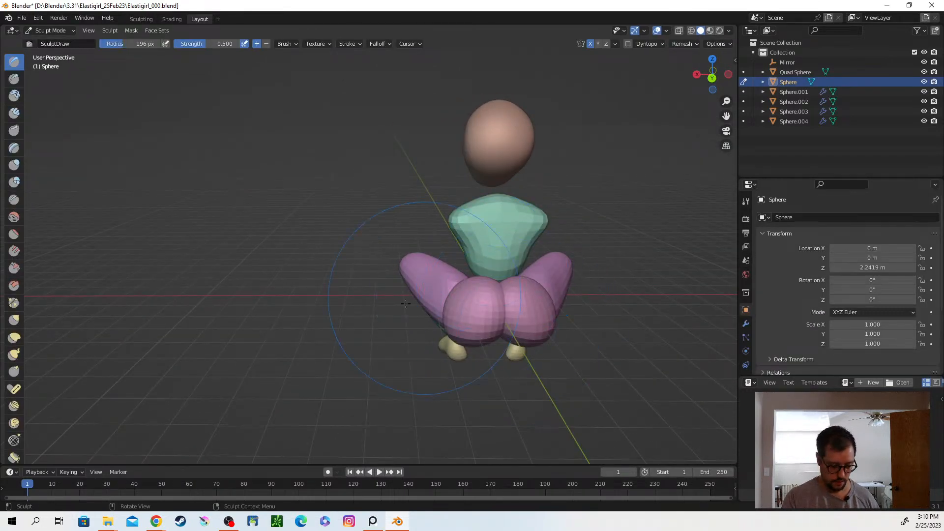
left_click_drag(25, 290, 93, 285)
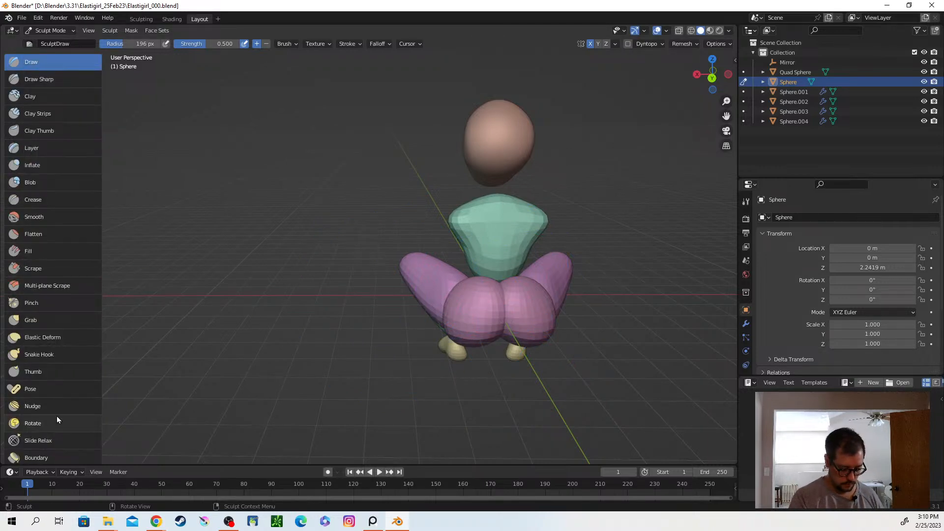
left_click(31, 320)
middle_click_drag(331, 358, 535, 270)
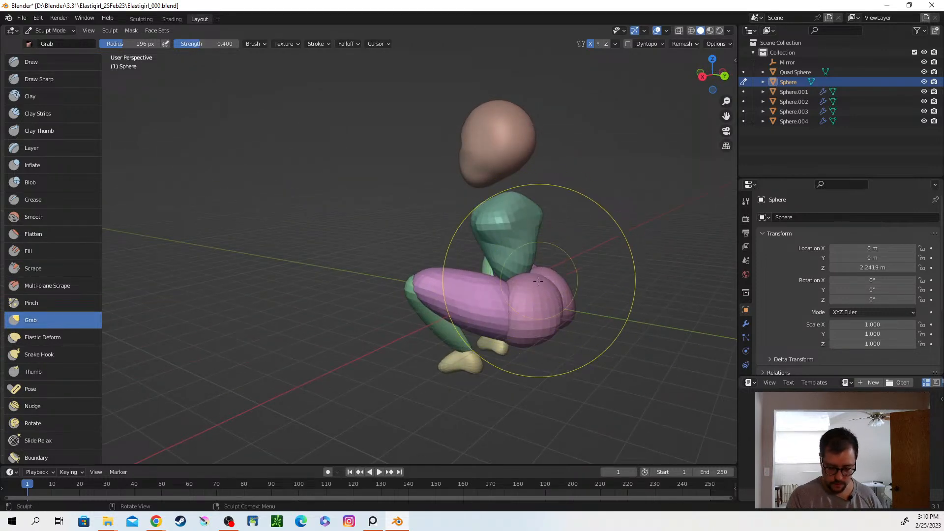
key("ctrl+Tab")
key("4")
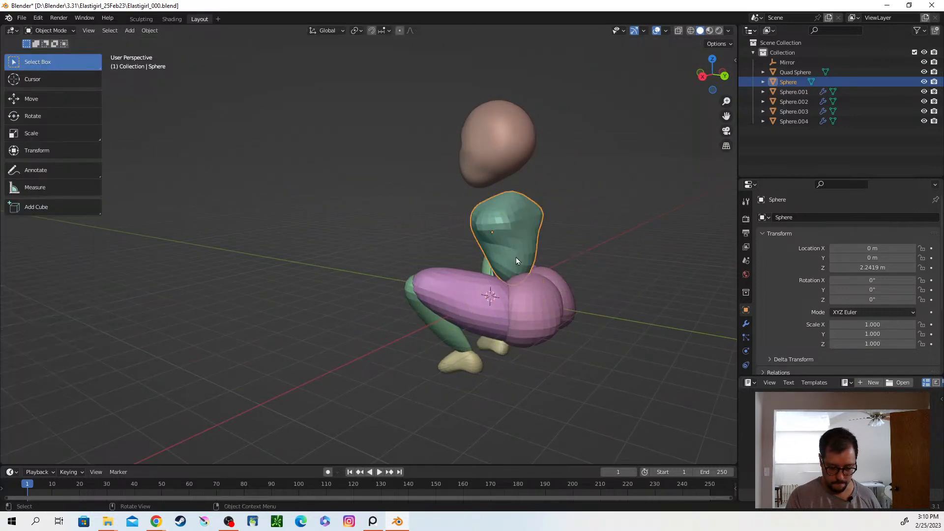
Apply the scale of the torso sphere.
middle_click_drag(534, 308, 588, 308)
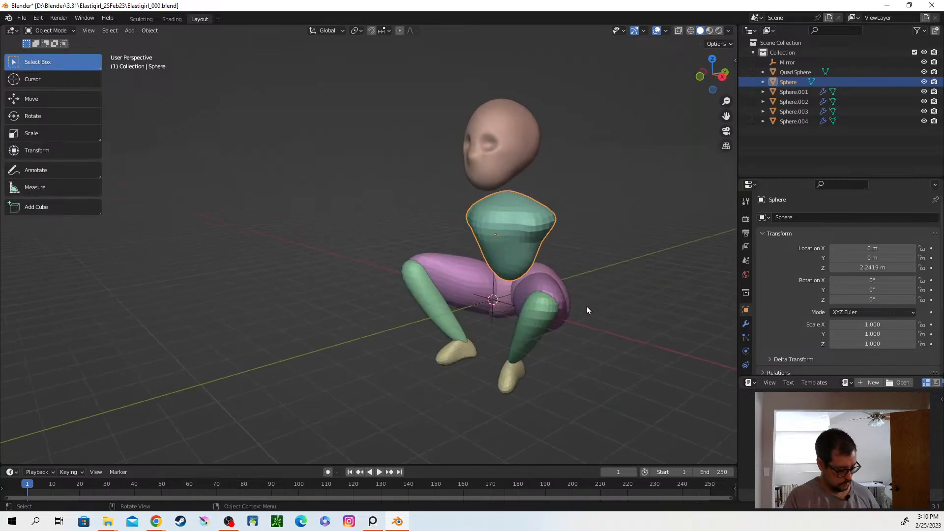
key("ctrl+q")
key("Escape")
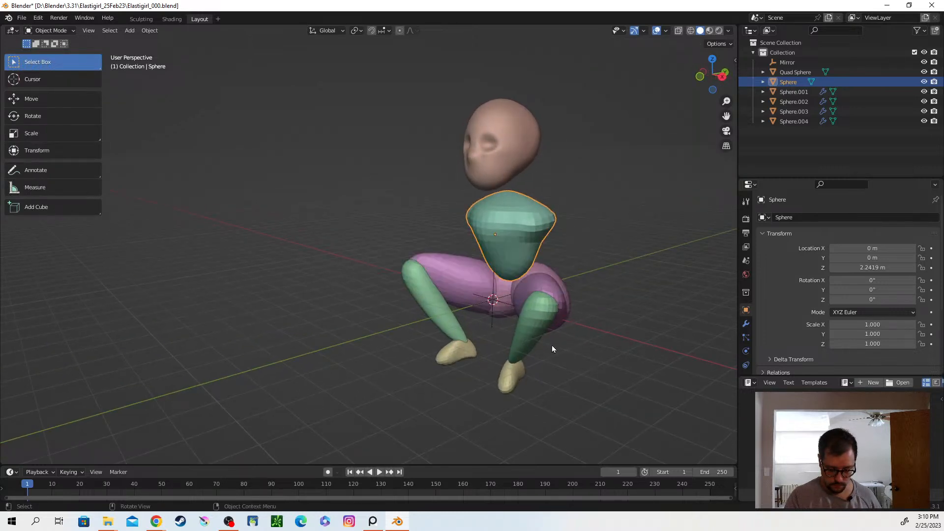
key("ctrl+a")
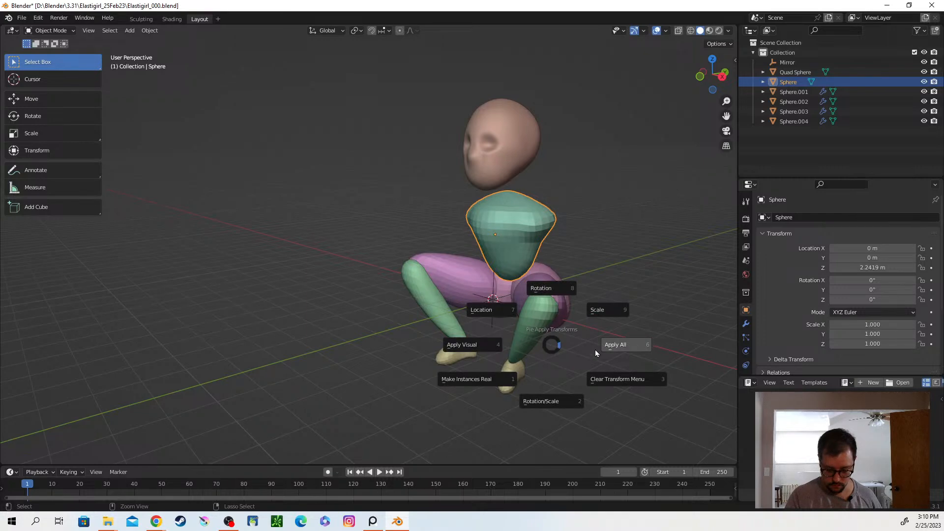
left_click(603, 311)
middle_click_drag(599, 314, 524, 330)
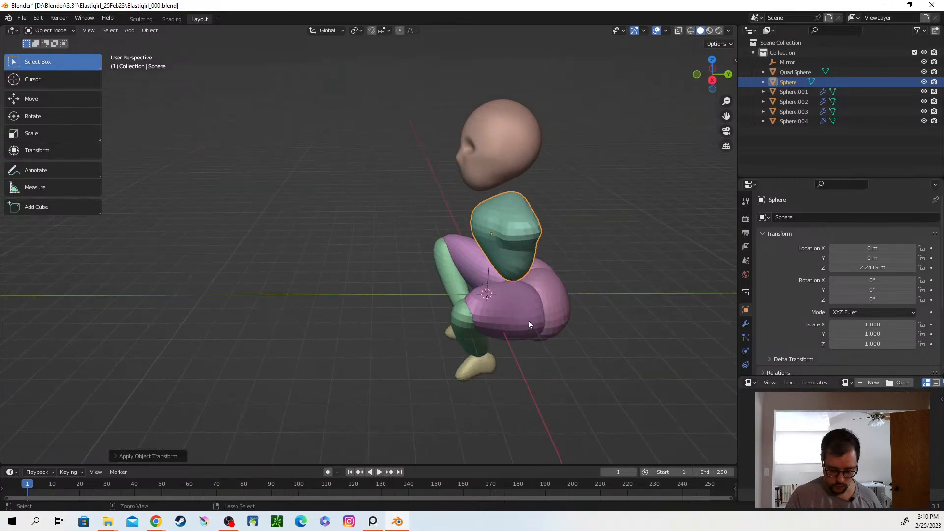
Frame the torso and rework its shoulder area in Sculpt Mode with the Grab brush.
key("grave")
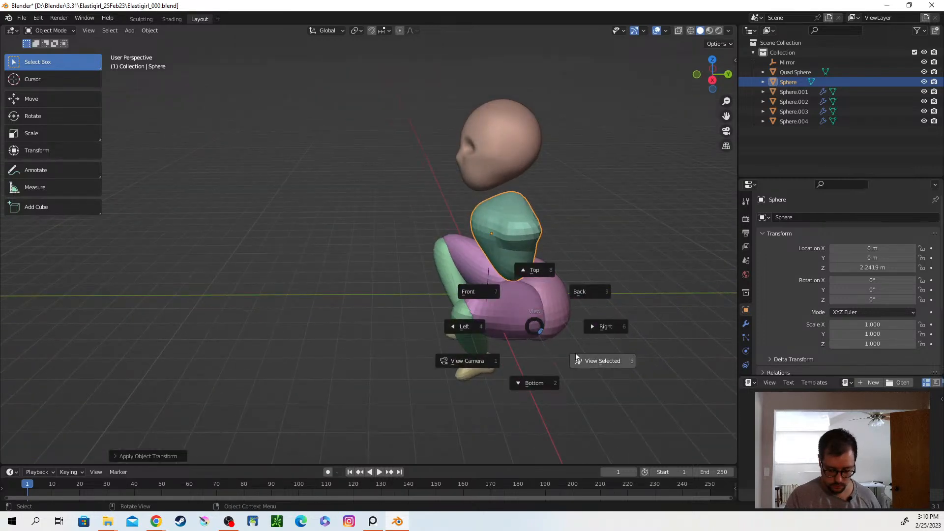
left_click(603, 361)
left_click(536, 330)
middle_click_drag(533, 333, 448, 436, "ctrl")
middle_click_drag(440, 342, 503, 330, "ctrl")
left_click(390, 287)
key("ctrl+Tab")
left_click(479, 366)
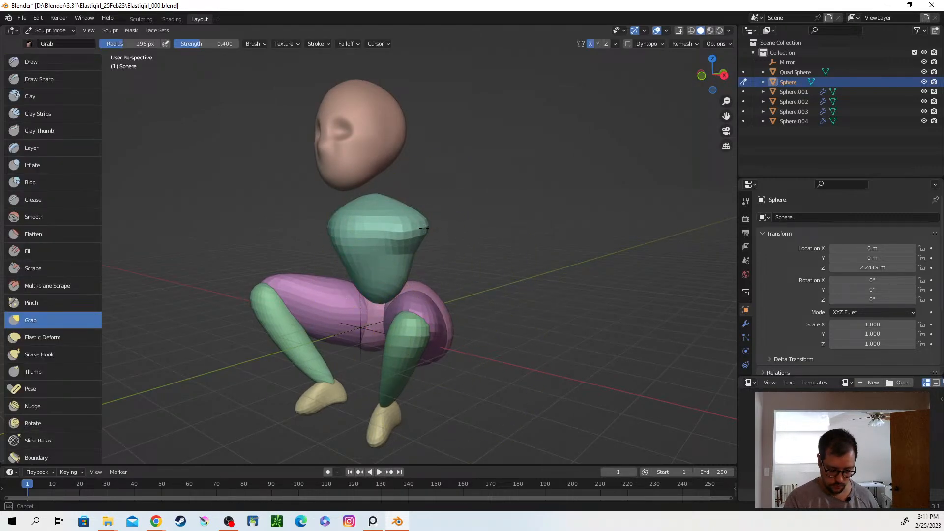
mouse_move(489, 344)
middle_mouse_down()
mouse_move(432, 312)
mouse_move(444, 322)
mouse_move(497, 317)
mouse_move(439, 338)
mouse_move(470, 306)
mouse_move(464, 325)
middle_mouse_up()
Return to Object Mode and delete the torso sphere.
key("ctrl+Tab")
left_click(434, 308)
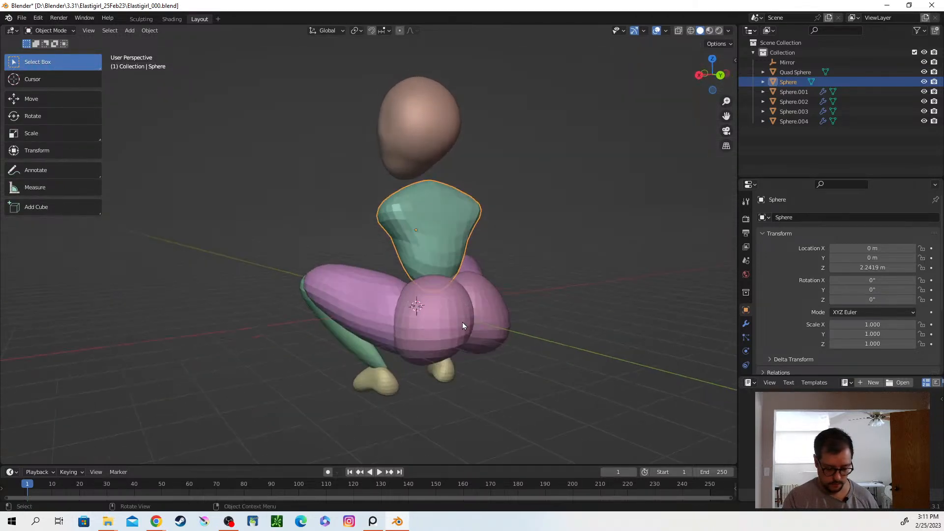
key("x")
left_click(462, 332)
Try a duplicate of the mirrored buttocks between the hips and the head, and undo the duplication.
left_click(450, 326)
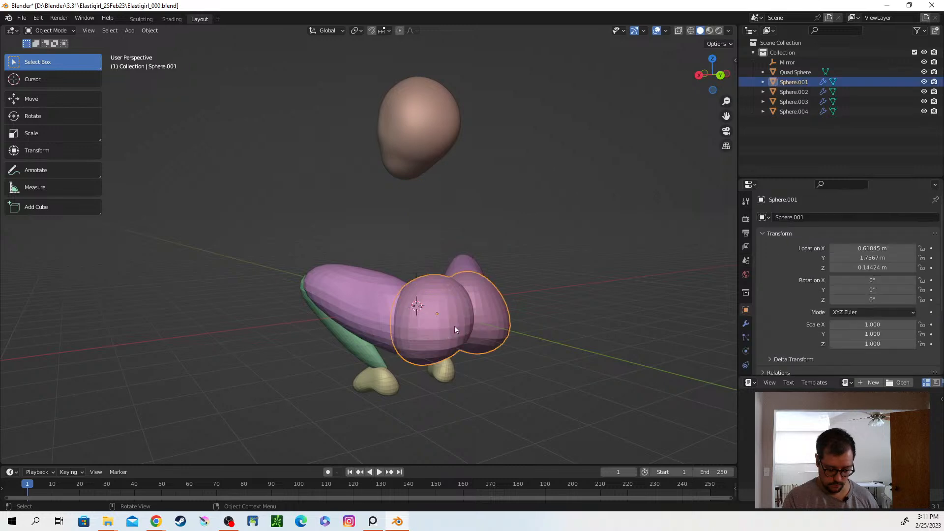
key("shift+d")
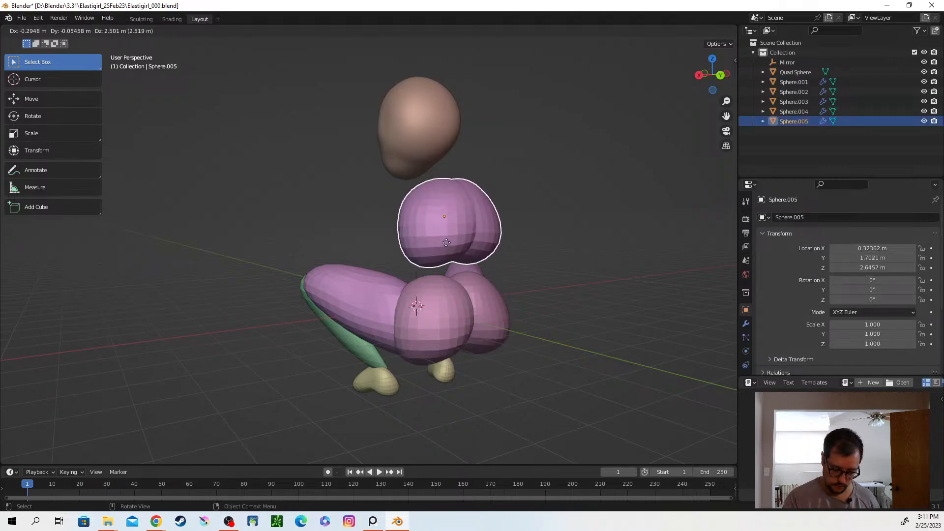
left_click(449, 238)
middle_click_drag(496, 290, 469, 314)
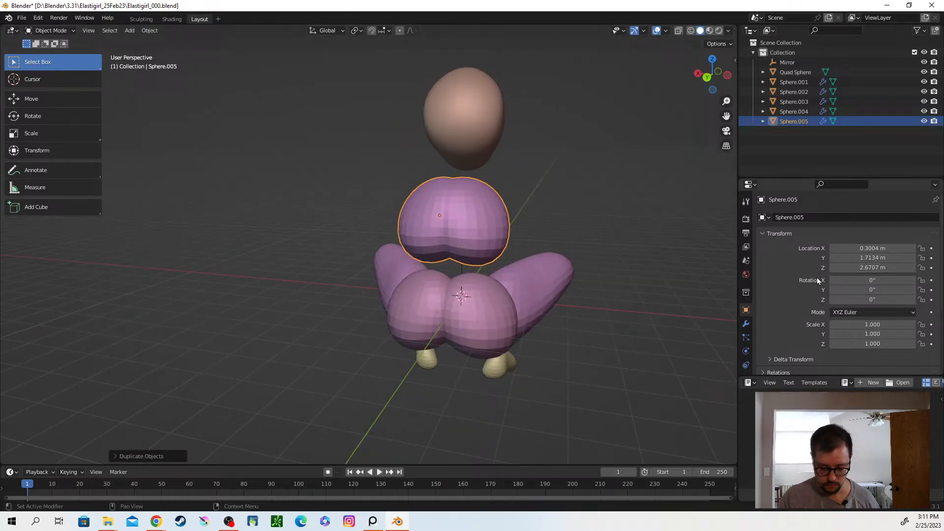
key("ctrl+z")
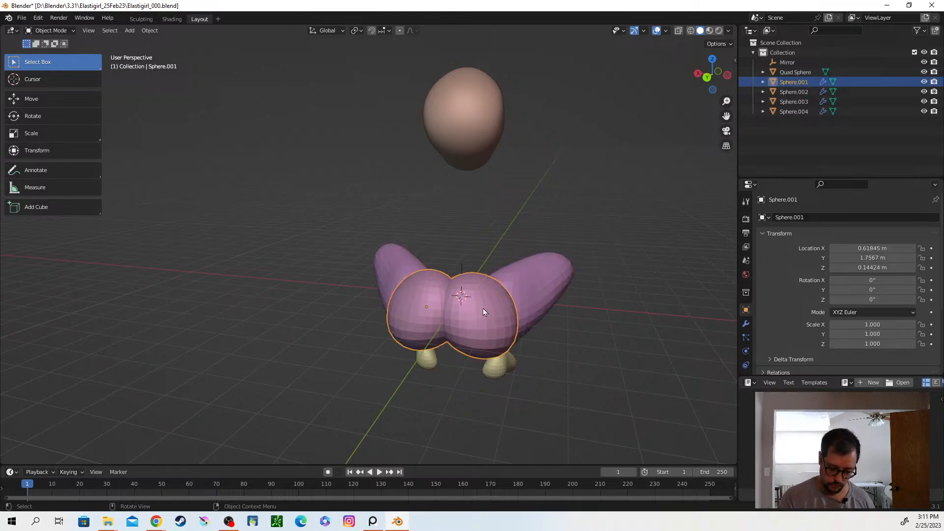
Add a UV sphere and move it between the head and hips, to about X -0.05, Y 1.30, Z 2.48 m.
left_click(492, 167)
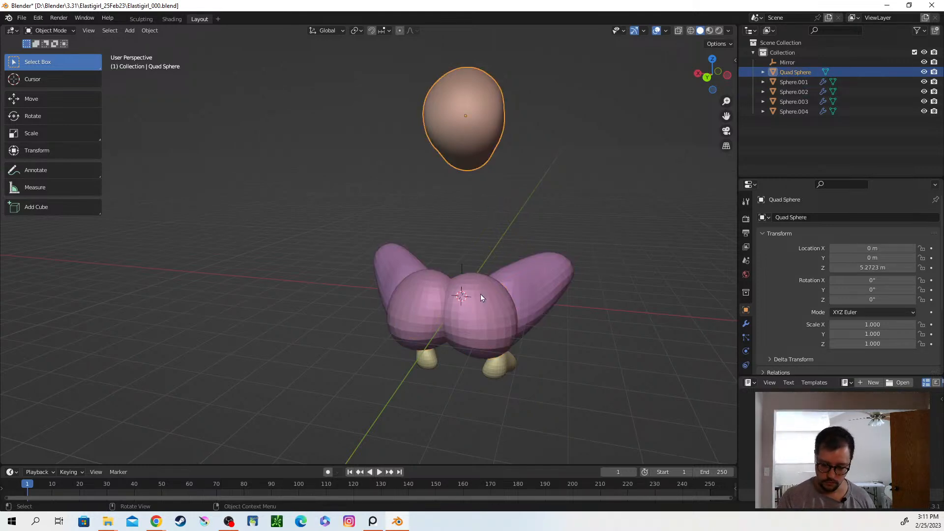
mouse_move(539, 323)
middle_mouse_down()
mouse_move(453, 337)
mouse_move(403, 328)
mouse_move(542, 320)
mouse_move(598, 298)
mouse_move(549, 336)
middle_mouse_up()
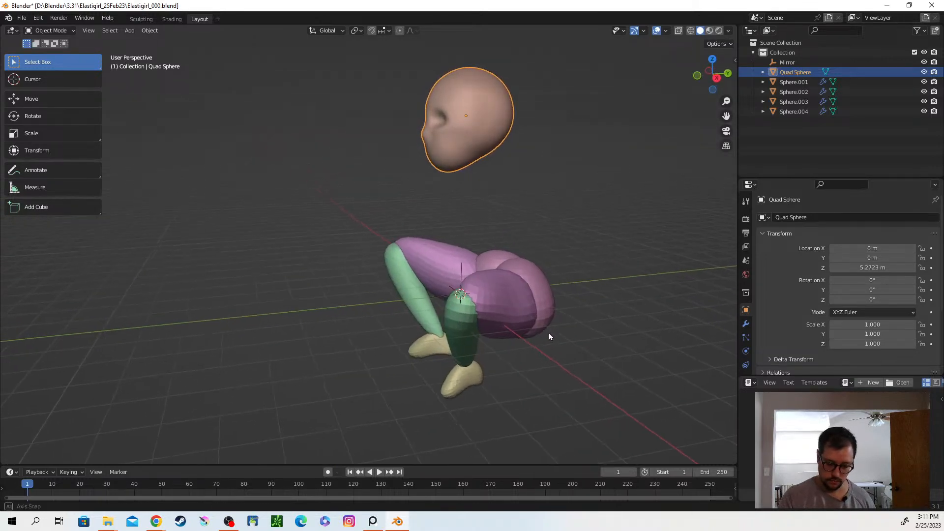
key("shift+a")
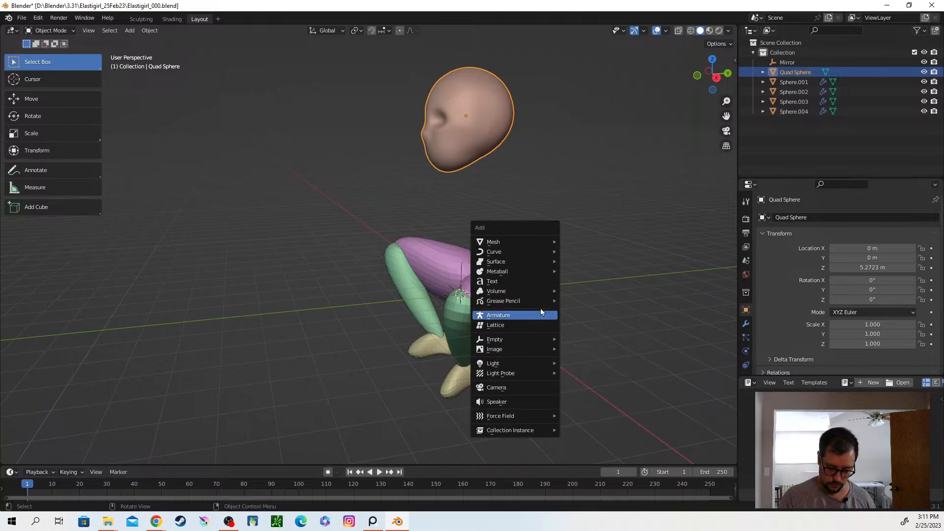
mouse_move(540, 242)
left_click(602, 271)
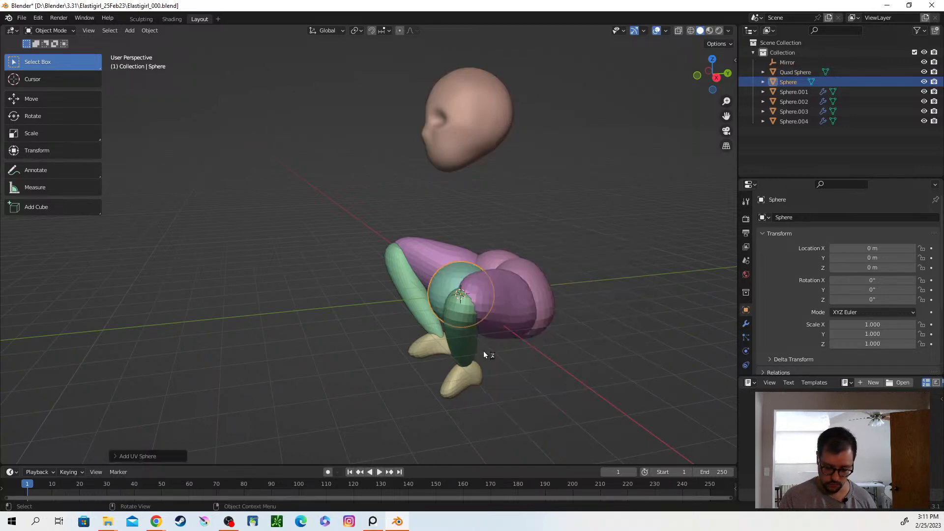
key("g")
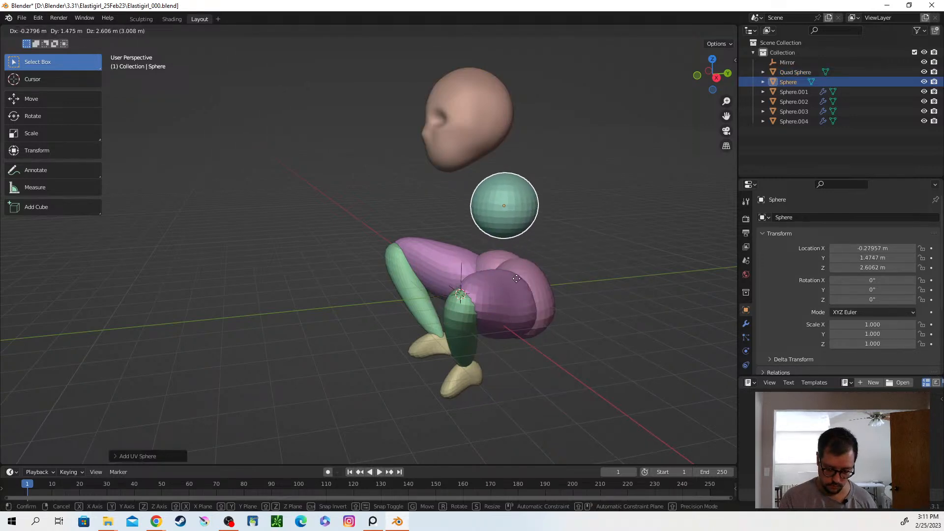
left_click(574, 318)
middle_click_drag(573, 315, 518, 302)
key("g")
left_click(456, 301)
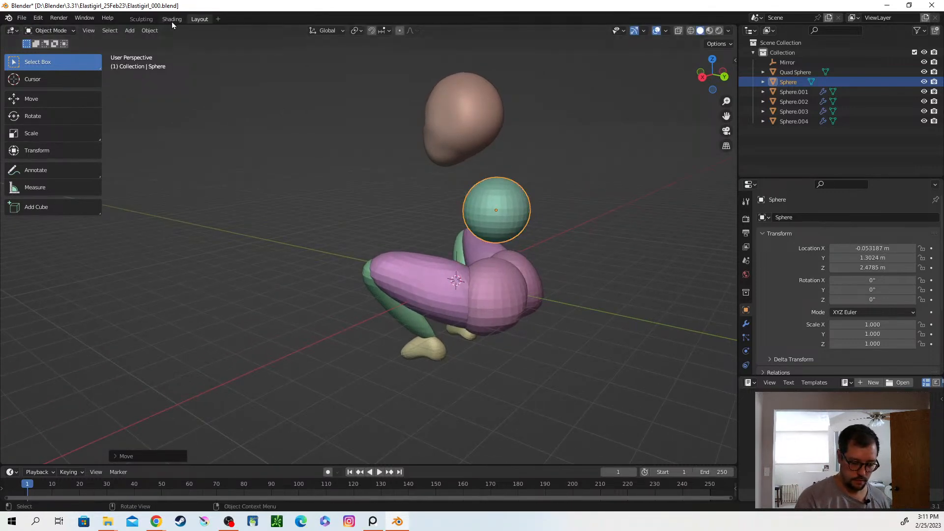
In the Sculpting workspace, stretch the new sphere down to the hips using Grab with a 107 px radius and X symmetry.
left_click(143, 19)
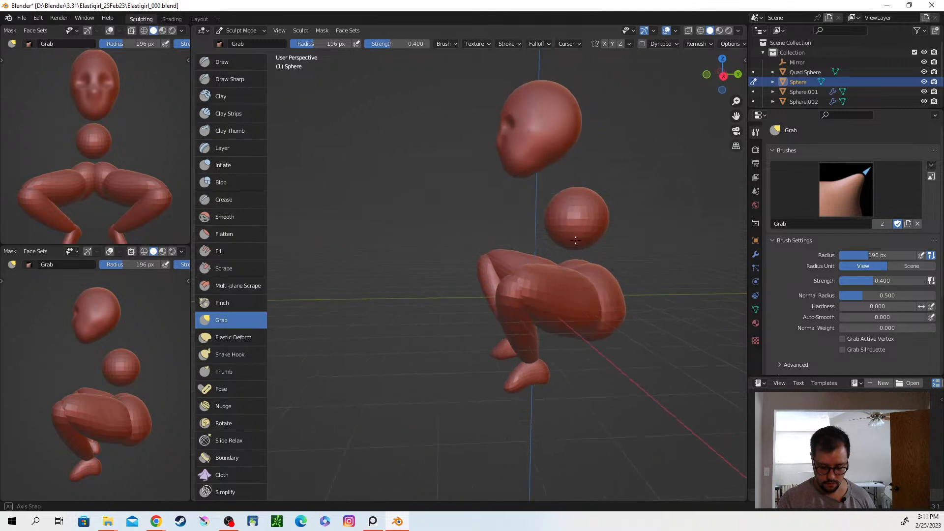
key("f")
left_click(564, 273)
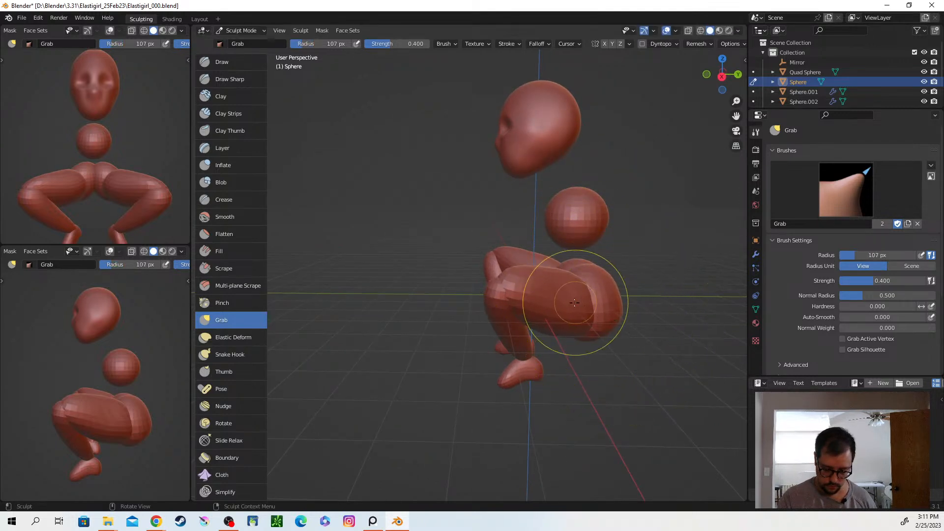
middle_click_drag(563, 273, 609, 292)
mouse_move(620, 342)
middle_mouse_down()
mouse_move(517, 348)
mouse_move(595, 268)
mouse_move(643, 273)
mouse_move(607, 291)
mouse_move(611, 306)
mouse_move(592, 268)
middle_mouse_up()
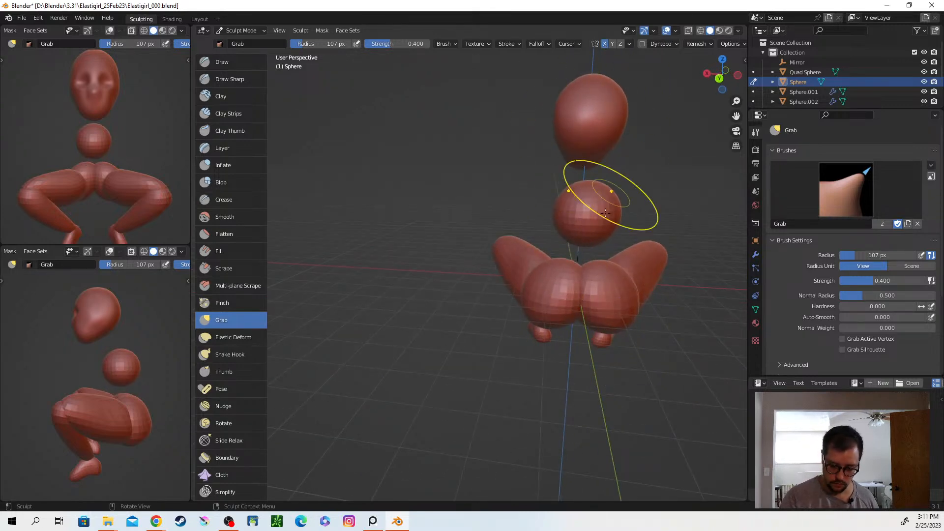
mouse_move(571, 343)
middle_mouse_down()
mouse_move(544, 346)
mouse_move(578, 277)
mouse_move(552, 295)
mouse_move(603, 313)
mouse_move(605, 340)
middle_mouse_up()
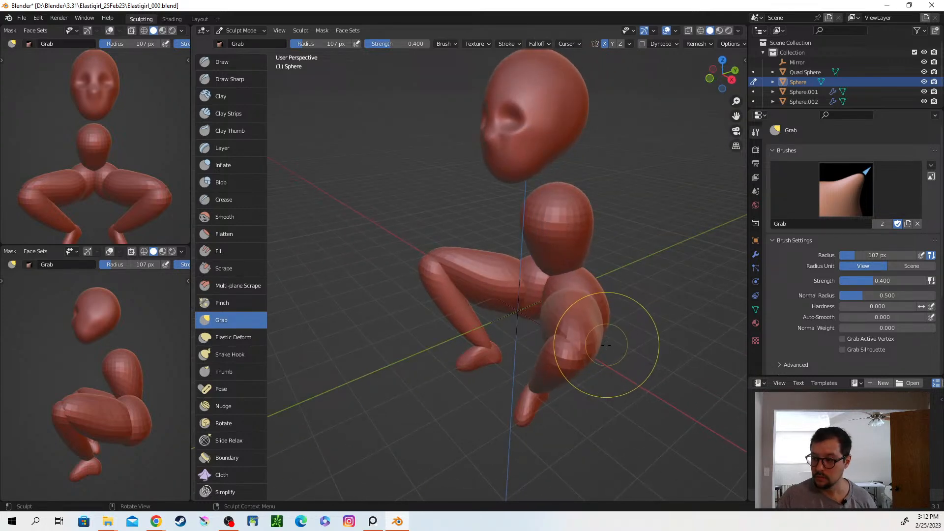
Reshape the torso into a longer form leaning forward over the thighs, using the Grab brush with a 112 px radius.
middle_click_drag(623, 283, 577, 231)
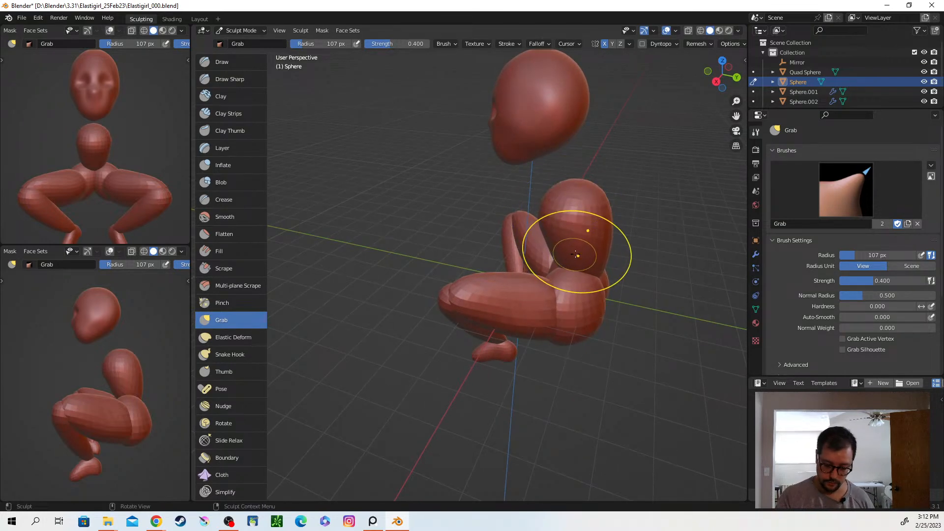
key("f")
left_click(542, 198)
mouse_move(505, 182)
middle_mouse_down()
mouse_move(609, 197)
mouse_move(602, 210)
mouse_move(624, 217)
middle_mouse_up()
key("f")
left_click(614, 235)
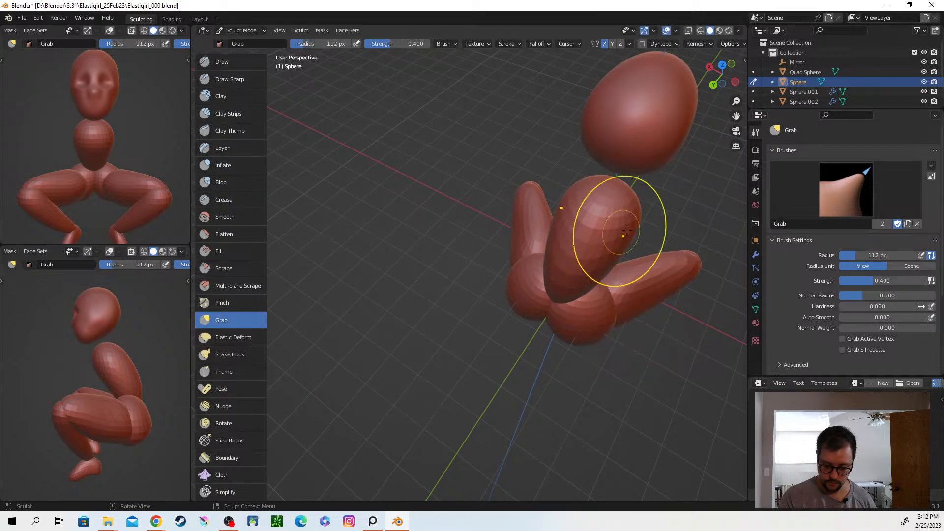
Widen the upper torso into broad shoulders above the tapered waist, using the Grab brush with a 112 px radius.
left_click_drag(671, 211, 670, 210)
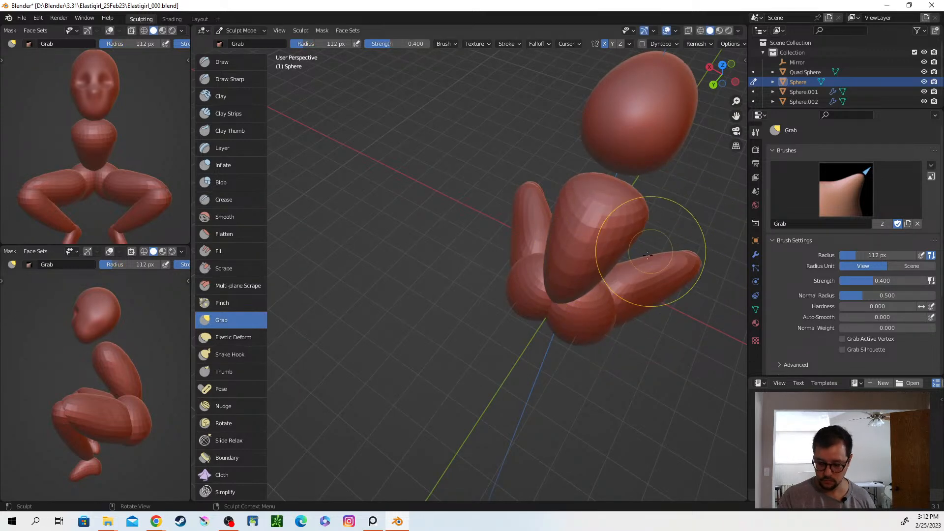
middle_click_drag(656, 245, 656, 221)
left_click_drag(670, 209, 631, 263)
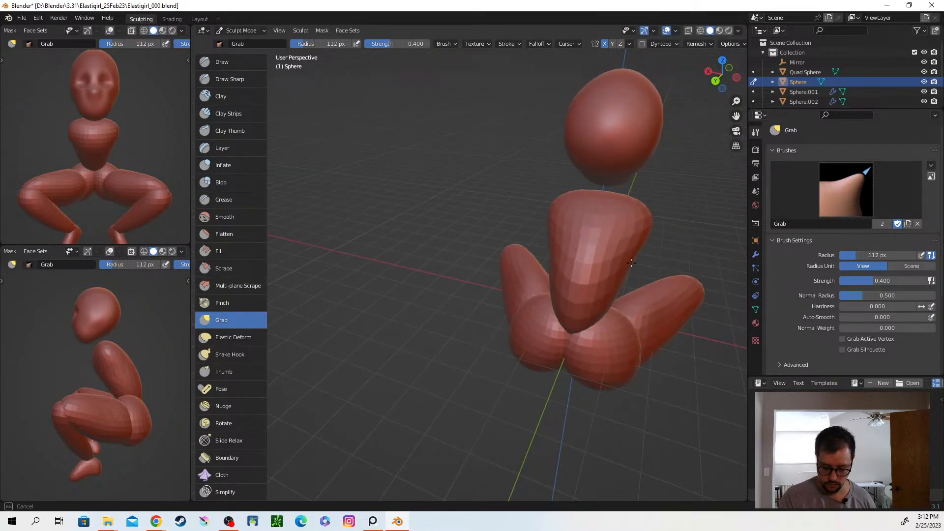
mouse_move(638, 262)
middle_mouse_down()
mouse_move(635, 254)
mouse_move(624, 267)
middle_mouse_up()
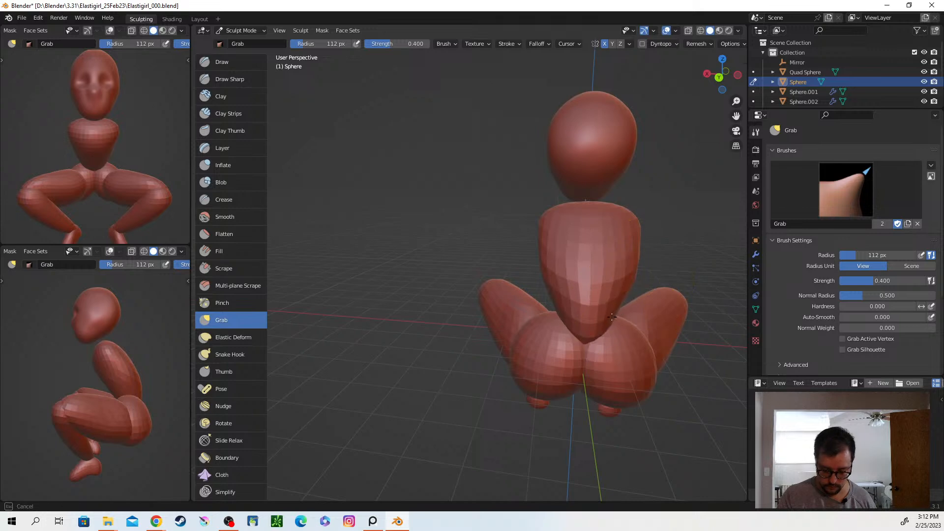
mouse_move(602, 350)
middle_mouse_down()
mouse_move(614, 309)
mouse_move(606, 318)
mouse_move(696, 295)
mouse_move(582, 303)
mouse_move(579, 361)
mouse_move(510, 295)
mouse_move(538, 315)
middle_mouse_up()
Refine the outer shoulder corners of the torso with the Grab brush at a 75 px radius.
key("f")
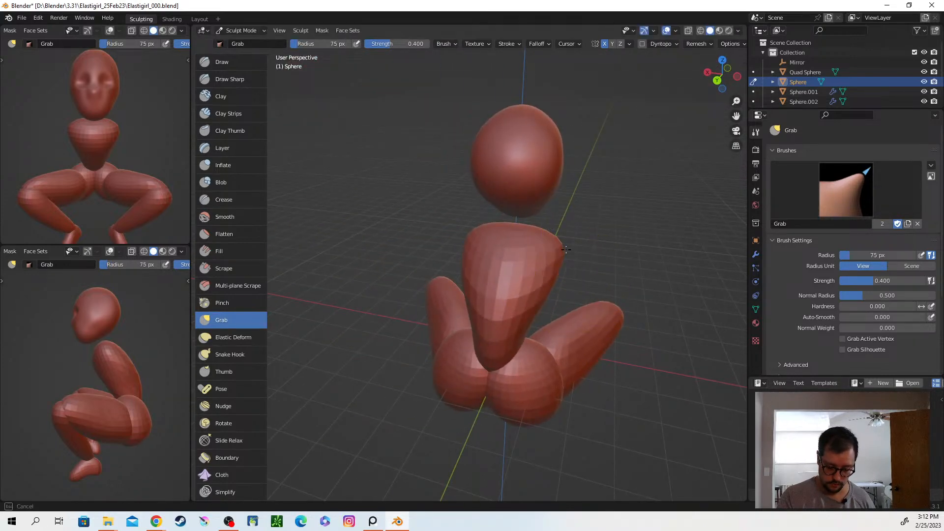
left_click_drag(590, 249, 591, 250)
mouse_move(565, 315)
middle_mouse_down()
mouse_move(492, 305)
mouse_move(629, 300)
mouse_move(566, 299)
mouse_move(653, 312)
mouse_move(644, 310)
mouse_move(642, 337)
mouse_move(604, 359)
mouse_move(609, 367)
mouse_move(641, 361)
mouse_move(647, 312)
mouse_move(596, 344)
mouse_move(657, 340)
mouse_move(639, 334)
mouse_move(626, 301)
mouse_move(645, 320)
middle_mouse_up()
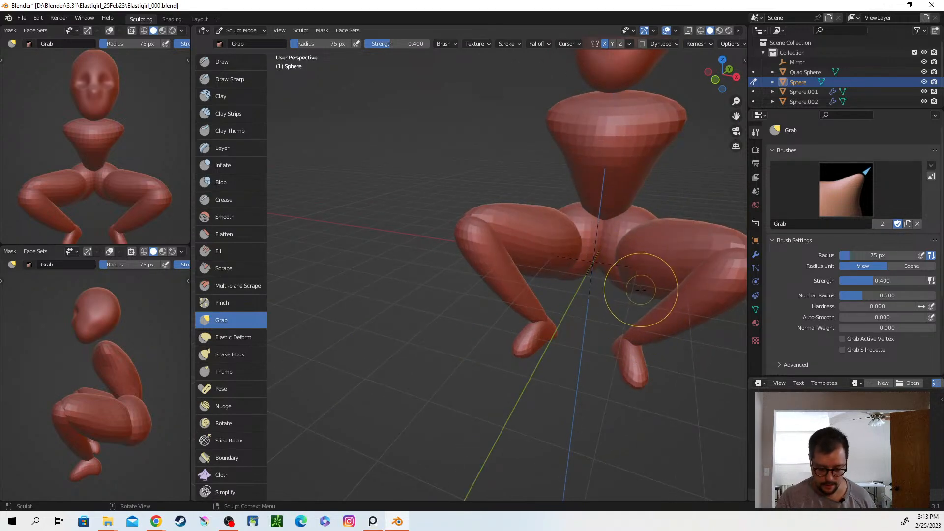
In Object Mode, add a UV sphere for the pelvis and move it back about 1.6 m along Y, below the torso.
key("ctrl+Tab")
left_click(583, 306)
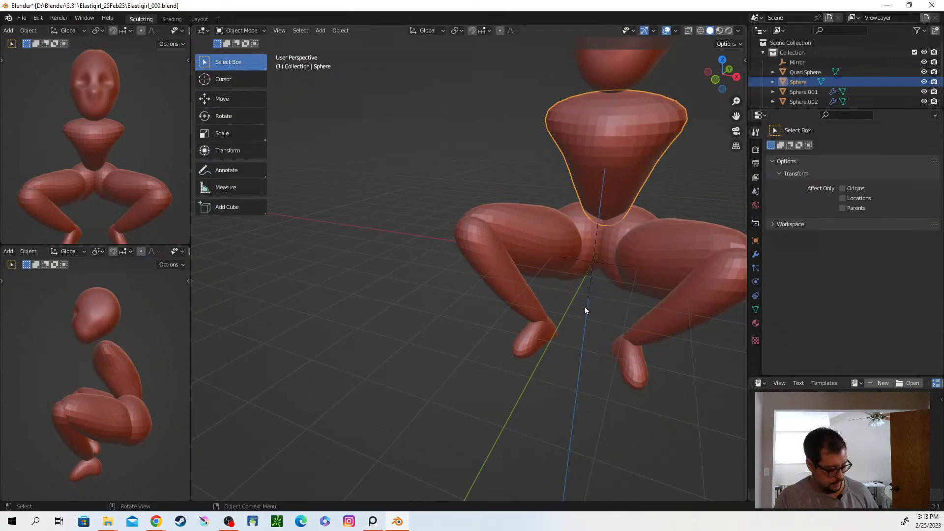
key("shift+a")
mouse_move(592, 306)
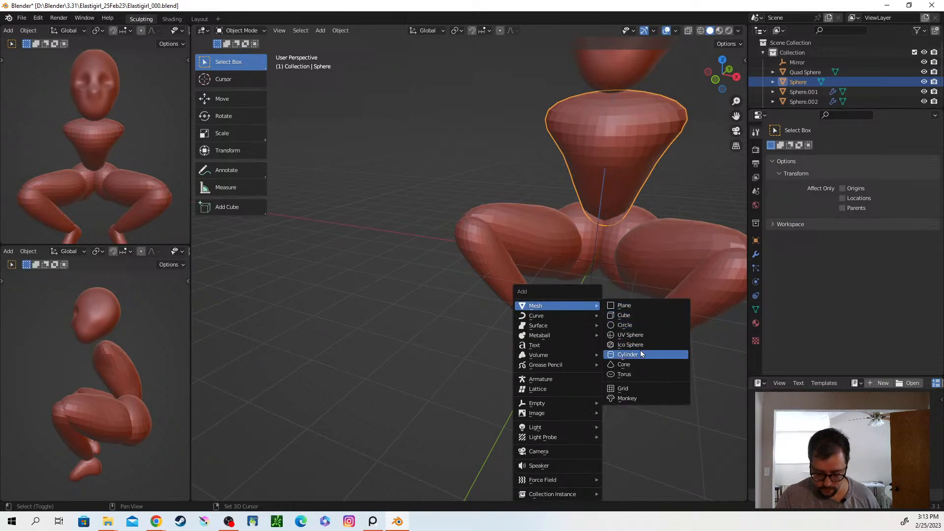
left_click(652, 338)
middle_click_drag(662, 329, 585, 326)
key("g")
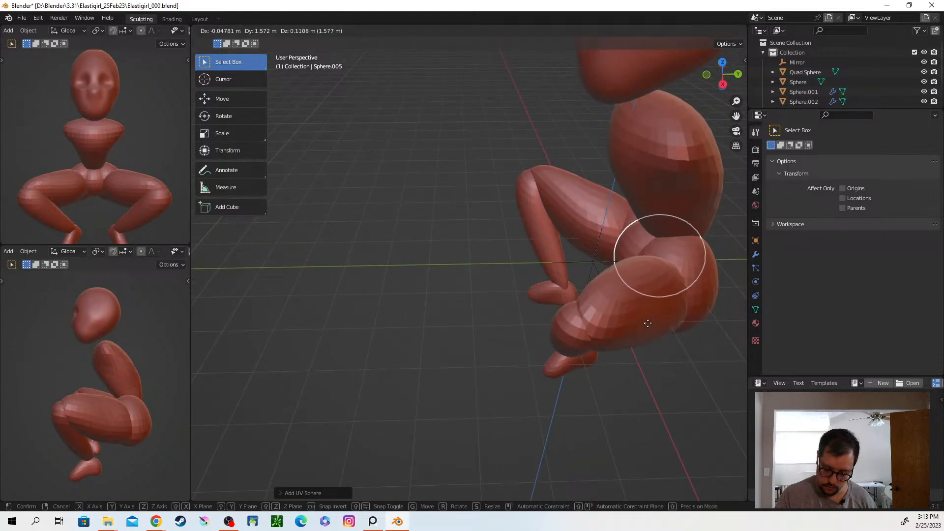
left_click(666, 320)
Adjust the pelvis sphere's position from several angles until it sits centred between the thighs and under the torso.
middle_click_drag(666, 320, 654, 336)
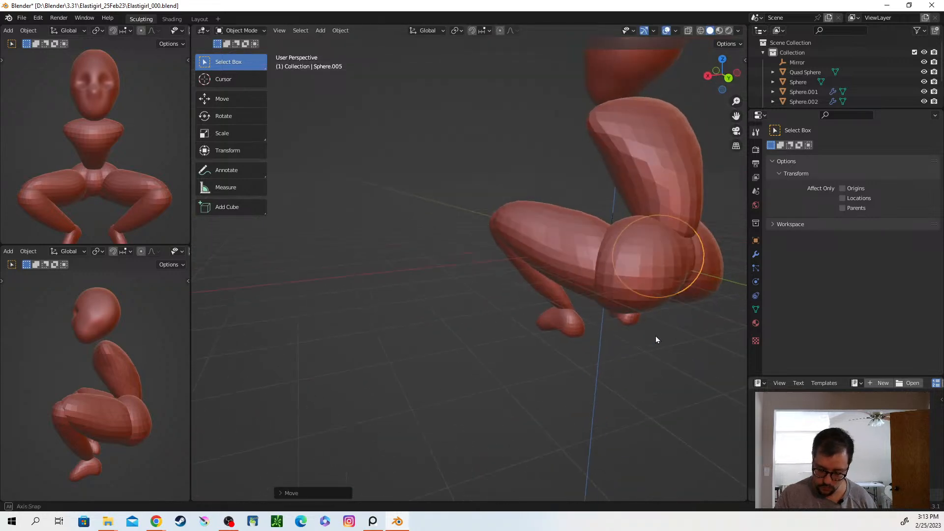
key("g")
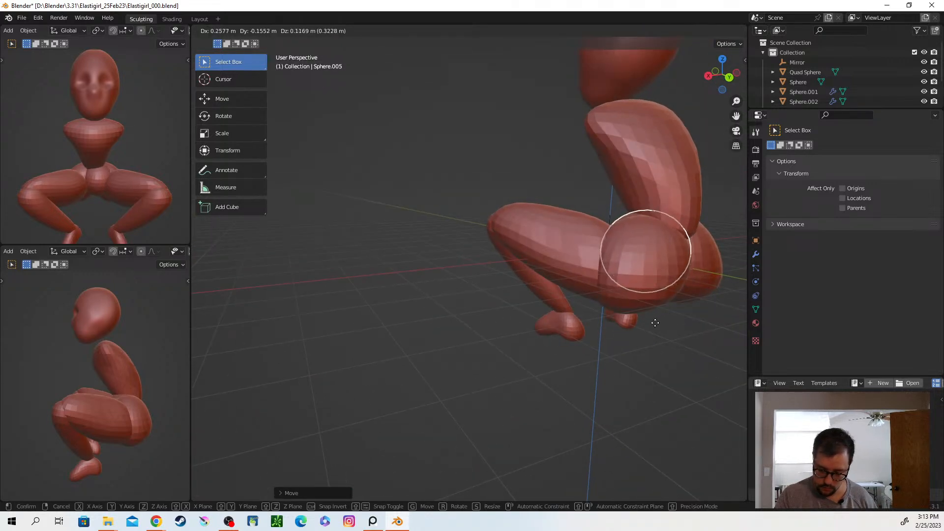
left_click(655, 330)
middle_click_drag(656, 329, 634, 331)
key("g")
left_click(654, 322)
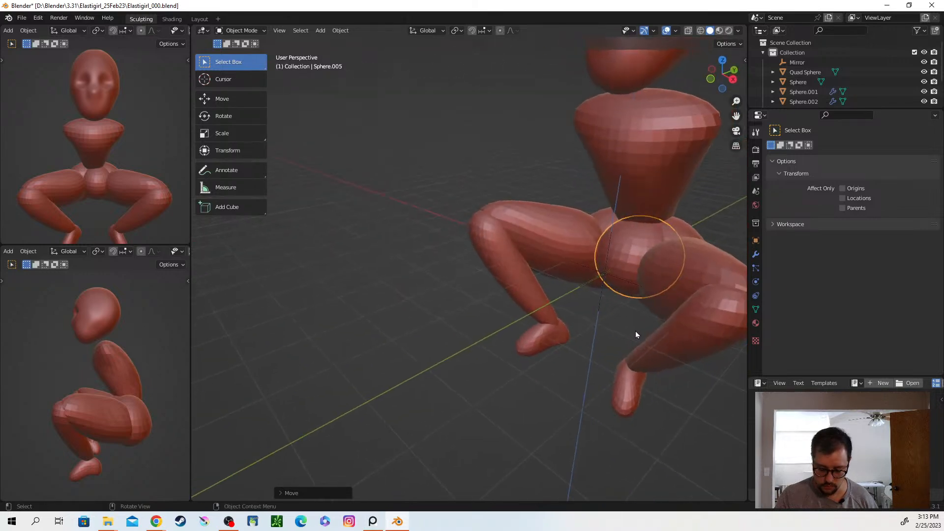
key("g")
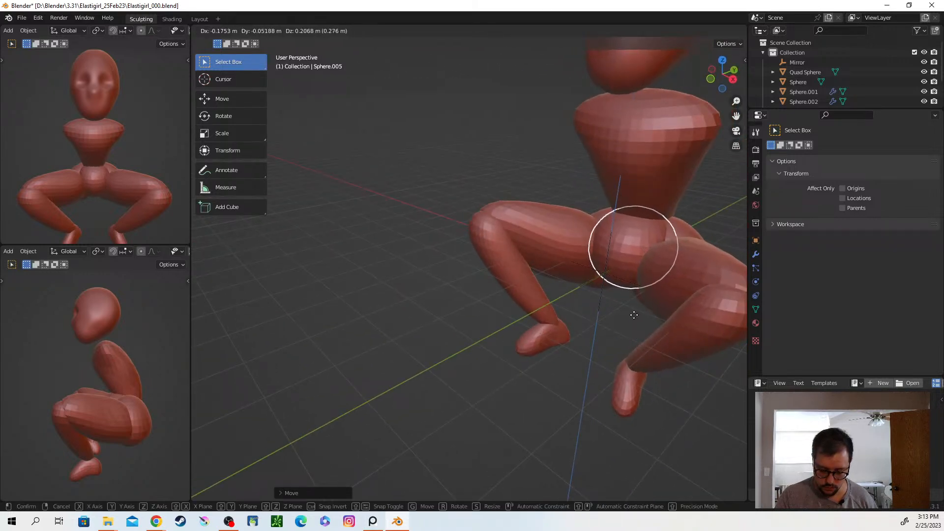
left_click(634, 311)
key("g")
left_click(634, 308)
middle_click_drag(645, 317, 689, 335)
key("g")
left_click(620, 343)
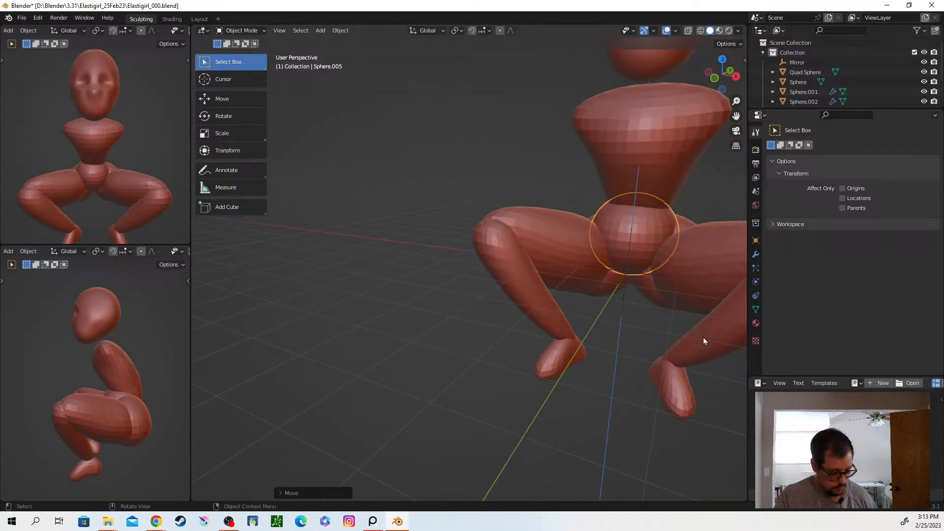
Scale the pelvis sphere down slightly and apply its location.
key("s")
left_click(701, 343)
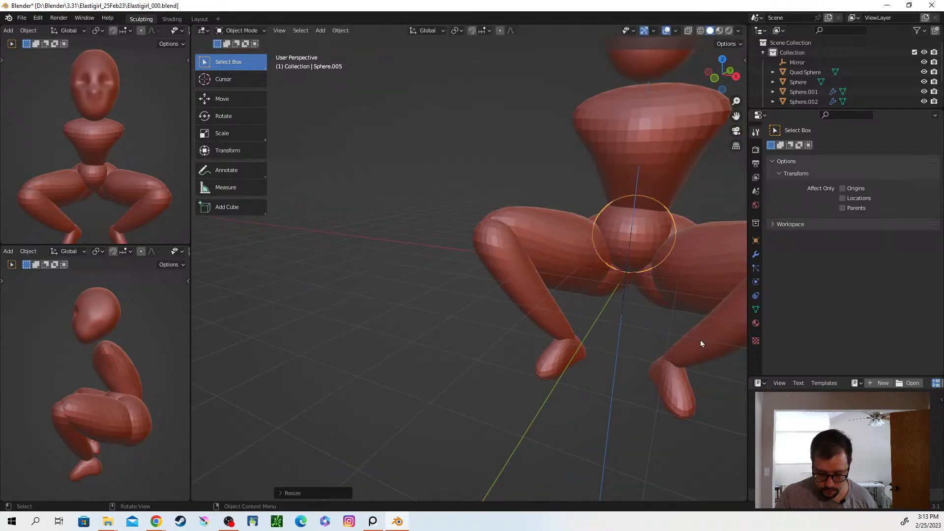
key("ctrl+a")
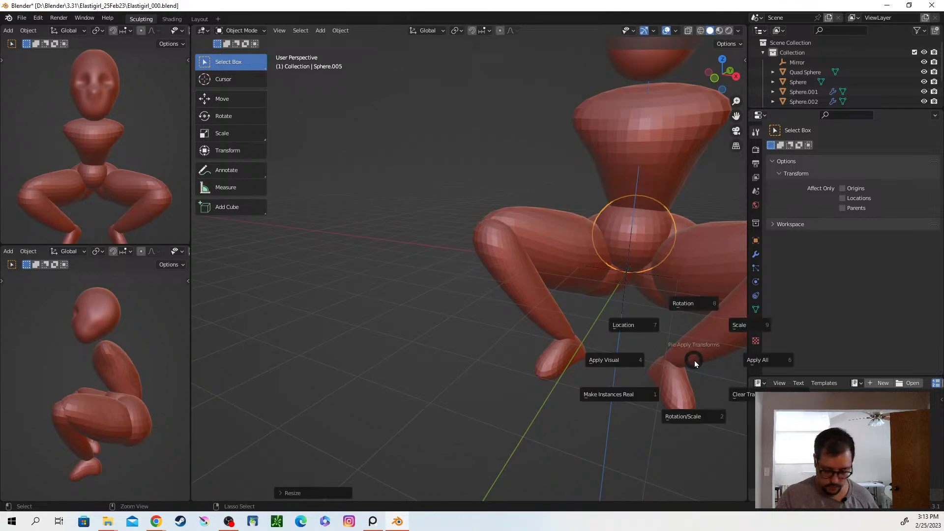
left_click(668, 332)
In Sculpt Mode, pull the lower part of the pelvis sphere downward between the thighs using Grab with a 75 px radius.
mouse_move(668, 332)
middle_mouse_down()
mouse_move(605, 340)
mouse_move(534, 317)
mouse_move(518, 289)
middle_mouse_up()
key("ctrl+Tab")
left_click(604, 401)
left_click_drag(542, 294, 544, 311)
middle_click_drag(581, 313, 545, 274)
left_click_drag(552, 294, 556, 308)
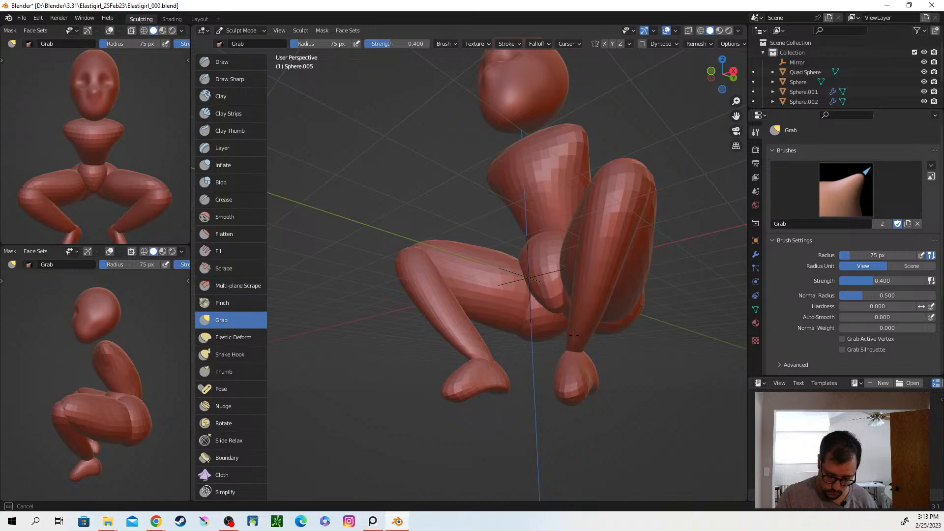
left_click_drag(579, 344, 578, 342)
mouse_move(578, 342)
middle_mouse_down()
mouse_move(558, 321)
mouse_move(569, 358)
middle_mouse_up()
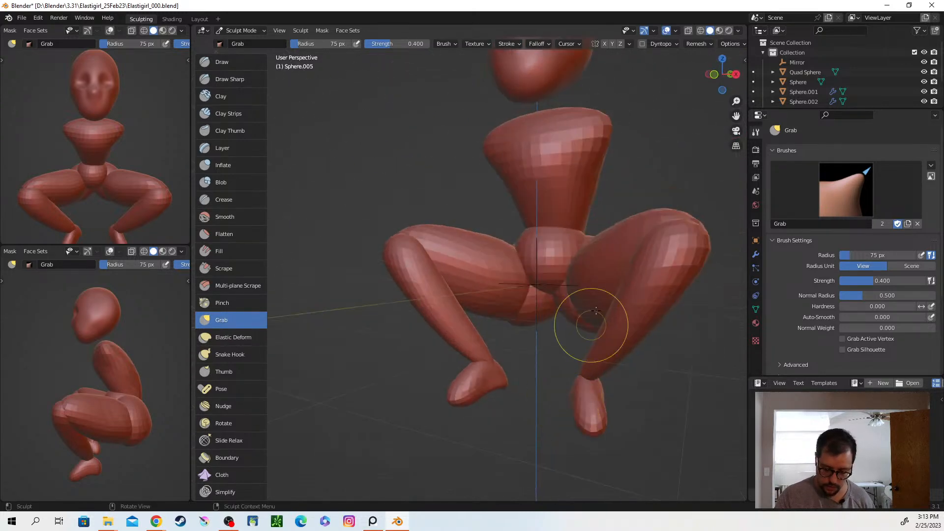
Turn on X symmetry for sculpting the pelvis sphere.
left_click(629, 44)
left_click(629, 44)
middle_click_drag(575, 321, 543, 296)
middle_click_drag(553, 330, 567, 301)
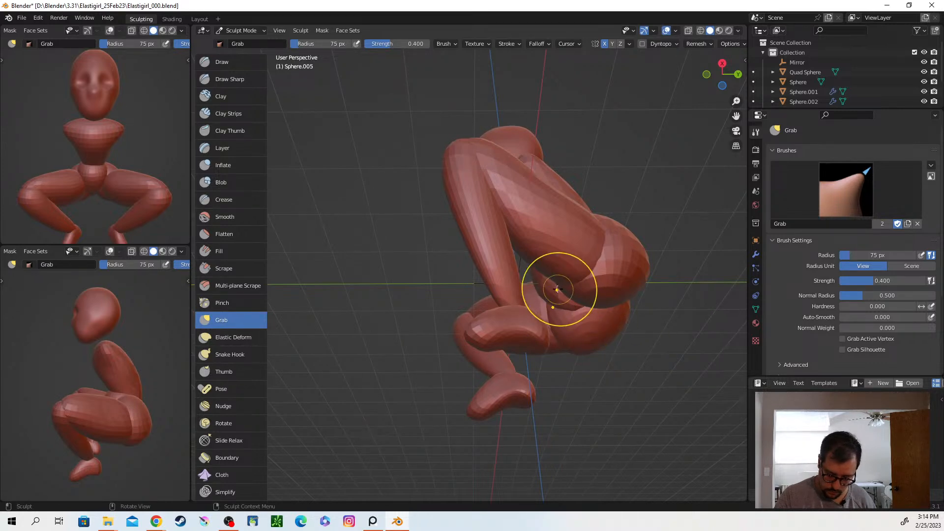
mouse_move(560, 290)
middle_mouse_down()
mouse_move(573, 311)
mouse_move(615, 303)
mouse_move(599, 271)
middle_mouse_up()
Shape the pelvis sphere to fit between the hips and inner thighs, using the Grab brush with a 90 px radius.
key("f")
left_click(620, 298)
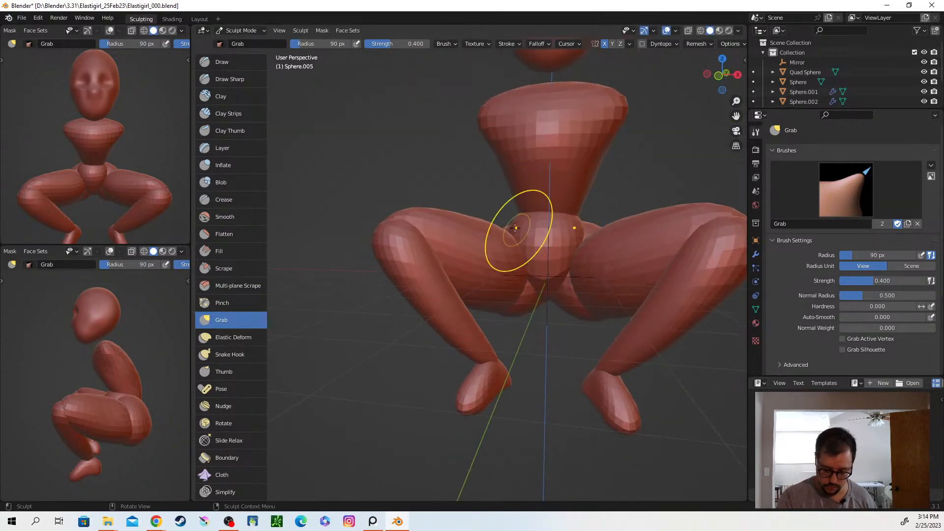
middle_click_drag(524, 234, 645, 295)
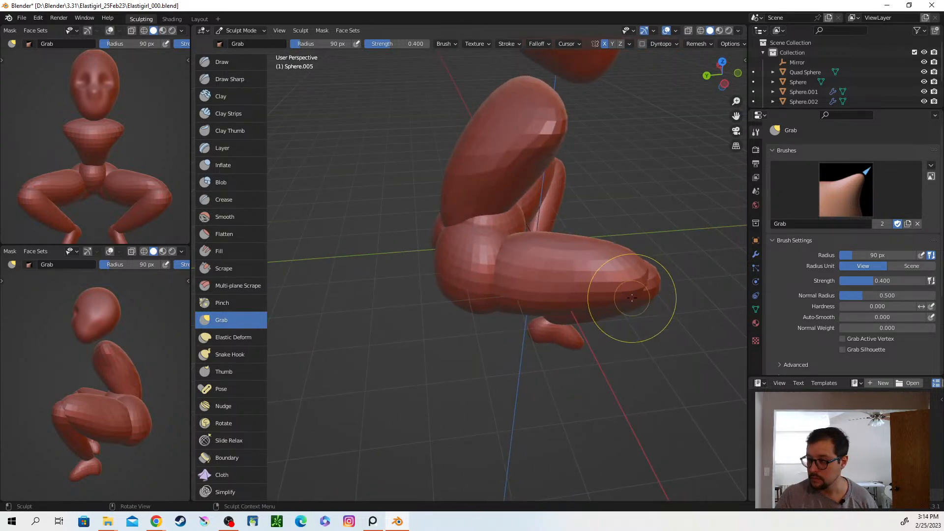
middle_click_drag(586, 329, 667, 300)
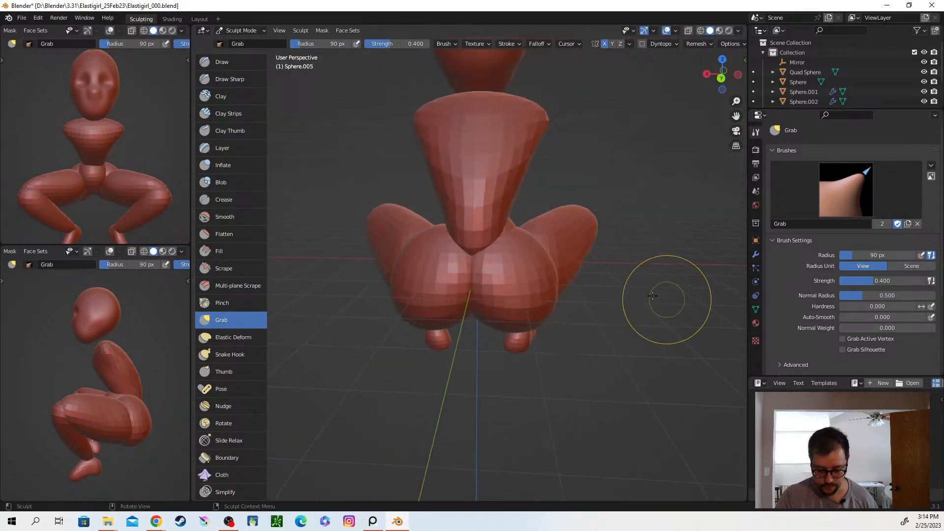
middle_click_drag(532, 241, 534, 280)
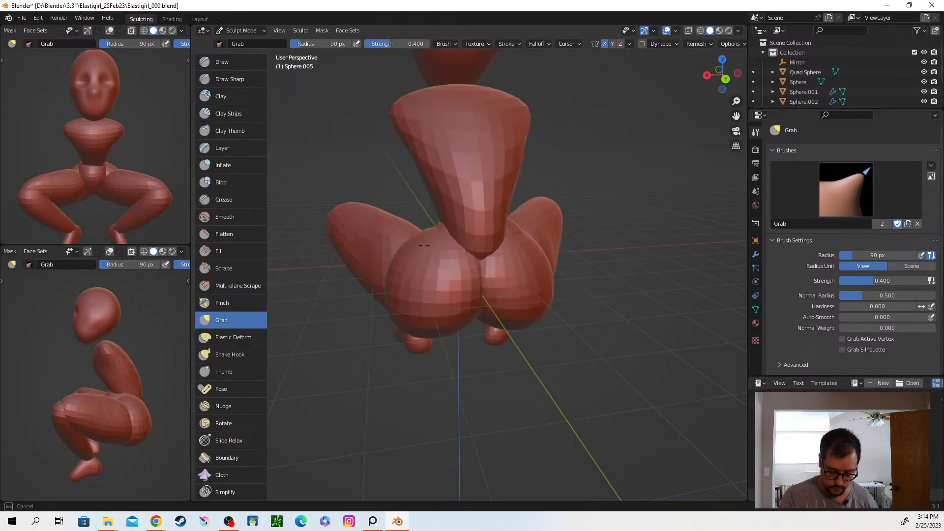
mouse_move(459, 258)
middle_mouse_down()
mouse_move(512, 291)
mouse_move(481, 328)
middle_mouse_up()
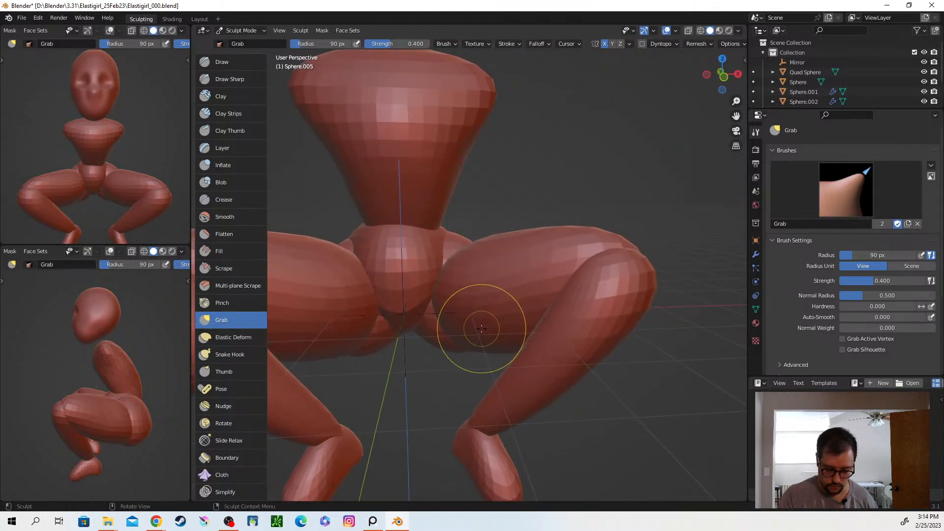
mouse_move(479, 335)
left_mouse_down()
mouse_move(418, 305)
mouse_move(432, 309)
left_mouse_up()
mouse_move(506, 301)
middle_mouse_down()
mouse_move(536, 314)
mouse_move(565, 301)
mouse_move(578, 338)
mouse_move(556, 322)
middle_mouse_up()
scroll(560, 345, "down", 3)
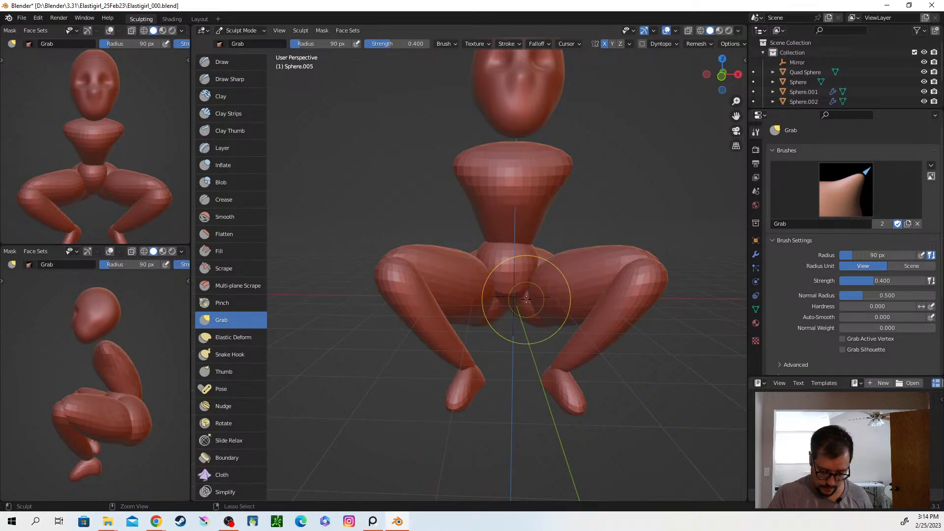
Undo the pelvis sphere's sculpting and return to Object Mode.
key("ctrl+z")
key("ctrl+Tab")
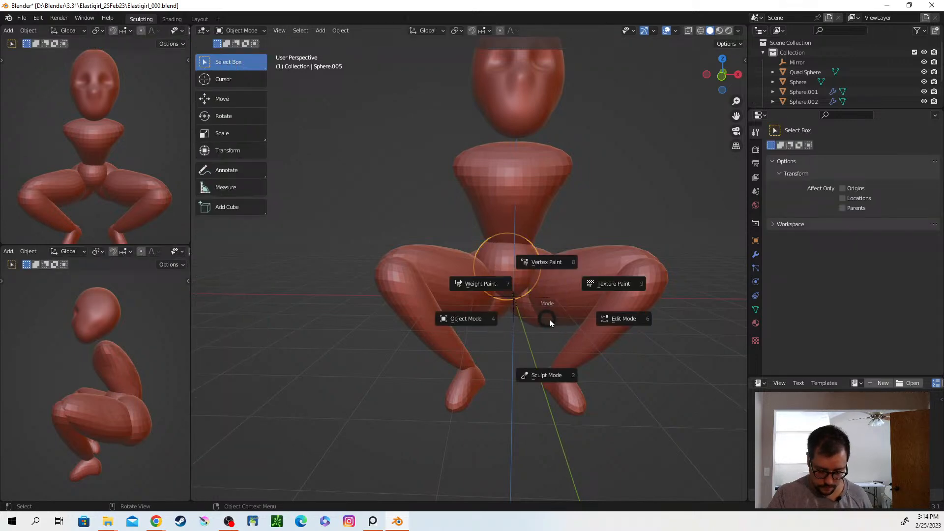
key("Escape")
left_click(527, 285)
left_click(526, 284)
From the front view, delete the off-centre pelvis sphere and add a fresh UV sphere on the centre line.
key("grave")
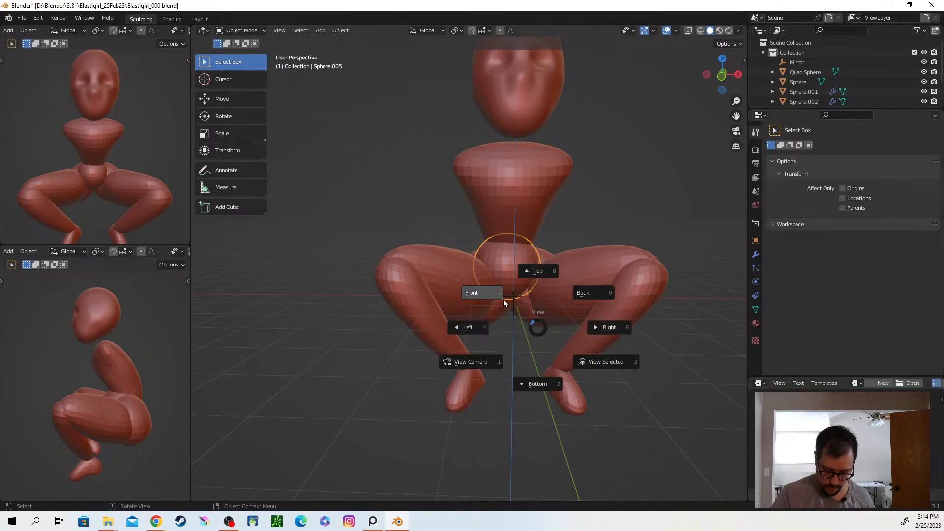
left_click(519, 317)
middle_click_drag(496, 259, 552, 182, "ctrl")
middle_click_drag(586, 264, 545, 311, "shift")
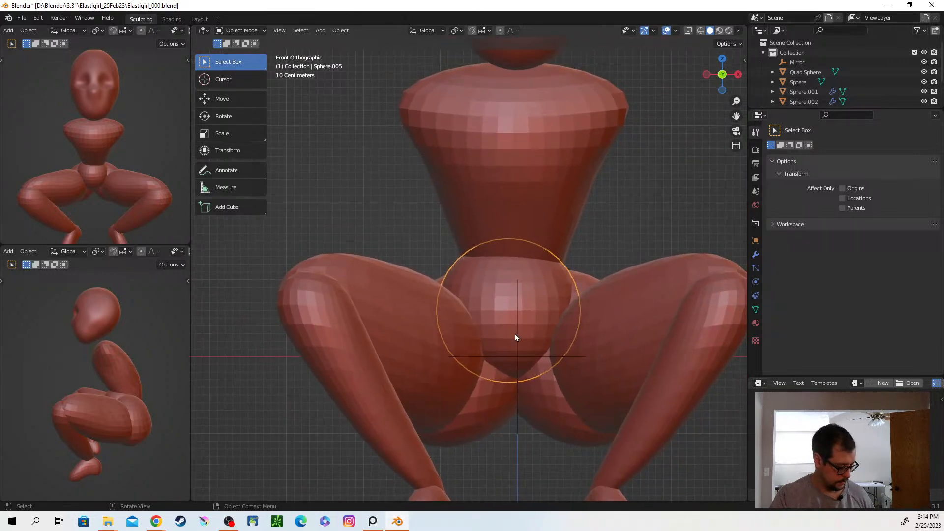
key("x")
left_click(515, 334)
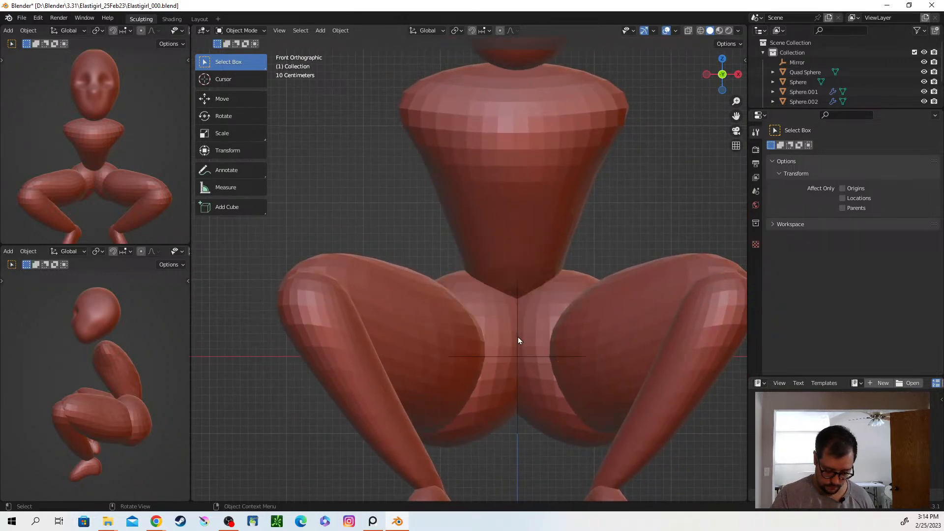
key("shift+a")
mouse_move(526, 311)
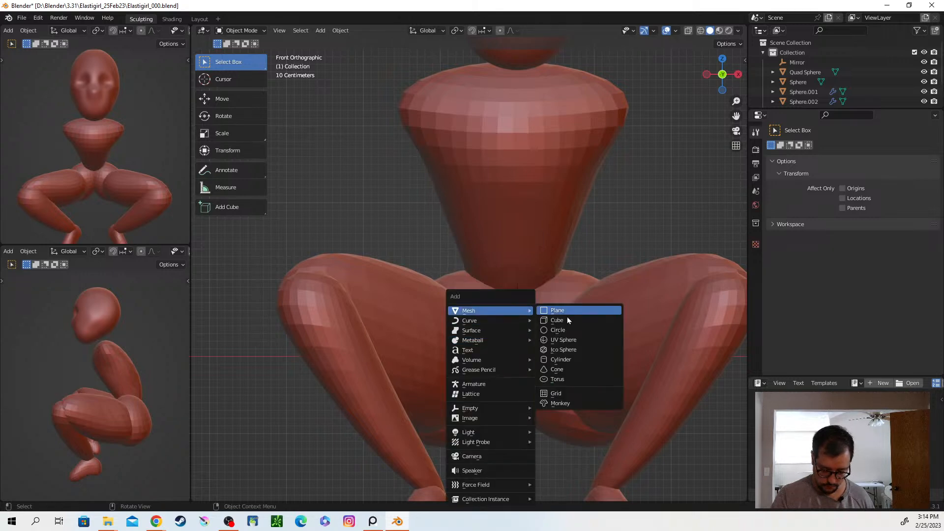
left_click(584, 340)
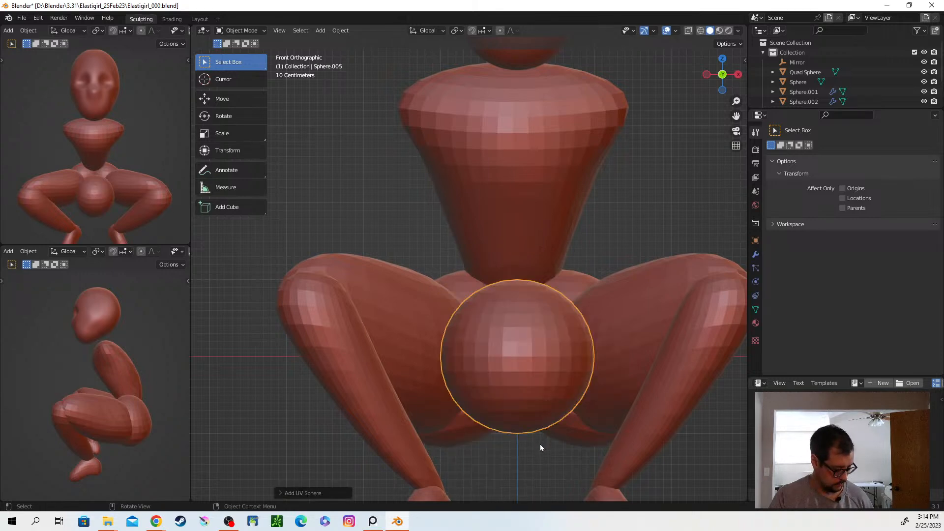
Raise the new sphere about 0.49 m along global Z, plus a small further lift, so it overlaps the torso's lower end.
key("g")
key("z")
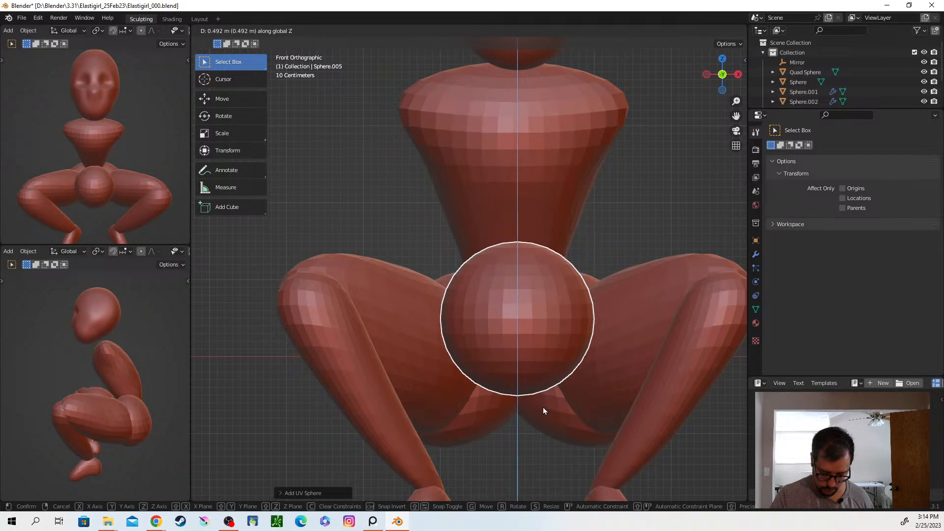
left_click(546, 407)
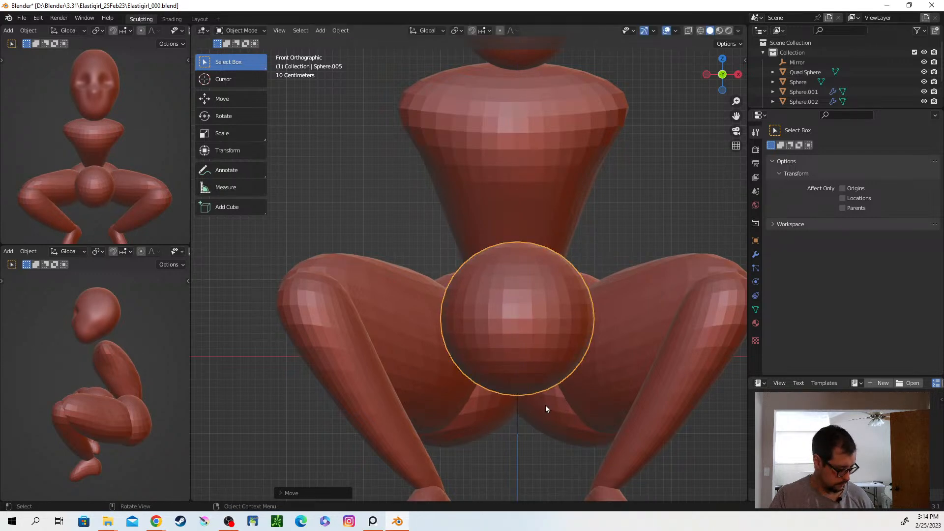
key("g")
key("z")
left_click(545, 397)
From the right side view, move the pelvis sphere about 1.4 m back along Y and 0.3 m down, between the hips.
key("grave")
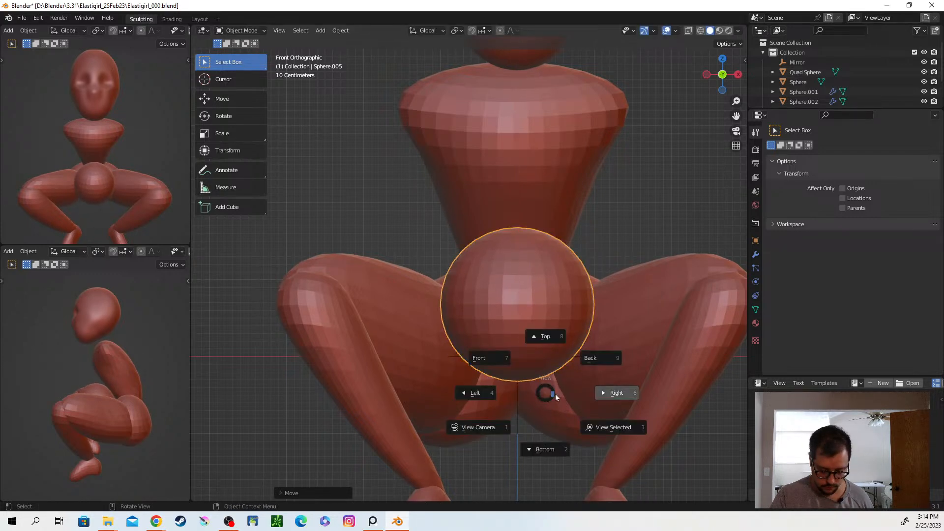
left_click(632, 389)
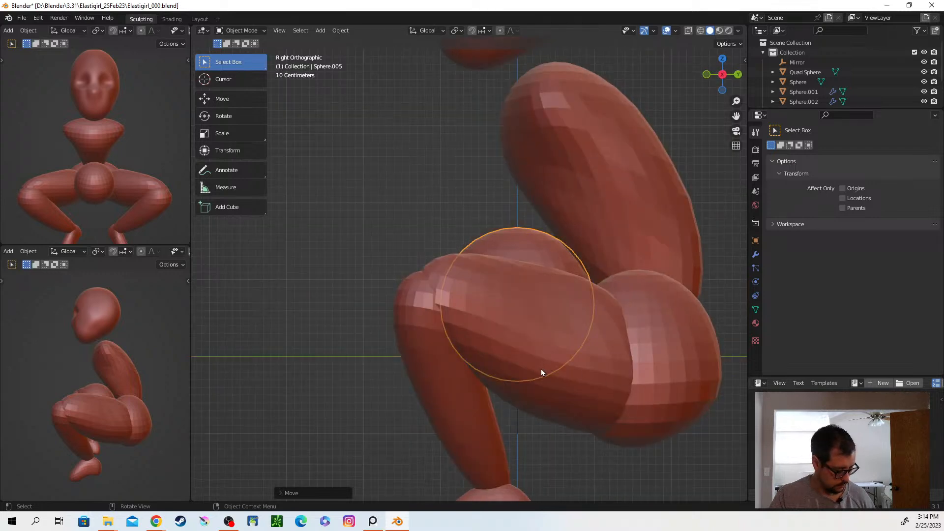
key("g")
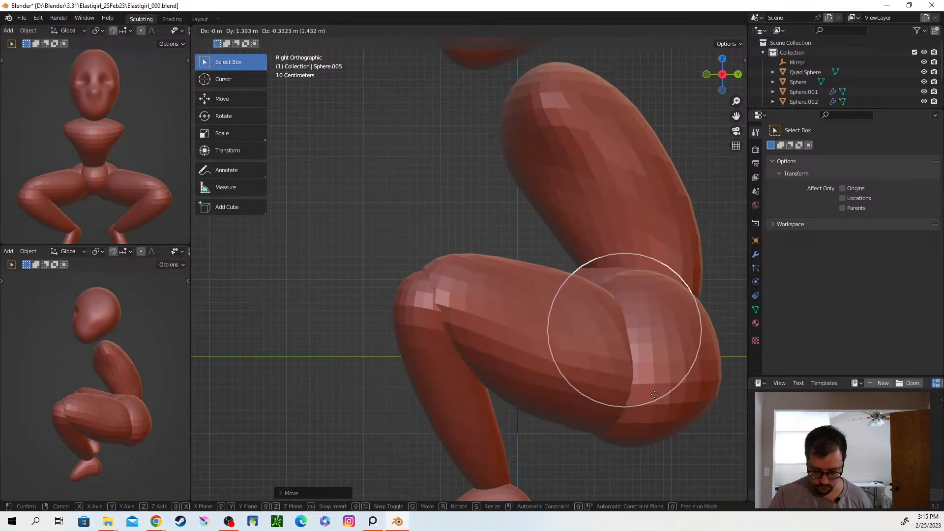
left_click(654, 396)
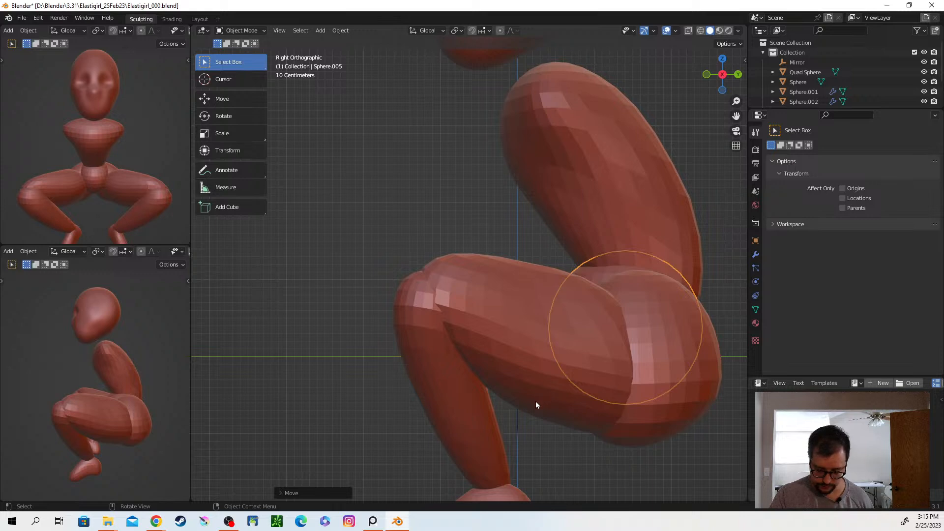
Put the pelvis sphere in Sculpt Mode, enable X symmetry and start widening its sides toward the thighs with the 90 px Grab brush.
middle_click_drag(516, 398, 546, 405)
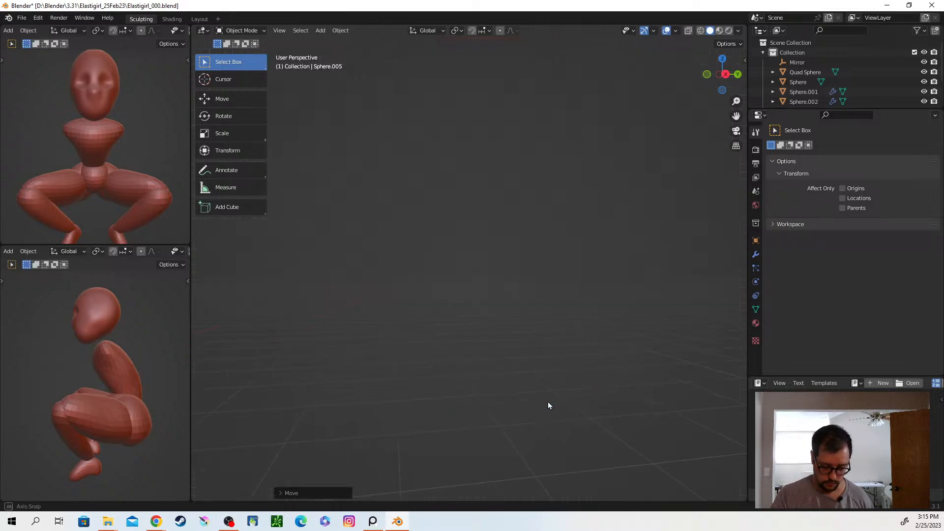
key("Home")
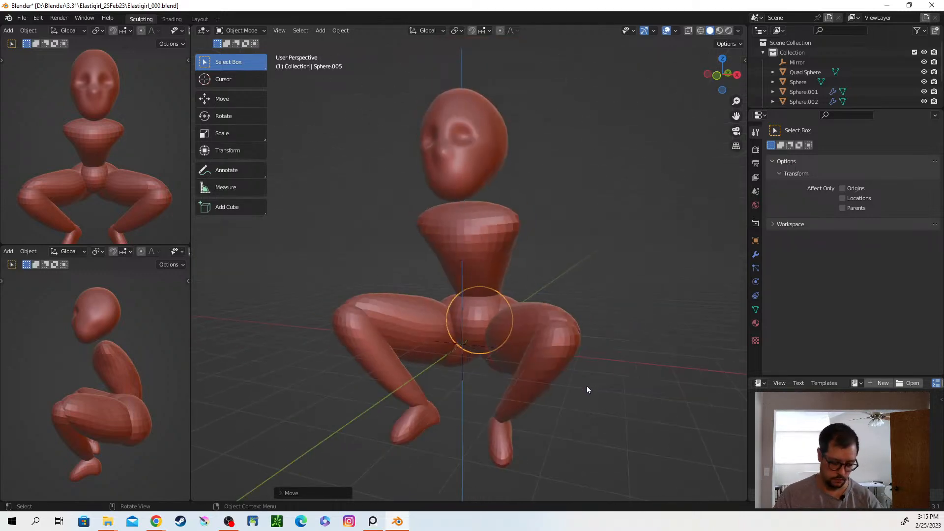
scroll(494, 367, "up", 3)
key("ctrl+Tab")
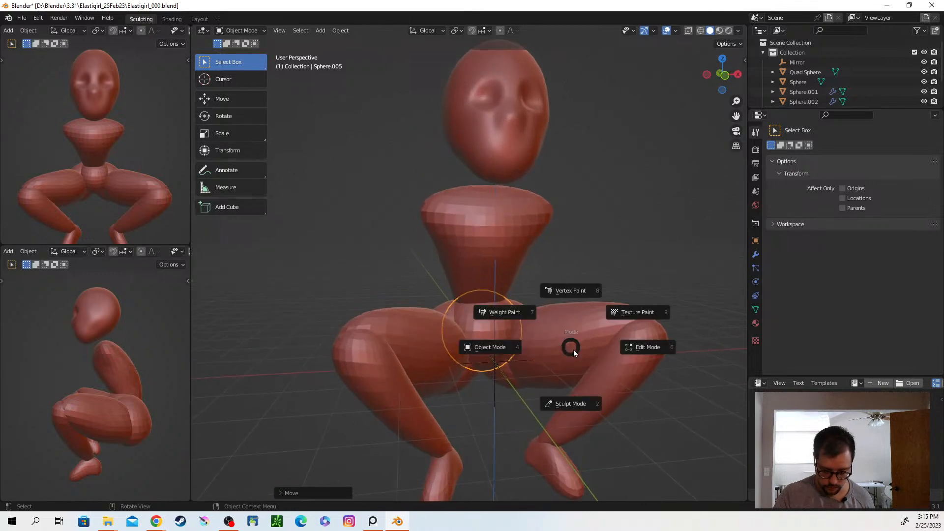
left_click(565, 405)
mouse_move(564, 390)
middle_mouse_down()
mouse_move(512, 366)
mouse_move(449, 367)
middle_mouse_up()
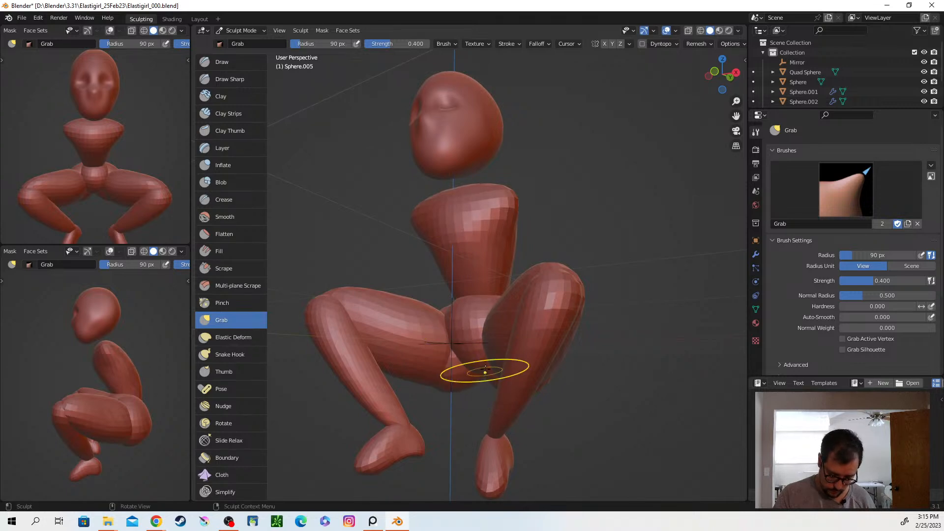
mouse_move(464, 339)
middle_mouse_down()
mouse_move(594, 386)
mouse_move(480, 357)
middle_mouse_up()
left_click_drag(498, 316, 500, 316)
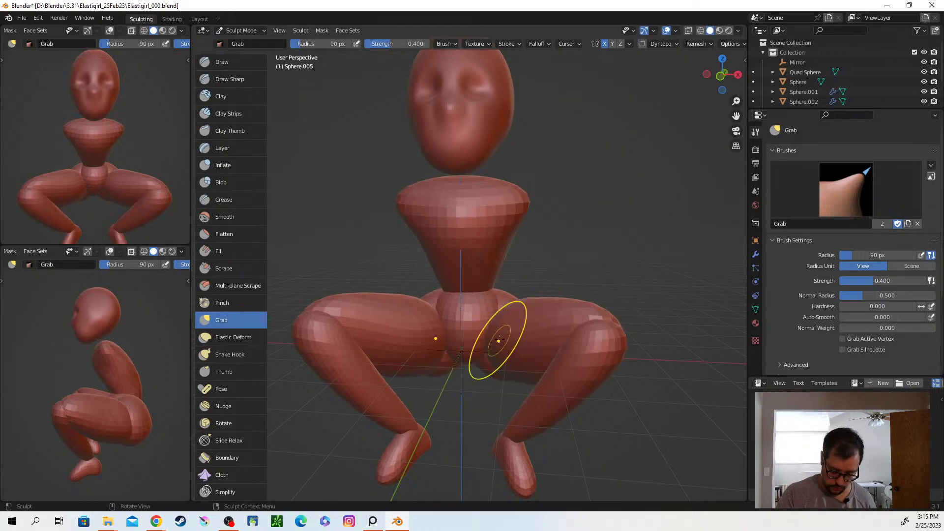
Pull the pelvis's sides and underside outward and up with the mirrored Grab brush so they blend into the hips and thighs.
mouse_move(515, 345)
middle_mouse_down()
mouse_move(471, 374)
mouse_move(581, 423)
middle_mouse_up()
middle_click_drag(511, 394, 510, 412)
middle_click_drag(513, 333, 524, 320)
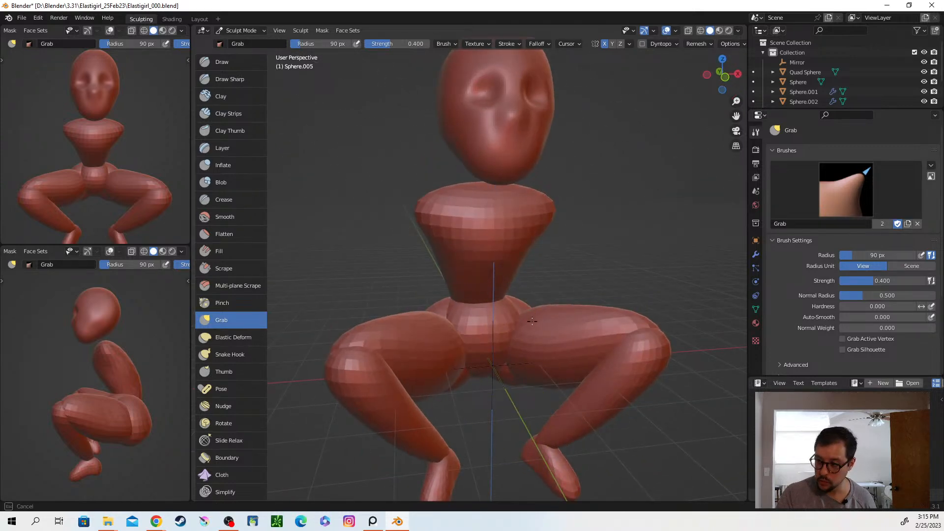
middle_click_drag(478, 353, 624, 340)
middle_click_drag(565, 347, 626, 360)
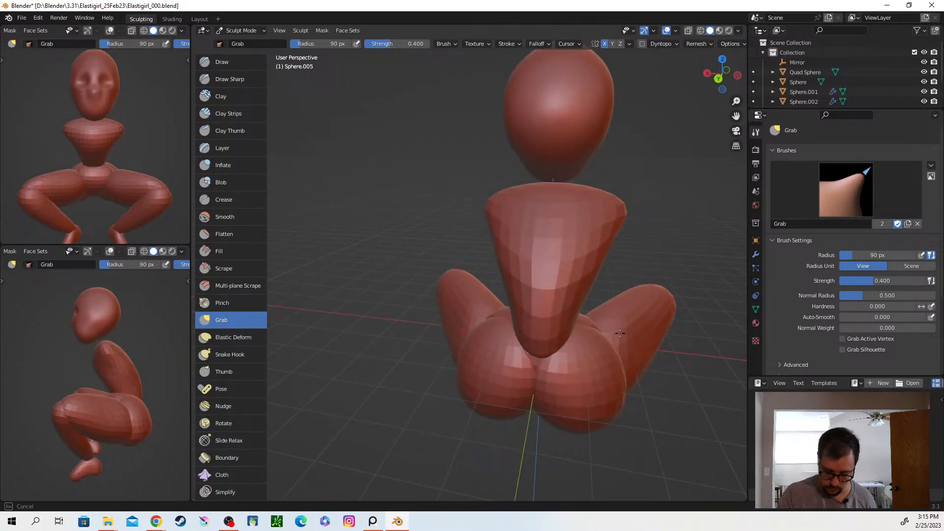
middle_click_drag(636, 339, 560, 348)
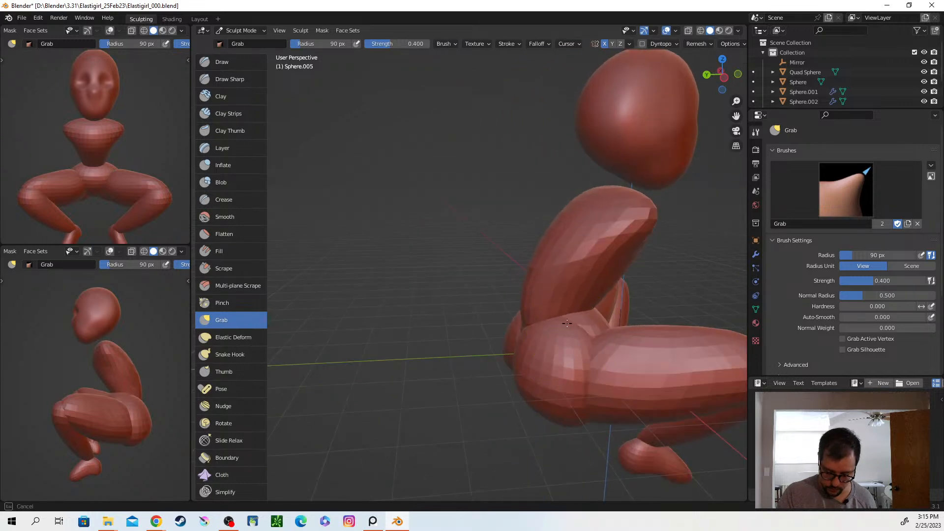
middle_click_drag(629, 356, 670, 354)
middle_click_drag(595, 383, 569, 407)
left_click_drag(578, 404, 578, 367)
middle_click_drag(577, 369, 594, 328, "shift")
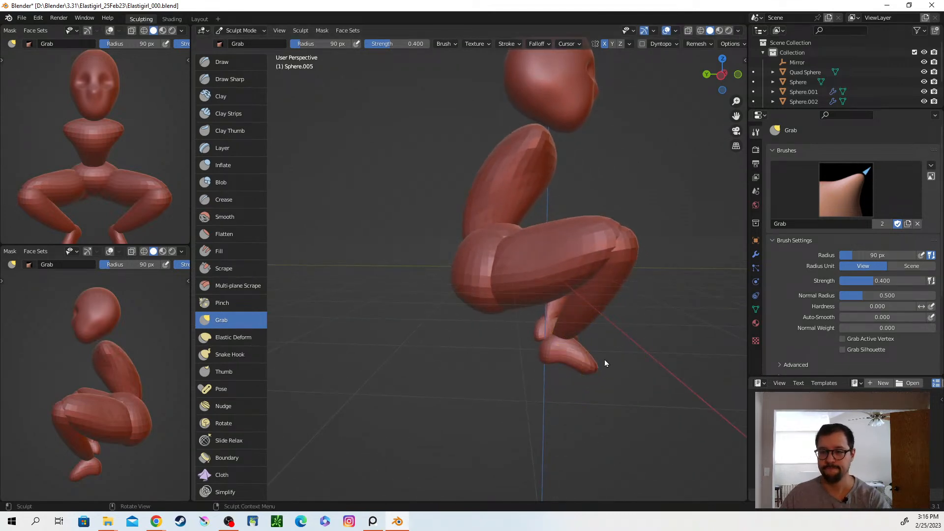
Check the figure from the back and side, and switch sculpting from the pelvis to the torso.
middle_click_drag(449, 298, 579, 301)
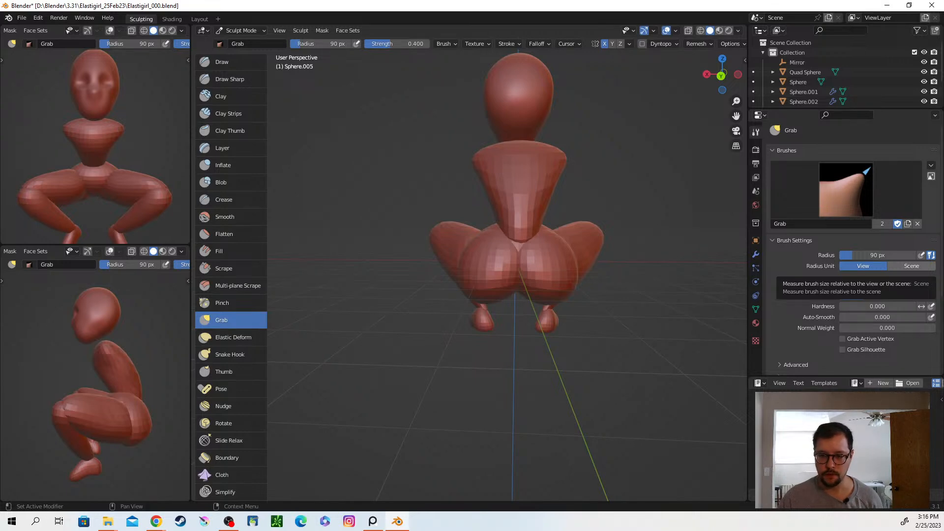
mouse_move(621, 344)
middle_mouse_down()
mouse_move(590, 344)
mouse_move(608, 340)
middle_mouse_up()
middle_click_drag(432, 358, 585, 368)
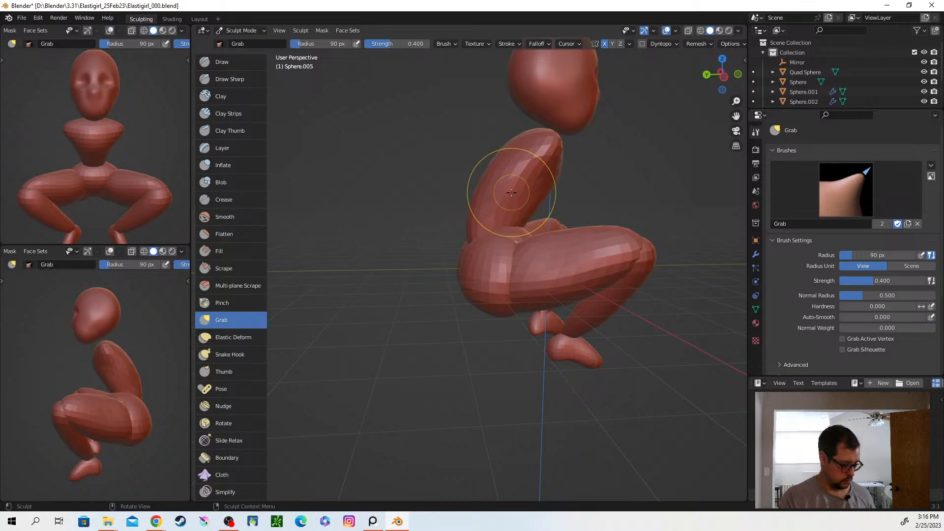
key("alt+q")
mouse_move(600, 375)
middle_mouse_down()
mouse_move(590, 369)
mouse_move(582, 379)
middle_mouse_up()
Try to push the torso's back inward using the Grab brush with a 185 px radius.
key("f")
left_click(570, 322)
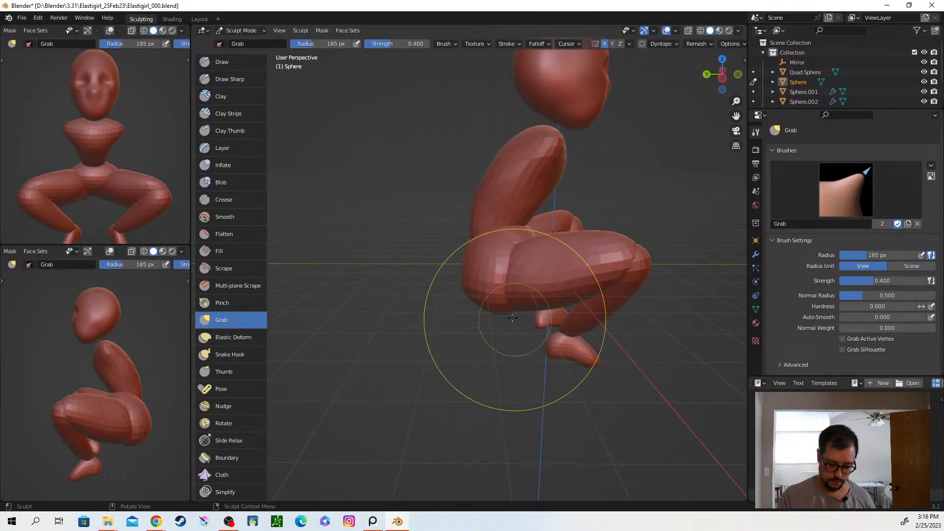
left_click_drag(472, 211, 488, 209)
key("ctrl+z")
Set the Grab brush radius to 109 px and reshape the torso's upper back and curve its lower back inward.
key("f")
left_click(530, 295)
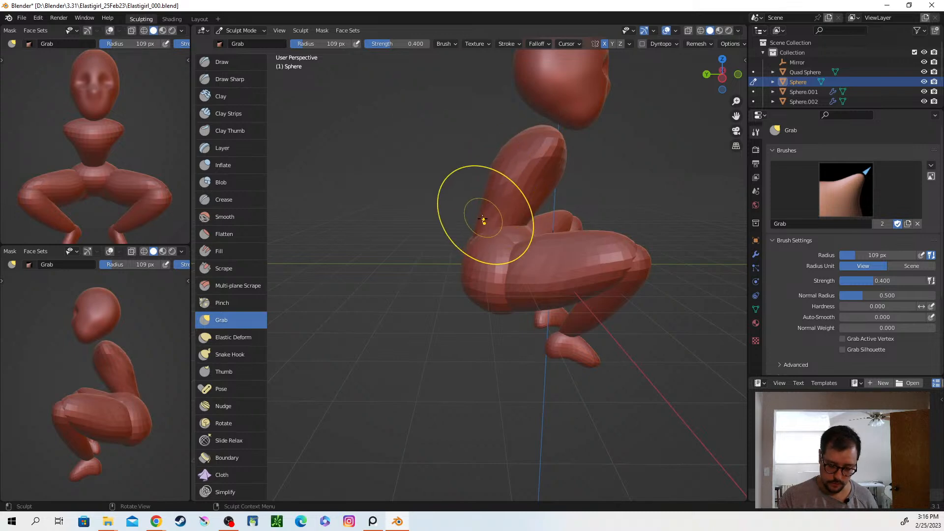
middle_click_drag(481, 232, 511, 241)
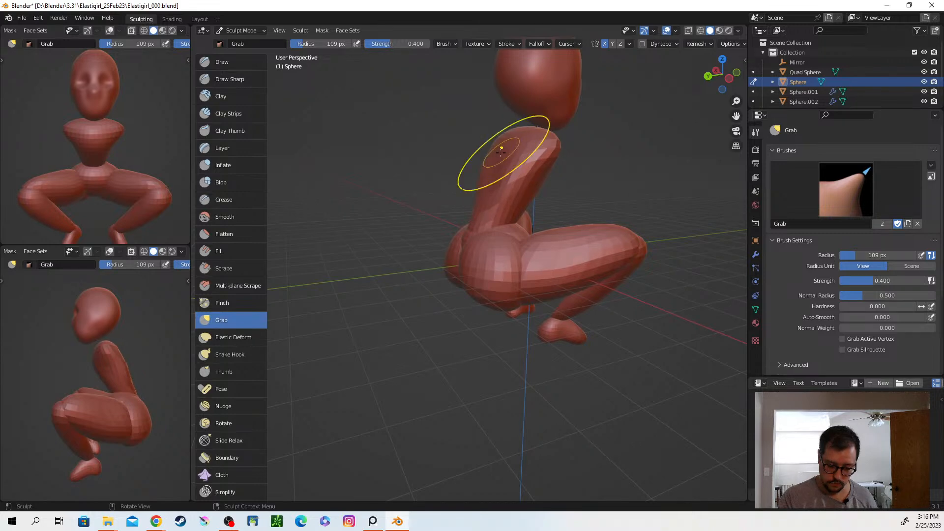
left_click_drag(496, 176, 492, 194)
middle_click_drag(488, 224, 605, 246)
mouse_move(543, 265)
middle_mouse_down()
mouse_move(594, 249)
mouse_move(478, 237)
middle_mouse_up()
left_click_drag(478, 237, 477, 216)
mouse_move(558, 337)
middle_mouse_down()
mouse_move(499, 301)
mouse_move(544, 326)
mouse_move(586, 331)
middle_mouse_up()
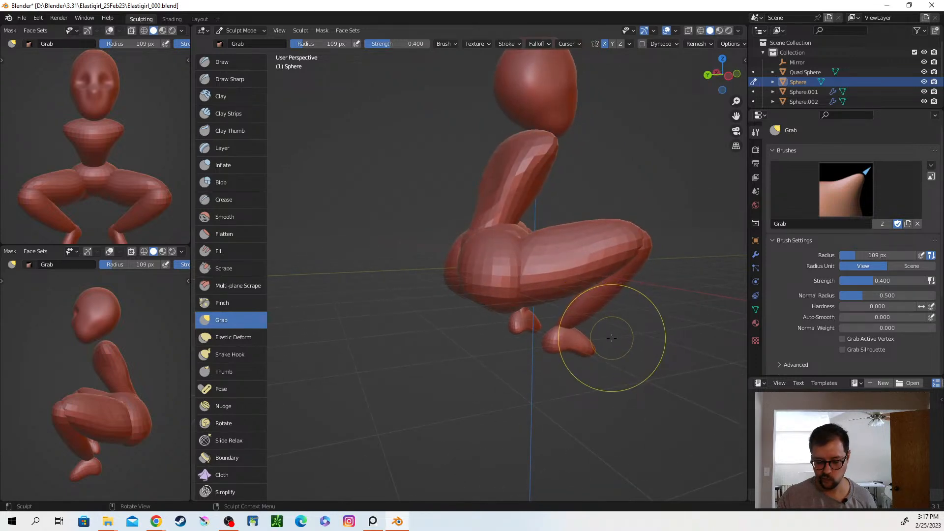
Switch sculpting to the thigh and raise its knee end and reshape its outer surface with the 109 px Grab brush.
key("alt+q")
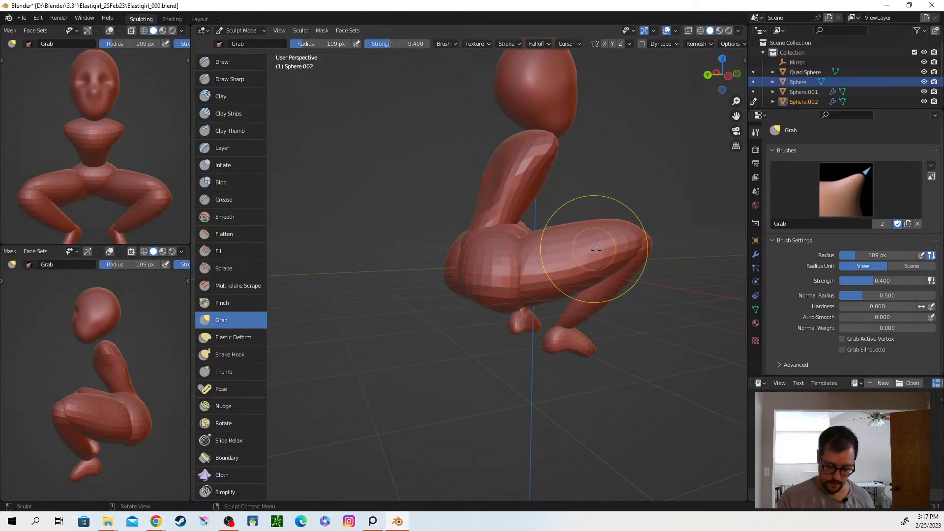
middle_click_drag(596, 285, 506, 295)
left_click_drag(492, 257, 501, 237)
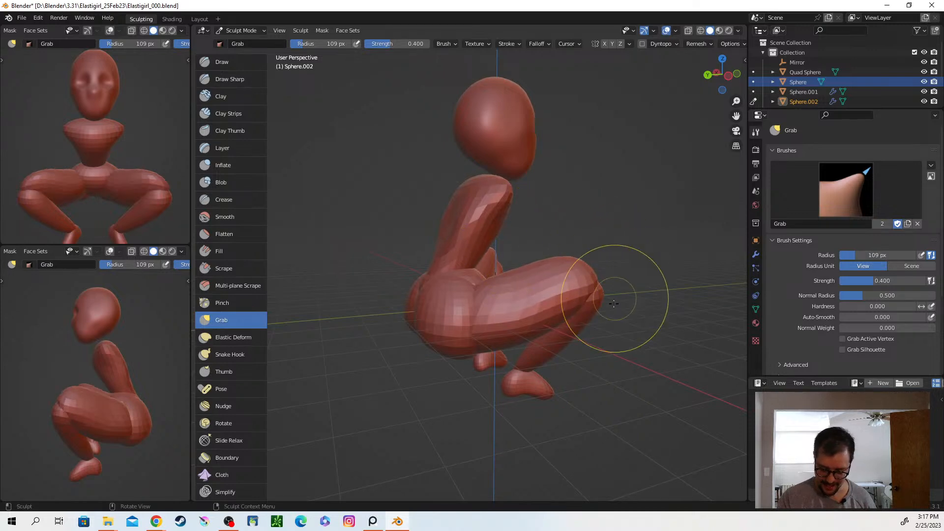
key("ctrl+z")
mouse_move(452, 379)
middle_mouse_down()
mouse_move(554, 352)
mouse_move(552, 383)
mouse_move(581, 303)
mouse_move(556, 322)
middle_mouse_up()
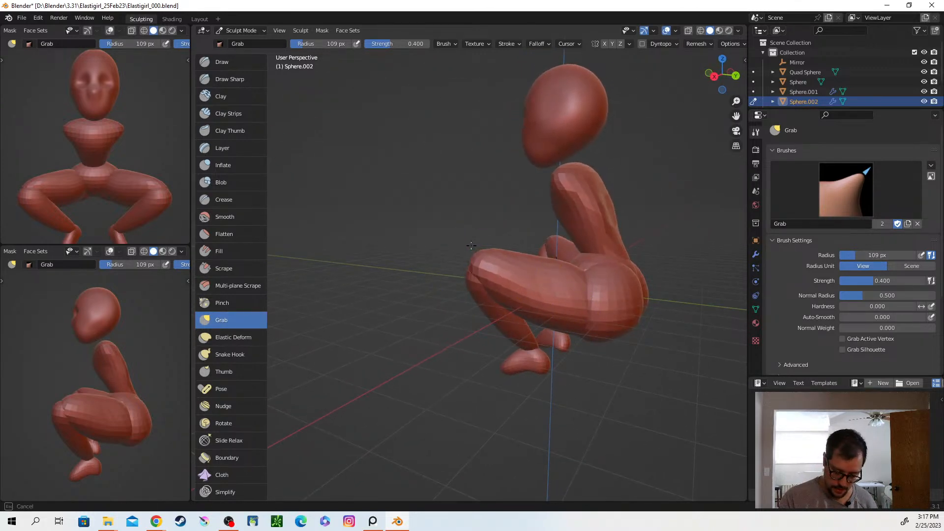
left_click_drag(466, 250, 469, 244)
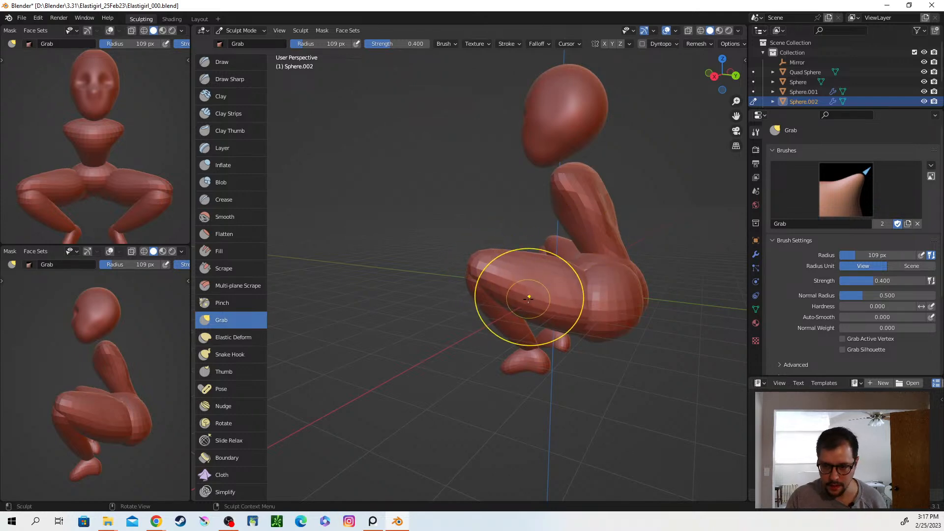
left_click_drag(481, 257, 479, 235)
mouse_move(559, 296)
left_mouse_down()
mouse_move(511, 314)
mouse_move(503, 300)
left_mouse_up()
left_click_drag(503, 301, 534, 295)
mouse_move(534, 295)
left_mouse_down()
mouse_move(546, 312)
mouse_move(516, 295)
left_mouse_up()
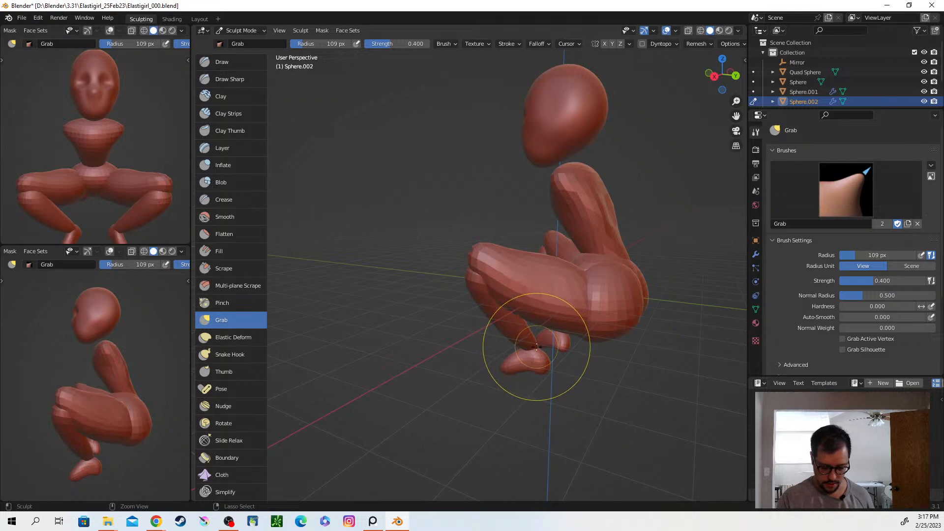
From the front, adjust the inner side of the thigh near the knee with the Grab brush.
mouse_move(479, 305)
middle_mouse_down()
mouse_move(537, 338)
mouse_move(574, 326)
mouse_move(475, 330)
mouse_move(460, 266)
middle_mouse_up()
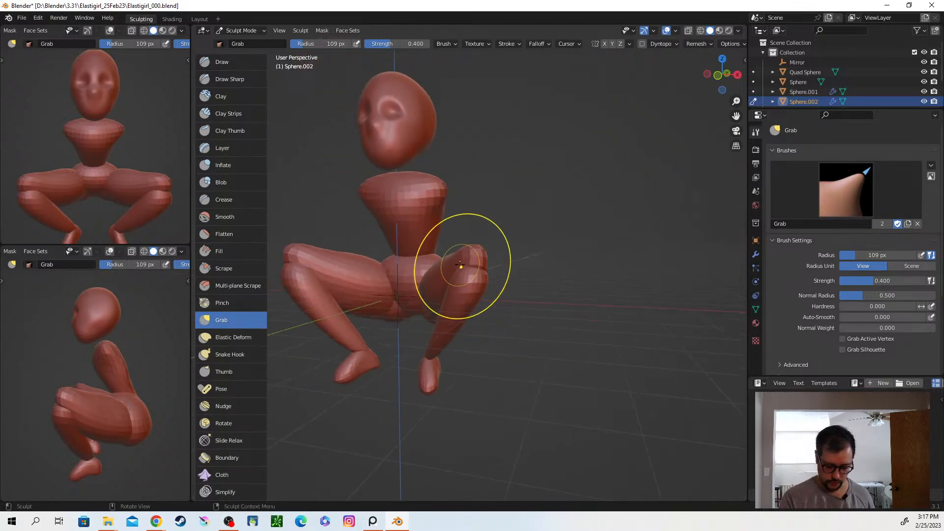
left_click_drag(447, 256, 444, 255)
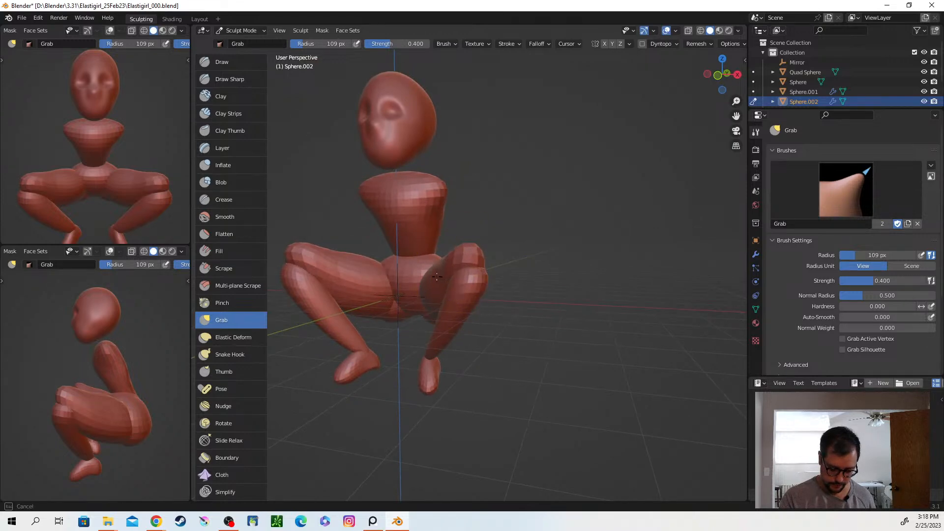
Set the Grab brush radius to 180 px and straighten the thigh between the hip and the knee.
mouse_move(452, 359)
middle_mouse_down()
mouse_move(506, 375)
mouse_move(474, 338)
mouse_move(450, 272)
mouse_move(415, 311)
mouse_move(492, 321)
middle_mouse_up()
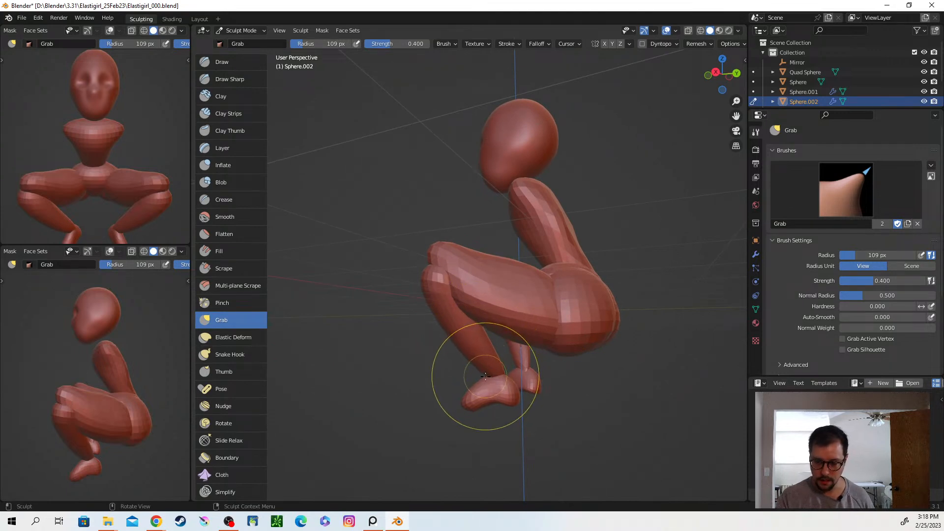
key("f")
left_click(498, 351)
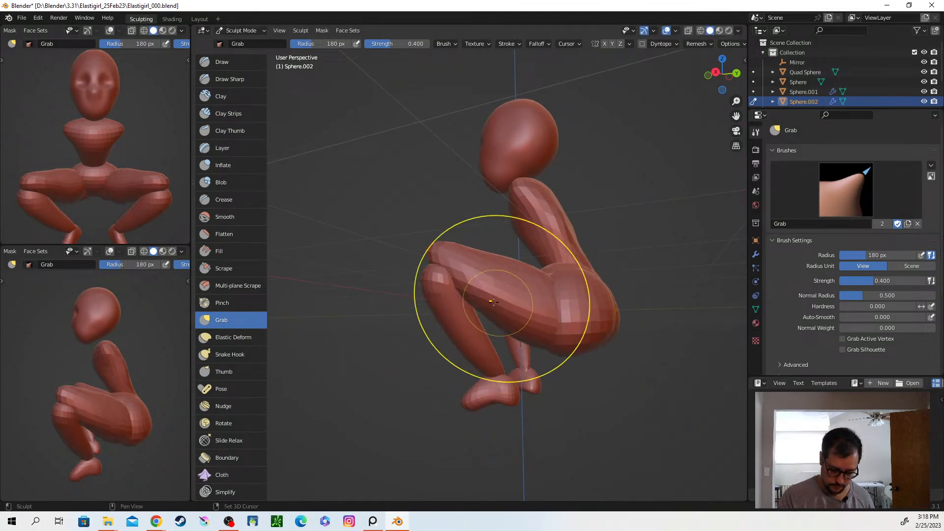
middle_click_drag(477, 375, 634, 379)
middle_click_drag(511, 354, 575, 401, "ctrl")
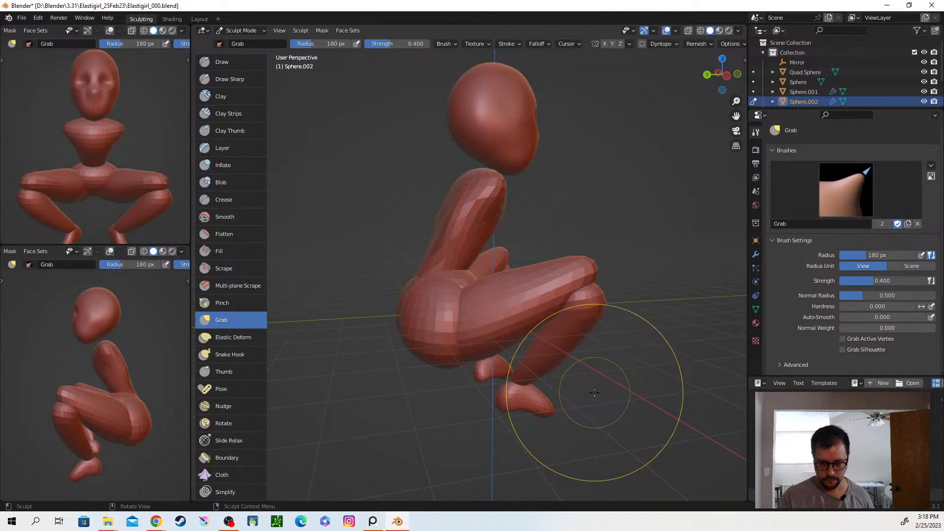
middle_click_drag(595, 393, 590, 393)
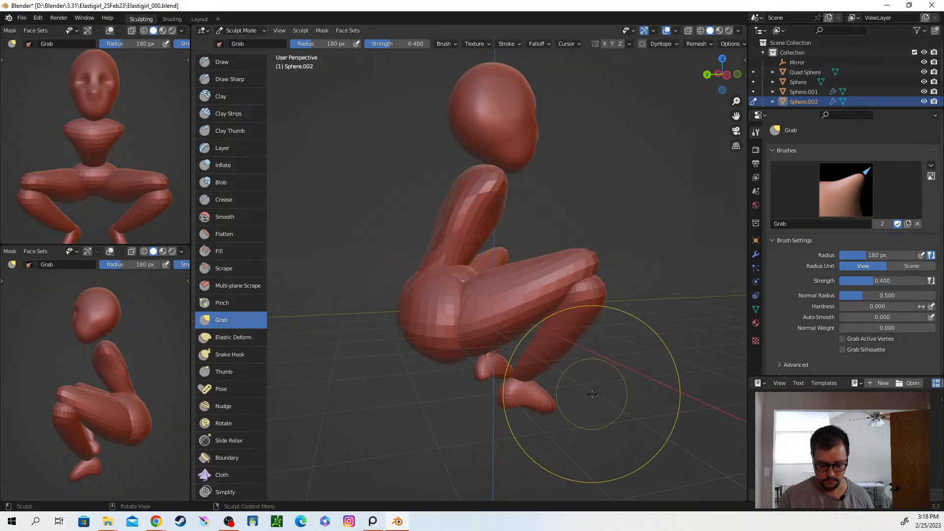
middle_click_drag(591, 396, 602, 404)
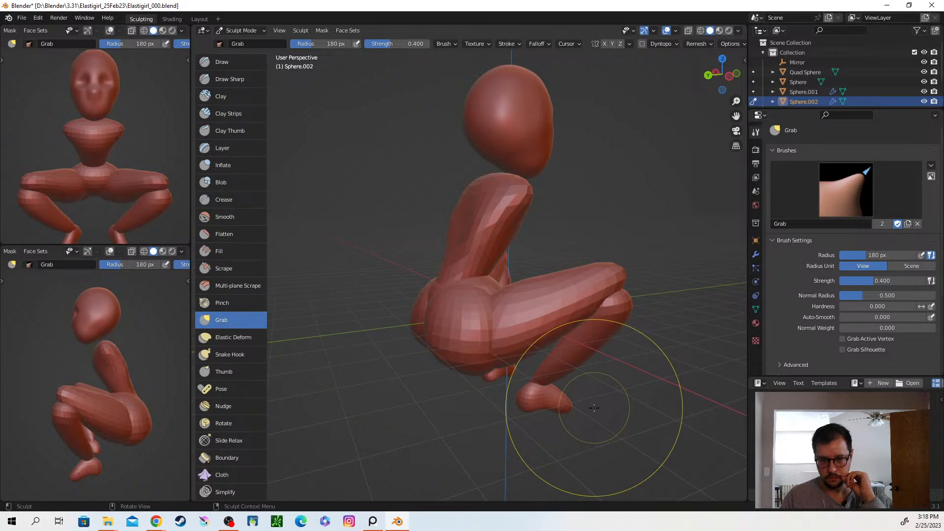
Switch sculpting to the lower leg and pull its knee end up and forward to cover the end of the thigh.
key("alt+q")
mouse_move(506, 261)
left_mouse_down()
mouse_move(508, 270)
mouse_move(511, 246)
mouse_move(508, 259)
left_mouse_up()
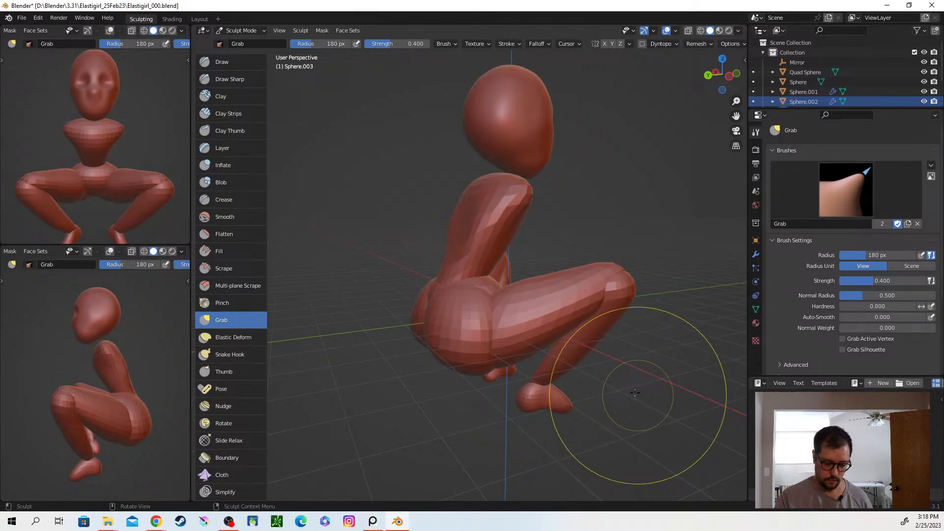
Turn the lower-left view to show the figure's other side, and compare the squatting pose from the side and front with the reference images.
left_click_drag(145, 350, 143, 350)
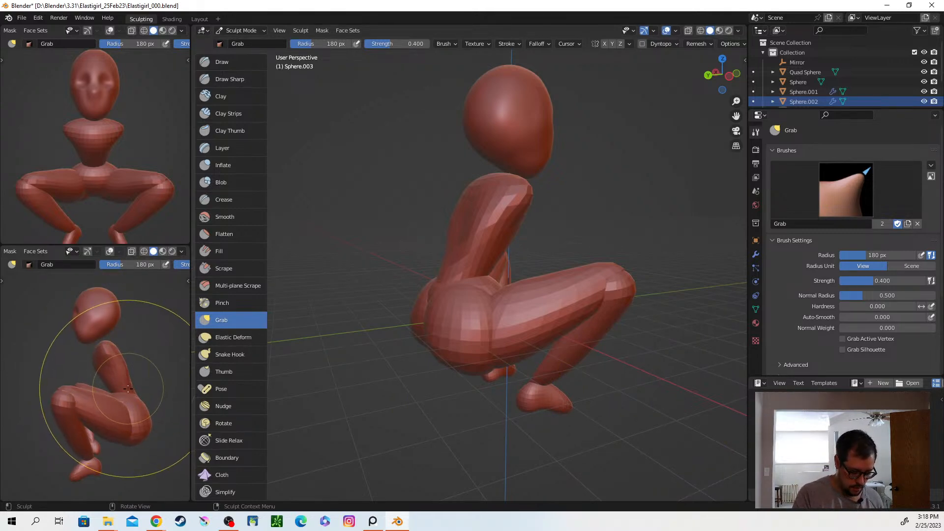
key("grave")
left_click(116, 389)
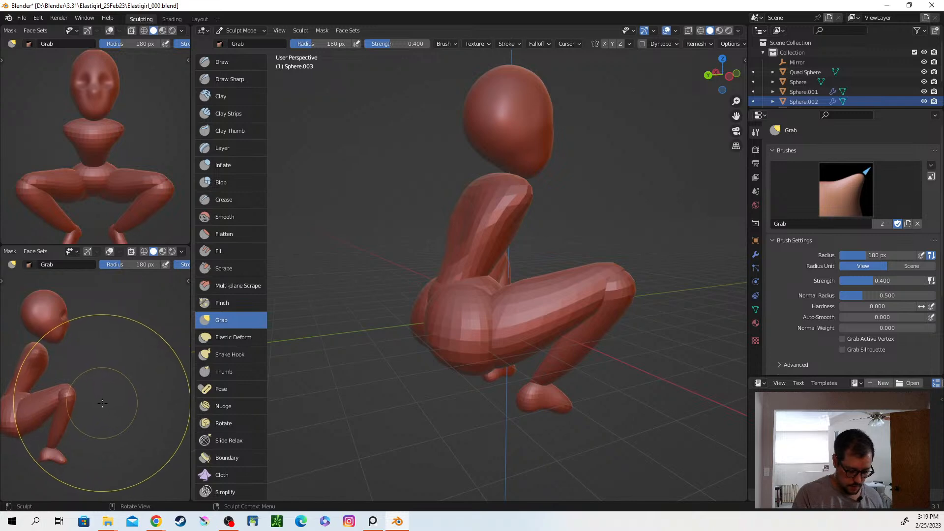
scroll(101, 403, "up", 8)
scroll(142, 406, "down", 8)
mouse_move(141, 406)
middle_mouse_down()
mouse_move(151, 391)
mouse_move(137, 403)
middle_mouse_up()
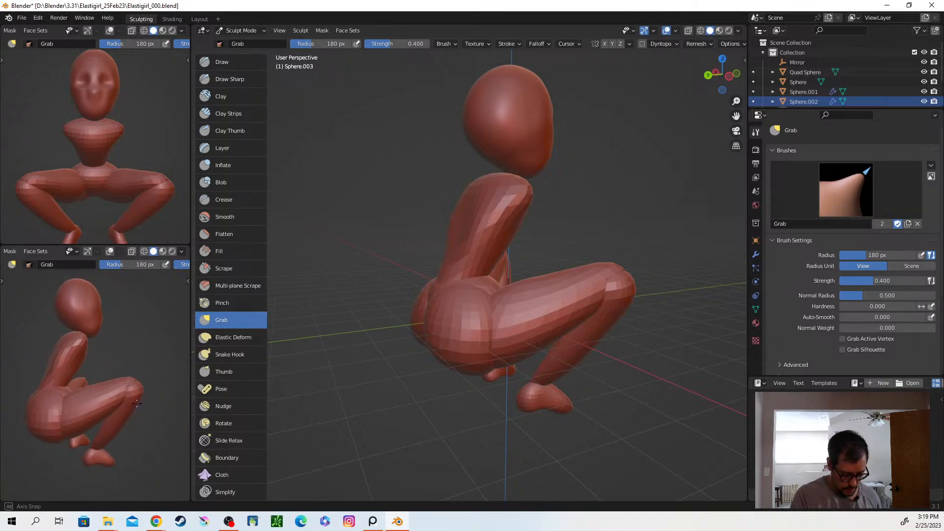
mouse_move(600, 326)
middle_mouse_down()
mouse_move(584, 325)
mouse_move(552, 354)
middle_mouse_up()
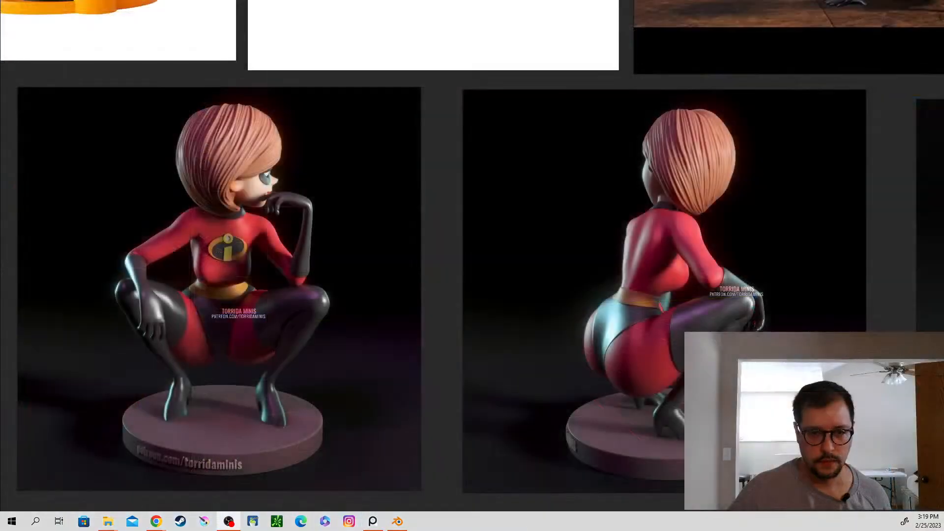
middle_click_drag(587, 278, 530, 271)
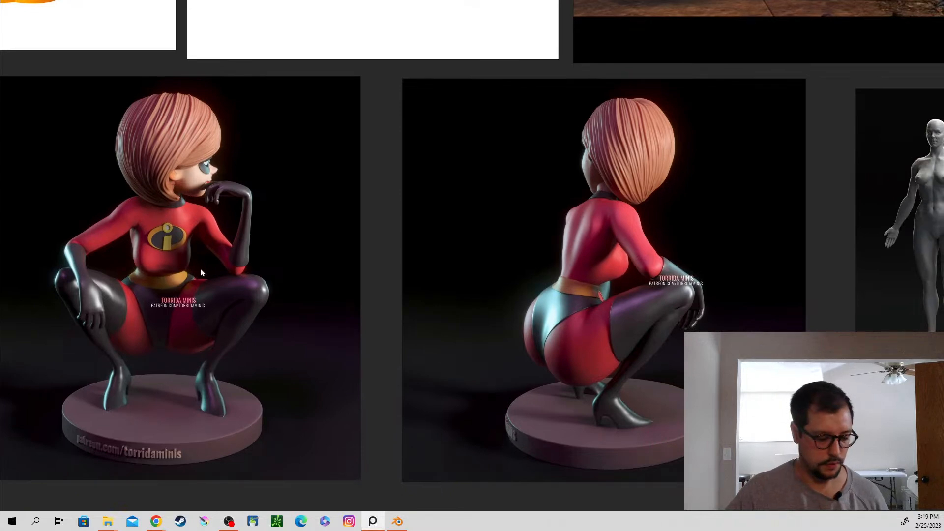
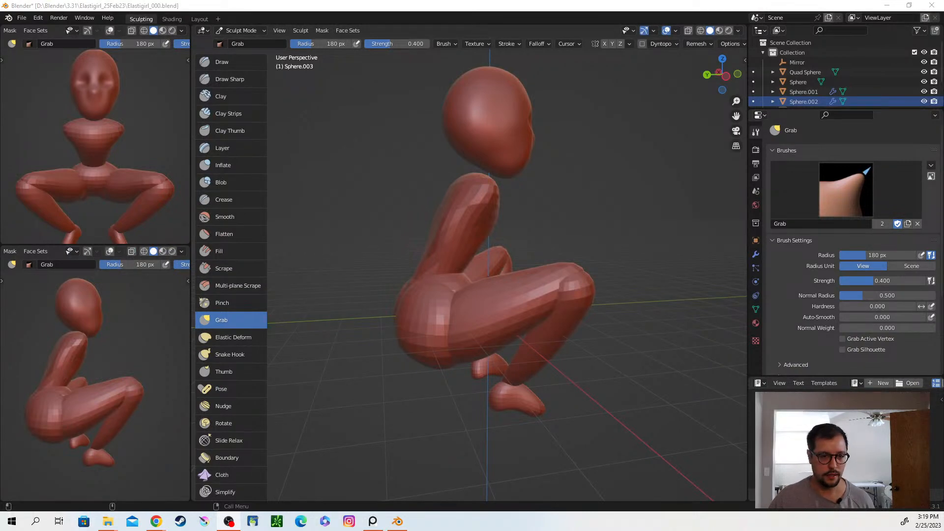
left_click(141, 145)
middle_click_drag(147, 159, 150, 195)
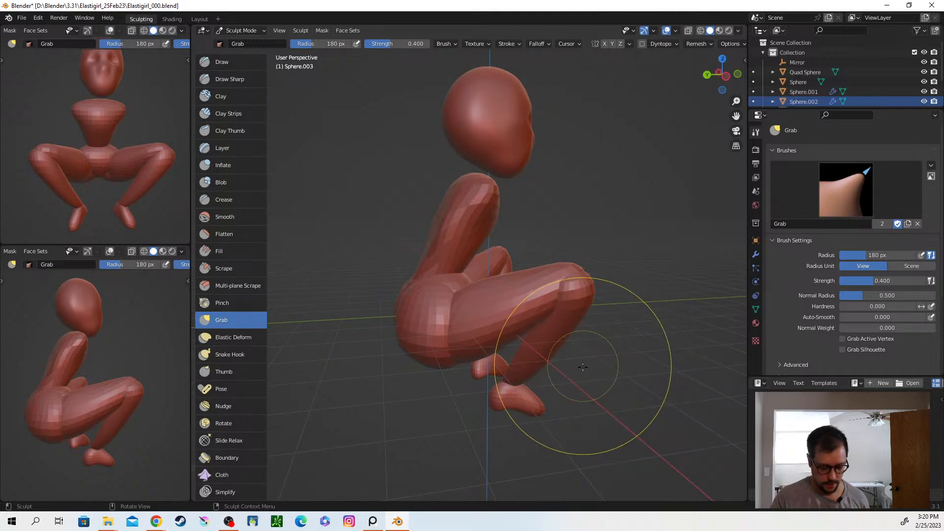
mouse_move(588, 354)
middle_mouse_down()
mouse_move(512, 390)
mouse_move(566, 379)
mouse_move(595, 356)
mouse_move(555, 382)
mouse_move(670, 385)
middle_mouse_up()
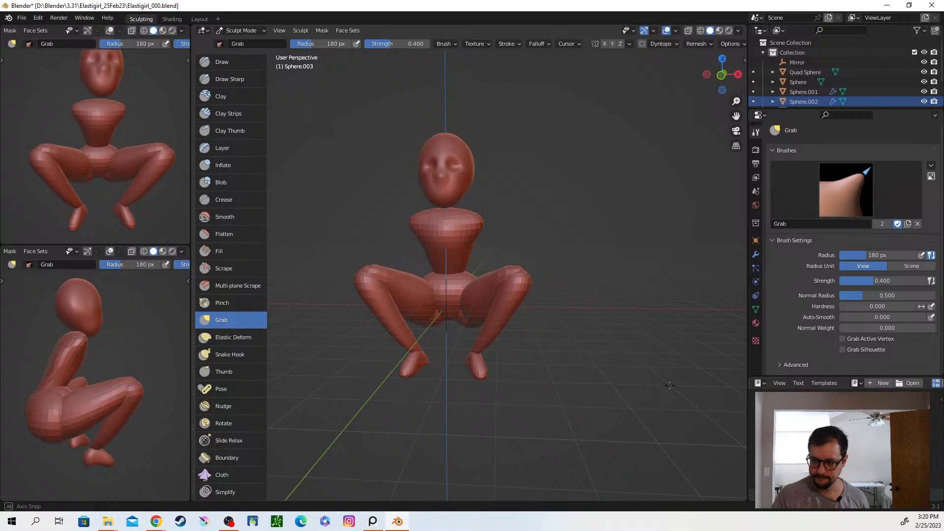
Set the Grab brush radius to 124 px, switch sculpting to the thigh and pull its hip end inward from the front.
middle_click_drag(518, 363, 540, 367)
middle_click_drag(484, 350, 459, 300, "ctrl")
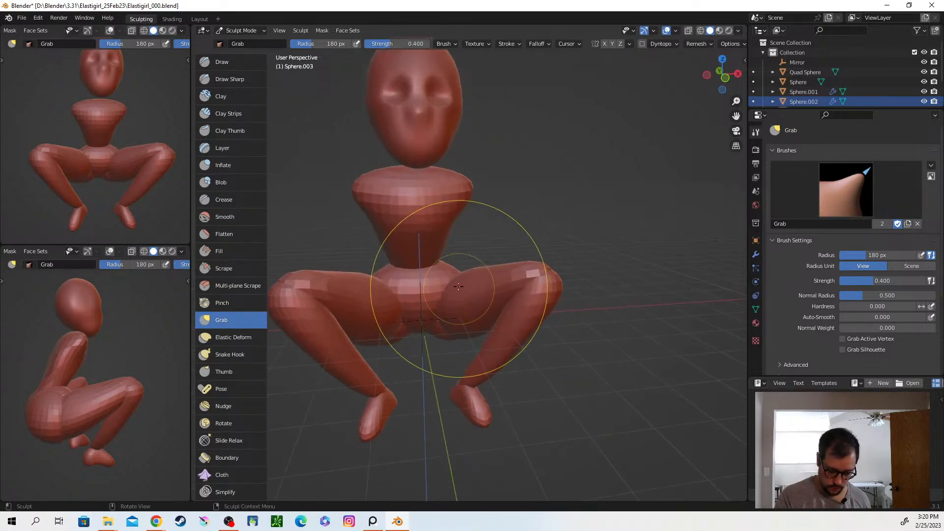
key("f")
left_click(481, 330)
mouse_move(497, 286)
left_mouse_down()
mouse_move(452, 276)
mouse_move(444, 294)
left_mouse_up()
middle_click_drag(453, 283, 470, 270)
mouse_move(478, 324)
middle_mouse_down()
mouse_move(497, 293)
mouse_move(492, 312)
middle_mouse_up()
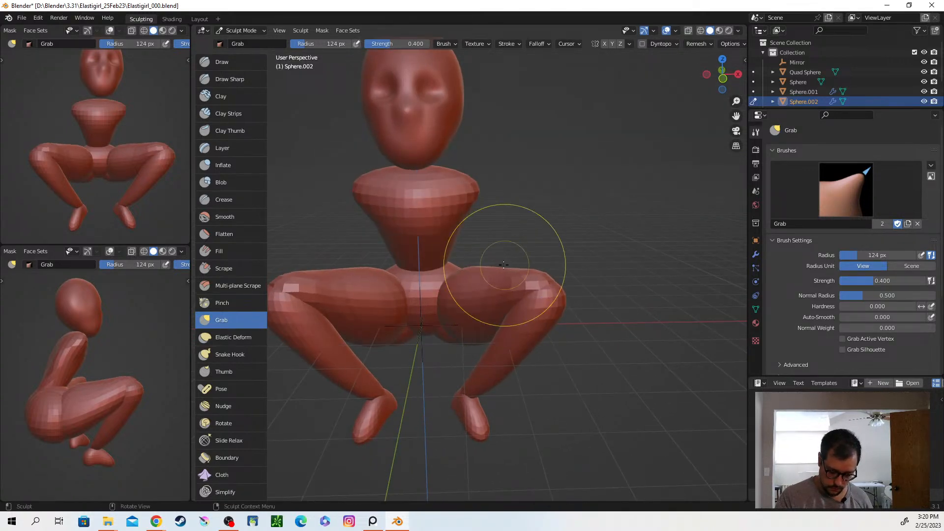
Reshape the underside of the thigh with the Grab brush, drawing it back toward the buttock.
middle_click_drag(504, 260, 484, 328)
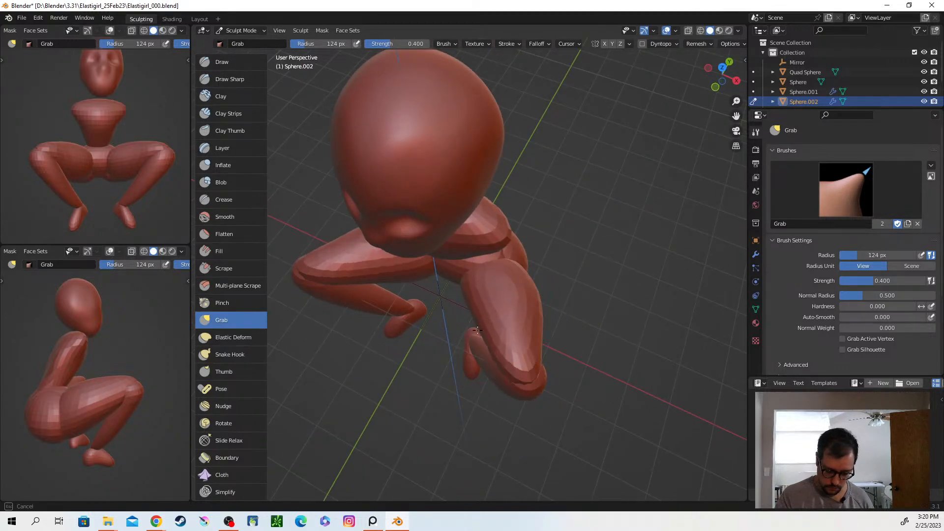
middle_click_drag(565, 333, 594, 363)
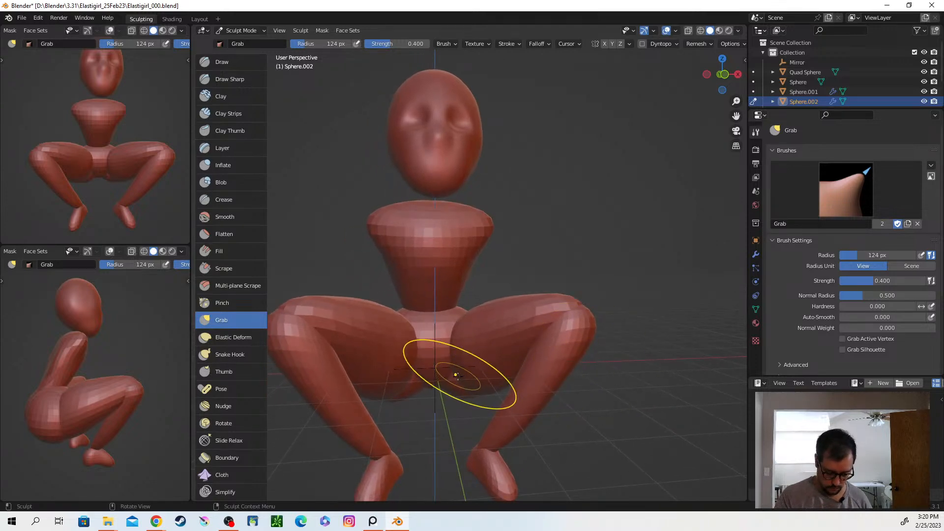
mouse_move(484, 408)
middle_mouse_down()
mouse_move(487, 365)
mouse_move(471, 378)
mouse_move(466, 401)
mouse_move(452, 386)
mouse_move(460, 376)
middle_mouse_up()
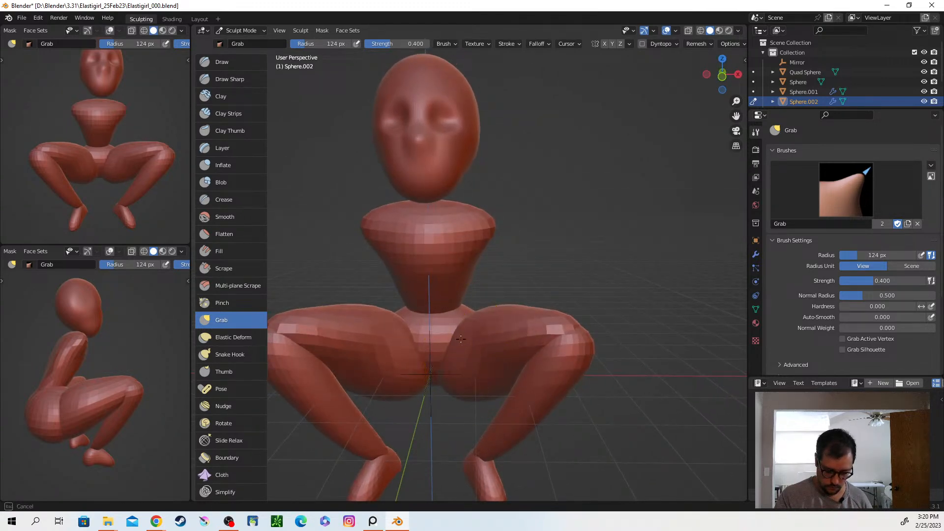
middle_click_drag(468, 418, 443, 411)
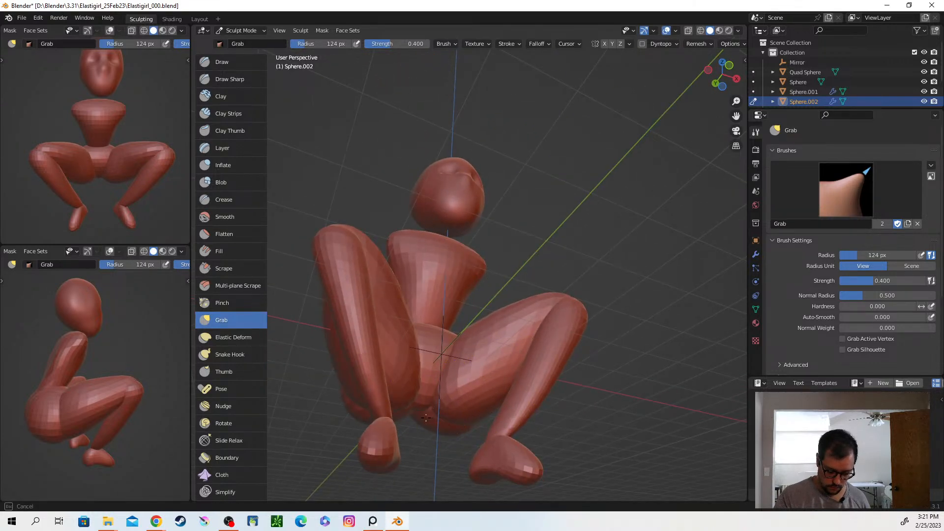
middle_click_drag(558, 410, 485, 427)
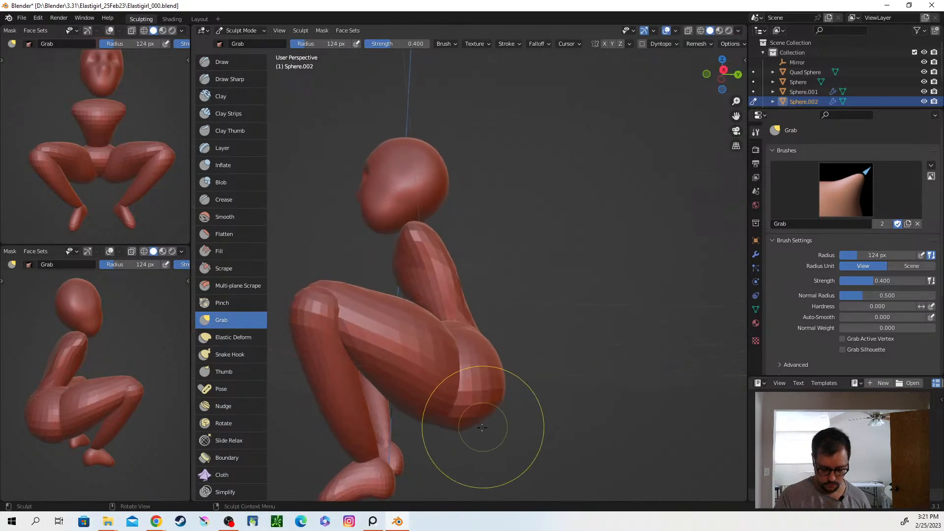
left_click_drag(440, 417, 466, 420)
middle_click_drag(466, 421, 477, 425)
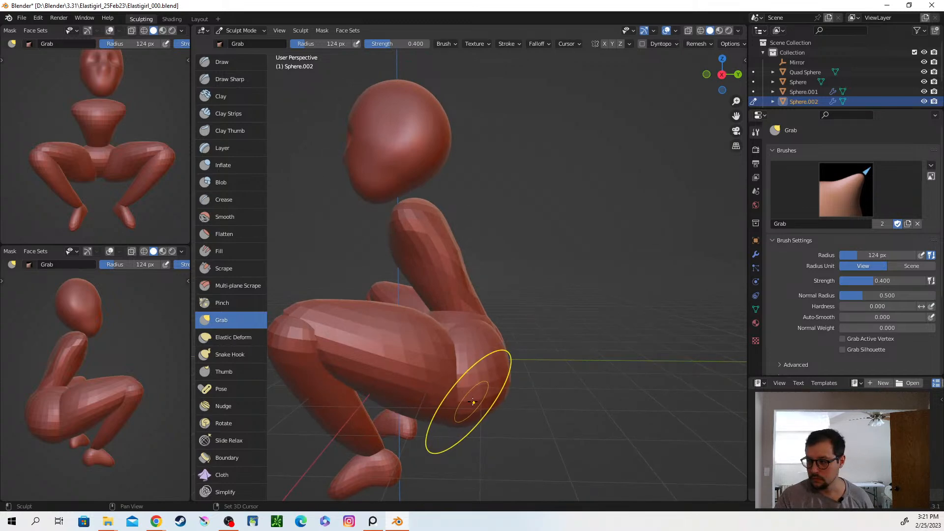
Switch sculpting to the pelvis and pull the buttocks backward with the Grab brush for a fuller side profile.
middle_click_drag(480, 403, 530, 383, "shift")
key("alt+q")
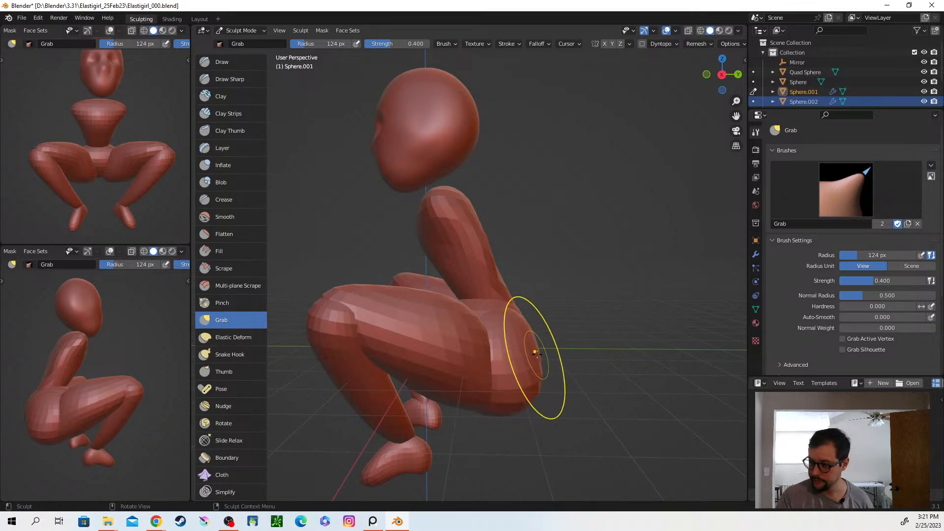
left_click_drag(538, 358, 558, 355)
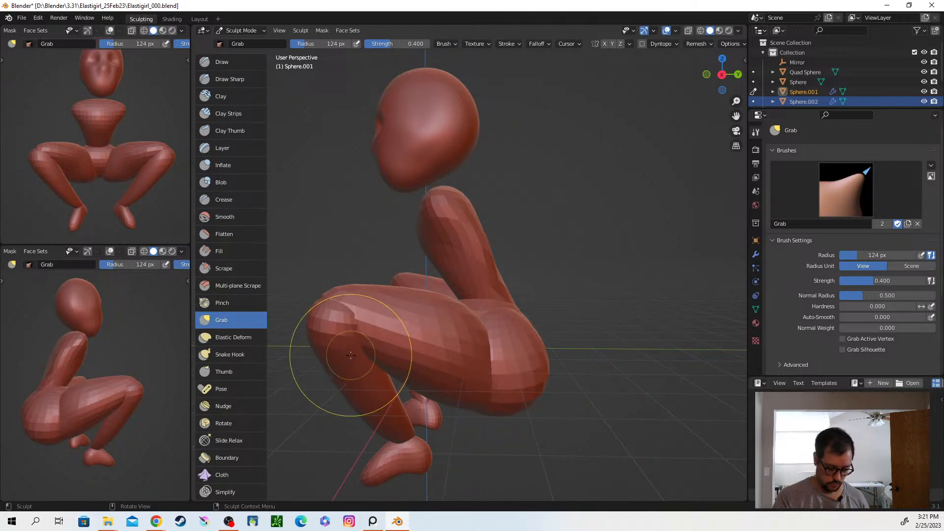
Switch sculpting to the lower leg and swing its ankle end backward with the Pose brush at a 228 px radius.
key("alt+q")
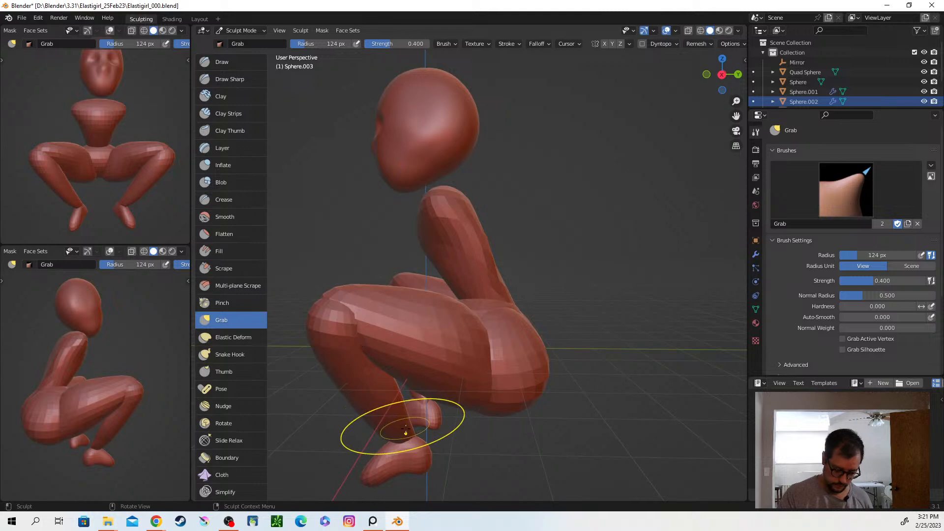
left_click(229, 391)
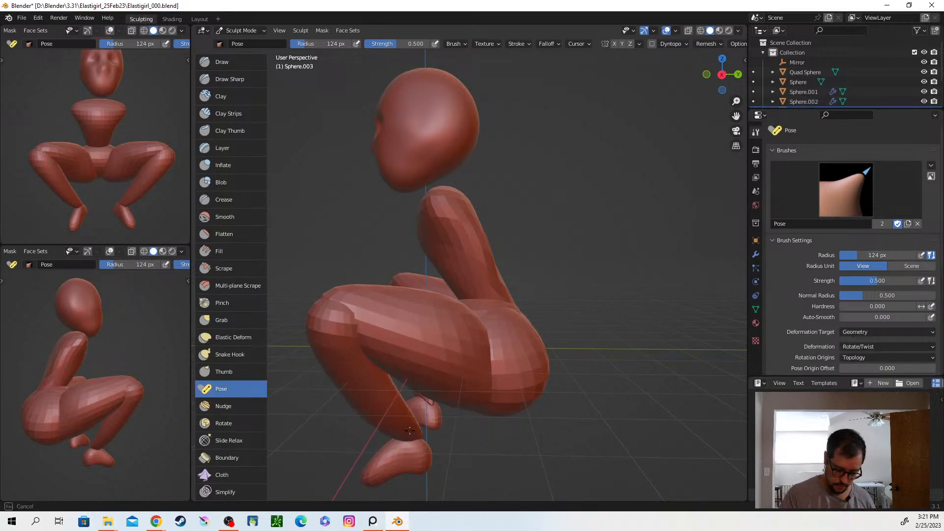
key("f")
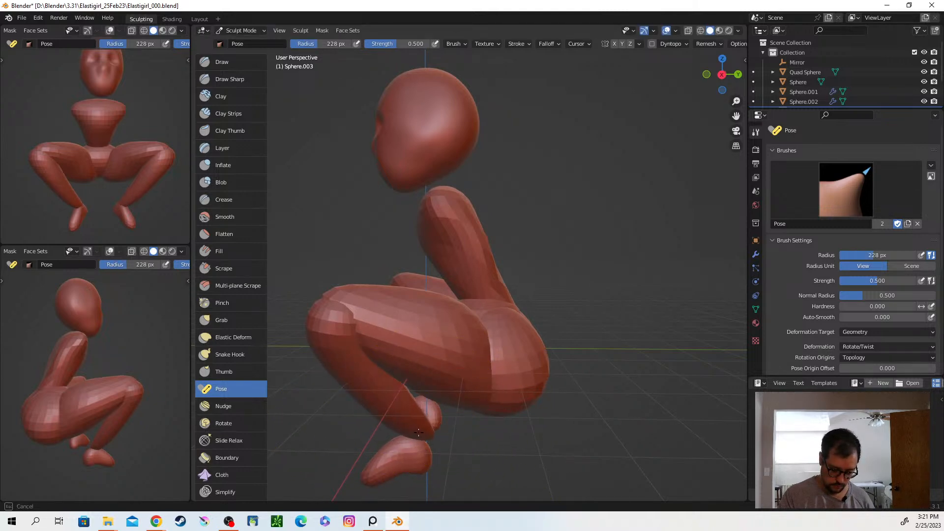
mouse_move(420, 432)
middle_mouse_down()
mouse_move(403, 423)
mouse_move(442, 452)
mouse_move(465, 441)
mouse_move(448, 447)
mouse_move(495, 446)
mouse_move(472, 411)
mouse_move(489, 411)
middle_mouse_up()
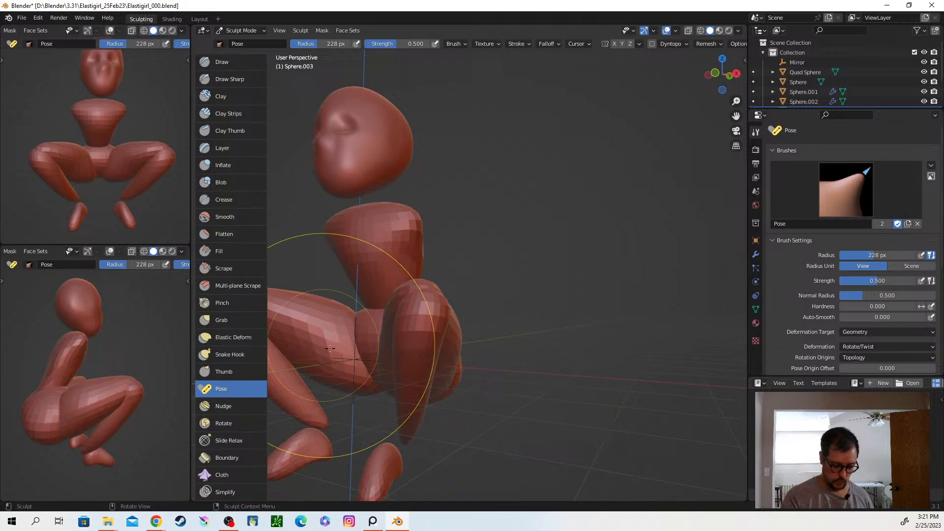
Set the Grab brush radius to 132 px and reshape the lower leg between the knee and the ankle.
key("g")
key("f")
left_click(439, 372)
mouse_move(439, 371)
middle_mouse_down()
mouse_move(429, 377)
mouse_move(464, 385)
mouse_move(421, 373)
mouse_move(480, 421)
mouse_move(506, 400)
mouse_move(472, 399)
mouse_move(532, 414)
mouse_move(404, 351)
mouse_move(448, 357)
middle_mouse_up()
middle_click_drag(348, 357, 345, 357)
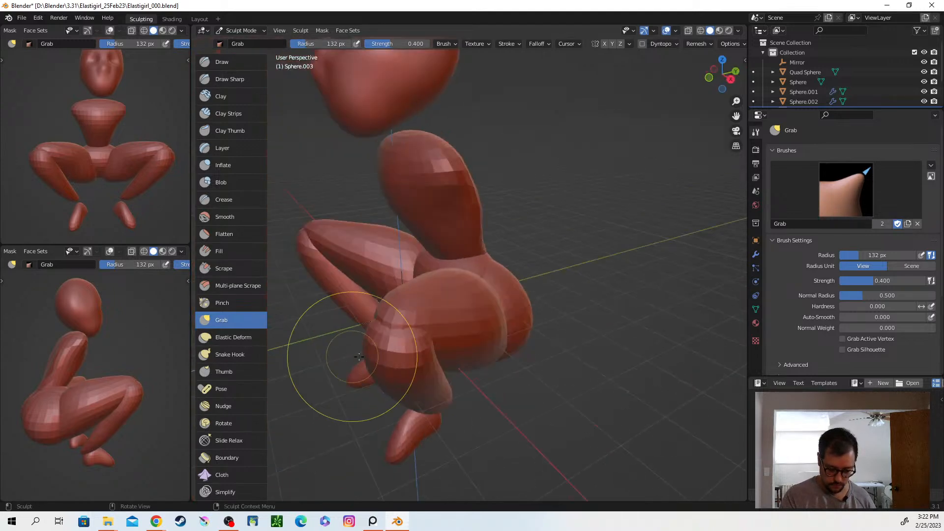
middle_click_drag(501, 379, 574, 400)
middle_click_drag(425, 411, 555, 380)
middle_click_drag(141, 167, 130, 176, "shift")
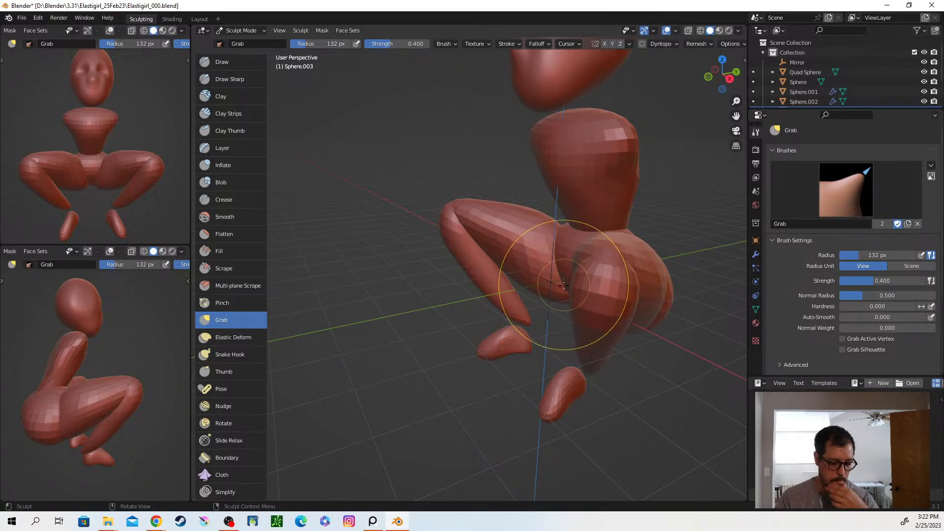
left_click_drag(566, 285, 615, 295)
middle_click_drag(615, 295, 611, 347)
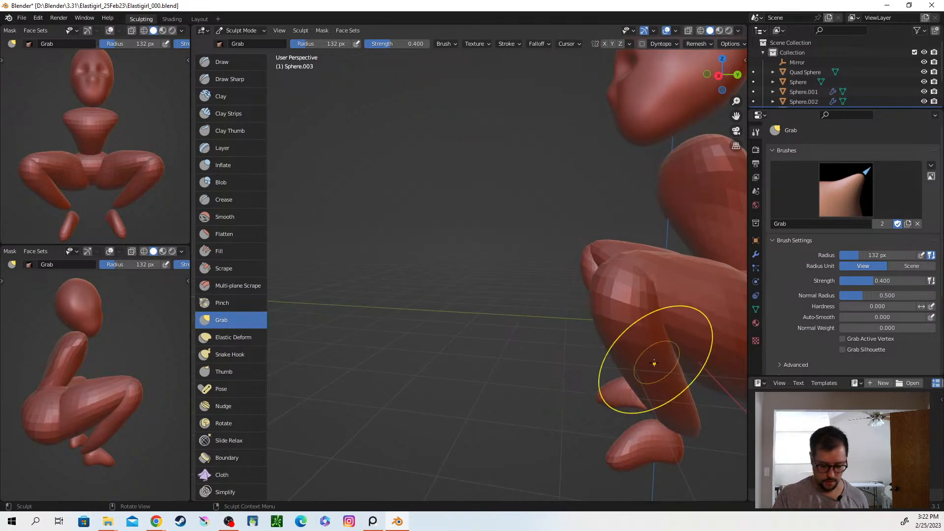
Switch sculpting to the thigh and rotate its knee end upward with the Pose brush at a 320 px radius.
left_click(234, 389)
middle_click_drag(602, 329, 504, 324, "shift")
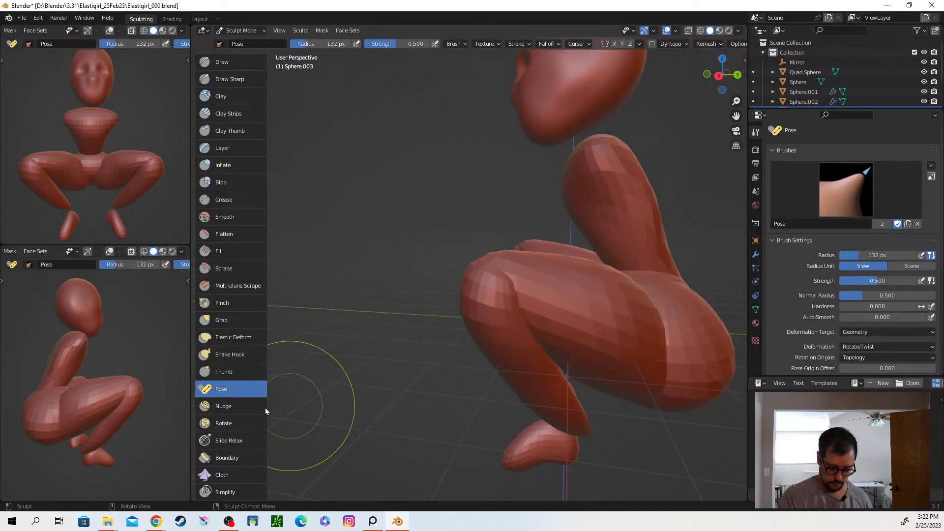
key("alt+q")
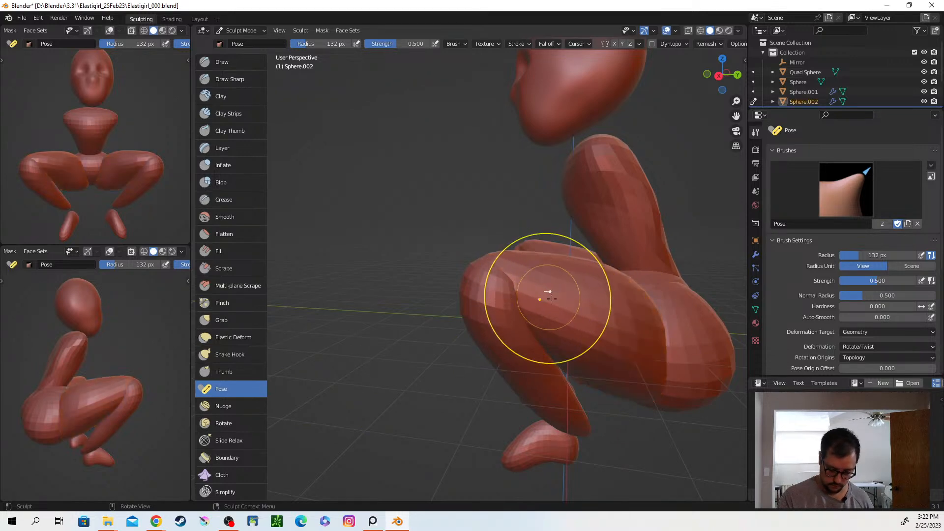
key("f")
left_click(575, 364)
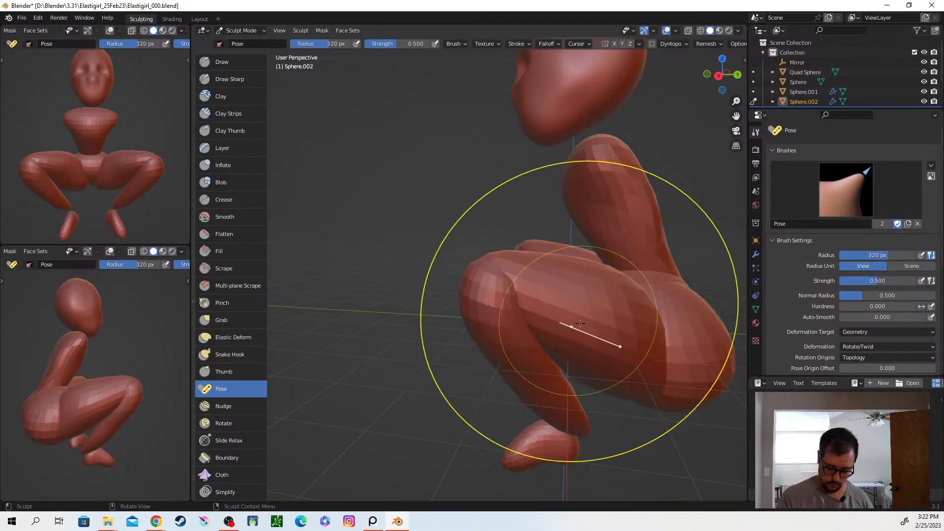
mouse_move(509, 277)
left_mouse_down()
mouse_move(501, 271)
mouse_move(519, 249)
mouse_move(536, 263)
left_mouse_up()
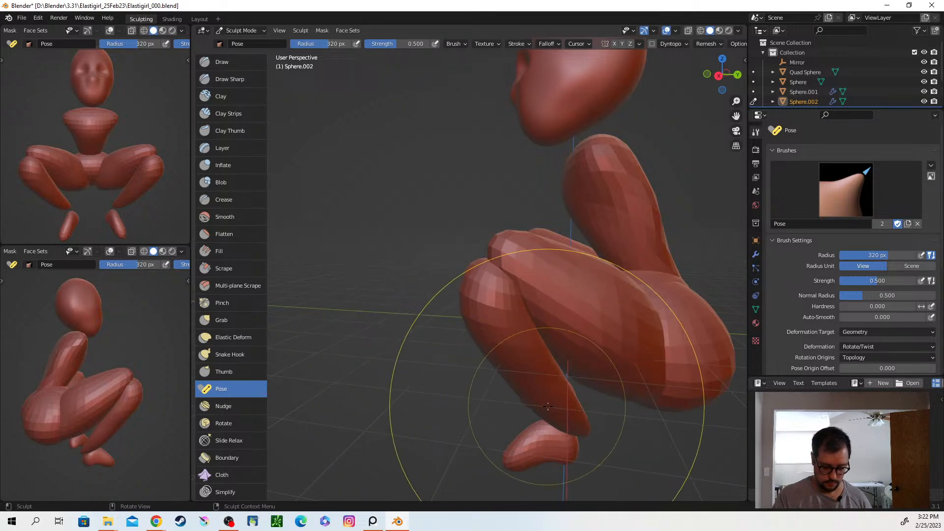
Switch to Object Mode and move the lower leg up and back so its upper end meets the raised knee.
key("ctrl+Tab")
left_click(546, 332)
left_click(530, 368)
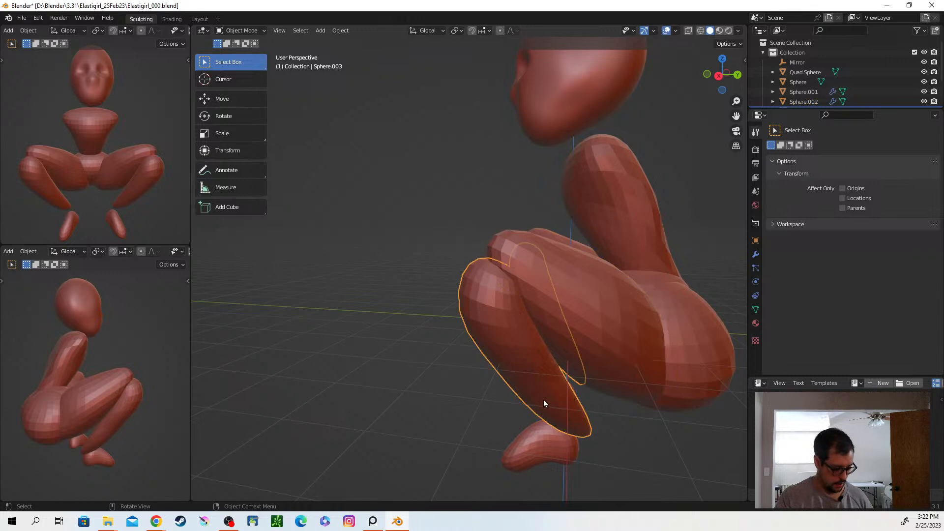
key("shift+d")
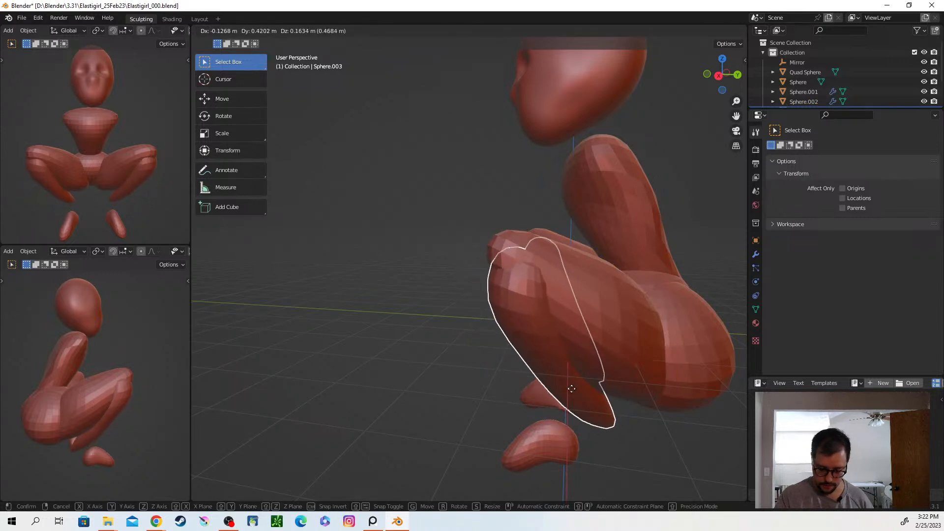
left_click(567, 379)
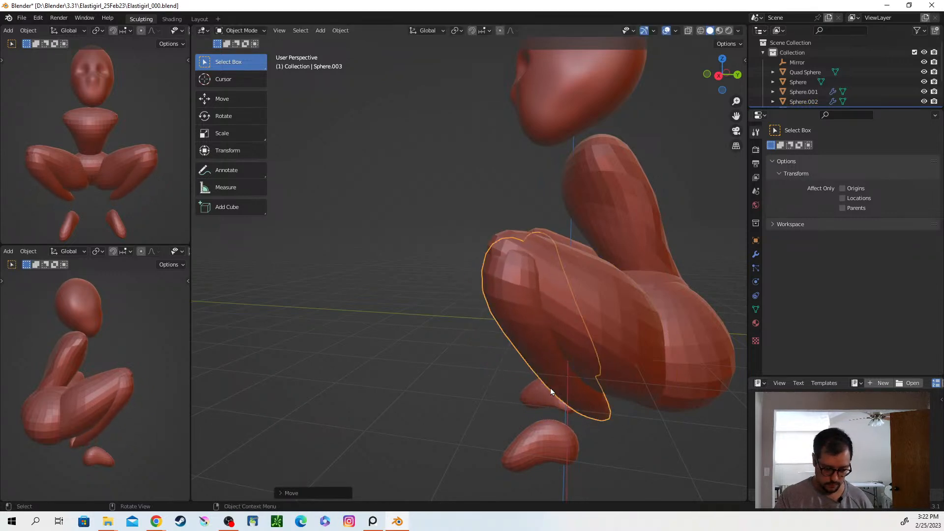
Move the foot up and back beneath the ankle, adjusting its placement from the front and side.
left_click(533, 459)
key("g")
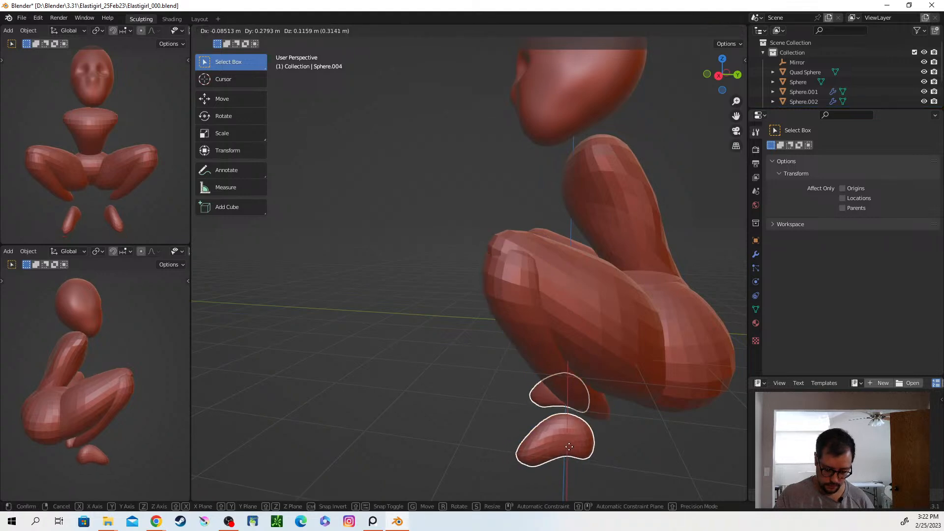
left_click(577, 436)
middle_click_drag(577, 435, 639, 433)
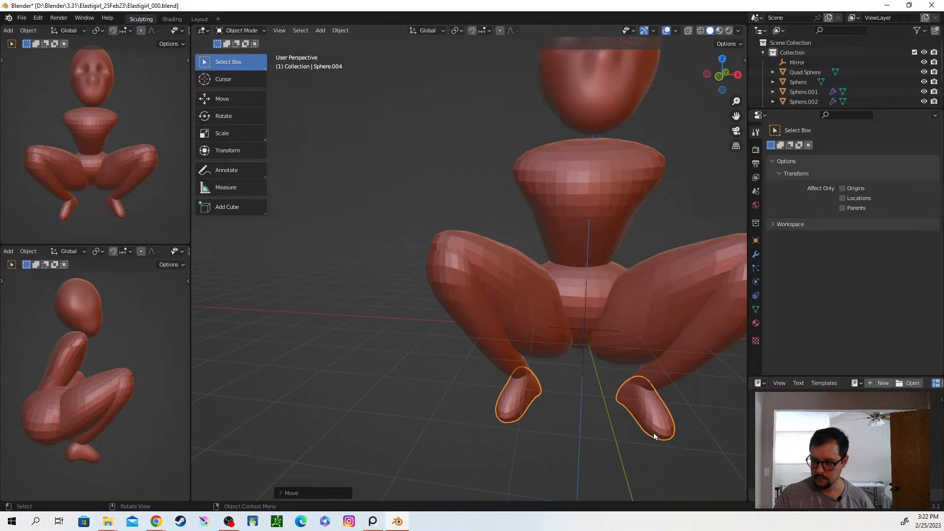
middle_click_drag(650, 436, 571, 430)
middle_click_drag(643, 438, 613, 432)
key("g")
left_click(633, 439)
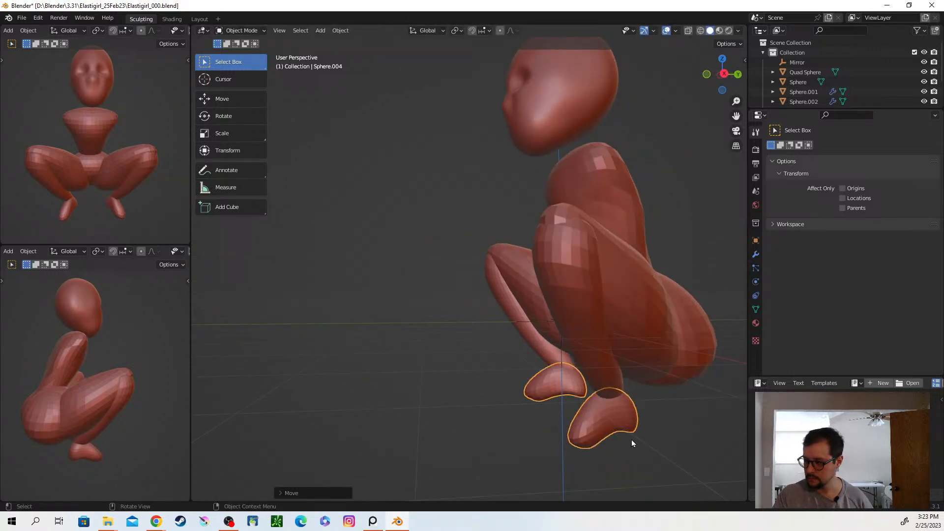
Add the lower leg to the foot selection and move both about 0.24 m forward and down from the knee.
middle_click_drag(668, 443, 635, 442)
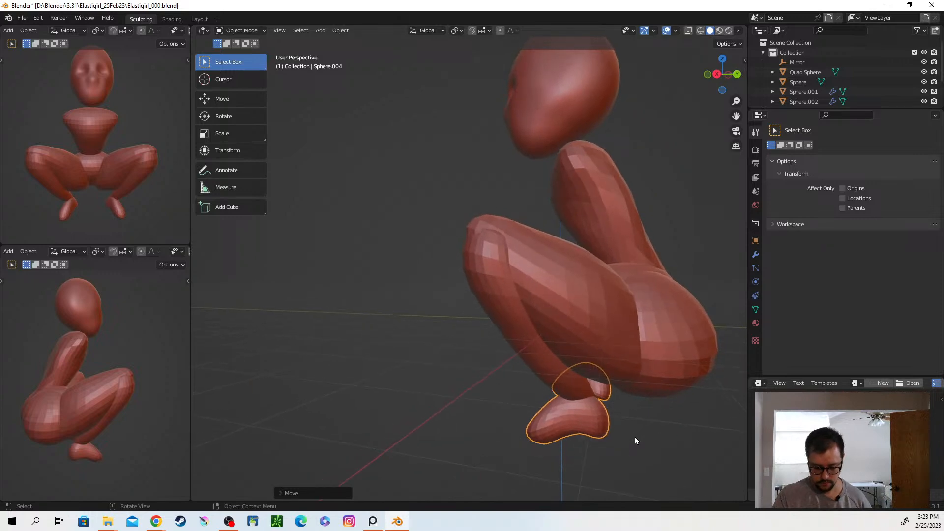
left_click(548, 367, "shift")
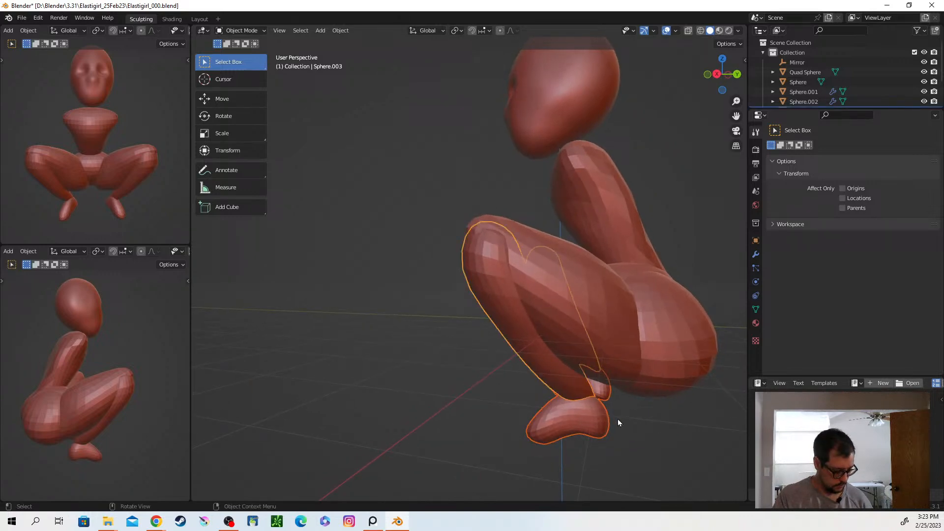
key("g")
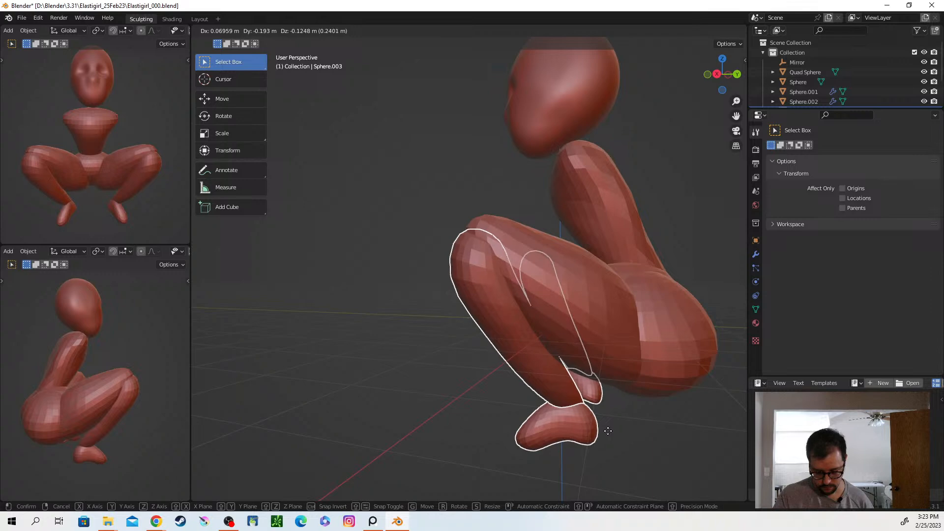
left_click(610, 434)
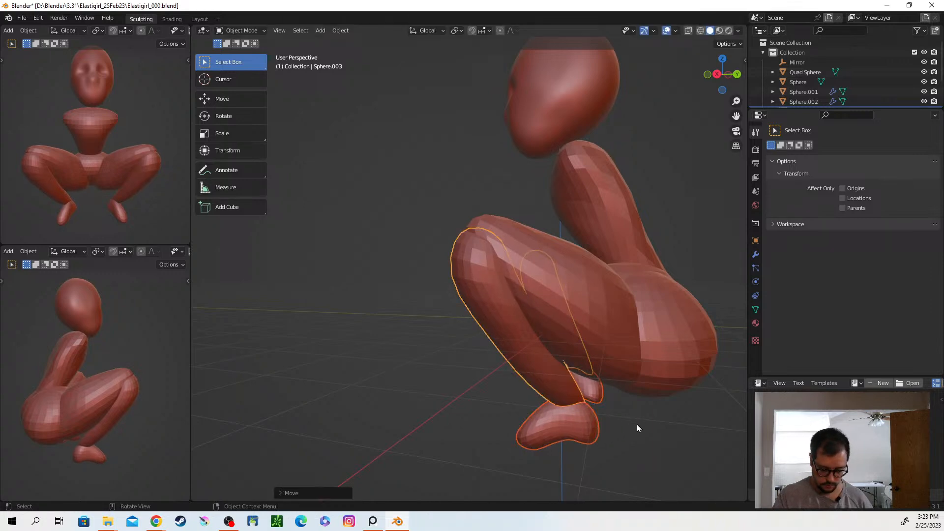
Rotate the lower leg and foot together slightly and shift them so the shin still meets the knee.
key("r")
left_click(632, 431)
key("g")
left_click(626, 428)
middle_click_drag(584, 431, 714, 441)
middle_click_drag(628, 447, 683, 459)
left_click(664, 415)
middle_click_drag(664, 415, 702, 420)
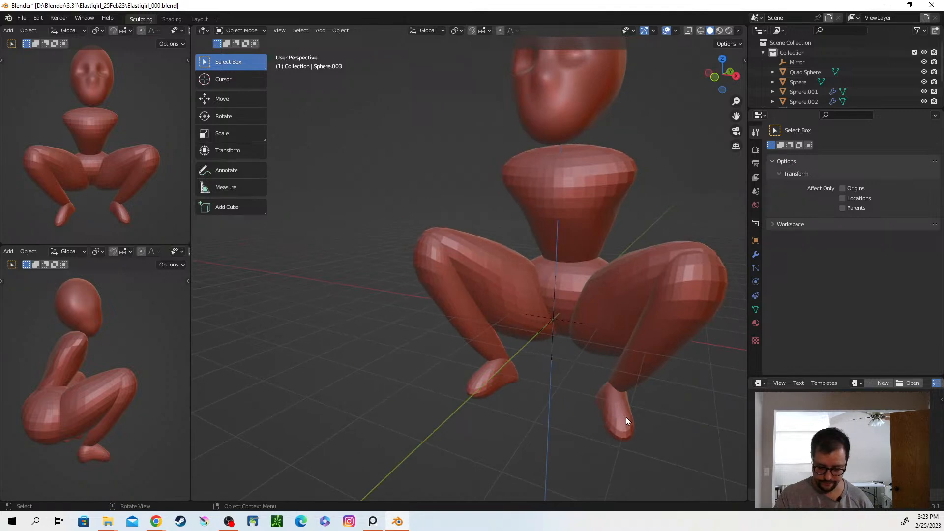
Select the lower leg and foot together and move them about 0.22 m, mainly forward.
middle_click_drag(627, 430, 656, 433)
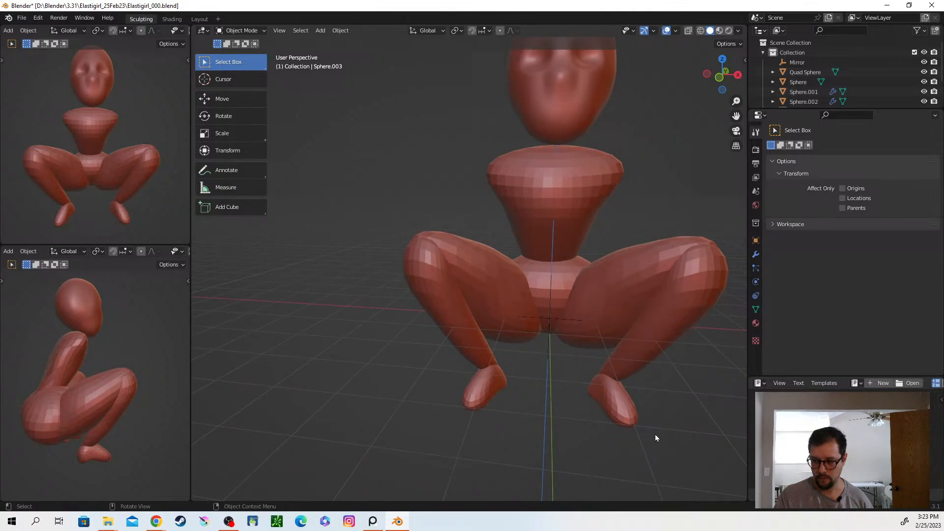
middle_click_drag(655, 434, 604, 414)
left_click(604, 401)
left_click(613, 427, "shift")
key("g")
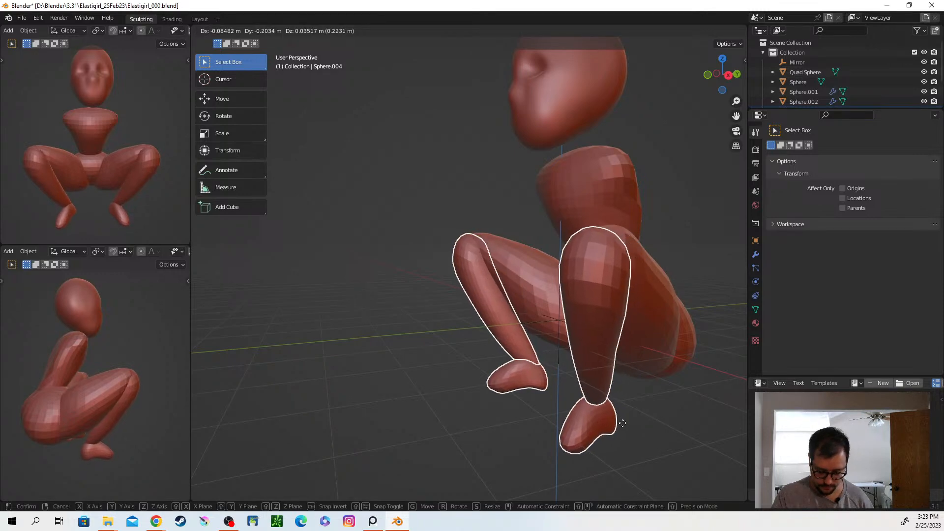
left_click(625, 423)
Move the selected lower leg and foot inward so the feet sit closer together in the front view.
middle_click_drag(624, 423, 676, 422)
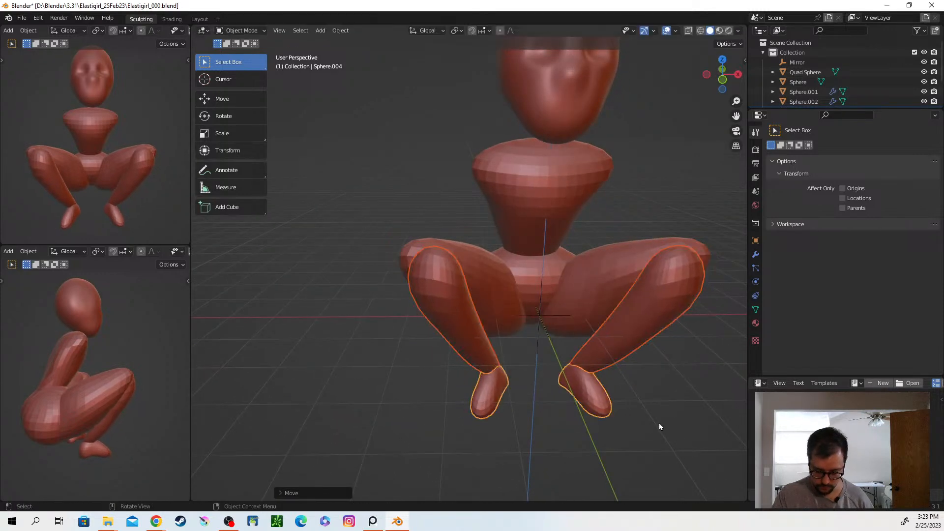
key("g")
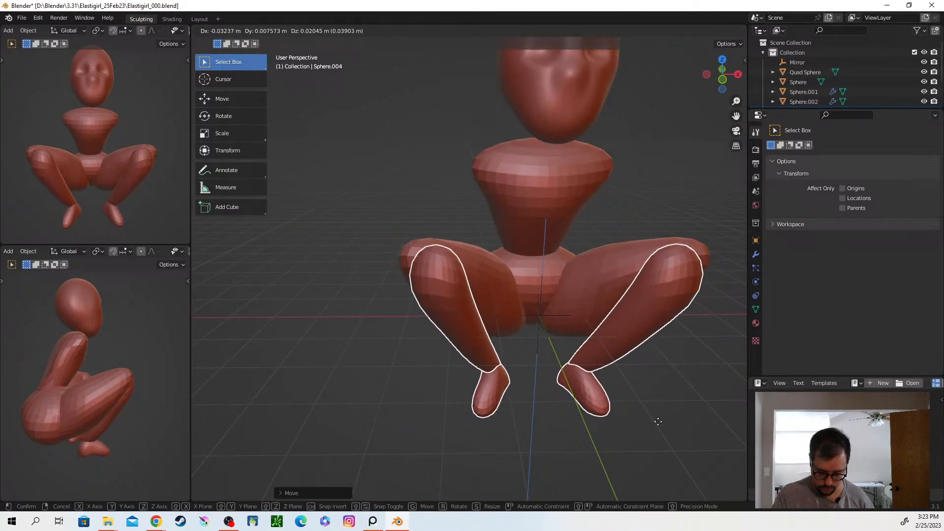
left_click(655, 423)
mouse_move(654, 423)
middle_mouse_down()
mouse_move(576, 416)
mouse_move(643, 428)
middle_mouse_up()
key("g")
left_click(609, 426)
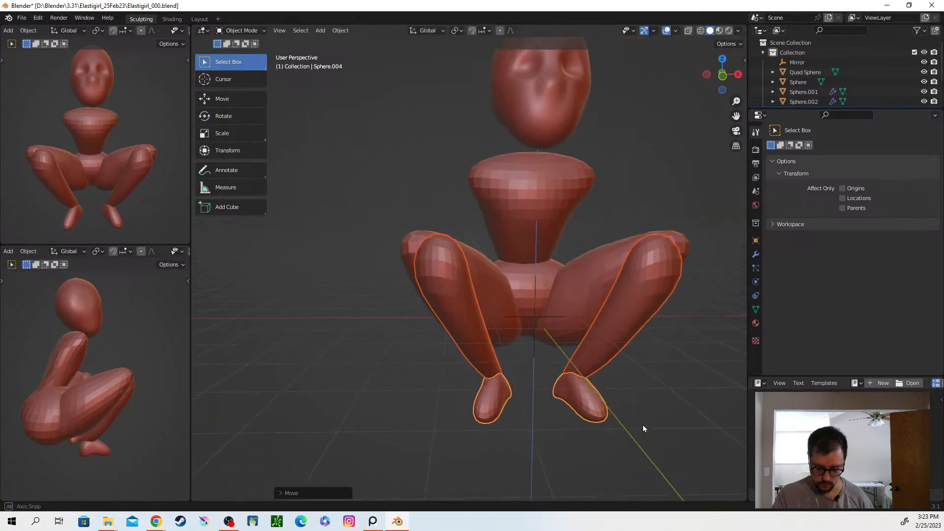
Switch the lower leg to Sculpt Mode and pull its knee end outward with the Grab brush at a 196 px radius.
left_click(611, 349)
key("ctrl+Tab")
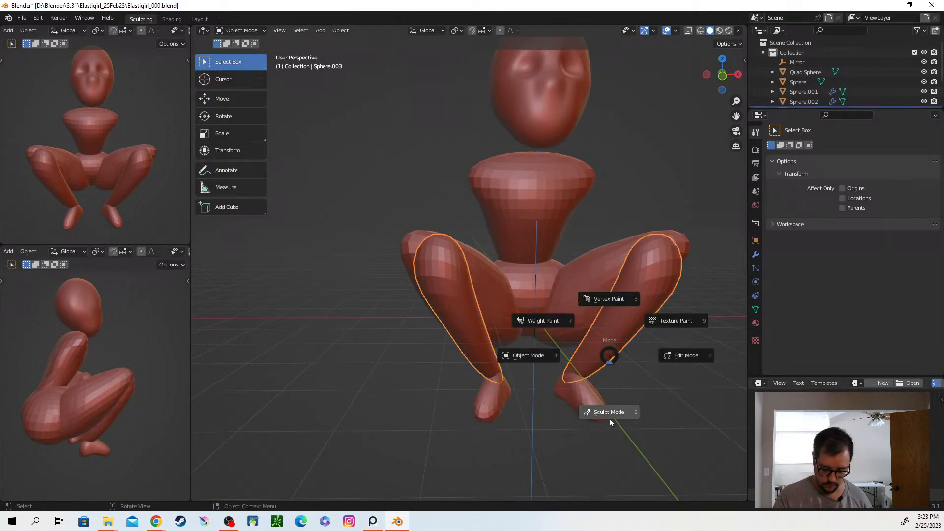
left_click(609, 415)
key("g")
key("f")
left_click(660, 274)
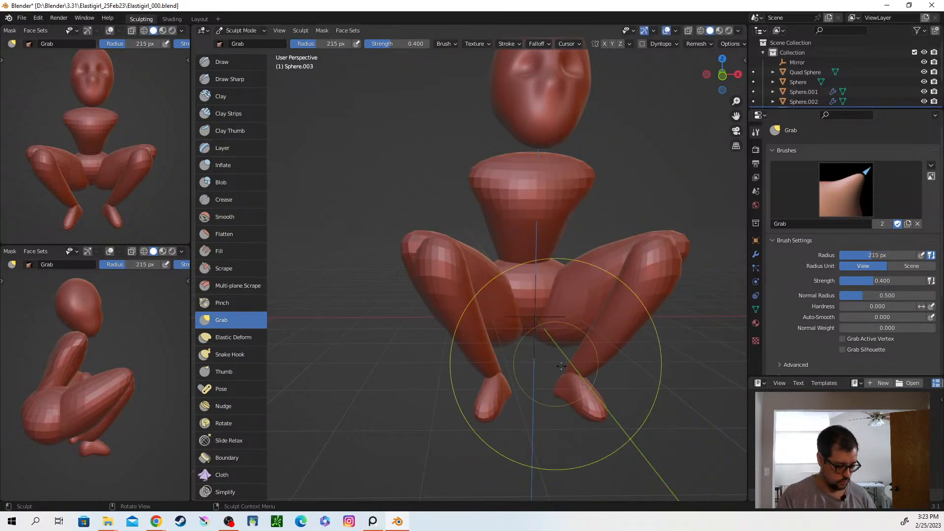
key("f")
left_click(661, 261)
left_click_drag(662, 261, 710, 254)
mouse_move(670, 274)
middle_mouse_down()
mouse_move(639, 314)
mouse_move(617, 306)
middle_mouse_up()
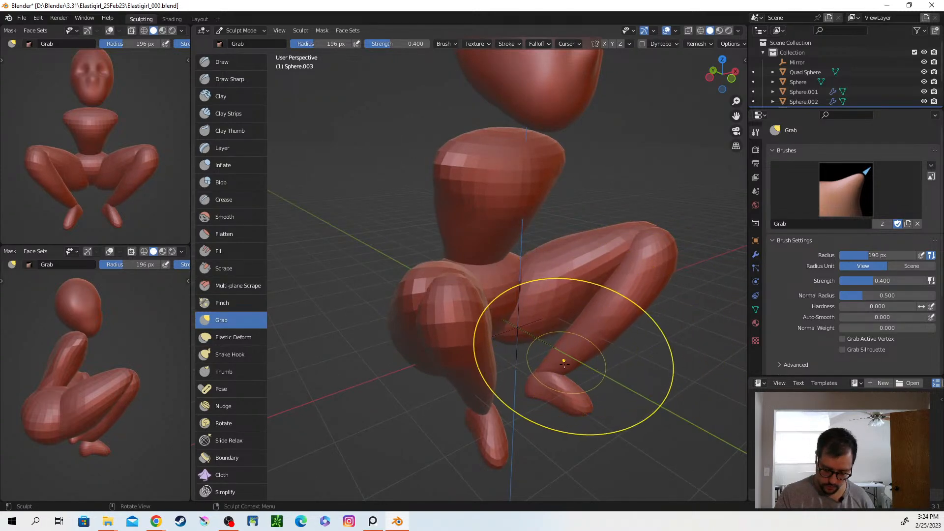
Set the Grab brush radius to 131 px and examine the lower legs and feet from the front, side and back.
mouse_move(671, 295)
middle_mouse_down()
mouse_move(599, 317)
mouse_move(692, 261)
mouse_move(633, 285)
mouse_move(673, 281)
middle_mouse_up()
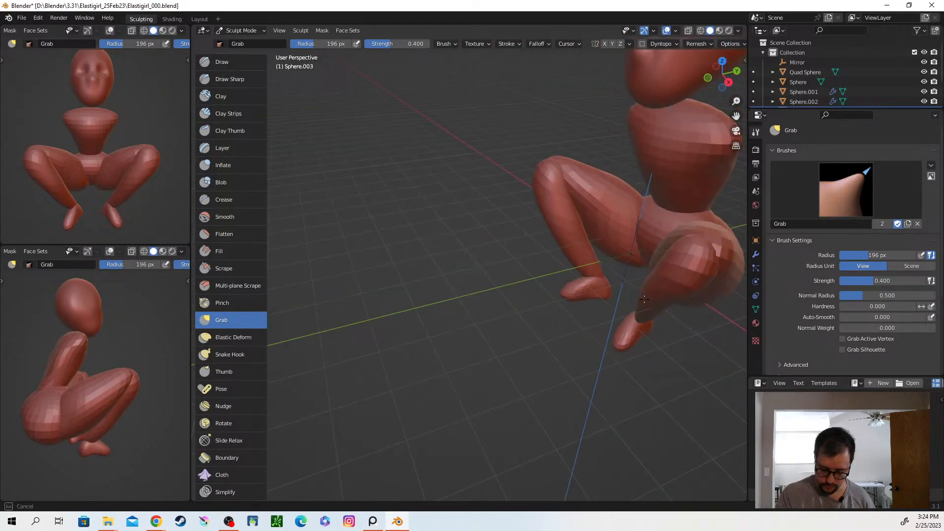
middle_click_drag(653, 320, 658, 316)
middle_click_drag(649, 350, 644, 360)
key("f")
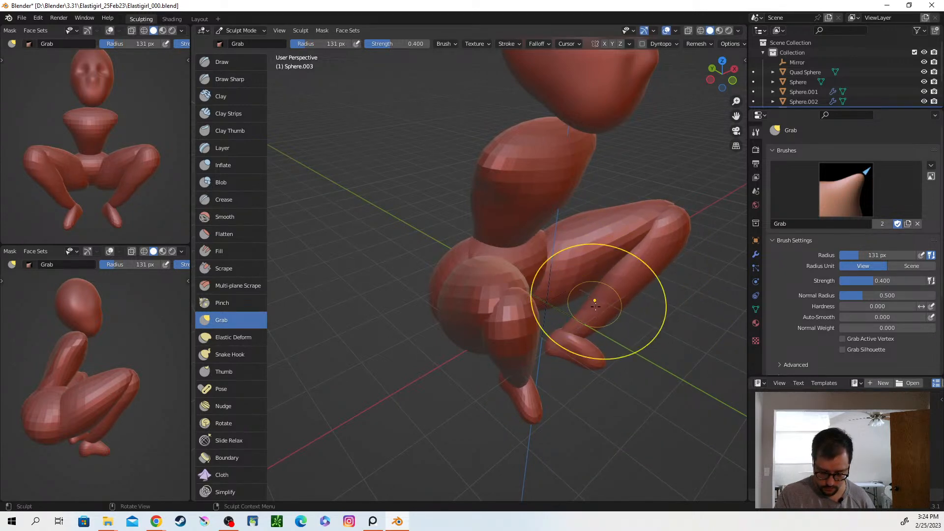
middle_click_drag(581, 333, 636, 266)
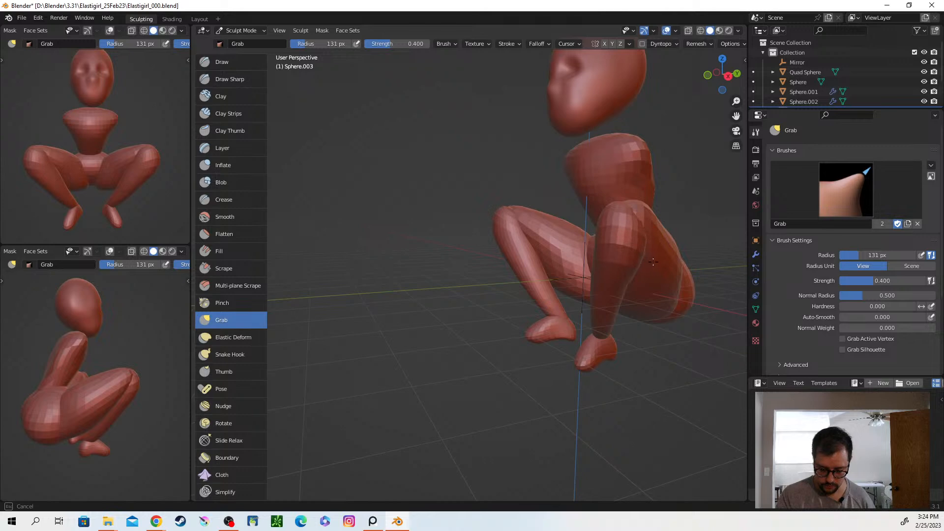
middle_click_drag(647, 211, 619, 306)
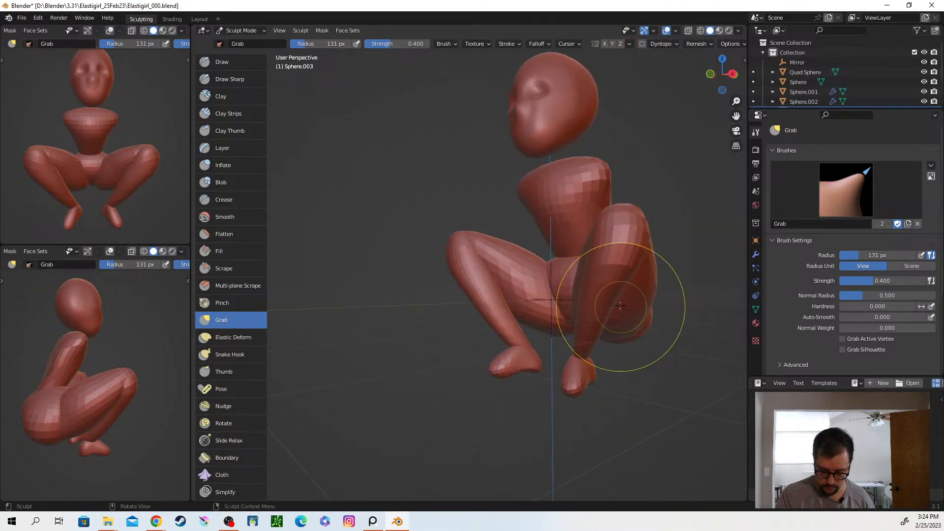
middle_click_drag(613, 315, 530, 364)
middle_click_drag(675, 365, 553, 331)
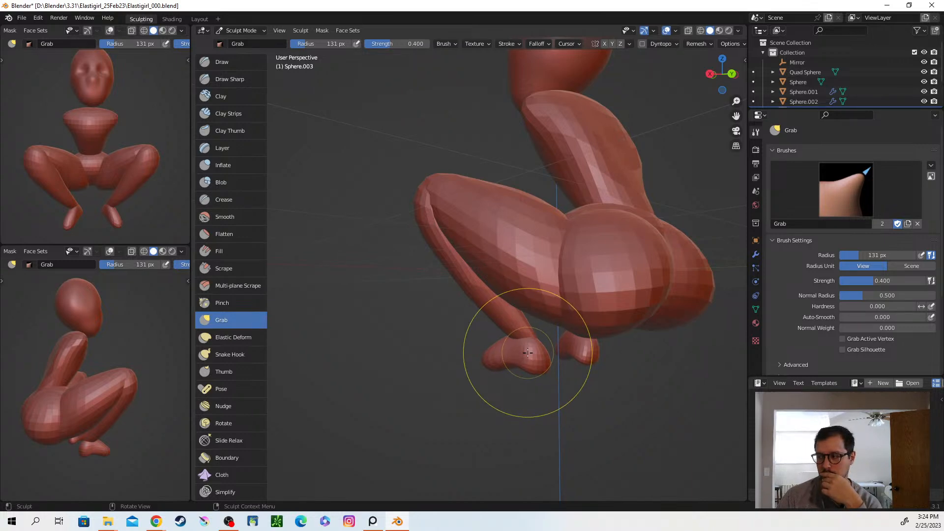
middle_click_drag(517, 348, 544, 375)
middle_click_drag(464, 264, 527, 316)
middle_click_drag(608, 288, 544, 295)
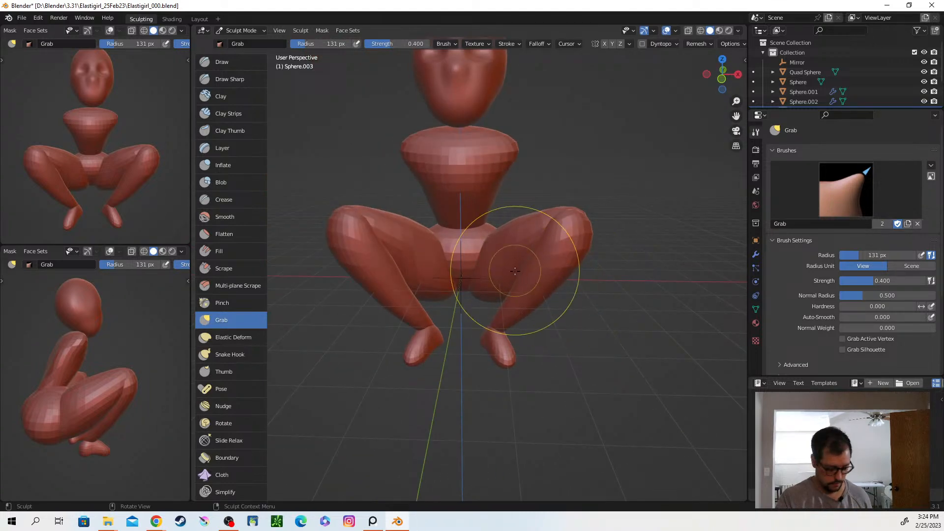
Switch to Object Mode and rotate the thigh about -18° around the global Z axis to bring the knee inward.
key("ctrl+Tab")
left_click(461, 273)
left_click(500, 256)
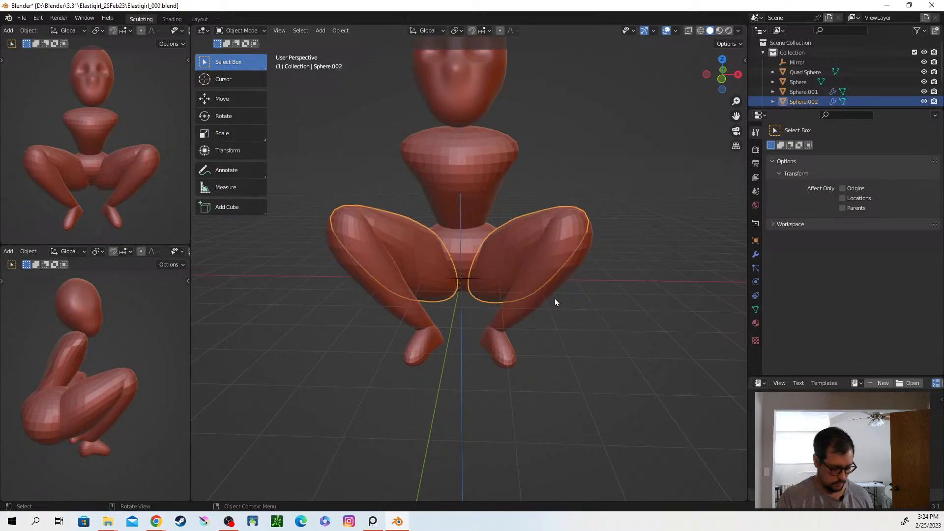
key("r")
key("z")
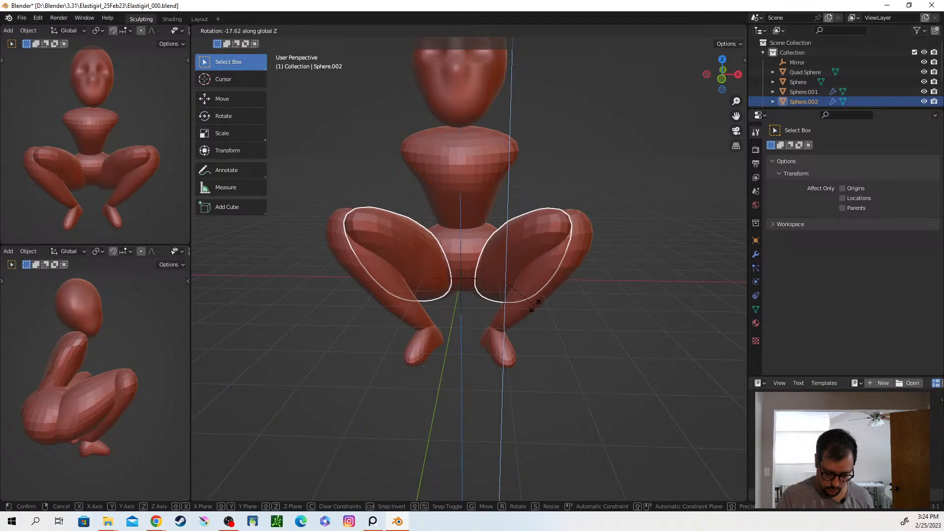
left_click(534, 309)
Rotate the thigh about 7° around the global Z axis and move it about 0.26 m back into the pelvis.
middle_click_drag(550, 299, 576, 377)
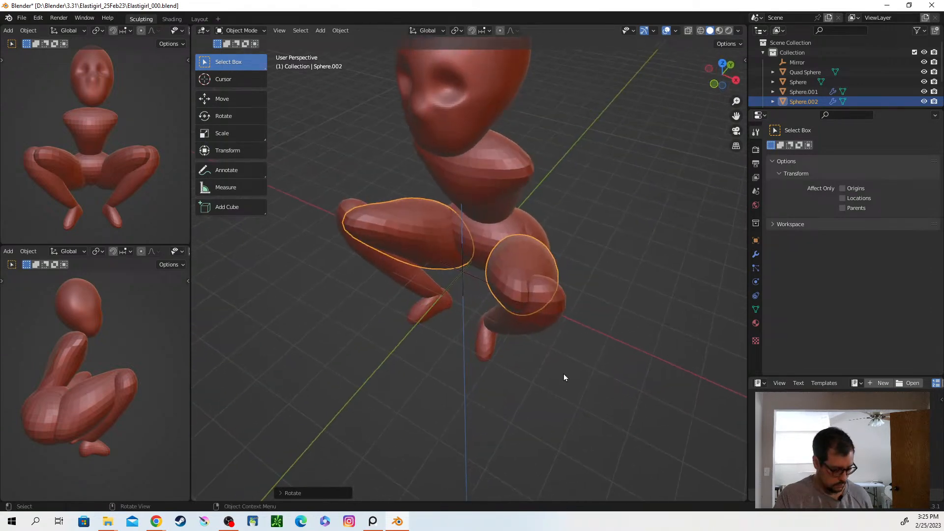
key("r")
key("z")
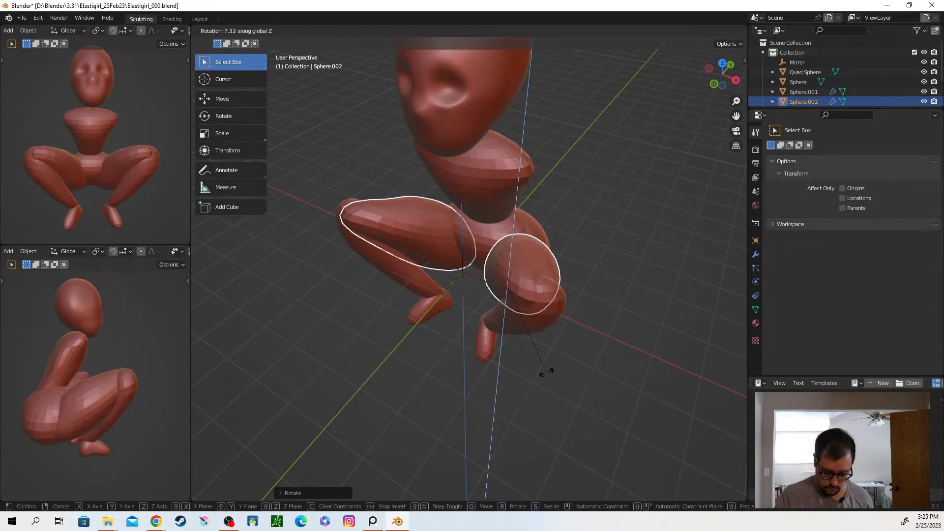
left_click(546, 372)
middle_click_drag(544, 373, 533, 355)
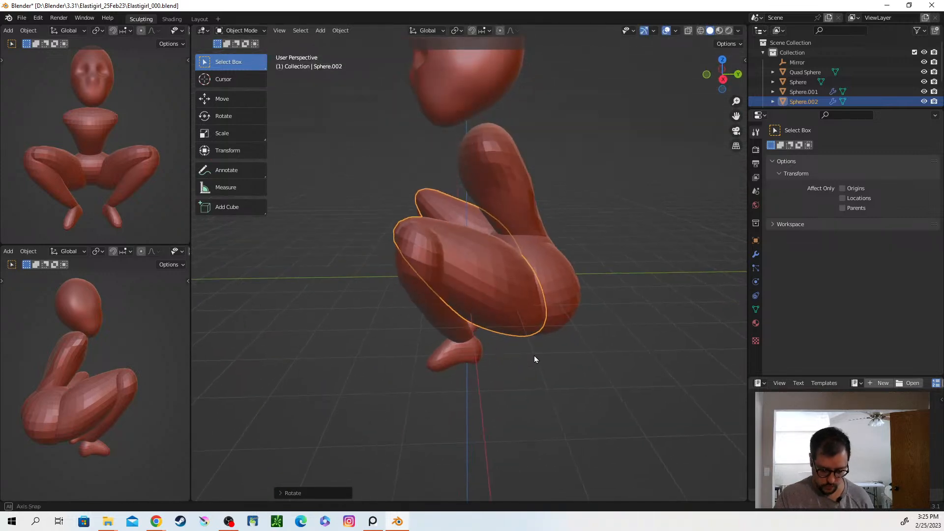
key("g")
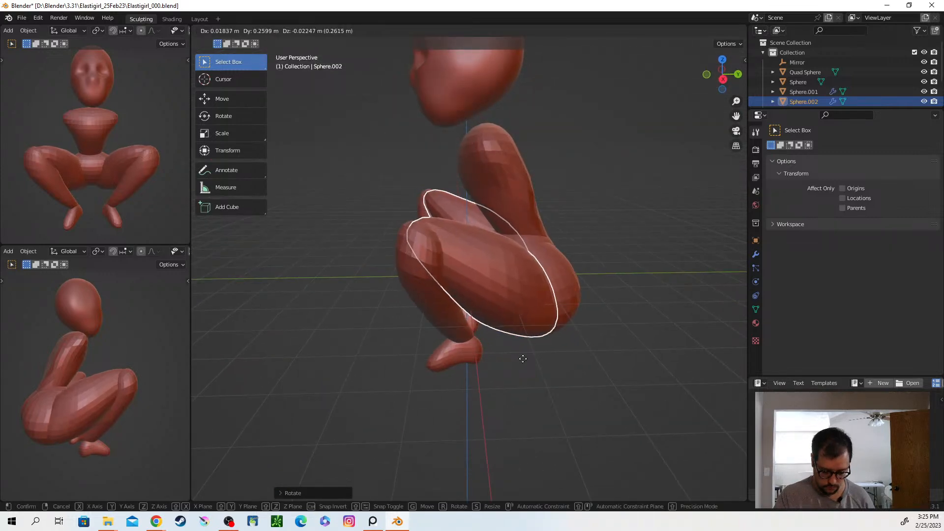
left_click(522, 359)
middle_click_drag(494, 368, 606, 348)
left_click(587, 353)
Select the lower leg and foot together and move them inward and slightly down to line up with the knee.
left_click(556, 294)
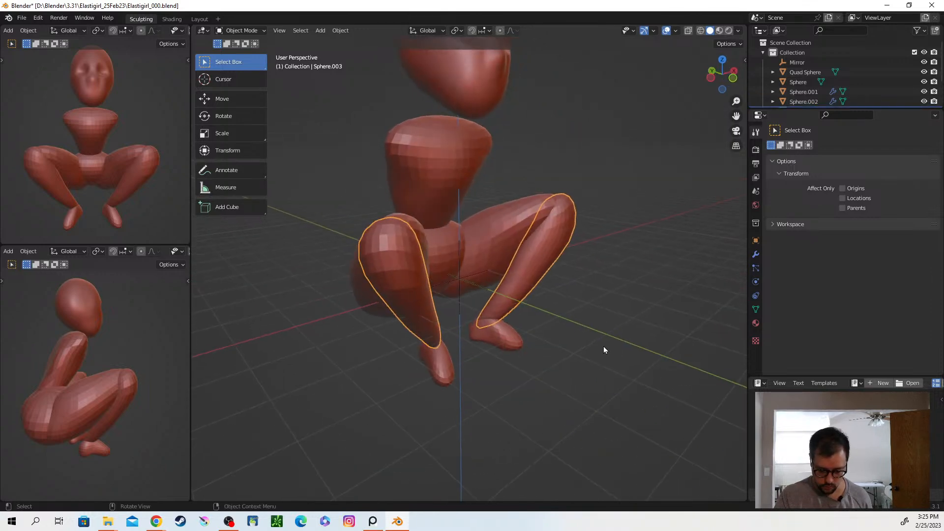
left_click(508, 344, "shift")
key("g")
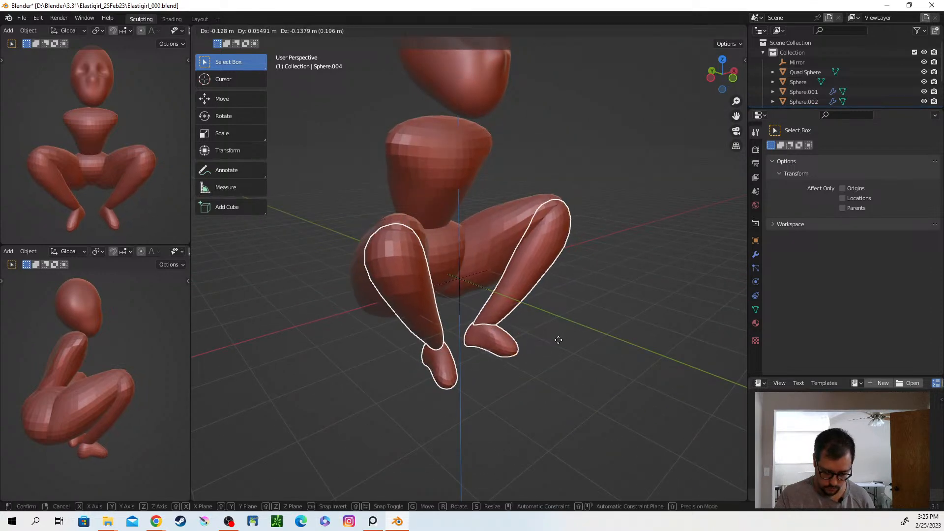
left_click(563, 338)
middle_click_drag(578, 339, 625, 403)
key("g")
left_click(571, 349)
left_click(531, 362)
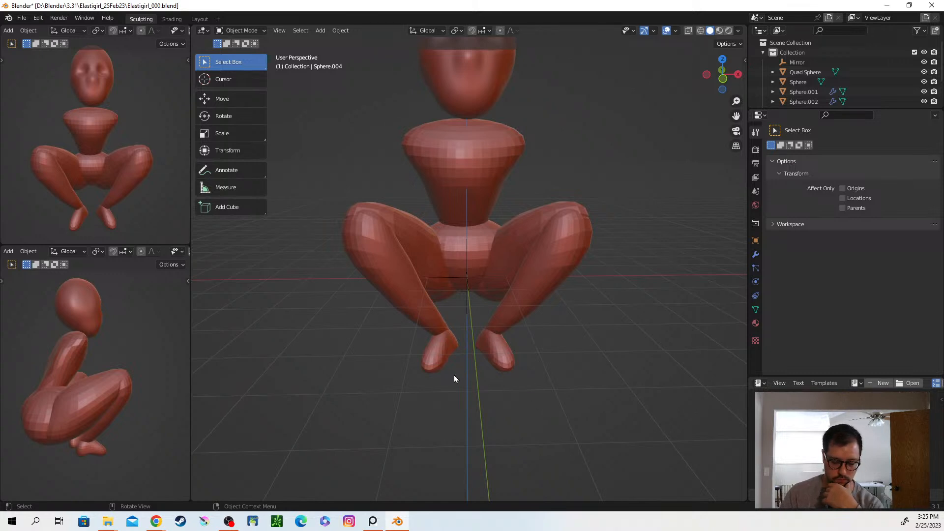
Select the thigh, lower leg and foot together and adjust their height along the global Z axis.
middle_click_drag(463, 388, 542, 370)
left_click(500, 304)
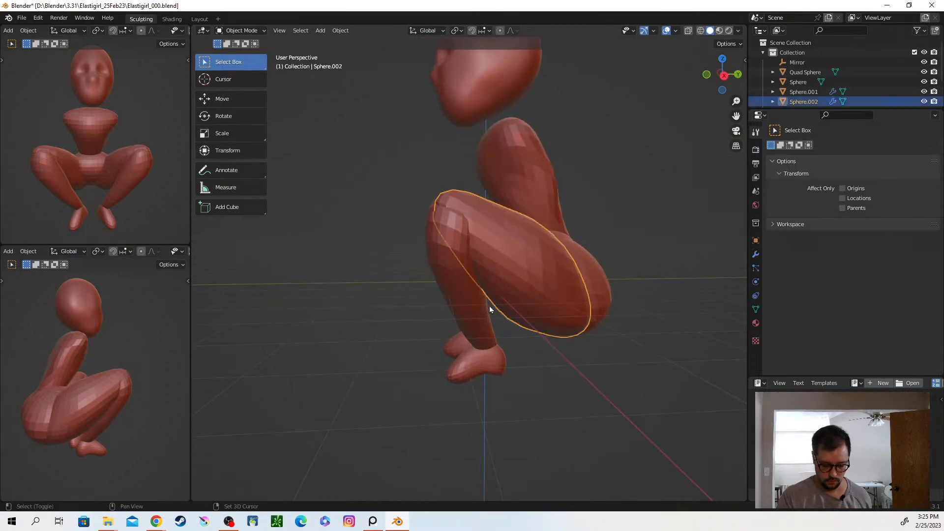
key("g")
key("z")
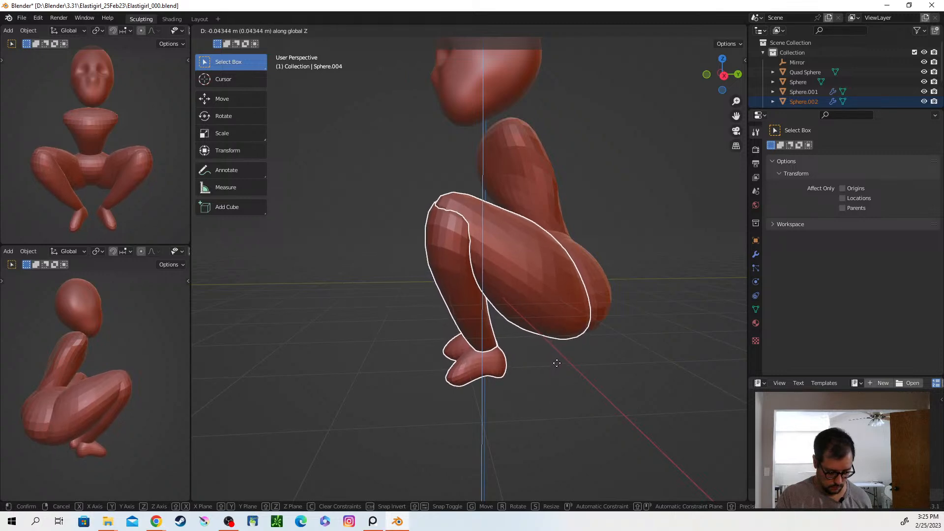
left_click(559, 365)
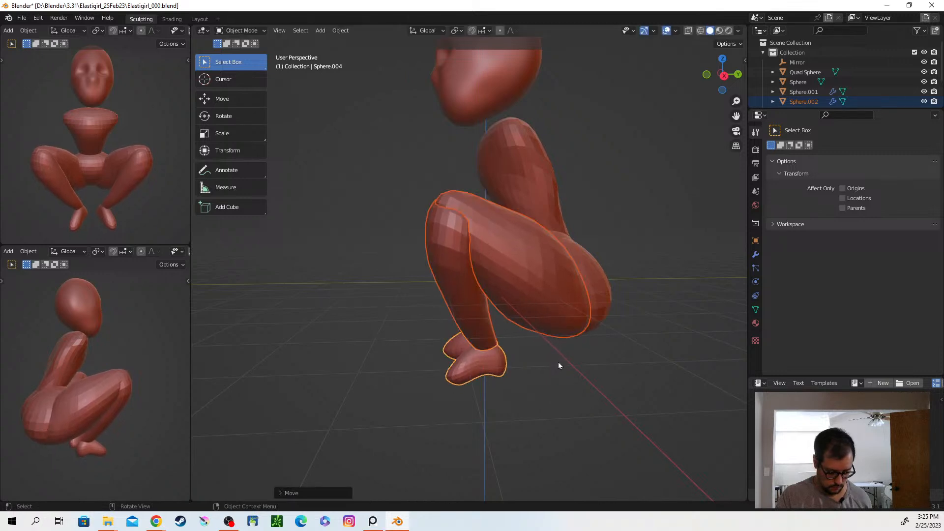
Include the pelvis in the leg selection and fine-tune the height of all the parts along the global Z axis.
left_click(594, 306)
left_click(476, 304, "shift")
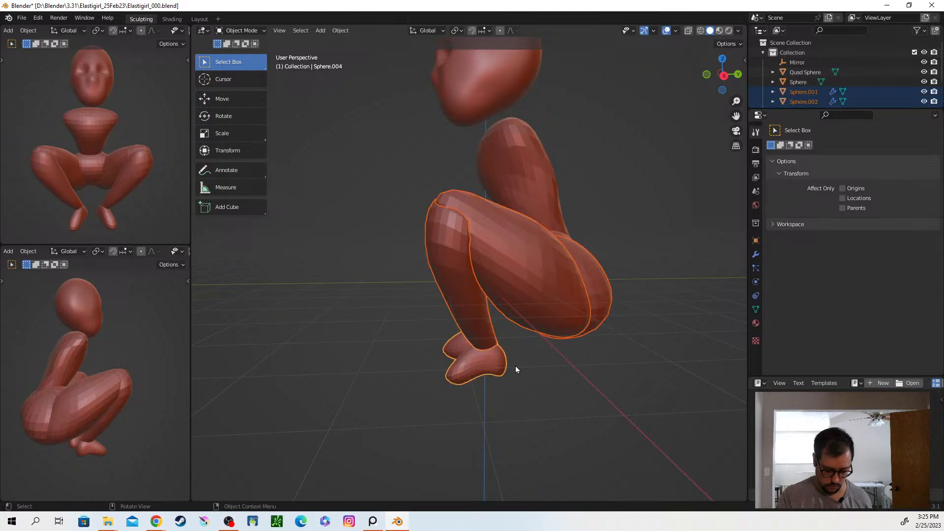
key("g")
key("z")
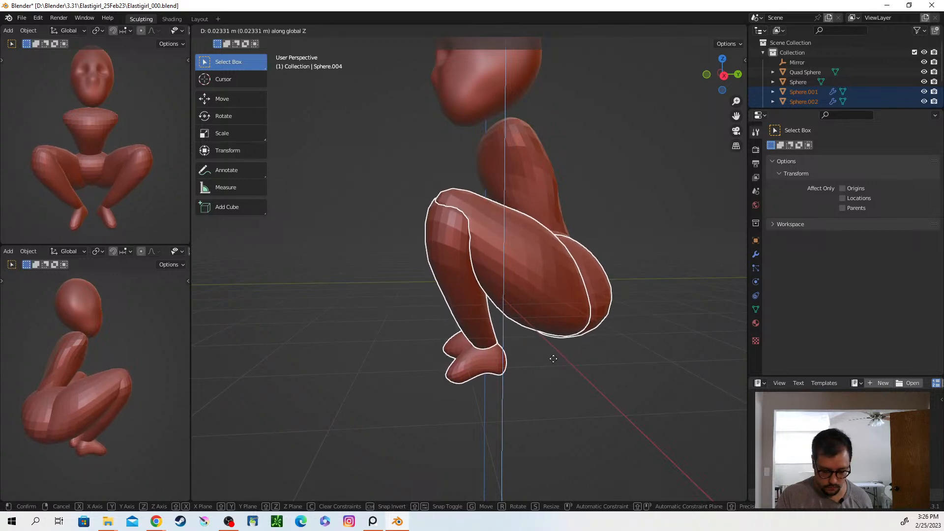
left_click(550, 364)
left_click(513, 399)
Switch the abdomen piece between the thighs to Sculpt Mode and push its upper side inward with the Grab brush.
middle_click_drag(513, 399, 562, 392)
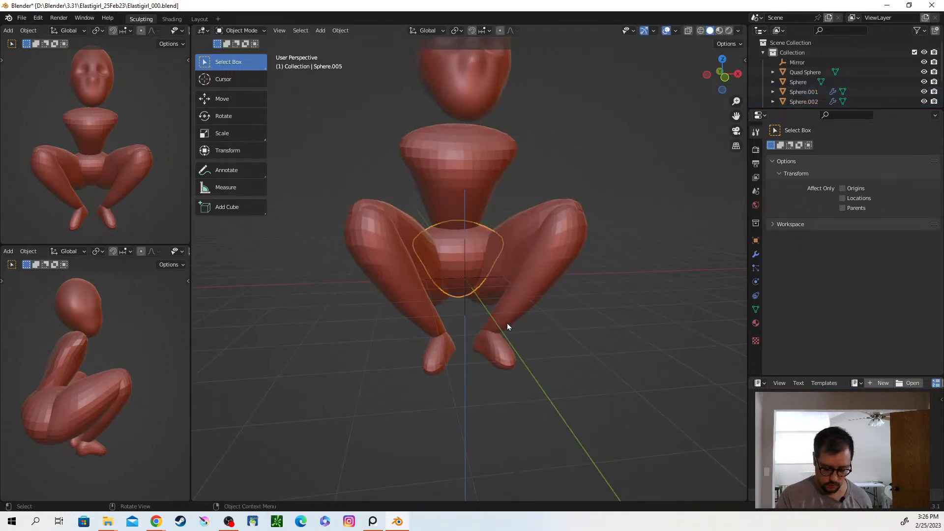
key("ctrl+Tab")
left_click(509, 380)
mouse_move(496, 224)
left_mouse_down()
mouse_move(487, 246)
mouse_move(467, 234)
mouse_move(484, 243)
left_mouse_up()
mouse_move(484, 244)
middle_mouse_down()
mouse_move(579, 306)
mouse_move(548, 243)
middle_mouse_up()
middle_click_drag(615, 337, 569, 240)
Switch sculpting to the torso, resize the Grab brush to 85 px and push the front of the waist slightly inward.
key("alt+q")
key("f")
left_click(625, 253)
left_click_drag(574, 219, 568, 217)
left_click_drag(576, 220, 571, 219)
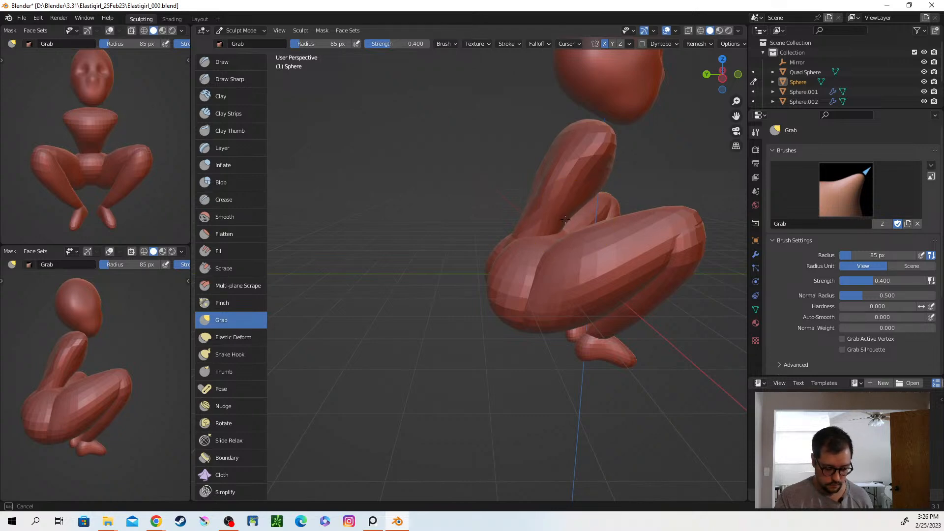
Switch sculpting to the foot and level its underside from toe to heel with the Flatten brush.
mouse_move(653, 401)
middle_mouse_down()
mouse_move(574, 385)
mouse_move(626, 392)
mouse_move(679, 379)
mouse_move(695, 338)
mouse_move(654, 385)
mouse_move(605, 393)
mouse_move(583, 373)
middle_mouse_up()
key("alt+q")
middle_click_drag(583, 422, 590, 317)
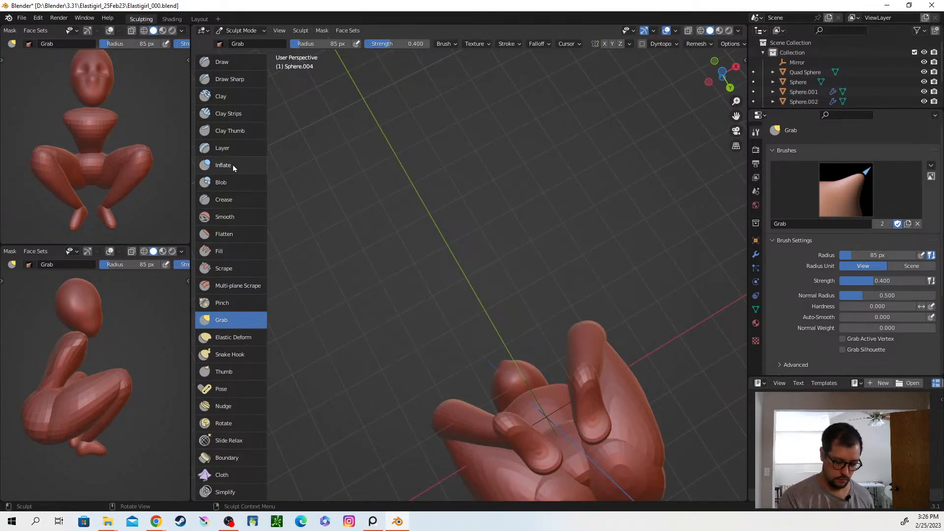
left_click(237, 240)
middle_click_drag(580, 378, 599, 392)
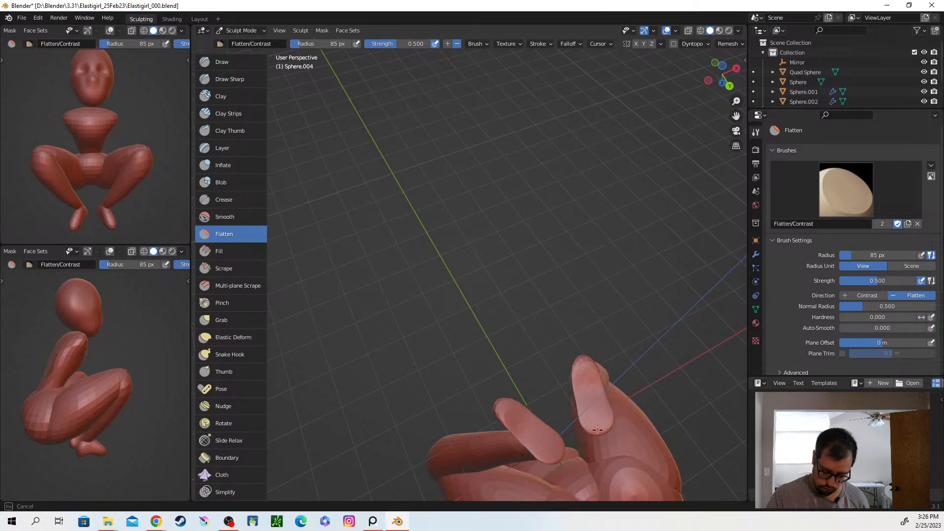
mouse_move(585, 388)
middle_mouse_down()
mouse_move(585, 375)
mouse_move(582, 388)
middle_mouse_up()
left_click_drag(576, 378, 589, 398)
left_click_drag(575, 381, 590, 401)
left_click_drag(573, 386, 553, 416)
mouse_move(554, 416)
middle_mouse_down()
mouse_move(614, 411)
mouse_move(637, 394)
mouse_move(592, 372)
middle_mouse_up()
left_click_drag(592, 373, 589, 380)
Reshape the toe end and sides of the foot by pulling them outward with the Grab brush.
mouse_move(589, 380)
middle_mouse_down()
mouse_move(613, 417)
mouse_move(600, 435)
mouse_move(572, 393)
mouse_move(585, 311)
mouse_move(577, 352)
mouse_move(590, 340)
middle_mouse_up()
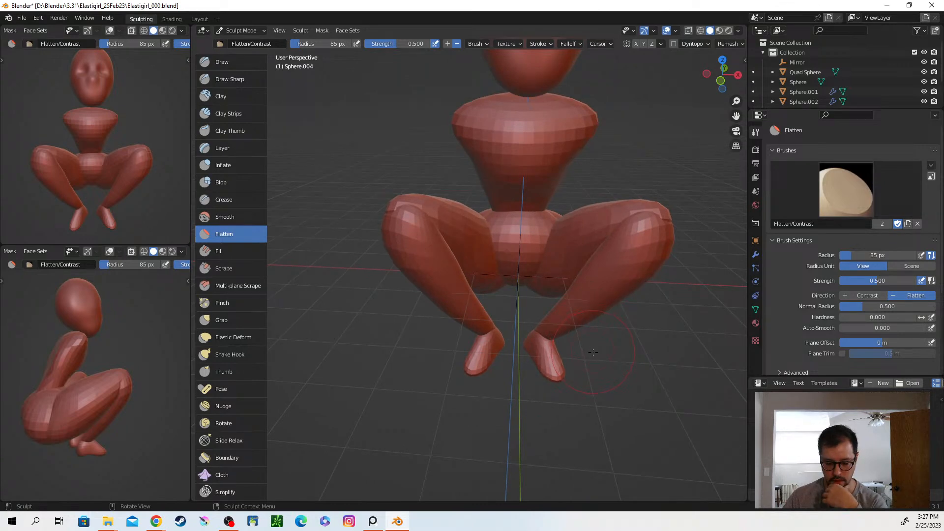
mouse_move(590, 358)
middle_mouse_down()
mouse_move(670, 375)
mouse_move(592, 372)
mouse_move(659, 347)
mouse_move(678, 354)
middle_mouse_up()
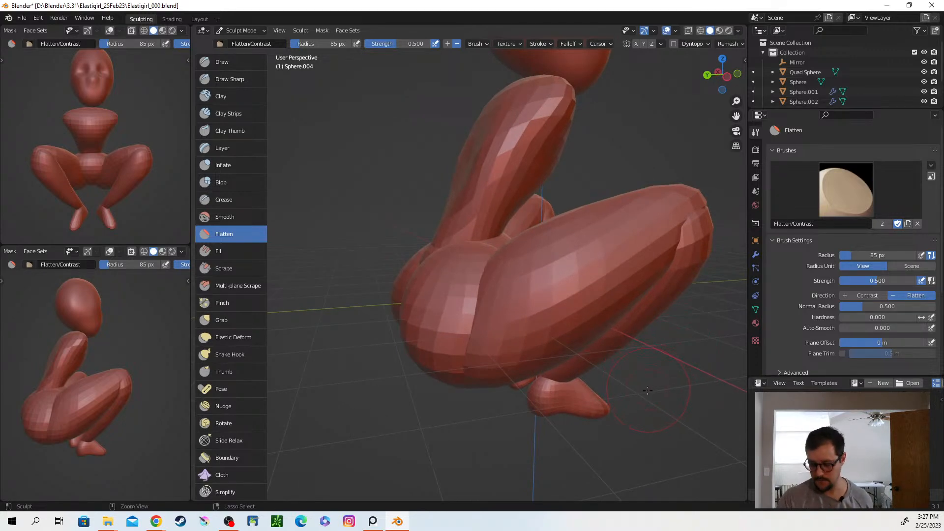
middle_click_drag(636, 396, 556, 393)
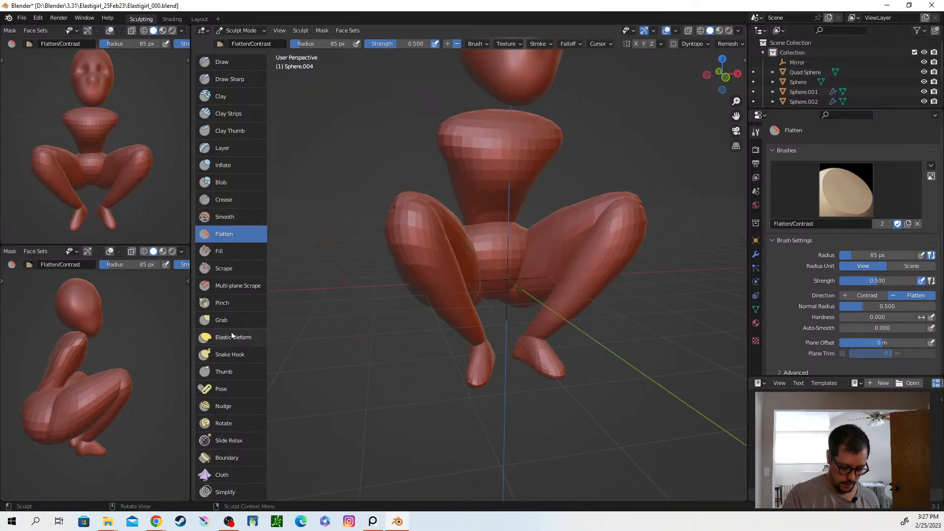
left_click(234, 320)
mouse_move(552, 362)
left_mouse_down()
mouse_move(571, 366)
mouse_move(563, 374)
left_mouse_up()
middle_click_drag(562, 375, 543, 413)
left_click_drag(526, 351, 519, 357)
mouse_move(595, 363)
middle_mouse_down()
mouse_move(646, 369)
mouse_move(563, 357)
middle_mouse_up()
mouse_move(555, 356)
left_mouse_down()
mouse_move(583, 353)
mouse_move(566, 347)
left_mouse_up()
Reduce the Grab brush radius to 54 px and refine the heel and underside of the foot.
key("f")
left_click(556, 367)
middle_click_drag(571, 353, 642, 339)
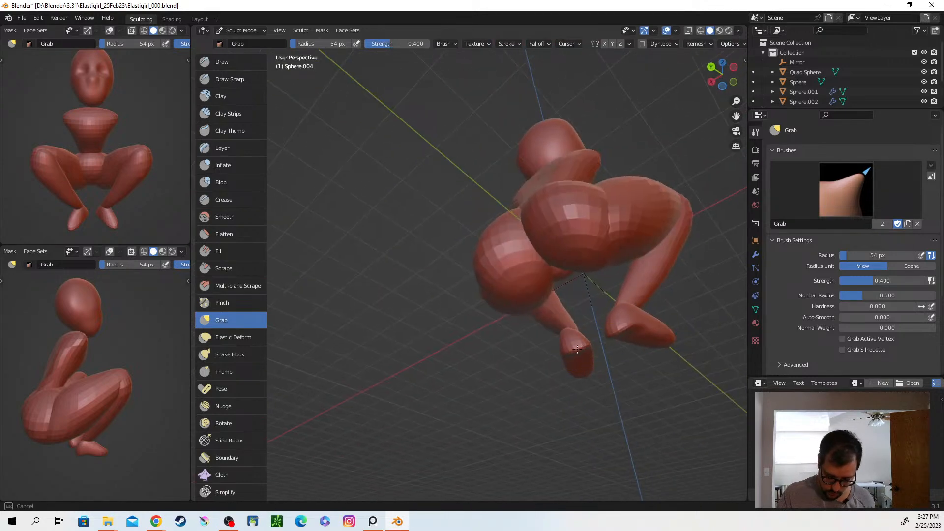
mouse_move(583, 359)
middle_mouse_down()
mouse_move(585, 366)
mouse_move(579, 347)
mouse_move(569, 347)
middle_mouse_up()
mouse_move(553, 379)
middle_mouse_down()
mouse_move(596, 407)
mouse_move(547, 360)
mouse_move(570, 342)
middle_mouse_up()
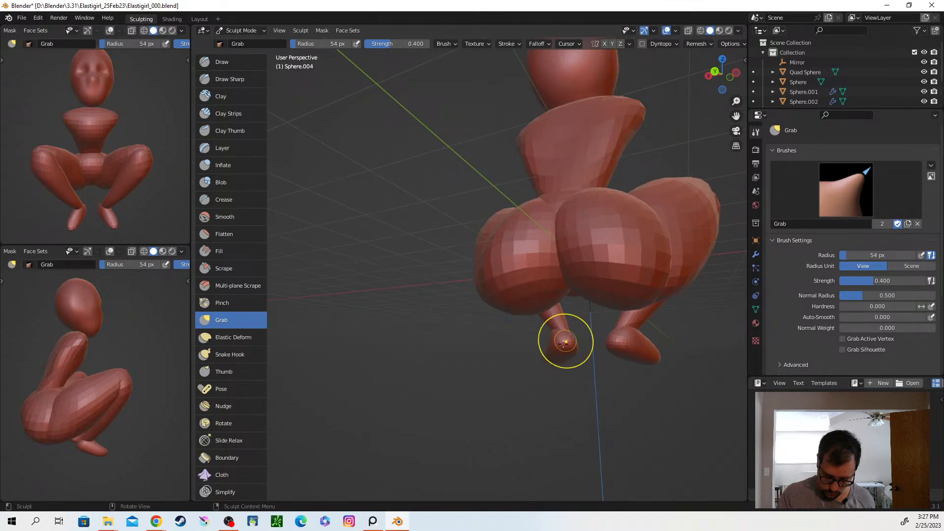
mouse_move(585, 353)
middle_mouse_down()
mouse_move(573, 356)
mouse_move(580, 342)
mouse_move(551, 364)
mouse_move(559, 354)
mouse_move(607, 388)
mouse_move(636, 385)
mouse_move(526, 375)
mouse_move(572, 379)
middle_mouse_up()
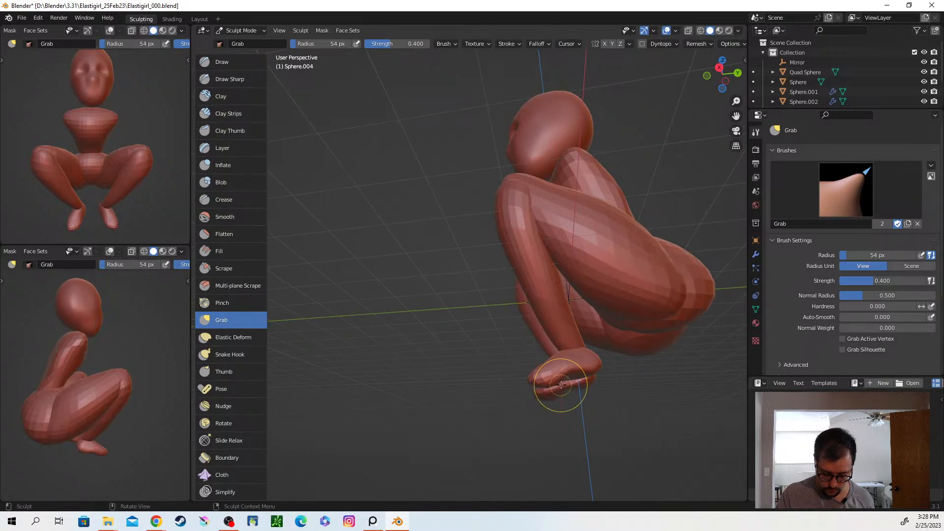
middle_click_drag(570, 377, 547, 428)
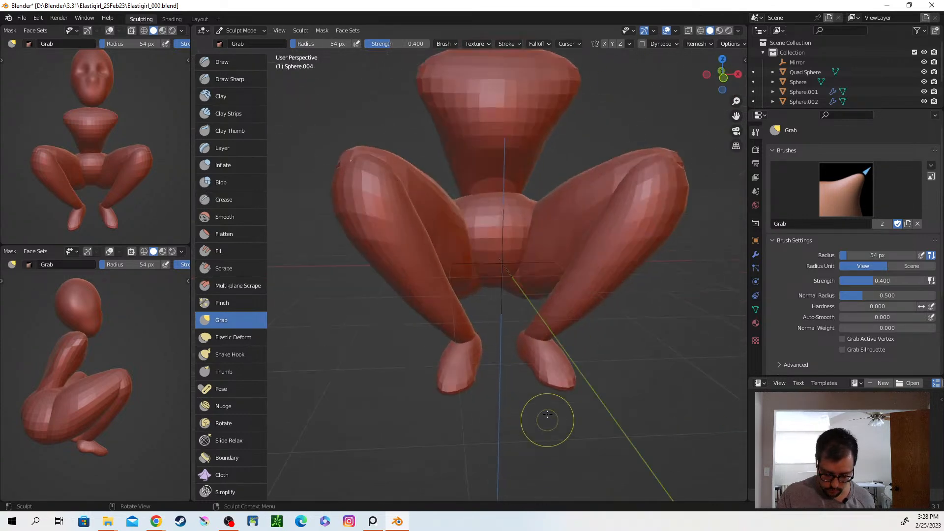
Round the toe end of the foot with the Grab brush and check its shape from the side and below.
middle_click_drag(539, 386, 552, 385)
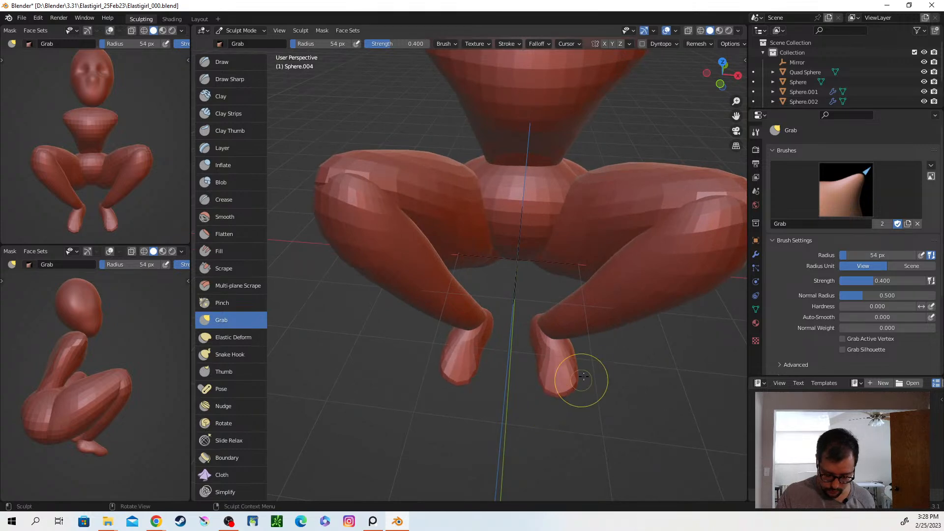
mouse_move(581, 376)
middle_mouse_down()
mouse_move(597, 375)
mouse_move(581, 375)
middle_mouse_up()
left_click_drag(588, 376, 558, 387)
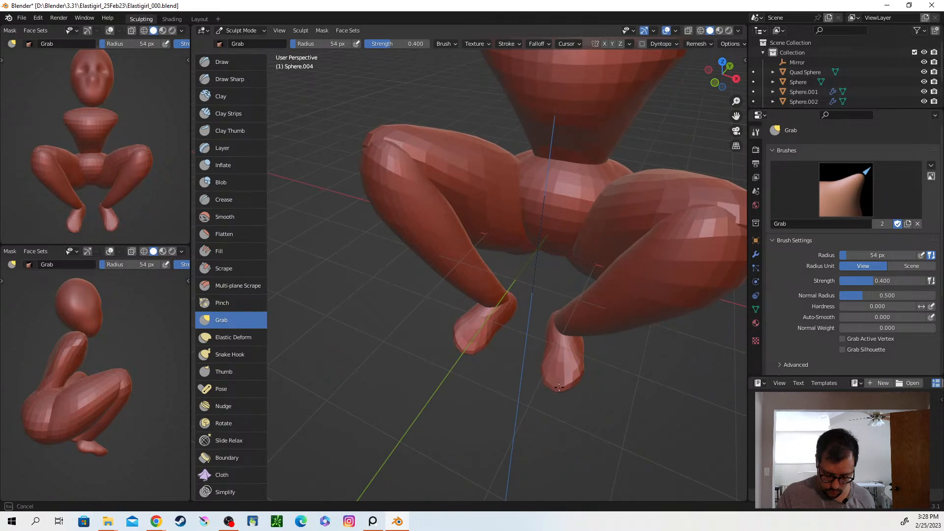
mouse_move(579, 389)
middle_mouse_down()
mouse_move(553, 364)
mouse_move(653, 385)
mouse_move(637, 375)
mouse_move(643, 388)
middle_mouse_up()
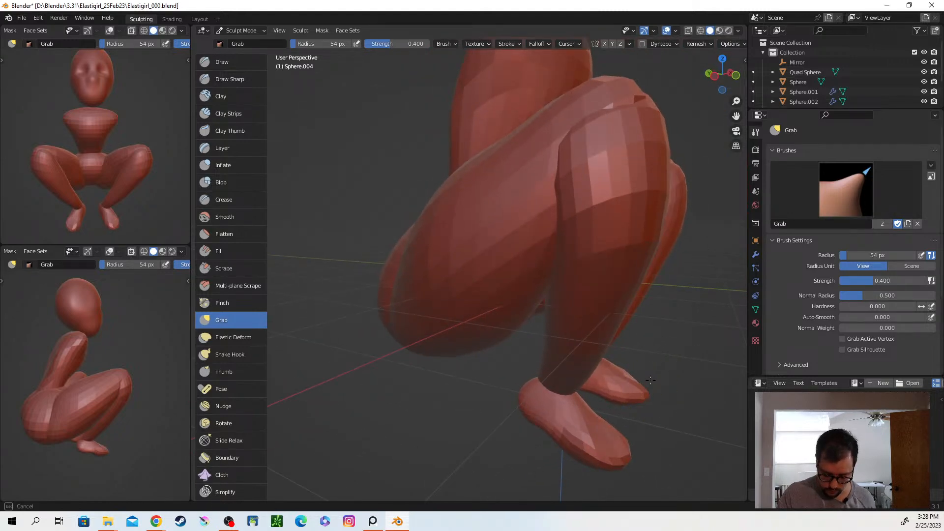
mouse_move(649, 384)
middle_mouse_down()
mouse_move(639, 379)
mouse_move(655, 390)
mouse_move(656, 378)
mouse_move(650, 390)
mouse_move(675, 414)
mouse_move(713, 390)
middle_mouse_up()
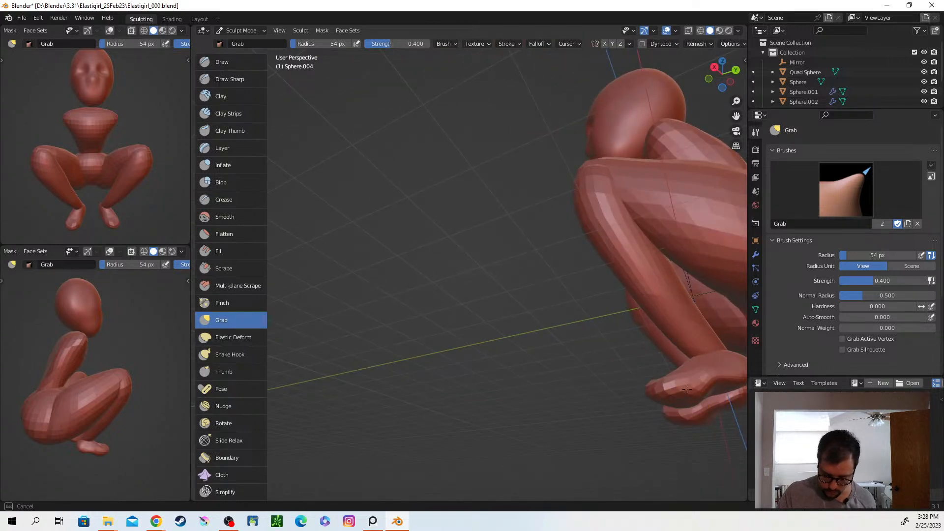
mouse_move(704, 389)
middle_mouse_down()
mouse_move(687, 445)
mouse_move(634, 368)
middle_mouse_up()
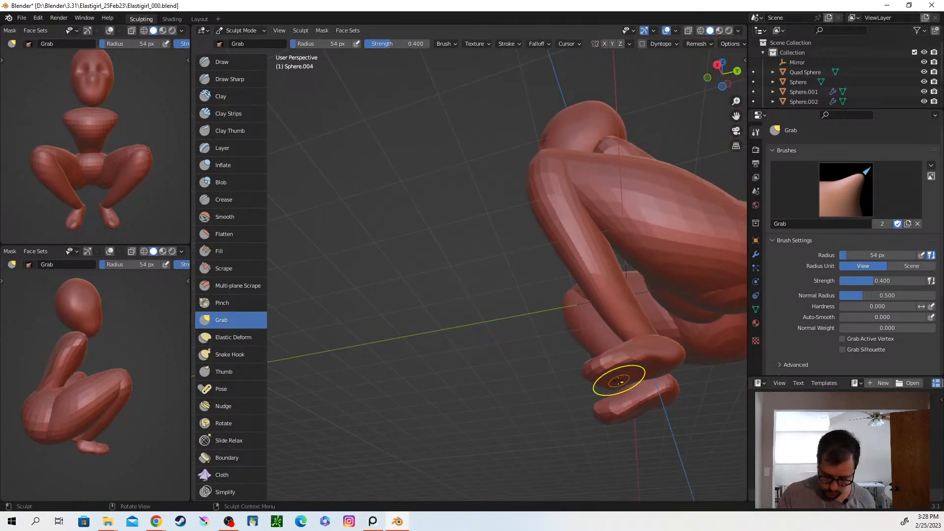
mouse_move(613, 389)
middle_mouse_down()
mouse_move(706, 344)
mouse_move(605, 385)
mouse_move(622, 354)
middle_mouse_up()
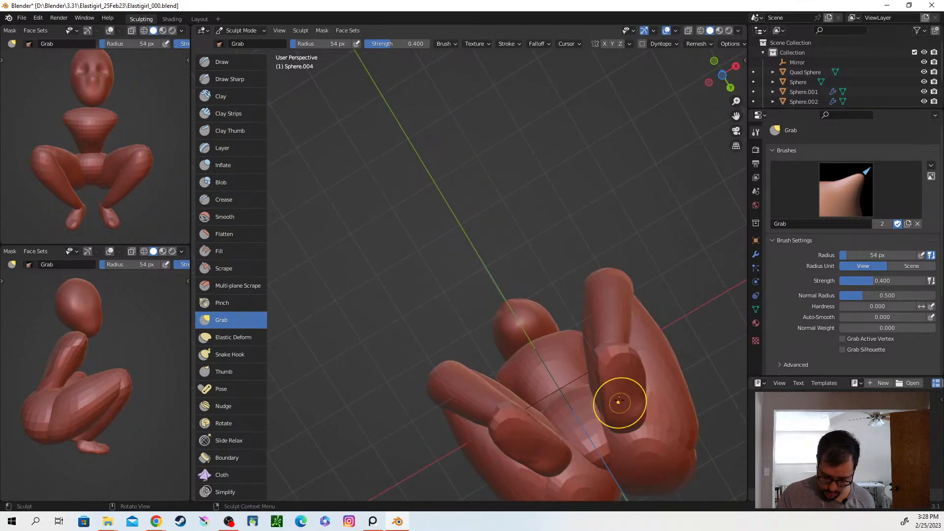
middle_click_drag(622, 400, 677, 490)
middle_click_drag(624, 396, 649, 420)
Lengthen the foot by pulling its toe end forward with the Grab brush.
mouse_move(583, 337)
middle_mouse_down("ctrl")
mouse_move(570, 382)
mouse_move(544, 332)
mouse_move(590, 315)
mouse_move(599, 286)
mouse_move(575, 291)
middle_mouse_up("ctrl")
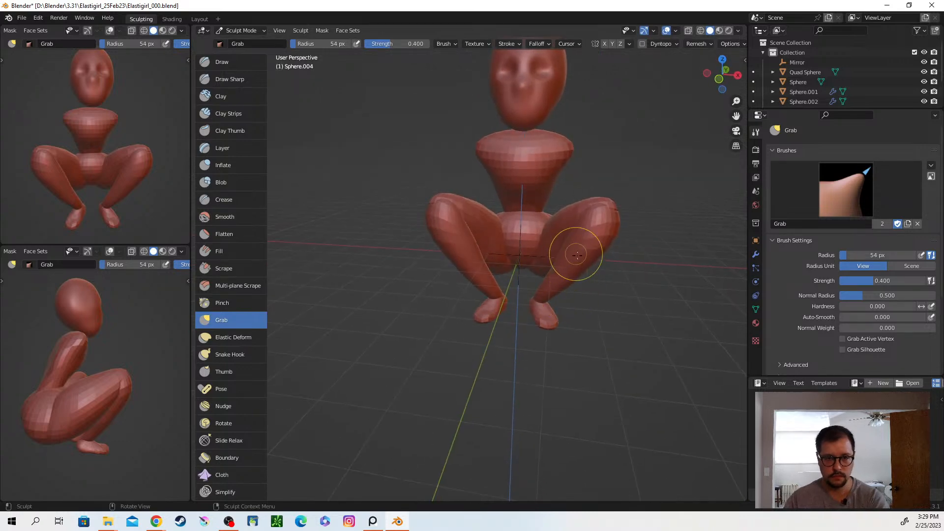
mouse_move(565, 342)
middle_mouse_down()
mouse_move(602, 344)
mouse_move(560, 358)
middle_mouse_up()
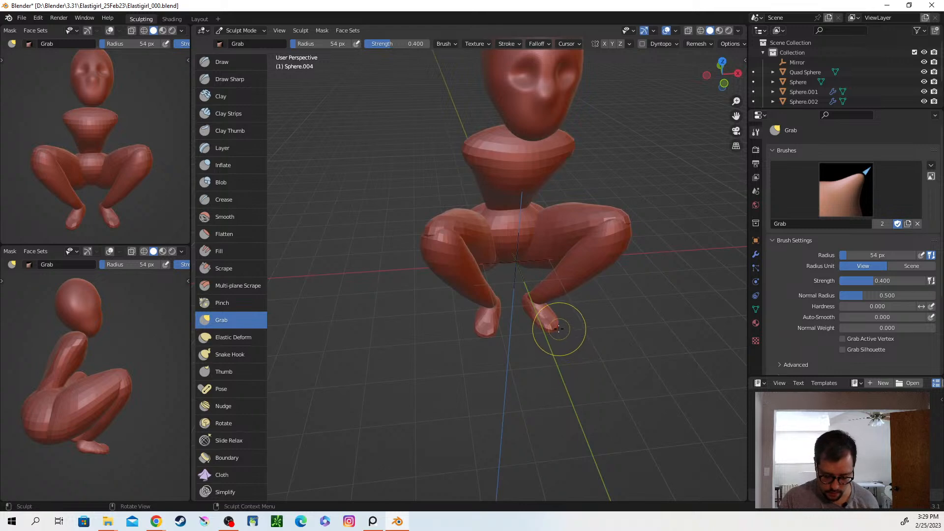
left_click_drag(552, 328, 564, 358)
mouse_move(564, 358)
middle_mouse_down()
mouse_move(586, 366)
mouse_move(697, 316)
middle_mouse_up()
mouse_move(561, 339)
middle_mouse_down()
mouse_move(568, 350)
mouse_move(535, 320)
middle_mouse_up()
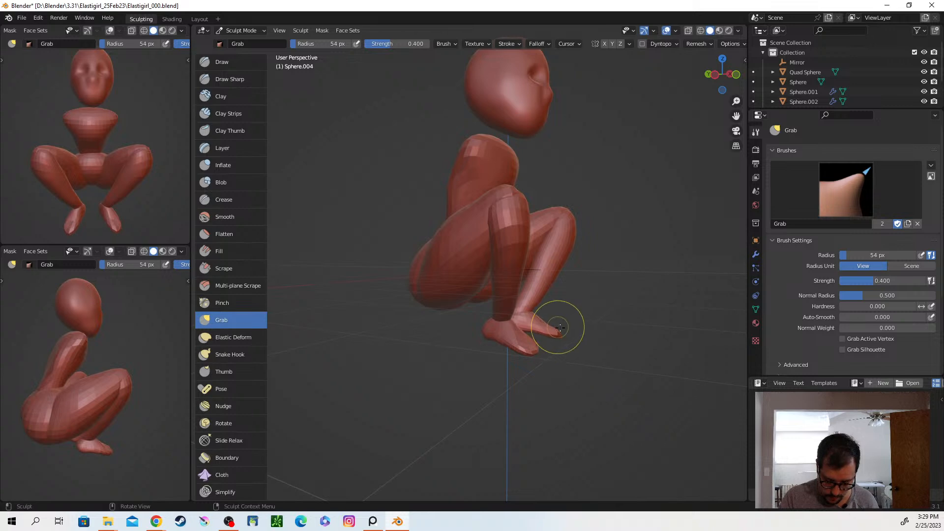
mouse_move(566, 328)
middle_mouse_down()
mouse_move(592, 364)
mouse_move(564, 297)
mouse_move(590, 312)
middle_mouse_up()
mouse_move(628, 337)
middle_mouse_down()
mouse_move(598, 339)
mouse_move(670, 348)
mouse_move(639, 345)
mouse_move(654, 345)
mouse_move(644, 354)
mouse_move(666, 371)
mouse_move(698, 364)
middle_mouse_up()
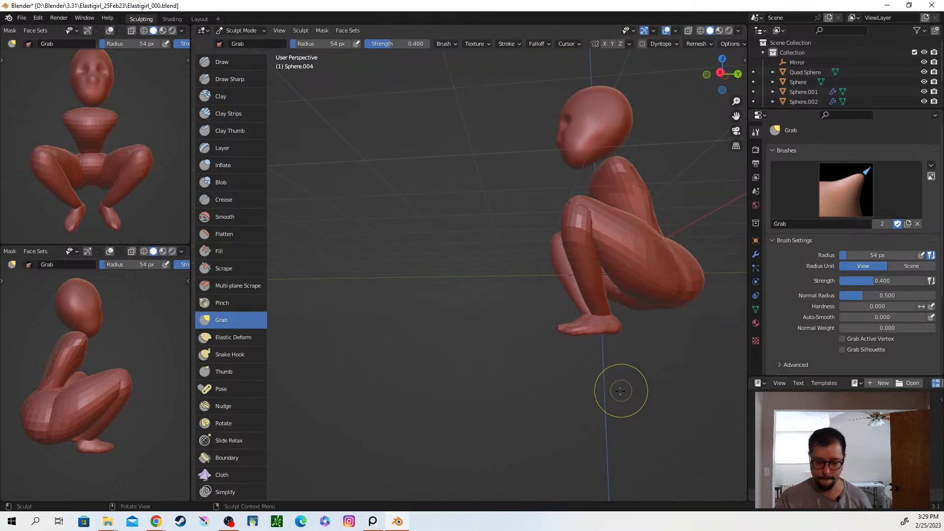
mouse_move(620, 387)
middle_mouse_down()
mouse_move(685, 400)
mouse_move(626, 421)
mouse_move(615, 412)
middle_mouse_up()
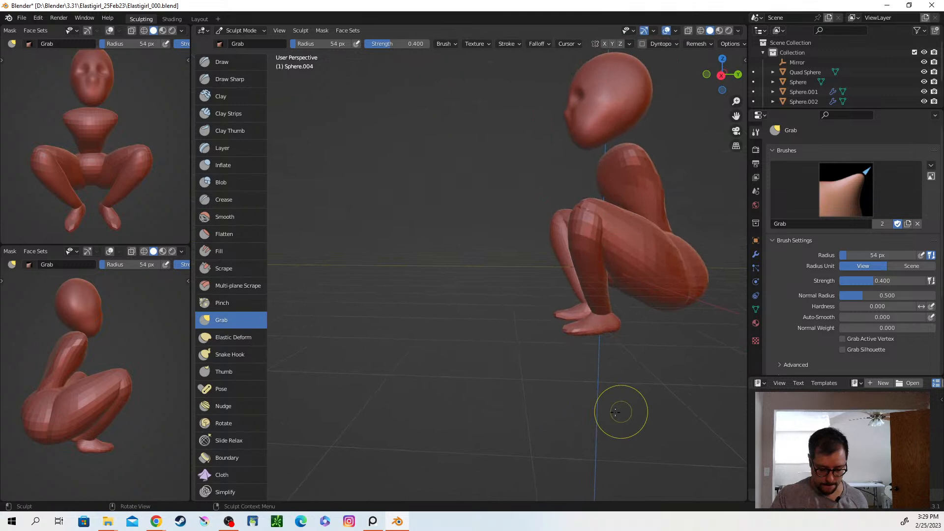
Bend the toe end of the foot downward and adjust the heel with the Pose brush, reducing its radius to 78 px.
left_click(233, 391)
key("f")
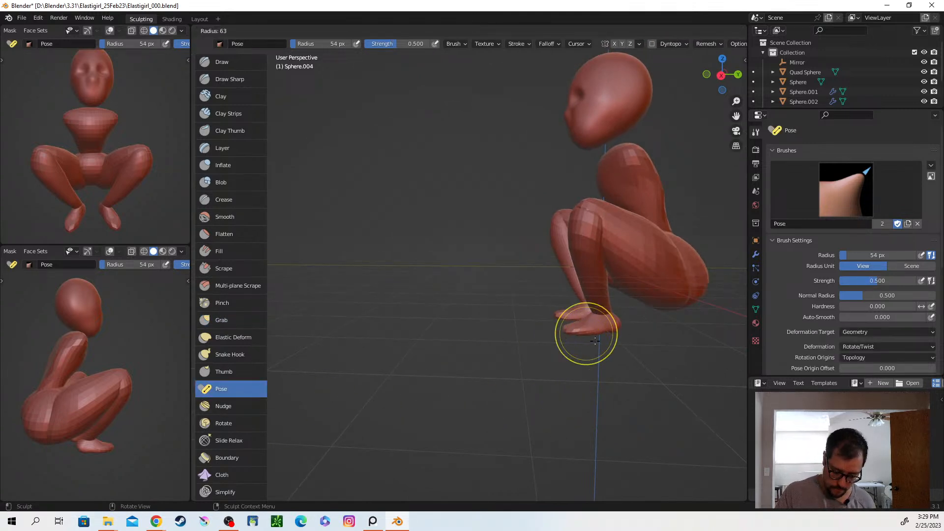
left_click(569, 333)
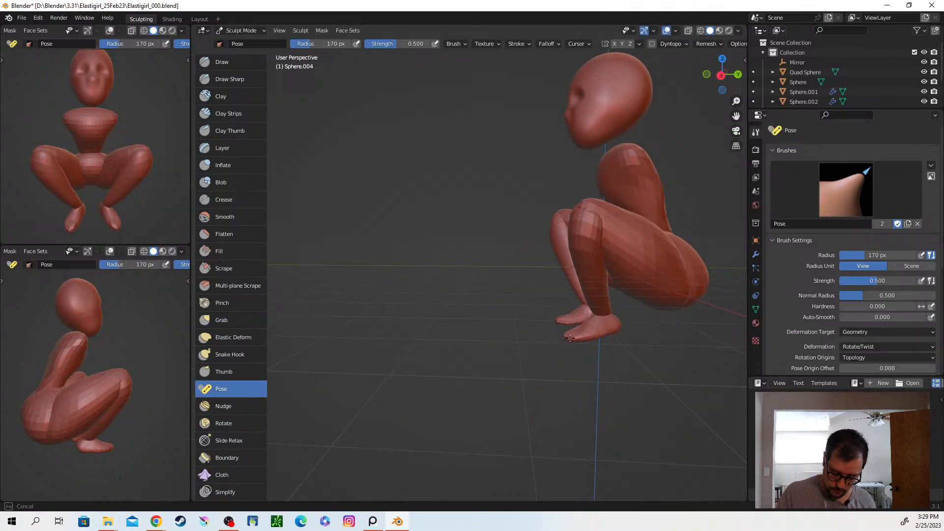
mouse_move(569, 390)
middle_mouse_down()
mouse_move(644, 386)
mouse_move(600, 390)
mouse_move(597, 358)
middle_mouse_up()
key("f")
left_click(551, 376)
left_click_drag(569, 339, 571, 345)
left_click_drag(624, 331, 632, 338)
mouse_move(632, 338)
middle_mouse_down()
mouse_move(681, 399)
mouse_move(653, 375)
mouse_move(700, 372)
middle_mouse_up()
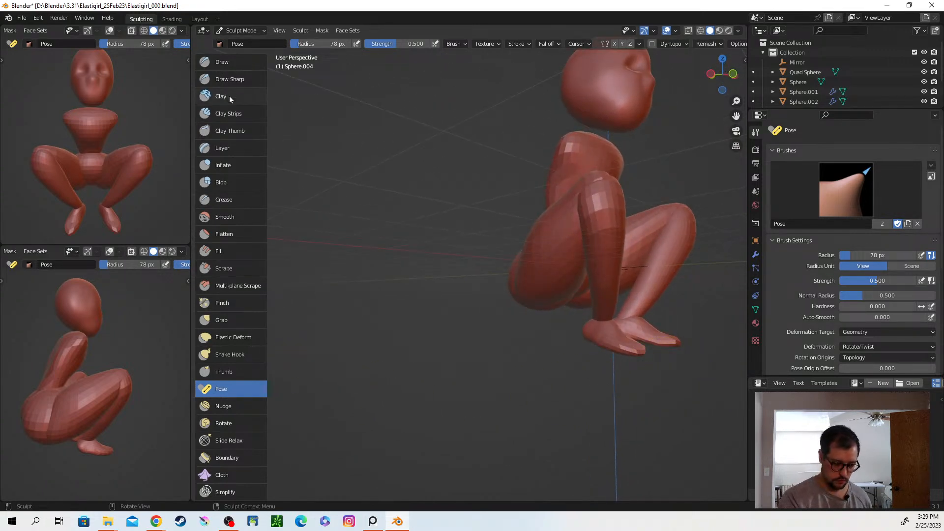
Apply a short stroke to the foot with the Clay Strips brush at a 45 px radius.
left_click(234, 115)
mouse_move(683, 365)
middle_mouse_down()
mouse_move(636, 395)
mouse_move(693, 372)
mouse_move(601, 301)
middle_mouse_up()
key("f")
left_click(664, 372)
key("f")
left_click(664, 363)
mouse_move(650, 352)
middle_mouse_down("ctrl")
mouse_move(652, 300)
mouse_move(650, 315)
middle_mouse_up("ctrl")
mouse_move(643, 310)
left_mouse_down()
mouse_move(645, 328)
mouse_move(637, 296)
mouse_move(648, 311)
left_mouse_up()
mouse_move(648, 311)
middle_mouse_down()
mouse_move(663, 350)
mouse_move(679, 360)
mouse_move(630, 320)
mouse_move(676, 377)
middle_mouse_up()
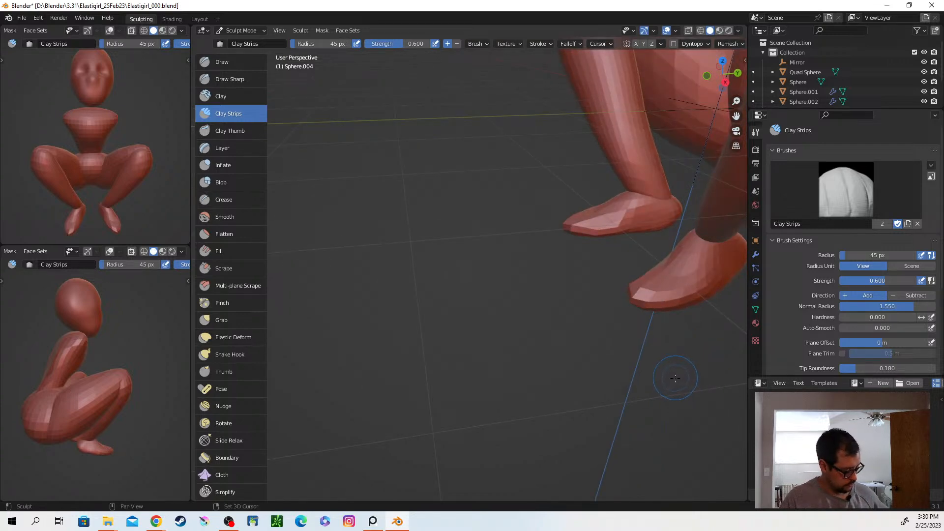
Adjust the foot's voxel size and remesh it into a denser, more even mesh.
key("r")
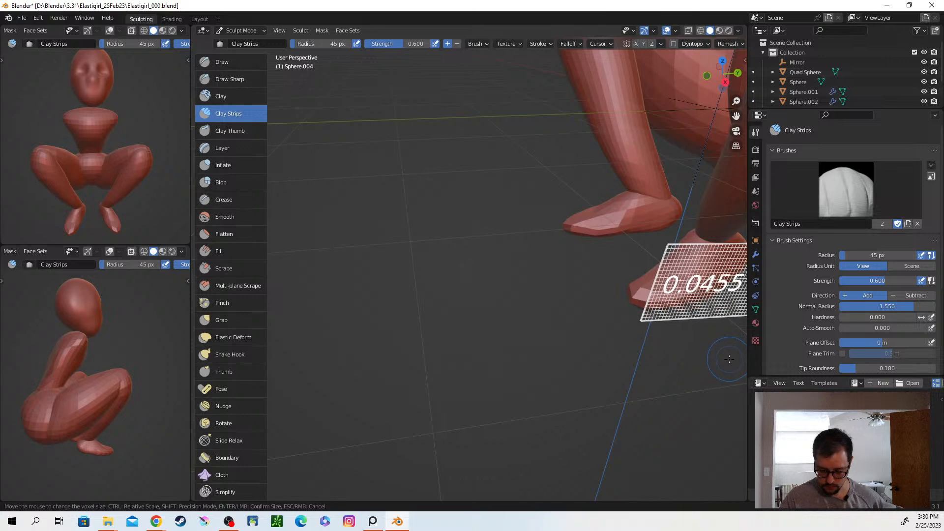
left_click(729, 358)
middle_click_drag(726, 358, 680, 263)
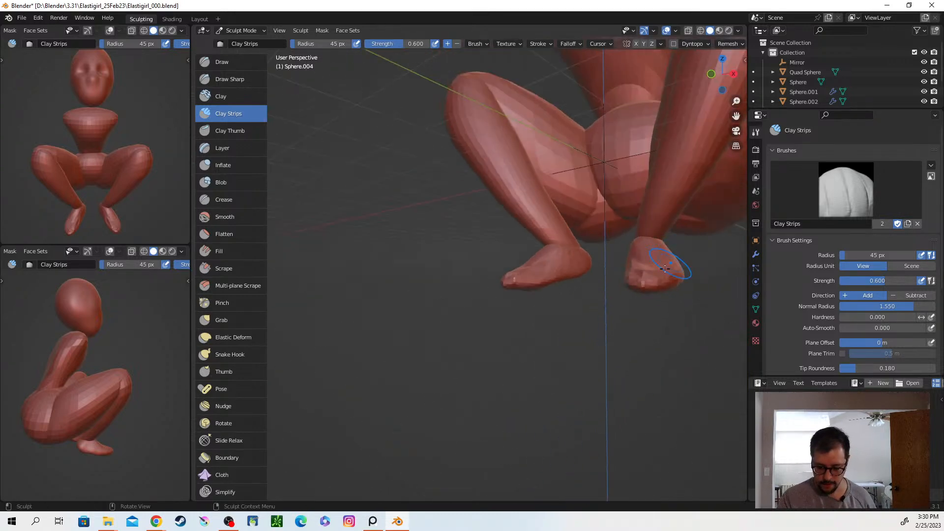
middle_click_drag(638, 327, 529, 284)
Carve the arch into the sole of the foot with the Draw brush.
left_click(233, 66)
mouse_move(678, 276)
middle_mouse_down()
mouse_move(635, 292)
mouse_move(670, 352)
mouse_move(678, 341)
mouse_move(656, 334)
mouse_move(673, 285)
mouse_move(654, 315)
mouse_move(637, 291)
middle_mouse_up()
middle_click_drag(682, 330, 673, 300)
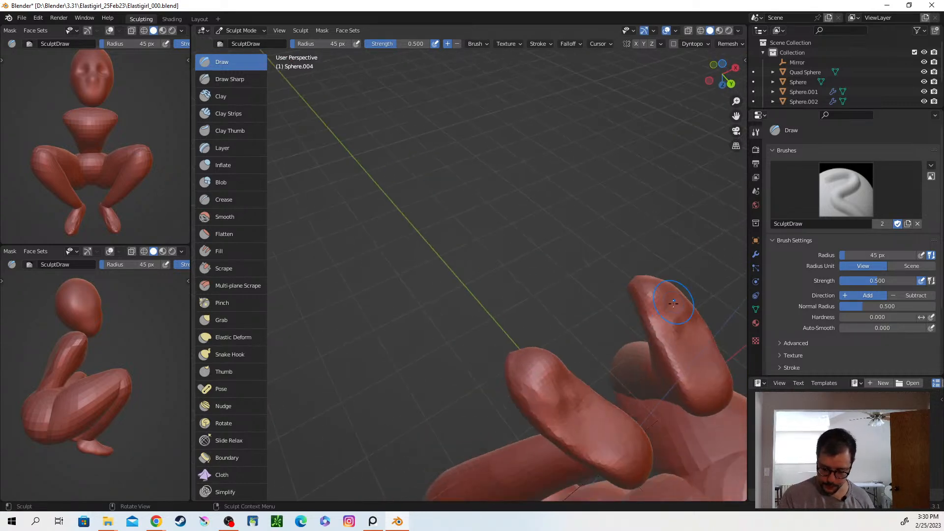
left_click_drag(663, 315, 680, 310)
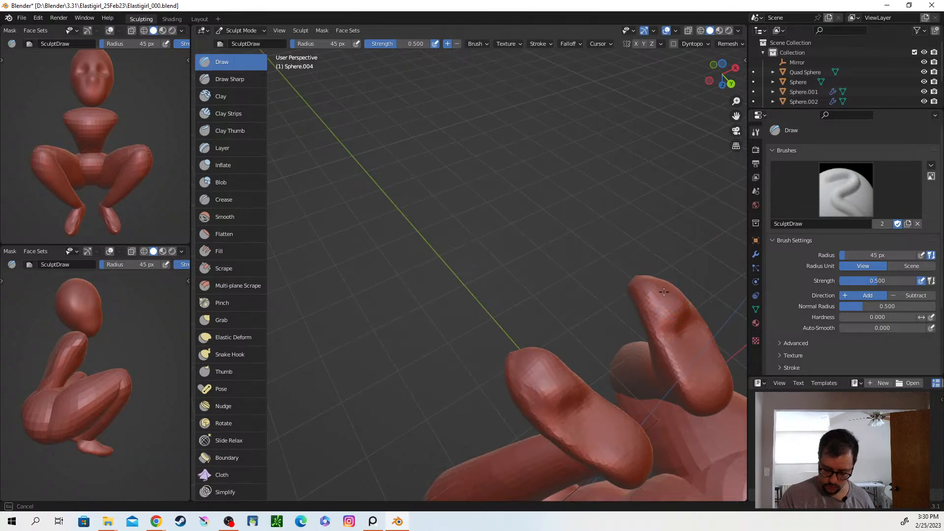
middle_click_drag(669, 311, 649, 289)
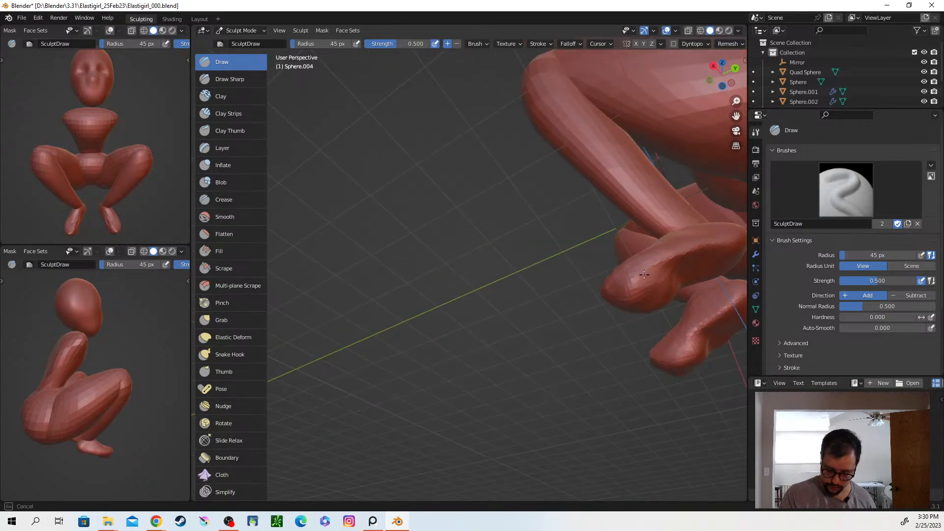
Smooth the upper surface, ankle area and toe end of the foot.
middle_click_drag(659, 288, 638, 299)
mouse_move(589, 225)
left_mouse_down("shift")
mouse_move(590, 258)
mouse_move(619, 193)
left_mouse_up("shift")
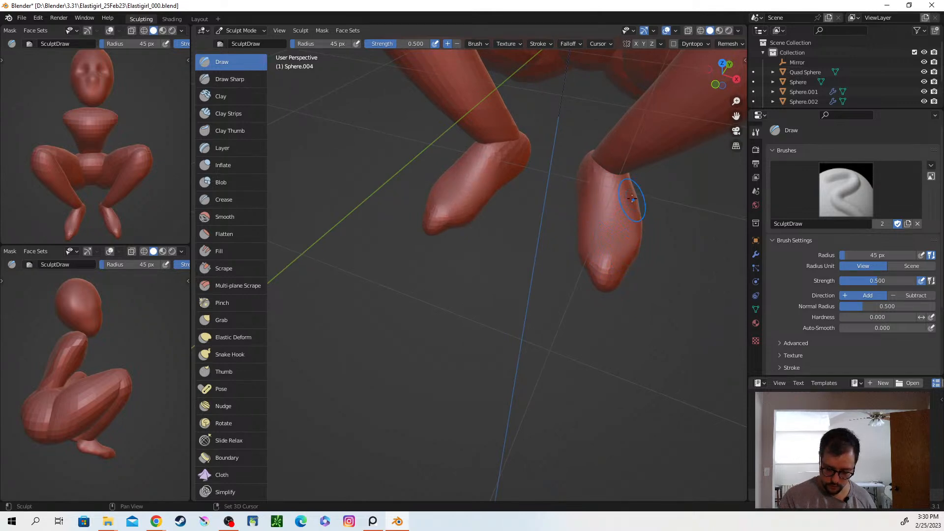
mouse_move(614, 236)
middle_mouse_down()
mouse_move(600, 246)
mouse_move(621, 232)
middle_mouse_up()
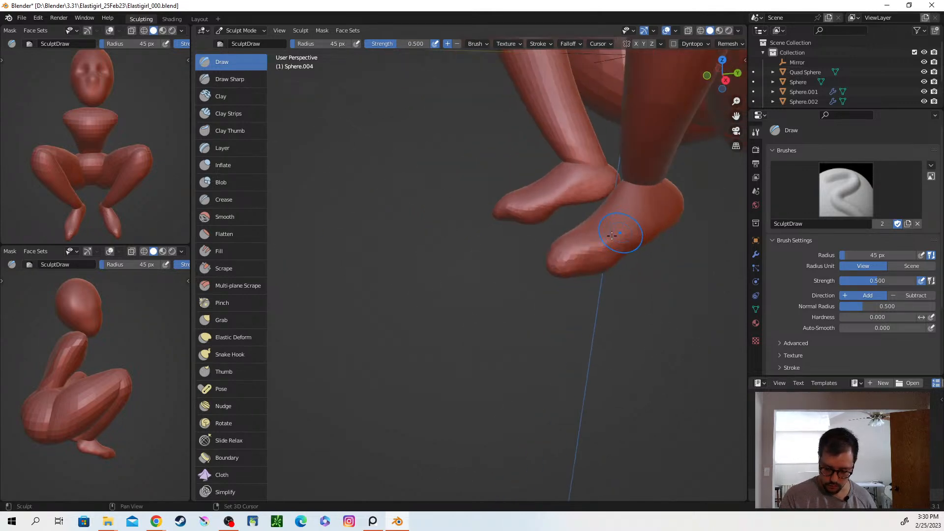
middle_click_drag(551, 250, 576, 270)
mouse_move(576, 269)
left_mouse_down("shift")
mouse_move(585, 266)
mouse_move(560, 269)
left_mouse_up("shift")
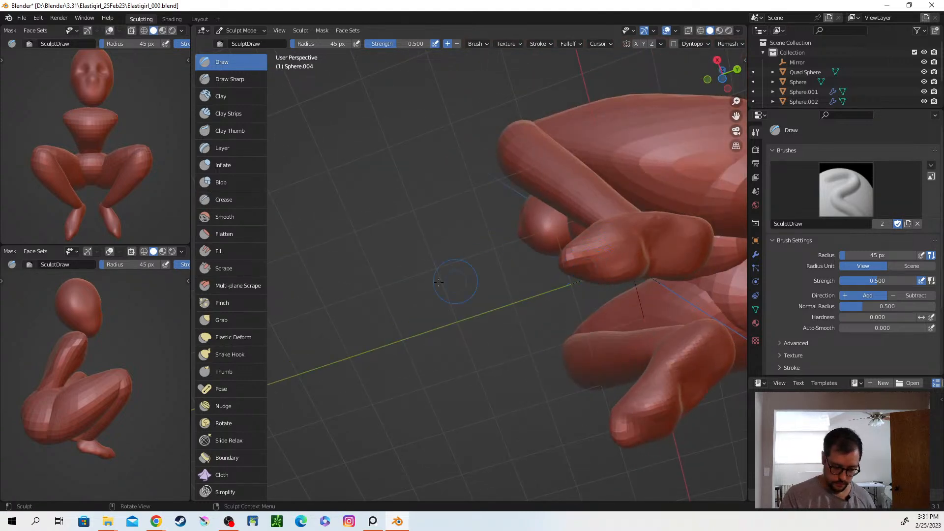
Flatten the sole and toe end of the foot with the Flatten brush at an 88 px radius.
left_click(236, 235)
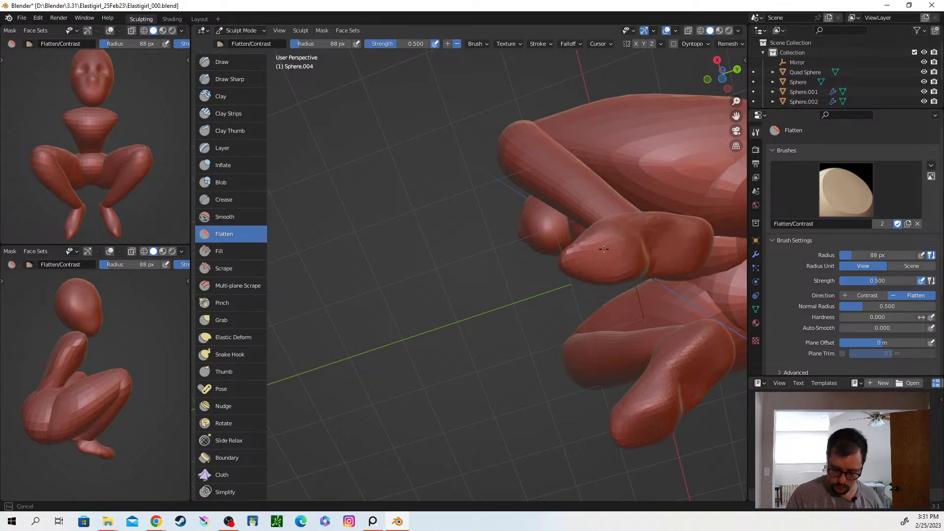
middle_click_drag(605, 257, 591, 244)
left_click_drag(591, 244, 566, 274)
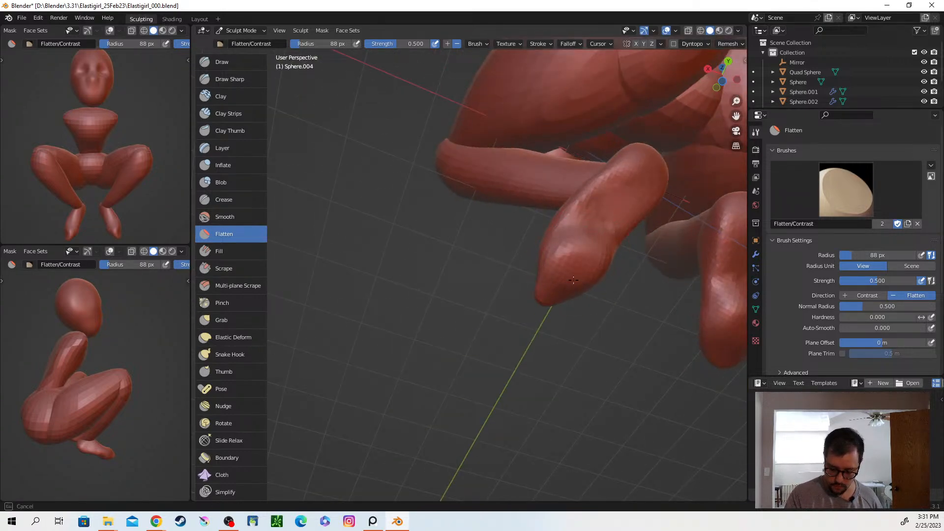
left_click_drag(574, 268, 577, 273)
mouse_move(577, 274)
middle_mouse_down()
mouse_move(632, 369)
mouse_move(609, 295)
mouse_move(585, 258)
middle_mouse_up()
left_click_drag(585, 258, 553, 266)
middle_click_drag(553, 266, 532, 311)
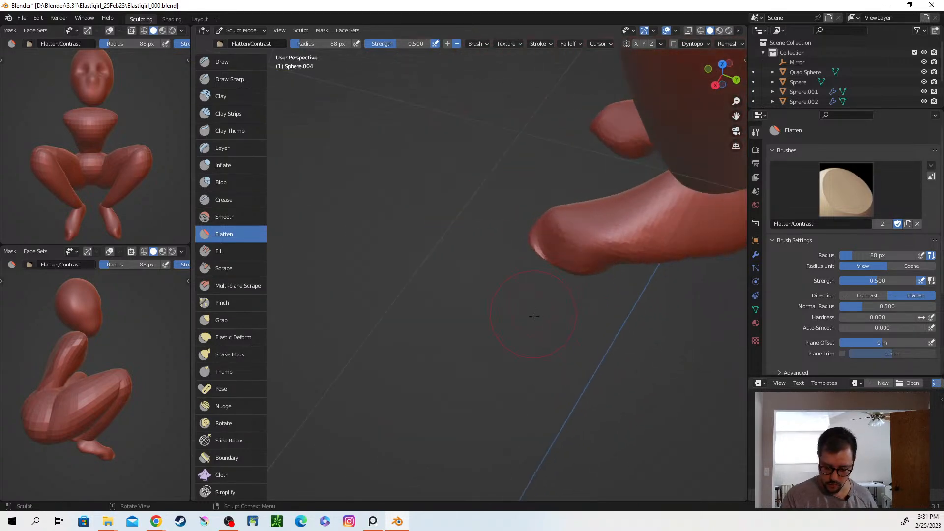
Try to carve into the toe end of the foot with the Draw Sharp brush in Subtract mode at a 25 px radius.
left_click(235, 79)
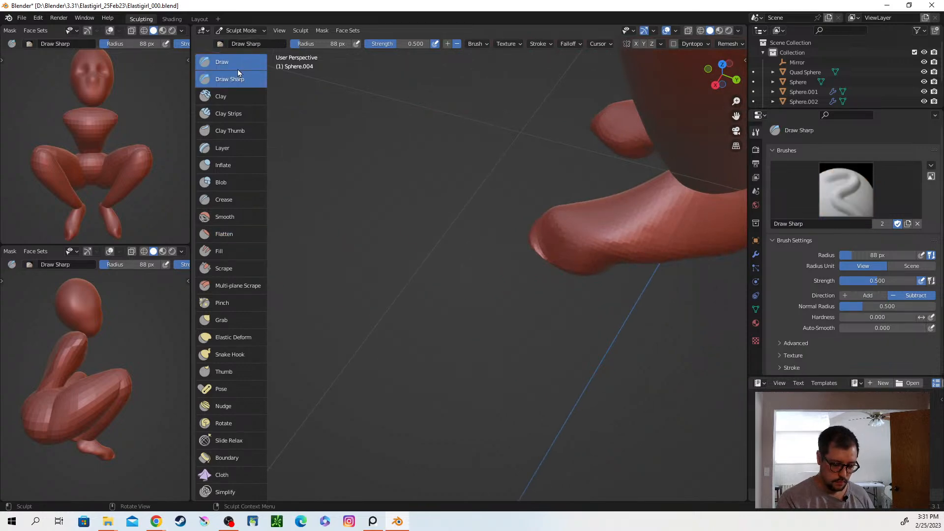
middle_click_drag(515, 266, 536, 246)
left_click_drag(538, 243, 539, 243)
mouse_move(562, 274)
middle_mouse_down()
mouse_move(604, 248)
mouse_move(598, 329)
middle_mouse_up()
left_click_drag(537, 235, 546, 251)
left_click_drag(539, 243, 566, 255)
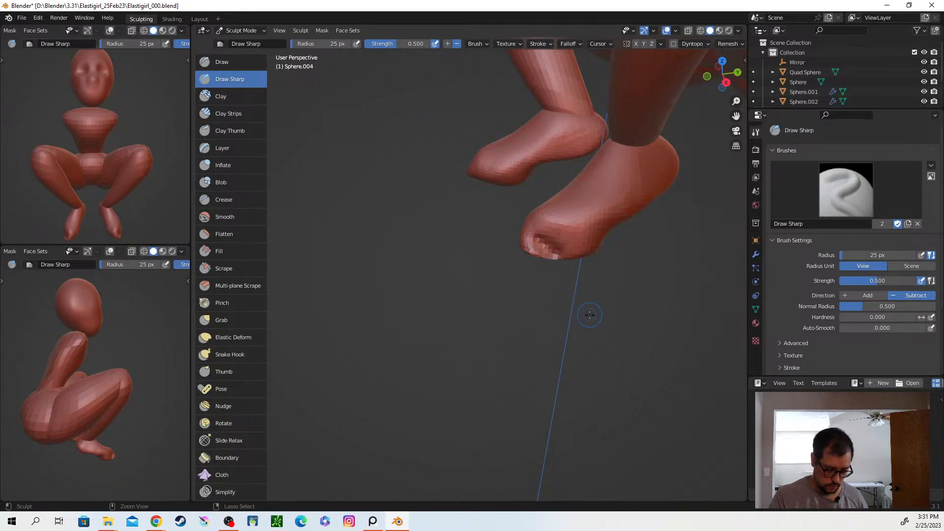
Try a short Draw brush stroke on the toe end at a 42 px radius and undo it.
key("x")
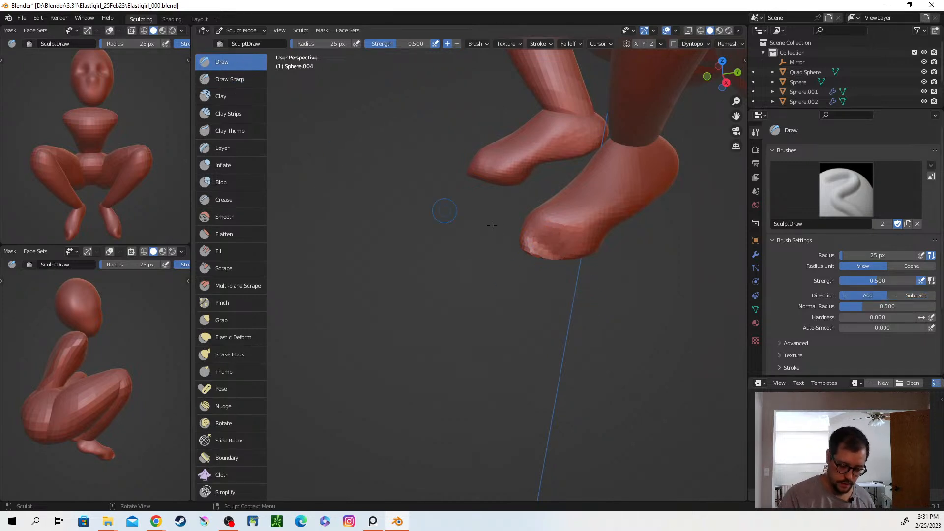
key("f")
left_click(569, 242)
mouse_move(544, 249)
left_mouse_down()
mouse_move(551, 237)
mouse_move(549, 249)
left_mouse_up()
key("ctrl+z")
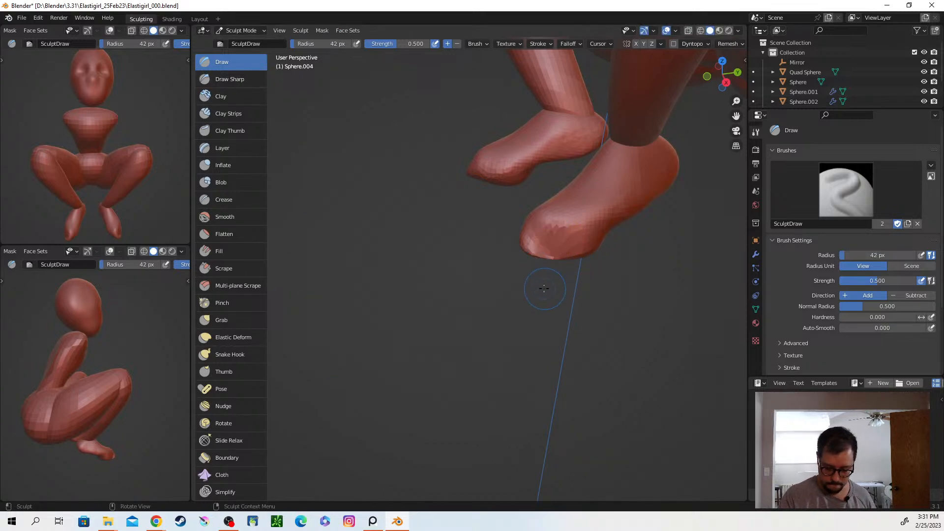
Build up the toe end and the ball under the foot with the Clay Strips brush at a 42 px radius.
left_click(229, 114)
mouse_move(547, 246)
left_mouse_down()
mouse_move(541, 237)
mouse_move(560, 231)
left_mouse_up()
middle_click_drag(594, 237, 581, 267)
key("ctrl+z")
middle_click_drag(578, 280, 552, 247)
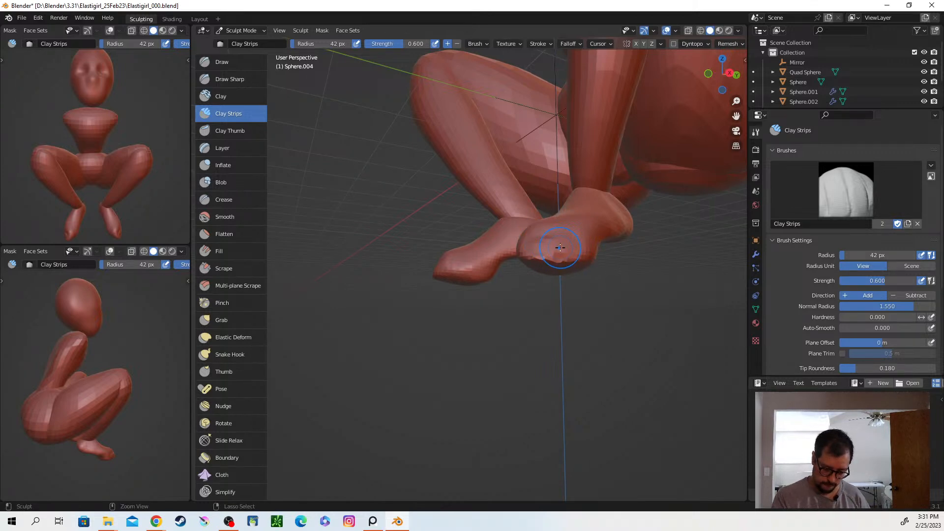
key("ctrl+f")
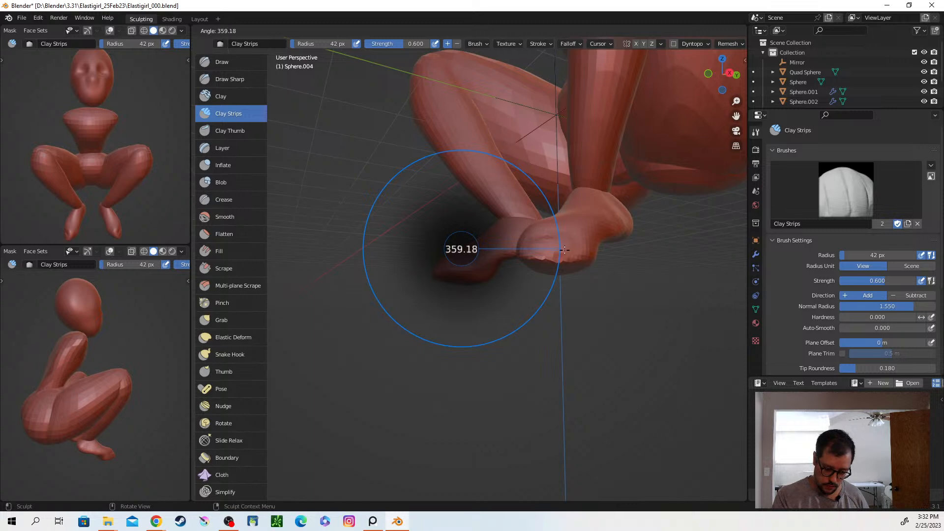
left_click(568, 249)
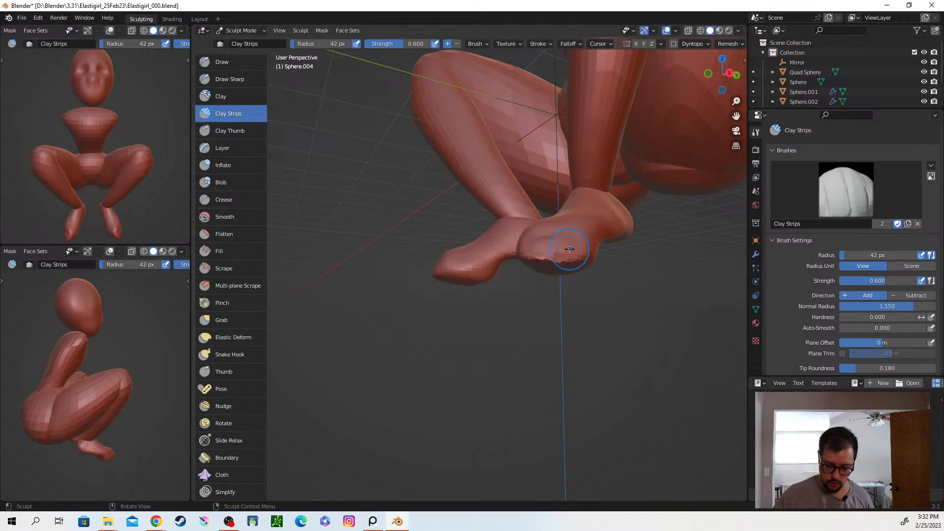
middle_click_drag(589, 273, 576, 251)
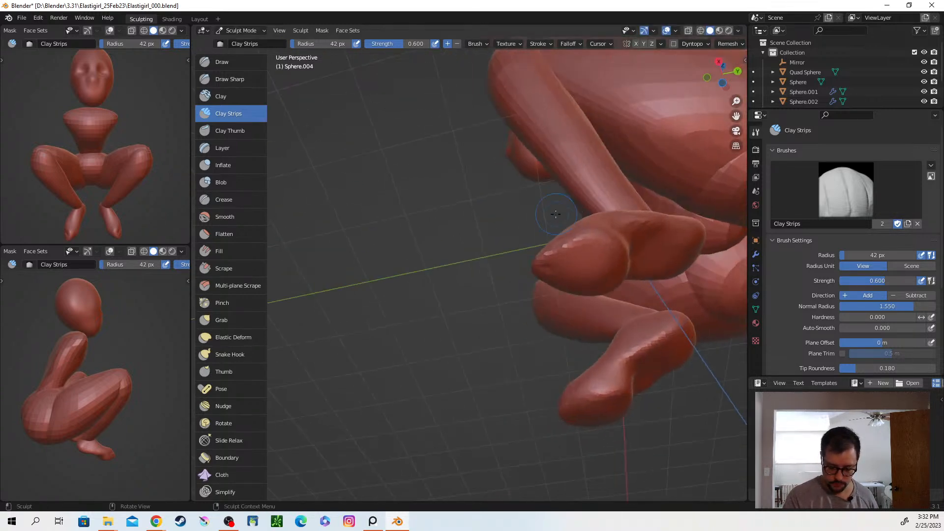
left_click_drag(584, 247, 570, 281)
mouse_move(570, 281)
middle_mouse_down()
mouse_move(613, 333)
mouse_move(605, 324)
mouse_move(631, 308)
middle_mouse_up()
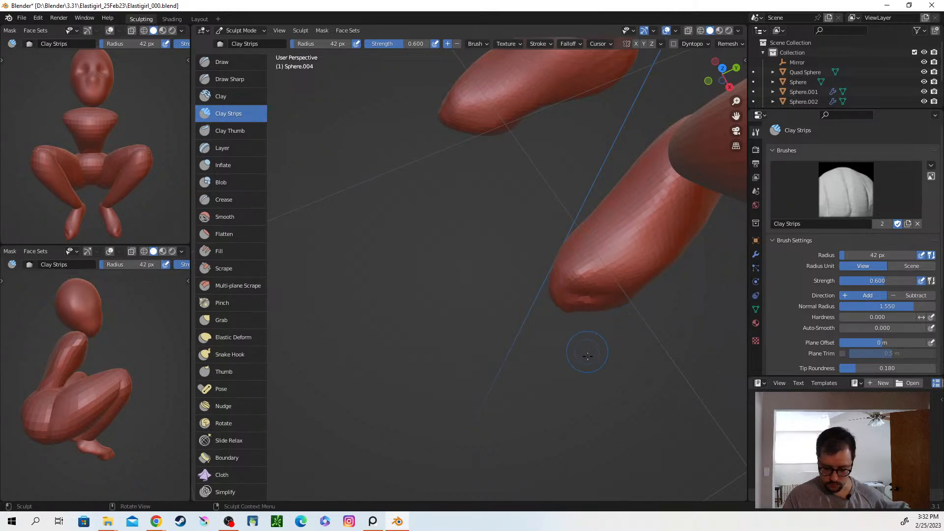
Add clay across the top of the toe end and smooth it into the foot.
middle_click_drag(656, 343, 578, 252)
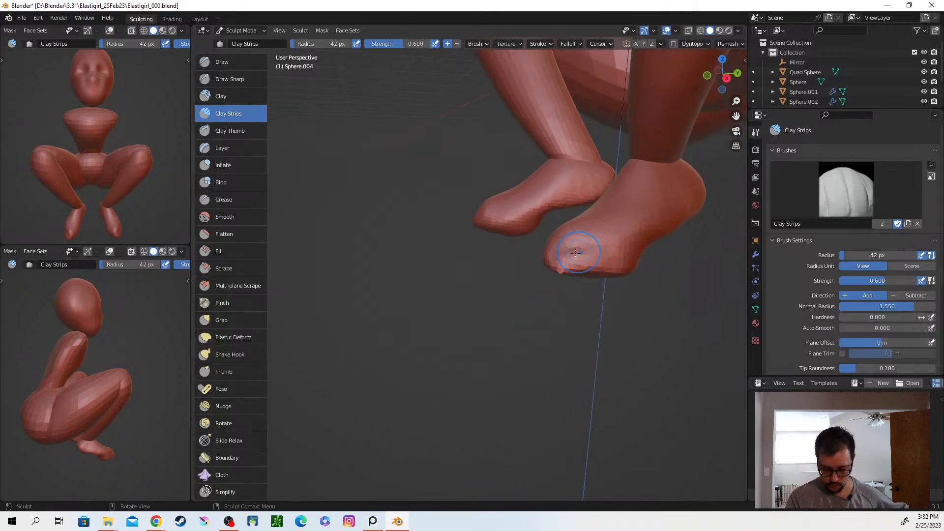
left_click_drag(585, 262, 565, 251)
mouse_move(630, 250)
middle_mouse_down()
mouse_move(665, 352)
mouse_move(584, 390)
mouse_move(582, 408)
mouse_move(522, 259)
middle_mouse_up()
left_click_drag(518, 259, 521, 253, "shift")
mouse_move(561, 249)
middle_mouse_down()
mouse_move(533, 255)
mouse_move(552, 235)
middle_mouse_up()
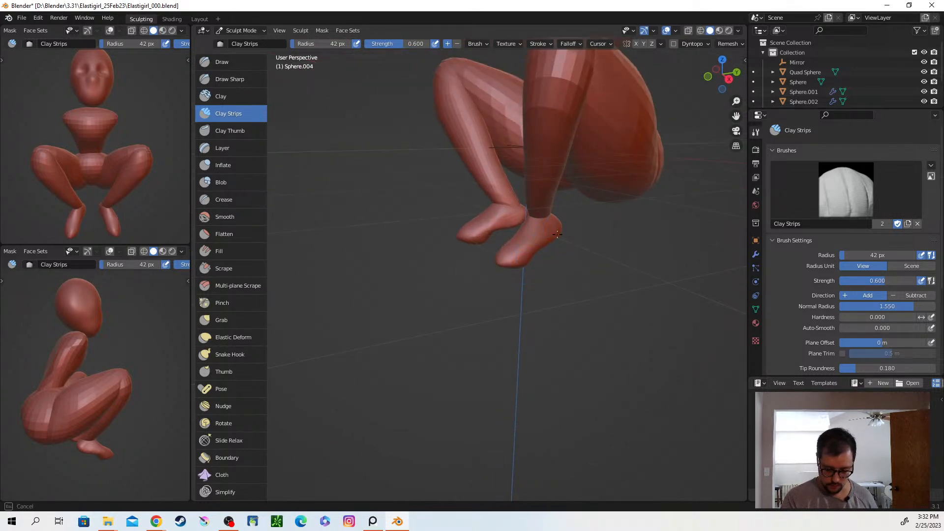
mouse_move(570, 285)
middle_mouse_down()
mouse_move(580, 275)
mouse_move(566, 281)
mouse_move(553, 358)
mouse_move(558, 323)
mouse_move(492, 316)
middle_mouse_up()
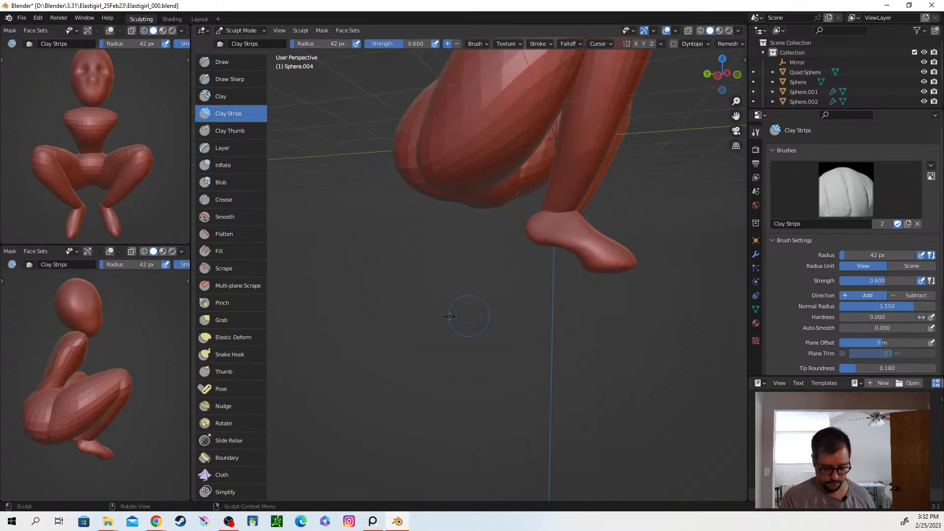
Reshape the ball and toe end of the foot in side view with the Grab brush, enlarging its radius to 70 px.
left_click(237, 320)
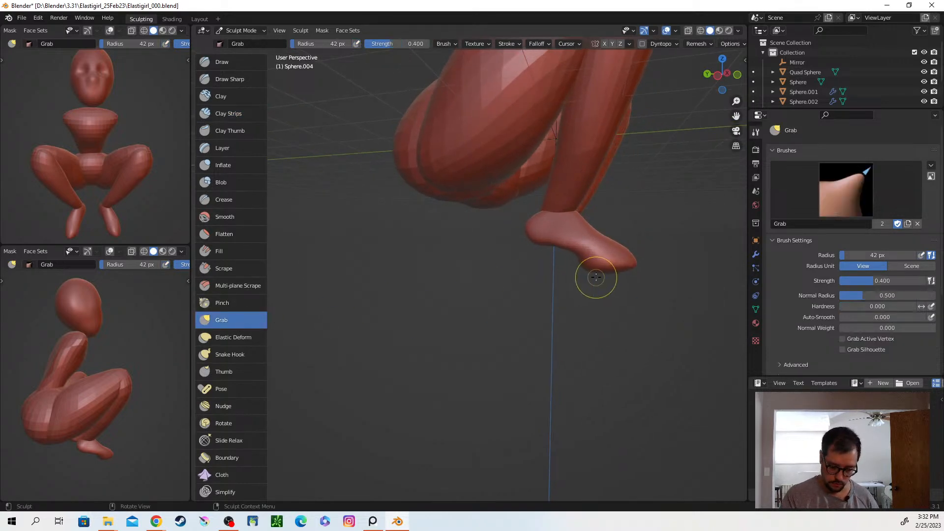
mouse_move(607, 280)
middle_mouse_down()
mouse_move(558, 320)
mouse_move(579, 283)
middle_mouse_up()
mouse_move(578, 283)
left_mouse_down()
mouse_move(588, 263)
mouse_move(556, 262)
left_mouse_up()
mouse_move(555, 261)
middle_mouse_down()
mouse_move(611, 289)
mouse_move(708, 268)
mouse_move(572, 267)
middle_mouse_up()
left_click_drag(573, 267, 560, 268)
middle_click_drag(649, 291, 636, 323)
middle_click_drag(568, 297, 570, 278)
left_click_drag(567, 272, 581, 269)
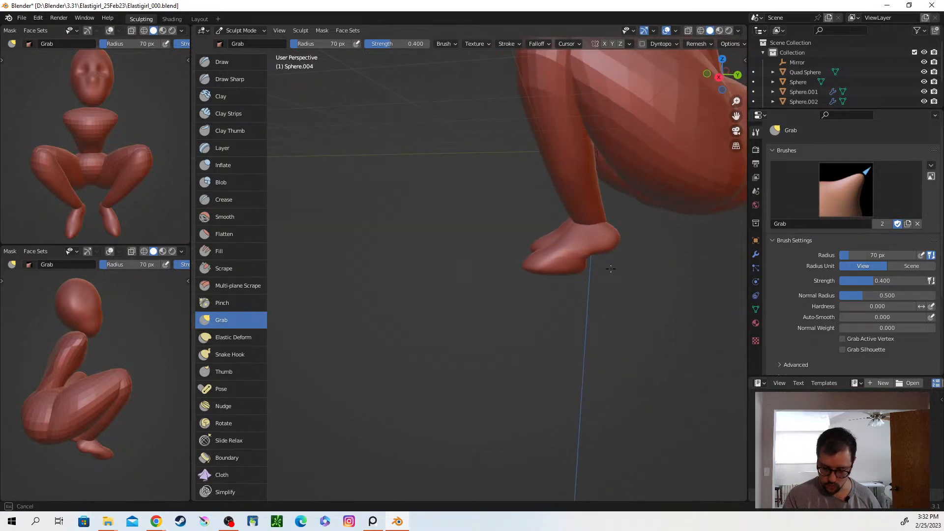
left_click_drag(609, 269, 617, 263)
Refine the underside of the foot between heel and ball with the Grab brush at a 36 px radius.
mouse_move(618, 264)
middle_mouse_down()
mouse_move(625, 270)
mouse_move(607, 254)
mouse_move(625, 256)
mouse_move(631, 245)
middle_mouse_up()
key("f")
left_click(601, 257)
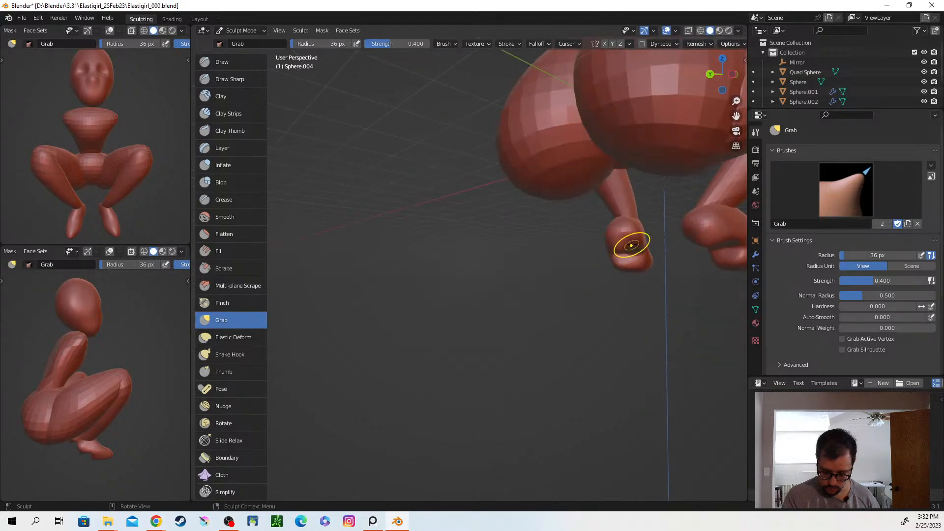
left_click_drag(619, 250, 618, 260)
mouse_move(618, 259)
middle_mouse_down()
mouse_move(601, 250)
mouse_move(658, 276)
mouse_move(629, 261)
middle_mouse_up()
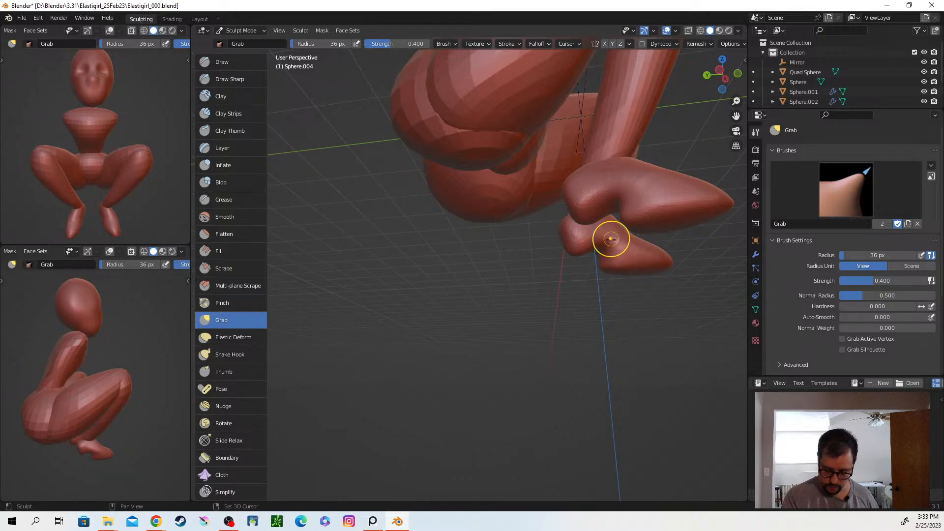
mouse_move(629, 297)
middle_mouse_down()
mouse_move(644, 281)
mouse_move(635, 282)
middle_mouse_up()
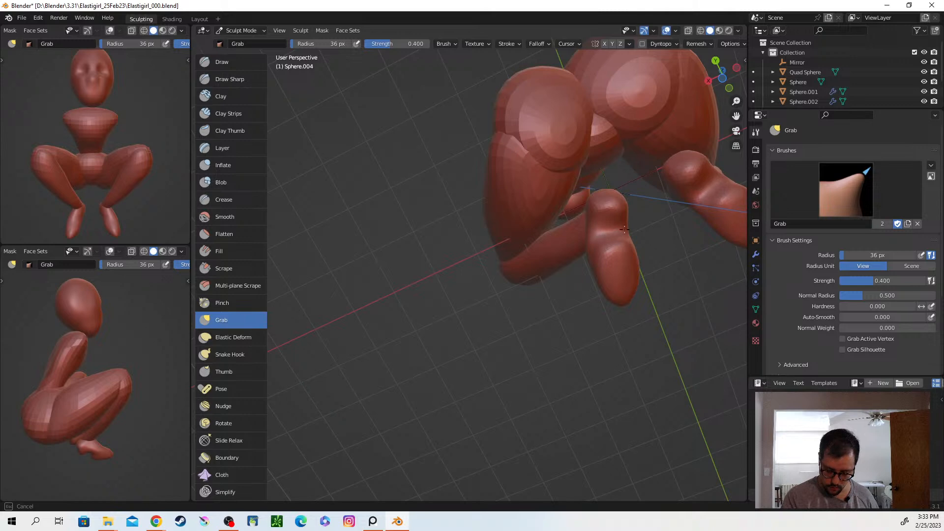
Nudge the inner side of the foot near the heel slightly upward with the Grab brush.
mouse_move(638, 303)
middle_mouse_down()
mouse_move(695, 347)
mouse_move(626, 289)
mouse_move(637, 308)
mouse_move(627, 225)
middle_mouse_up()
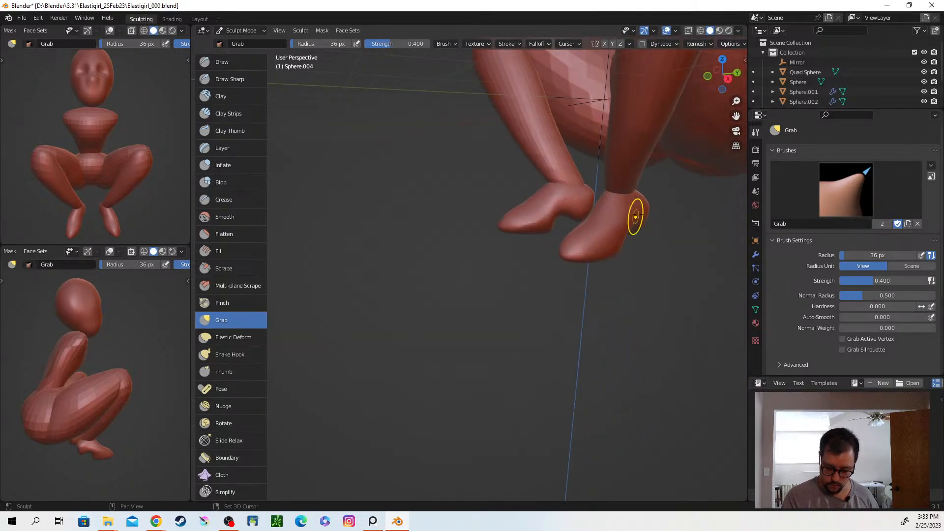
mouse_move(637, 264)
middle_mouse_down()
mouse_move(610, 261)
mouse_move(642, 240)
middle_mouse_up()
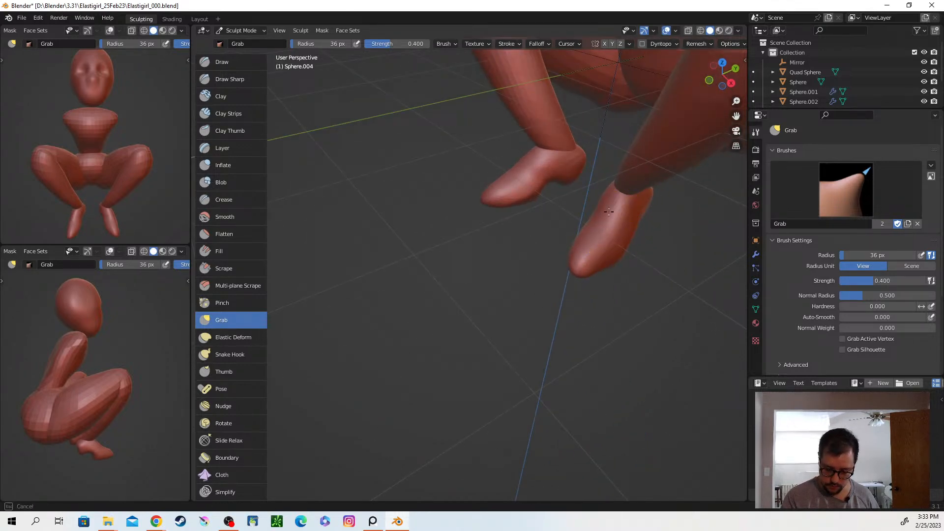
middle_click_drag(586, 301, 649, 274)
left_click_drag(560, 225, 559, 220)
middle_click_drag(614, 289, 633, 263)
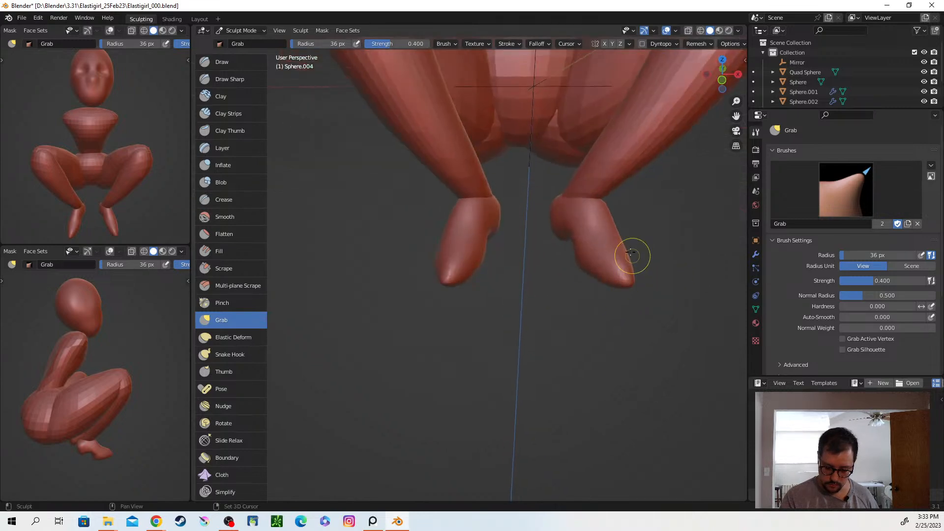
Pull the toe tip inward and slightly forward with the Grab brush at a 69 px radius.
middle_click_drag(634, 305, 614, 309)
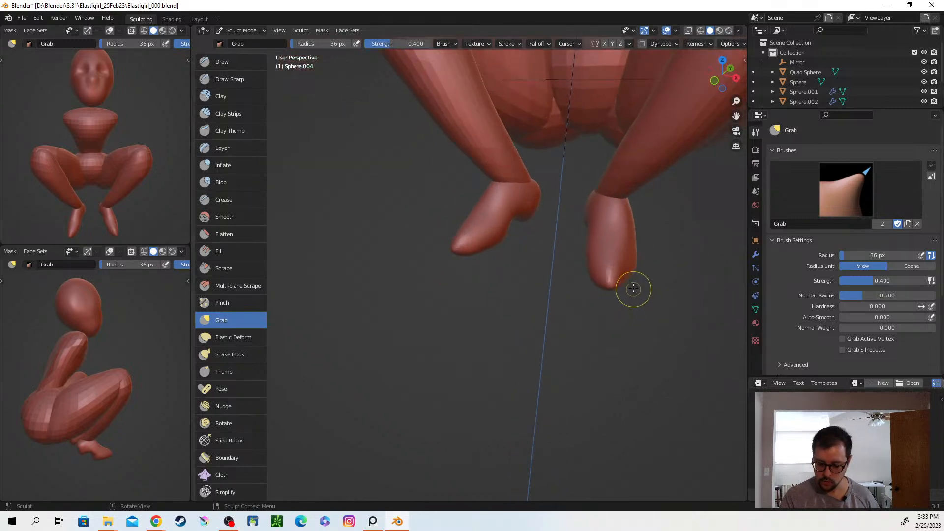
key("f")
left_click(617, 317)
left_click_drag(606, 285, 598, 287)
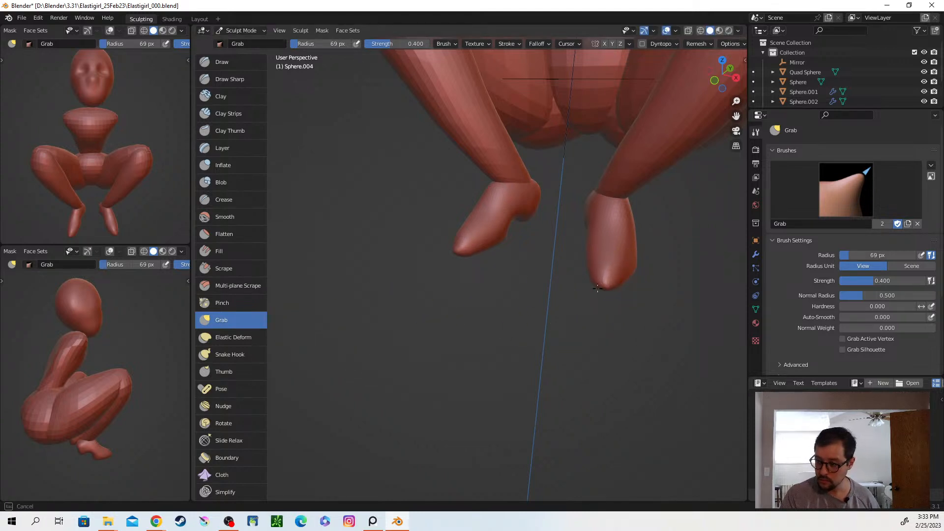
left_click_drag(610, 284, 609, 291)
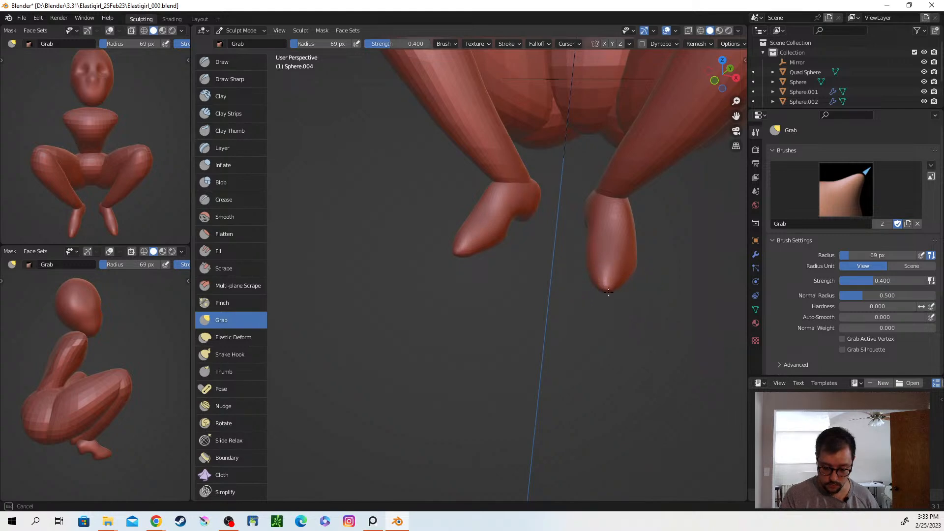
Lift and shape the arch and heel area of the foot with several Grab strokes.
mouse_move(638, 294)
middle_mouse_down()
mouse_move(621, 270)
mouse_move(697, 282)
mouse_move(686, 278)
middle_mouse_up()
left_click_drag(658, 253, 661, 228)
left_click_drag(666, 227, 661, 216)
mouse_move(662, 216)
left_mouse_down()
mouse_move(673, 202)
mouse_move(666, 221)
left_mouse_up()
mouse_move(584, 266)
middle_mouse_down()
mouse_move(665, 288)
mouse_move(710, 278)
middle_mouse_up()
mouse_move(679, 229)
left_mouse_down()
mouse_move(652, 236)
mouse_move(670, 221)
left_mouse_up()
middle_click_drag(687, 299, 552, 314)
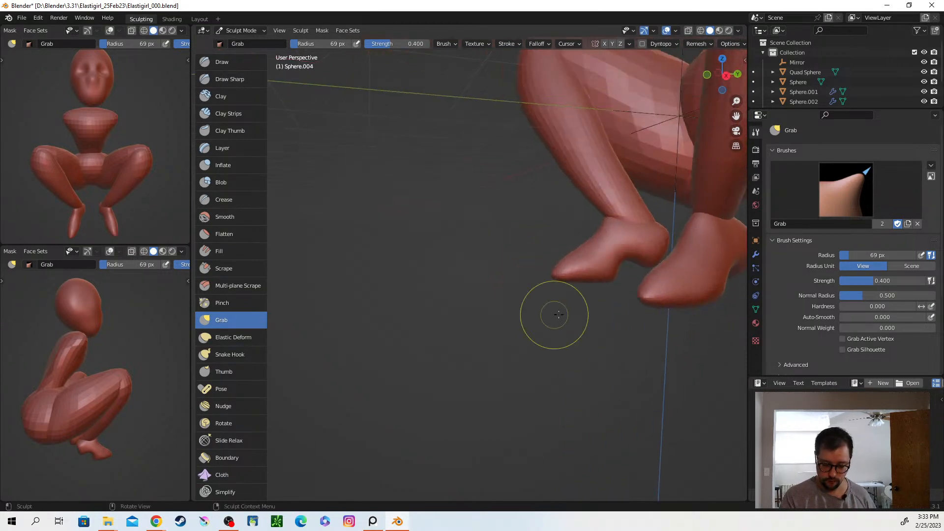
Adjust the heel's shape from behind with the Grab brush, setting its radius to 145 px and finally 76 px.
middle_click_drag(687, 298, 509, 304)
left_click_drag(491, 225, 490, 232)
key("f")
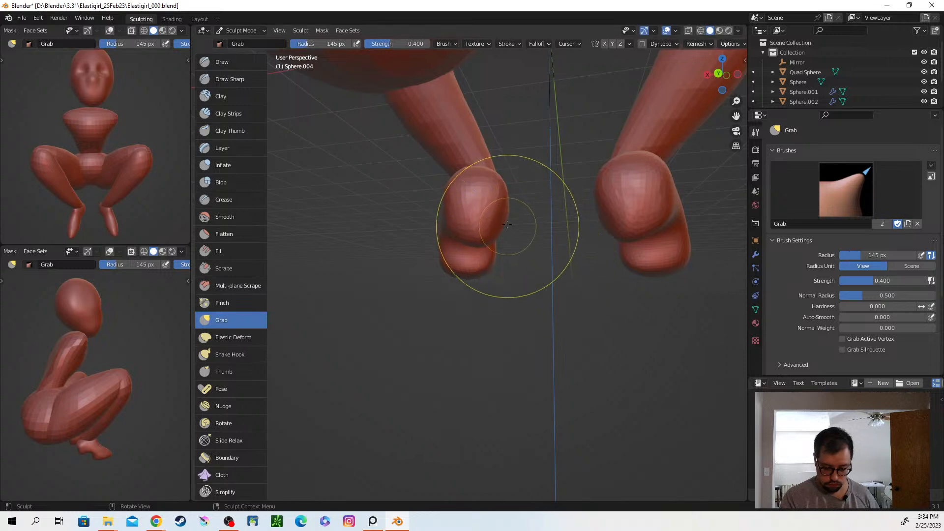
left_click(489, 221)
middle_click_drag(515, 211, 501, 212)
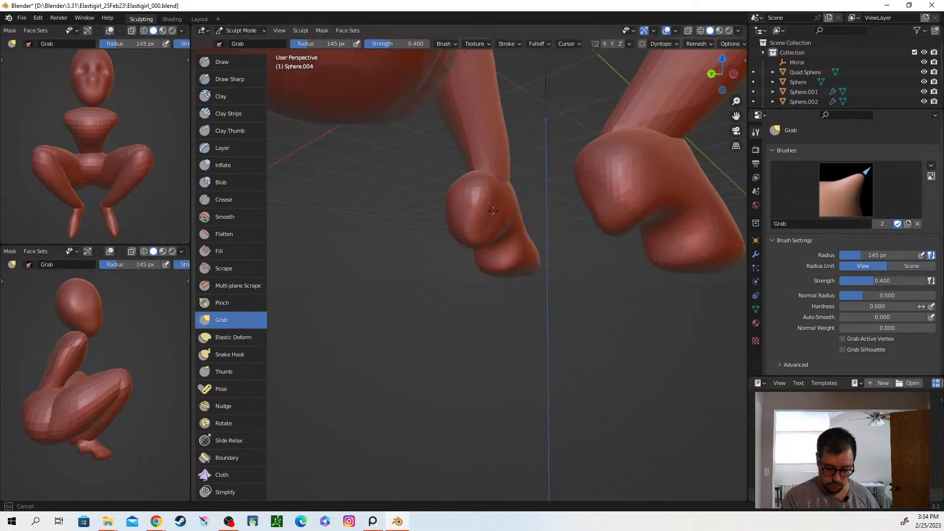
key("f")
left_click(495, 228)
key("f")
left_click(498, 224)
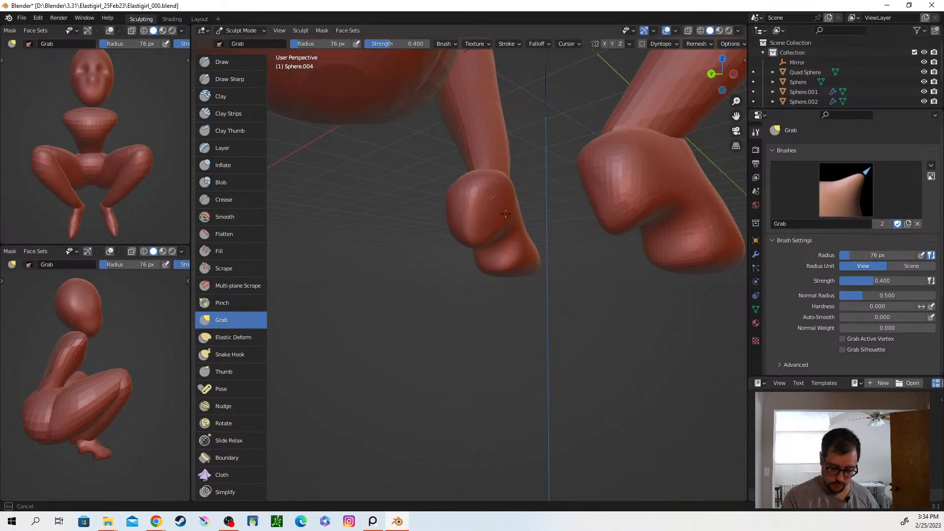
mouse_move(505, 202)
middle_mouse_down()
mouse_move(526, 257)
mouse_move(485, 234)
middle_mouse_up()
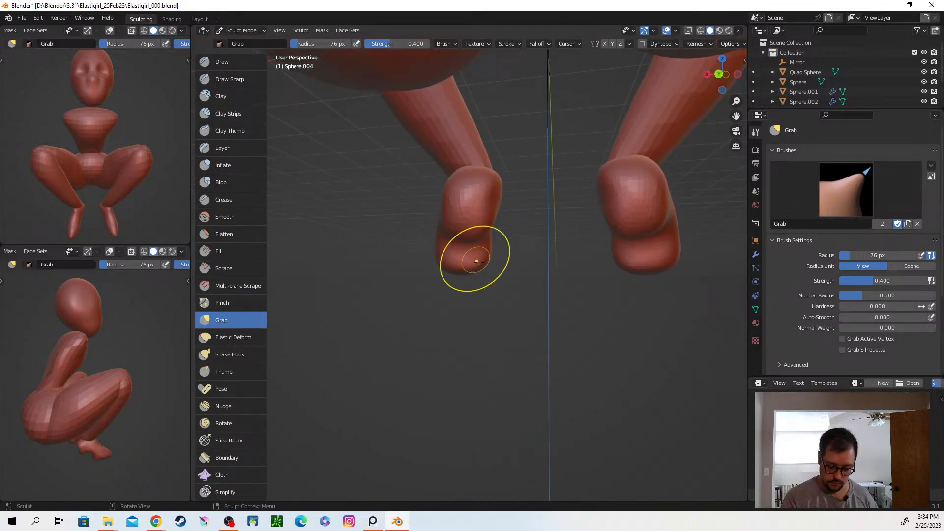
Pull the back of the heel up toward the ankle with the resized Grab brush.
middle_click_drag(473, 253, 592, 297)
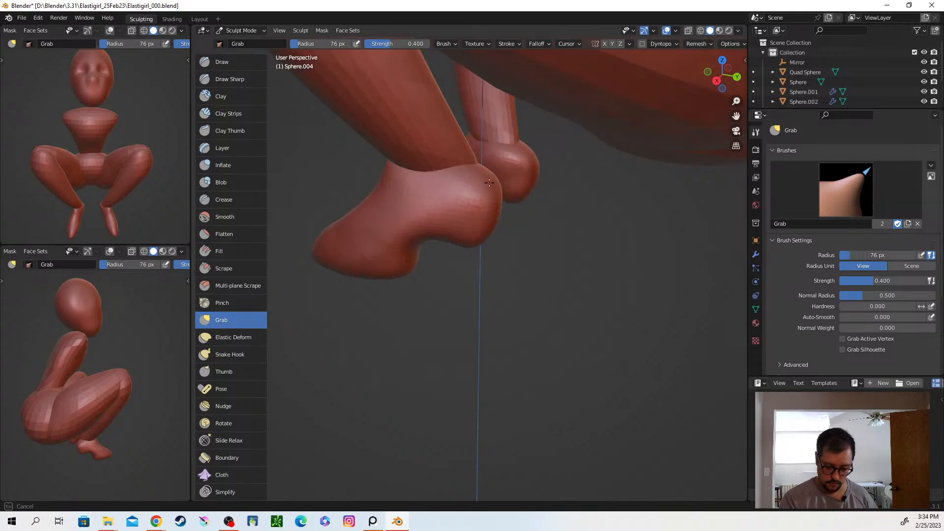
key("f")
left_click(489, 183)
mouse_move(483, 161)
middle_mouse_down()
mouse_move(449, 211)
mouse_move(480, 155)
middle_mouse_up()
middle_click_drag(513, 182, 462, 168)
left_click_drag(453, 170, 450, 164)
Resize the Grab brush to 105 px and finally 46 px, and examine the feet and legs from several angles.
mouse_move(536, 212)
middle_mouse_down()
mouse_move(487, 246)
mouse_move(532, 238)
mouse_move(541, 262)
mouse_move(518, 267)
mouse_move(481, 322)
mouse_move(480, 302)
mouse_move(541, 305)
mouse_move(532, 344)
mouse_move(477, 323)
mouse_move(610, 338)
mouse_move(595, 337)
mouse_move(579, 363)
mouse_move(628, 330)
mouse_move(617, 344)
middle_mouse_up()
key("f")
left_click(572, 368)
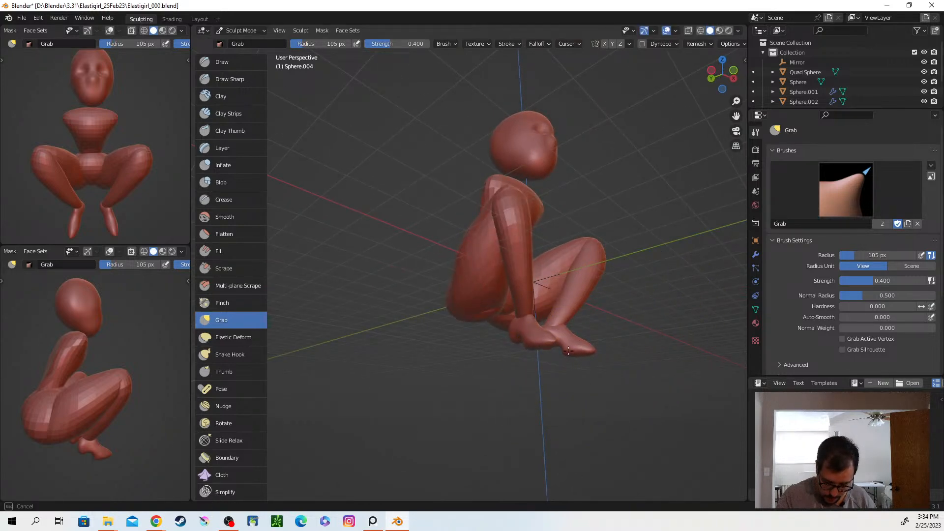
key("f")
left_click(544, 382)
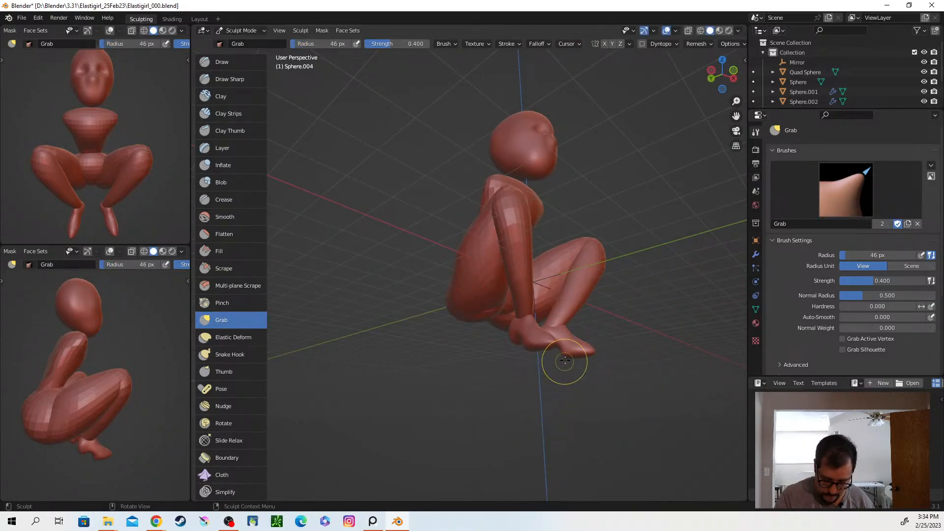
middle_click_drag(592, 362, 614, 385)
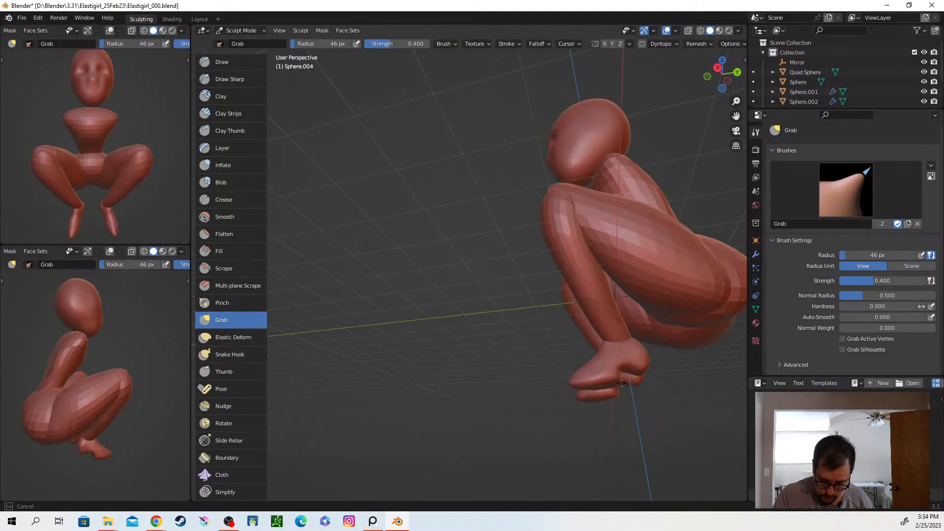
mouse_move(599, 385)
middle_mouse_down()
mouse_move(605, 464)
mouse_move(603, 367)
mouse_move(632, 407)
mouse_move(622, 412)
middle_mouse_up()
middle_click_drag(619, 346, 580, 386)
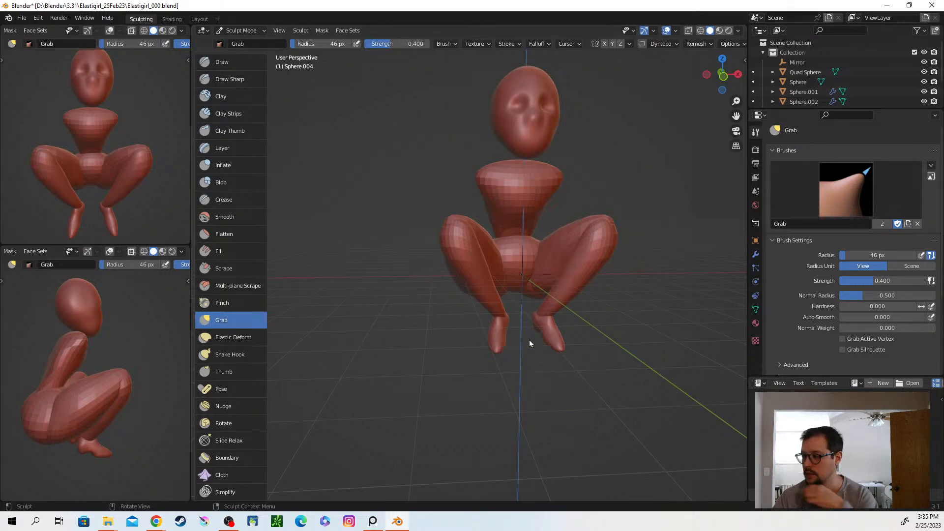
mouse_move(509, 373)
middle_mouse_down()
mouse_move(652, 343)
mouse_move(561, 357)
mouse_move(557, 373)
middle_mouse_up()
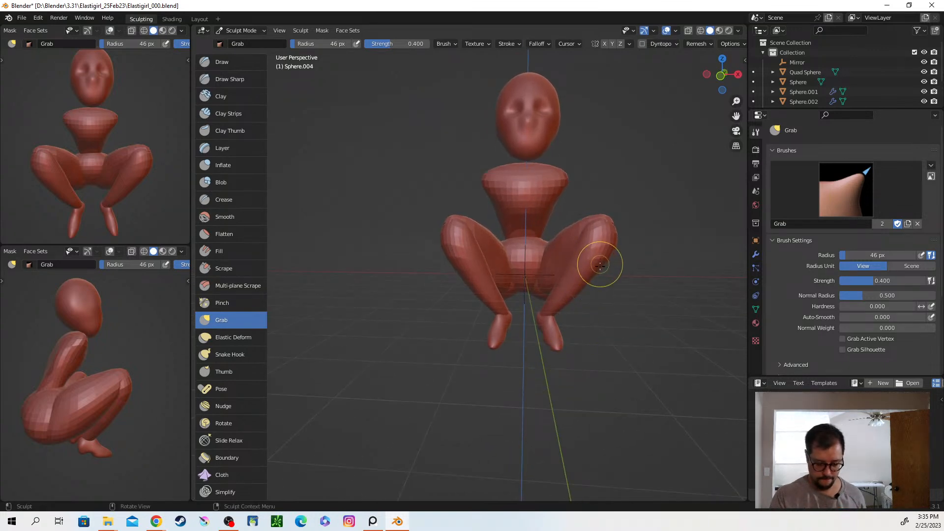
Choose the Pose brush, switch sculpting to the lower legs, and set the brush radius to 158 px.
left_click(244, 392)
key("alt+q")
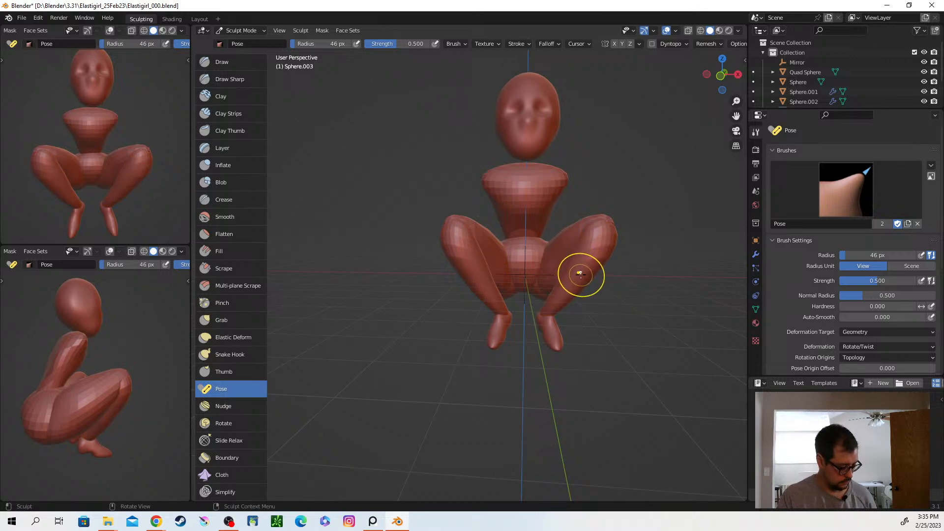
key("f")
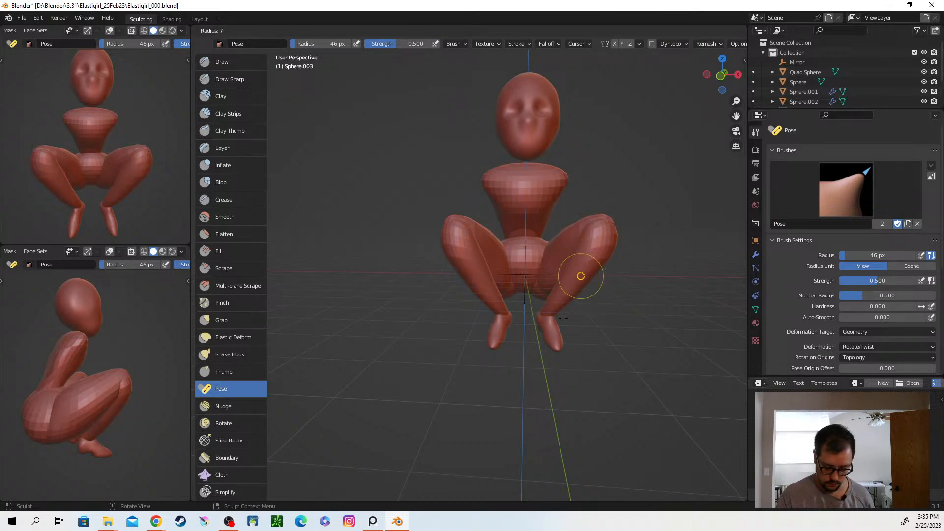
left_click(612, 277)
key("f")
left_click(571, 316)
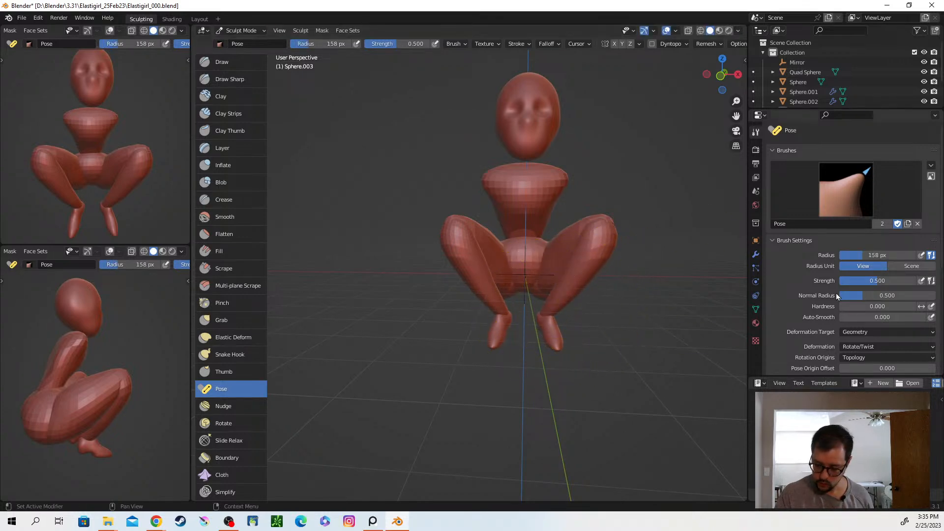
scroll(813, 279, "down", 3)
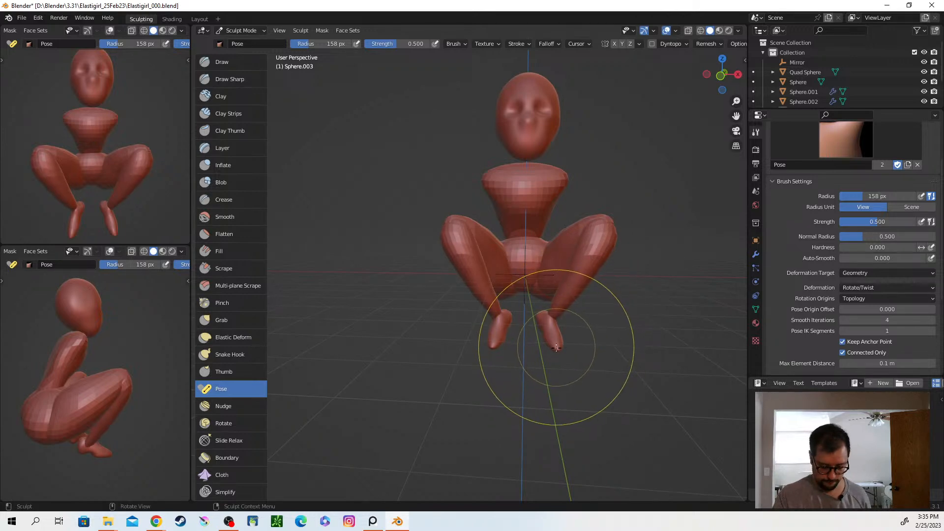
Switch to Object Mode, select the mirrored feet, and move them outward and down relative to the ankles.
middle_click_drag(557, 353, 581, 359)
key("ctrl+Tab")
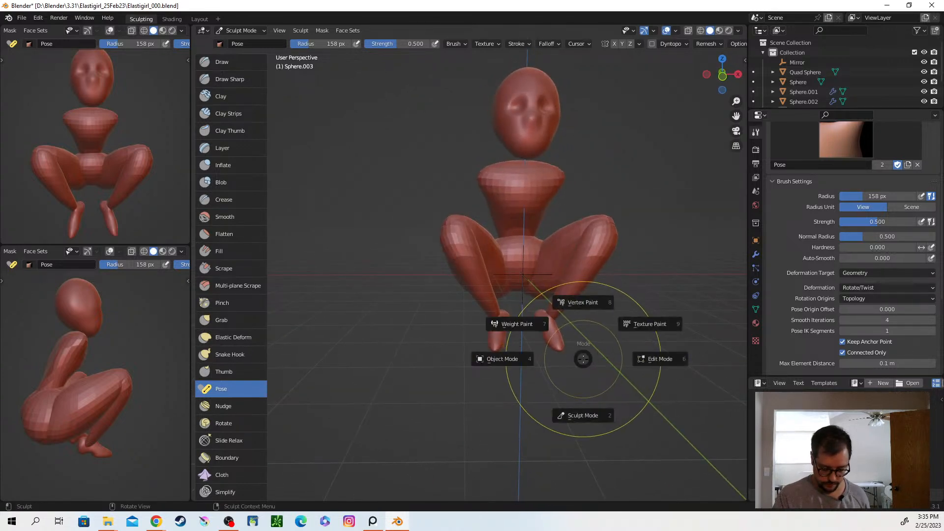
left_click(562, 359)
left_click(553, 349)
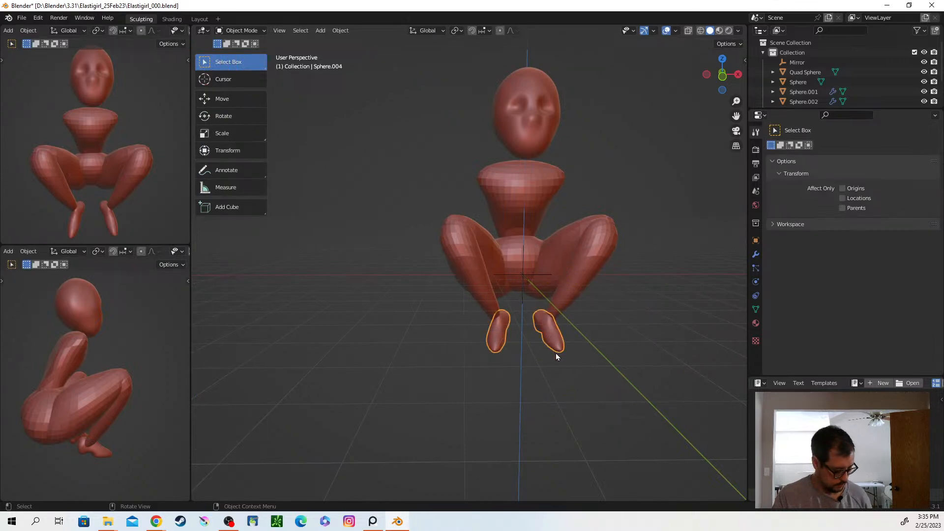
key("g")
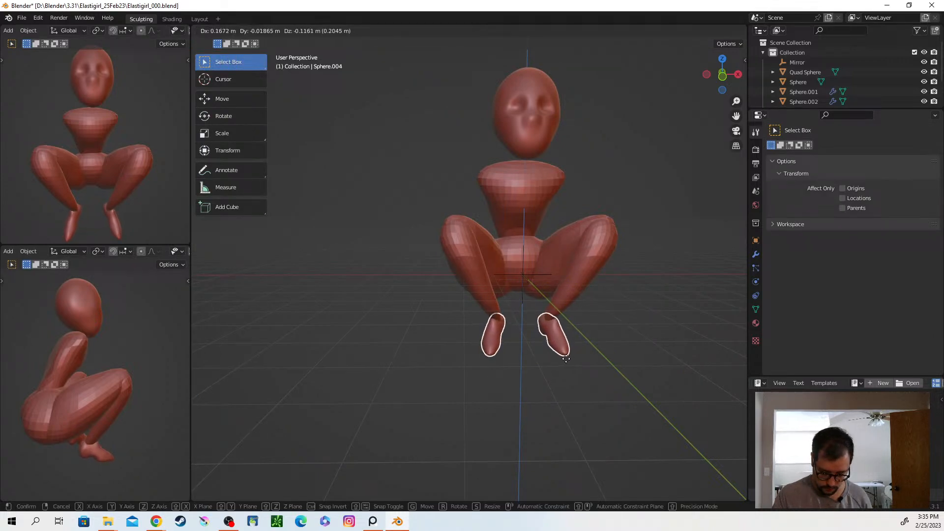
left_click(566, 359)
middle_click_drag(568, 361, 642, 365)
key("g")
left_click(576, 372)
key("g")
left_click(569, 347)
Refine the feet's position at the ankle joints with several small moves from a closer three-quarter view.
middle_click_drag(570, 348, 597, 377)
scroll(584, 372, "up", 3)
key("g")
left_click(582, 367)
key("g")
left_click(596, 378)
key("g")
left_click(604, 377)
key("g")
left_click(605, 377)
Return to Sculpt Mode and examine how the feet line up with the legs from the front and side.
middle_click_drag(644, 369, 636, 390)
key("ctrl+Tab")
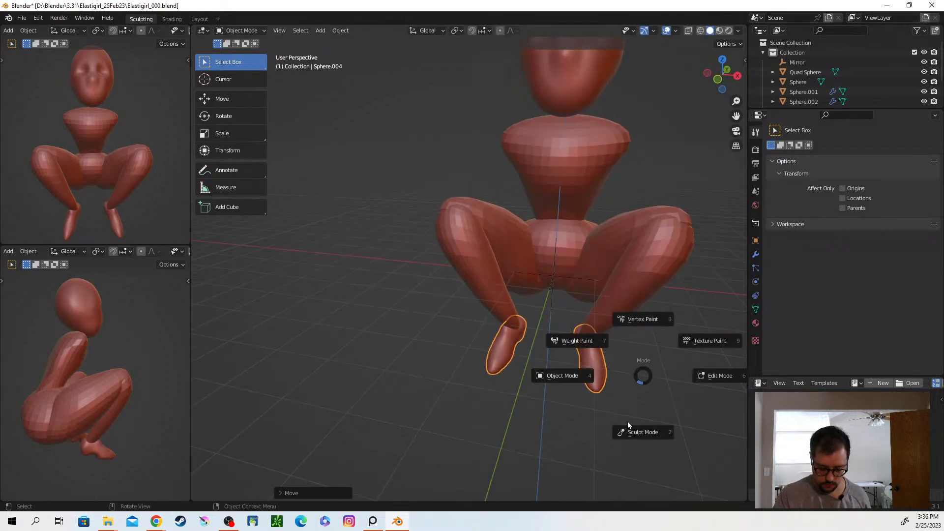
left_click(640, 431)
scroll(583, 367, "down", 4)
middle_click_drag(583, 368, 553, 372)
scroll(553, 351, "up", 2)
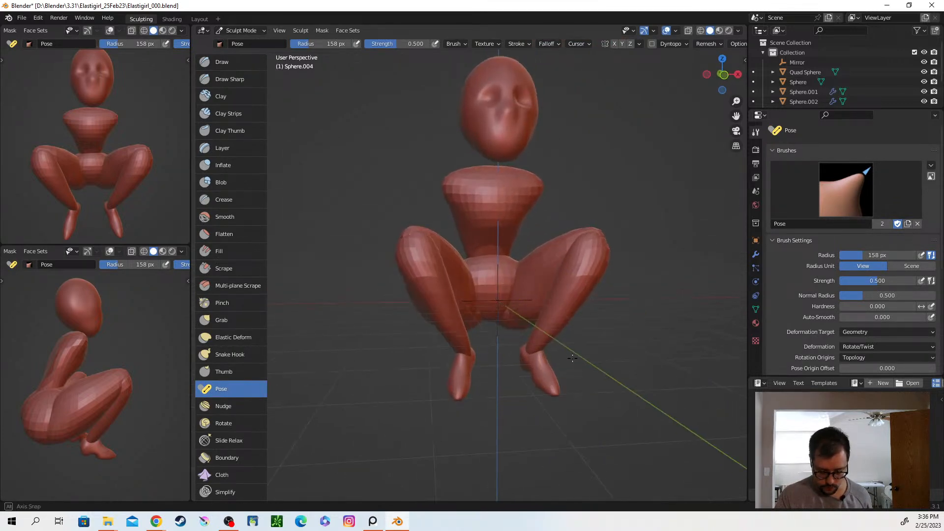
middle_click_drag(558, 359, 563, 366)
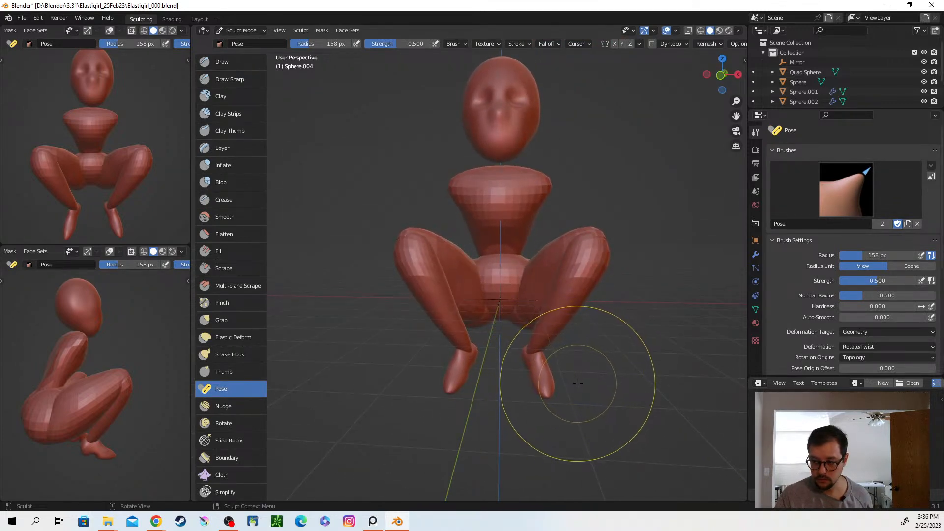
middle_click_drag(571, 386, 570, 399)
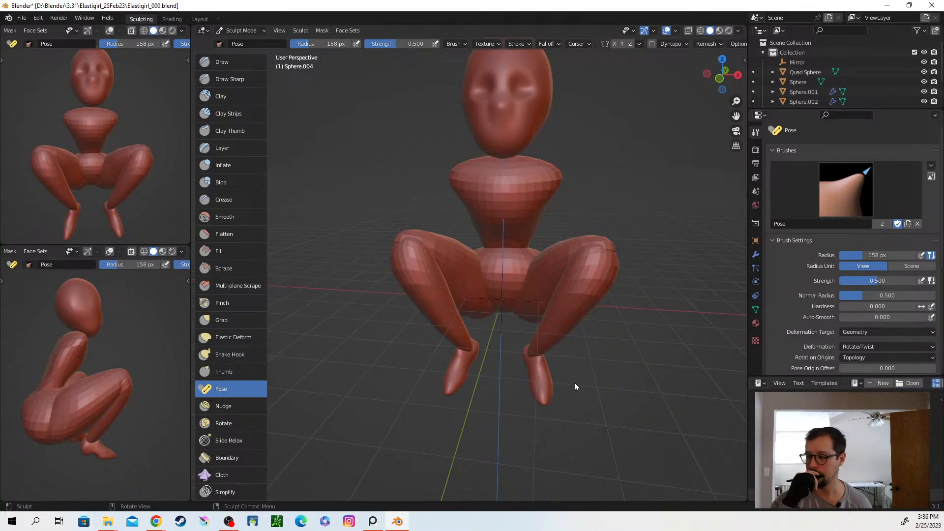
middle_click_drag(576, 387, 596, 315)
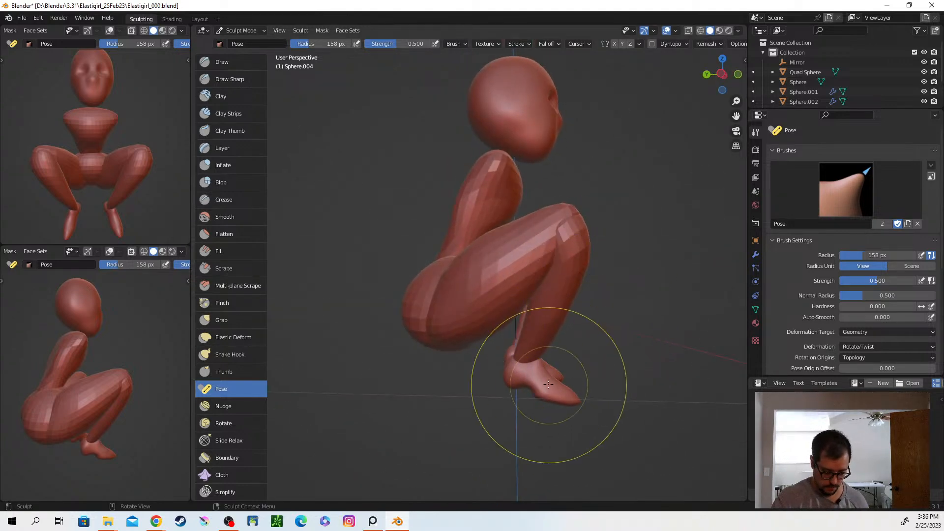
Select the thighs, lower legs and feet in Object Mode and move them slightly backward together.
key("ctrl+Tab")
left_click(487, 314)
left_click(529, 258)
left_click(533, 376, "shift")
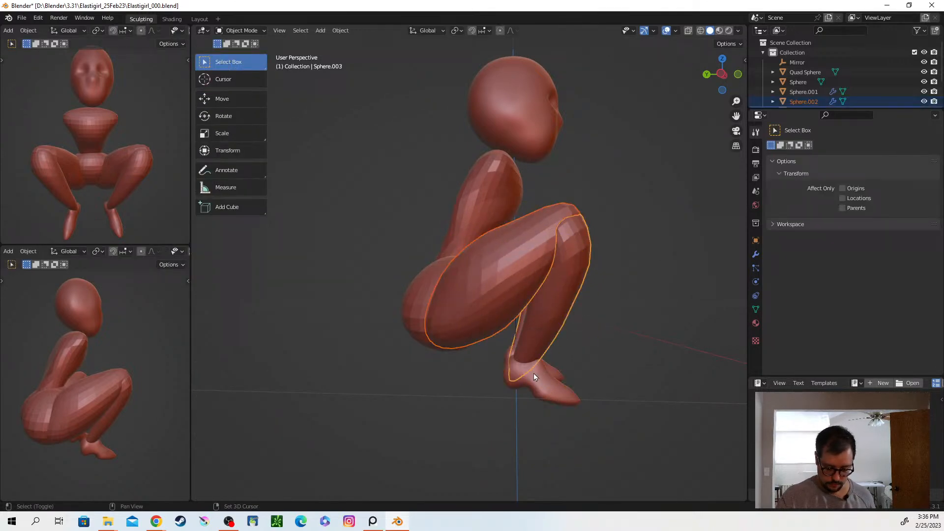
key("g")
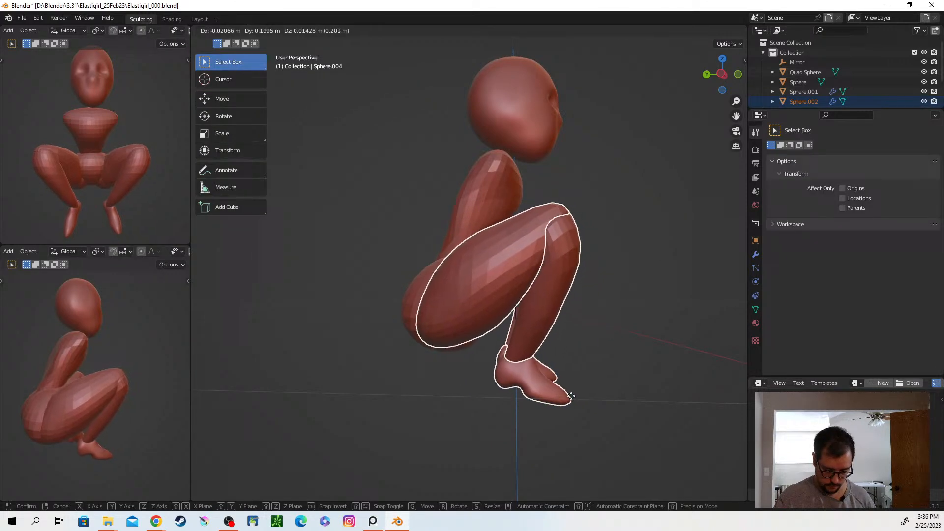
left_click(573, 402)
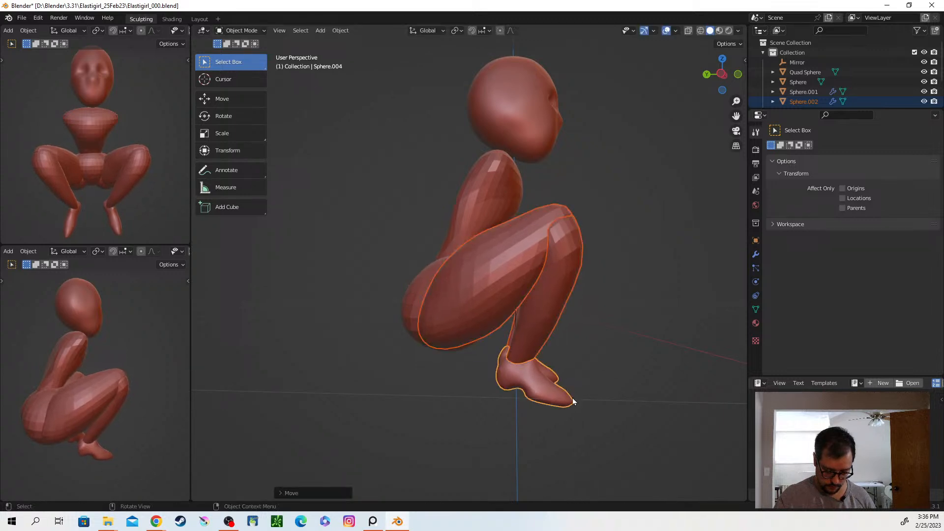
Move only the feet backward beneath the hips, adjusting their position from more than one view.
left_click(545, 383)
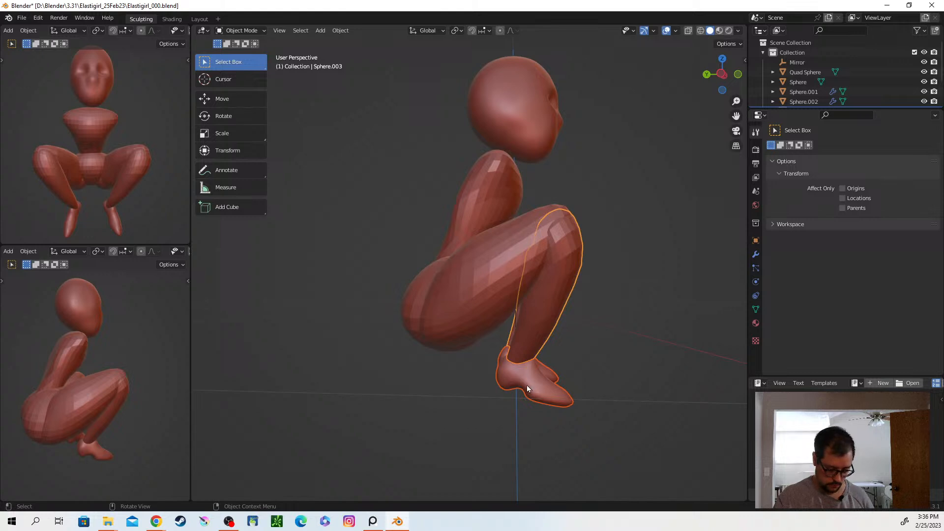
key("g")
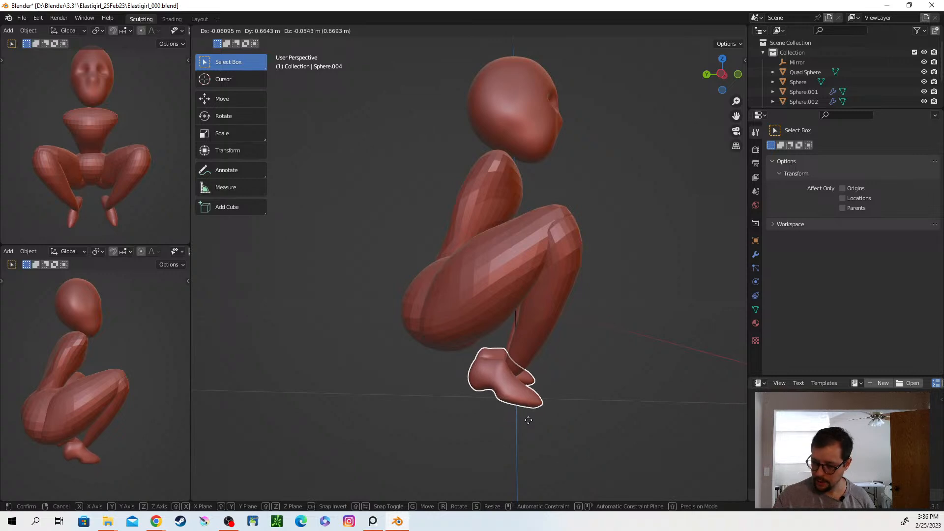
left_click(528, 421)
middle_click_drag(528, 421, 573, 393)
key("g")
left_click(544, 438)
key("g")
left_click(538, 394)
Rotate and reposition the mirrored lower legs so they slope back from the knees toward the feet.
left_click(590, 357)
middle_click_drag(593, 362, 668, 395)
key("r")
left_click(594, 403)
middle_click_drag(607, 406, 595, 369)
key("r")
right_click(544, 416)
key("r")
left_click(615, 418)
key("g")
left_click(612, 413)
key("r")
left_click(615, 386)
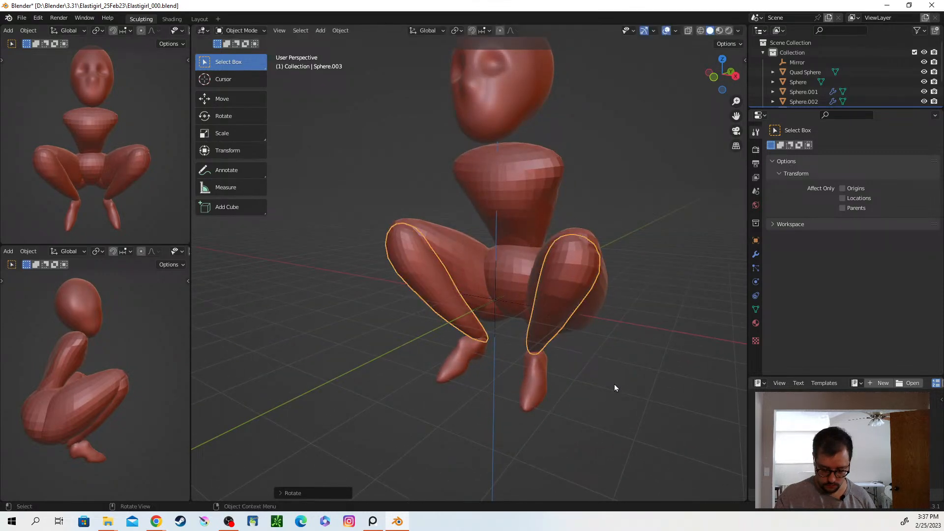
Move the feet to meet the lower ends of the angled legs, adjusting them from the side and from behind.
mouse_move(612, 388)
middle_mouse_down()
mouse_move(660, 381)
mouse_move(590, 412)
mouse_move(653, 404)
mouse_move(576, 402)
mouse_move(617, 393)
middle_mouse_up()
left_click(487, 410)
key("g")
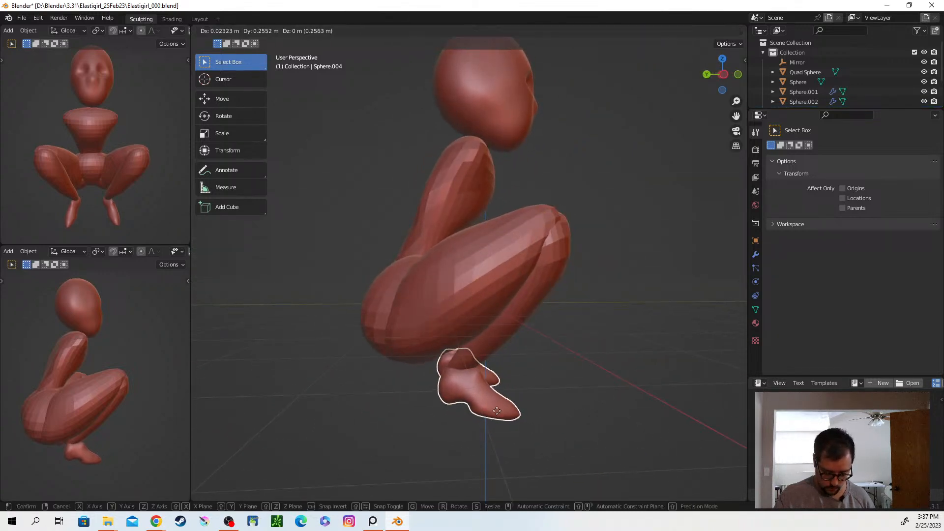
left_click(493, 414)
middle_click_drag(494, 414, 590, 417)
key("g")
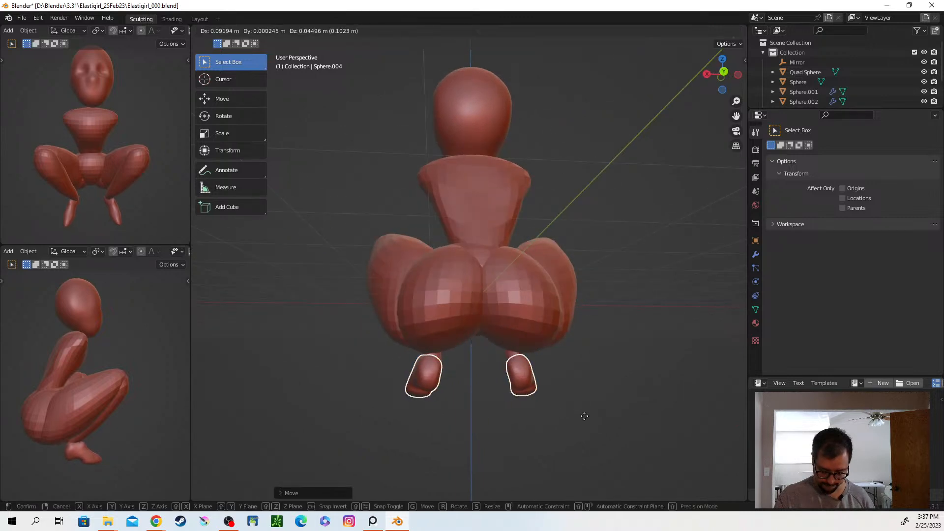
left_click(590, 416)
Tilt the feet slightly with trackball and plain rotation, and nudge their position from behind.
key("r")
key("r")
left_click(586, 420)
key("r")
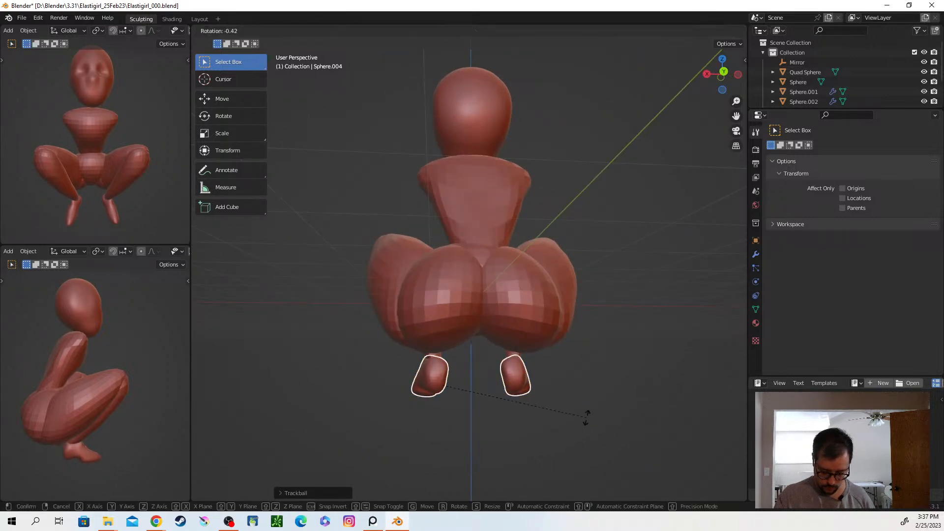
key("g")
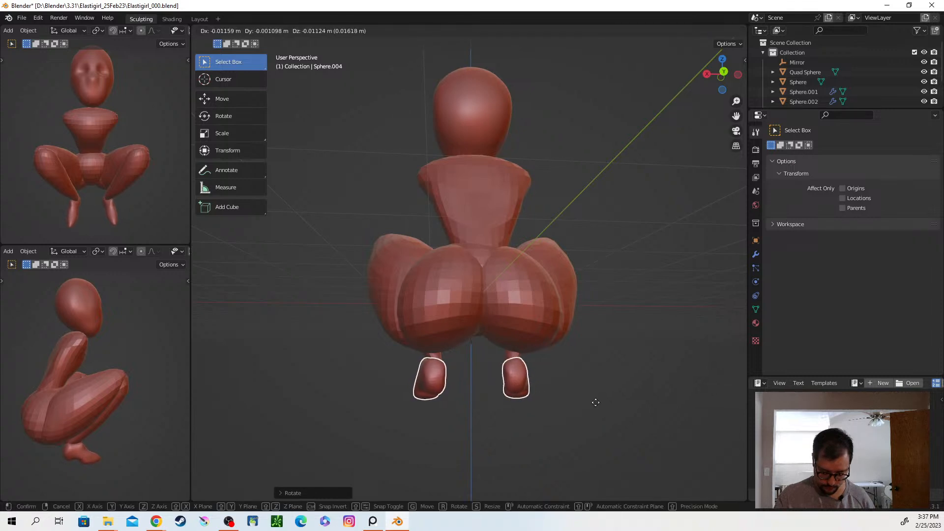
left_click(597, 403)
Rotate the feet from the front with trackball rotation so the toes point outward.
middle_click_drag(611, 410, 528, 427)
key("r")
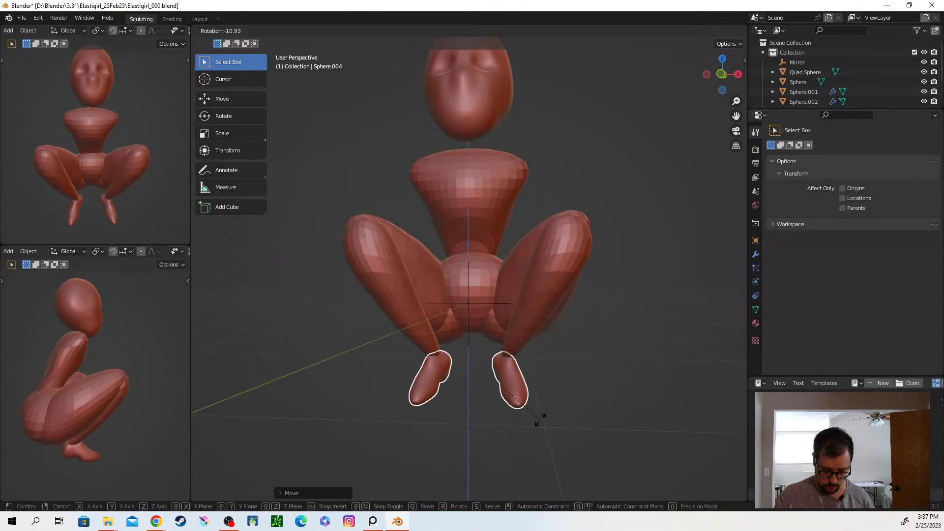
key("r")
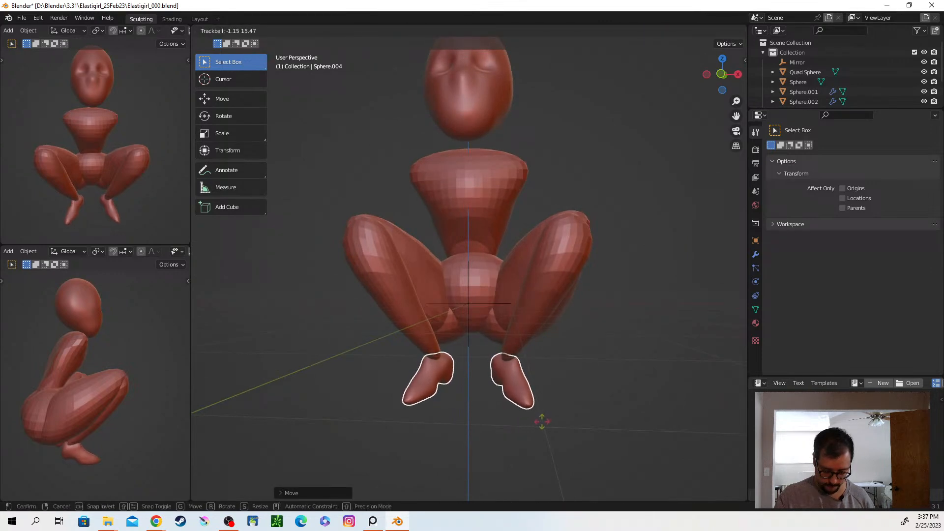
left_click(540, 422)
key("r")
key("r")
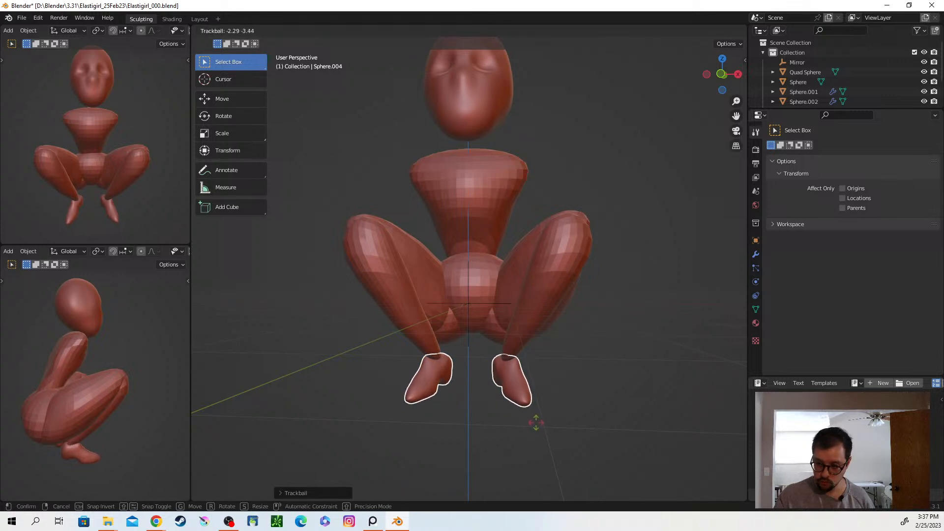
left_click(536, 422)
Reposition the feet under the ankles in the side view and deselect them.
middle_click_drag(536, 421, 495, 421)
left_click(558, 385)
middle_click_drag(558, 385, 495, 394)
key("g")
left_click(516, 400)
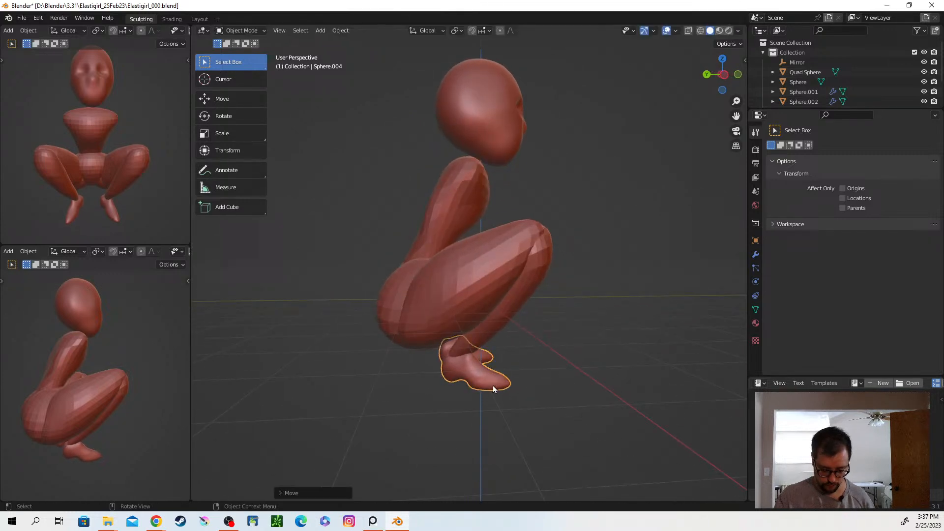
left_click(592, 384)
Rotate the mirrored thighs from behind with trackball rotation so the knees spread slightly wider, and deselect them.
middle_click_drag(580, 386, 549, 396)
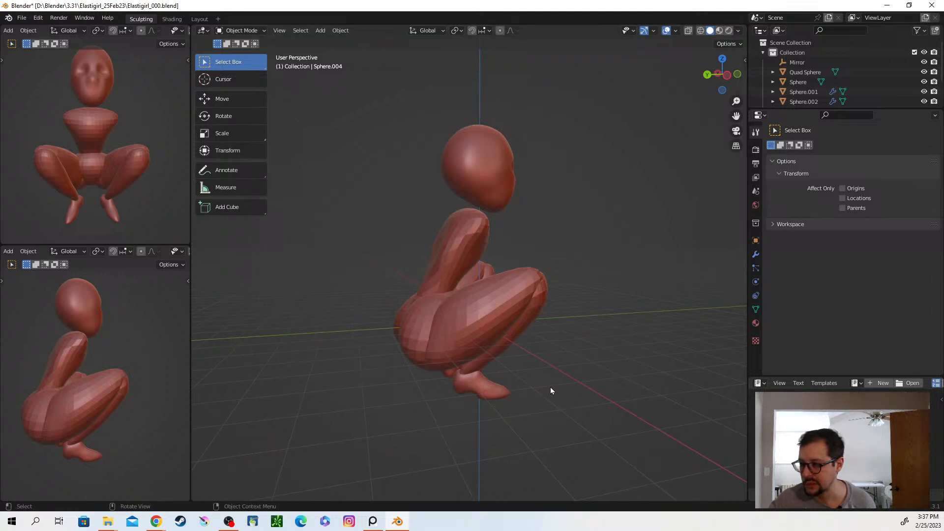
middle_click_drag(550, 388, 512, 367)
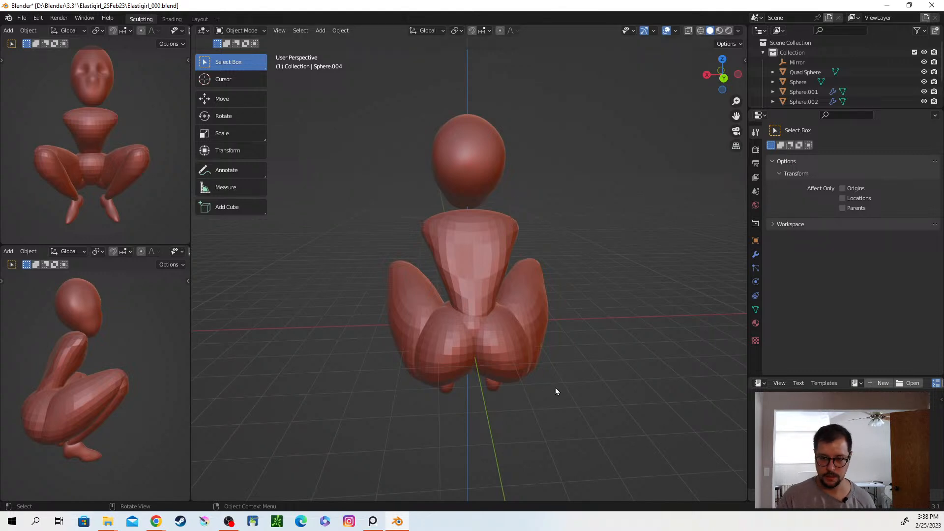
middle_click_drag(545, 391, 541, 363)
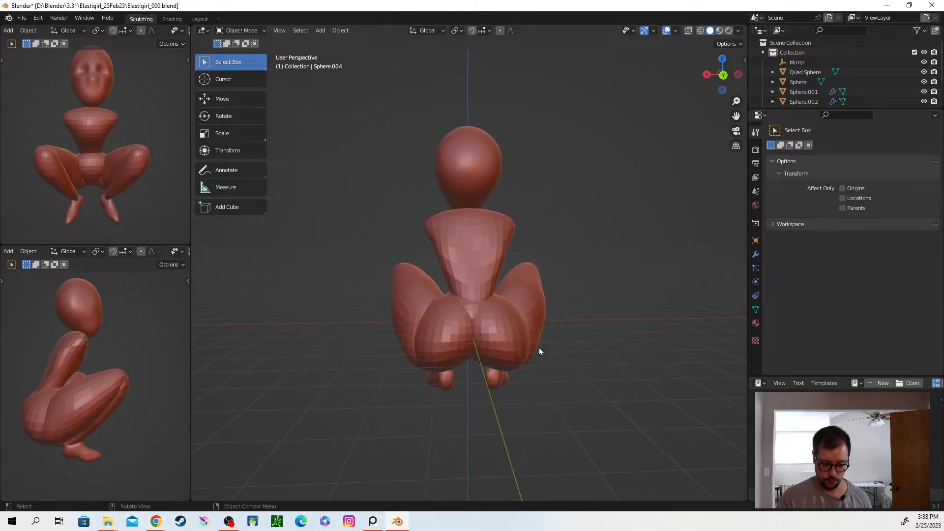
left_click(539, 345)
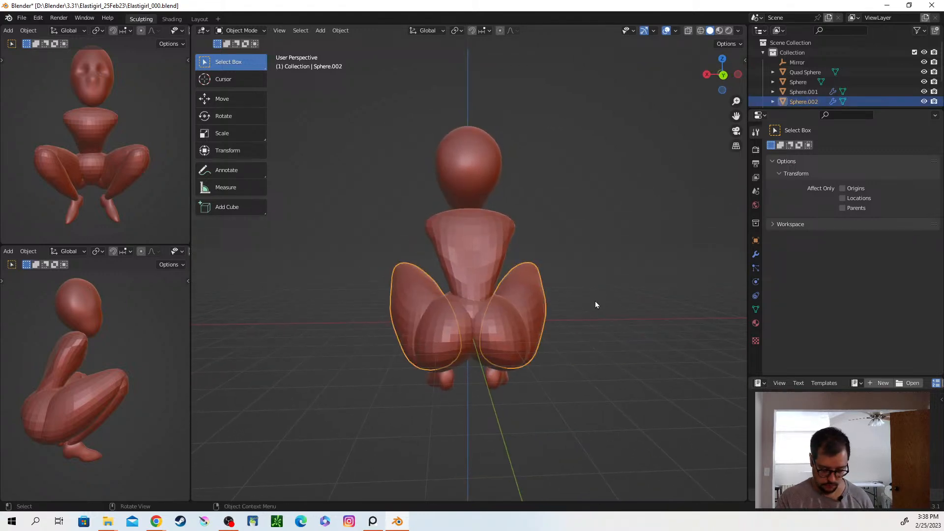
key("r")
key("r")
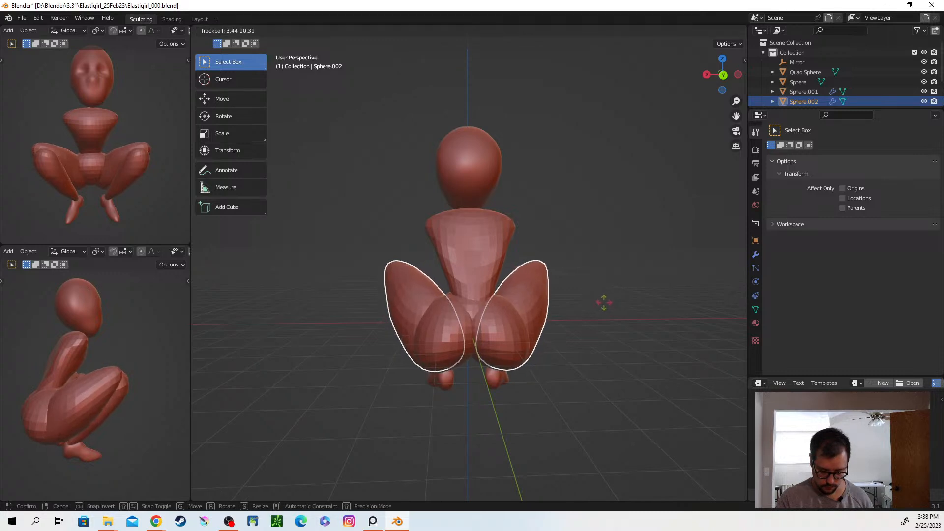
left_click(602, 301)
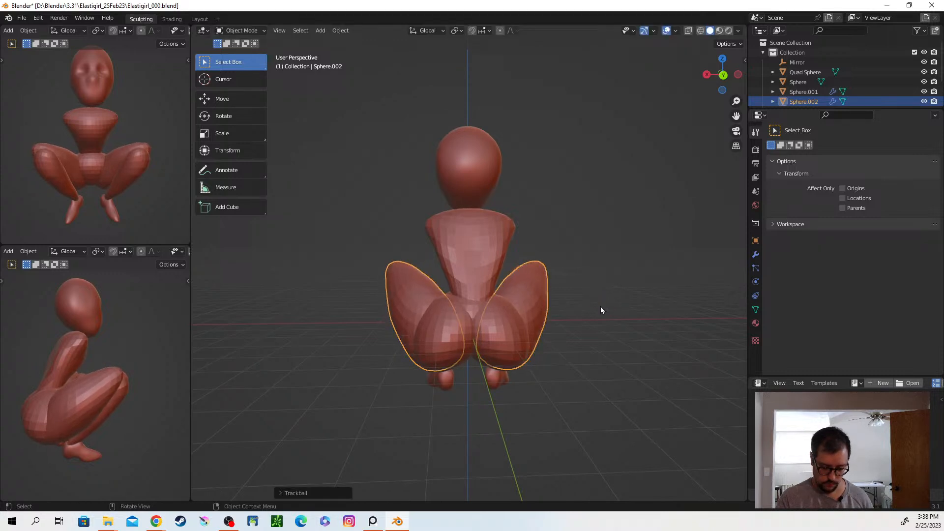
left_click(590, 422)
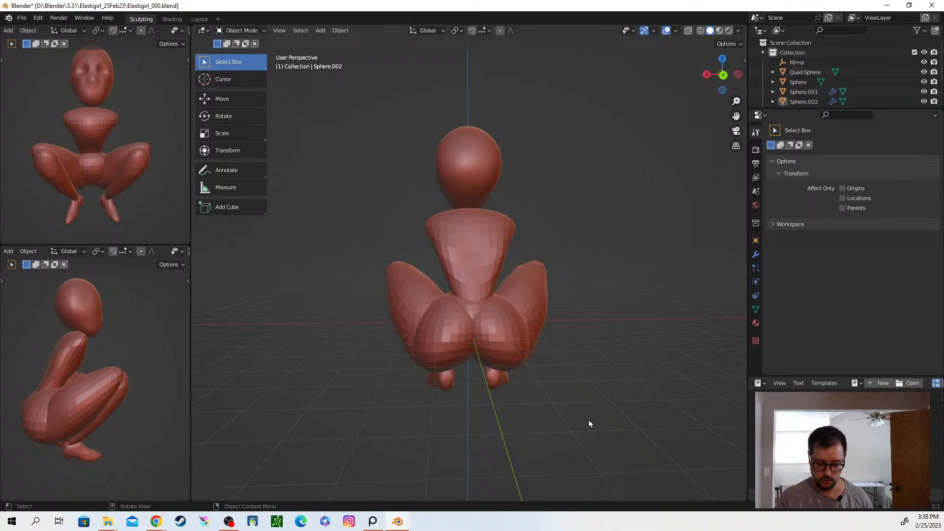
Move the mirrored lower legs slightly outward and up from the front view to sit under the spread knees.
middle_click_drag(581, 404, 450, 374)
left_click(438, 332)
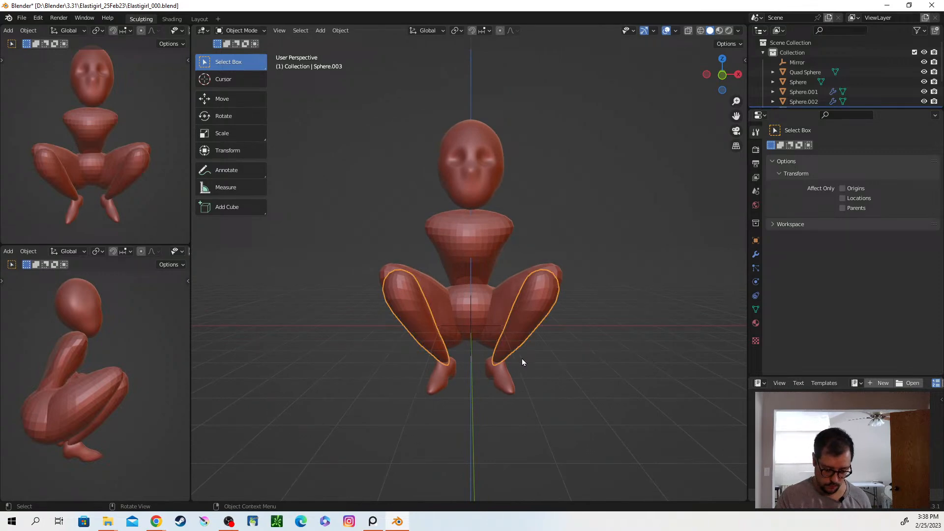
key("g")
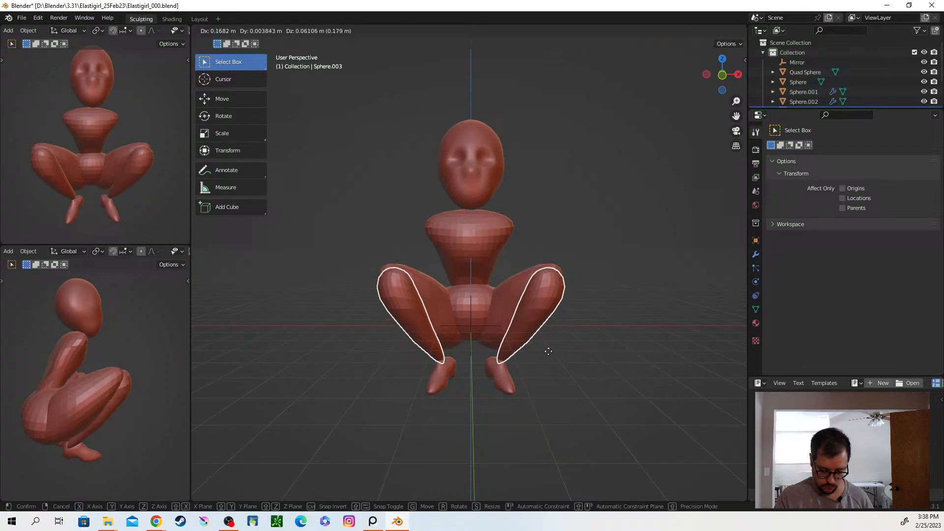
left_click(554, 358)
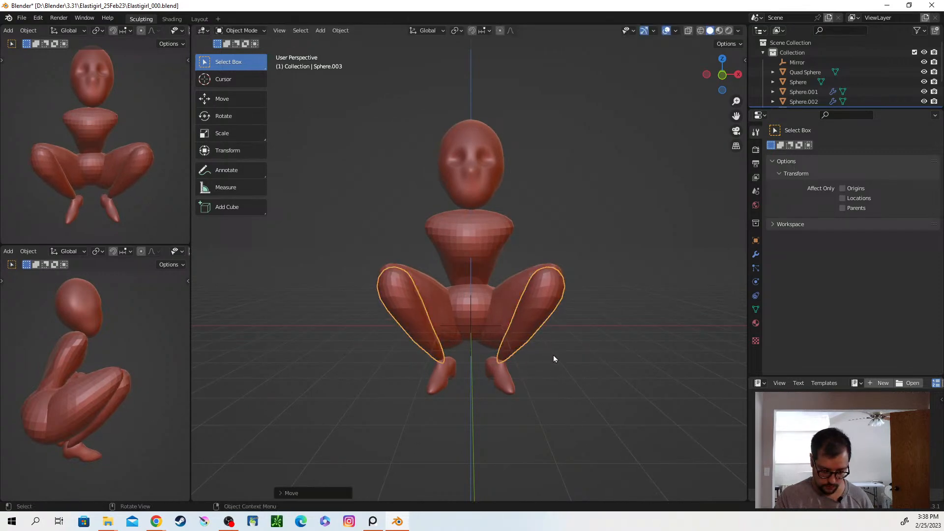
Nudge the lower legs further outward in several small moves, adjusting their placement from the front and from behind.
left_click(580, 380)
left_click(548, 312)
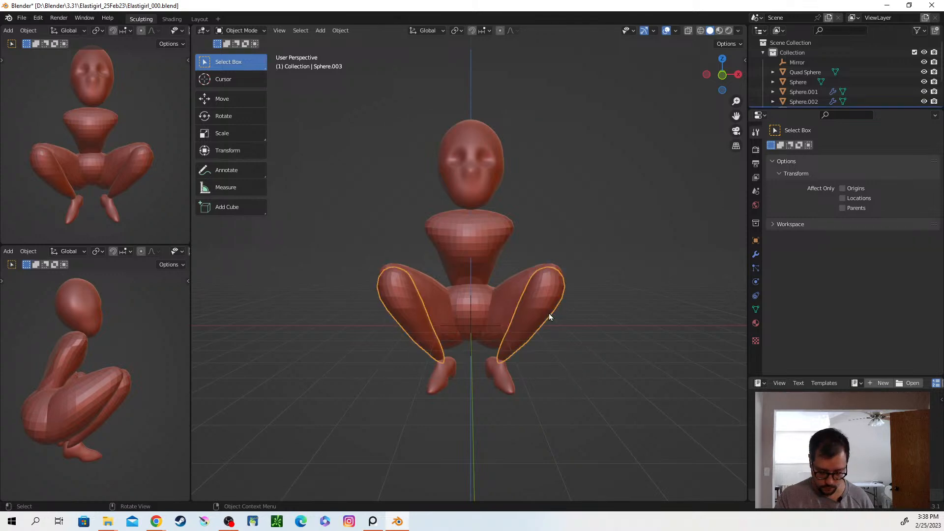
key("g")
left_click(550, 313)
key("g")
left_click(547, 320)
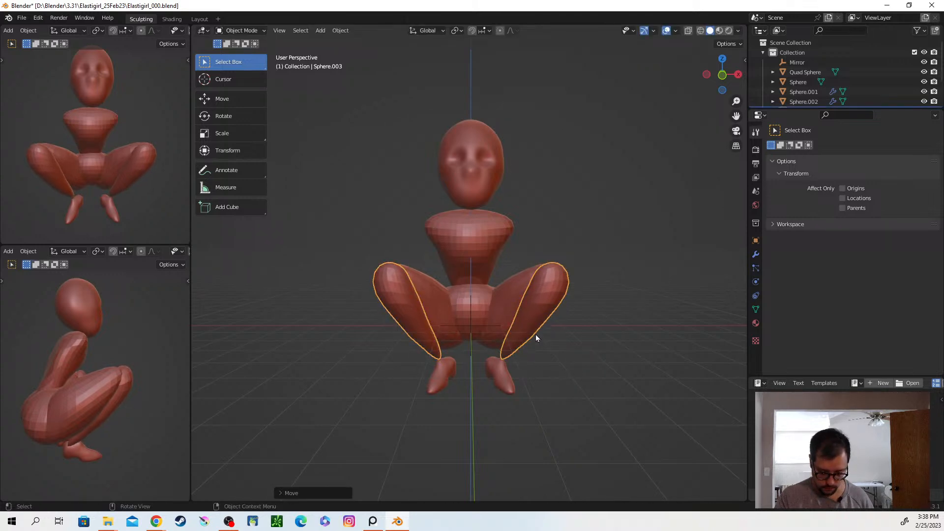
key("g")
left_click(521, 355)
middle_click_drag(521, 355, 455, 394)
key("g")
left_click(531, 378)
Move the feet outward and up to meet the lower ends of the repositioned legs, and deselect them.
left_click(491, 386)
key("g")
left_click(495, 401)
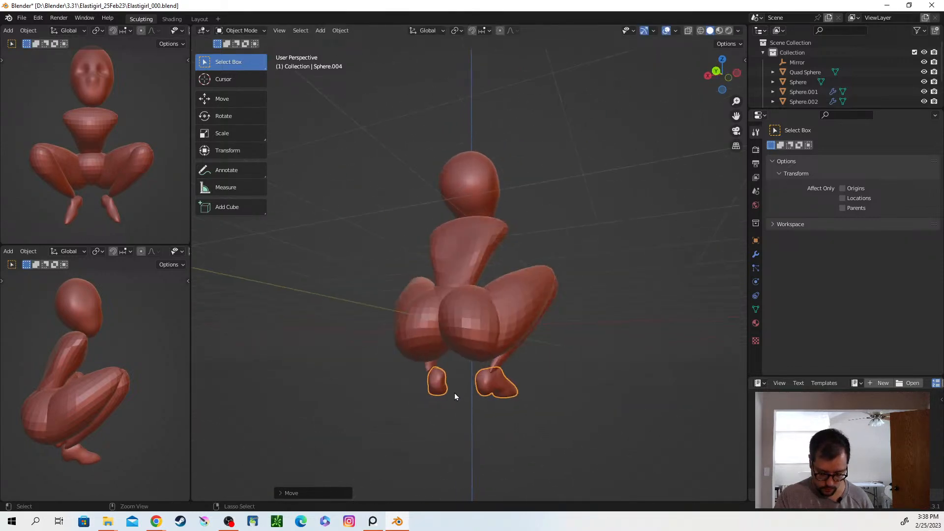
scroll(465, 371, "up", 3)
key("g")
left_click(450, 433)
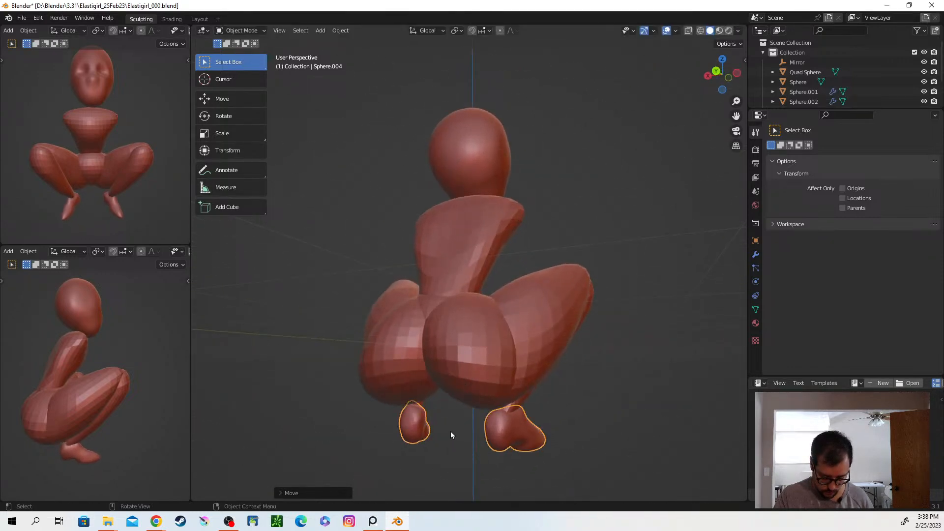
middle_click_drag(496, 430, 552, 430)
left_click(542, 432)
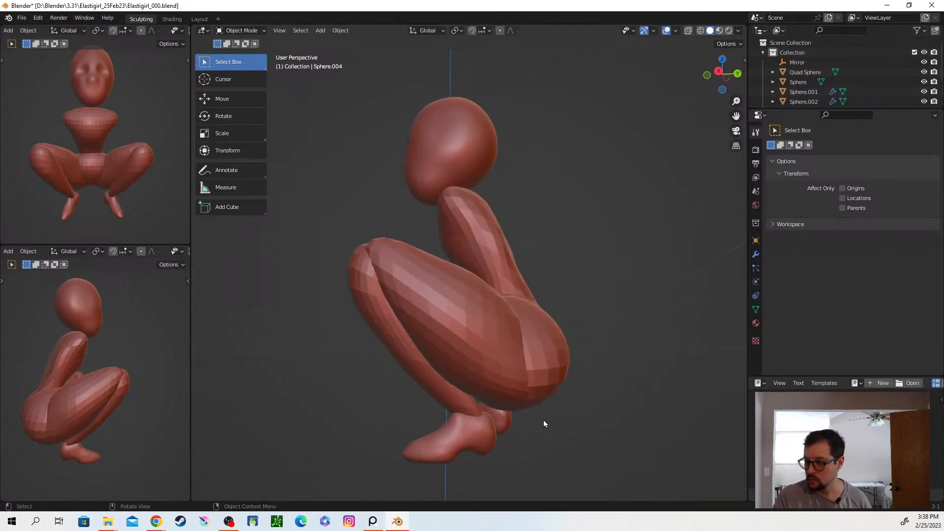
Put the thighs in Sculpt Mode and bend them near the knees using the Pose brush with an 87 px radius.
middle_click_drag(533, 419, 598, 422)
mouse_move(476, 396)
middle_mouse_down()
mouse_move(561, 402)
mouse_move(509, 402)
mouse_move(617, 392)
mouse_move(473, 386)
mouse_move(475, 397)
middle_mouse_up()
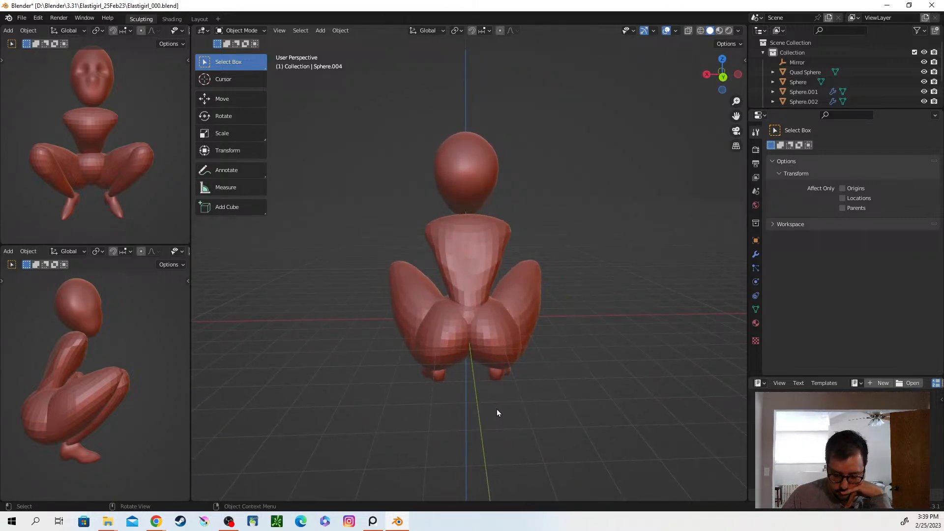
middle_click_drag(499, 405, 534, 399)
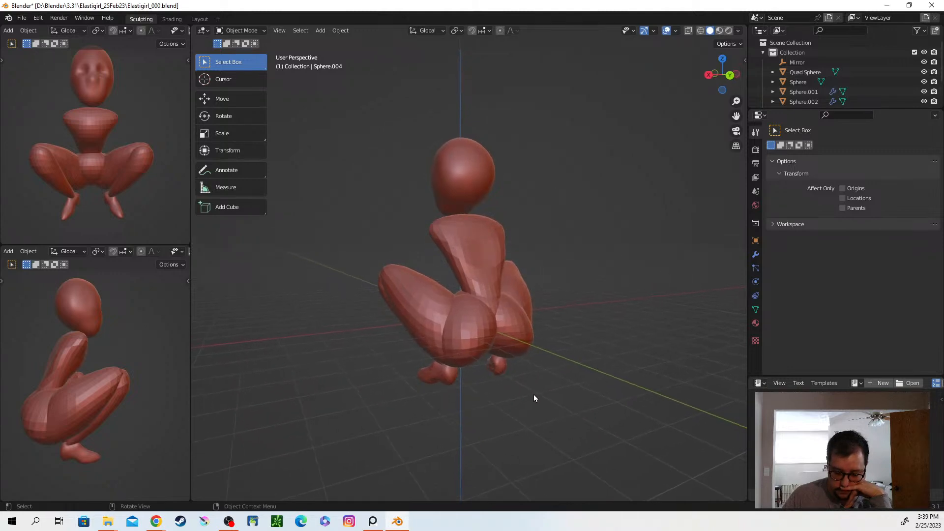
left_click(433, 365)
key("ctrl+Tab")
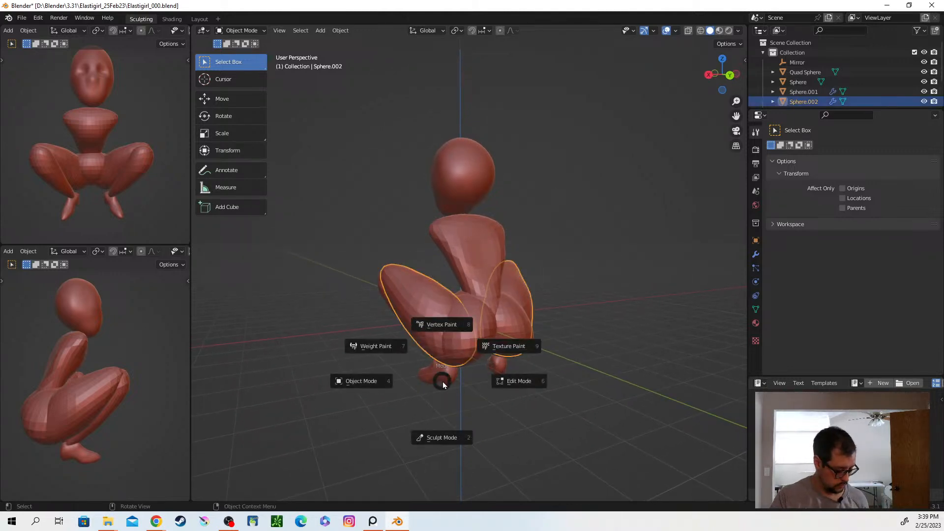
left_click(441, 437)
key("f")
left_click(388, 363)
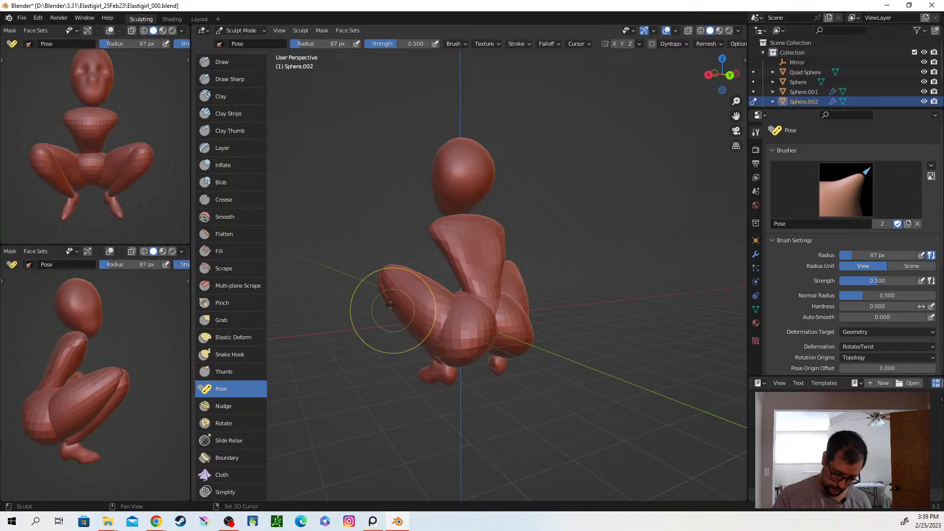
left_click_drag(399, 300, 425, 353)
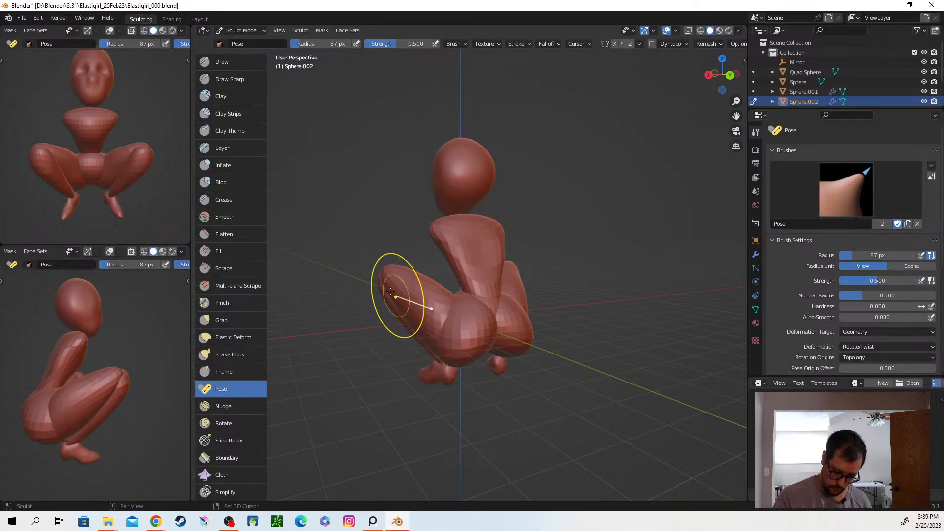
middle_click_drag(548, 389, 497, 386)
left_click_drag(417, 334, 418, 347)
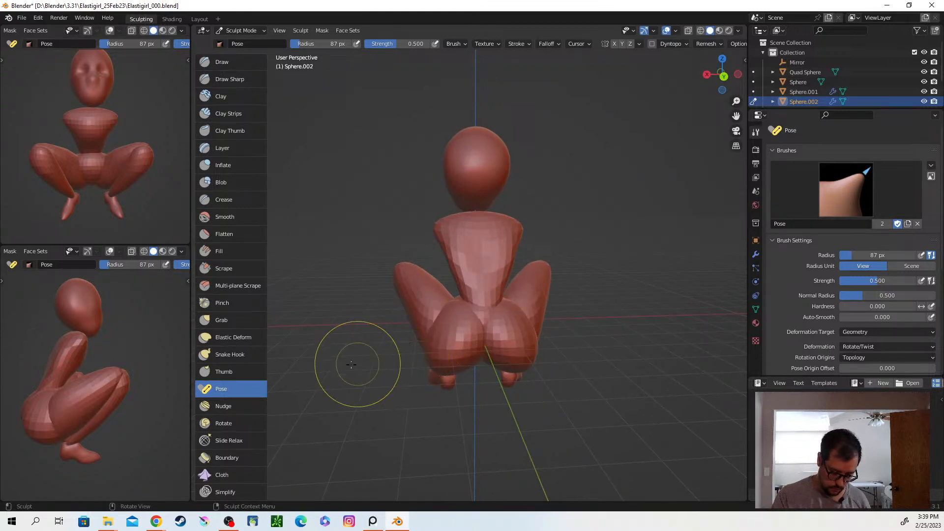
Pull the outer underside of the thighs with the Grab brush, and switch sculpting to the torso.
left_click(236, 321)
left_click_drag(419, 339, 415, 365)
mouse_move(417, 367)
middle_mouse_down()
mouse_move(461, 388)
mouse_move(467, 362)
middle_mouse_up()
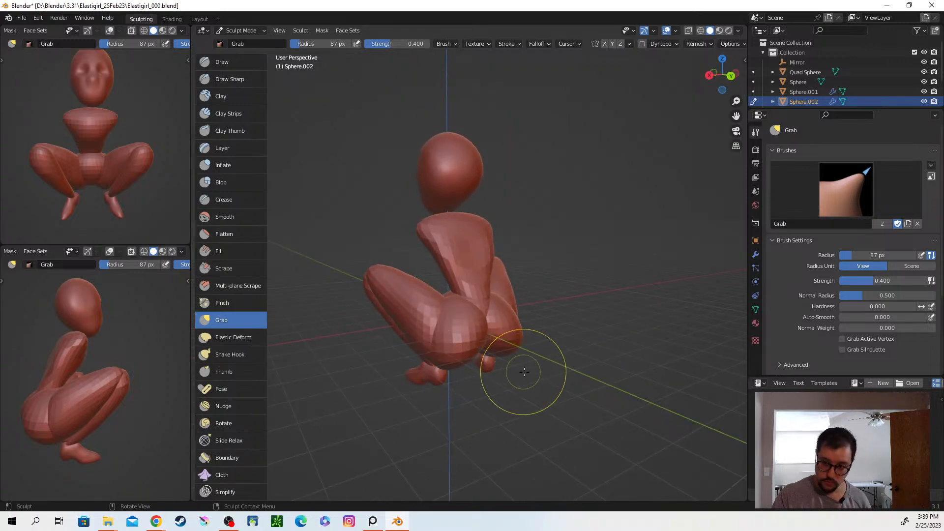
mouse_move(534, 378)
middle_mouse_down()
mouse_move(501, 362)
mouse_move(512, 335)
middle_mouse_up()
middle_click_drag(511, 295, 524, 311, "shift")
key("alt+q")
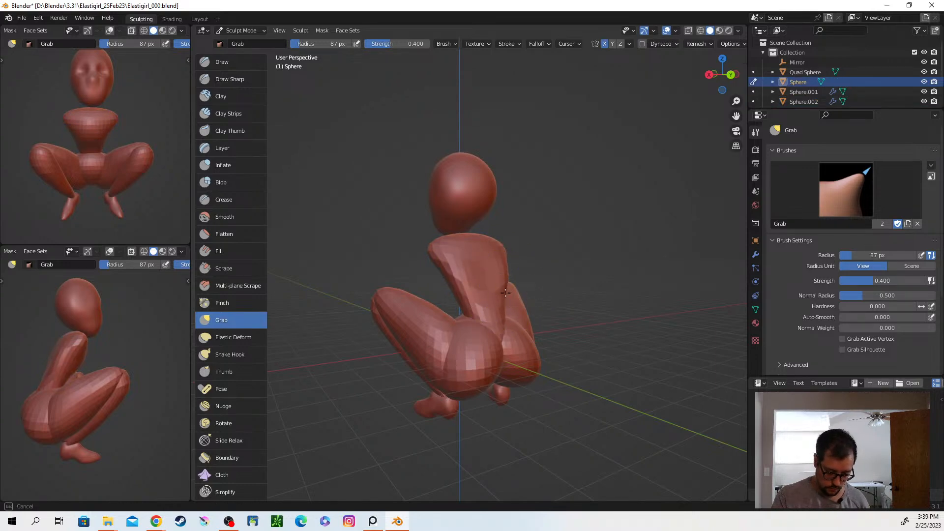
middle_click_drag(539, 377, 514, 381)
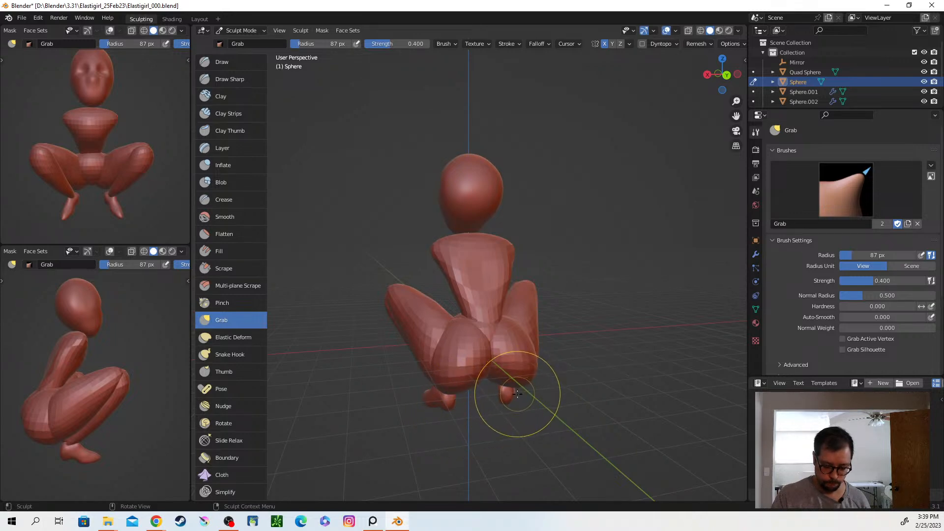
mouse_move(518, 393)
middle_mouse_down()
mouse_move(579, 362)
mouse_move(576, 334)
mouse_move(629, 339)
mouse_move(594, 370)
mouse_move(607, 387)
mouse_move(643, 383)
mouse_move(596, 381)
mouse_move(578, 404)
middle_mouse_up()
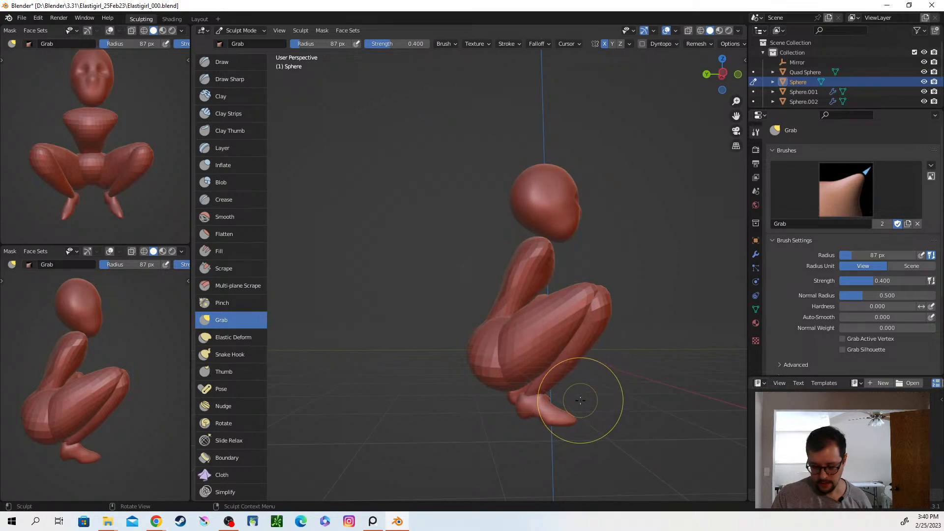
Set the Grab brush radius to 130 px, switch sculpting back to the thighs, and reshape them near the hips.
mouse_move(547, 362)
middle_mouse_down()
mouse_move(527, 379)
mouse_move(434, 362)
middle_mouse_up()
key("f")
left_click(451, 367)
mouse_move(438, 374)
left_mouse_down()
mouse_move(438, 342)
mouse_move(429, 355)
mouse_move(437, 345)
left_mouse_up()
key("alt+q")
mouse_move(428, 344)
left_mouse_down()
mouse_move(404, 323)
mouse_move(447, 358)
mouse_move(488, 362)
mouse_move(499, 330)
left_mouse_up()
left_click_drag(501, 352, 491, 328)
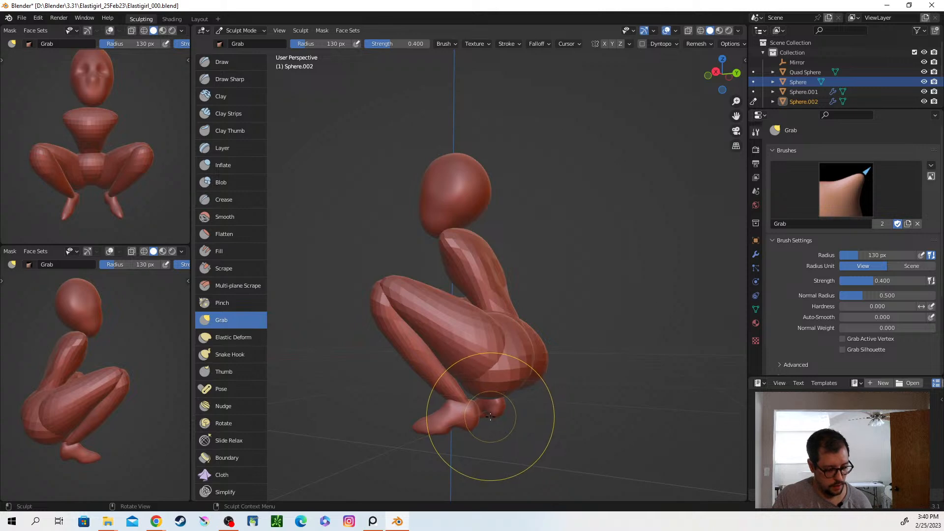
Switch sculpting to the buttock forms and round them out from behind with the Grab brush.
middle_click_drag(511, 395, 526, 407)
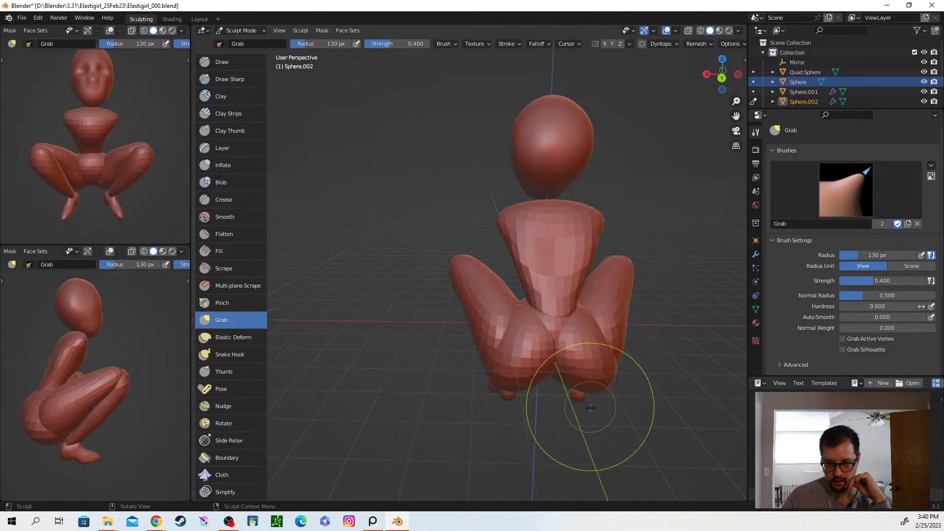
middle_click_drag(623, 386, 622, 389)
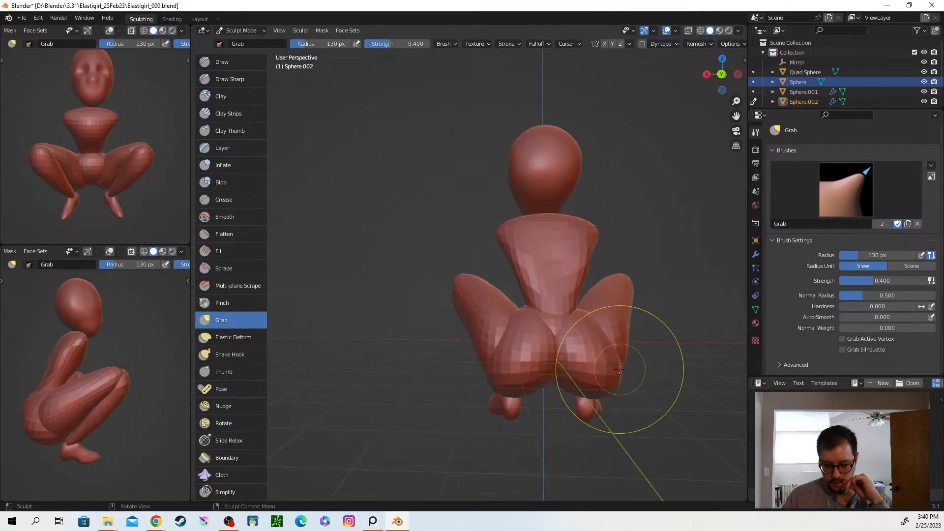
key("alt+q")
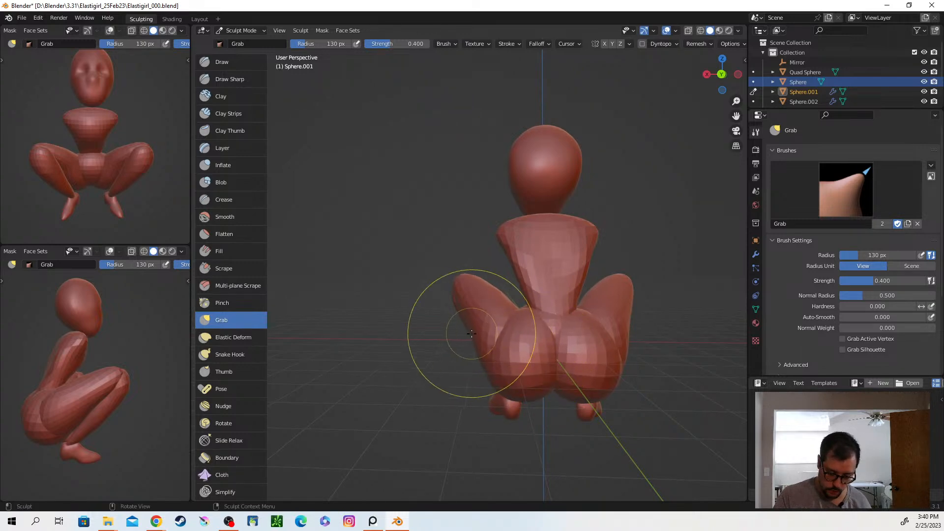
middle_click_drag(602, 389, 573, 369)
Switch sculpting to the thighs and reshape their outer and upper contours using the Grab brush with a 106 px radius.
key("alt+q")
middle_click_drag(483, 330, 470, 336)
key("f")
left_click(454, 354)
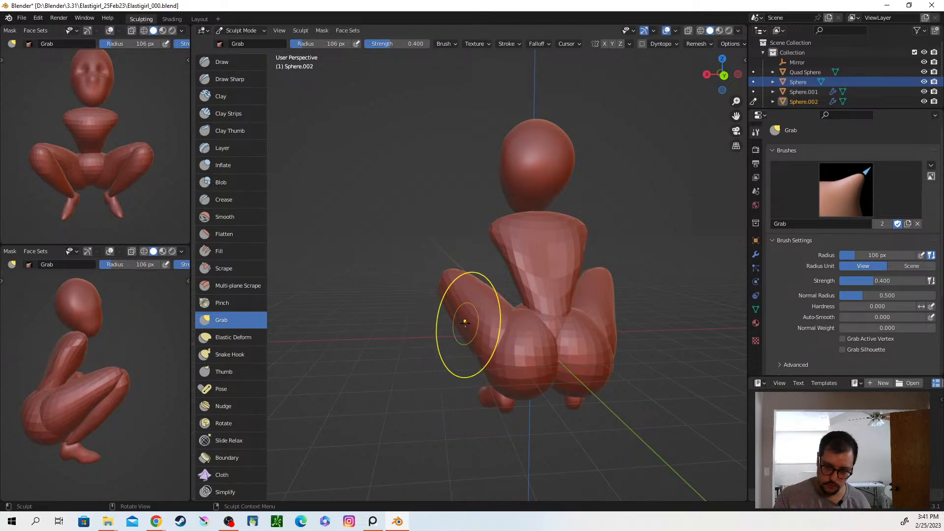
left_click_drag(467, 322, 458, 307)
left_click_drag(464, 309, 462, 303)
mouse_move(486, 362)
left_mouse_down()
mouse_move(477, 359)
mouse_move(483, 372)
mouse_move(500, 323)
left_mouse_up()
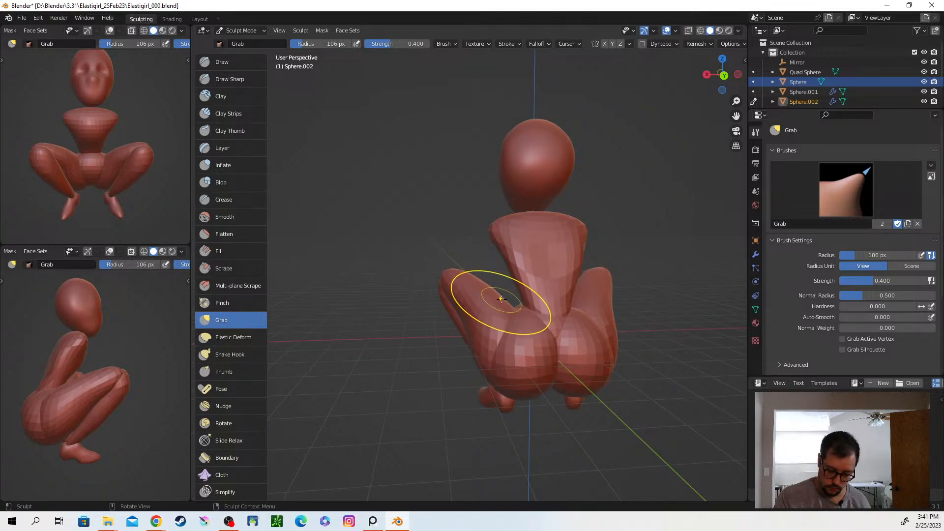
left_click_drag(500, 299, 515, 298)
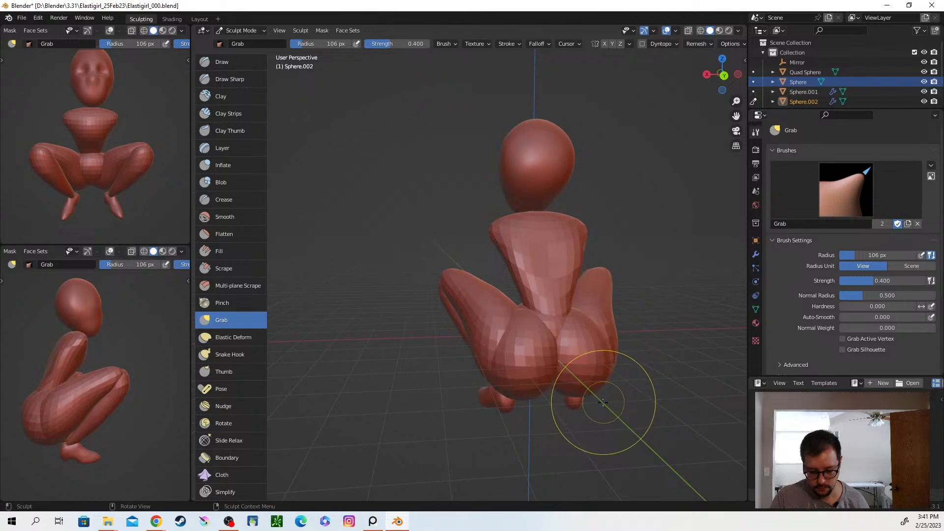
Pull the outer thighs outward from behind to add fullness, and set the Grab brush radius to 84 px.
middle_click_drag(598, 398, 590, 392)
left_click_drag(497, 286, 497, 290)
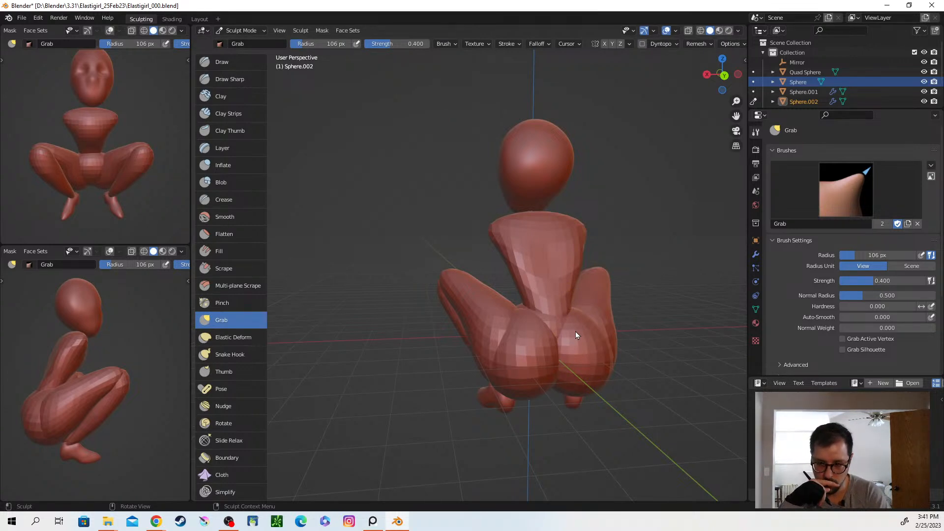
left_click_drag(477, 342, 458, 325)
mouse_move(458, 327)
left_mouse_down()
mouse_move(464, 332)
mouse_move(448, 339)
left_mouse_up()
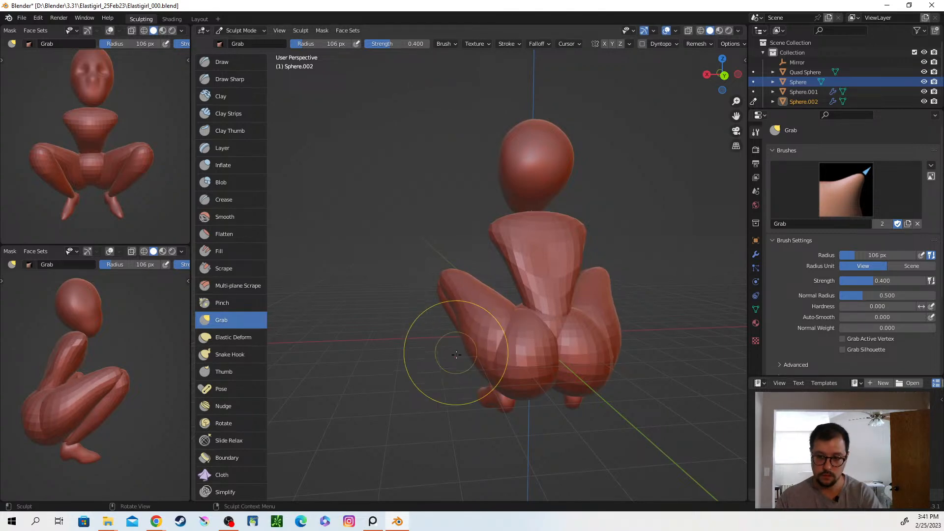
key("f")
left_click(456, 396)
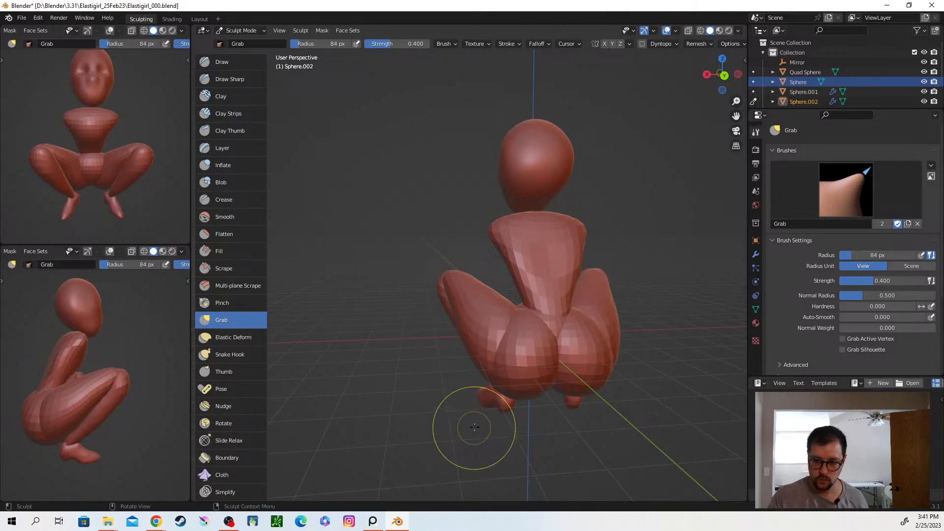
Adjust the knee end of the thighs with the Grab brush, and switch sculpting to the lower legs with a 59 px radius.
left_click_drag(444, 286, 448, 300)
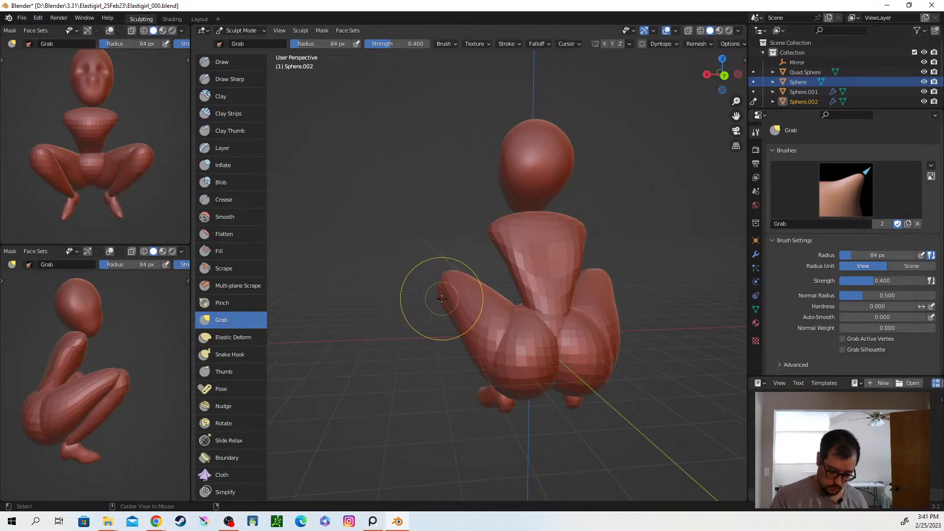
middle_click_drag(467, 367, 649, 350)
middle_click_drag(386, 340, 426, 338)
key("alt+q")
middle_click_drag(515, 347, 486, 347)
key("f")
left_click(474, 348)
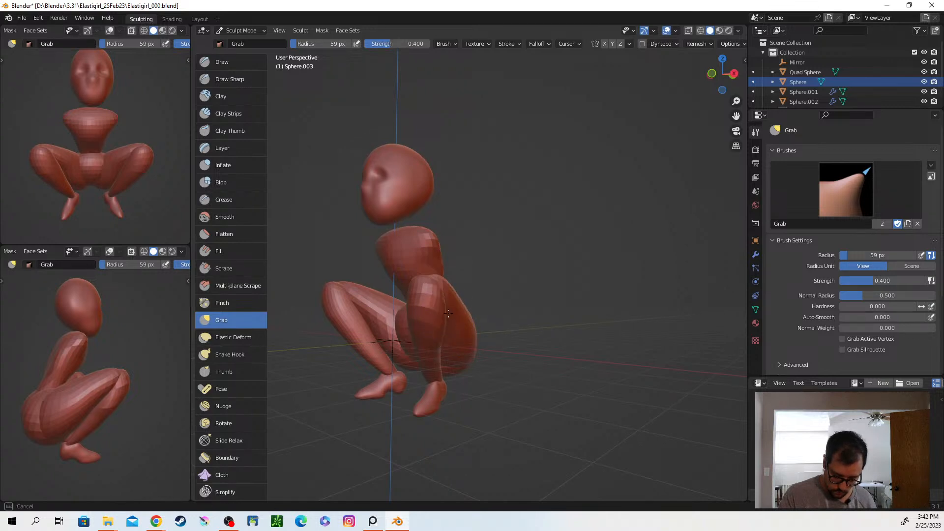
Check the lower legs from the front, side and back, and isolate them in local view.
middle_click_drag(451, 353, 455, 325)
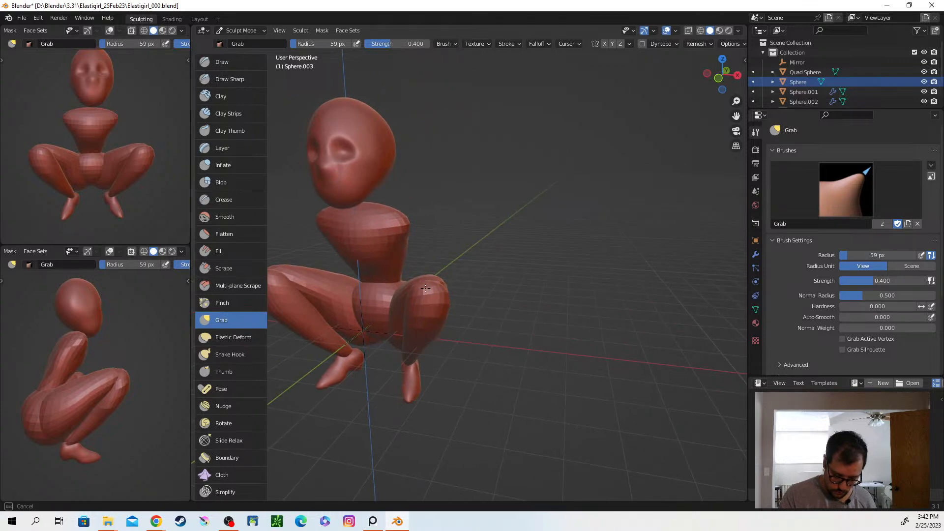
middle_click_drag(414, 302, 414, 373)
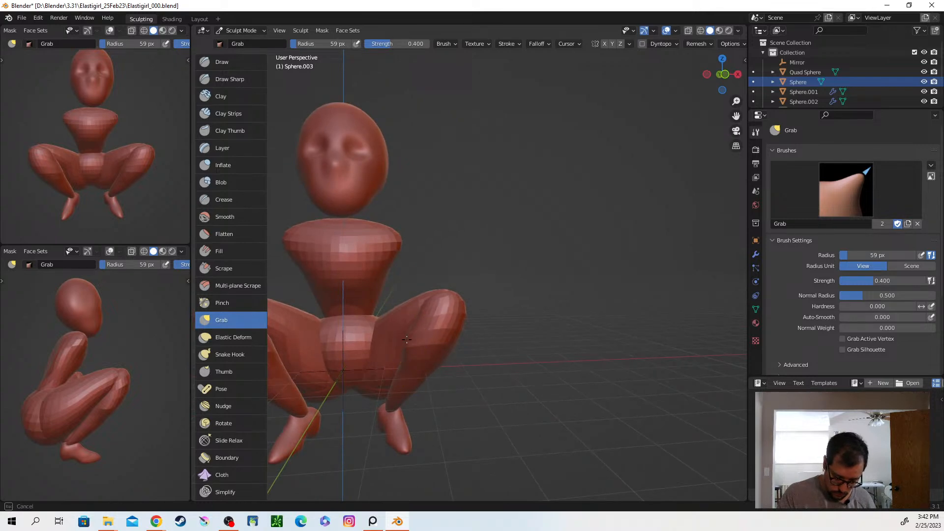
middle_click_drag(407, 333, 378, 361)
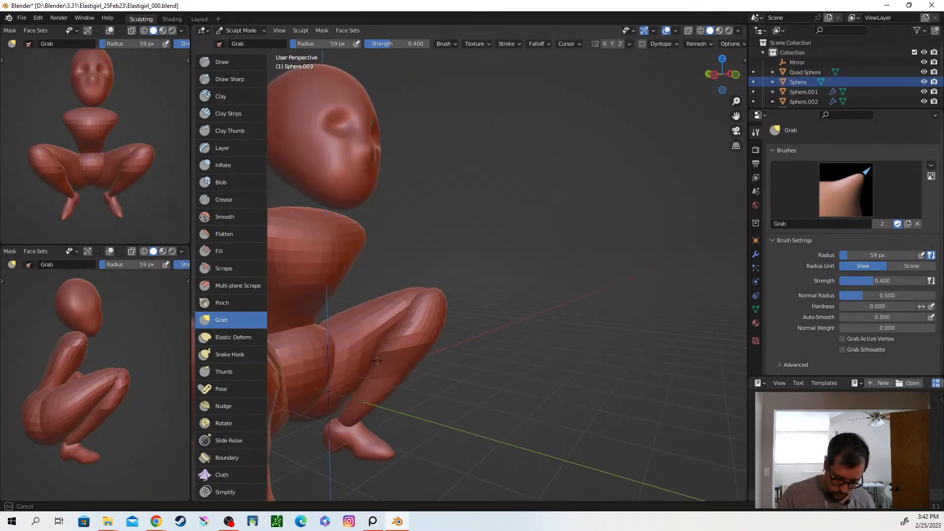
middle_click_drag(394, 387, 367, 376)
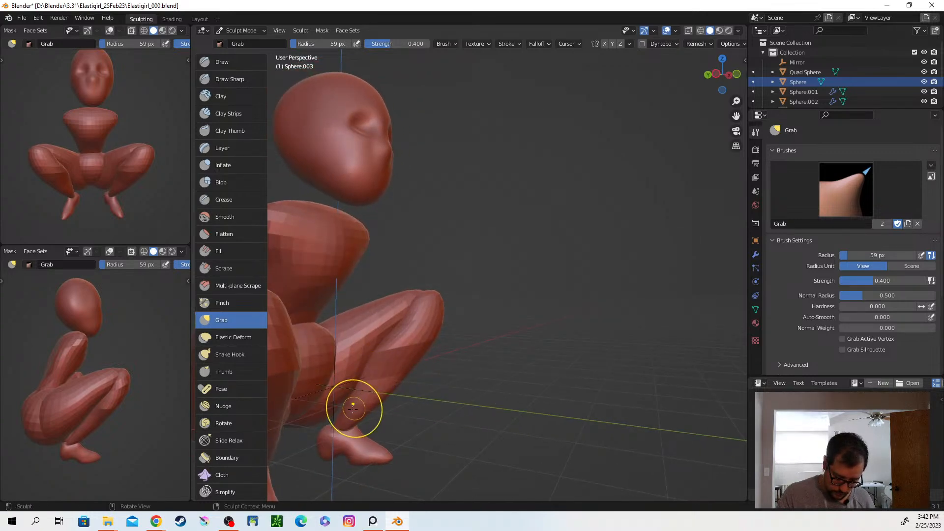
middle_click_drag(396, 401, 352, 367)
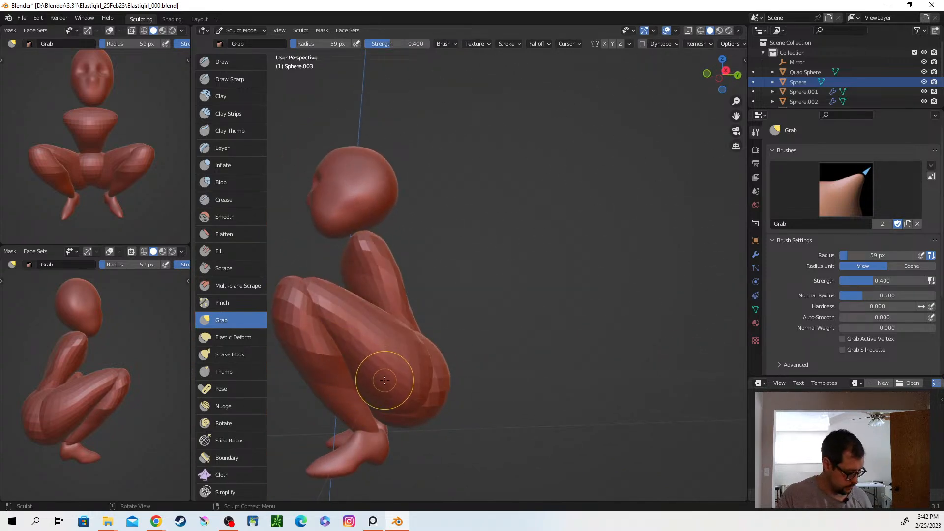
key("KP_Divide")
mouse_move(403, 383)
middle_mouse_down()
mouse_move(470, 349)
mouse_move(552, 285)
mouse_move(512, 266)
mouse_move(531, 224)
middle_mouse_up()
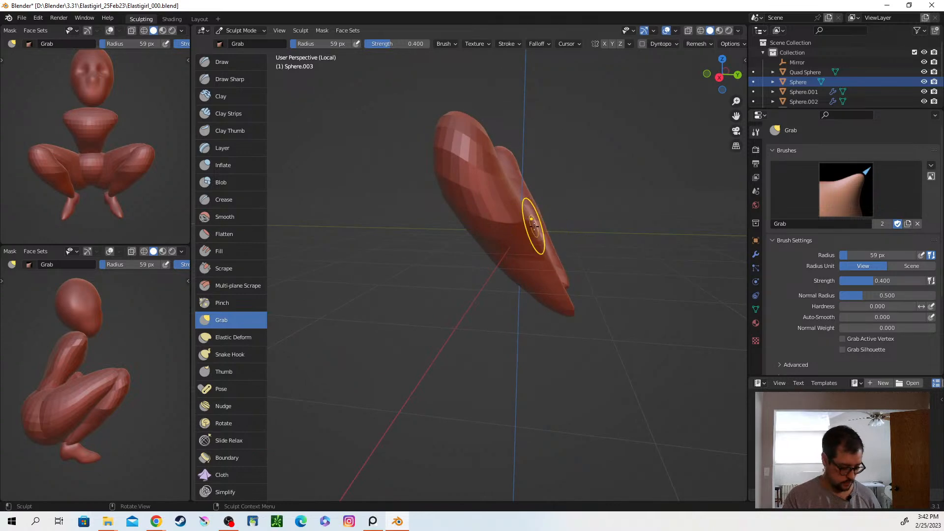
Set the Grab brush radius to 131 px and reshape the calf contours of the isolated lower legs.
key("f")
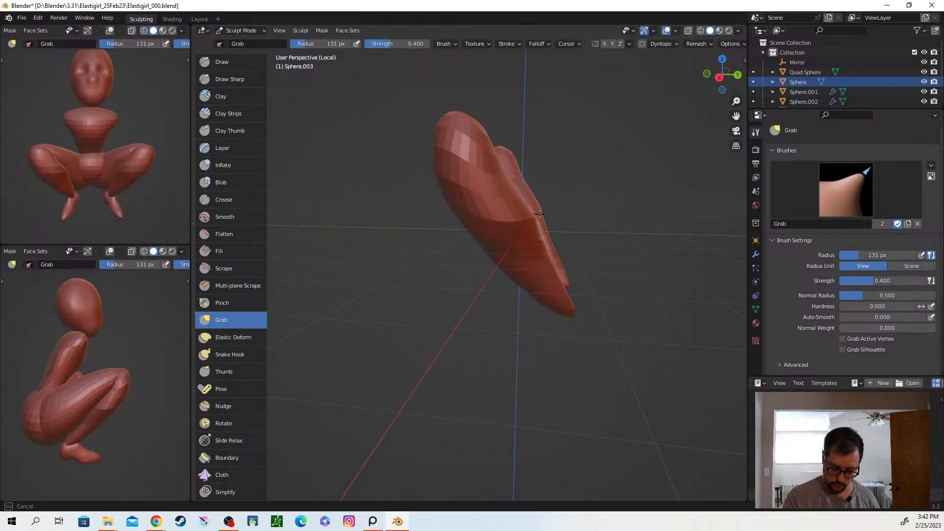
mouse_move(520, 199)
left_mouse_down()
mouse_move(523, 185)
mouse_move(504, 162)
mouse_move(521, 179)
left_mouse_up()
middle_click_drag(521, 179, 539, 231)
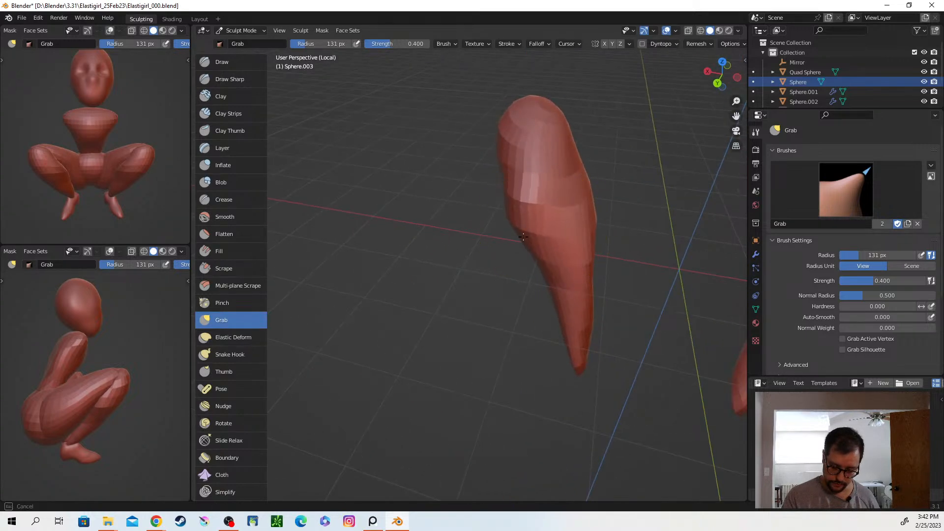
mouse_move(517, 215)
left_mouse_down()
mouse_move(497, 199)
mouse_move(501, 170)
left_mouse_up()
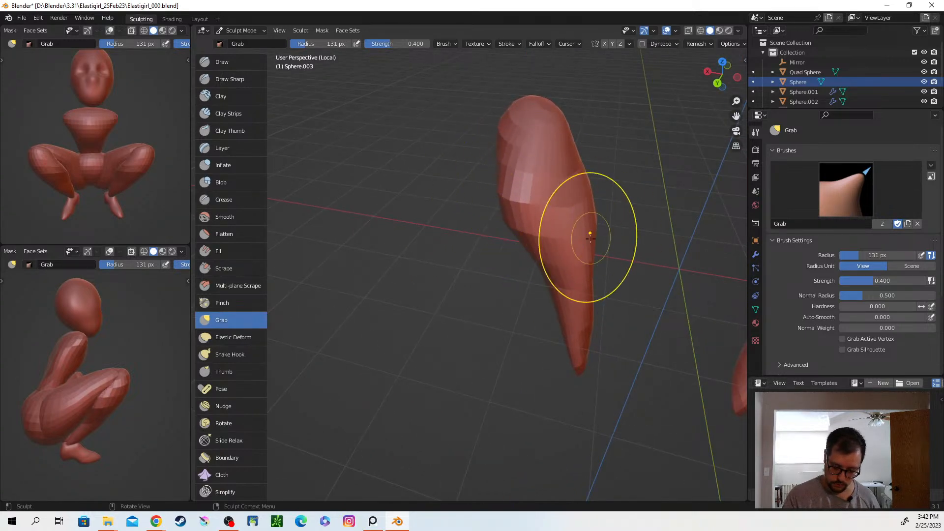
left_click_drag(590, 202, 595, 195)
left_click_drag(558, 267, 545, 268)
Set the Grab brush radius to 97 px and refine the isolated lower legs near the ankle and along the calf.
key("f")
left_click(646, 320)
left_click_drag(579, 318, 599, 312)
left_click_drag(570, 188, 567, 178)
middle_click_drag(566, 178, 636, 261)
mouse_move(550, 269)
middle_mouse_down()
mouse_move(609, 285)
mouse_move(605, 251)
middle_mouse_up()
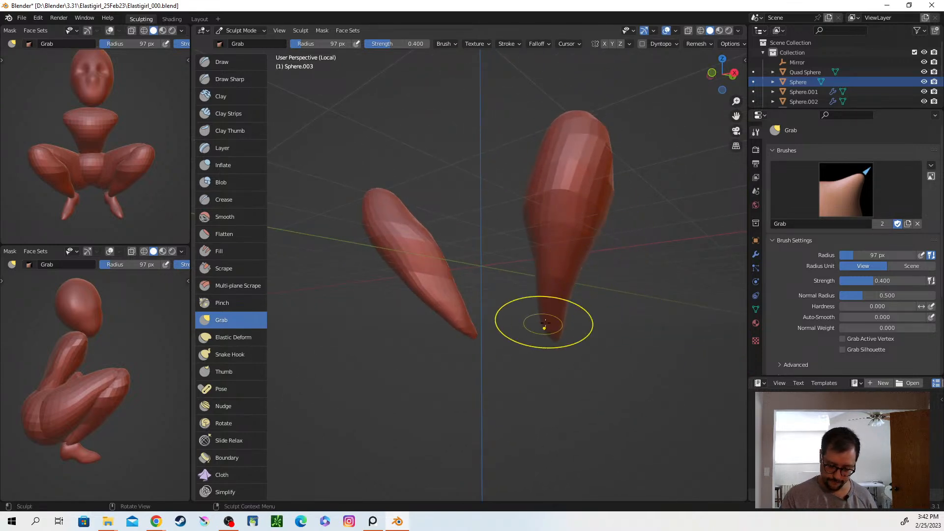
Inspect the isolated lower legs from several angles and leave local view to bring back the full figure.
middle_click_drag(527, 326, 583, 331)
middle_click_drag(539, 185, 576, 203)
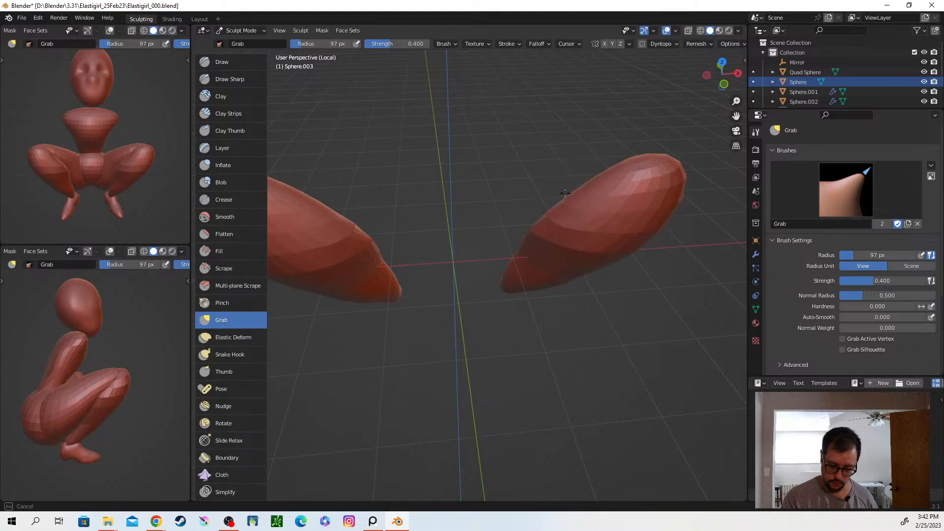
mouse_move(588, 291)
middle_mouse_down()
mouse_move(623, 274)
mouse_move(621, 309)
middle_mouse_up()
key("ctrl+Tab")
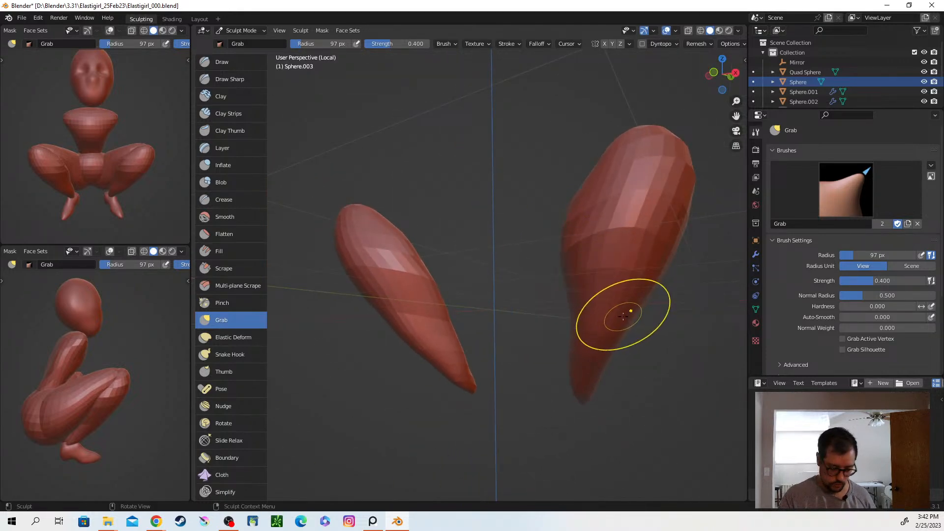
key("KP_Divide")
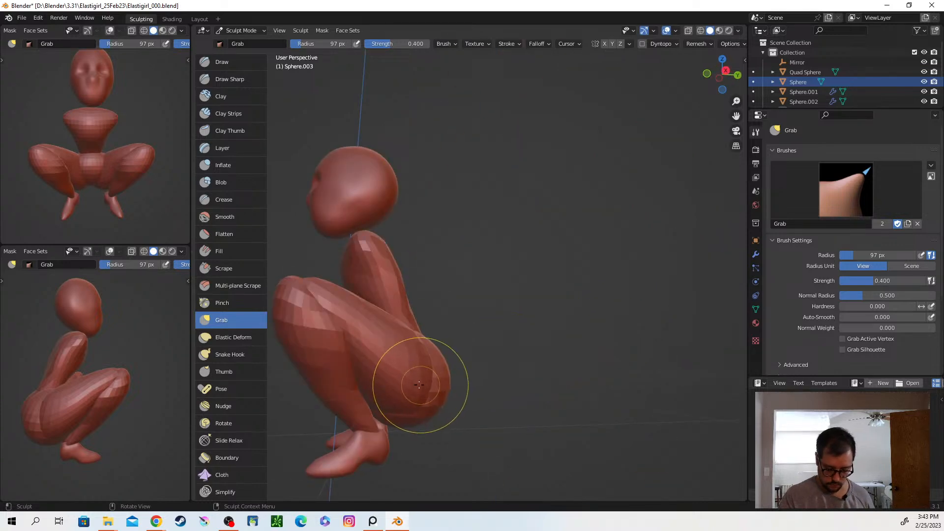
Reshape the lower legs against the thighs and feet on the full figure using the Grab brush.
left_click_drag(354, 386, 364, 385)
mouse_move(383, 377)
middle_mouse_down()
mouse_move(445, 340)
mouse_move(560, 315)
mouse_move(512, 315)
middle_mouse_up()
left_click_drag(427, 222, 424, 218)
left_click_drag(435, 251, 444, 254)
middle_click_drag(463, 264, 445, 268)
left_click_drag(444, 267, 493, 322)
mouse_move(493, 322)
middle_mouse_down()
mouse_move(510, 338)
mouse_move(522, 307)
middle_mouse_up()
left_click_drag(490, 327, 500, 330)
Pull the lower ends of the lower legs with the Grab brush to fit them to the ankles and feet.
middle_click_drag(499, 330, 608, 348)
mouse_move(531, 358)
middle_mouse_down()
mouse_move(577, 372)
mouse_move(485, 328)
middle_mouse_up()
left_click_drag(485, 328, 472, 334)
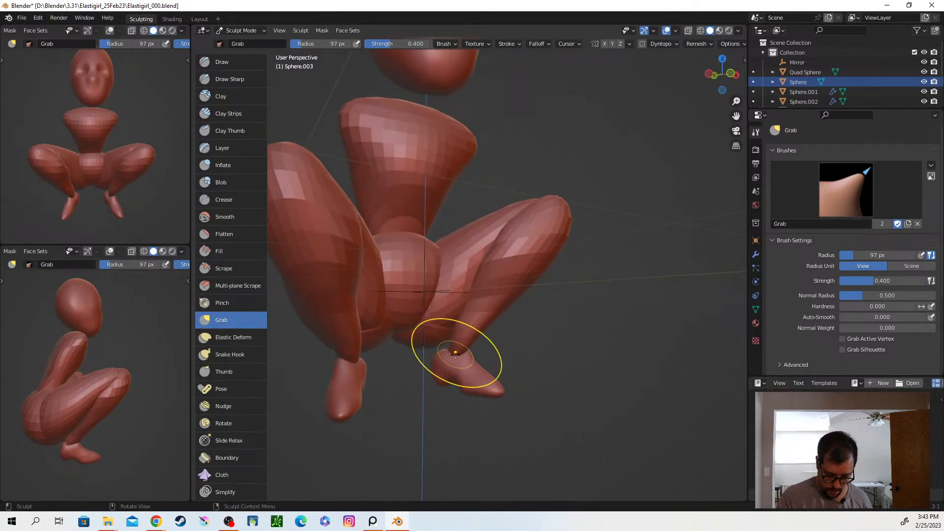
middle_click_drag(453, 349, 464, 348)
mouse_move(446, 353)
left_mouse_down()
mouse_move(438, 353)
mouse_move(463, 369)
left_mouse_up()
middle_click_drag(464, 369, 501, 375)
left_click_drag(474, 305, 495, 320)
mouse_move(523, 347)
middle_mouse_down()
mouse_move(499, 365)
mouse_move(558, 350)
mouse_move(546, 314)
mouse_move(567, 293)
mouse_move(544, 327)
mouse_move(565, 339)
middle_mouse_up()
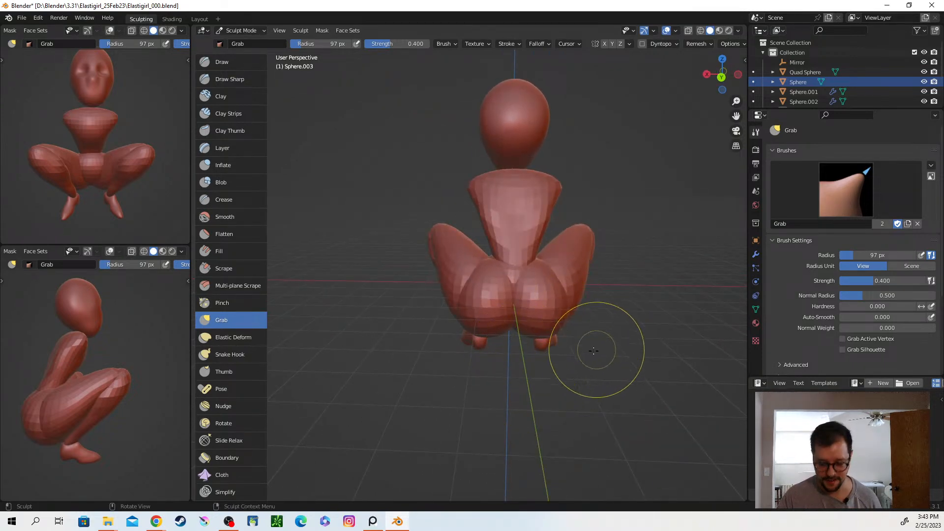
middle_click_drag(559, 337, 564, 348)
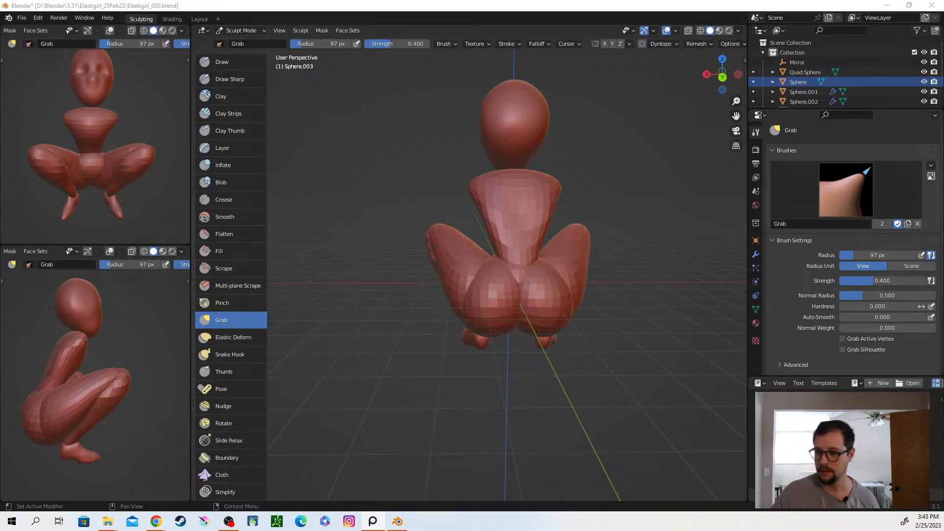
mouse_move(523, 358)
middle_mouse_down()
mouse_move(592, 355)
mouse_move(570, 354)
middle_mouse_up()
mouse_move(537, 326)
middle_mouse_down("shift")
mouse_move(533, 355)
mouse_move(543, 343)
middle_mouse_up("shift")
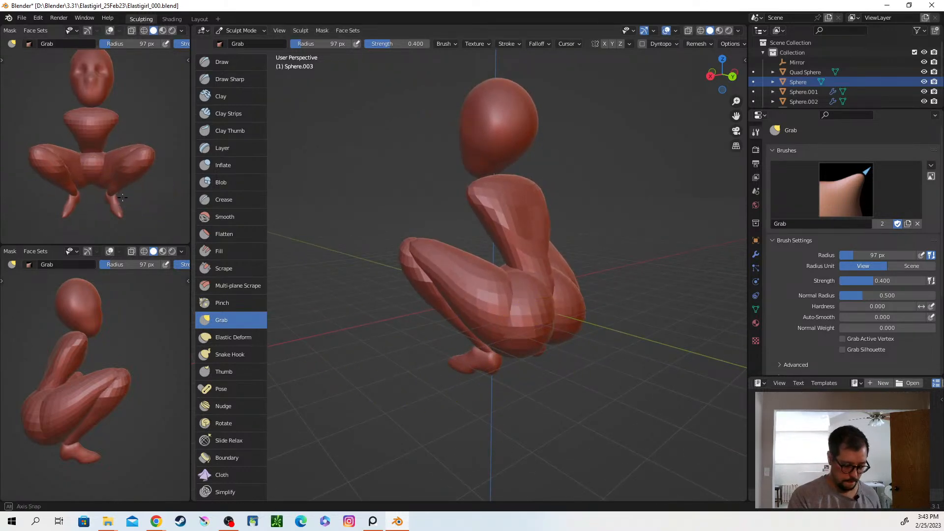
middle_click_drag(136, 192, 139, 194, "shift")
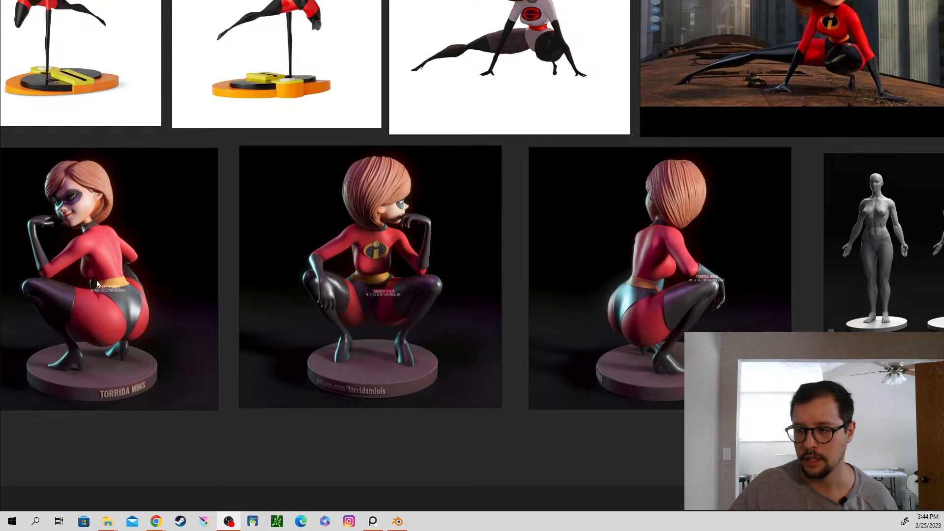
Examine the squatting Elastigirl figurine on the reference image board from its three angles, comparing the legs, hips and overall pose.
scroll(99, 286, "up", 2)
middle_click_drag(214, 286, 335, 282)
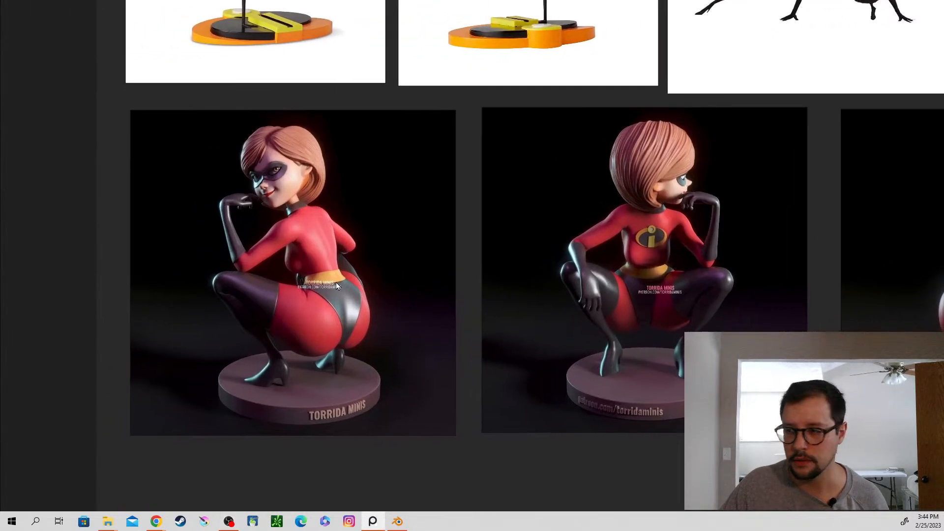
scroll(310, 284, "up", 4)
scroll(310, 283, "down", 2)
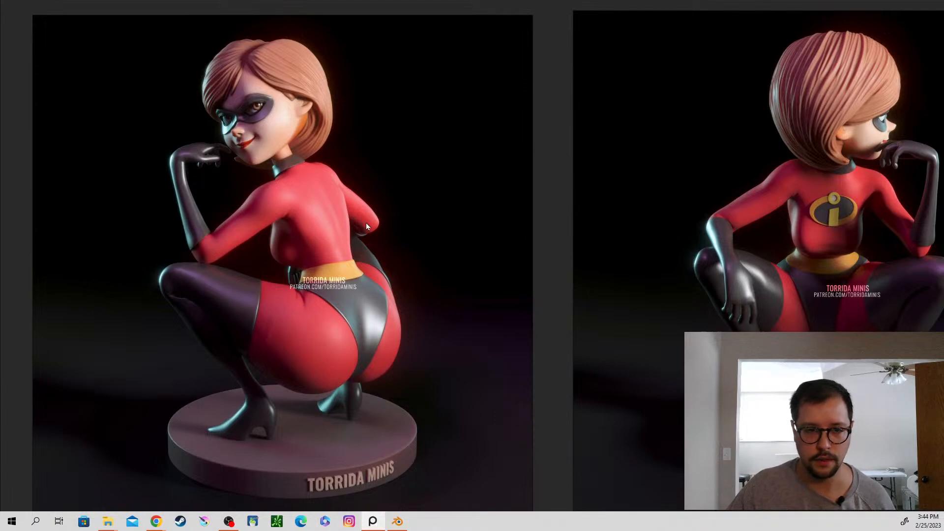
middle_click_drag(397, 287, 0, 276)
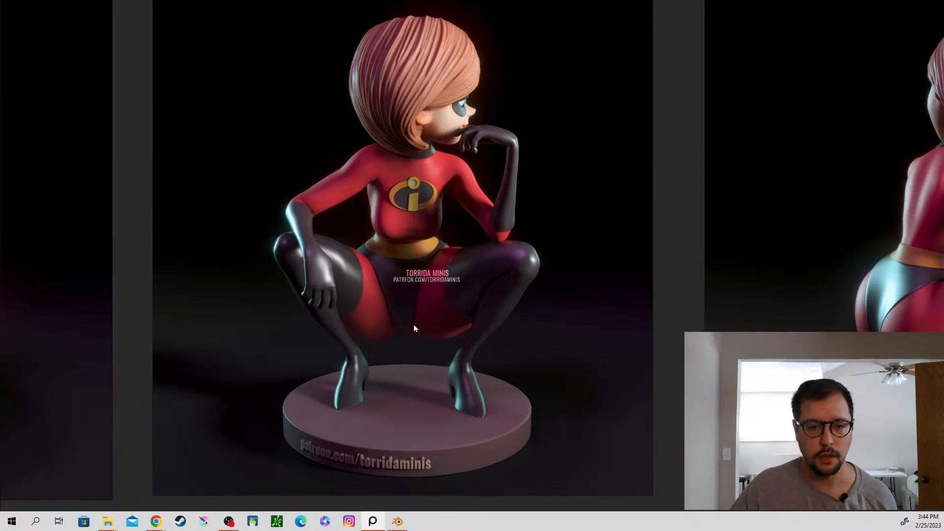
middle_click_drag(318, 292, 632, 247)
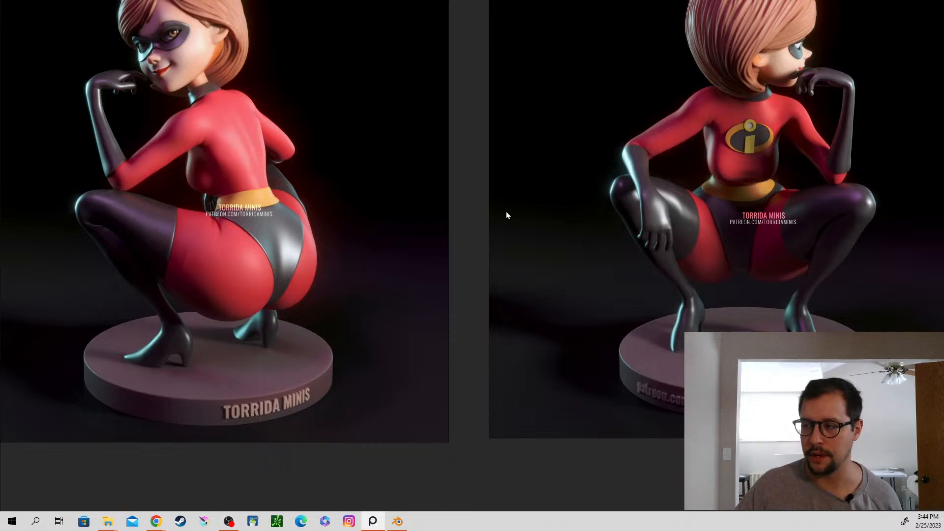
middle_click_drag(632, 183, 281, 176)
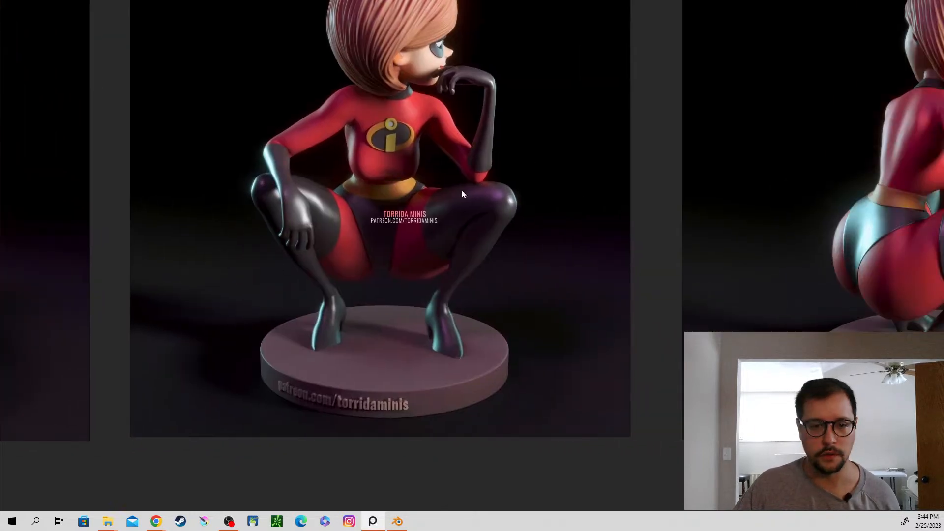
middle_click_drag(457, 190, 164, 179)
middle_click_drag(537, 205, 473, 219)
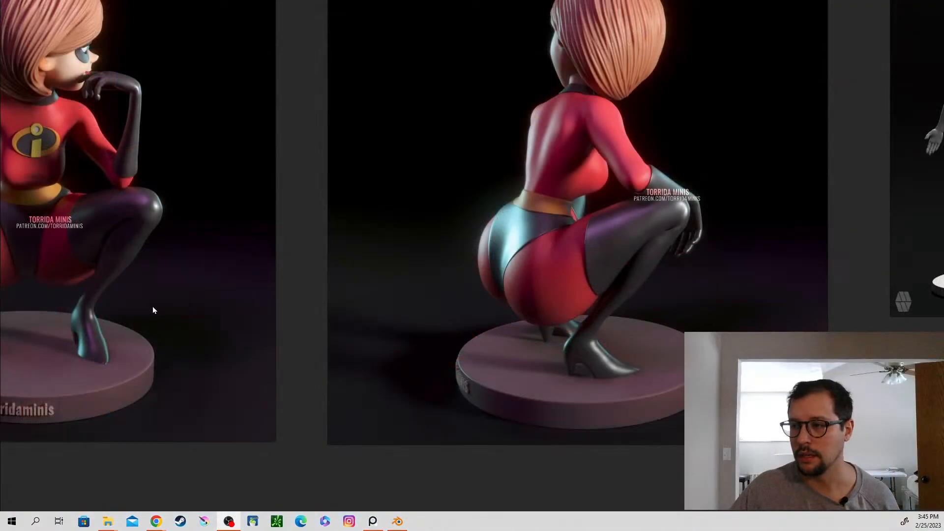
middle_click_drag(152, 309, 449, 310)
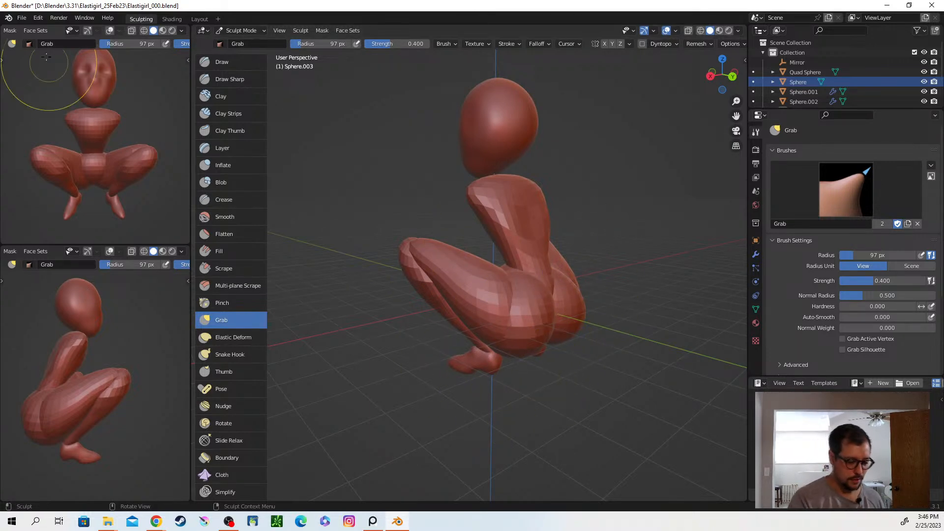
Return to Blender and save the changes to Elastigirl_000.blend.
left_click(21, 17)
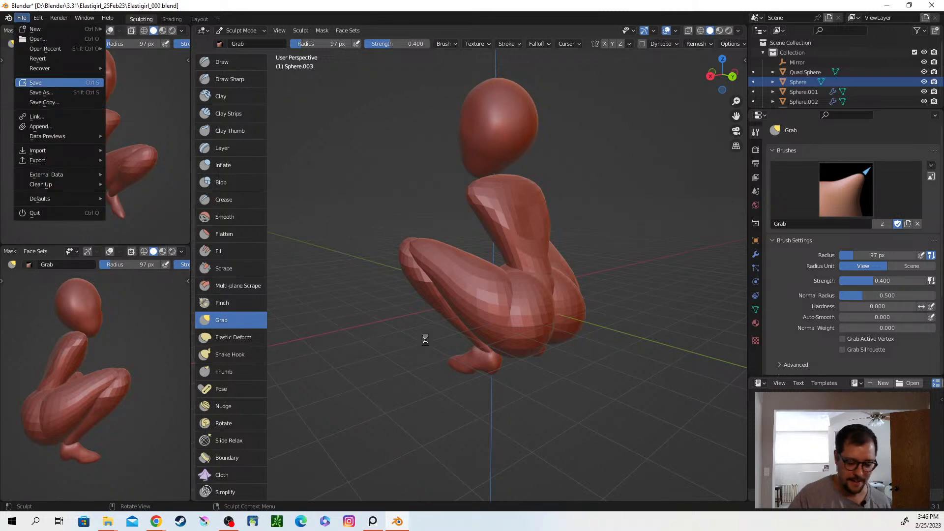